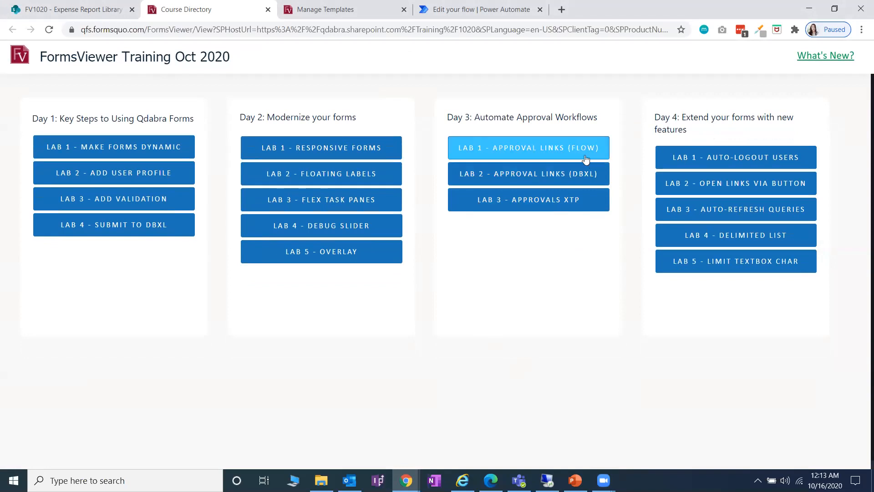
- Open the 'Lab 1 - Approval Links (Flow)' lab details under Day 3
click(584, 149)
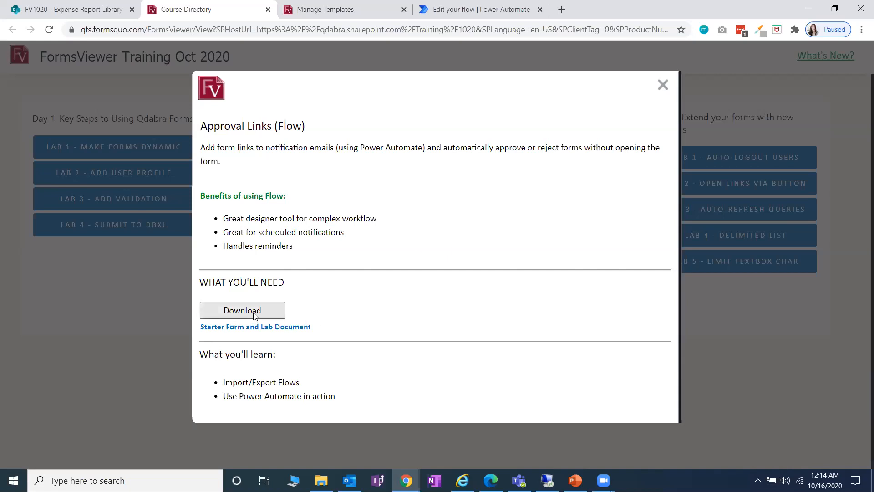
- Close the lab details, open the PKG folder, and try deleting the in-use debug.log file
click(663, 86)
click(321, 480)
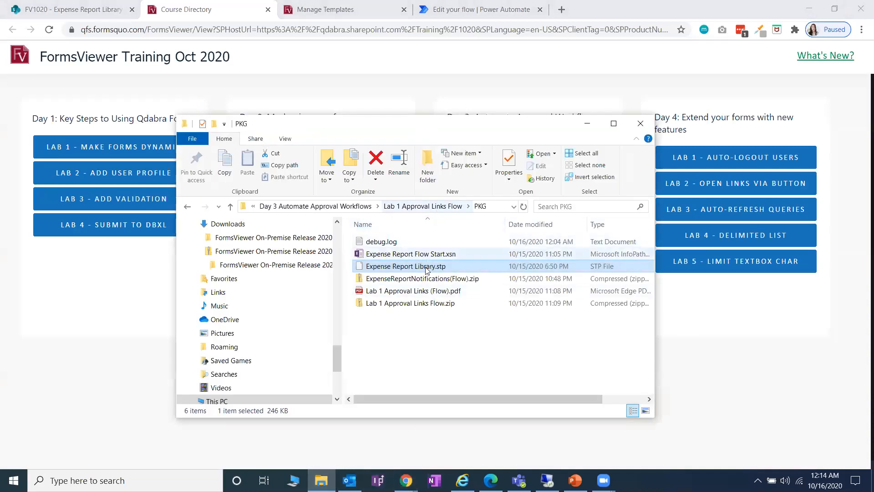
double_click(401, 242)
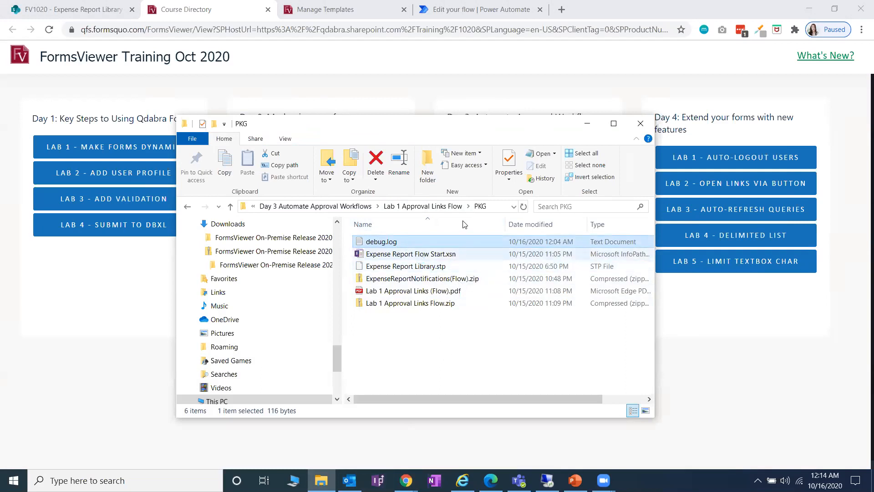
key(Delete)
click(523, 214)
- Review the starter form, library template and flow package, then open the Lab 1 Approval Links PDF
double_click(419, 258)
click(457, 280)
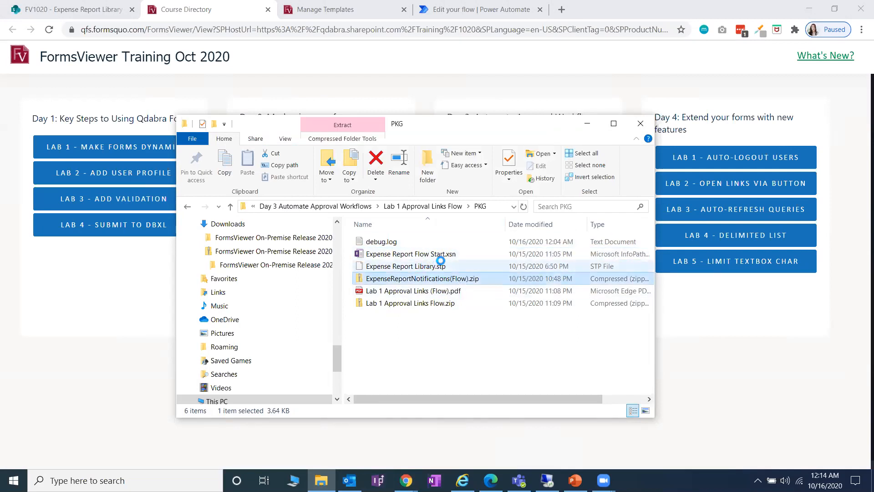
click(446, 257)
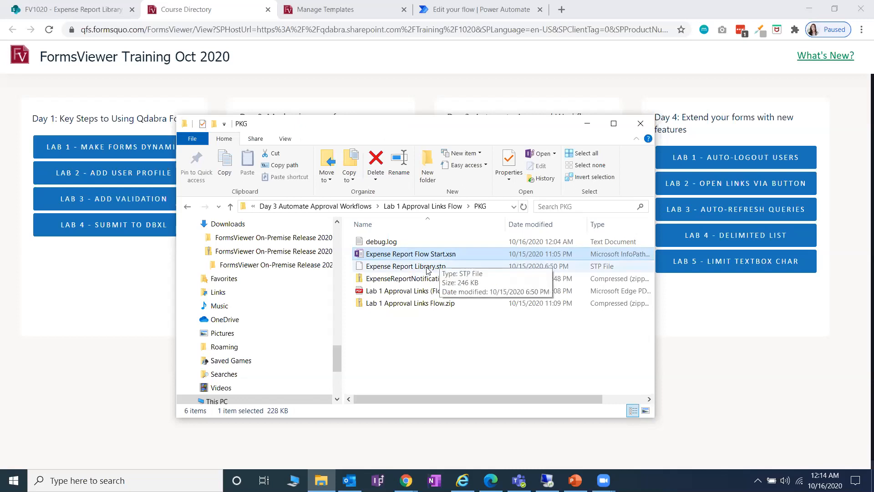
click(428, 269)
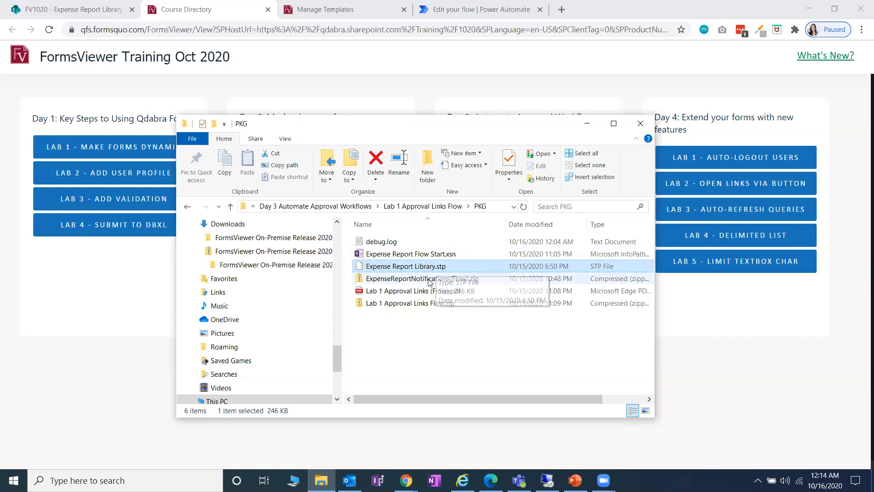
click(429, 280)
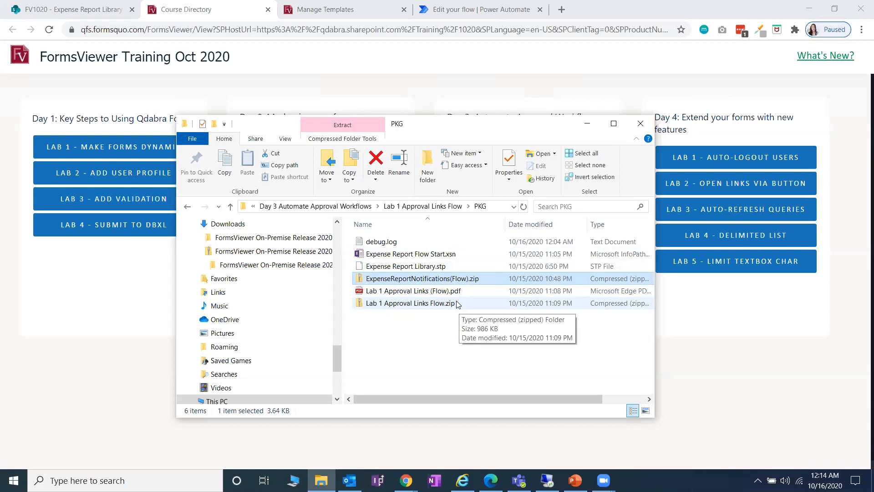
click(442, 293)
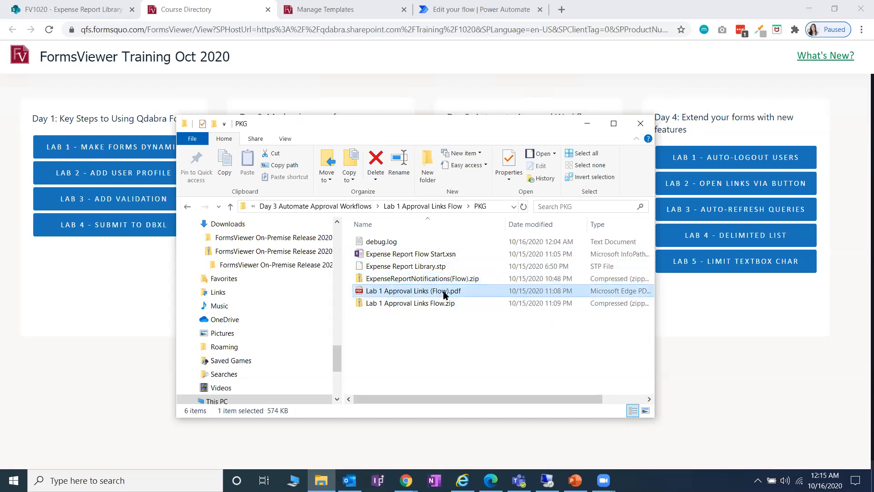
double_click(442, 291)
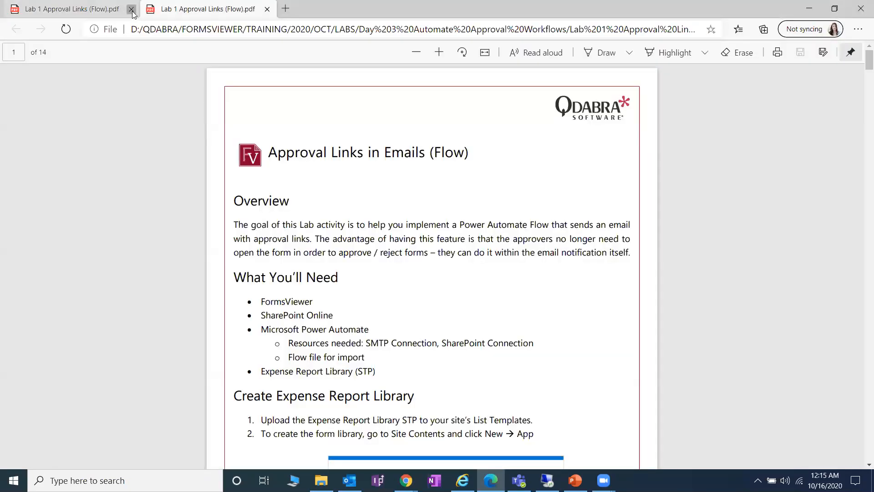
- Close the duplicate PDF tab and highlight each What You'll Need item, including the SMTP and SharePoint connections
click(131, 9)
scroll(559, 295, down, 2)
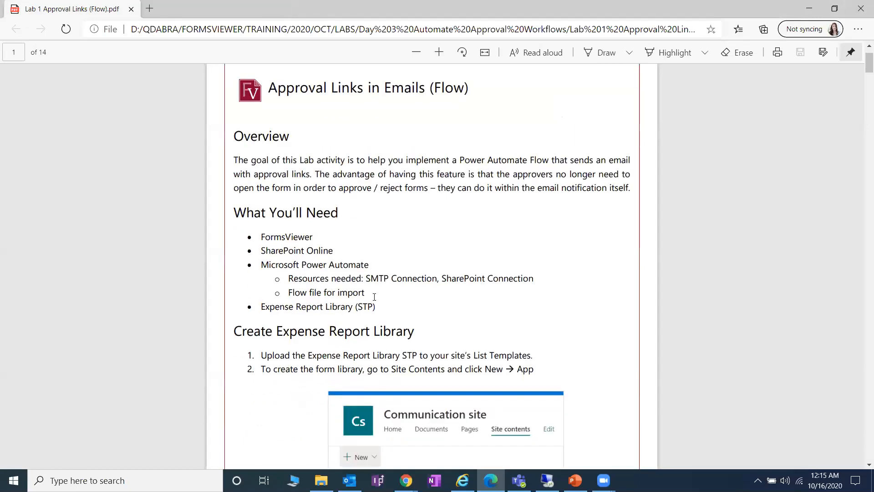
double_click(294, 237)
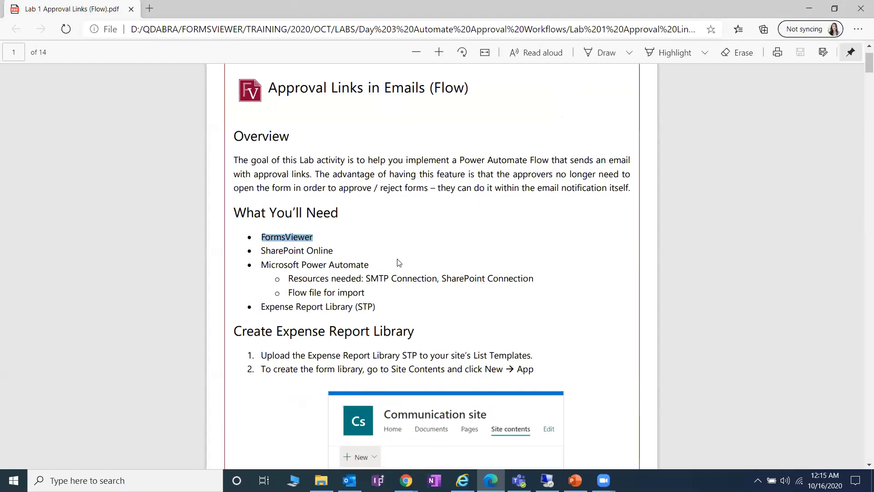
drag(262, 250, 335, 252)
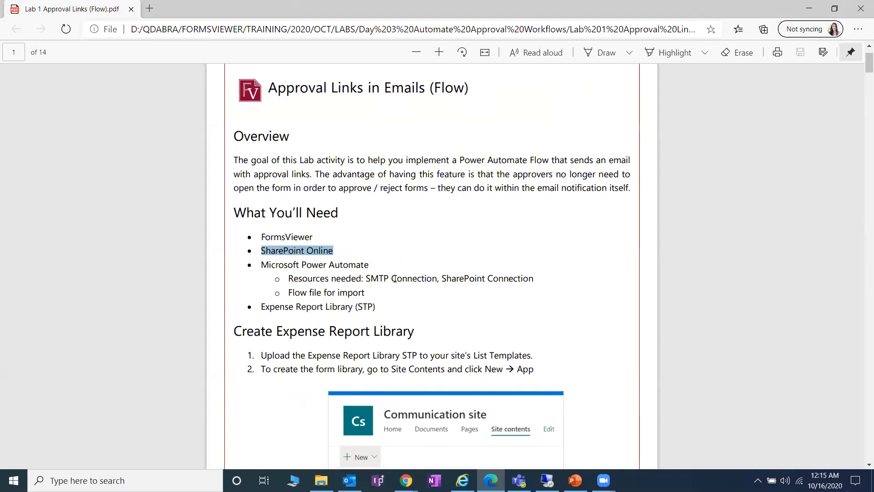
drag(263, 265, 373, 264)
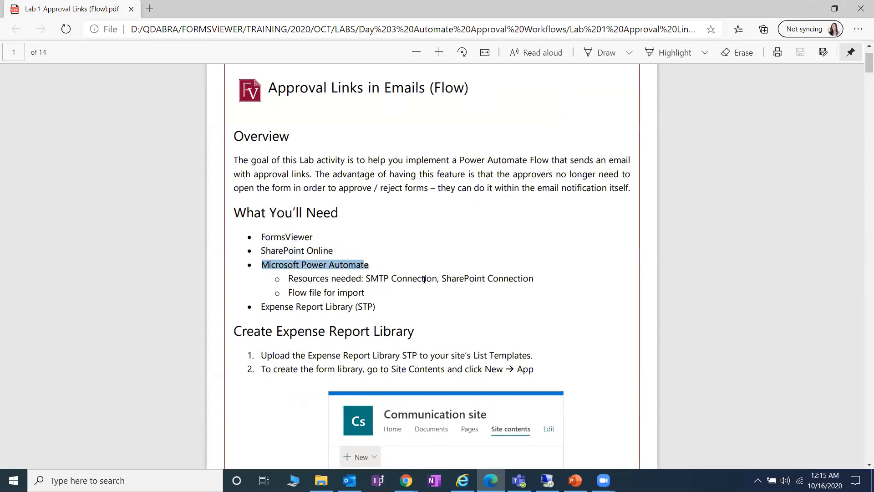
drag(364, 281, 437, 280)
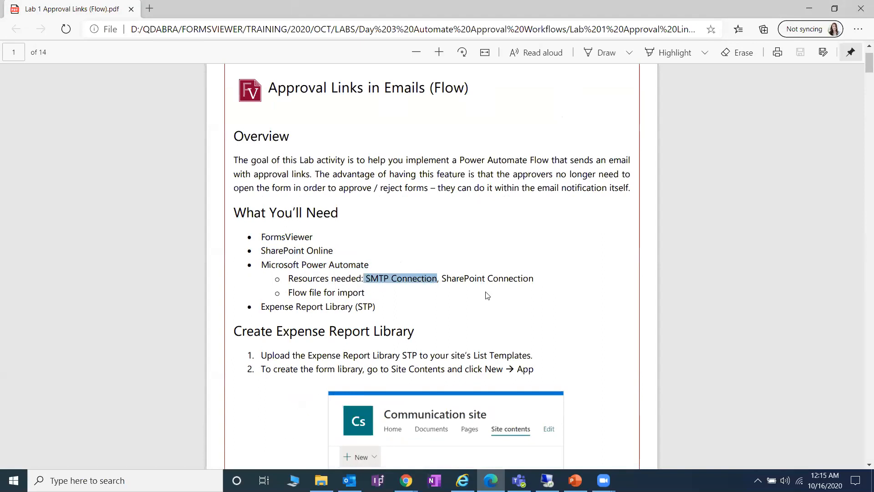
drag(444, 278, 537, 278)
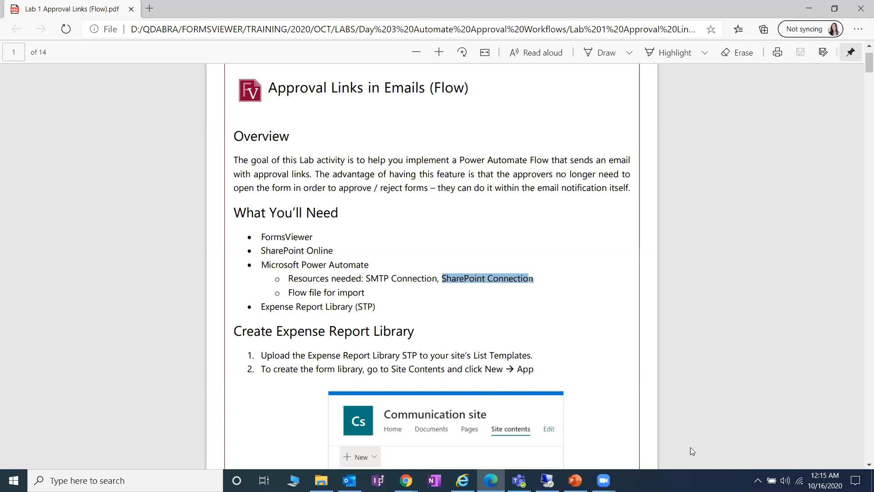
- Turn up the system volume, clear the PDF highlight, and return to the FormsViewer course directory window
click(785, 480)
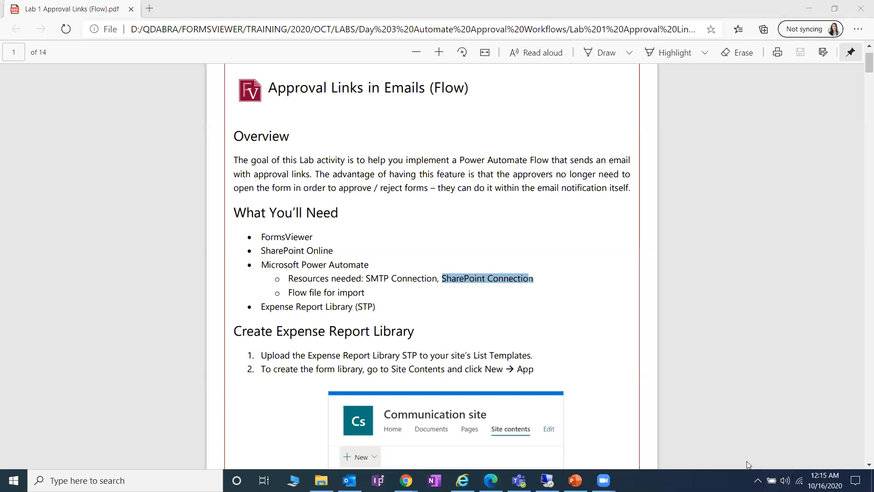
drag(731, 453, 839, 455)
click(438, 318)
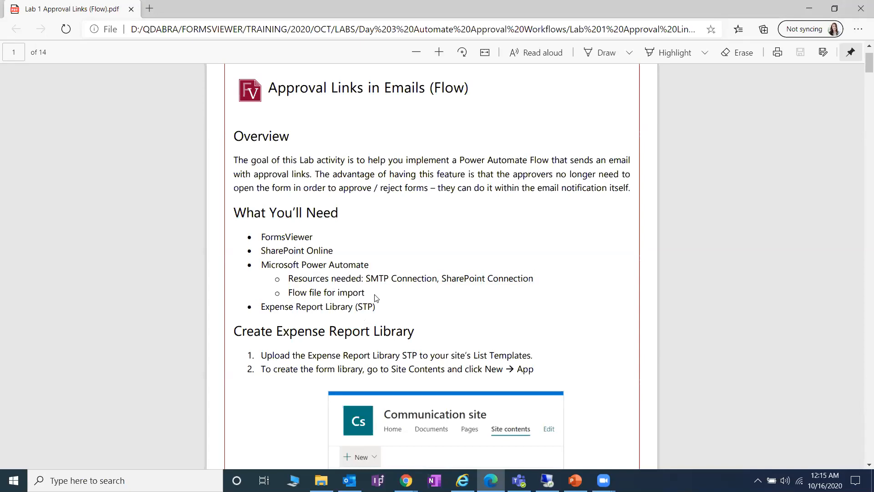
scroll(375, 294, down, 1)
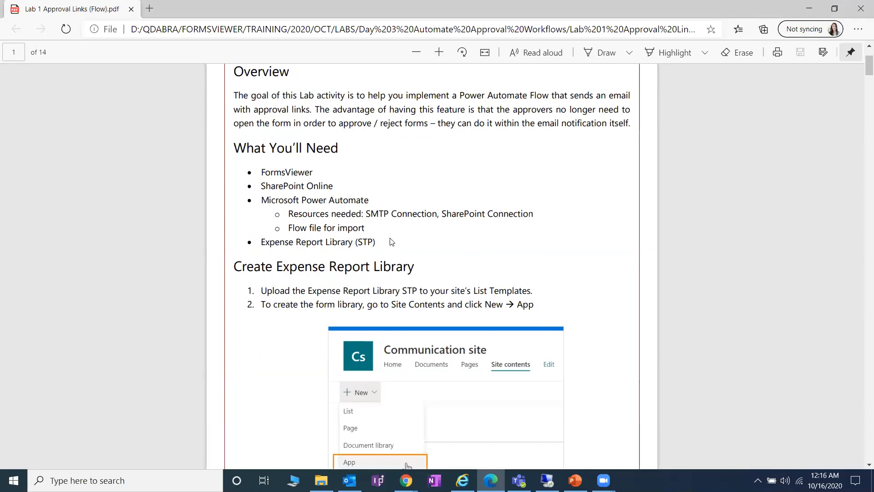
scroll(400, 247, up, 2)
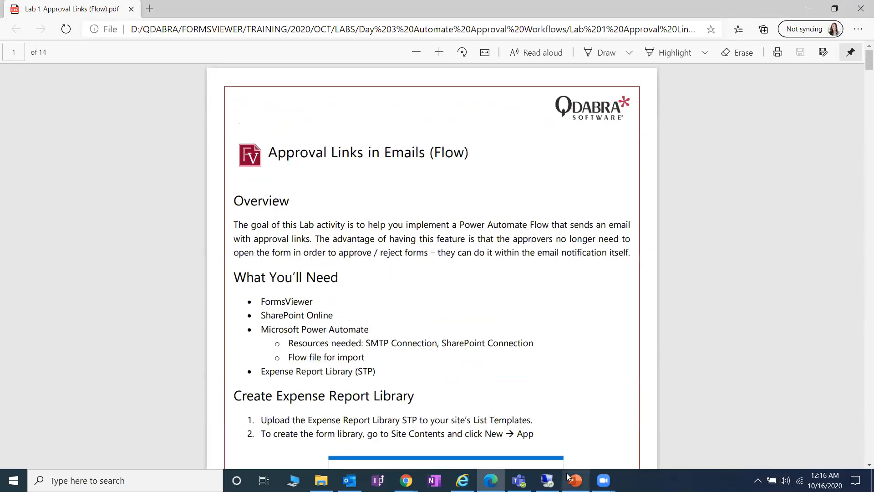
click(406, 480)
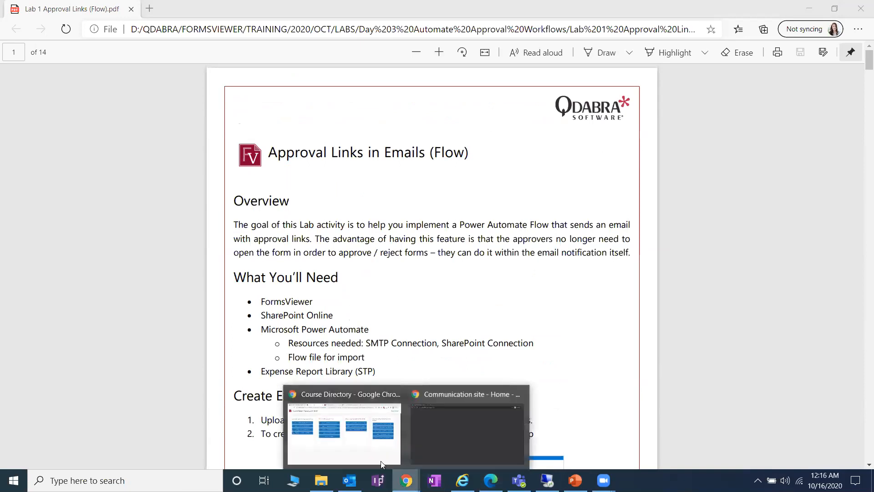
click(343, 432)
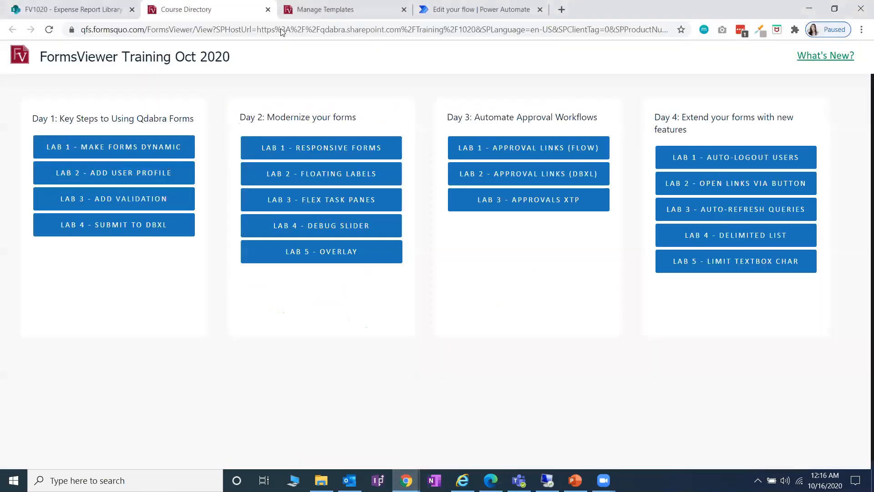
- Close the Course Directory tab and open a new Expense Report form from Training Day 3
click(286, 11)
click(268, 9)
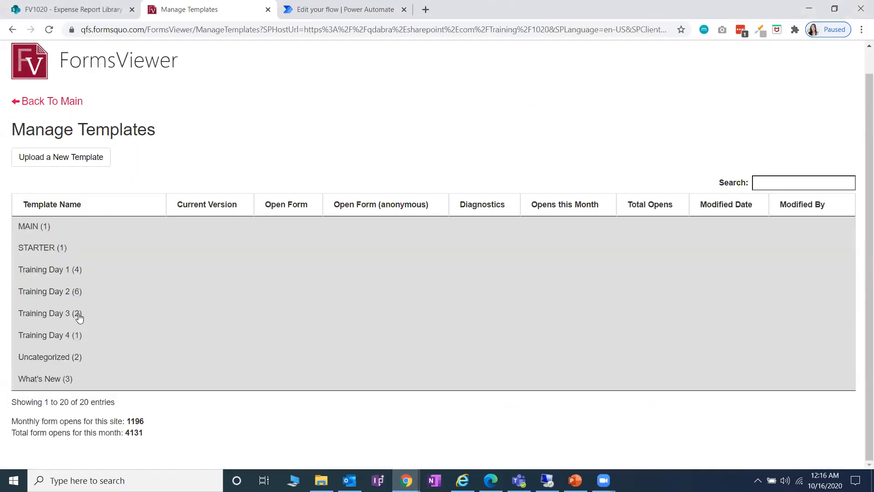
click(79, 317)
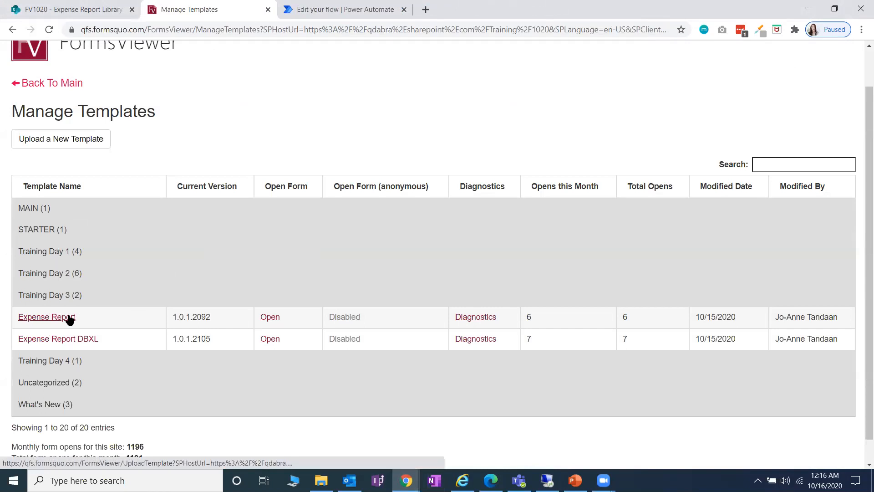
click(268, 317)
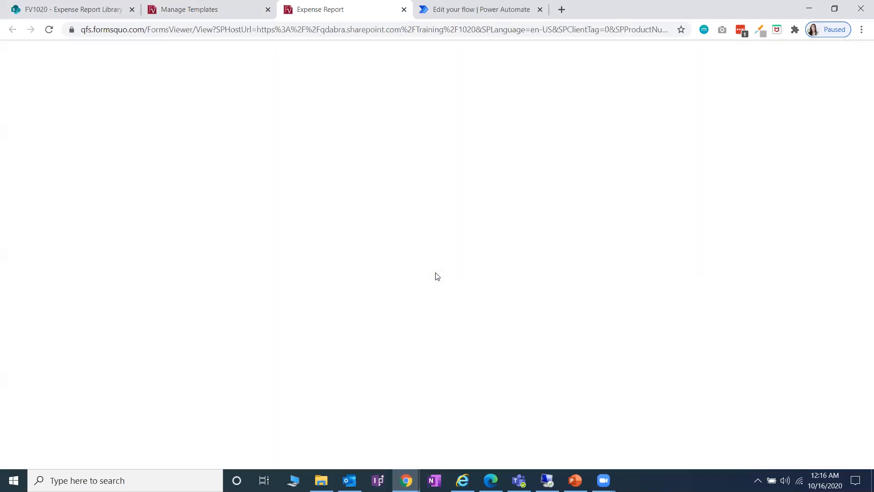
click(516, 269)
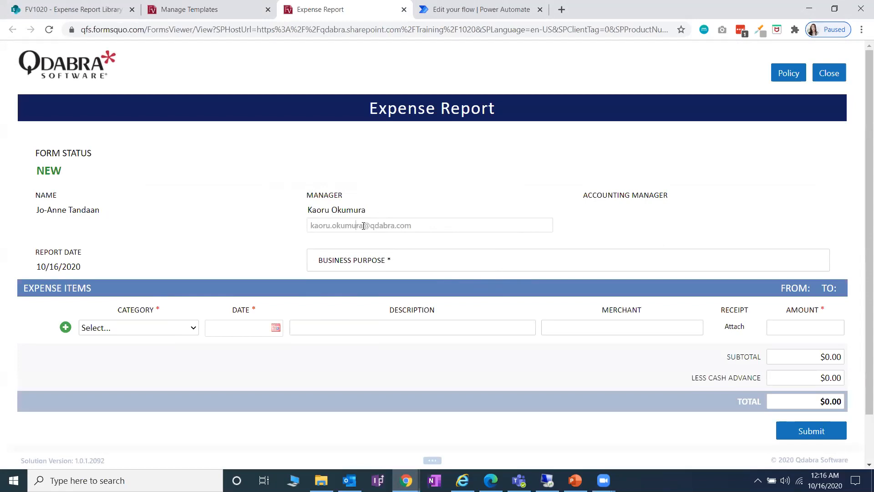
- Replace the manager e-mail's user name and set the business purpose to Training
drag(363, 226, 138, 247)
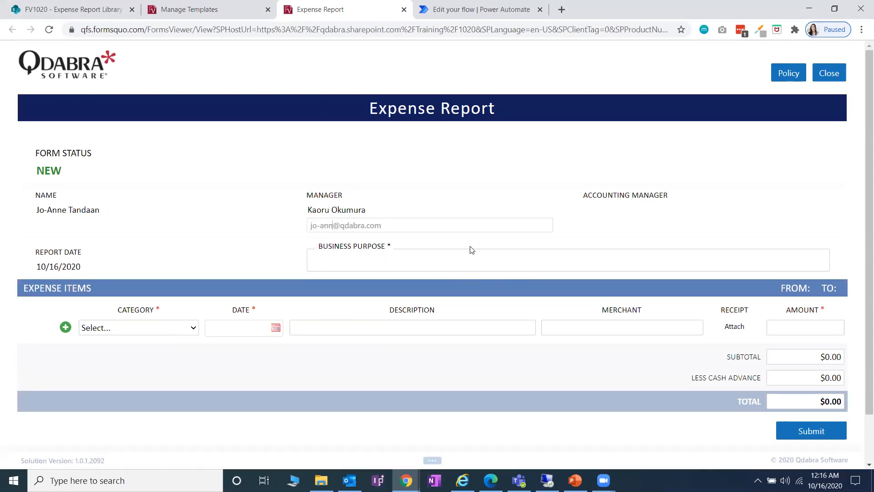
click(412, 261)
text(Training)
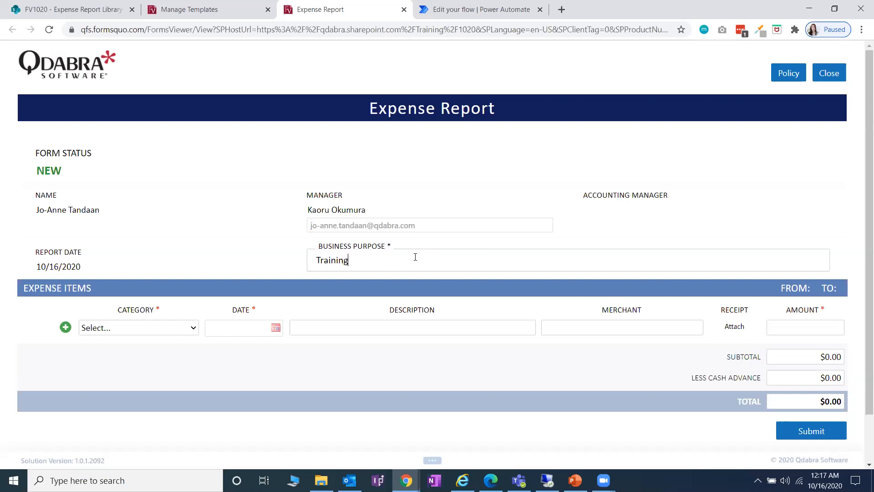
- Add a 10/9/2020 Meals item, Lunch at Cafe Juanita for 50, and submit the report
click(136, 329)
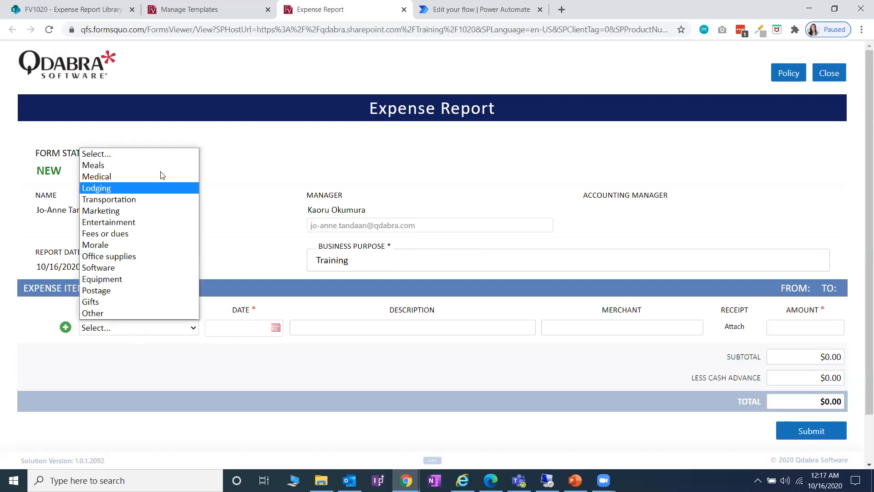
click(162, 165)
click(275, 328)
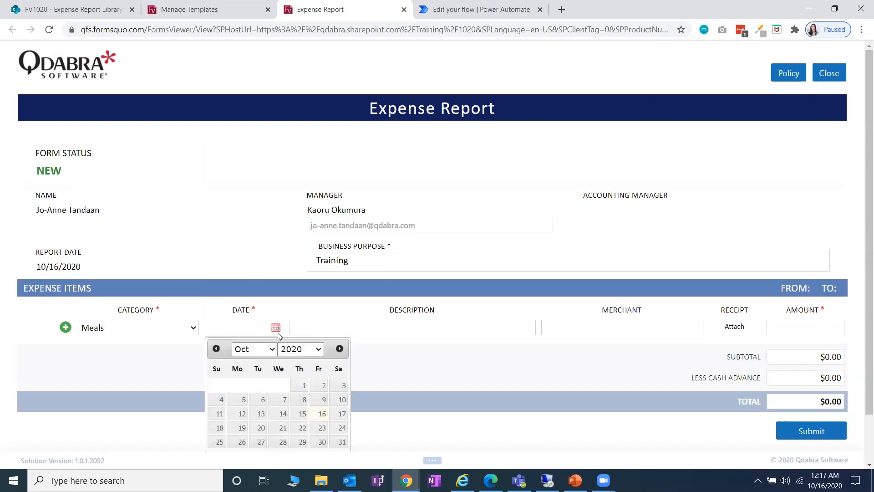
click(322, 401)
click(388, 329)
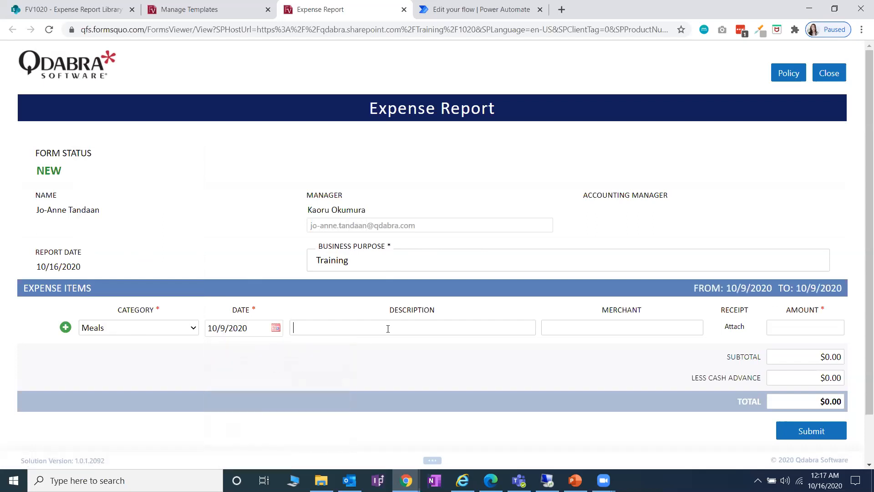
text(Lunch)
key(Tab)
text(Cafe Juanita)
click(793, 326)
text(50)
click(842, 261)
click(814, 435)
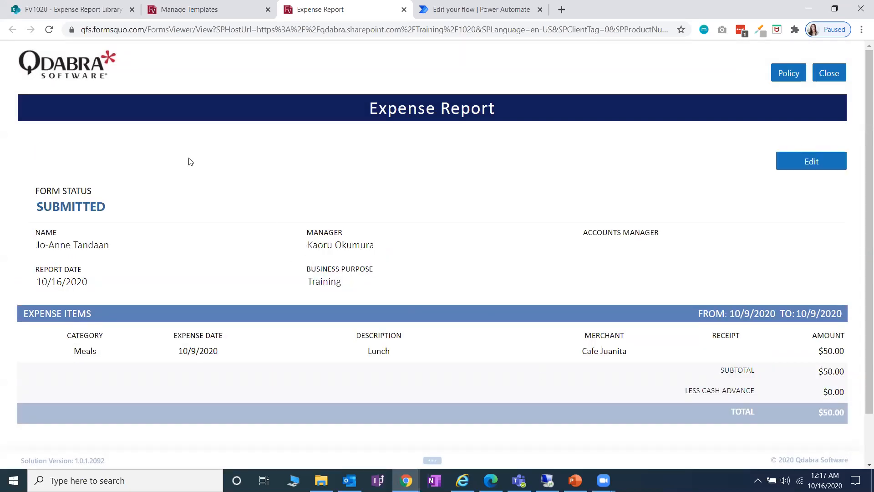
- Reload the Expense Report Library to show the Training report dated 10/16/2020, and widen the Name column
click(87, 15)
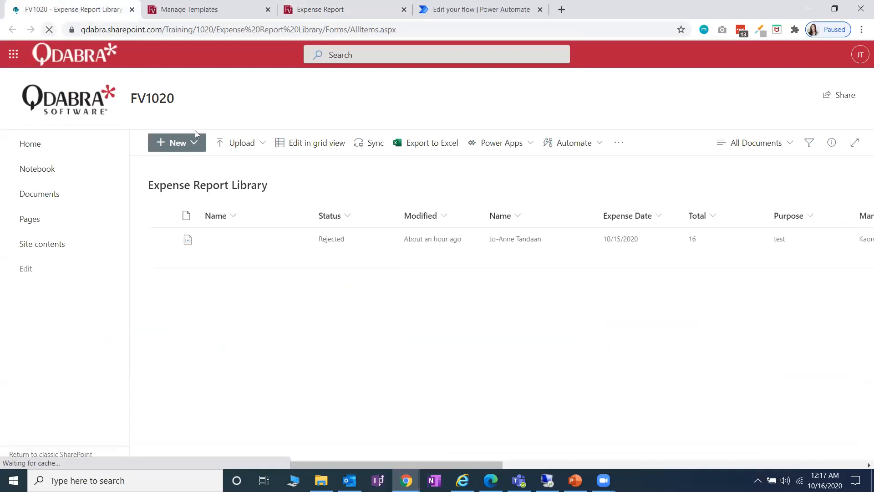
click(49, 30)
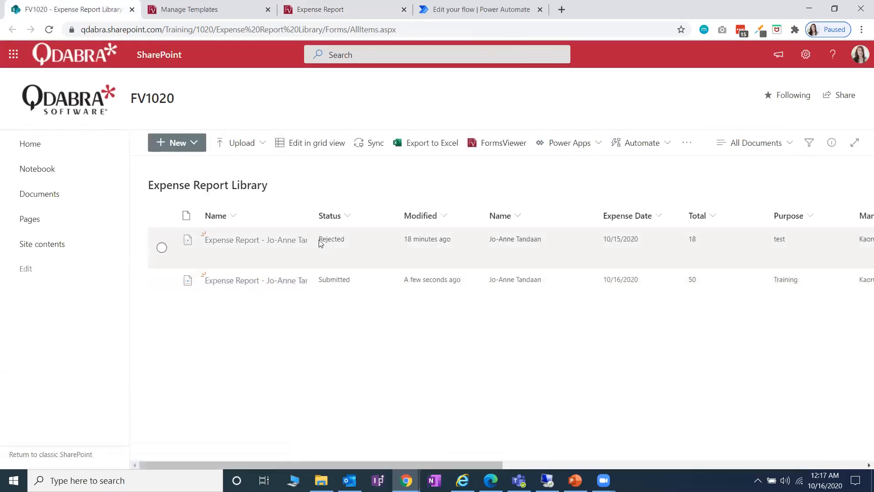
drag(314, 218, 360, 219)
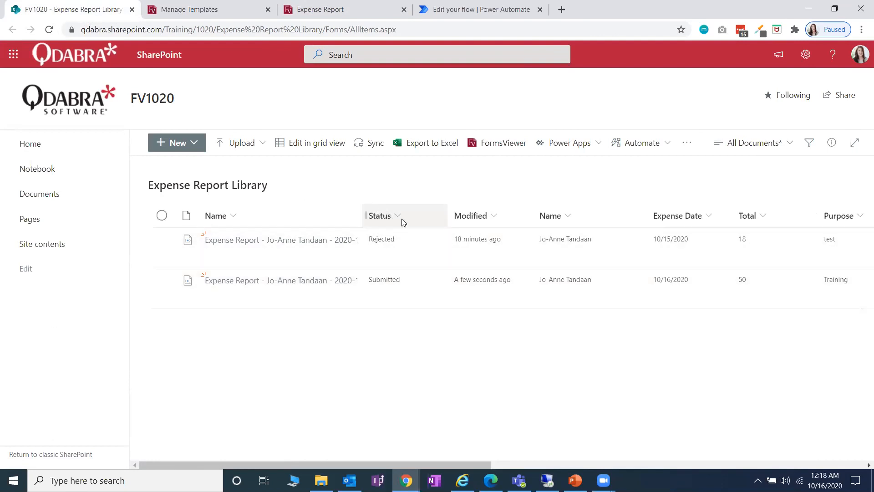
- Open the 12:18 AM Expense Report Submitted notification in Outlook and approve the 50 report
click(349, 480)
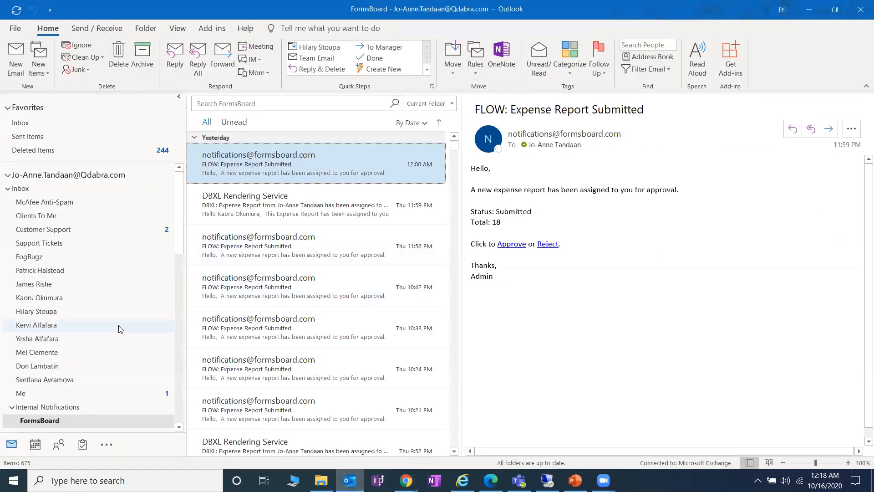
scroll(134, 381, down, 1)
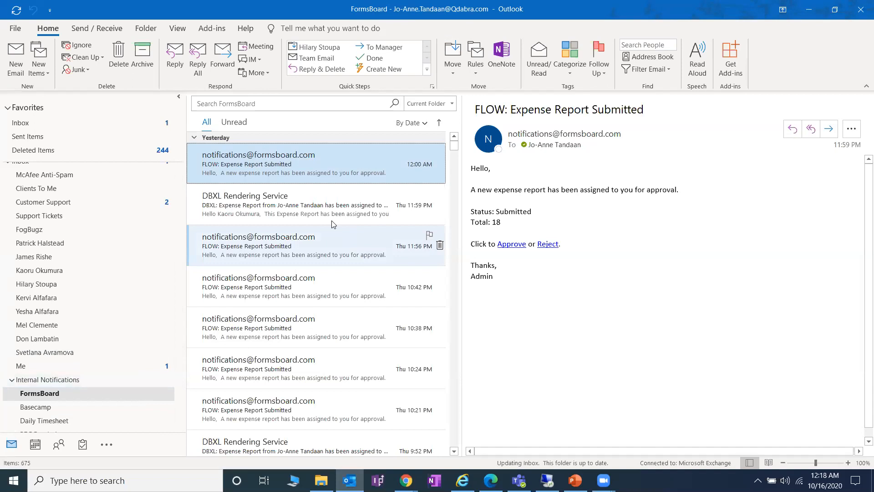
scroll(168, 249, up, 1)
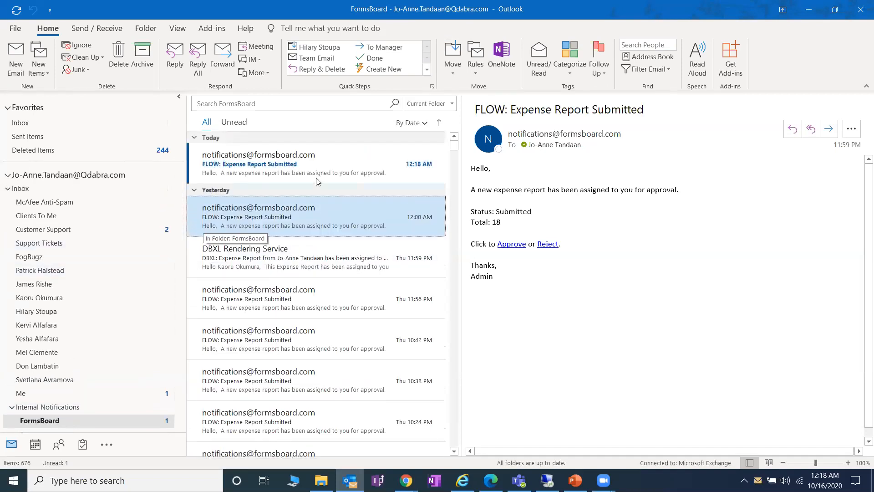
click(329, 173)
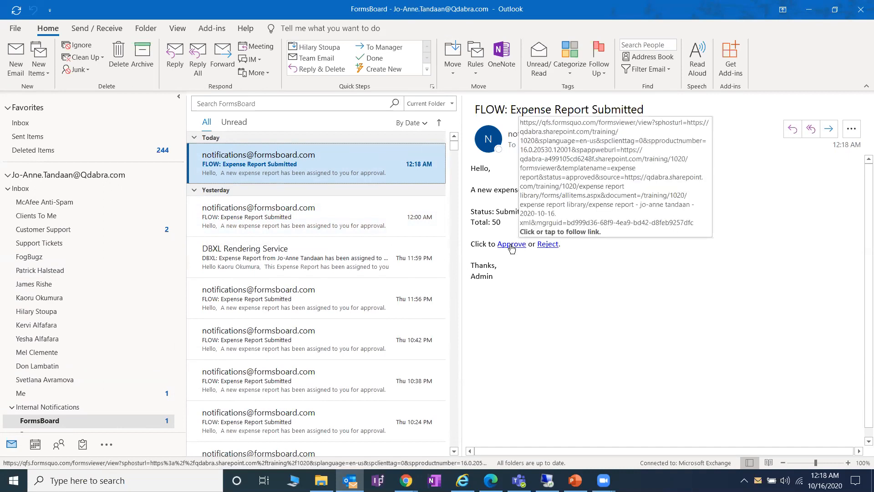
click(511, 245)
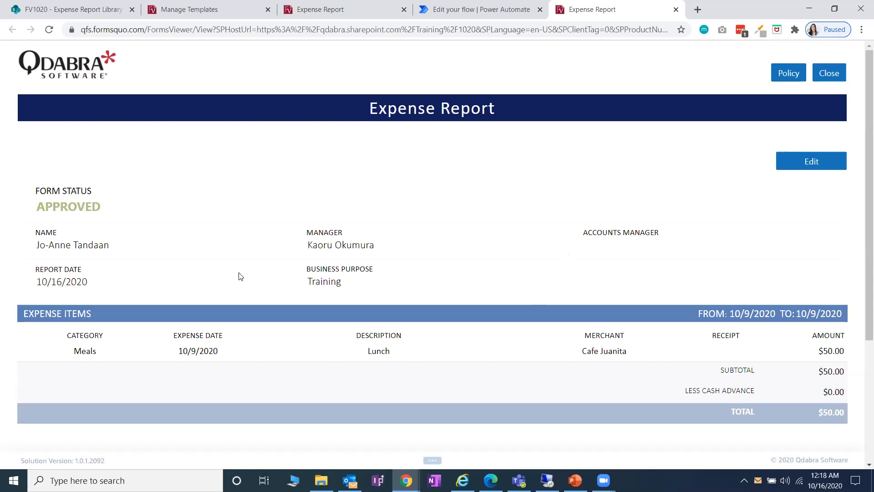
click(350, 480)
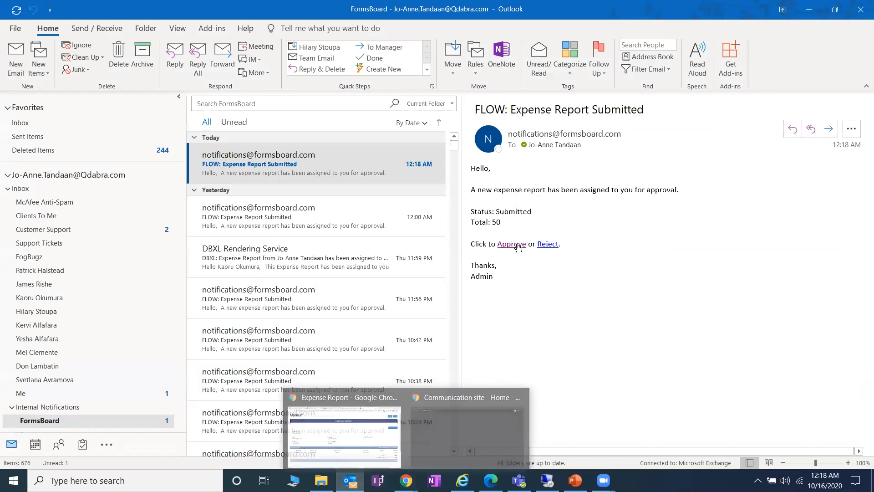
mouse_move(405, 480)
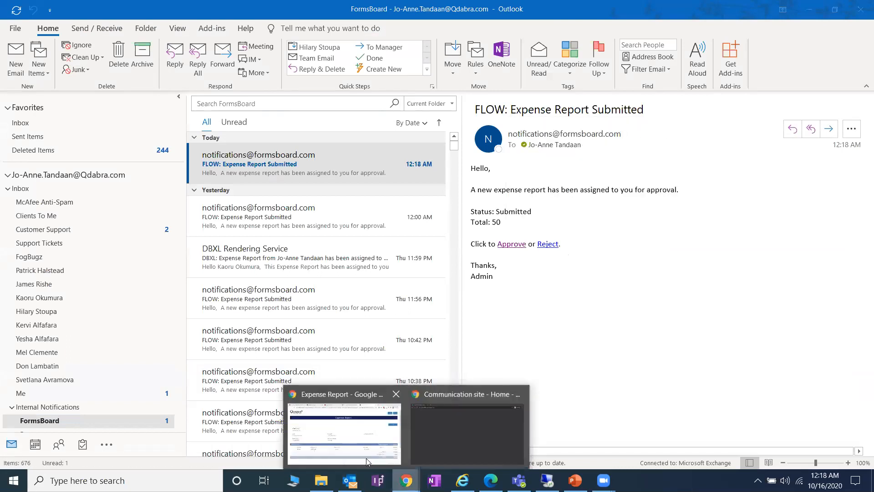
click(346, 435)
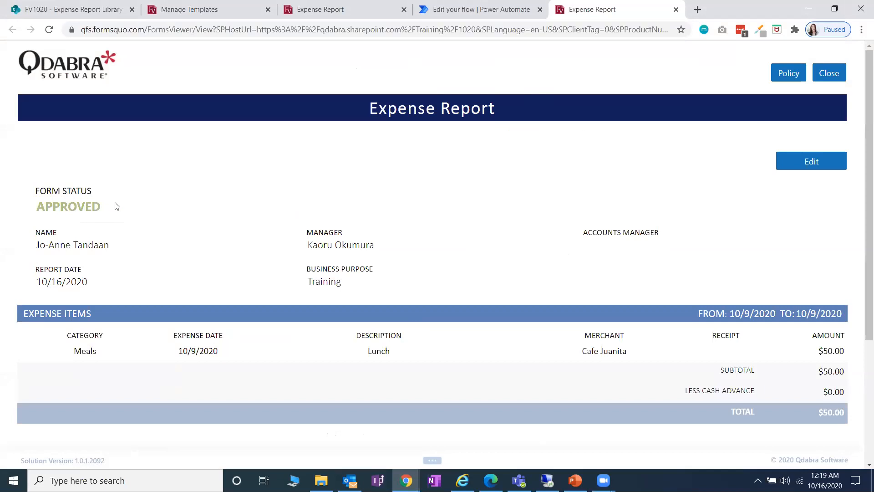
click(61, 10)
click(48, 29)
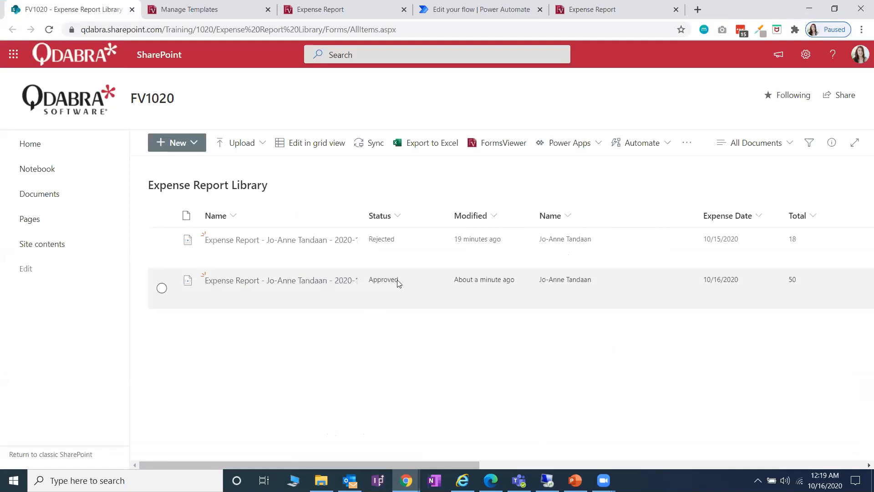
click(622, 17)
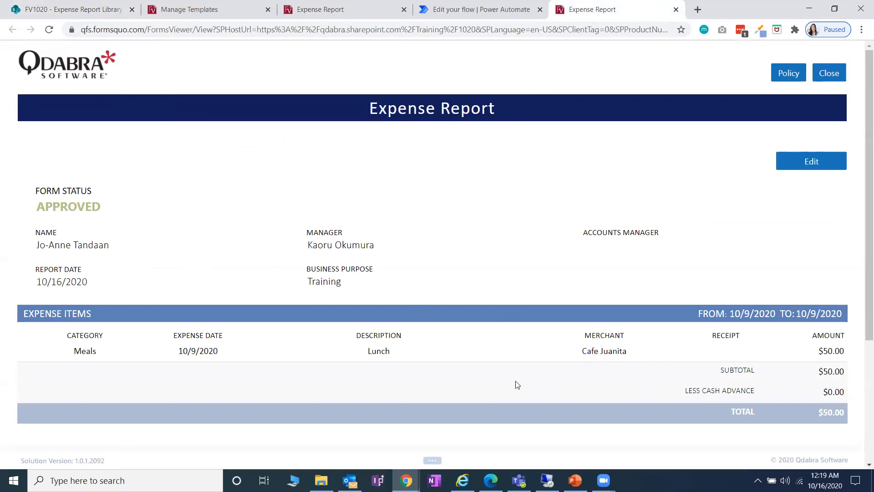
click(350, 481)
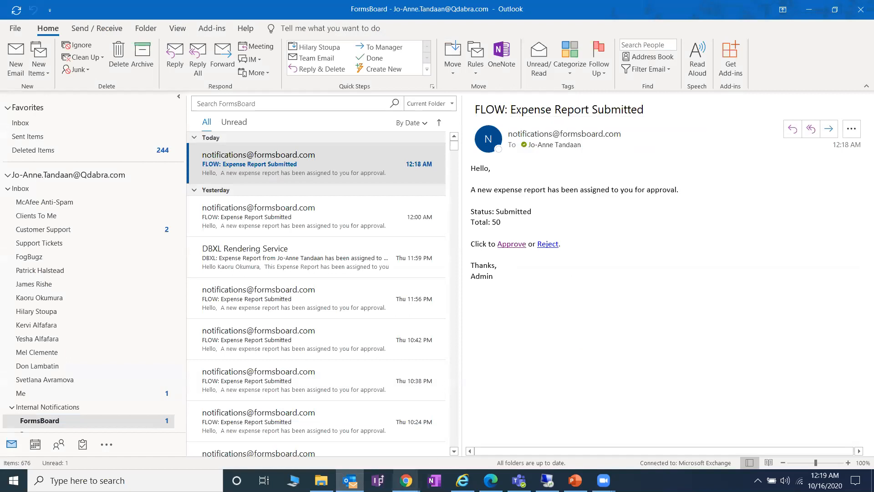
mouse_move(405, 479)
click(399, 464)
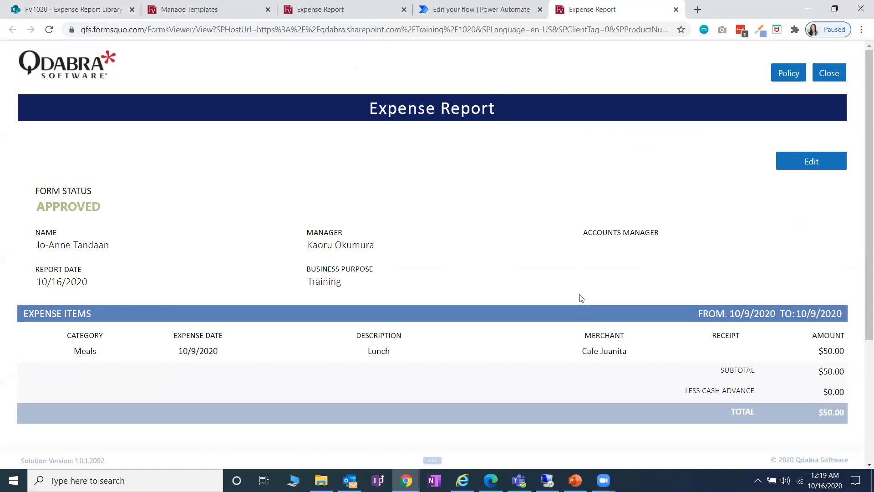
click(98, 13)
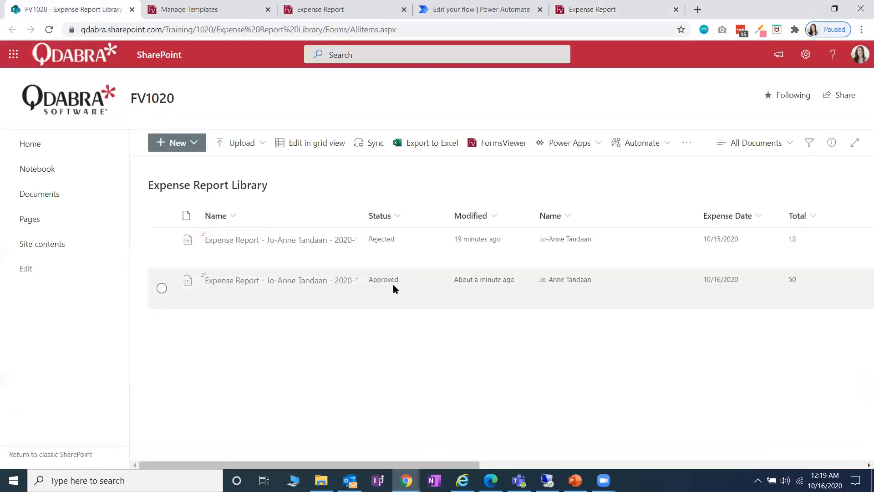
- Reject the 50 expense report via the Reject link in its Outlook notification
click(350, 480)
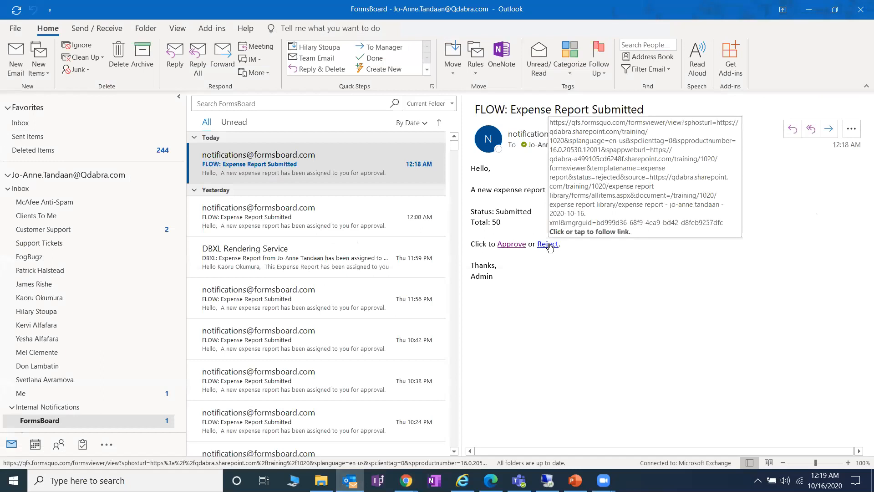
click(548, 244)
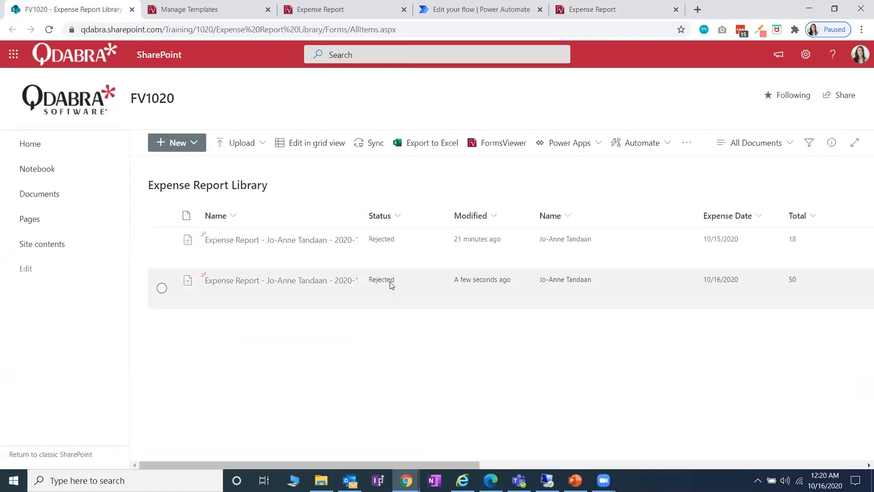
- Close the extra Expense Report and Manage Templates tabs and open Expense Report Notifications (Flow) in edit mode
click(675, 9)
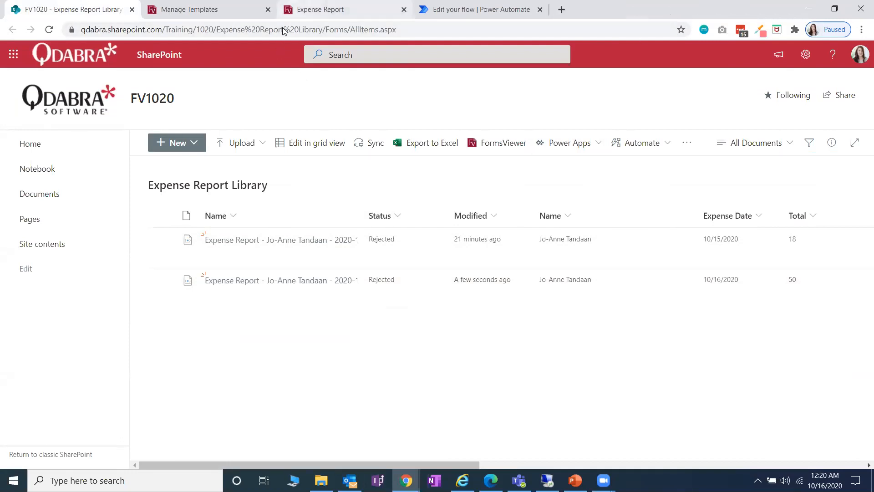
click(268, 9)
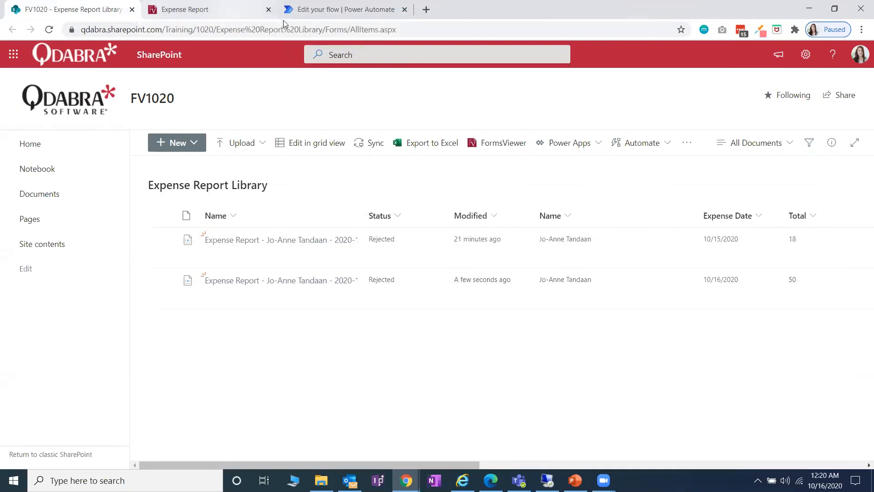
click(287, 11)
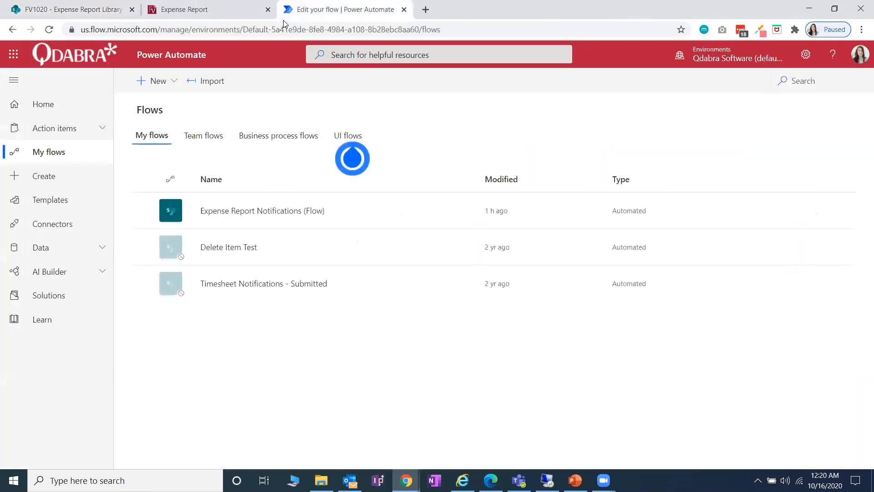
click(251, 215)
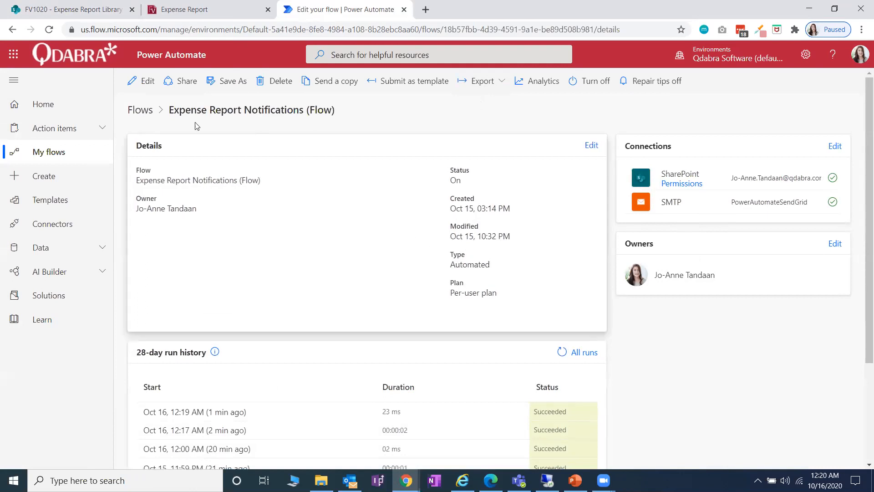
click(142, 86)
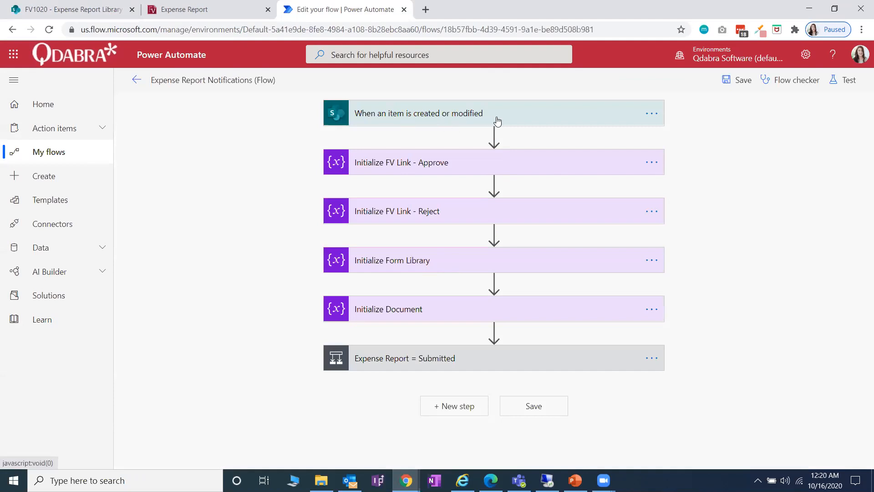
- Expand the 'When an item is created or modified' trigger to check its Training/1020 site and library
click(536, 120)
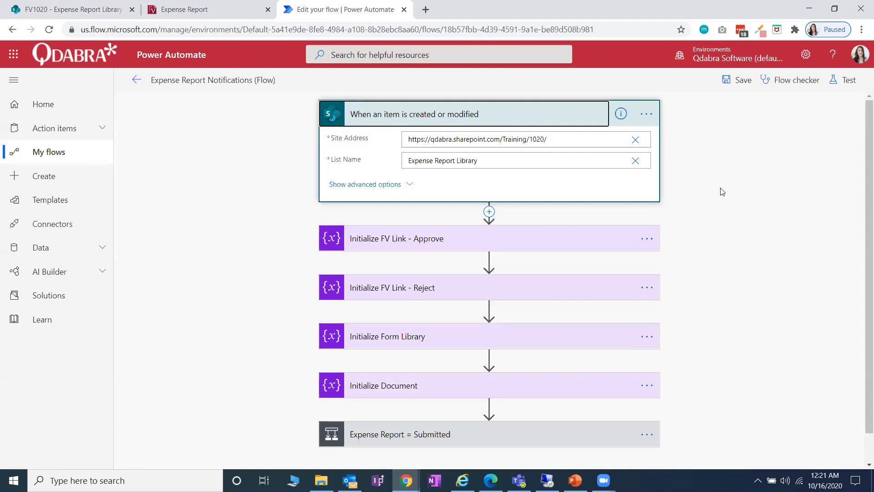
click(669, 148)
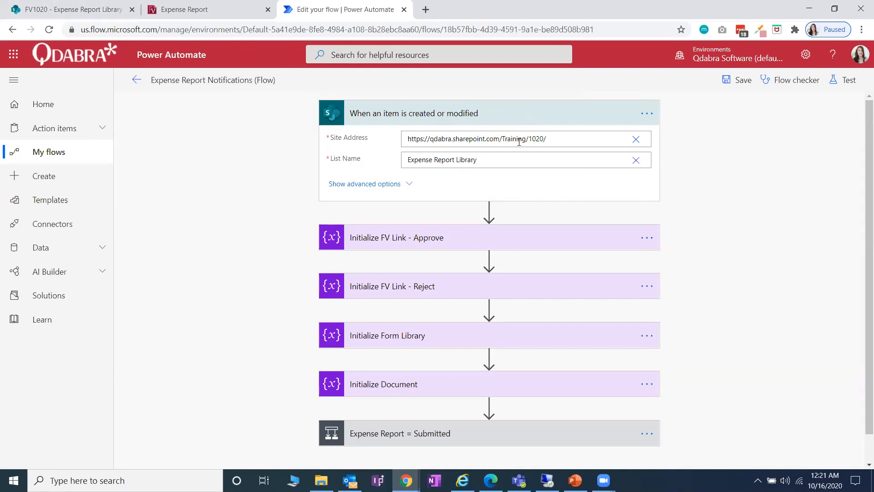
scroll(503, 222, down, 2)
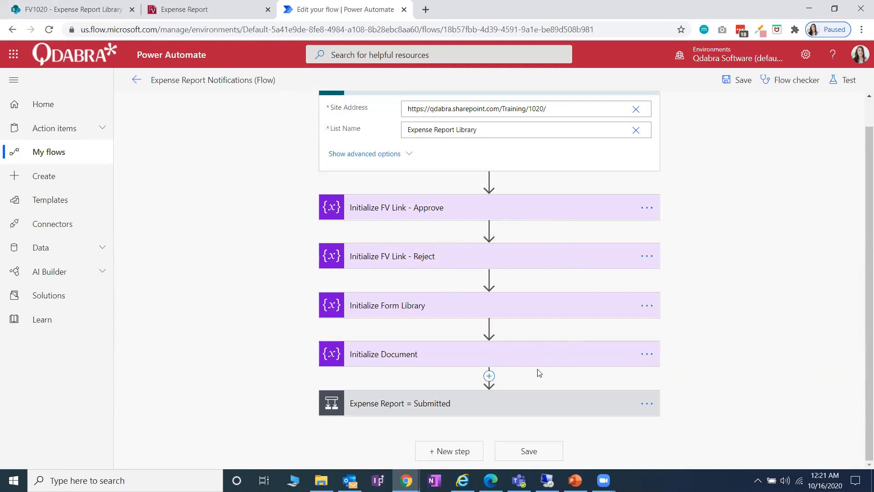
- Expand and review the Initialize FV Link - Approve and Initialize FV Link - Reject steps
click(496, 209)
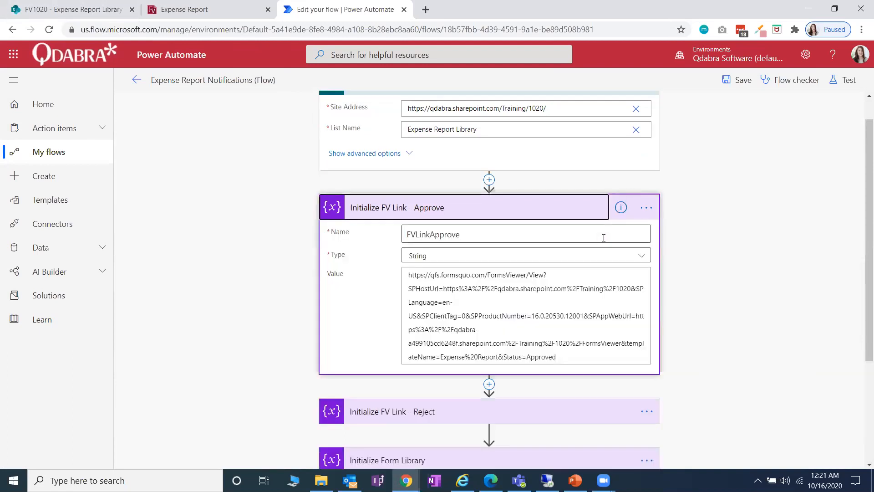
scroll(517, 254, down, 1)
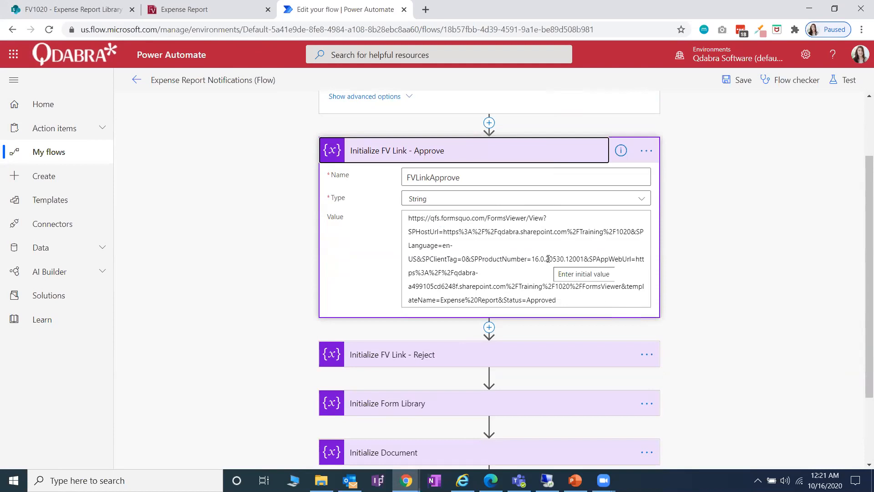
scroll(548, 259, down, 1)
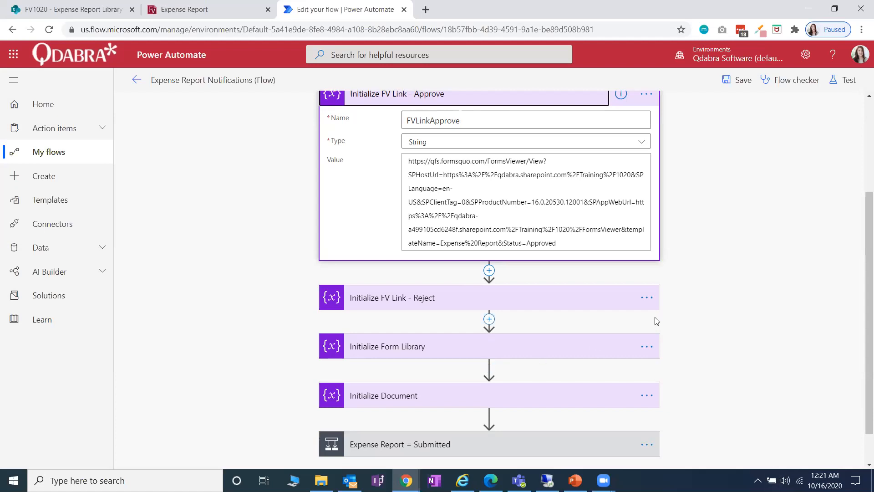
scroll(654, 320, up, 1)
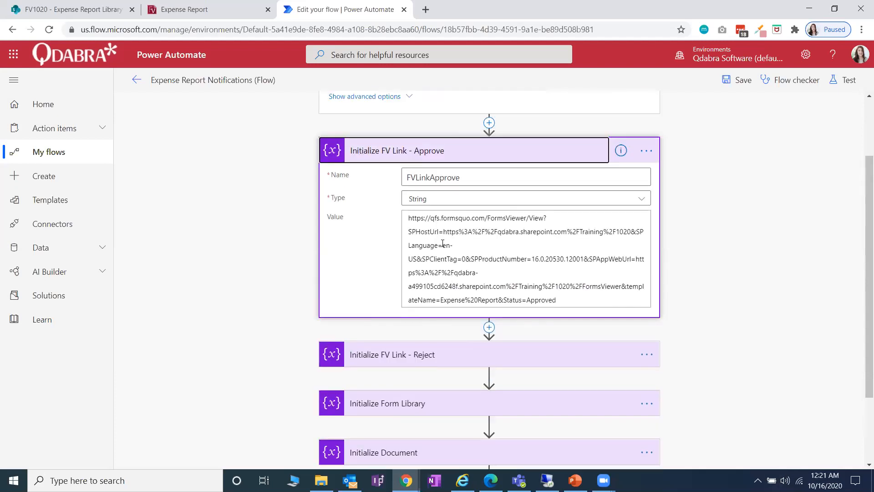
scroll(535, 264, down, 1)
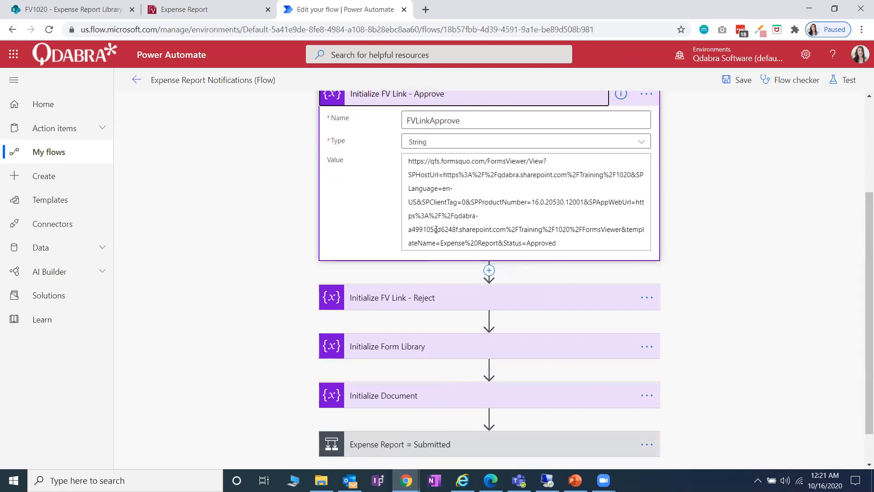
scroll(460, 162, up, 1)
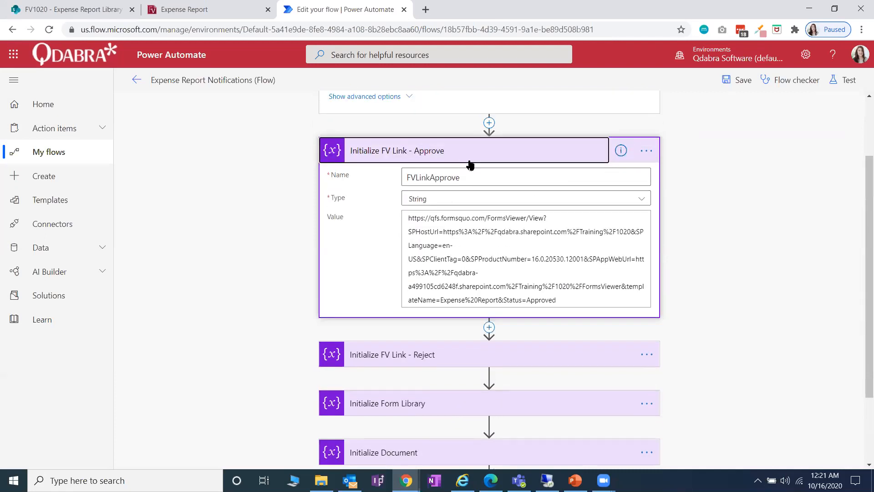
scroll(507, 200, down, 1)
click(510, 306)
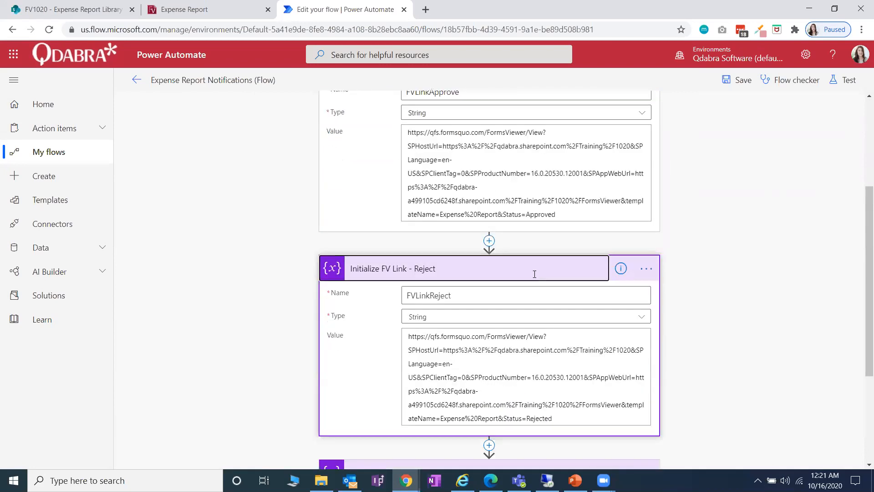
scroll(530, 273, down, 1)
scroll(580, 324, down, 1)
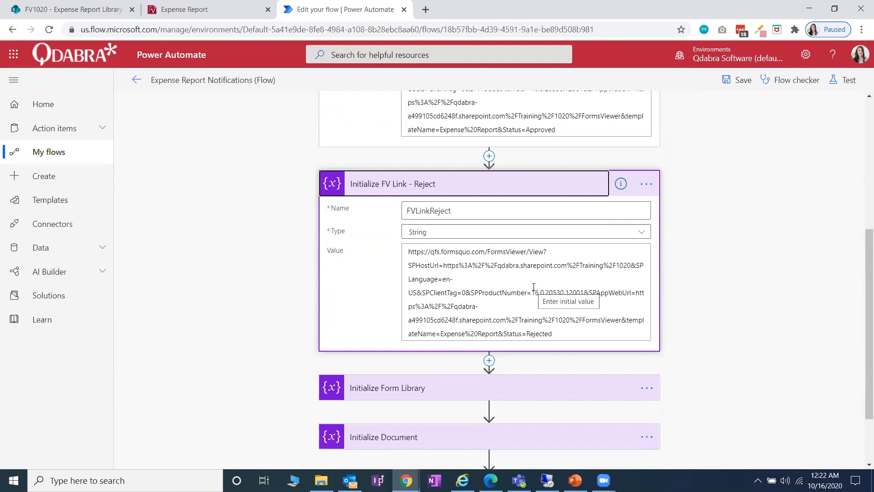
scroll(533, 287, down, 2)
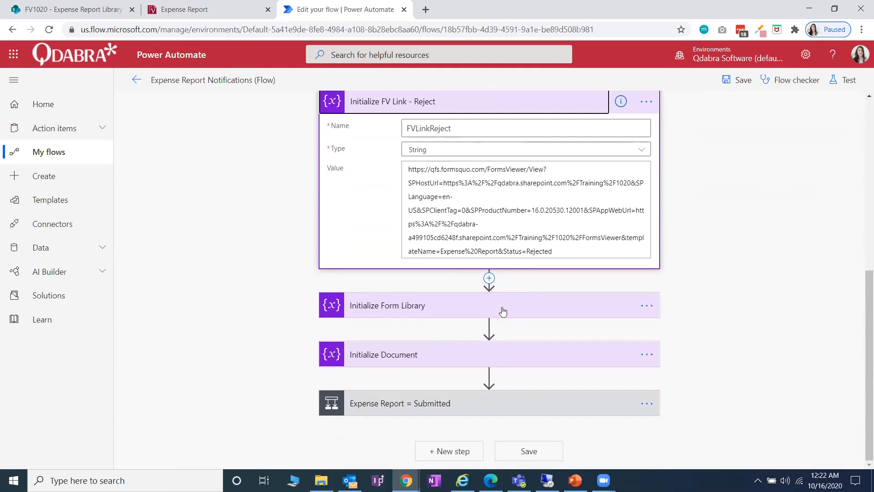
- Expand Initialize Form Library, Initialize Document and the Submitted condition to reveal its Status equals Submitted rule
click(437, 314)
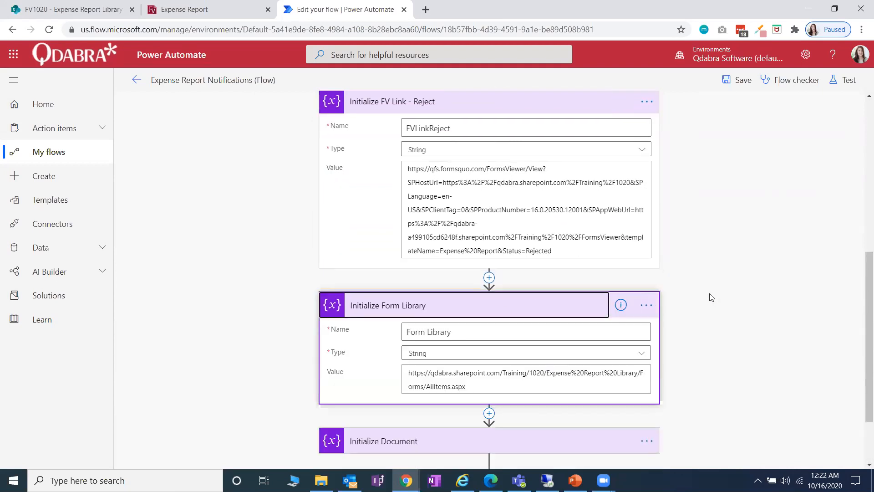
scroll(401, 288, down, 1)
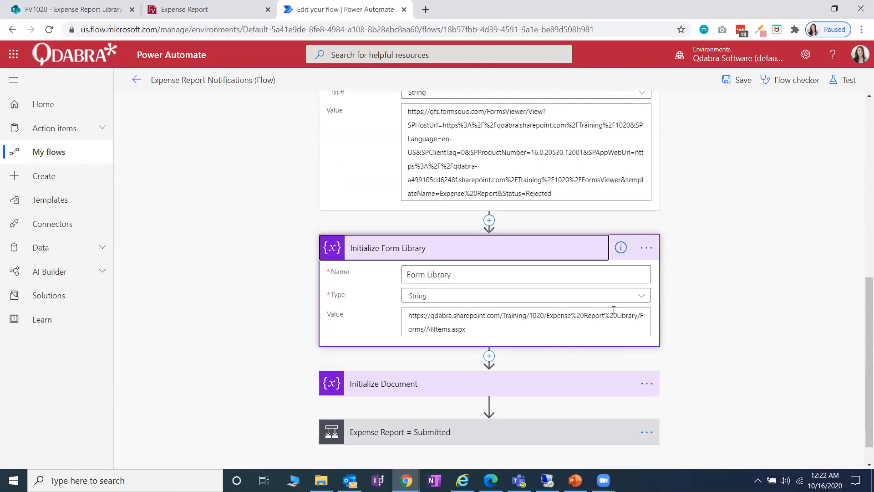
scroll(537, 337, down, 1)
click(525, 355)
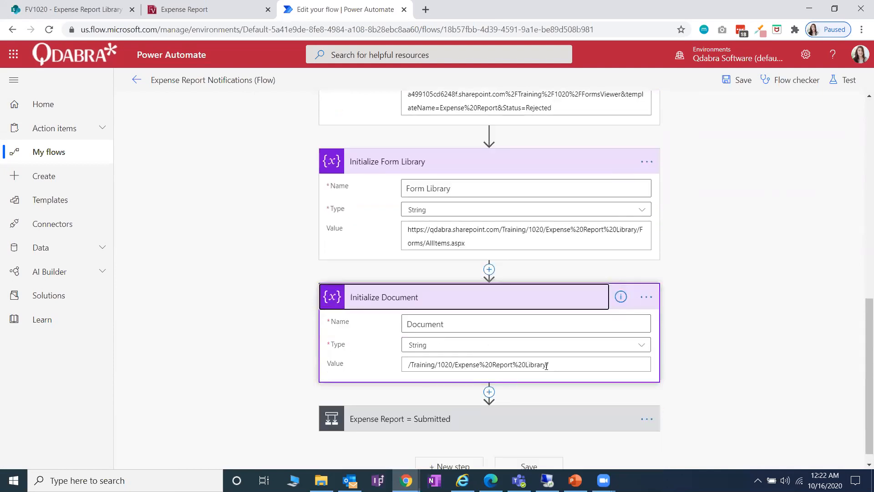
scroll(475, 409, down, 1)
click(475, 409)
scroll(675, 350, down, 2)
click(633, 376)
scroll(501, 337, down, 2)
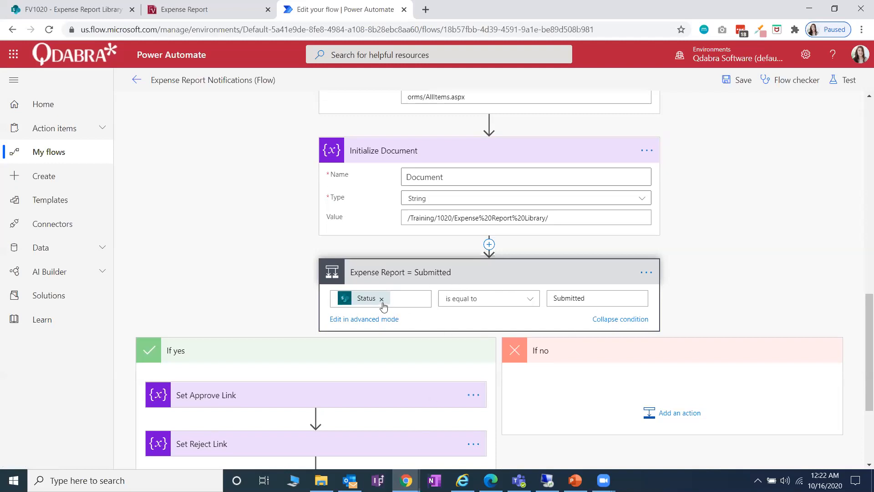
click(603, 302)
double_click(571, 287)
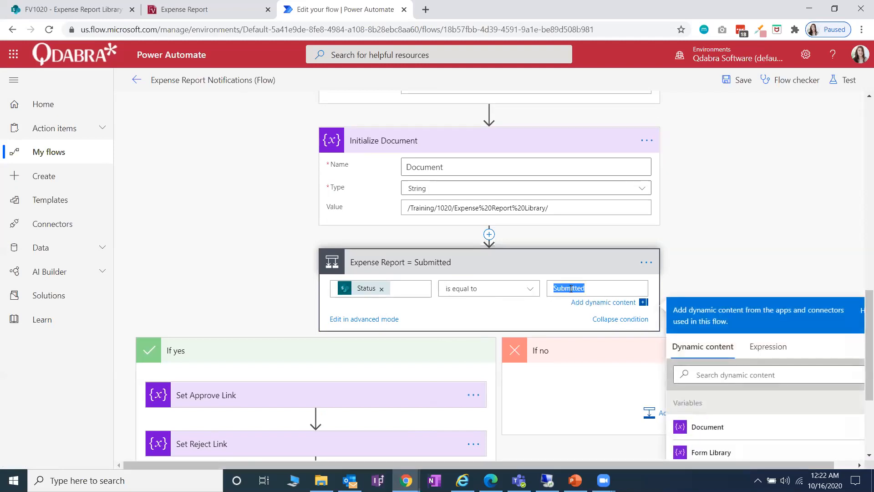
click(103, 11)
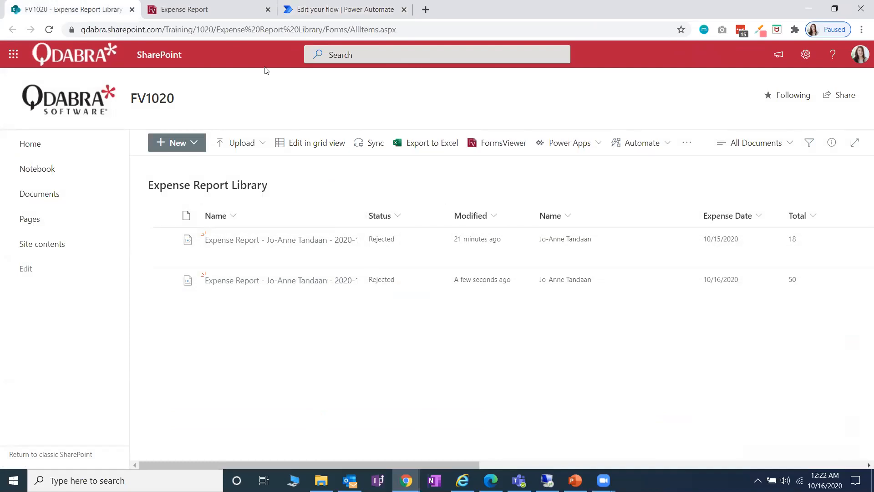
click(345, 9)
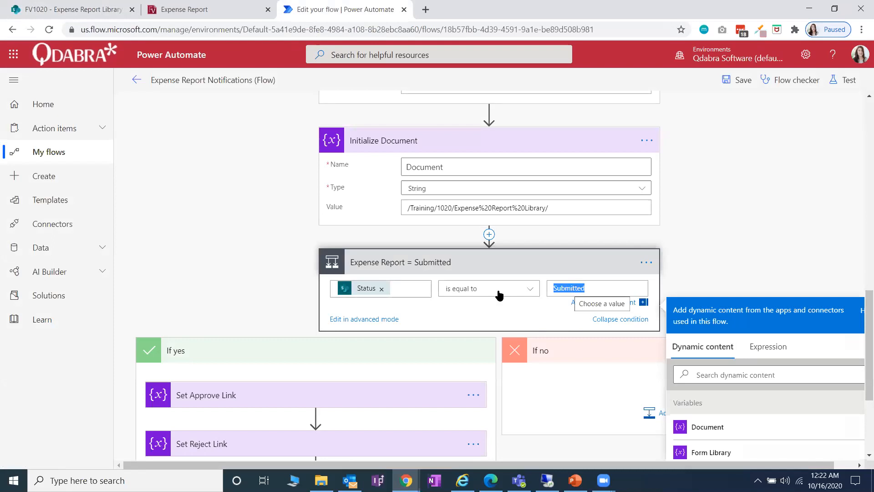
click(737, 262)
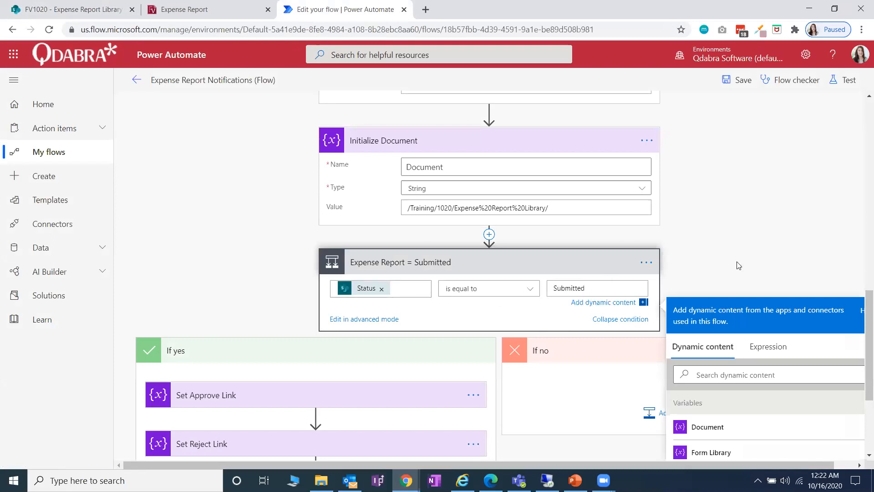
scroll(315, 356, down, 1)
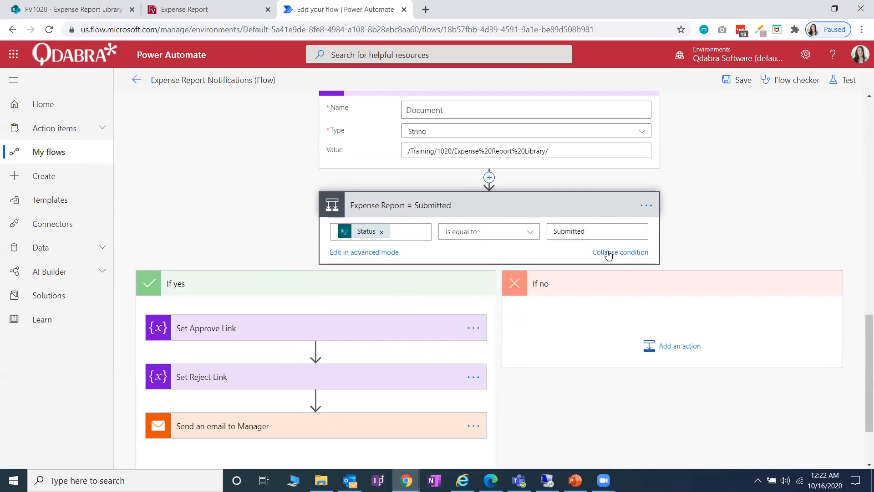
scroll(645, 299, up, 7)
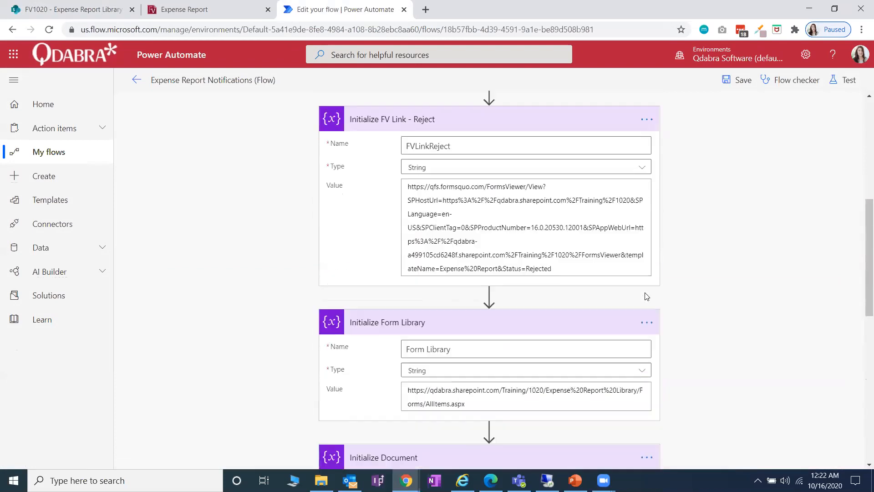
scroll(645, 299, down, 3)
scroll(645, 299, down, 5)
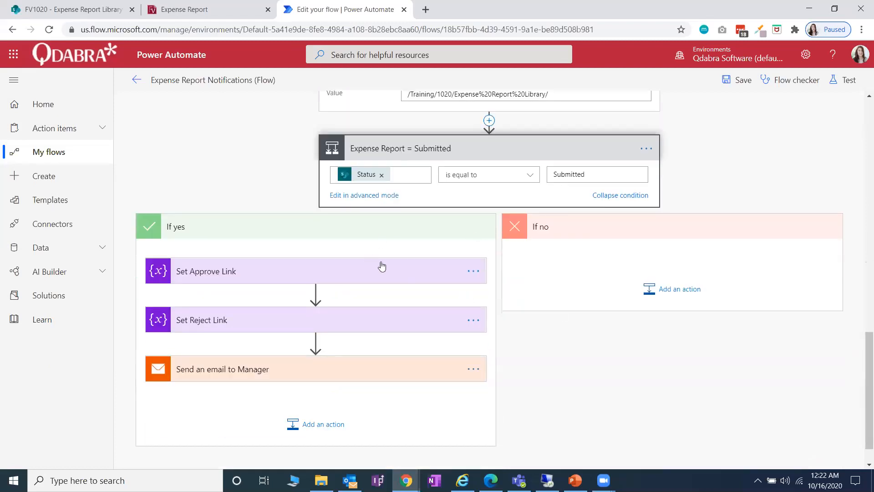
mouse_move(283, 298)
click(315, 296)
- Expand the Set Approve Link step and scroll through its settings
click(348, 273)
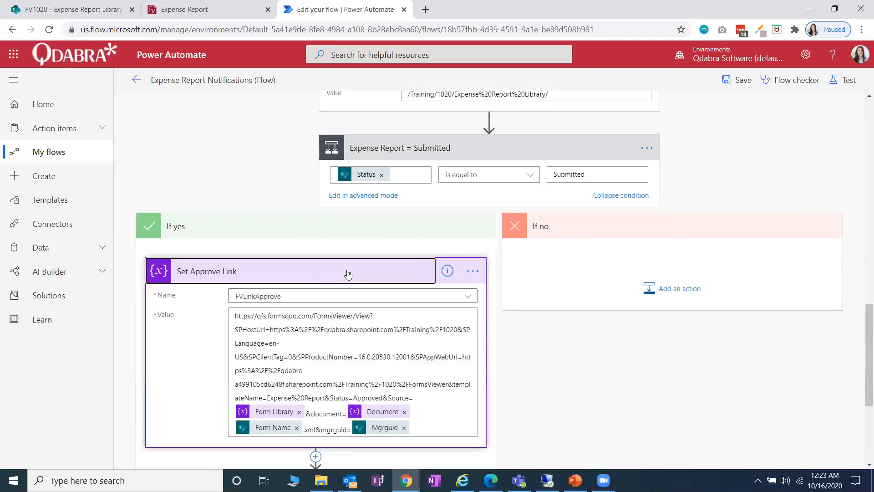
scroll(307, 275, down, 1)
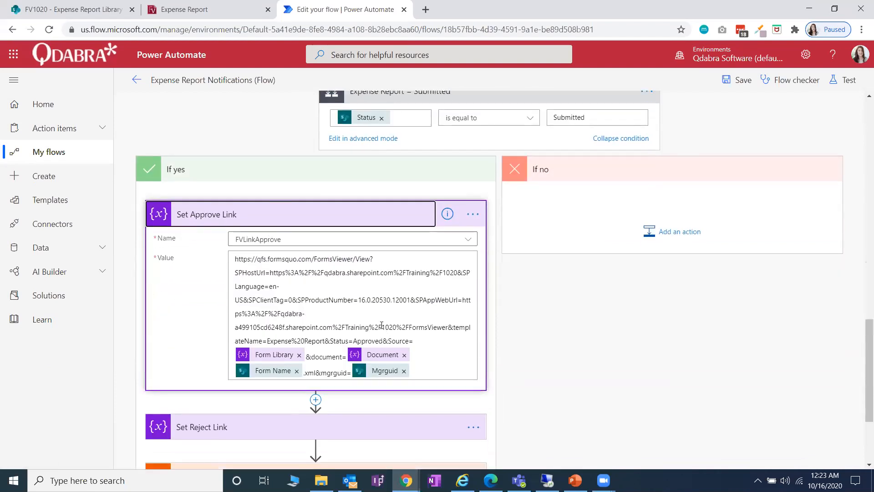
scroll(381, 324, down, 1)
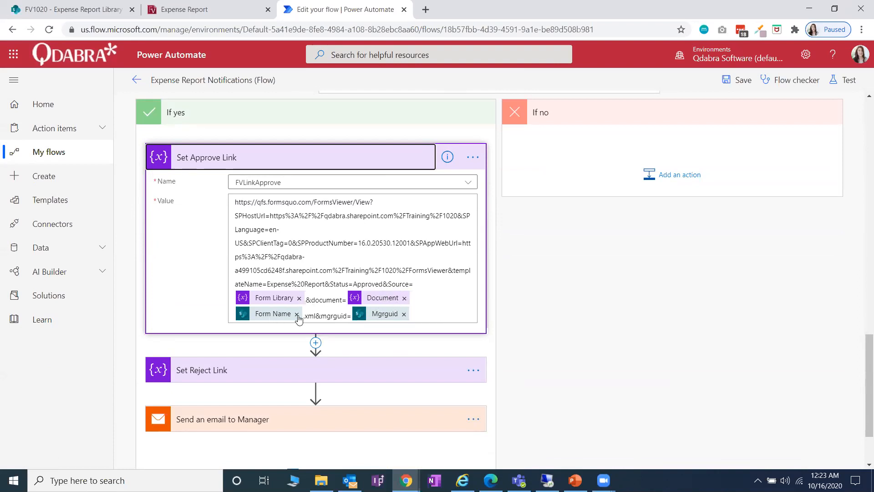
scroll(362, 304, down, 1)
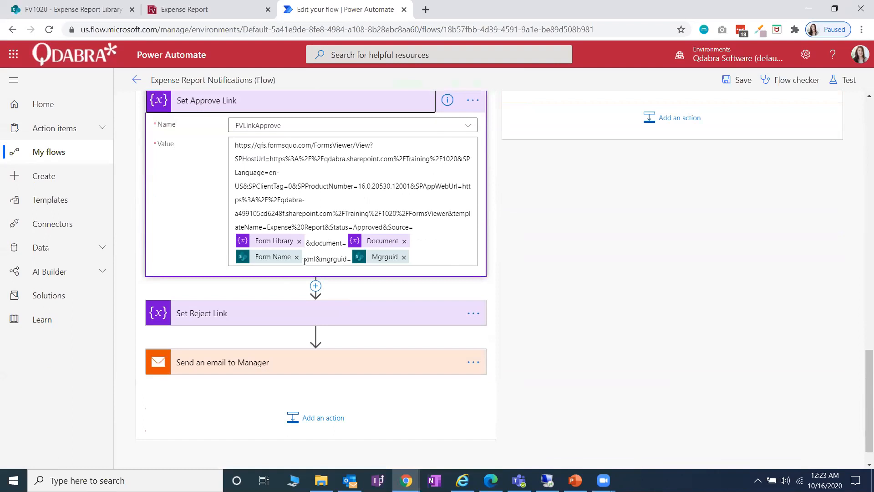
scroll(305, 271, up, 1)
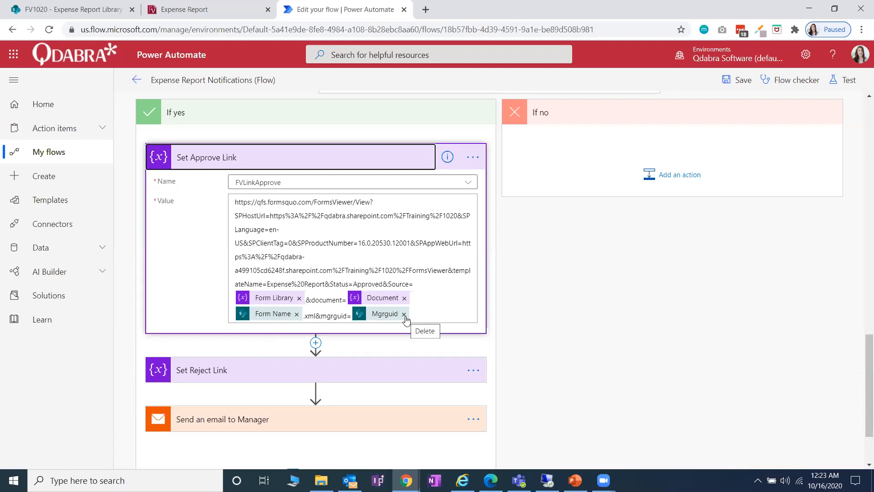
scroll(336, 318, down, 1)
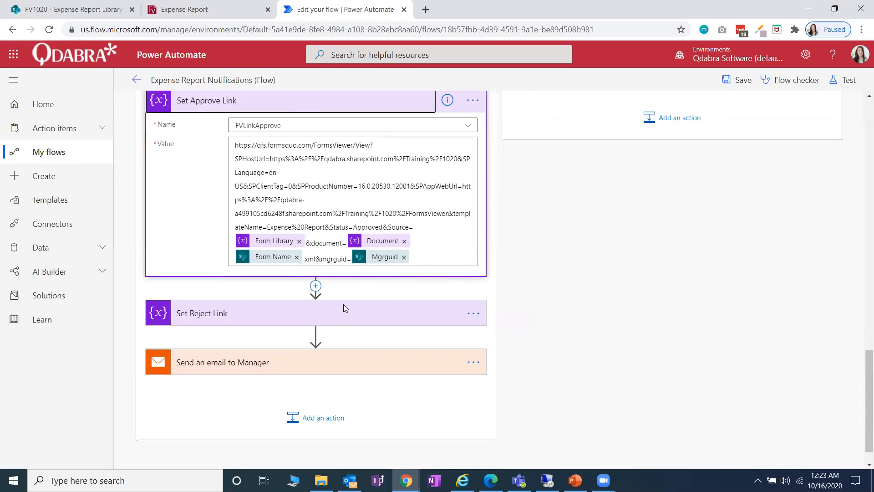
scroll(345, 314, down, 1)
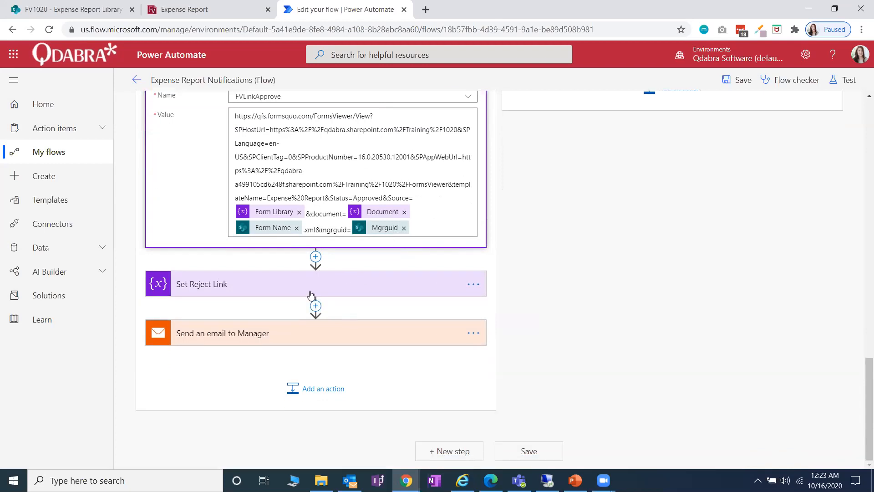
- Expand the Set Reject Link step and scroll through its settings
click(342, 285)
scroll(441, 328, down, 2)
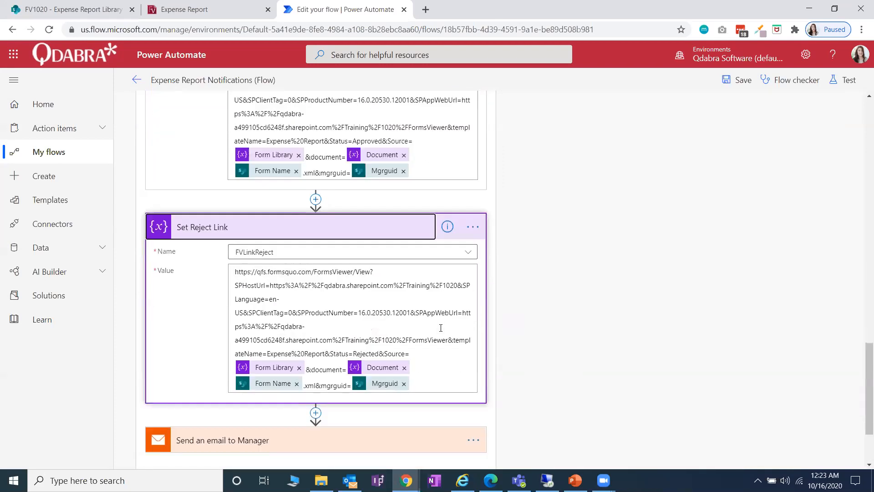
scroll(440, 328, down, 2)
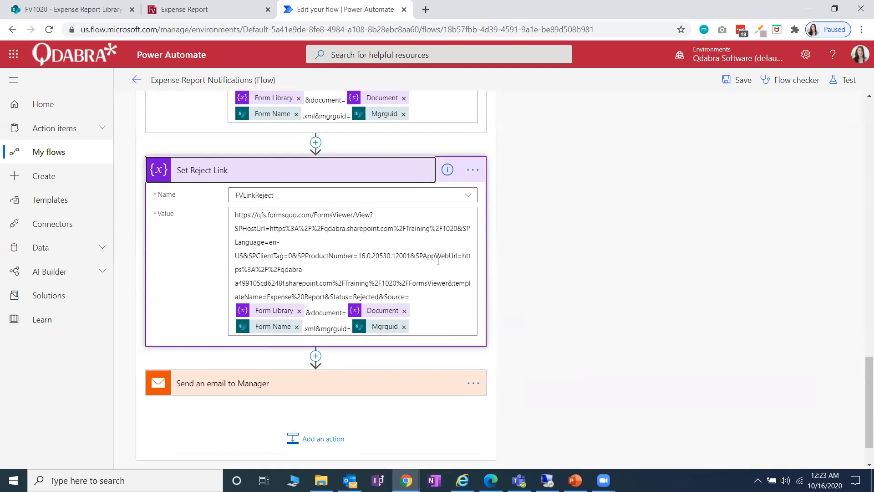
scroll(436, 259, down, 2)
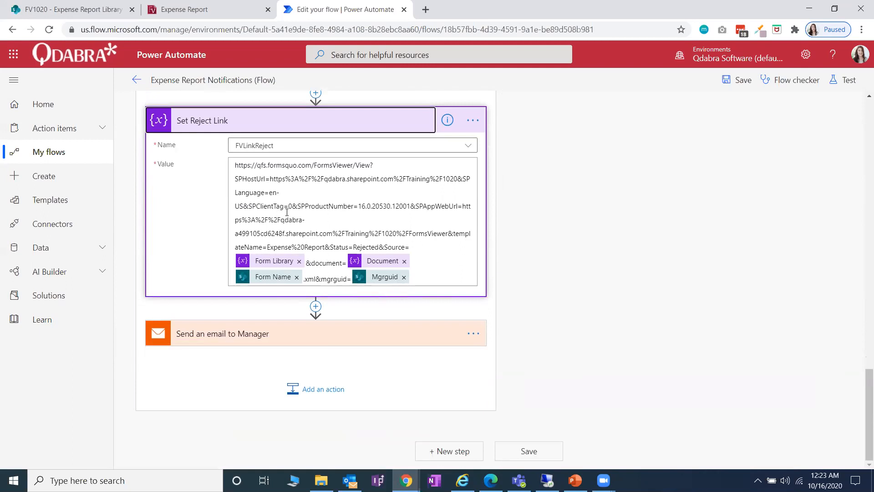
scroll(387, 237, up, 2)
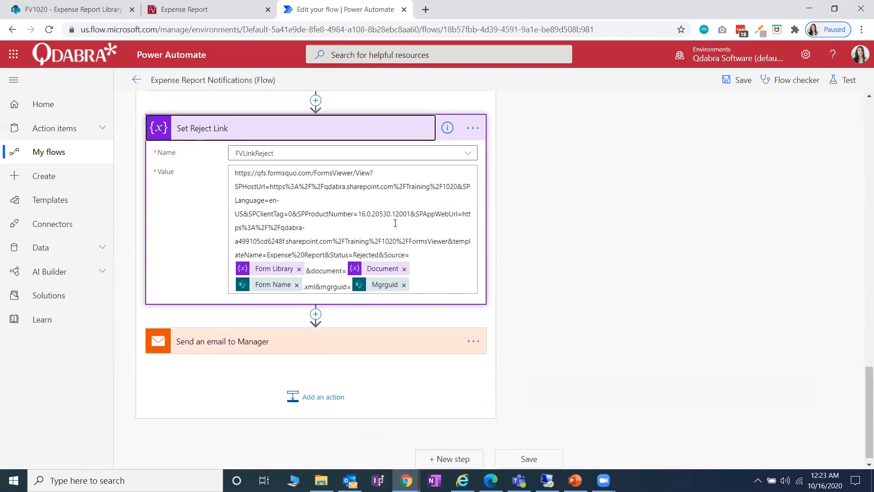
scroll(365, 271, down, 2)
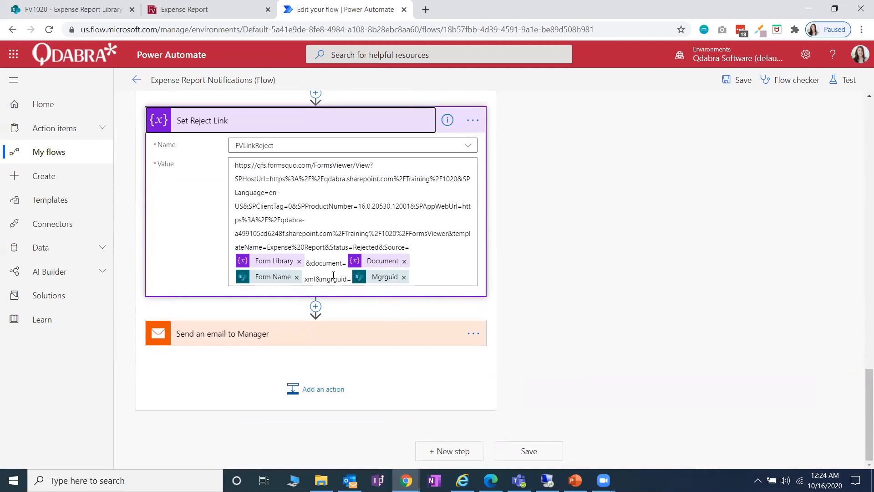
- Expand Send an email to Manager to view its body with Status, Total, FVLinkApprove and FVLinkReject
click(352, 345)
scroll(213, 346, down, 1)
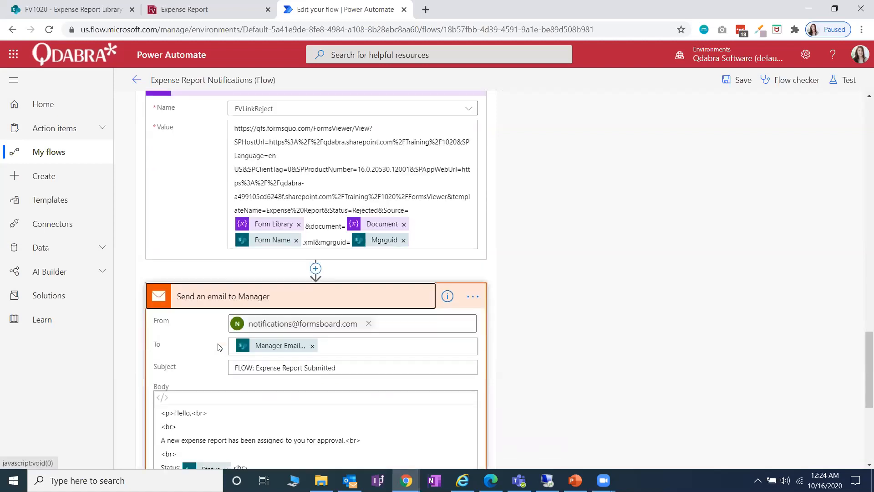
scroll(241, 283, down, 1)
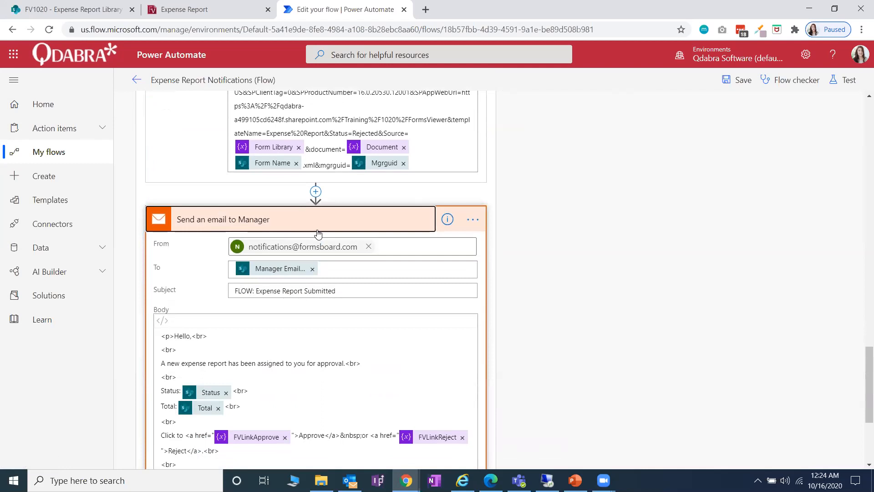
scroll(317, 234, down, 2)
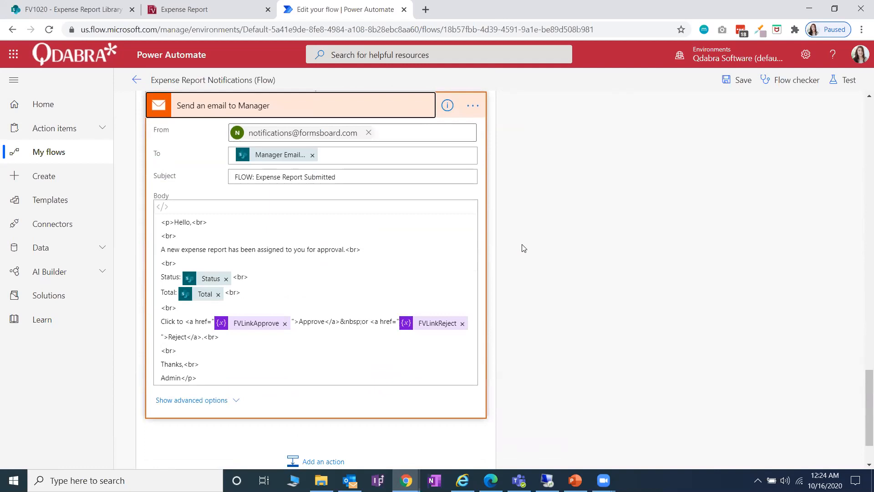
scroll(478, 282, down, 1)
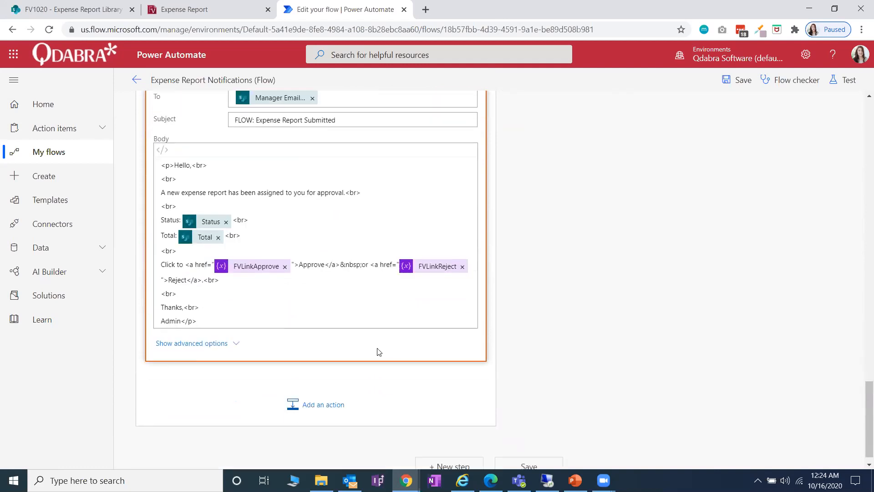
- Add a new action below Send an email to Manager and search for 'Send email'
click(323, 405)
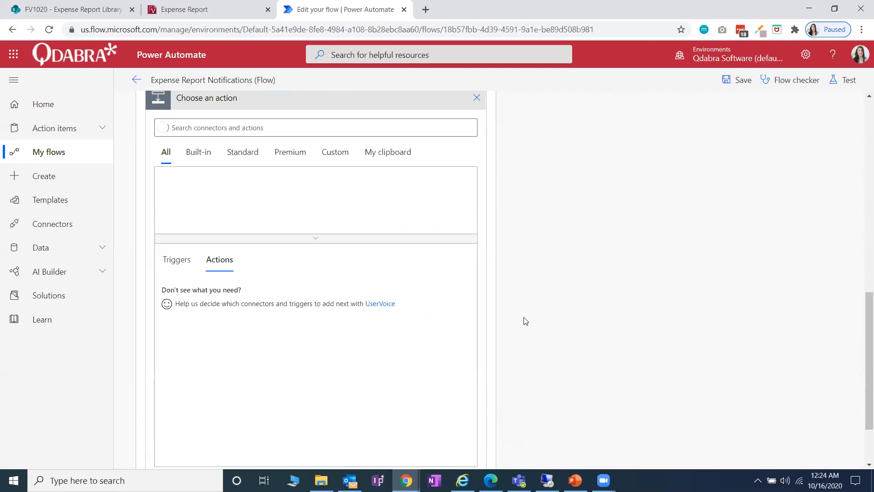
scroll(346, 295, up, 1)
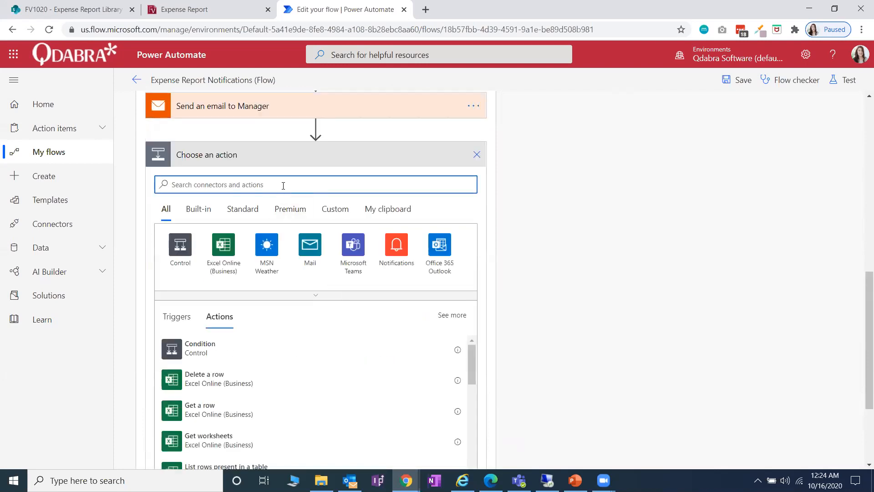
text(Sen)
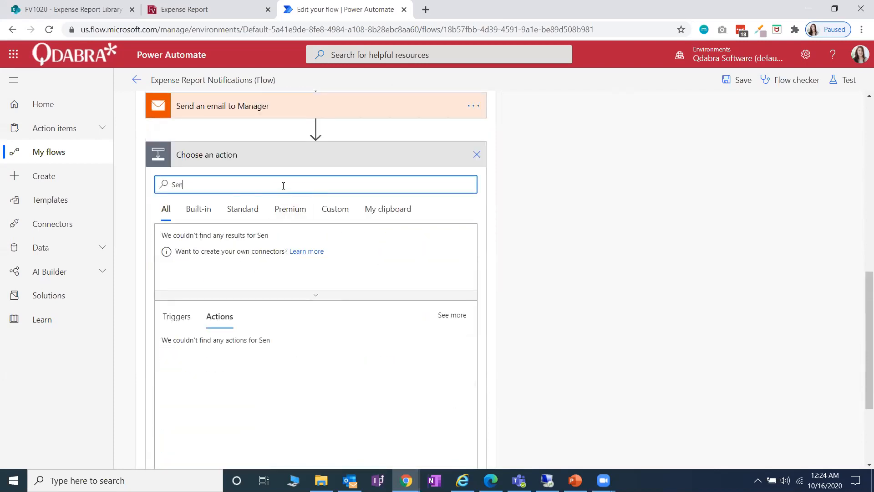
text(d email)
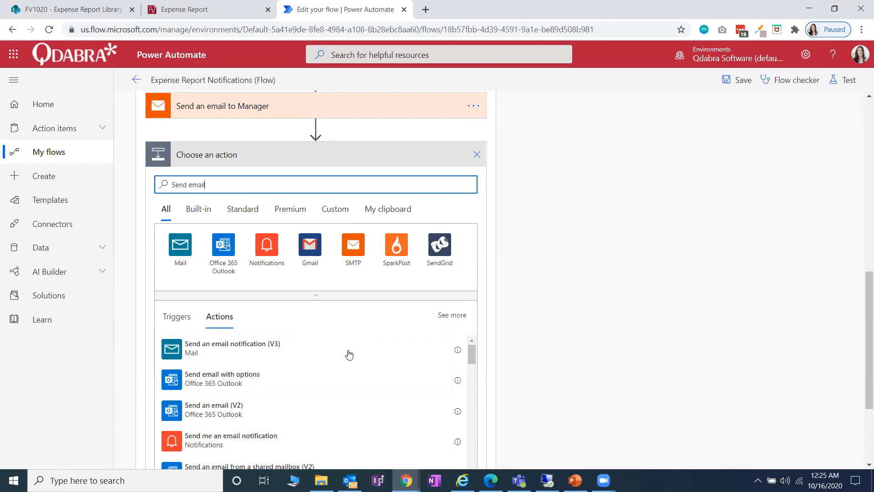
scroll(542, 268, up, 1)
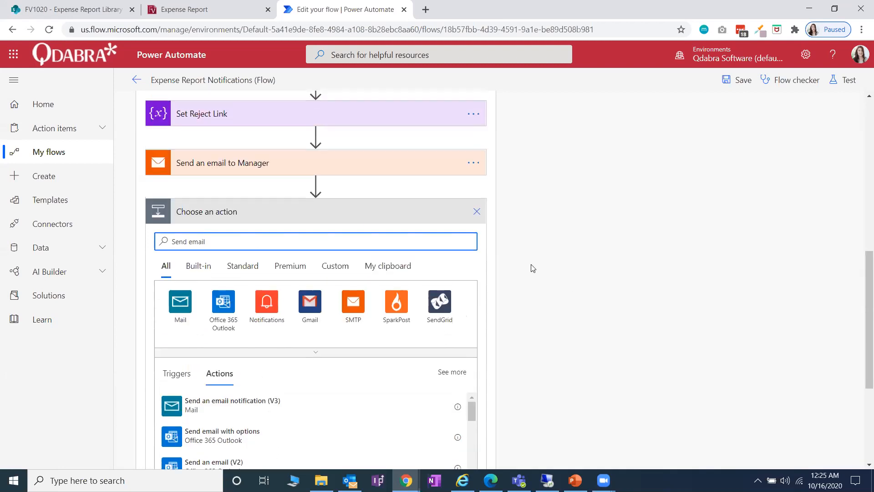
- Discard the new action and expand Send an email to Manager to review recipient, subject and body
click(477, 213)
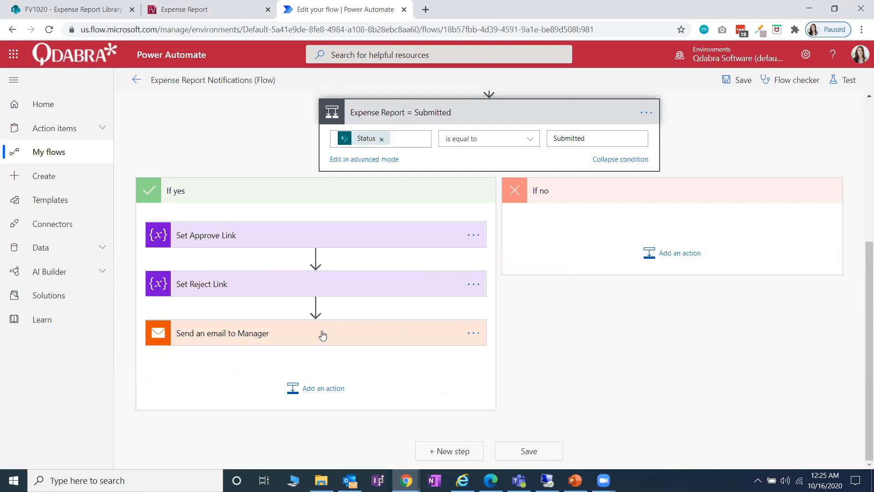
click(301, 338)
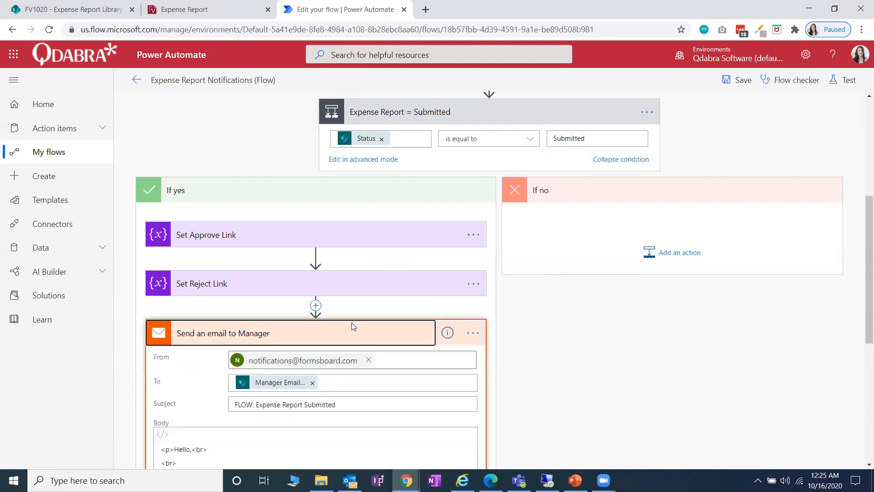
scroll(353, 325, down, 3)
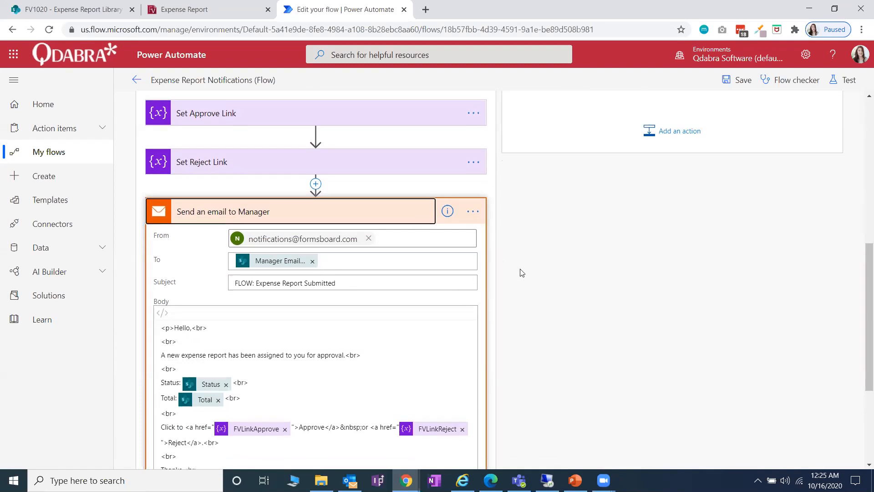
scroll(518, 271, down, 1)
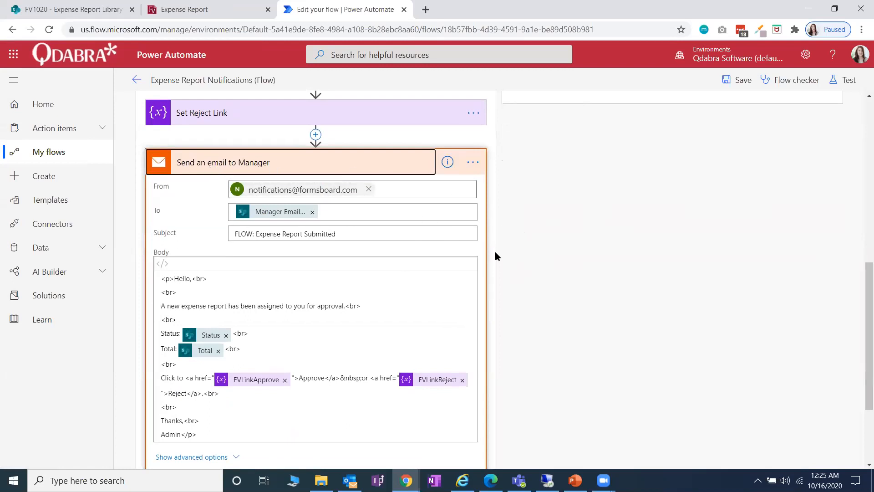
scroll(500, 259, up, 1)
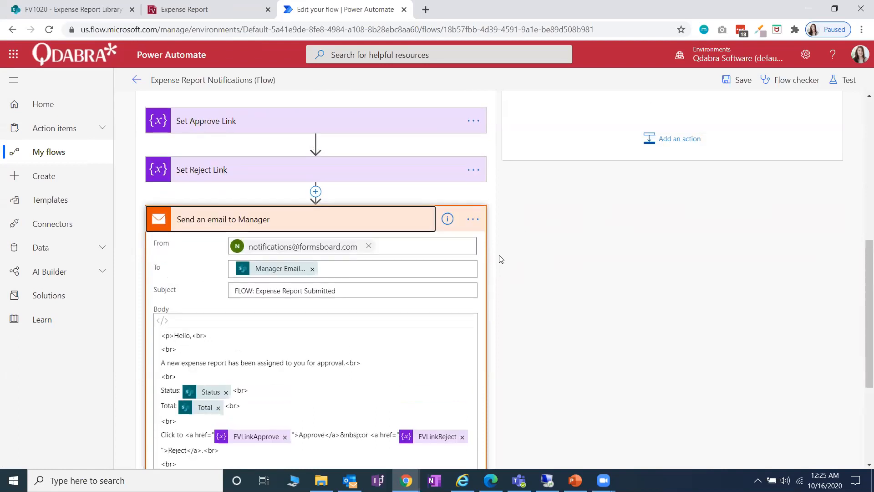
scroll(501, 260, down, 1)
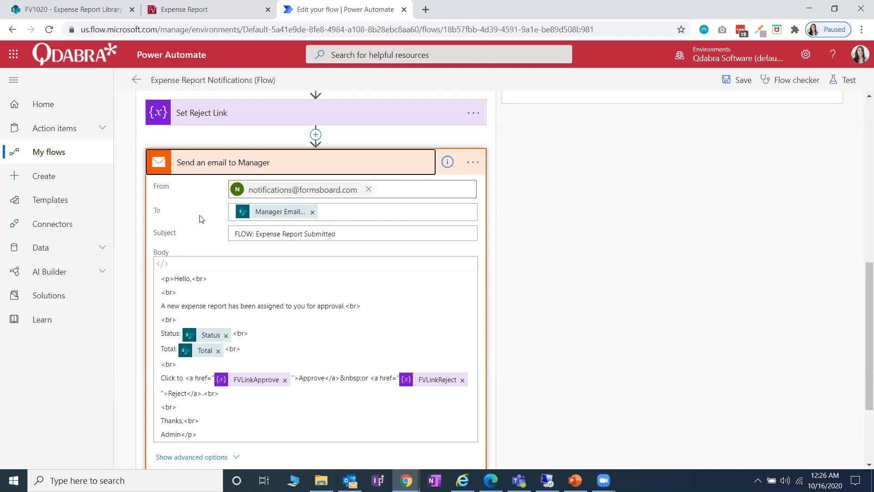
click(338, 217)
- Scroll through the recipient's dynamic content fields and the email body ending Thanks, Admin
scroll(625, 304, down, 1)
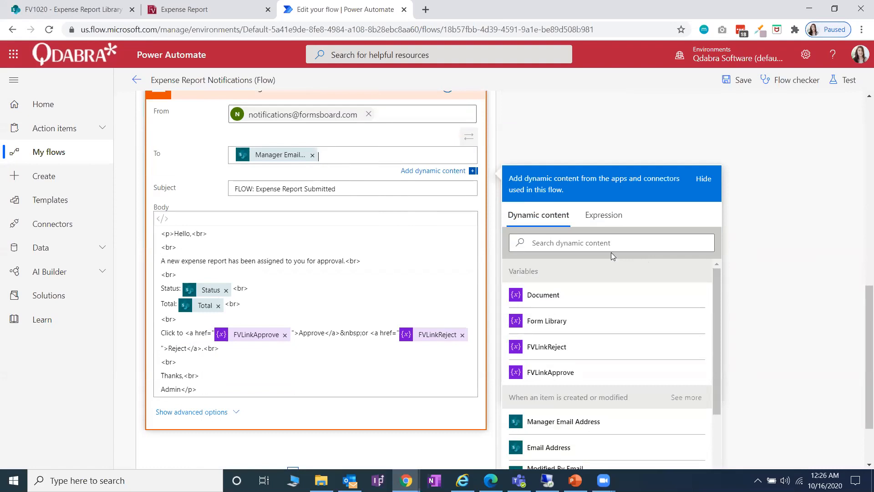
scroll(610, 255, down, 2)
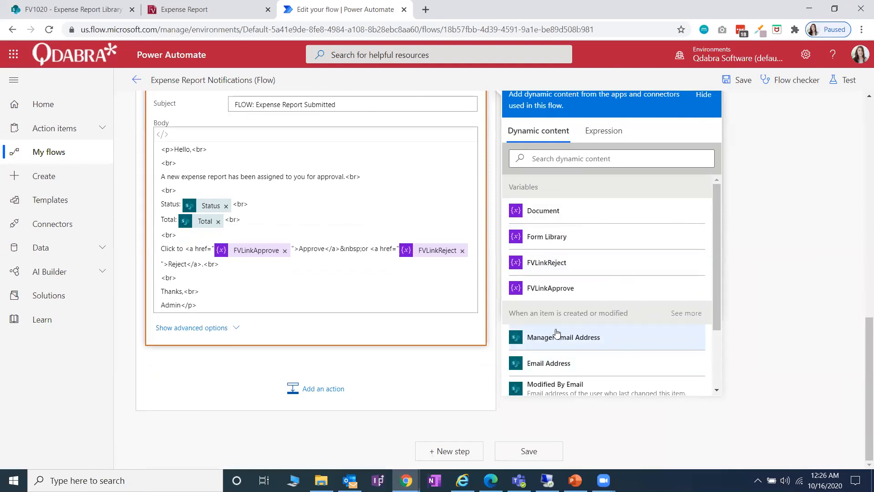
scroll(596, 337, down, 1)
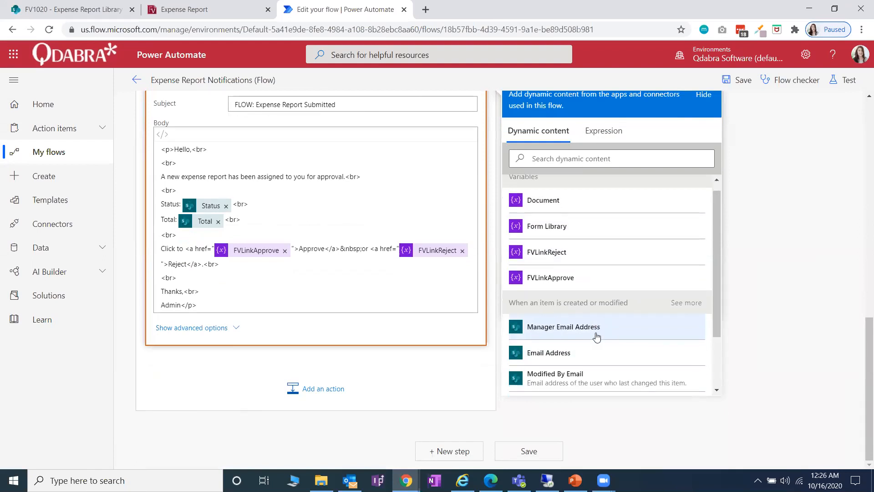
scroll(596, 337, down, 1)
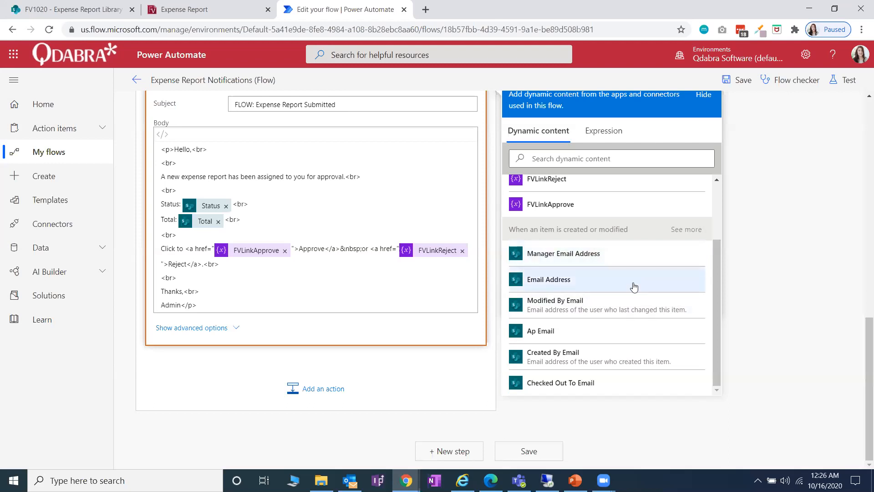
scroll(619, 314, up, 1)
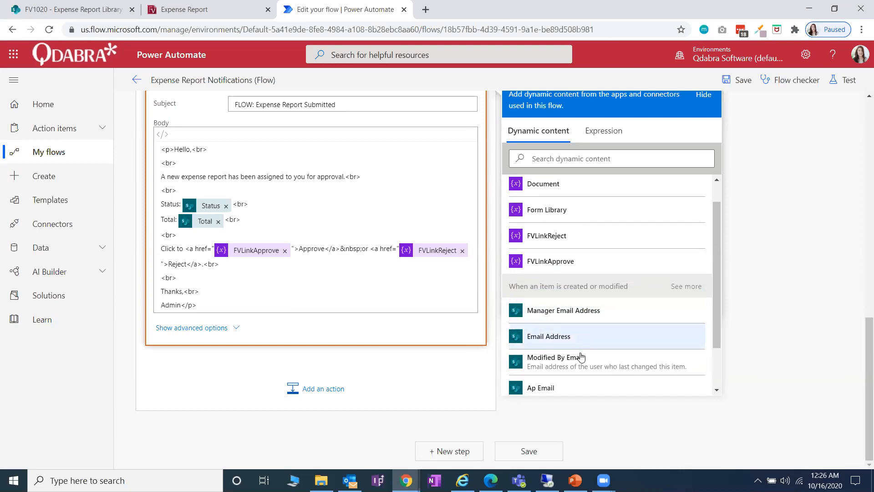
- Switch to the FV1020 - Expense Report Library tab and scroll sideways to inspect its columns
click(68, 8)
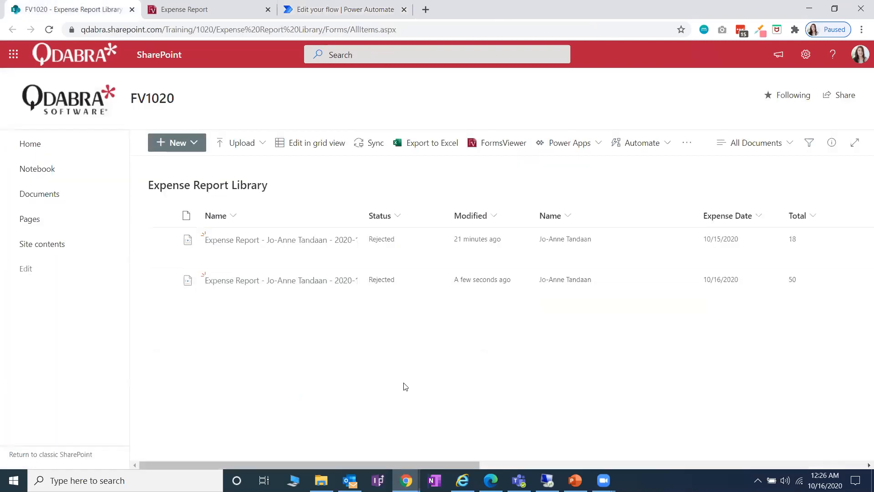
drag(457, 465, 802, 457)
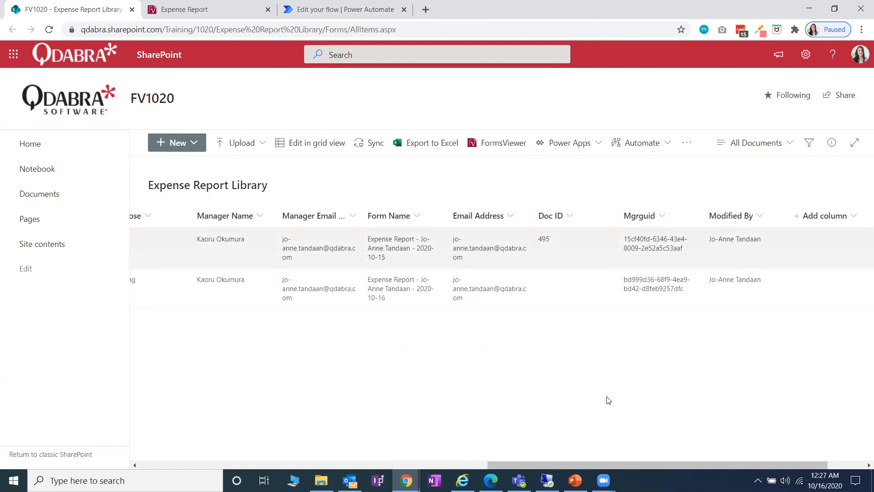
drag(617, 465, 263, 453)
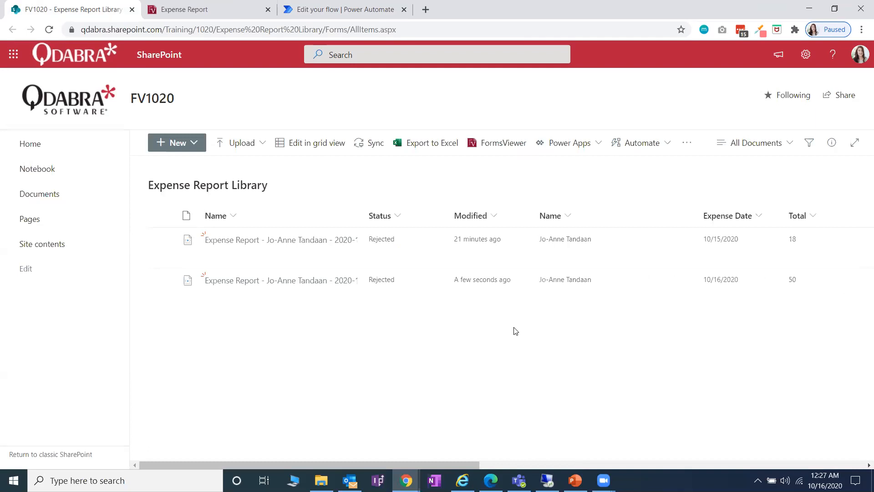
drag(478, 465, 618, 464)
drag(738, 436, 310, 461)
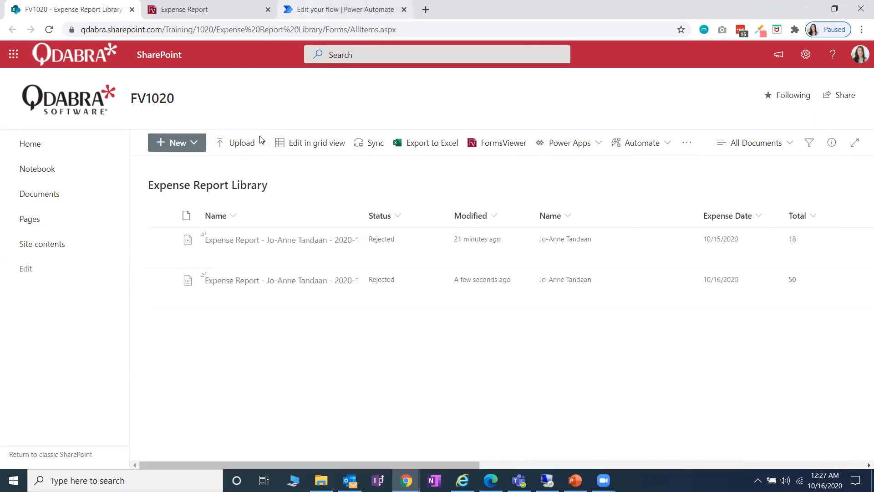
- Return to the flow editor, leaving the manager email's subject unchanged and closing the dynamic content list
click(319, 9)
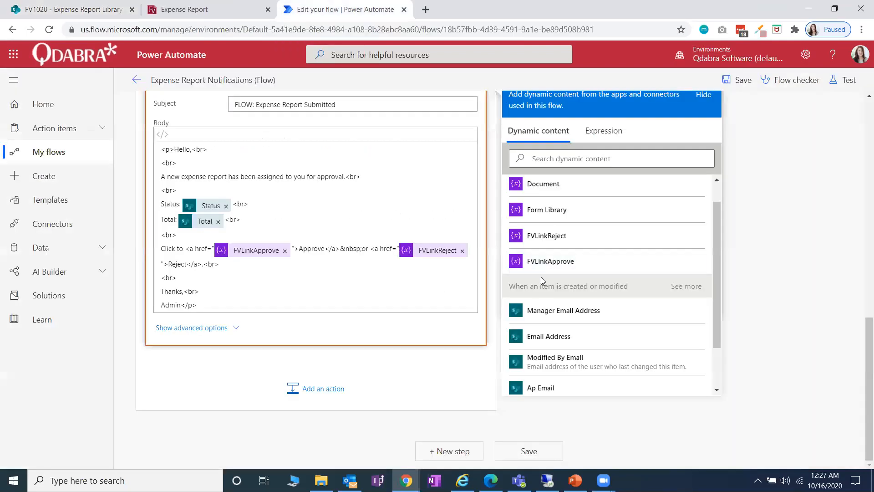
scroll(537, 291, up, 1)
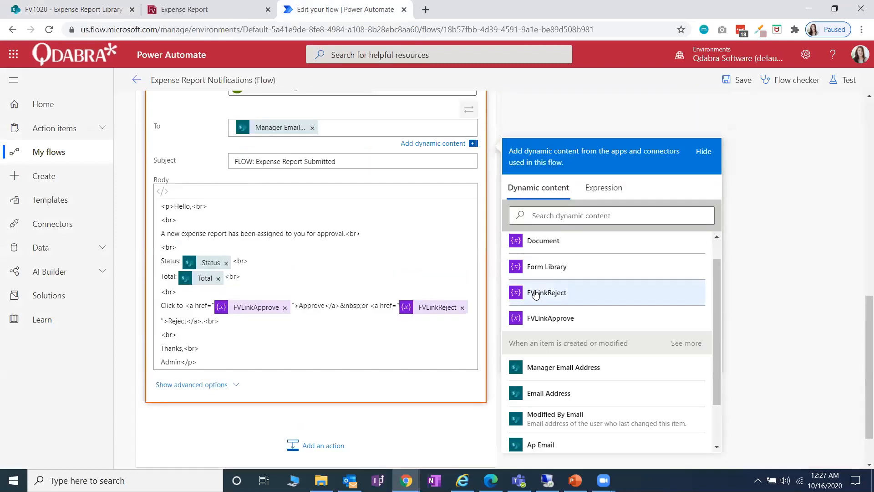
scroll(595, 339, down, 1)
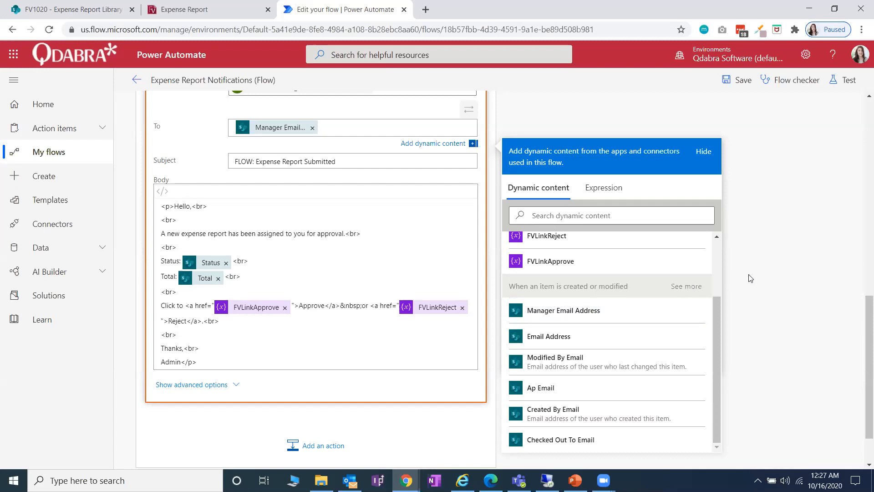
click(481, 283)
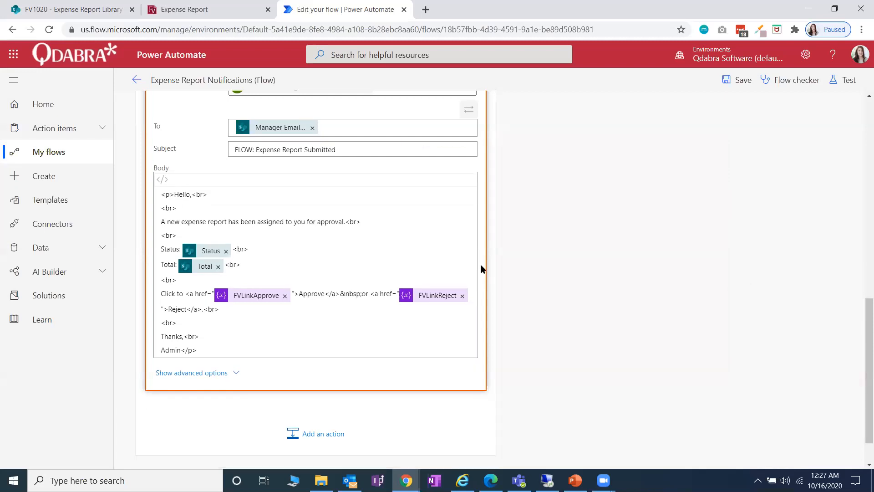
scroll(410, 250, up, 1)
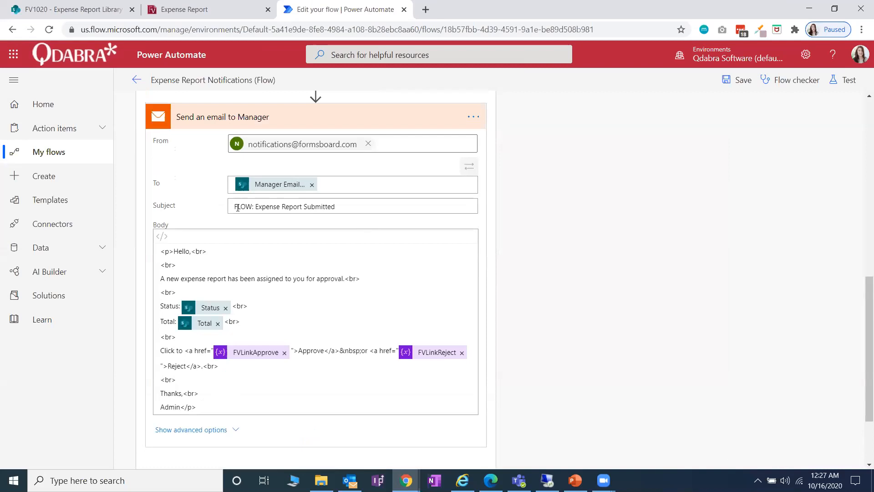
drag(236, 207, 345, 206)
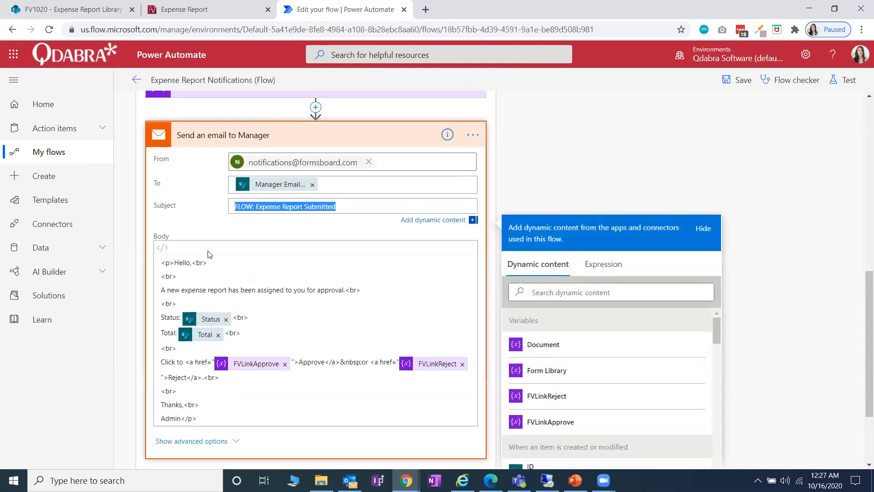
scroll(325, 198, down, 1)
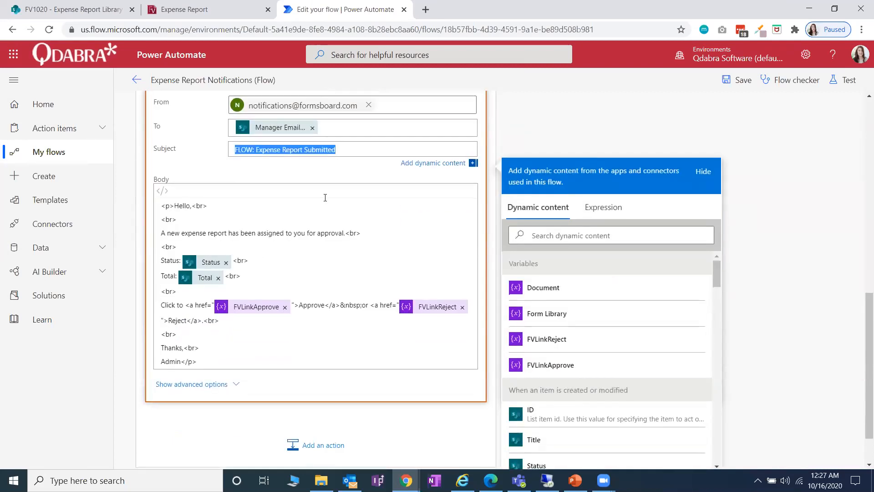
click(355, 150)
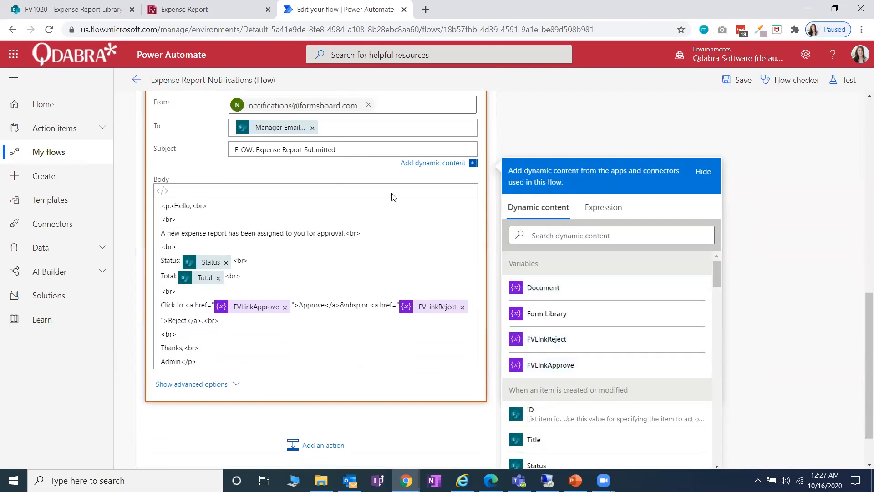
click(517, 132)
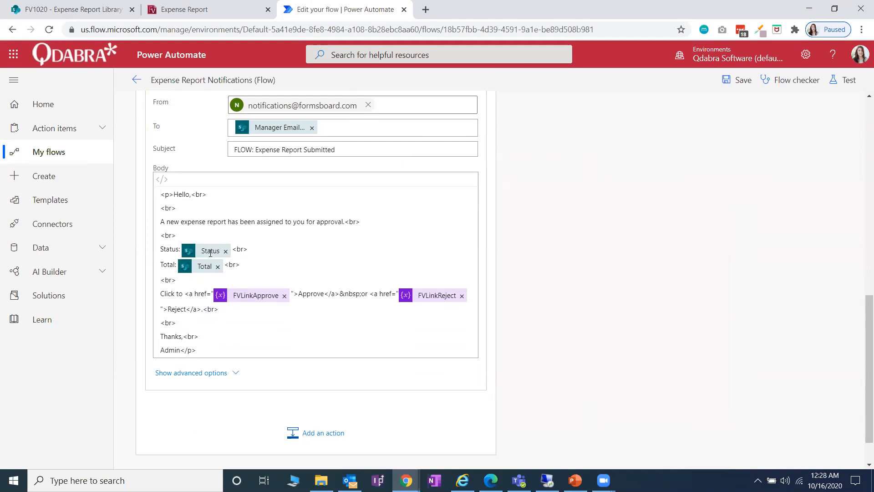
scroll(166, 256, up, 2)
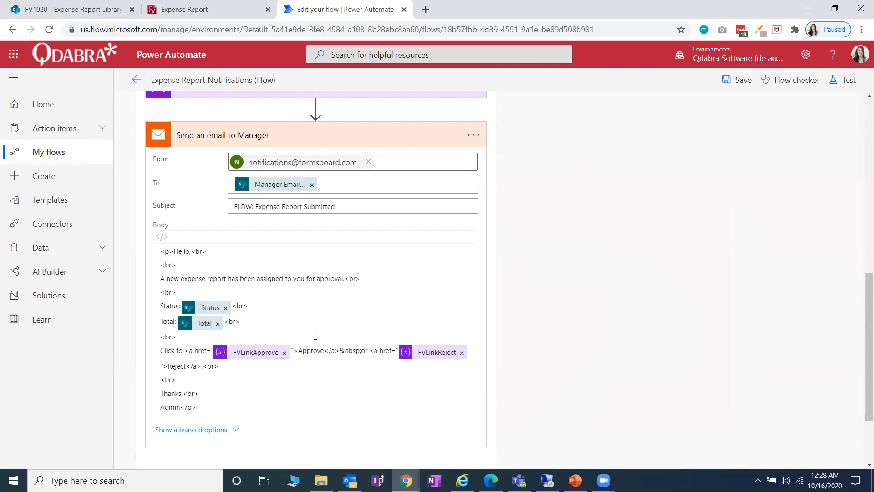
scroll(314, 336, down, 2)
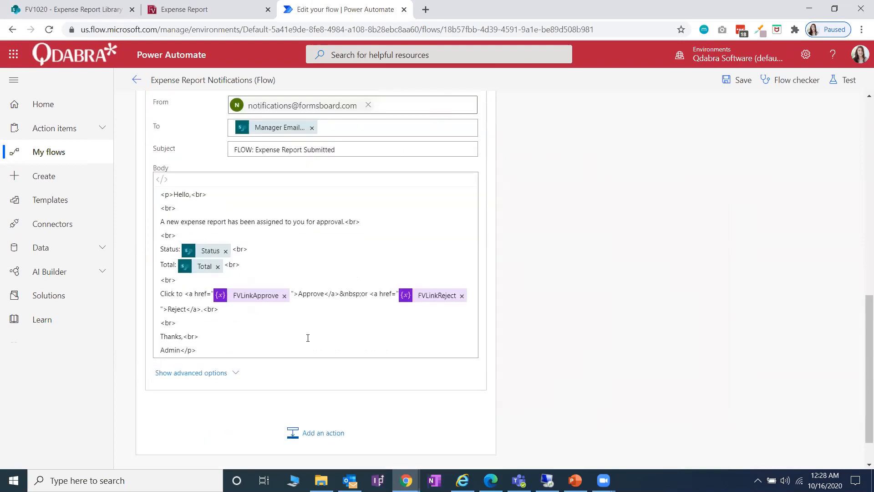
- Add an SMTP Send Email (V3) step with the notifications mailbox as sender
click(350, 432)
text(SMTP)
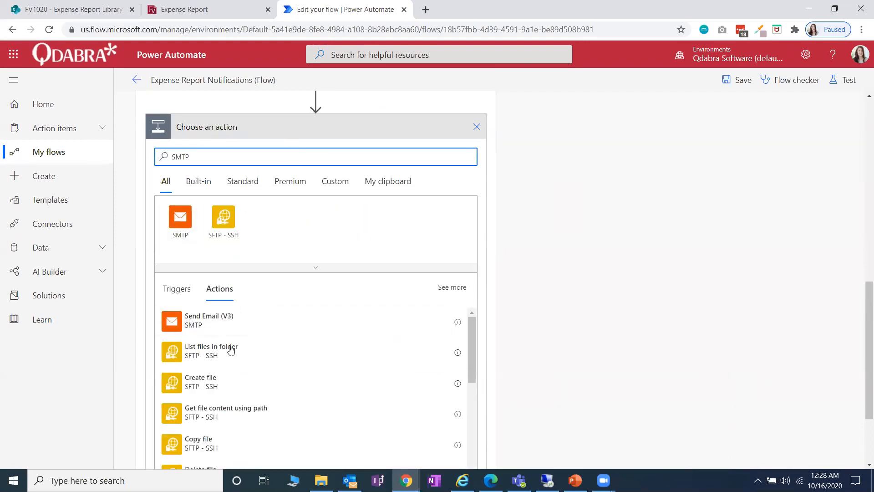
click(213, 328)
click(360, 216)
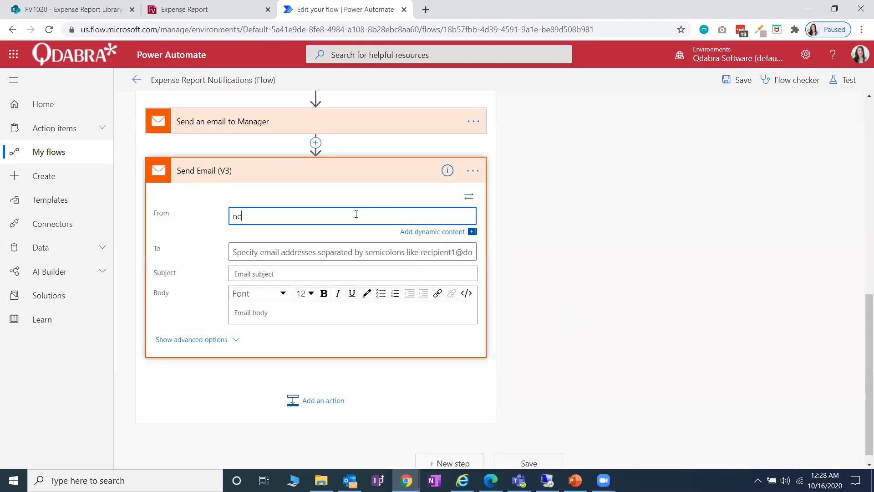
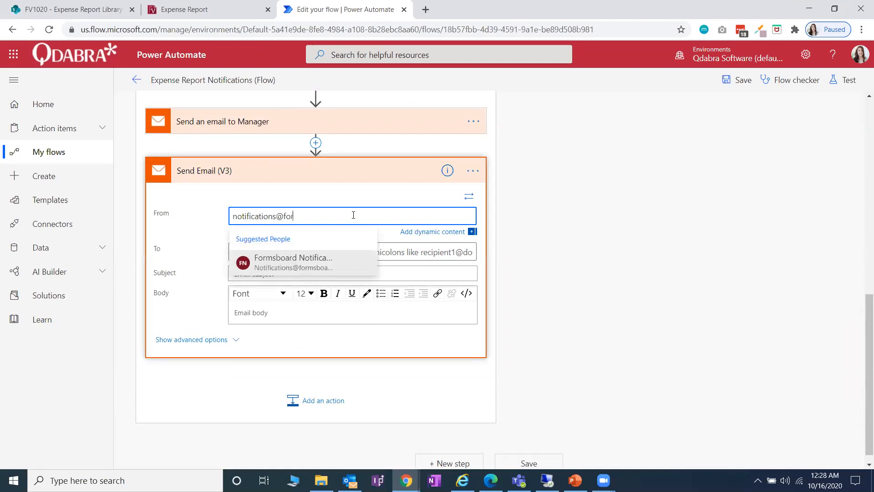
click(300, 264)
- Send it to the Manager Email Address token with subject 'Expense Report Form Submitted'
click(386, 256)
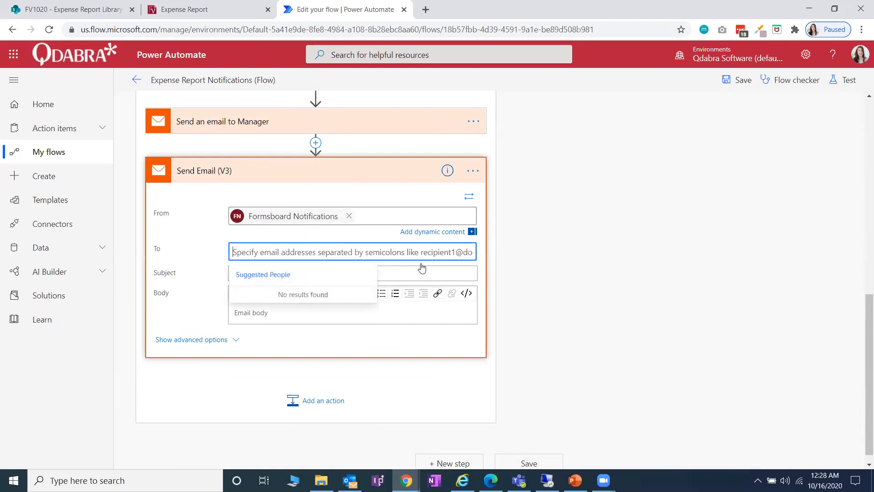
click(430, 244)
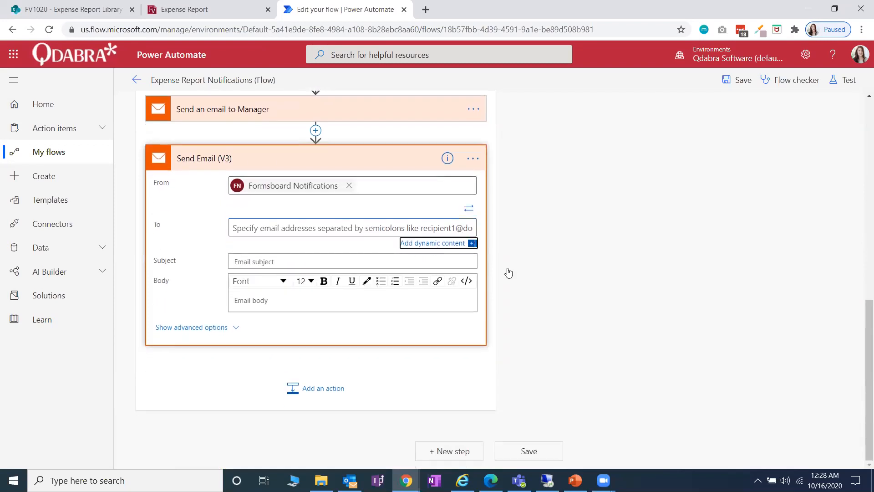
click(561, 264)
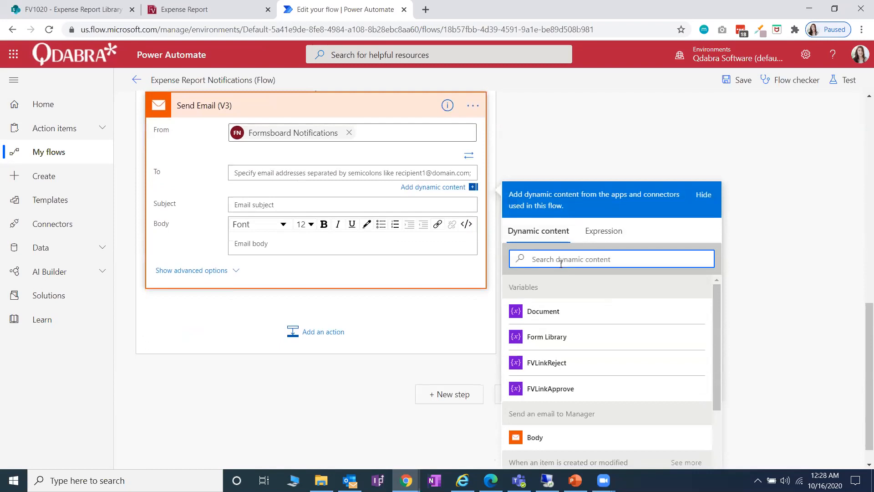
text(mang)
key(BackSpace)
text(a)
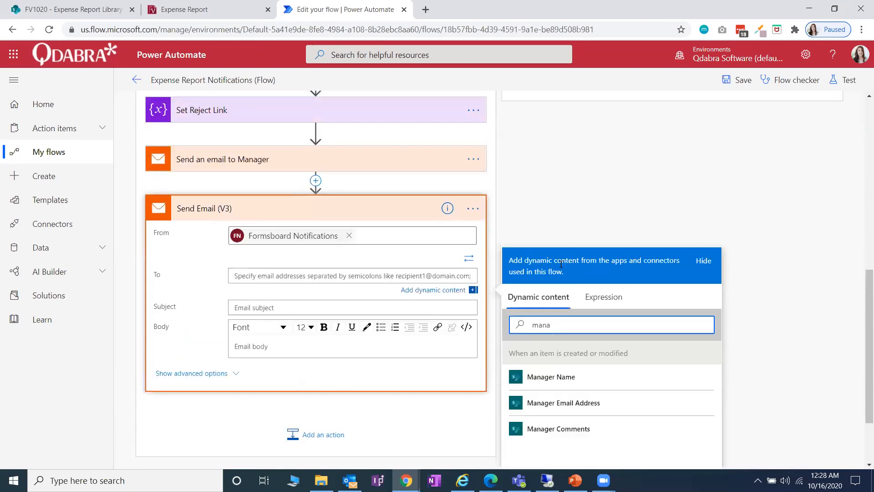
click(577, 402)
scroll(361, 293, down, 1)
click(325, 250)
text(Exp)
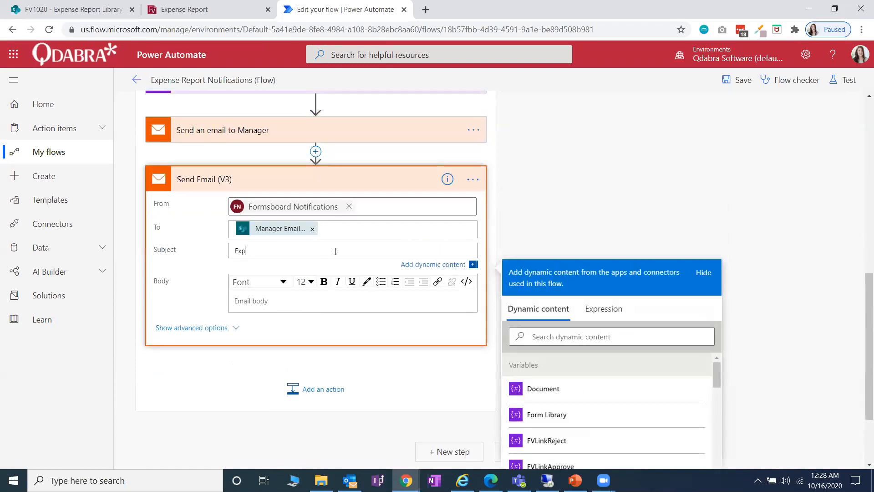
text(ense Report Form Sum)
text(mitte)
click(585, 160)
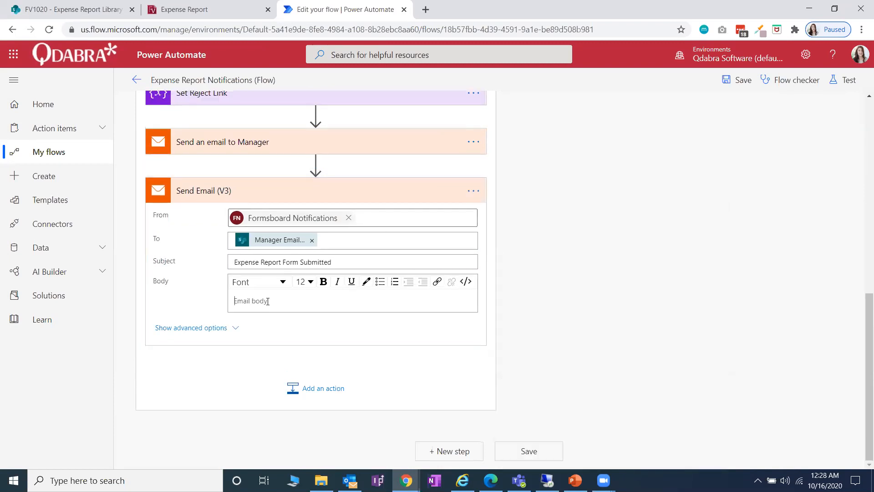
- Start the body with 'Hello,' and 'A new expense report has been submitted to your for approval.'
click(267, 301)
scroll(343, 283, down, 1)
text(Hello,)
key(Return)
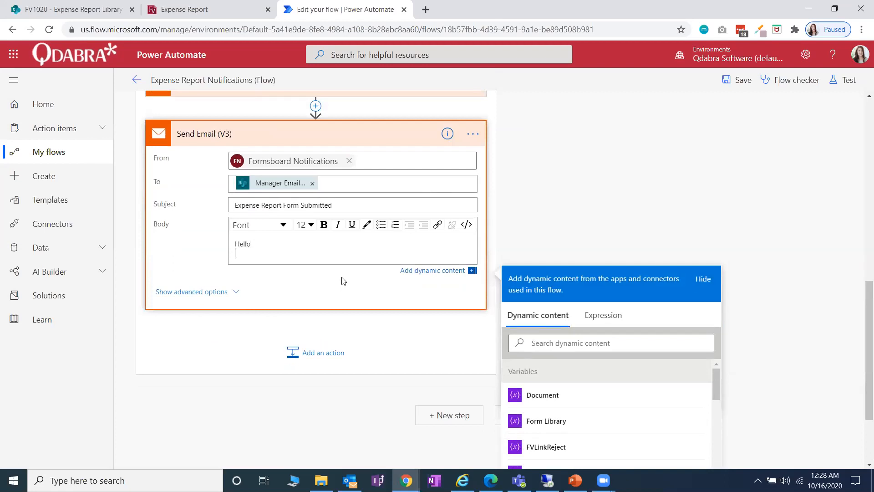
text(A new expense report h)
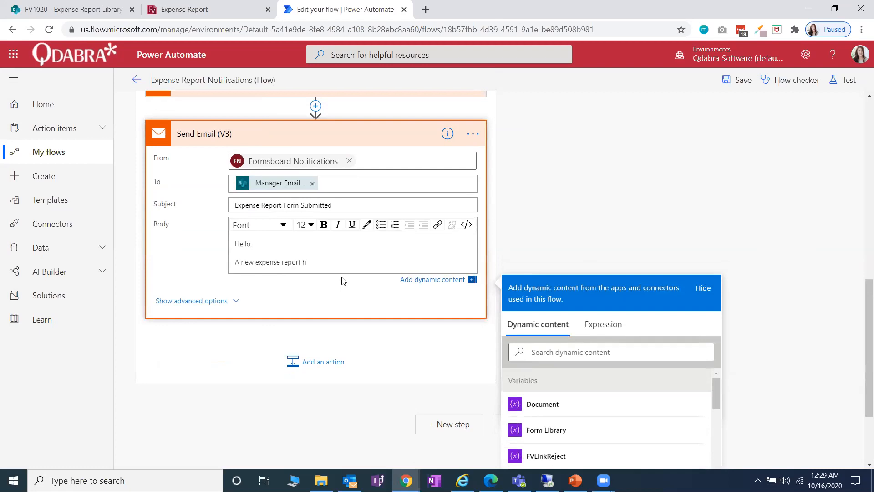
text(as been submitted to your for approa)
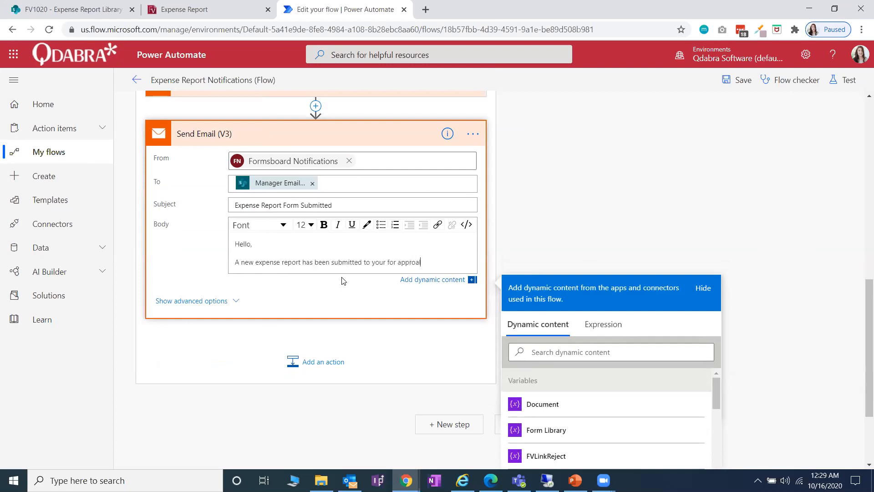
key(BackSpace)
text(val.)
key(Return)
text(Submitted:)
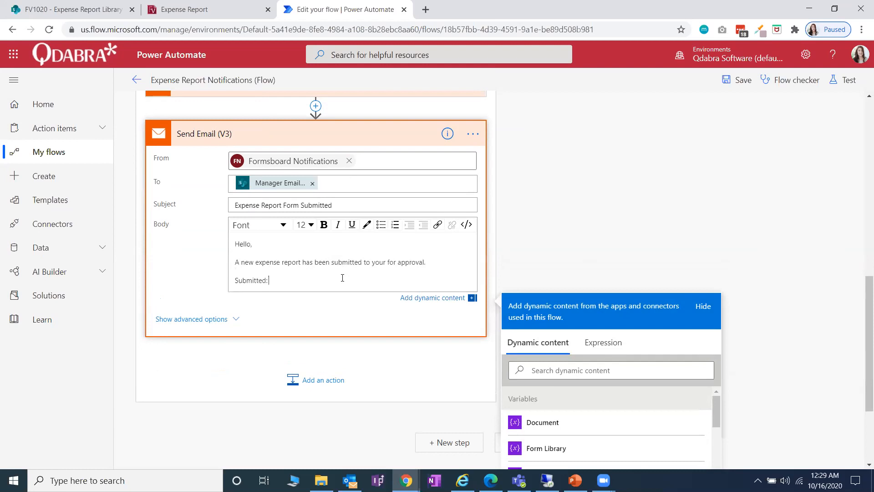
scroll(353, 302, down, 1)
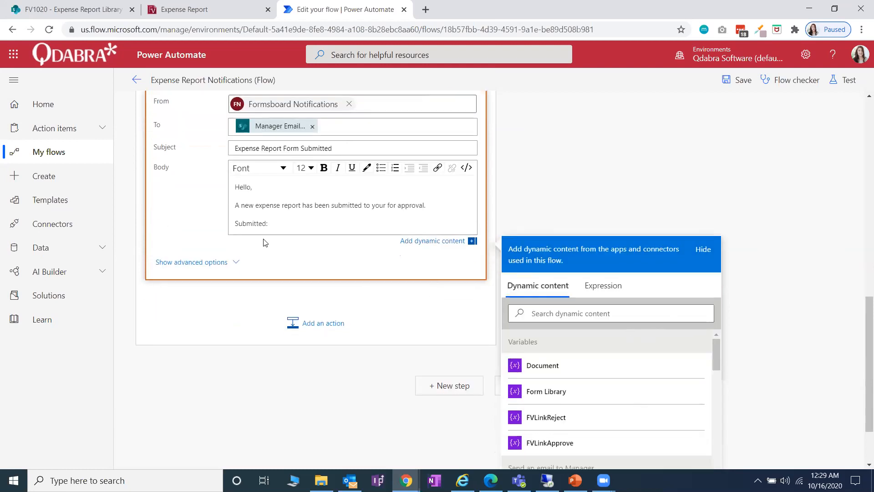
double_click(263, 223)
- Add Status and Total body lines, each followed by its dynamic content value
text(Status:)
click(577, 315)
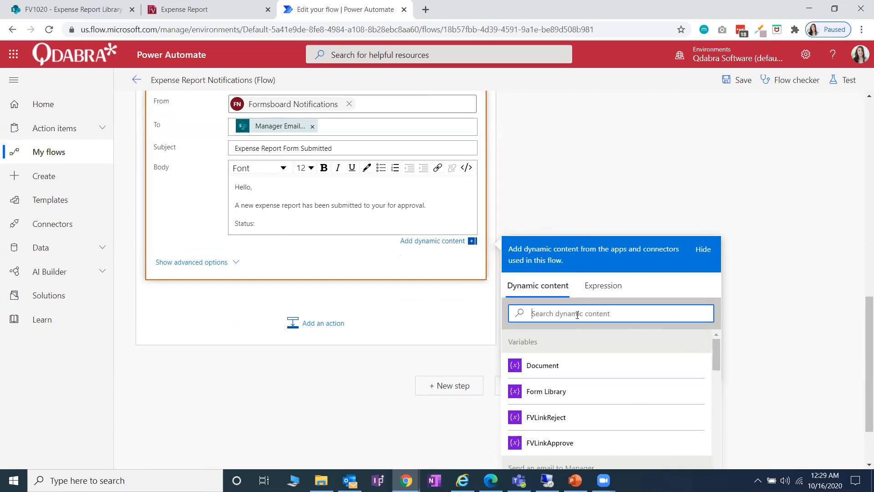
text(Status)
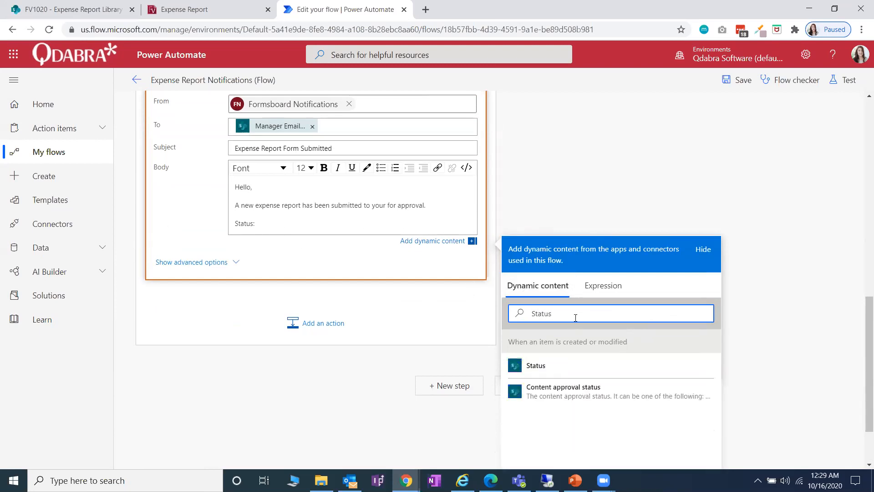
click(545, 367)
key(Return)
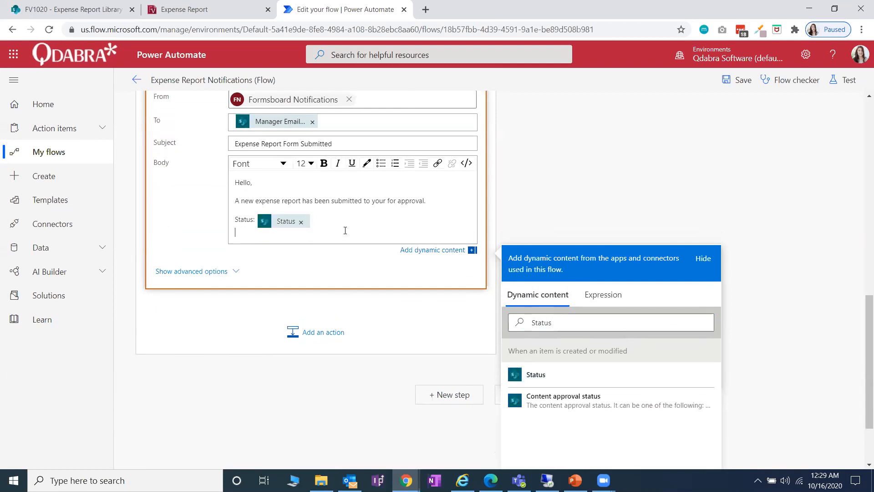
text(Total:)
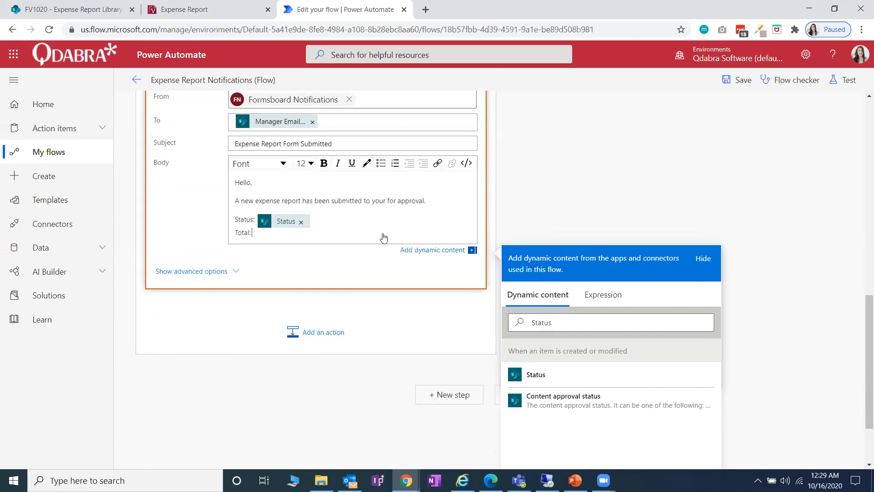
drag(564, 323, 495, 325)
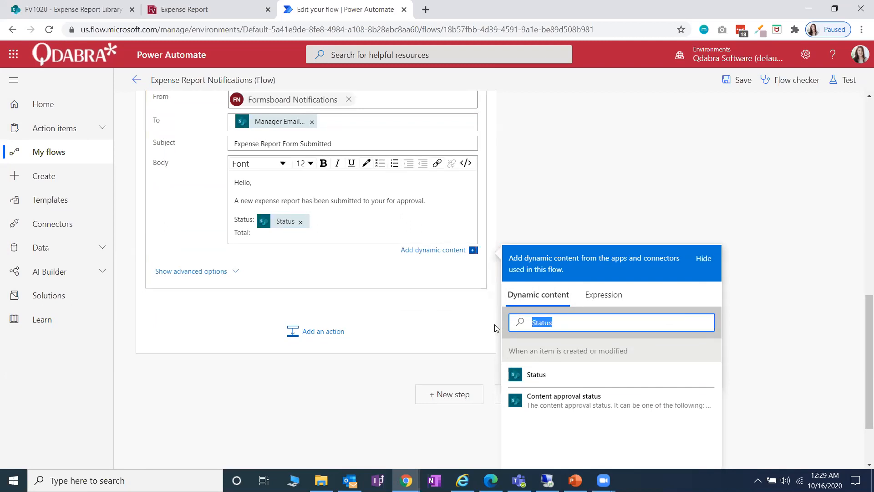
text(Total)
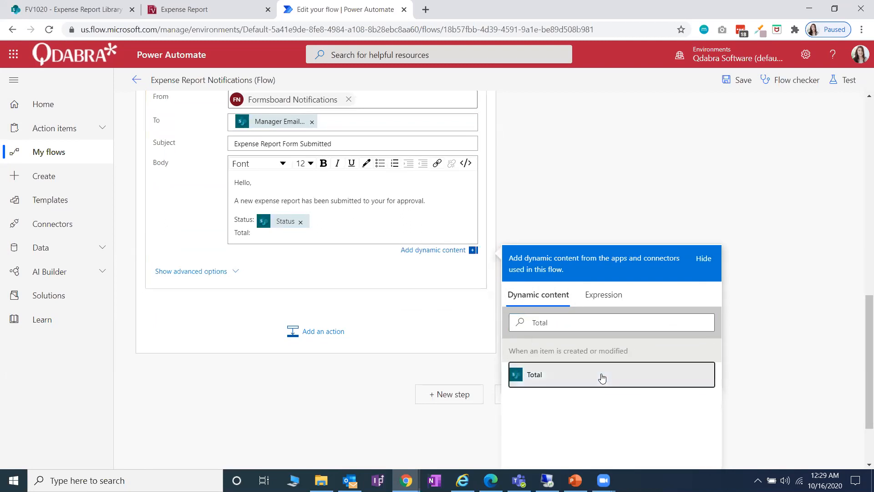
click(601, 377)
key(Return)
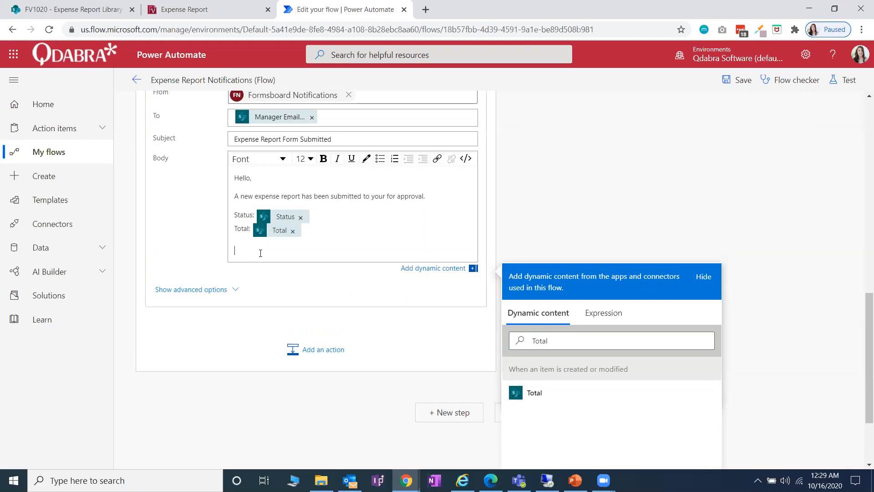
- Finish the body with 'Click to Approve or Reject.' and a 'Thanks, Admin' sign-off
click(350, 480)
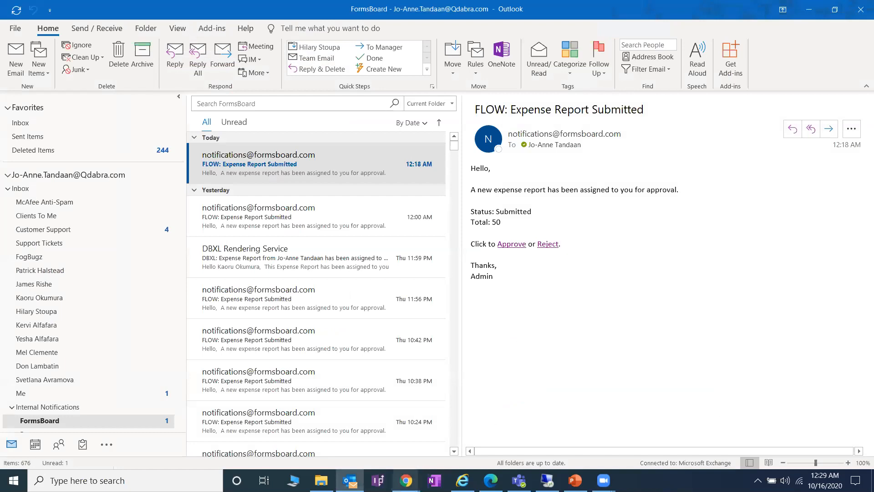
mouse_move(393, 476)
click(330, 452)
text(Click to Approve or Reject)
key(BackSpace)
text(ct.)
key(Return)
text(Thanks)
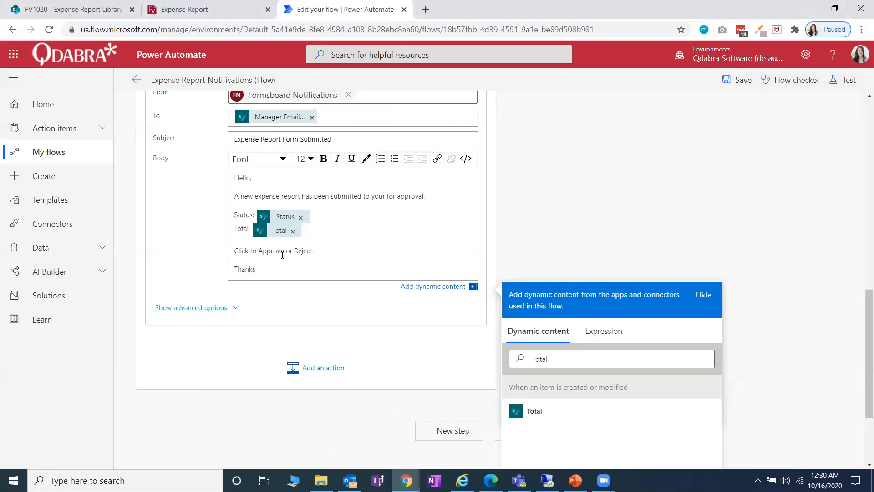
text(,)
key(Return)
text(Admin)
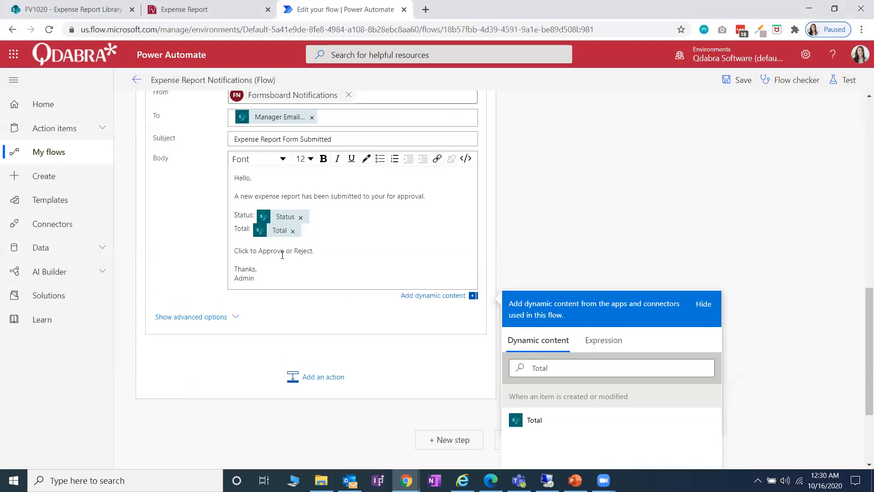
click(501, 286)
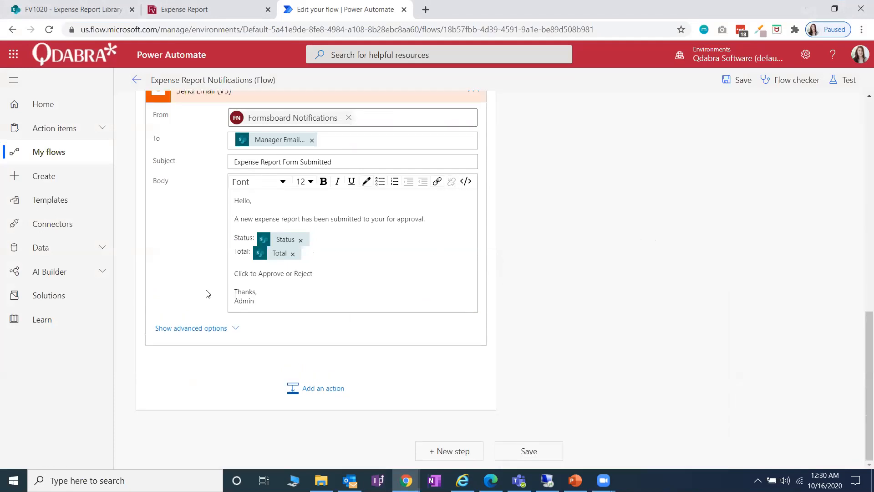
double_click(272, 273)
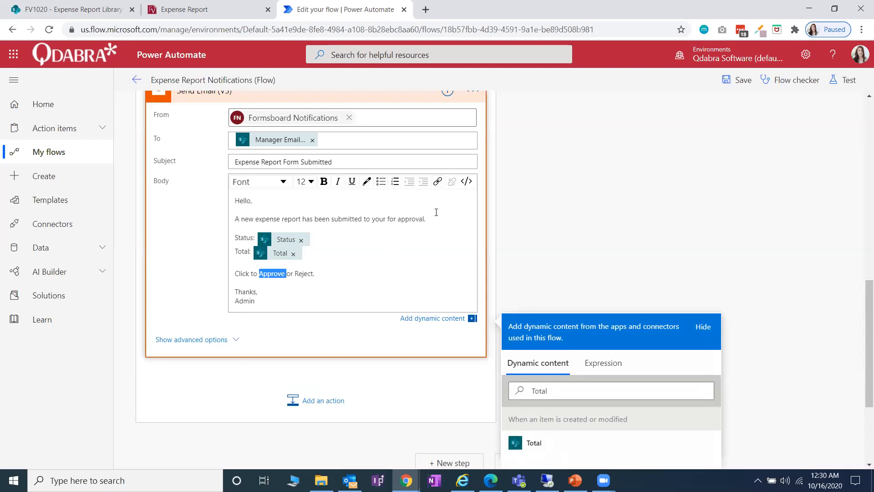
- Turn the words Approve and Reject in the body into links, each pointing to 'test'
scroll(436, 213, up, 1)
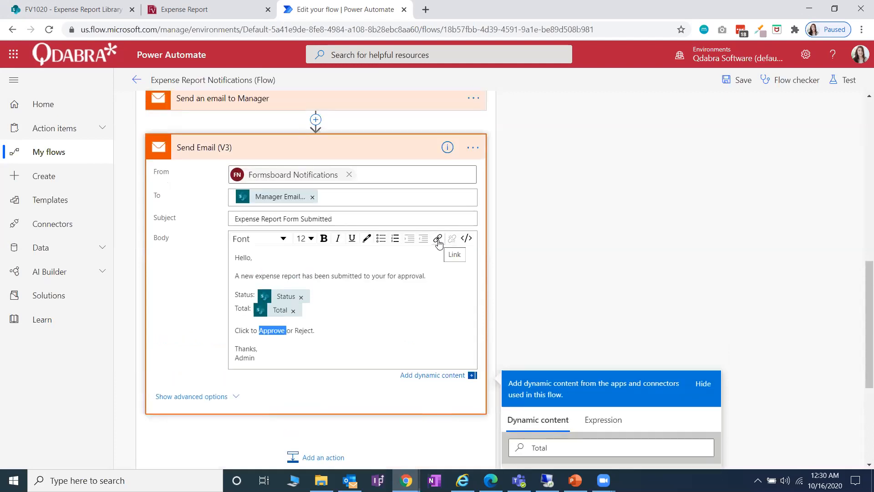
click(438, 240)
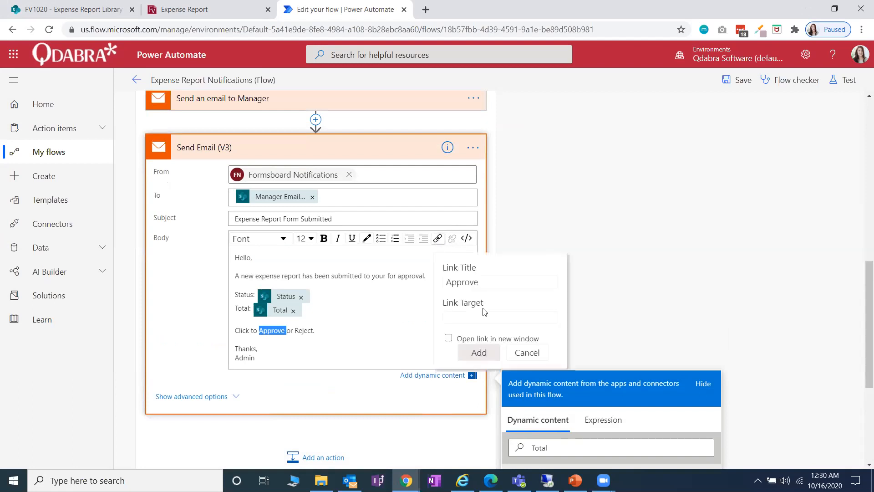
click(477, 312)
text(test)
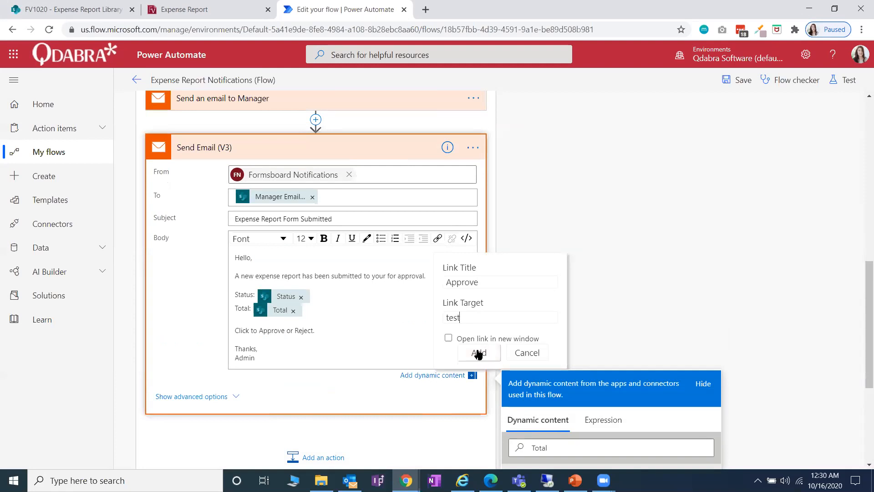
click(479, 354)
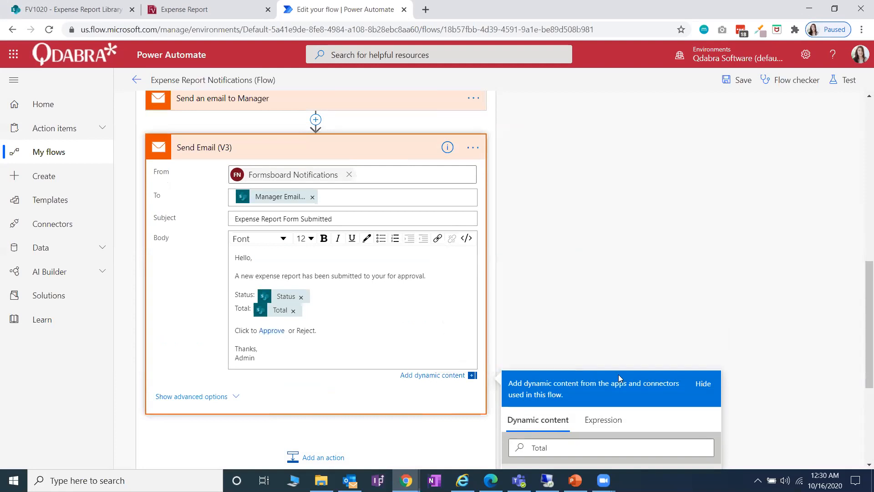
click(653, 326)
click(286, 329)
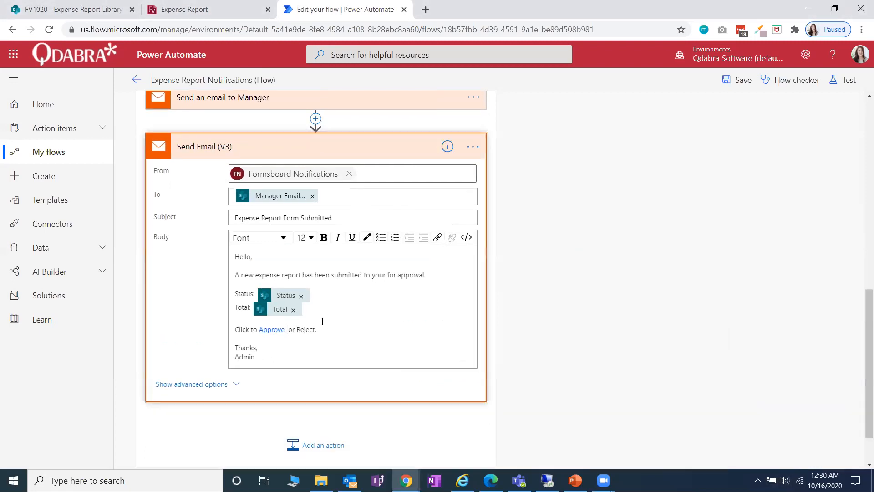
double_click(300, 329)
click(437, 237)
click(447, 315)
text(test)
click(482, 352)
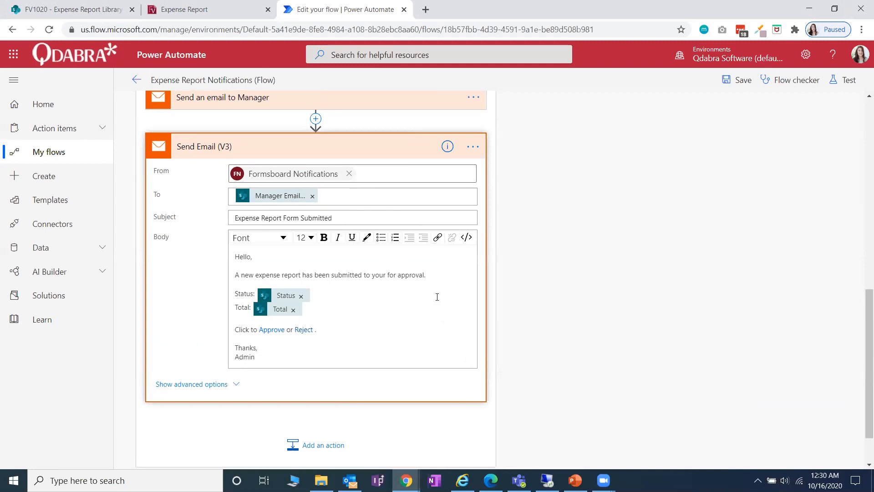
- Switch the email body to Code View and insert FVLinkReject into the first link's href
click(467, 238)
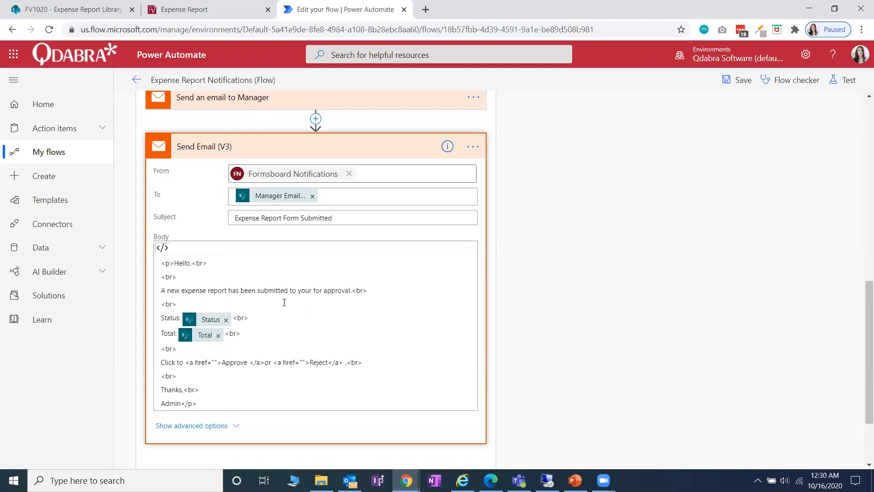
scroll(284, 302, down, 2)
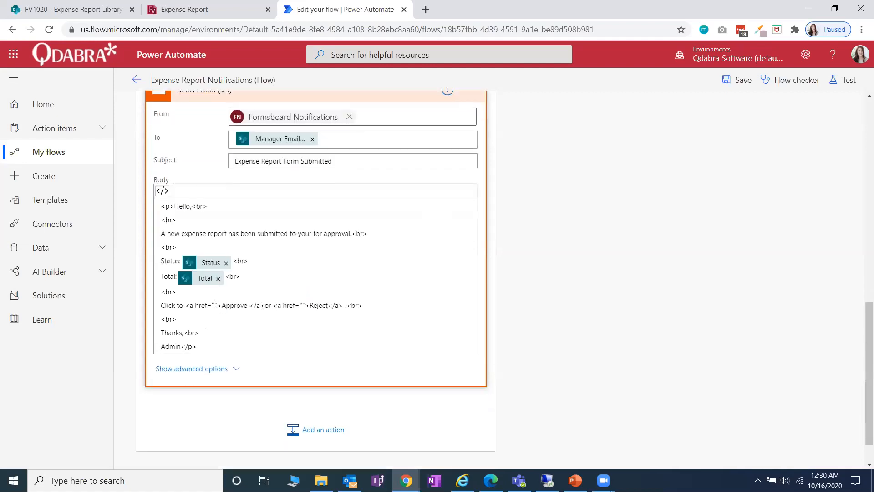
click(300, 313)
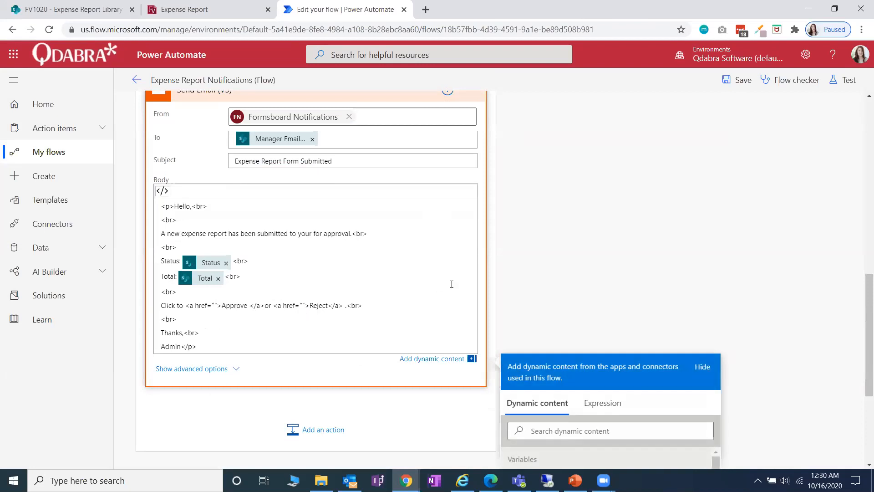
scroll(275, 195, up, 4)
scroll(204, 142, up, 2)
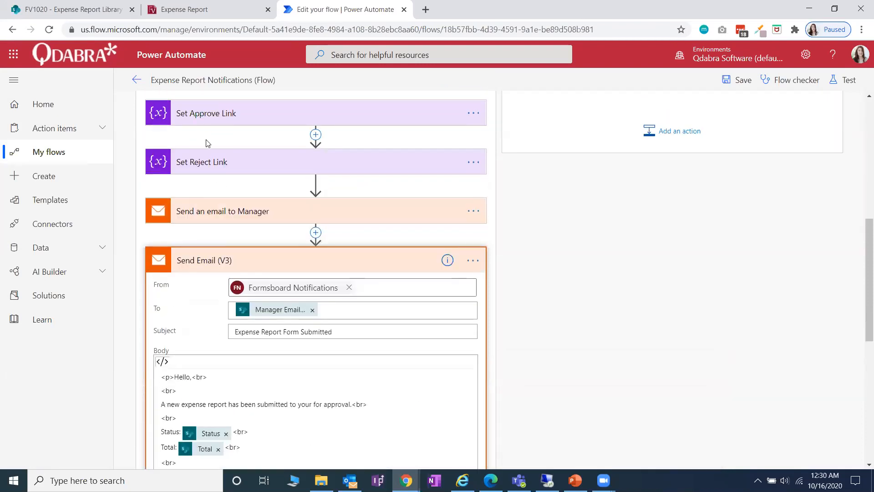
scroll(213, 171, up, 1)
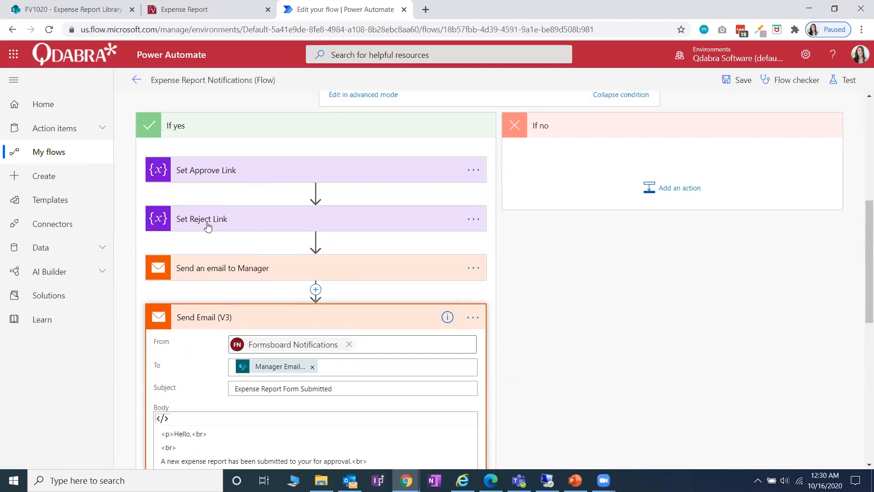
scroll(264, 296, down, 4)
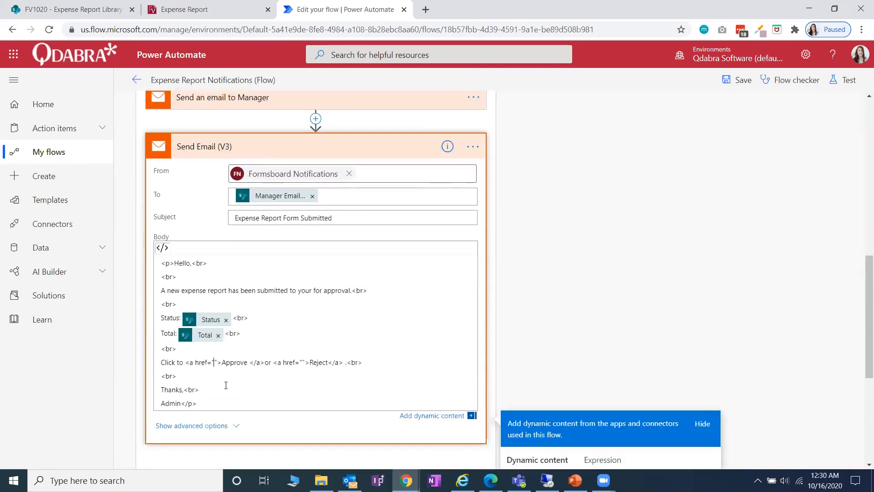
scroll(500, 302, down, 3)
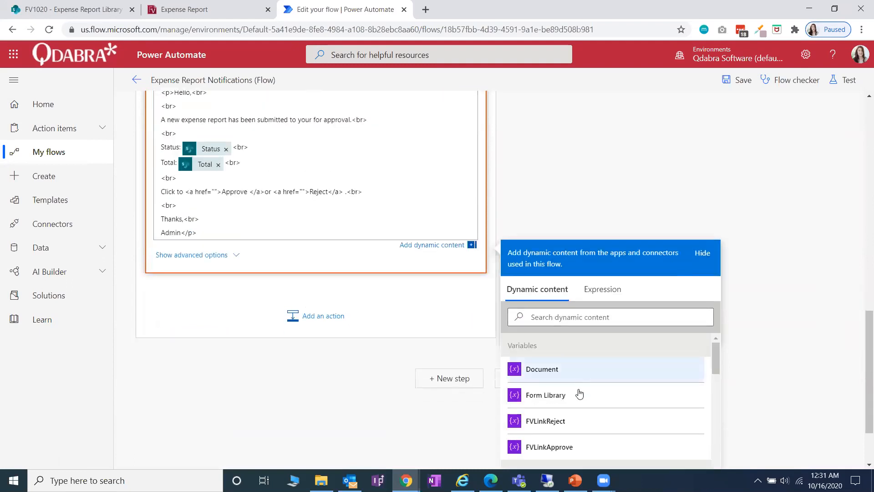
click(573, 428)
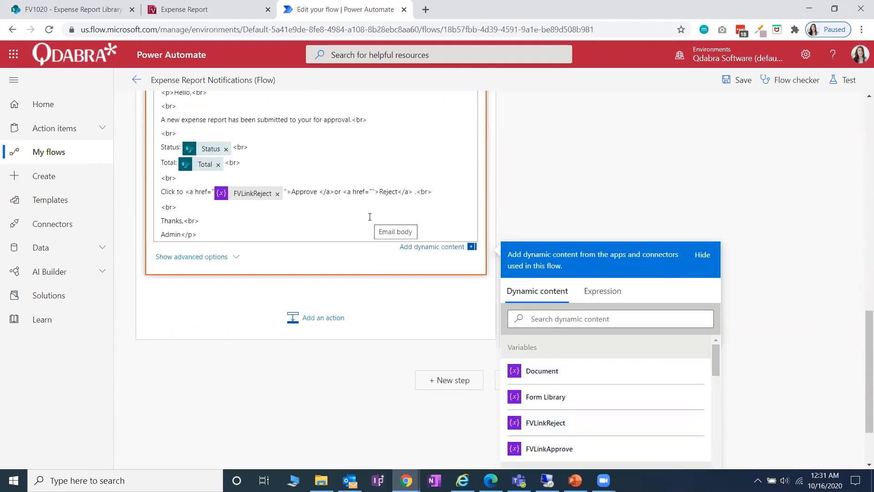
key(Delete)
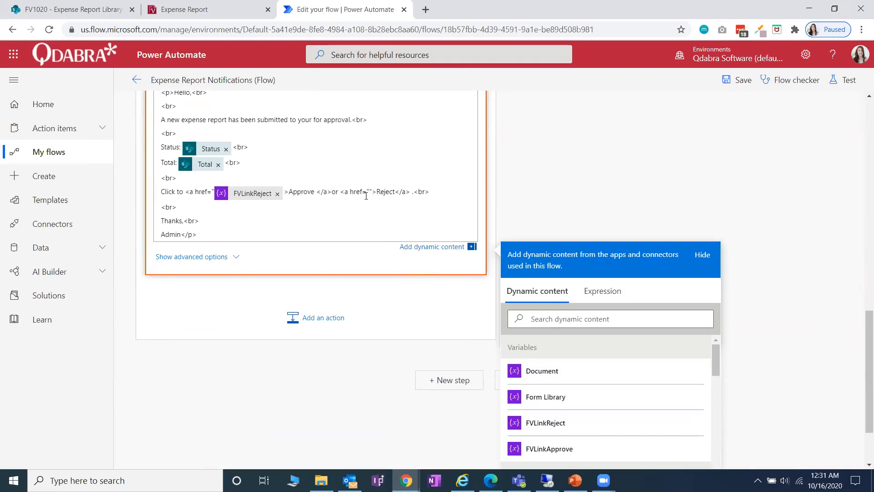
- Fix the hrefs so Approve uses FVLinkApprove and Reject uses FVLinkReject
scroll(581, 342, down, 1)
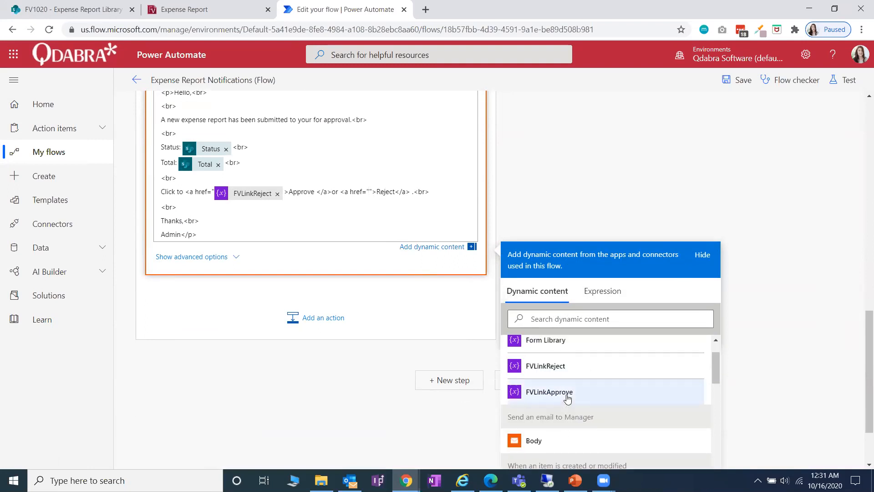
click(277, 194)
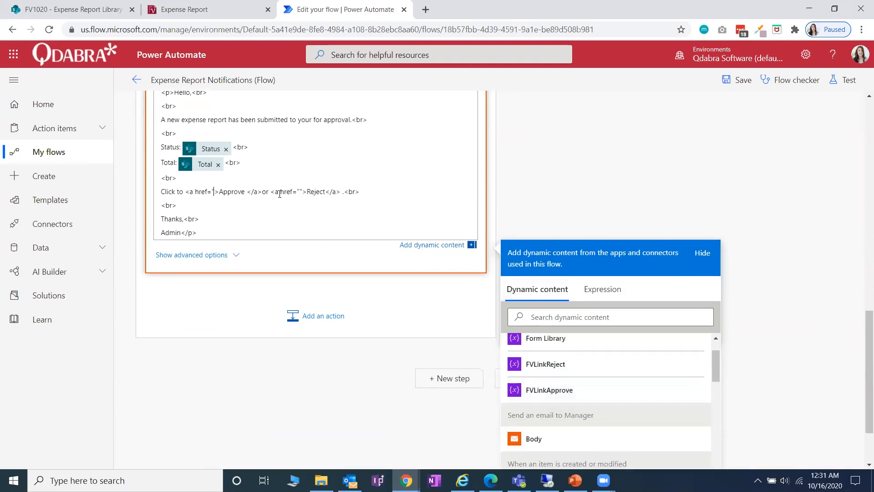
click(575, 388)
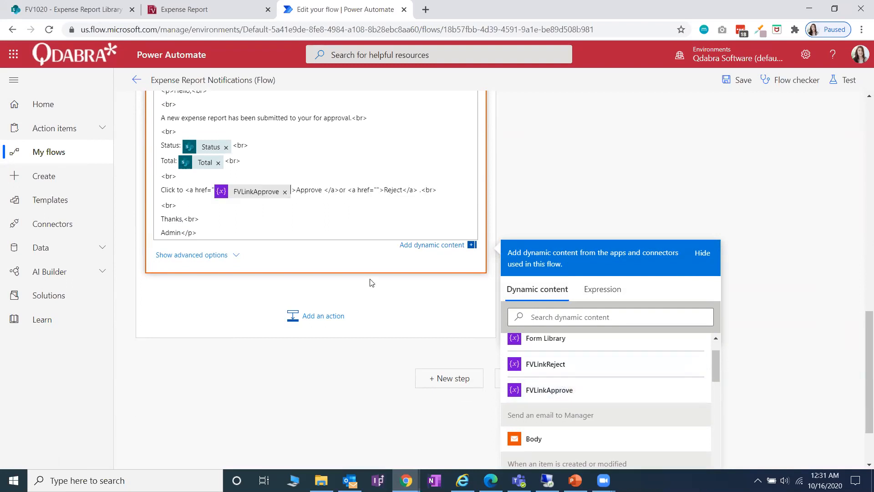
key(BackSpace)
text(")
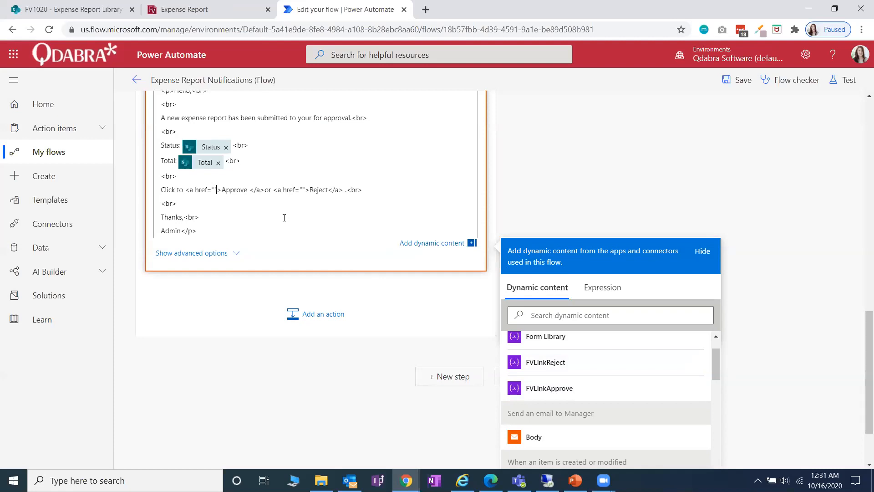
click(580, 389)
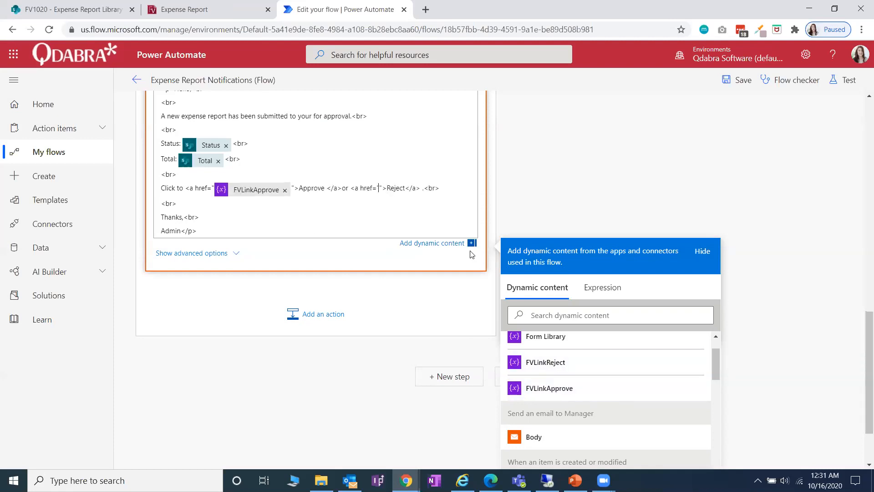
click(568, 364)
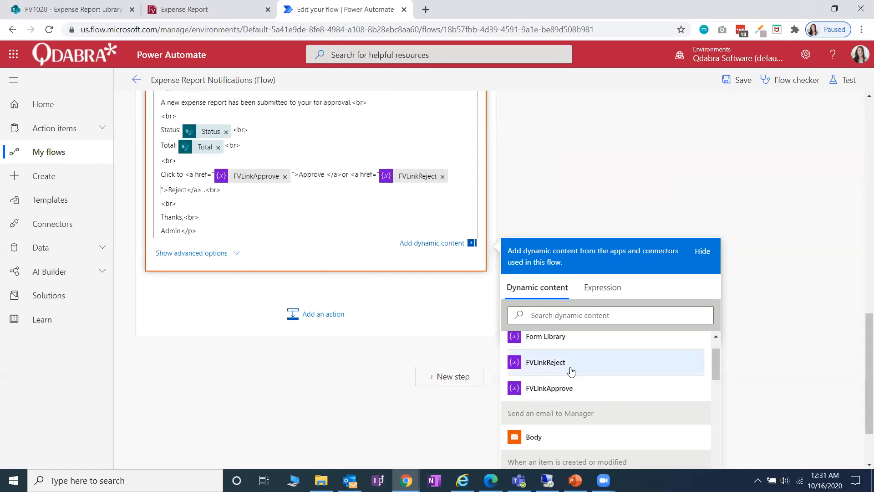
click(559, 201)
scroll(542, 232, up, 4)
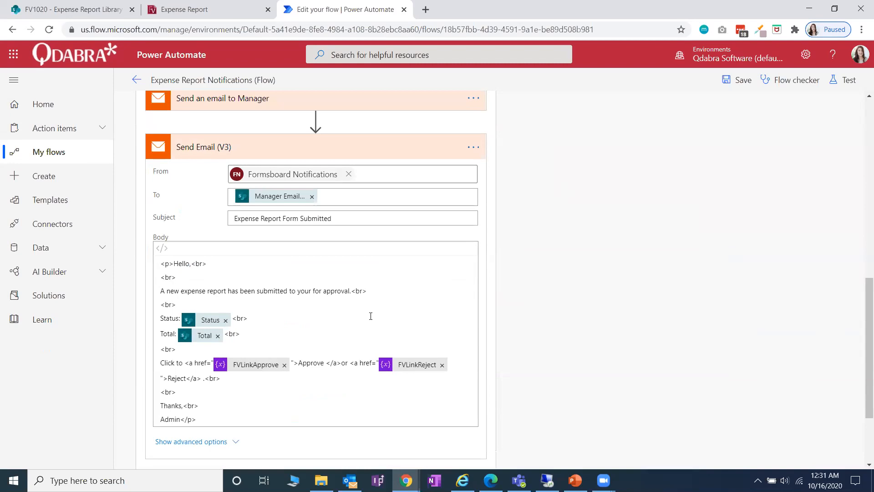
scroll(364, 314, up, 3)
- Delete the extra Send Email (V3) step inside Send an email to Manager
click(347, 214)
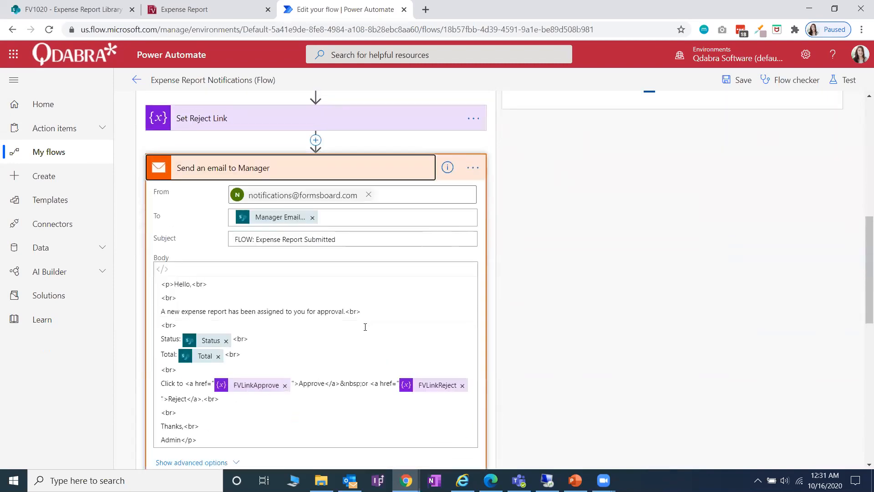
scroll(365, 326, down, 2)
scroll(421, 334, down, 7)
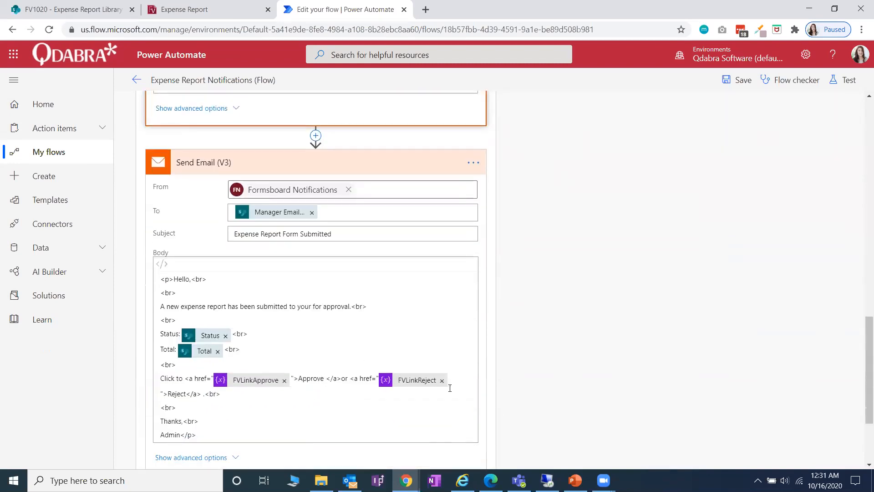
scroll(453, 385, up, 2)
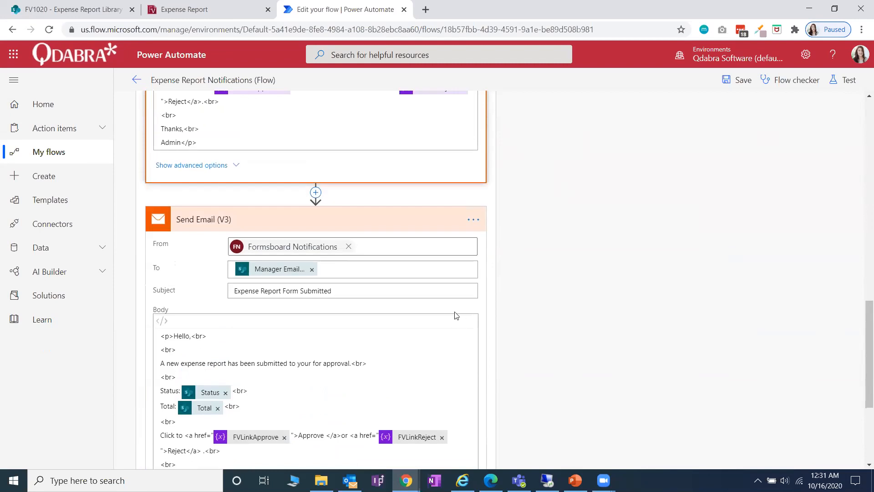
click(475, 221)
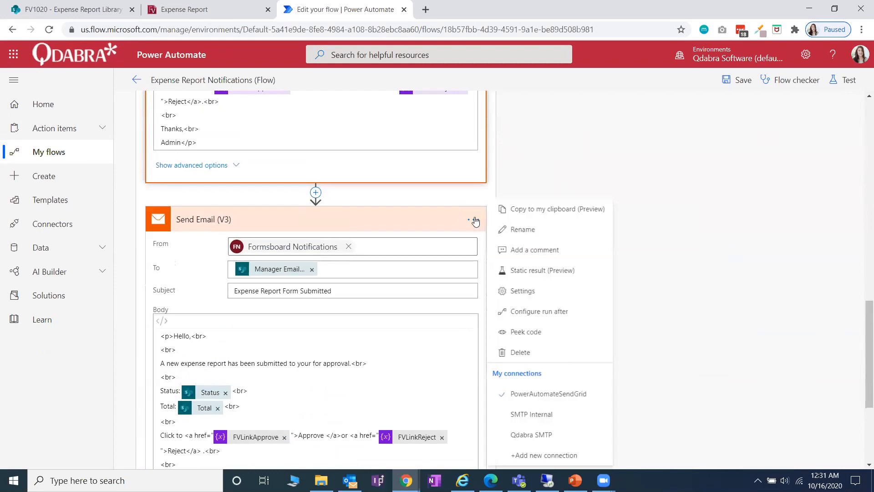
click(474, 222)
click(473, 220)
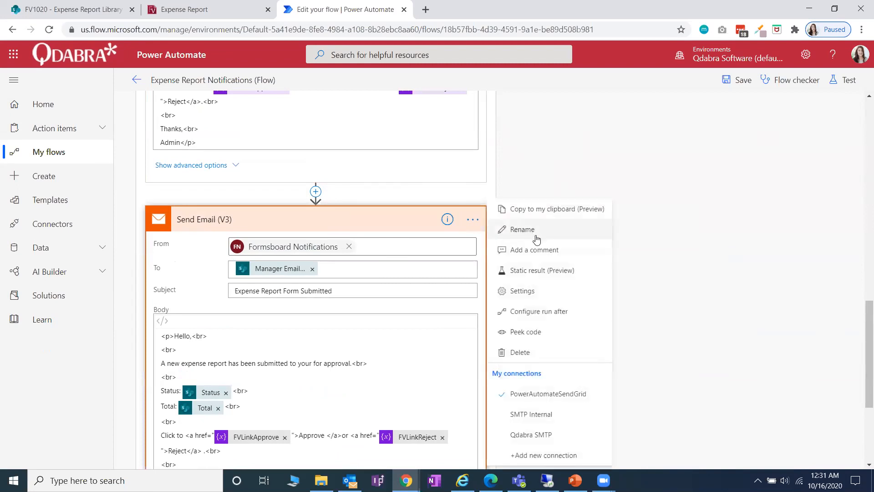
click(541, 358)
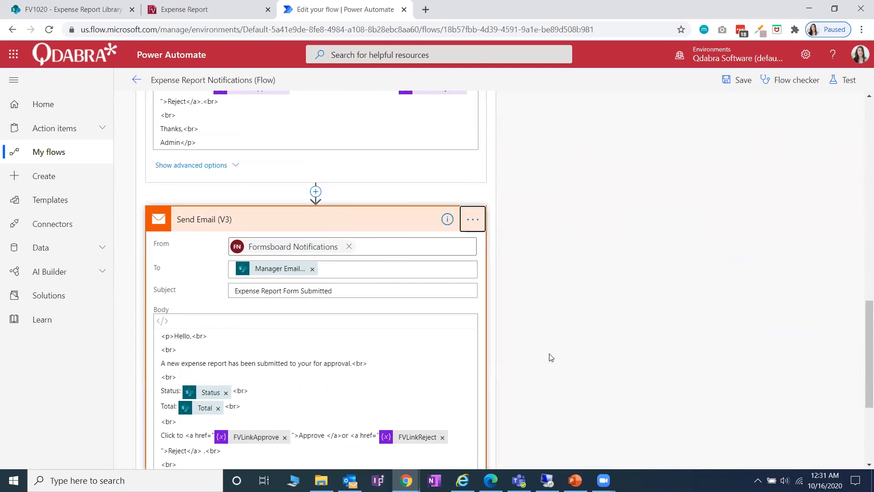
key(Return)
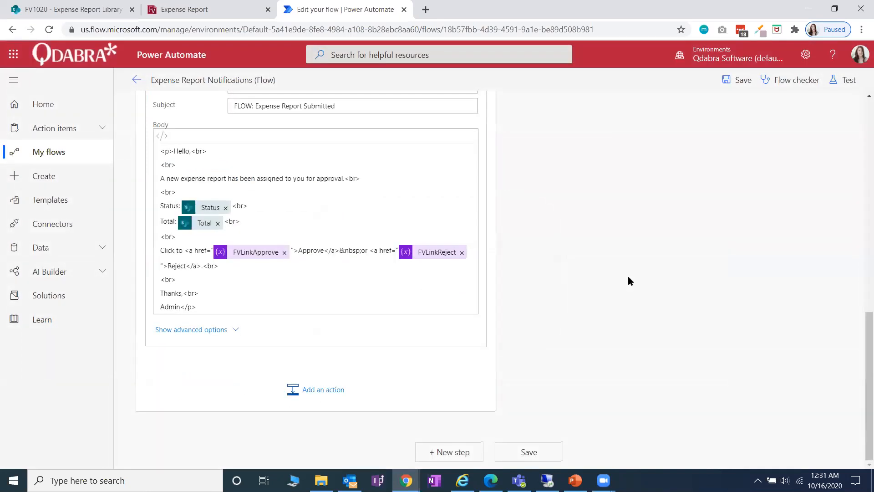
- Collapse the Send an email to Manager step and return to the flow's details page
scroll(542, 286, up, 10)
click(401, 375)
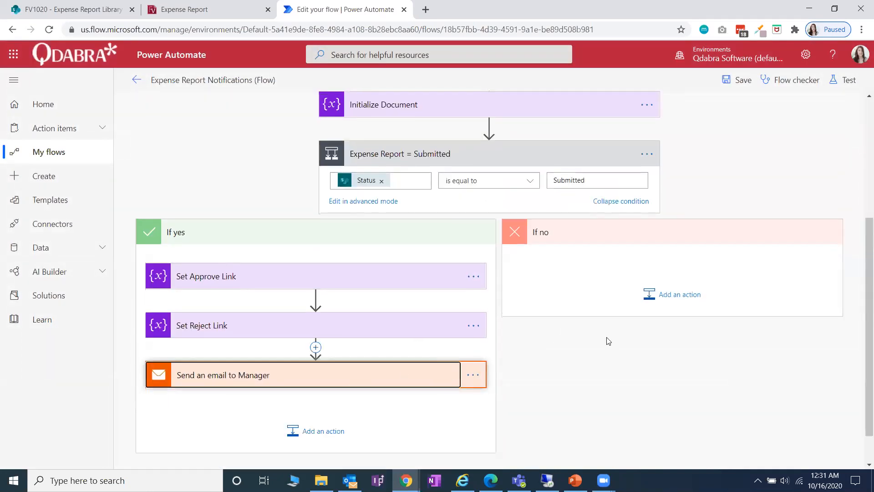
scroll(597, 328, up, 5)
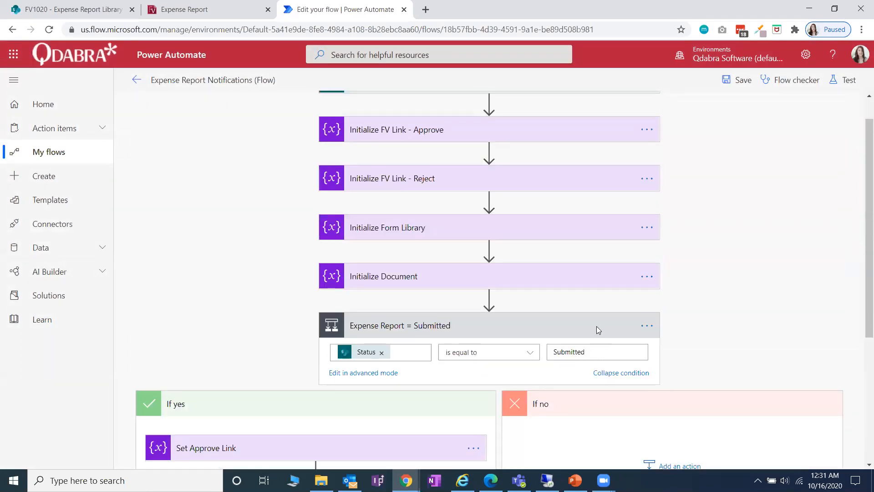
scroll(586, 322, down, 3)
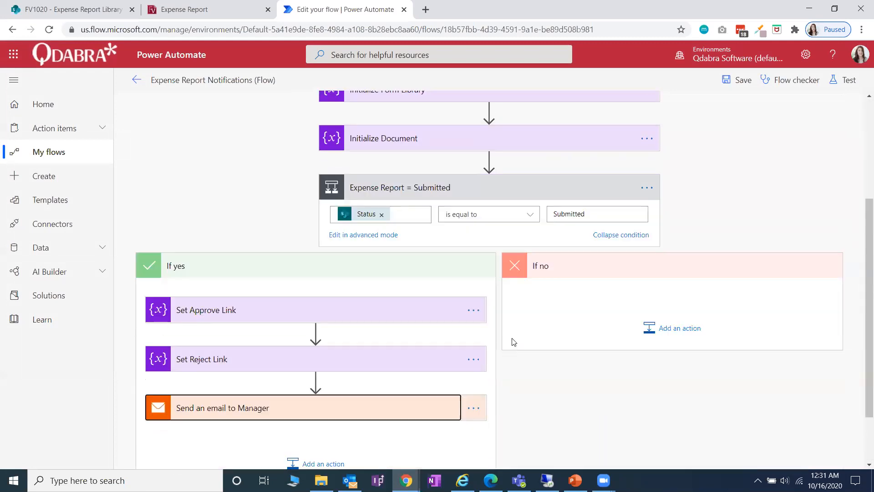
scroll(544, 326, up, 3)
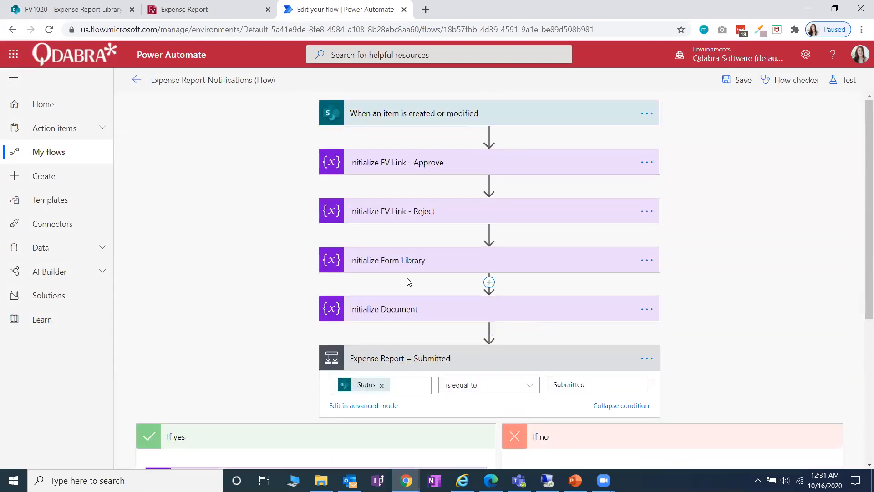
click(137, 79)
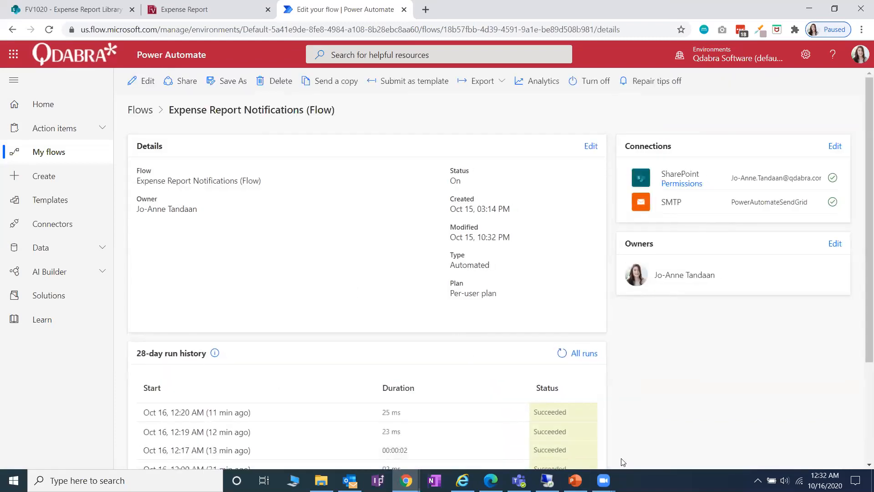
scroll(674, 439, down, 1)
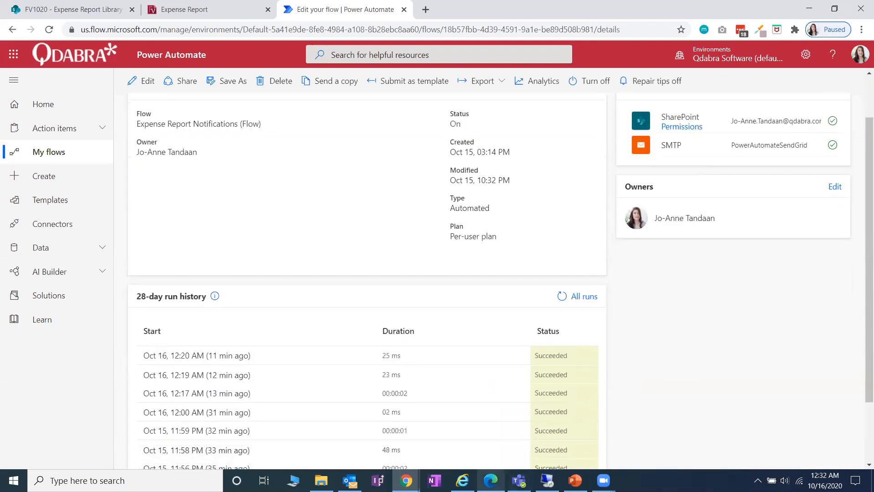
- Switch to the lab instructions PDF at the Click New Connection instructions
key(alt+Tab)
scroll(590, 319, down, 8)
scroll(590, 319, down, 12)
scroll(590, 321, down, 20)
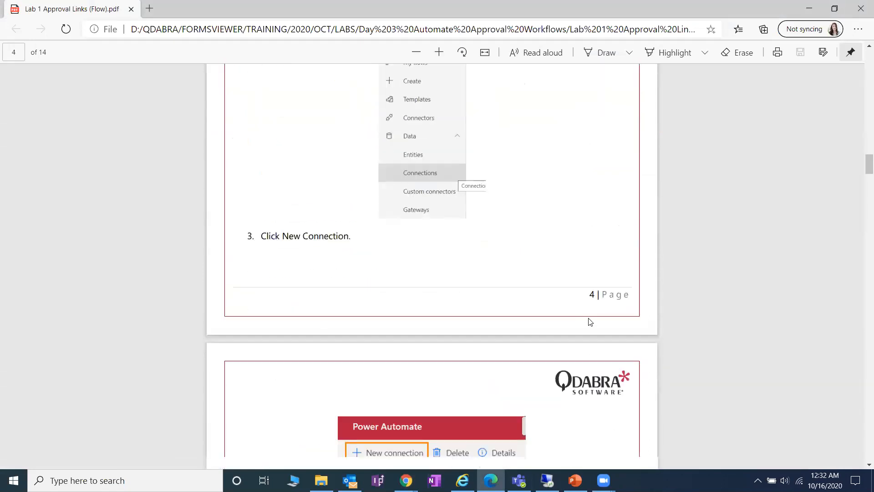
- Read the PDF's 'Create SMTP and SharePoint Connections' section and bring the Communication site Chrome window forward
scroll(590, 322, down, 9)
scroll(590, 320, up, 11)
scroll(589, 321, down, 5)
scroll(587, 319, up, 18)
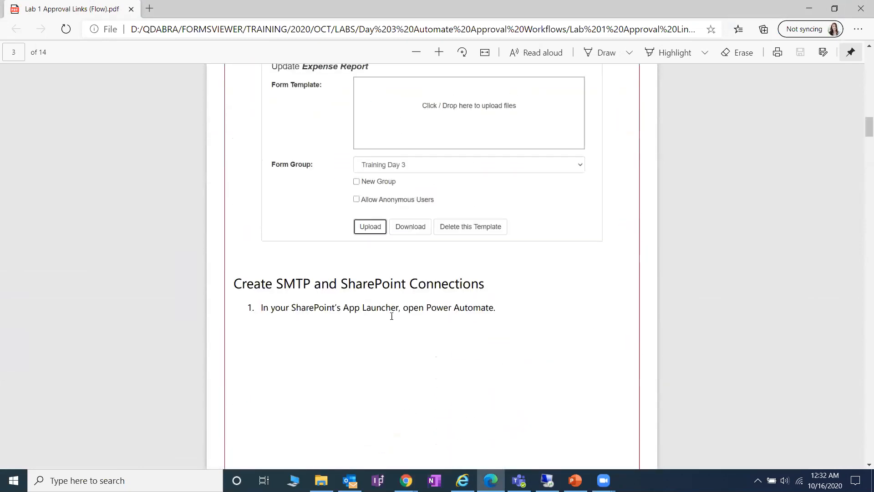
scroll(478, 319, up, 7)
scroll(479, 319, down, 5)
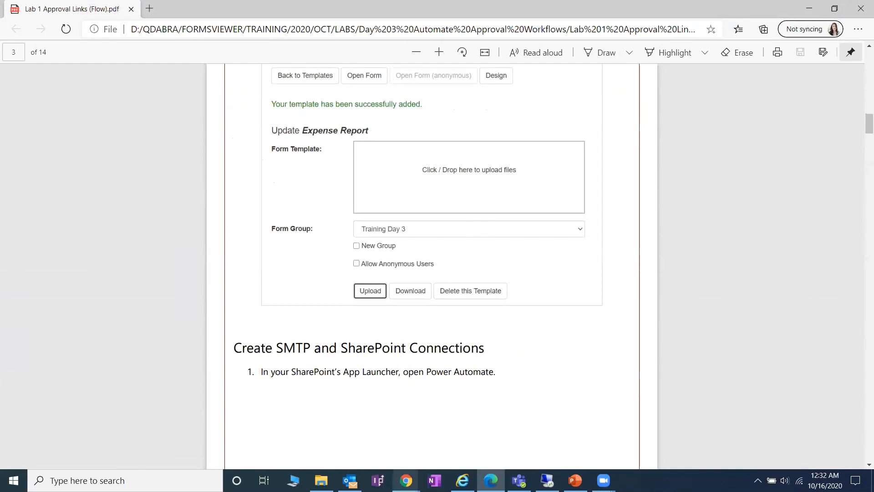
mouse_move(406, 480)
click(422, 420)
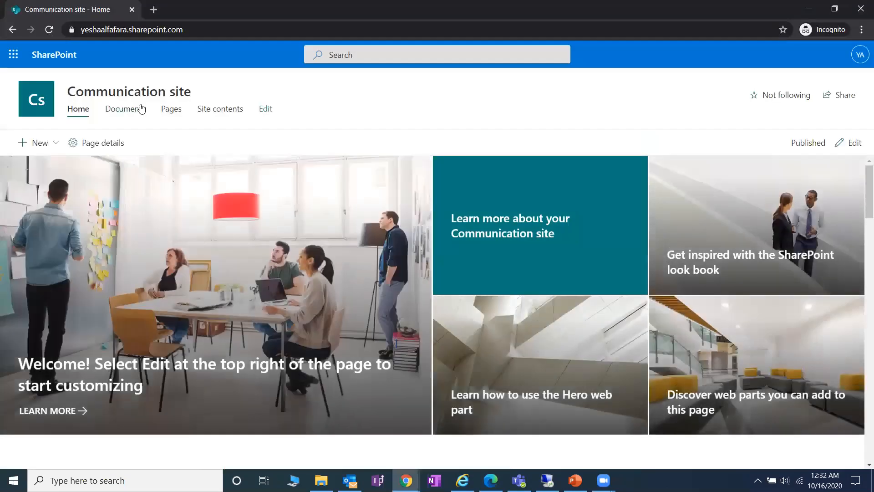
- Check the full site address, then open and cancel the Site information panel
click(233, 32)
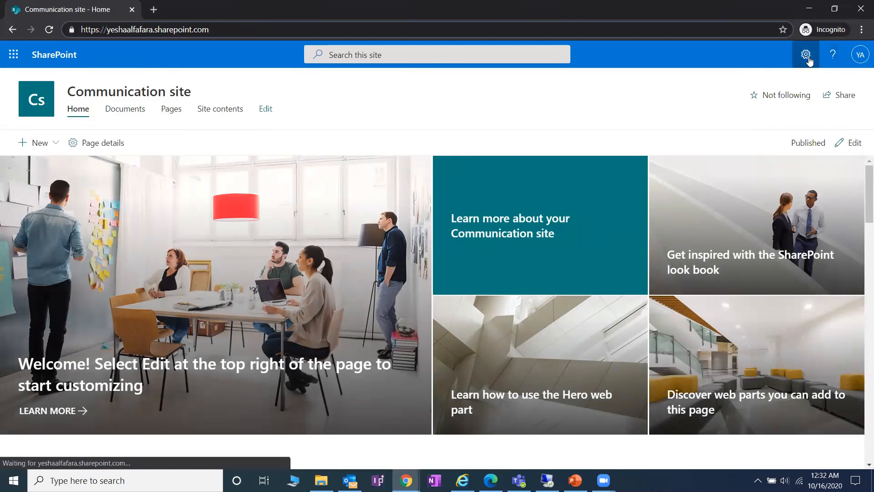
click(806, 55)
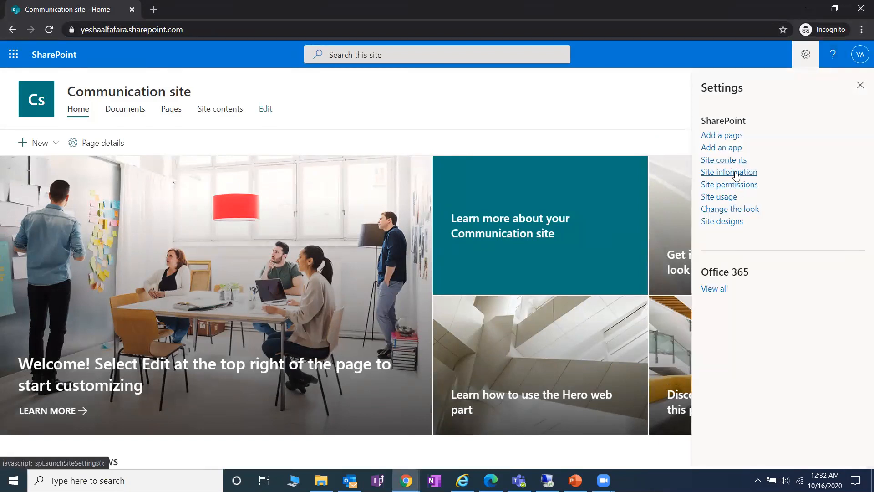
click(736, 174)
click(783, 120)
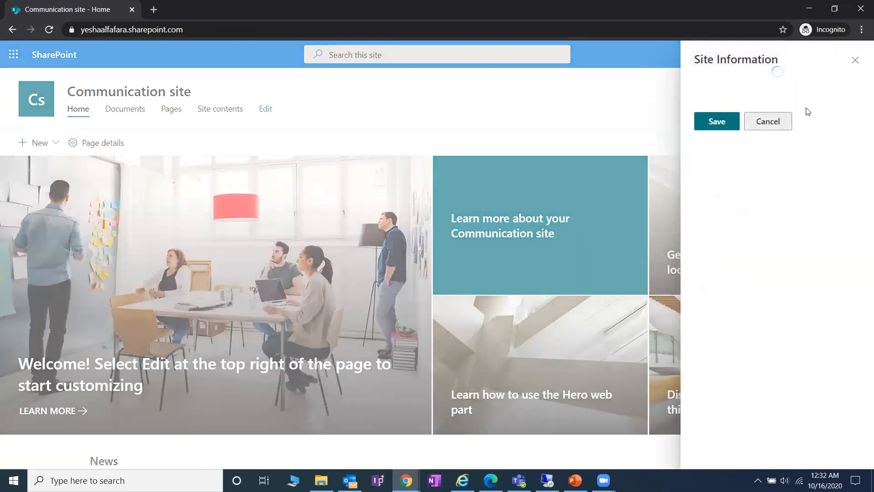
- Open Expense Report Library from Site contents, then return to the Site contents tab
click(736, 160)
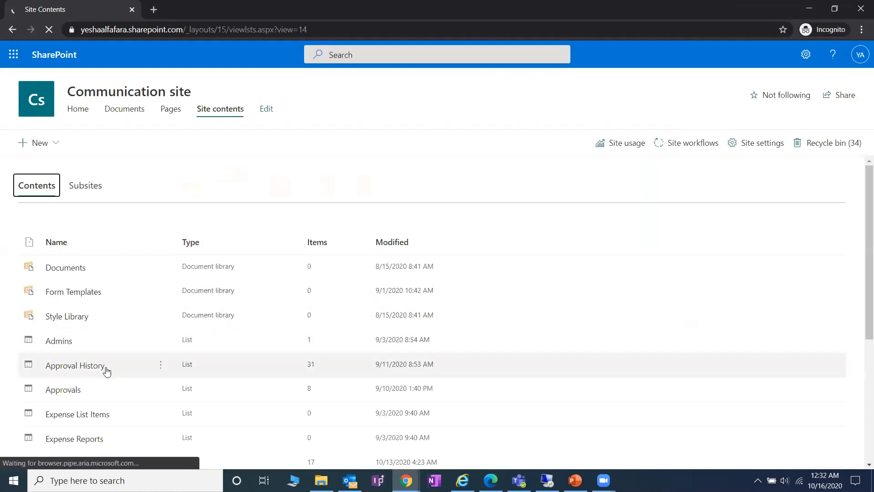
scroll(116, 356, down, 1)
scroll(115, 357, down, 3)
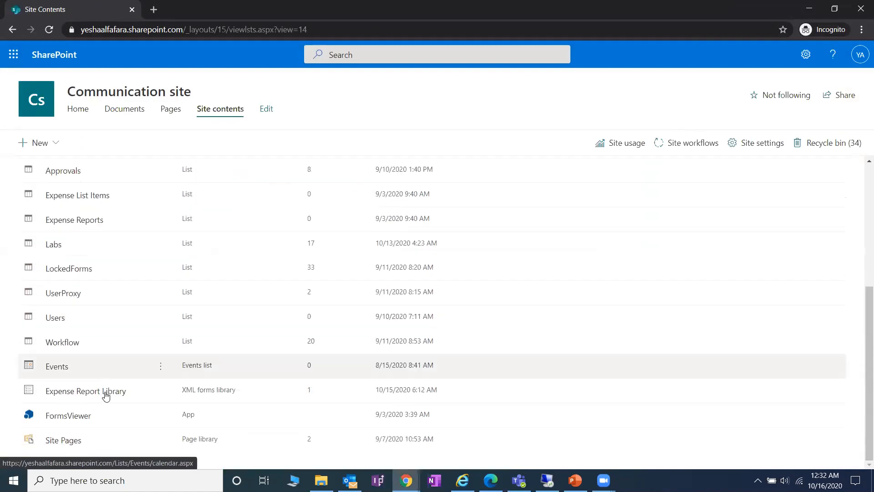
click(105, 393)
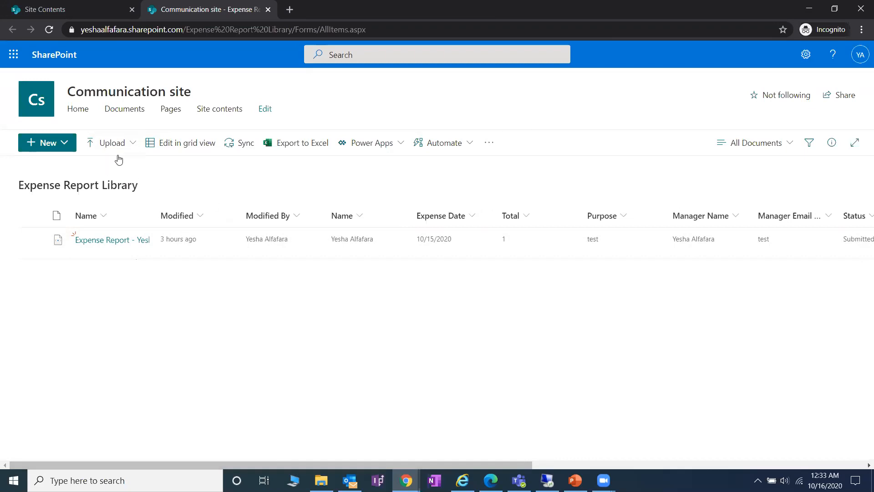
click(73, 9)
- Search for 'Expense Report Library' under New > App on Site contents
click(51, 144)
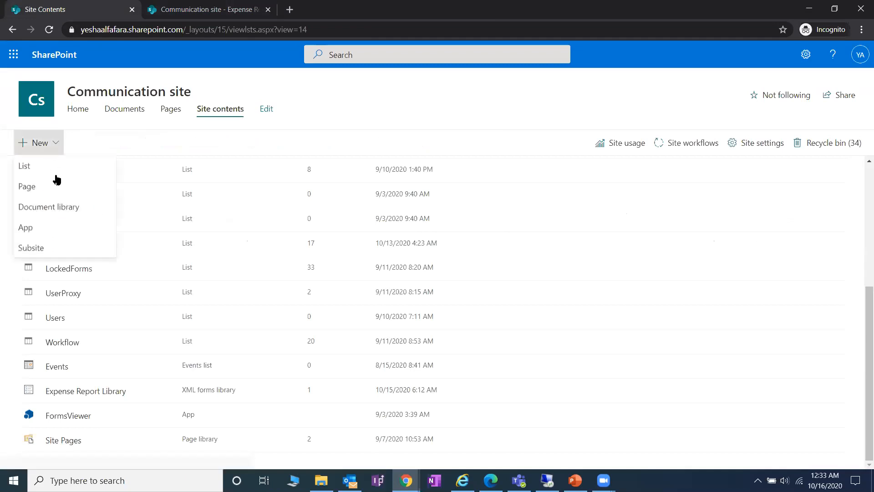
click(48, 230)
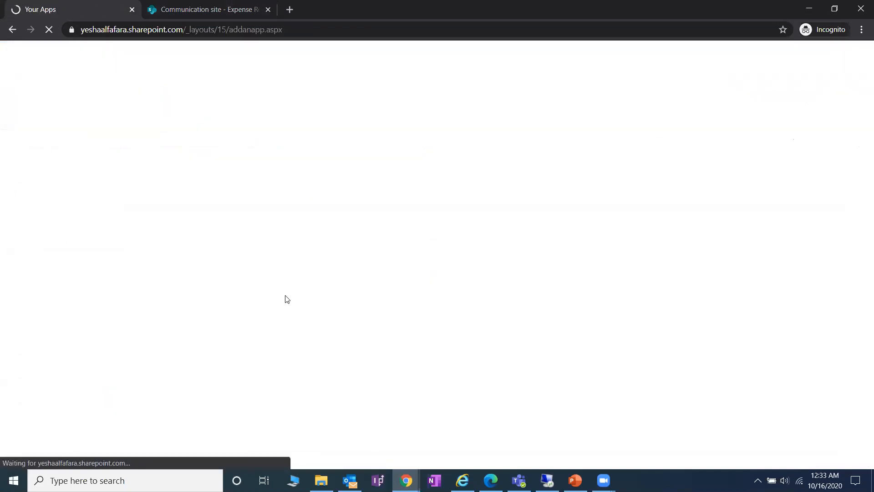
click(169, 158)
text(Expense Report Library)
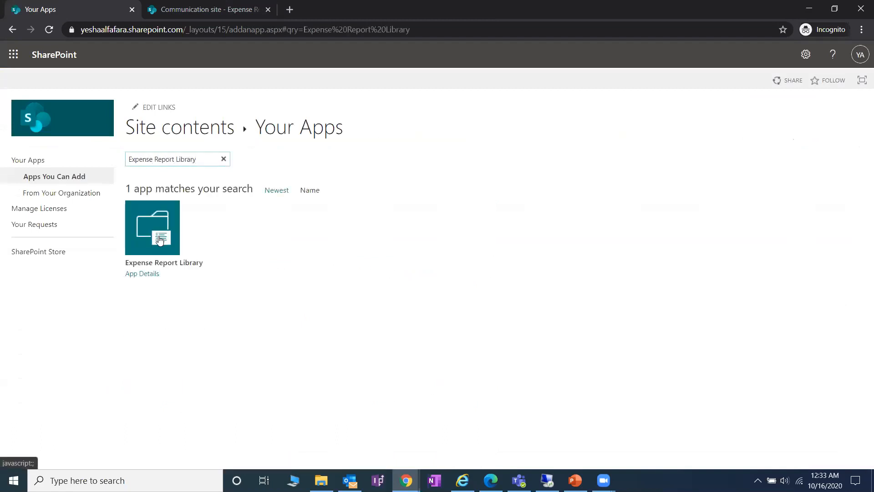
- From the Expense Report Library tab, launch Power Automate via the app launcher
click(203, 9)
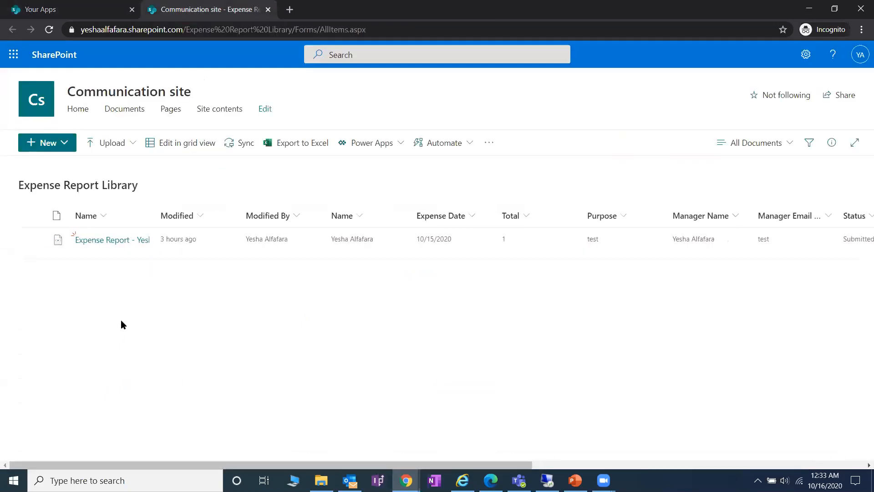
click(14, 55)
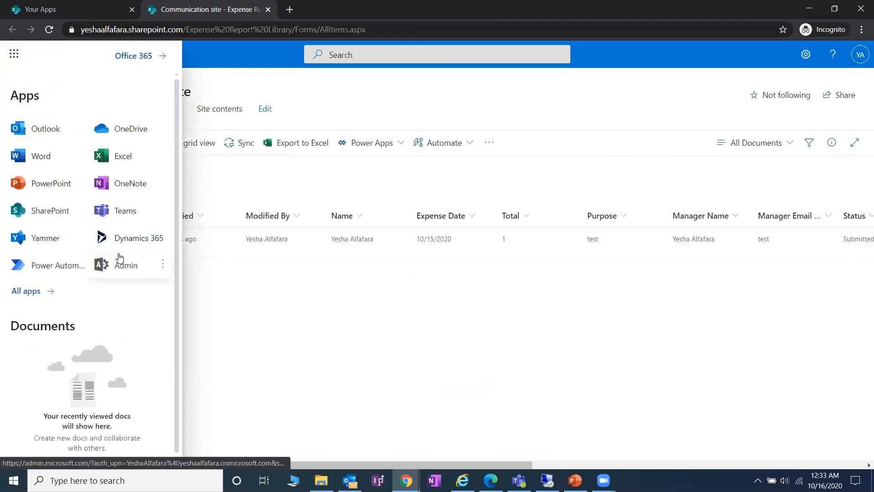
click(53, 267)
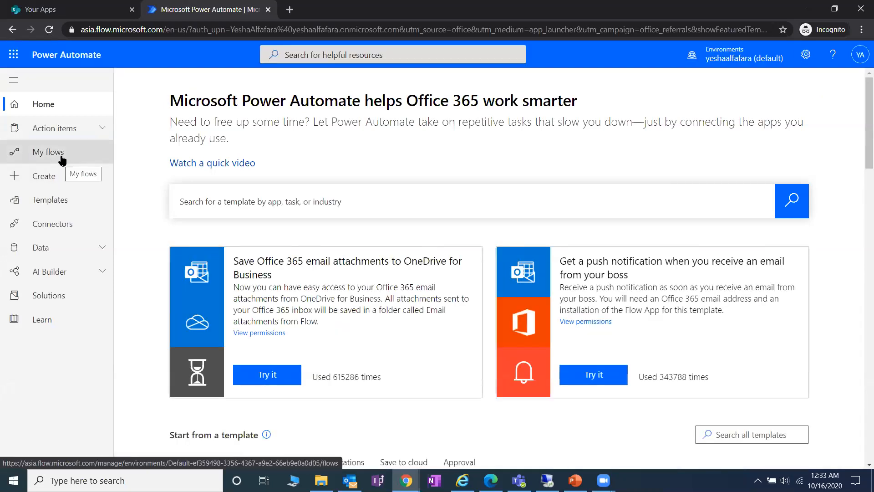
- Delete Expense Report Notifications (Flow) from My flows and start a package import
click(62, 159)
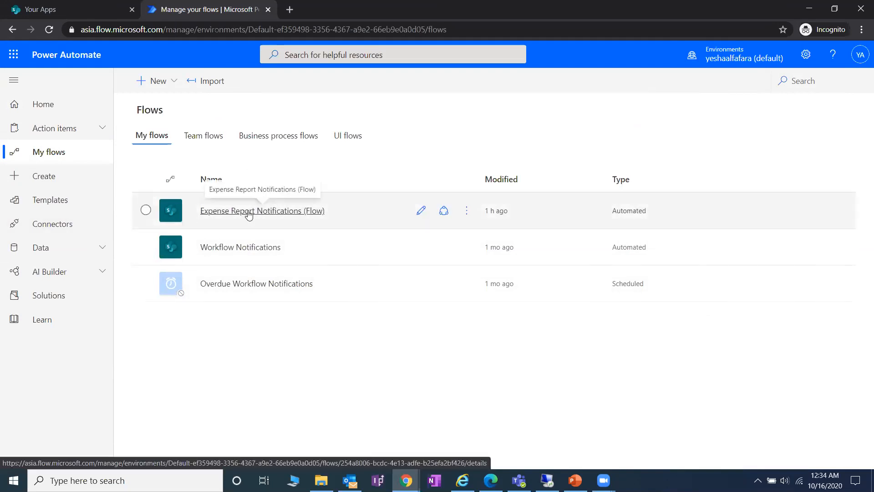
click(145, 210)
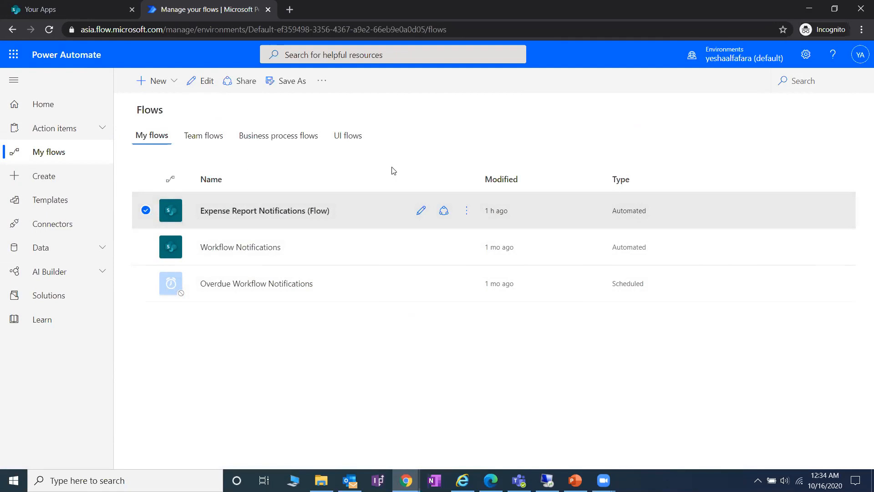
click(467, 214)
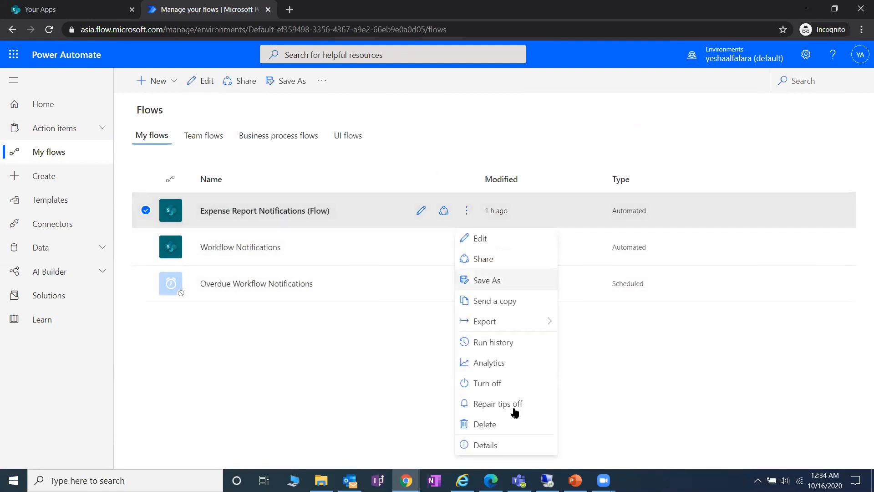
click(485, 424)
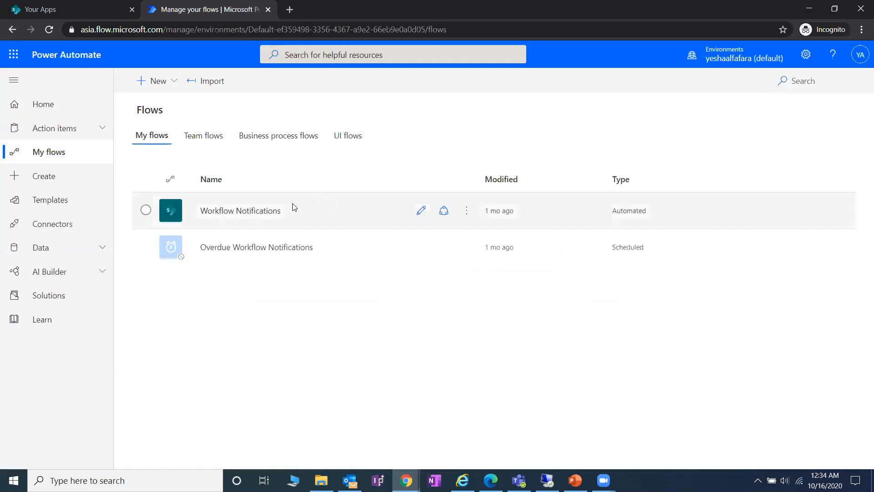
click(213, 81)
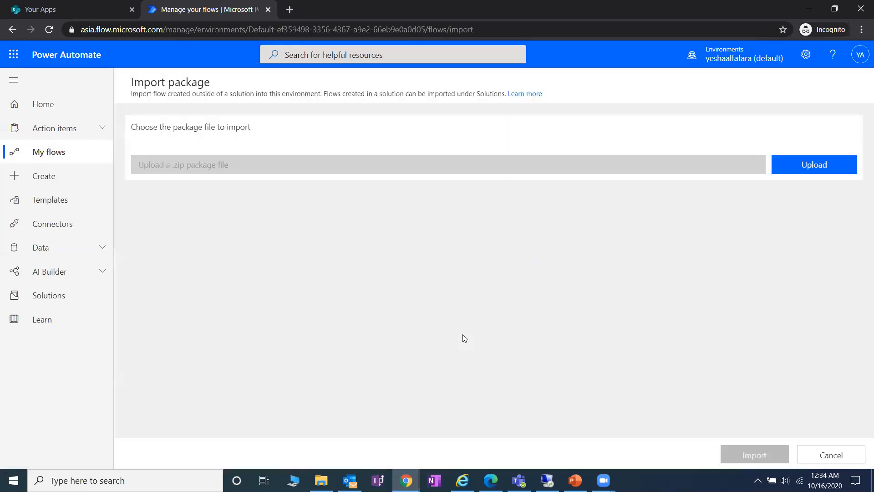
- Upload ExpenseReportNotifications(Flow).zip as the import package
click(819, 165)
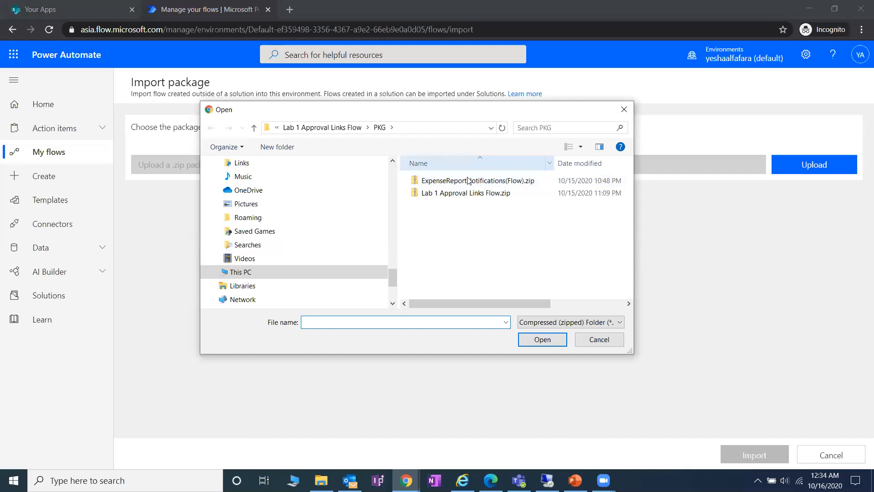
click(514, 182)
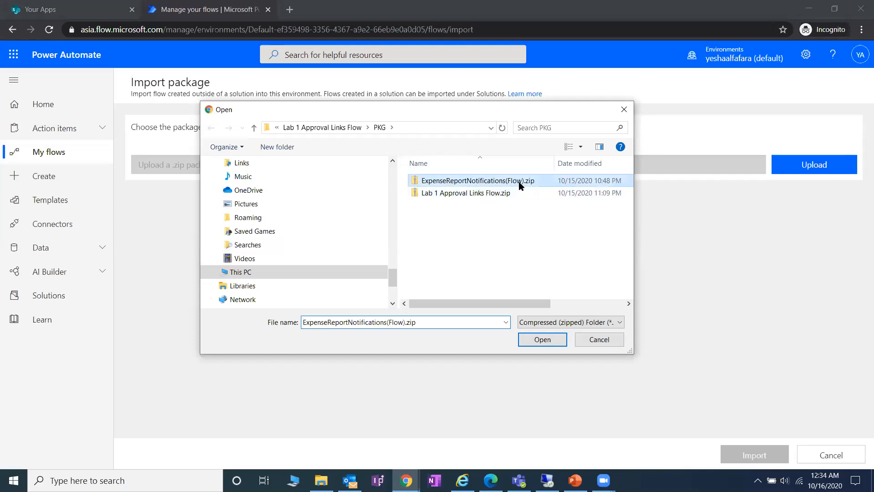
click(548, 342)
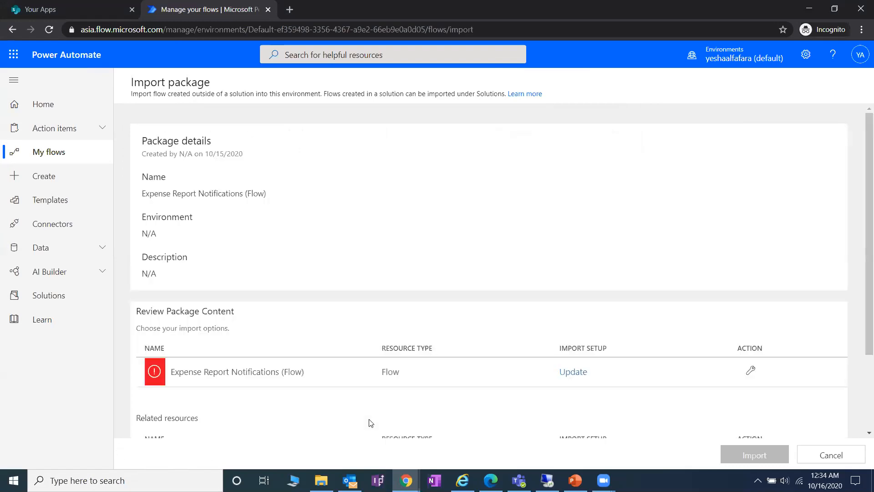
- Set the Expense Report Notifications flow's import setup to 'Create as new' and open its SMTP connection settings
scroll(450, 298, down, 3)
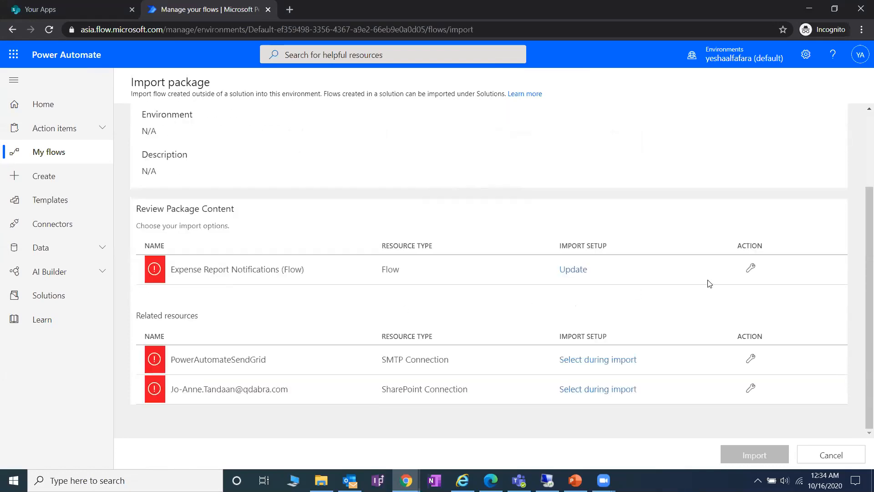
click(750, 270)
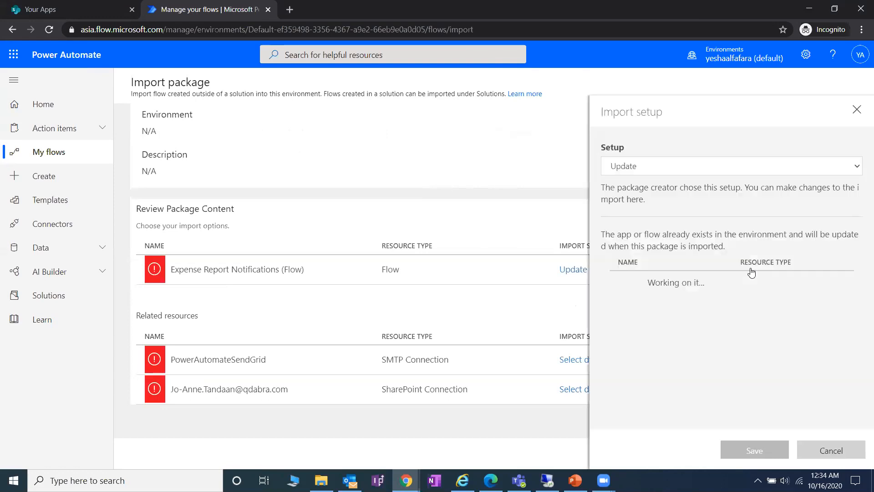
click(721, 166)
click(701, 183)
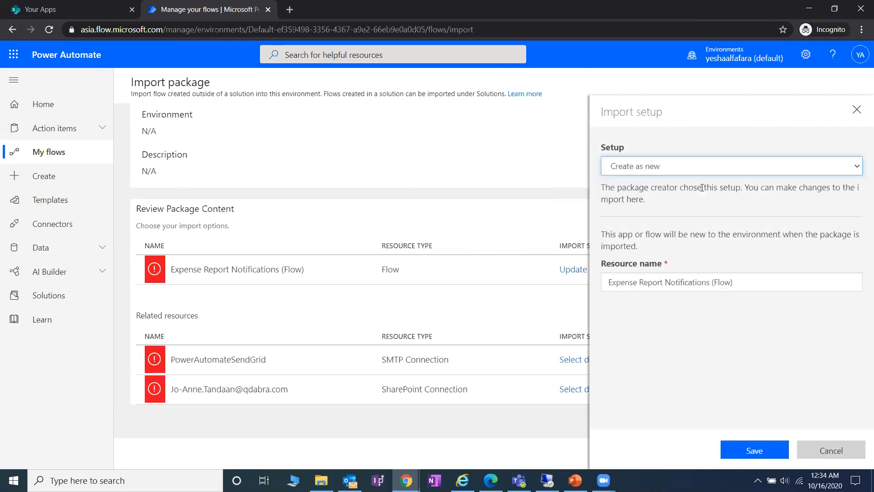
click(767, 455)
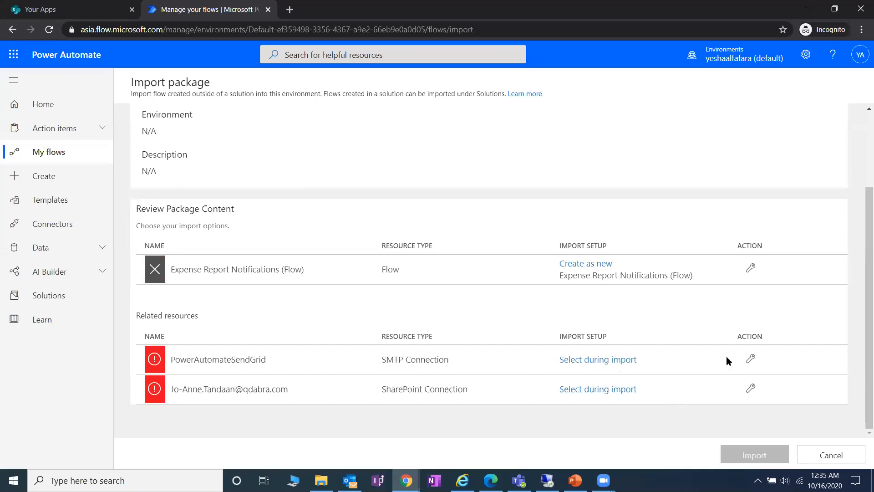
click(749, 359)
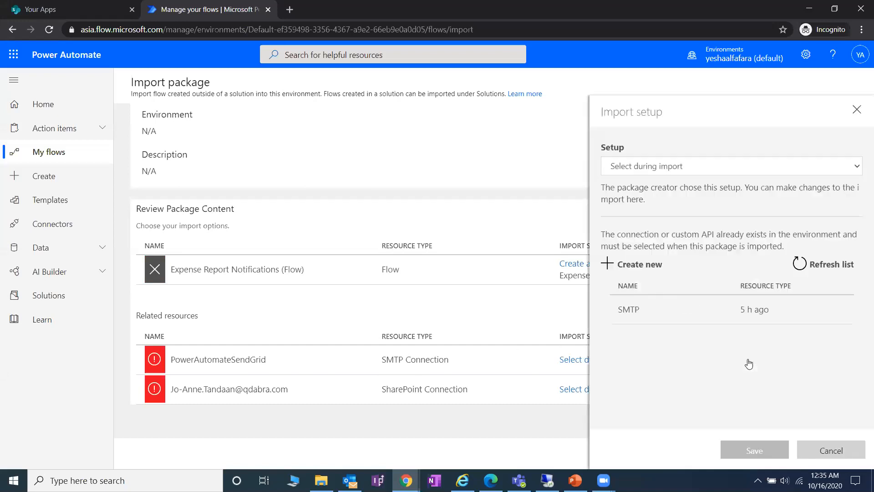
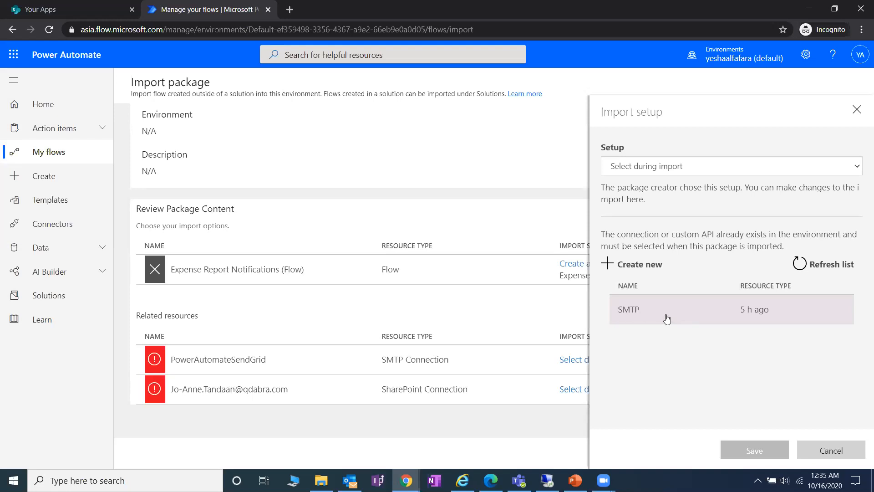
- Assign the existing SMTP and SharePoint connections to the flow package and start the import
click(666, 318)
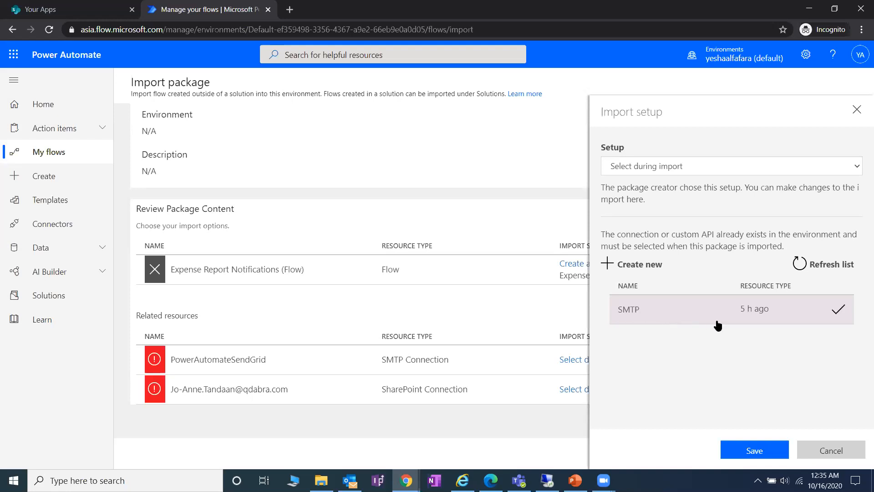
click(756, 452)
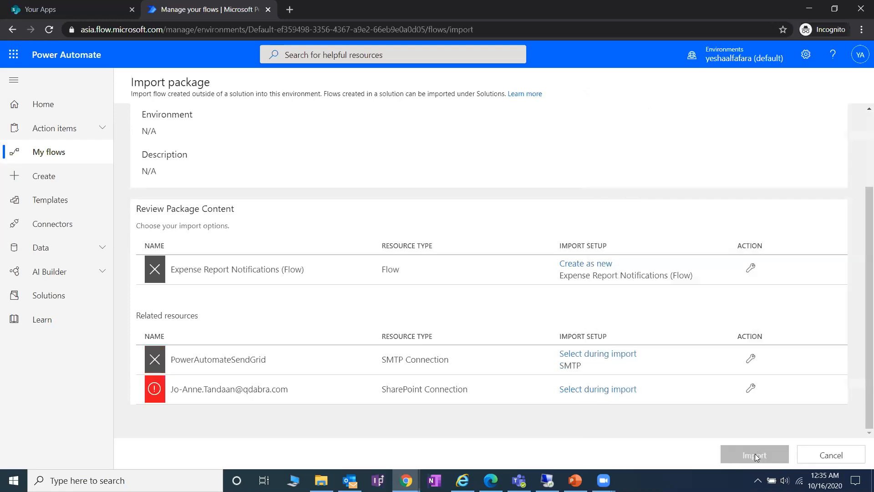
click(750, 387)
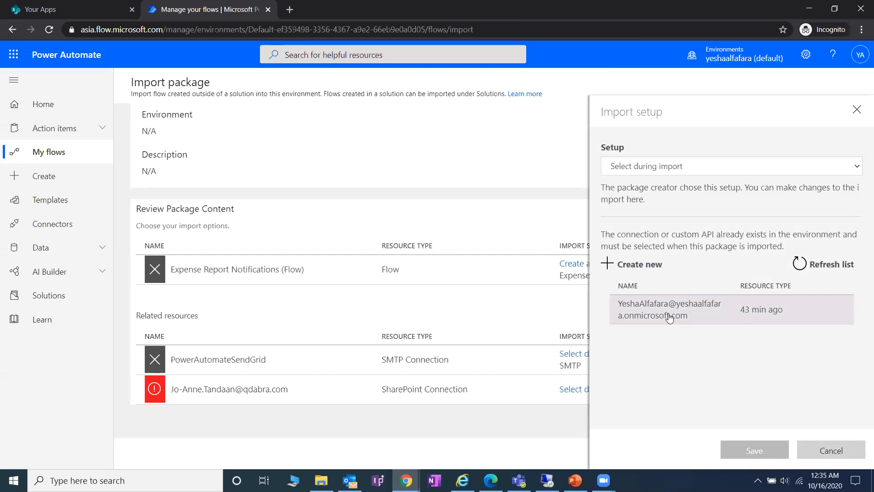
click(723, 316)
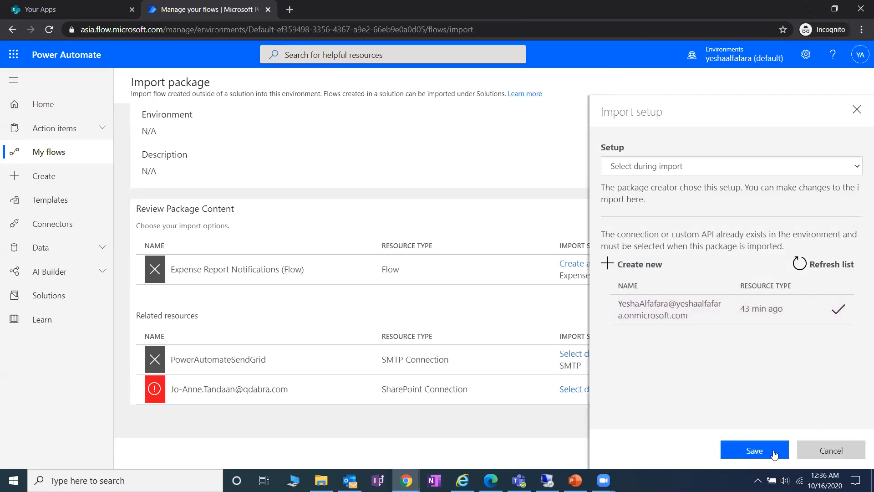
click(759, 453)
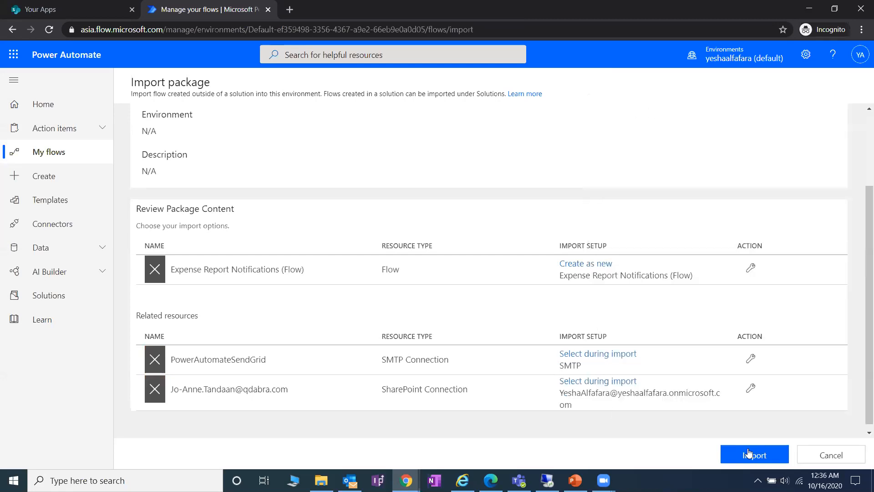
click(758, 457)
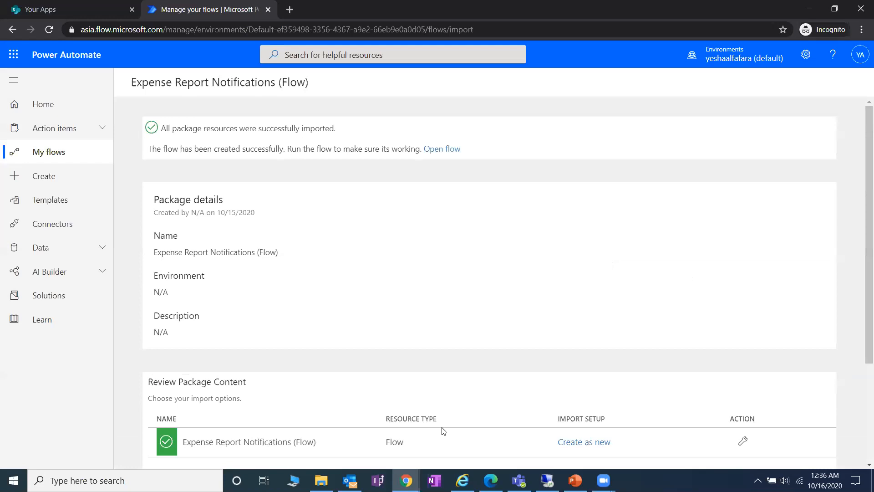
- After the import succeeds, refresh My flows and open Expense Report Notifications (Flow)
scroll(443, 428, down, 3)
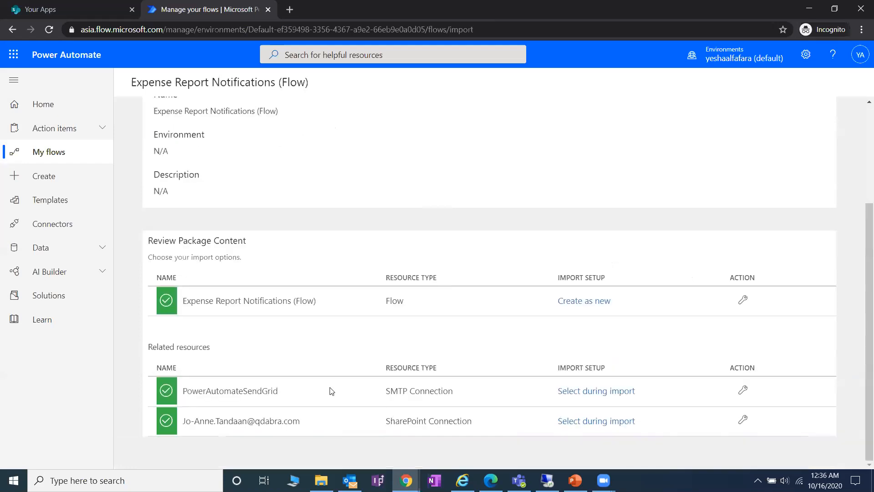
scroll(395, 358, up, 3)
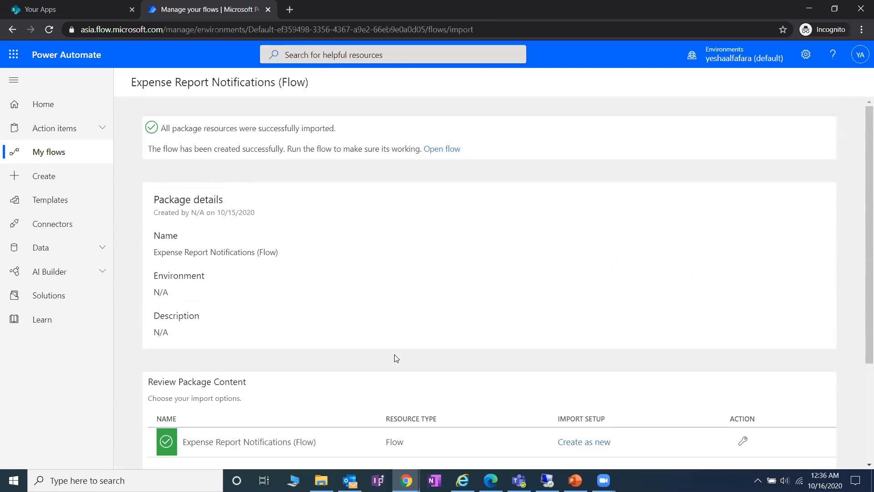
click(49, 152)
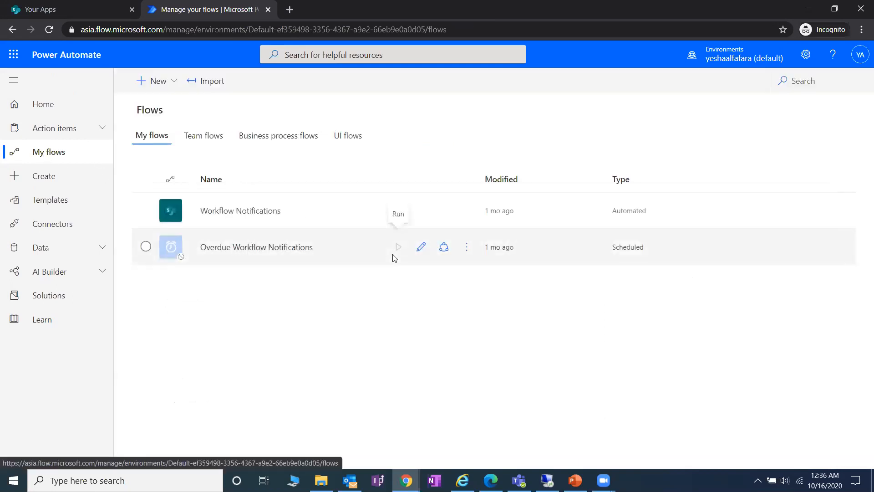
click(49, 30)
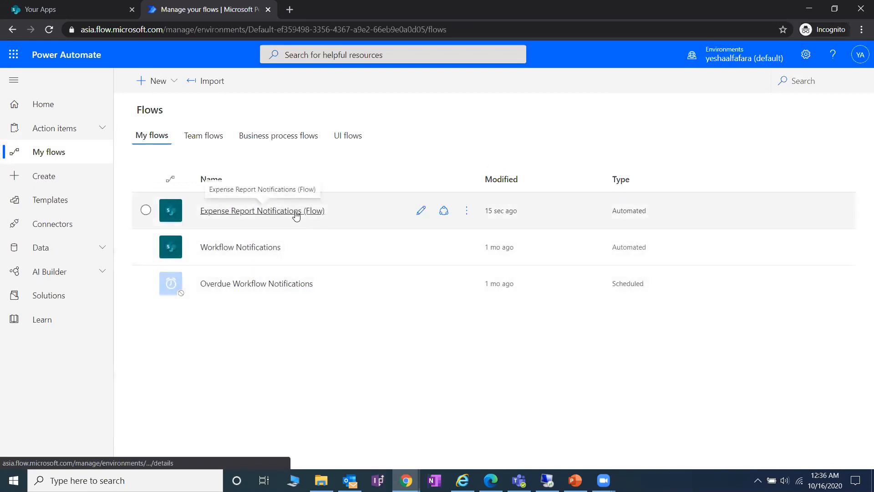
click(295, 212)
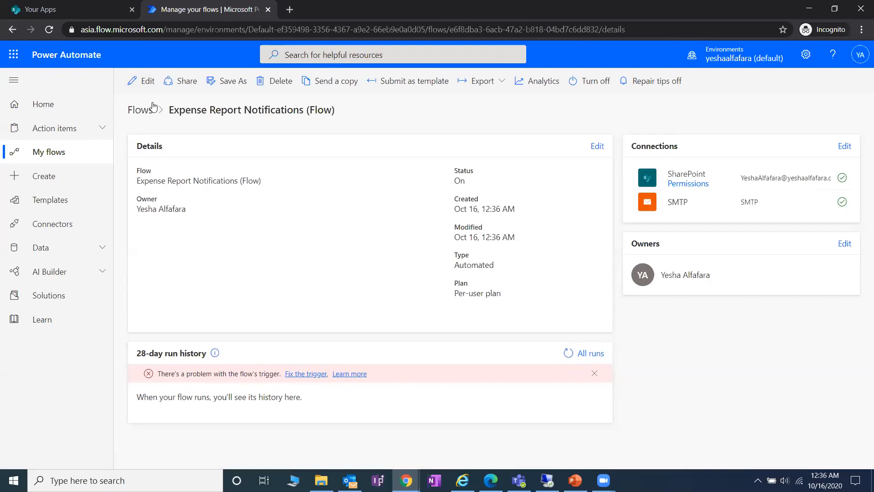
- Edit the flow, expand the 'When an item is created or modified' trigger, and view lab guide step 12
click(145, 82)
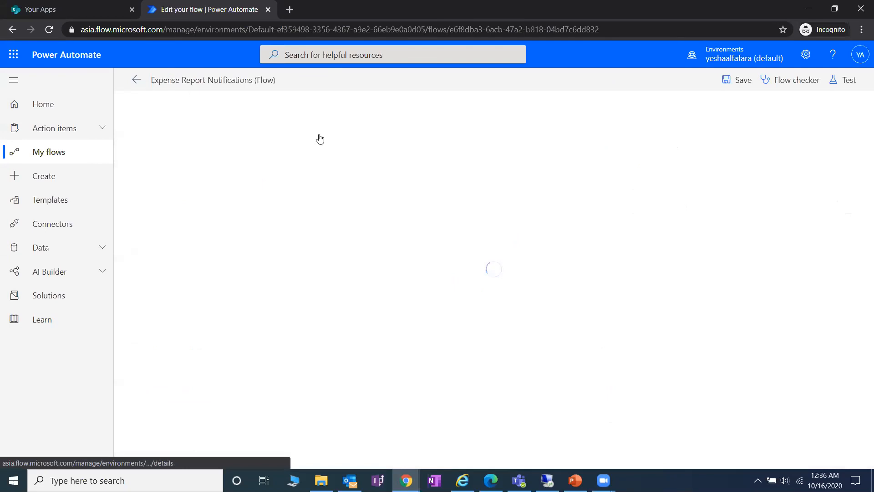
click(513, 120)
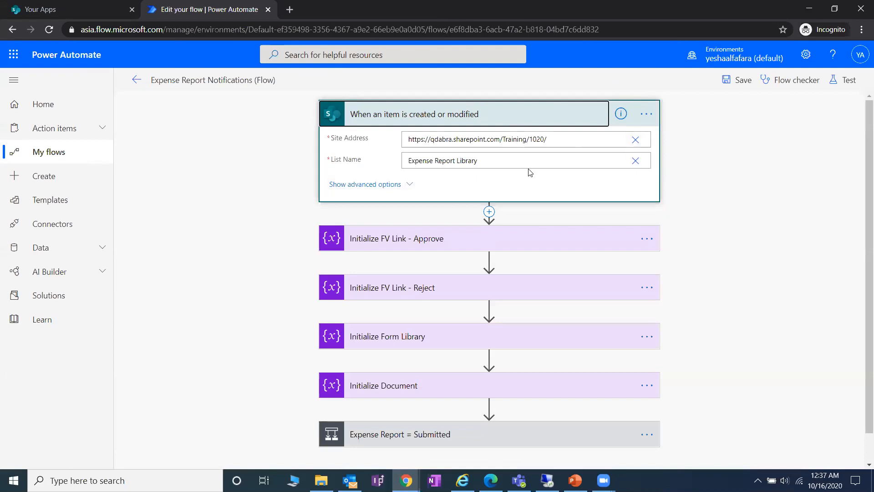
click(490, 481)
scroll(540, 341, down, 9)
drag(866, 155, 859, 364)
- Read the lab guide's site-value and FV link steps, then return to the Power Automate editor
scroll(485, 281, down, 3)
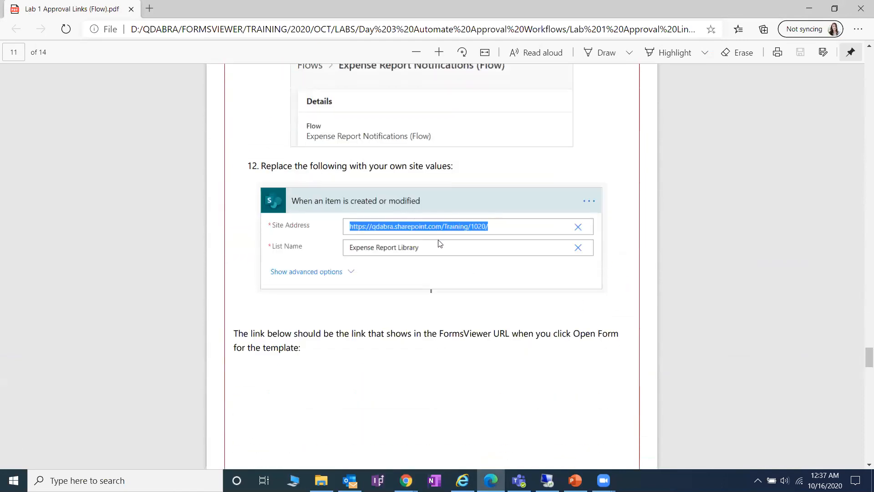
scroll(452, 233, down, 6)
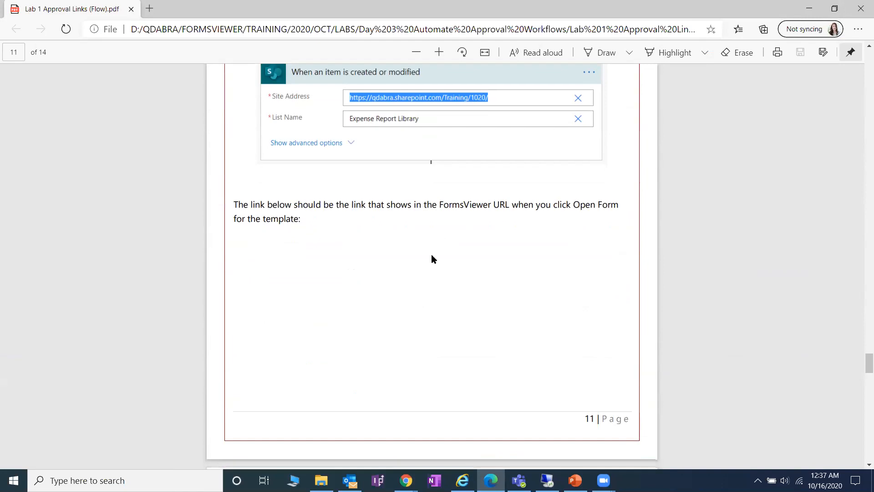
scroll(432, 264, down, 20)
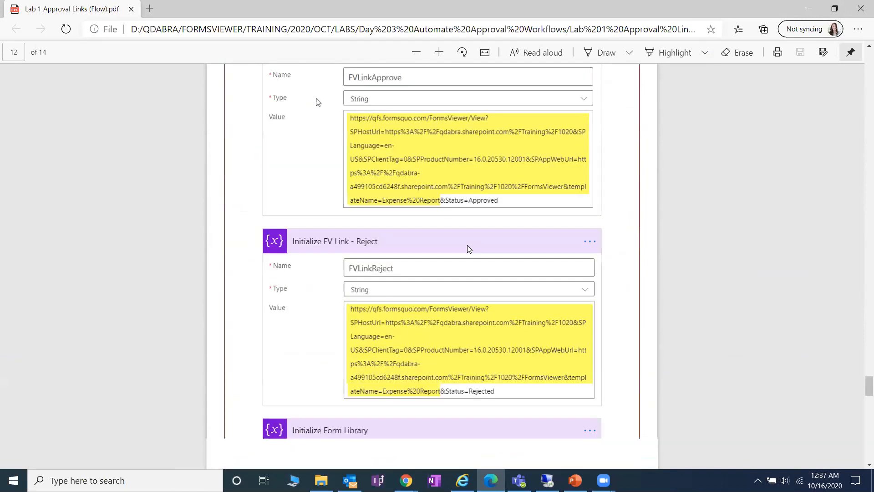
scroll(450, 254, down, 5)
scroll(456, 249, down, 20)
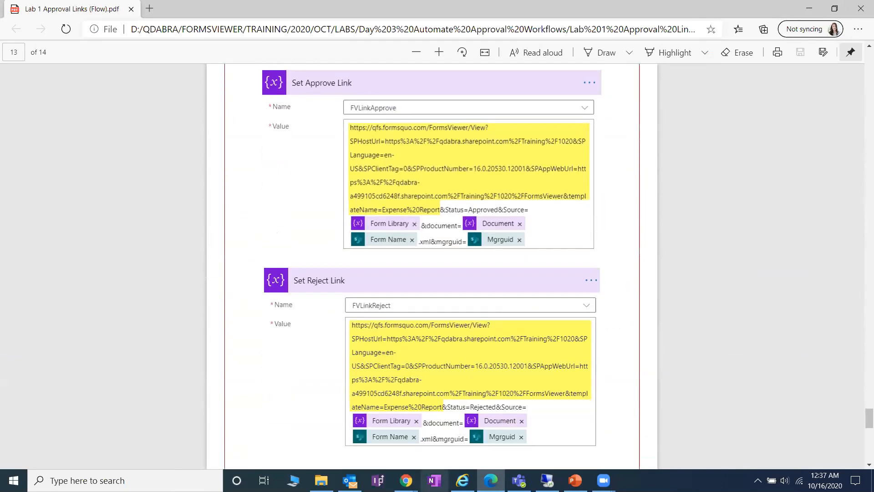
mouse_move(406, 480)
click(430, 443)
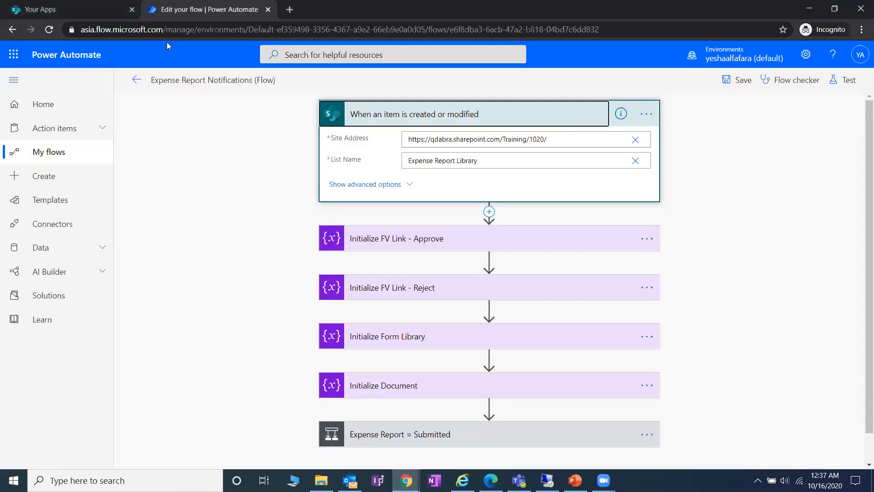
- Copy your SharePoint site's root URL from the browser address bar
click(55, 9)
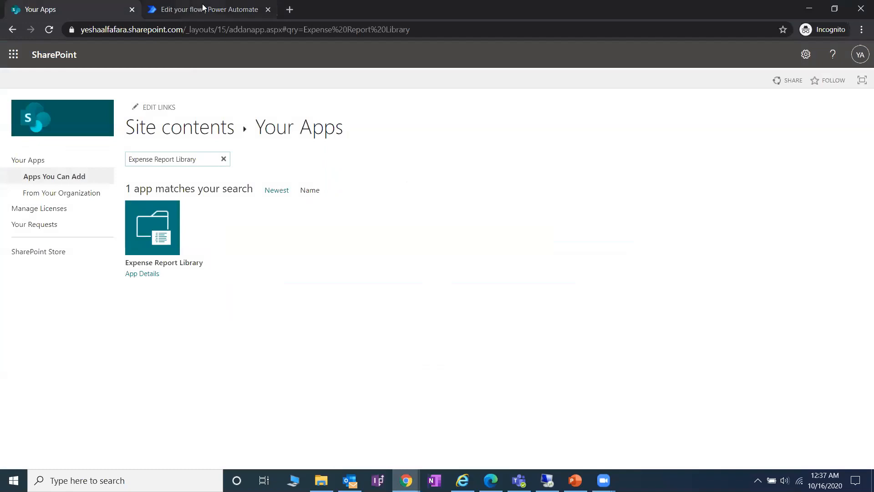
click(190, 30)
click(213, 30)
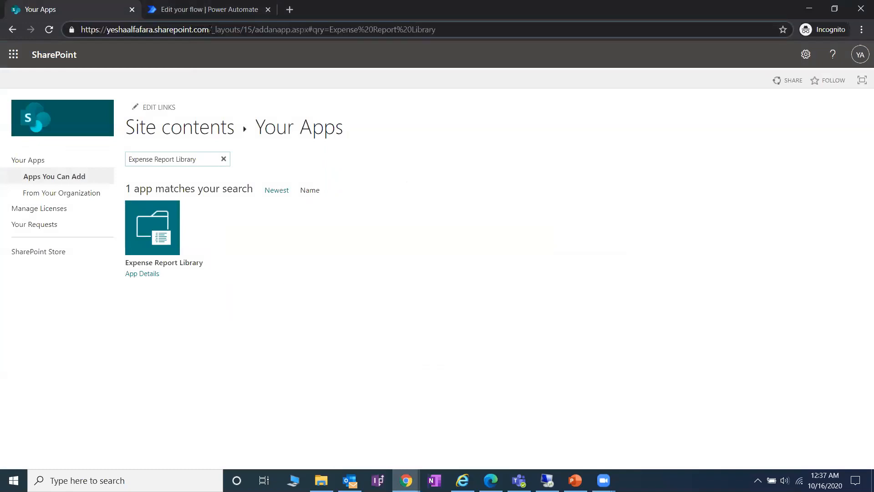
key(shift+Home)
key(ctrl+c)
click(202, 6)
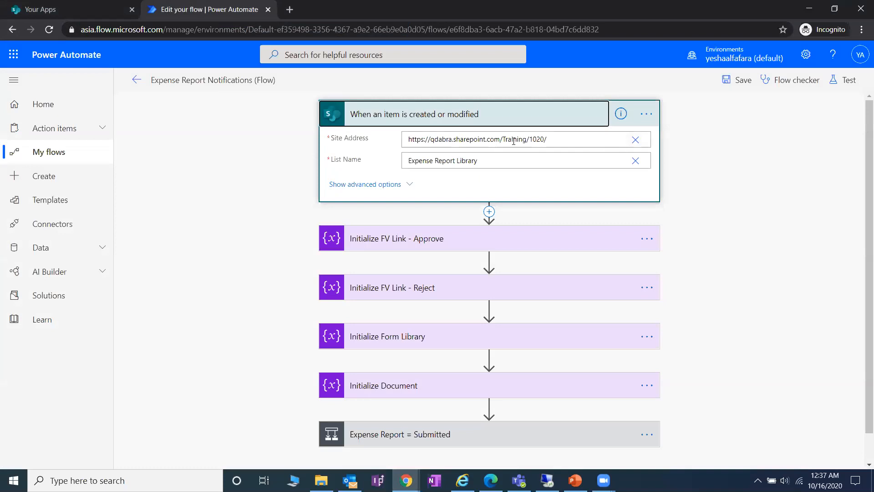
- Paste the root URL as the trigger's custom Site Address, then expand Initialize FV Link - Approve
click(635, 141)
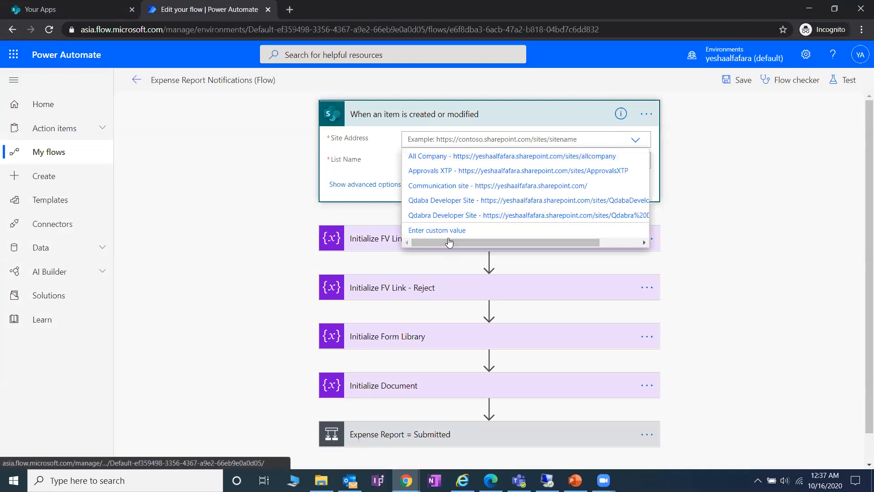
click(461, 141)
key(ctrl+v)
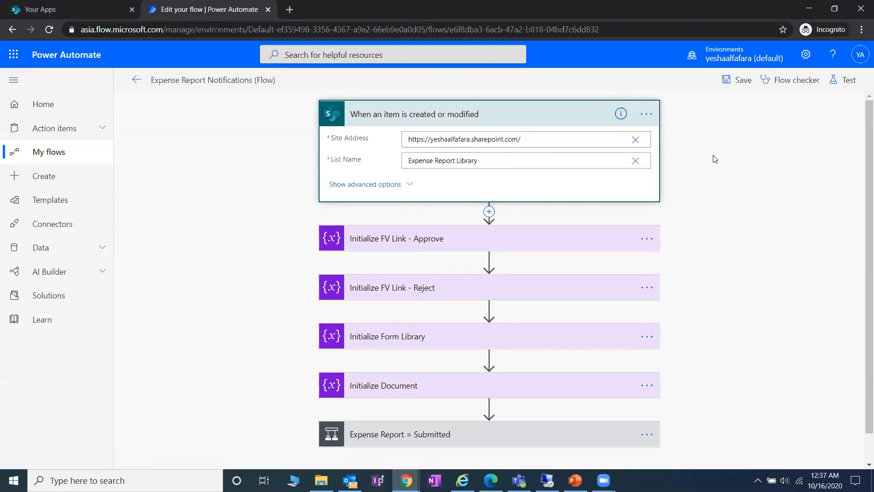
click(635, 140)
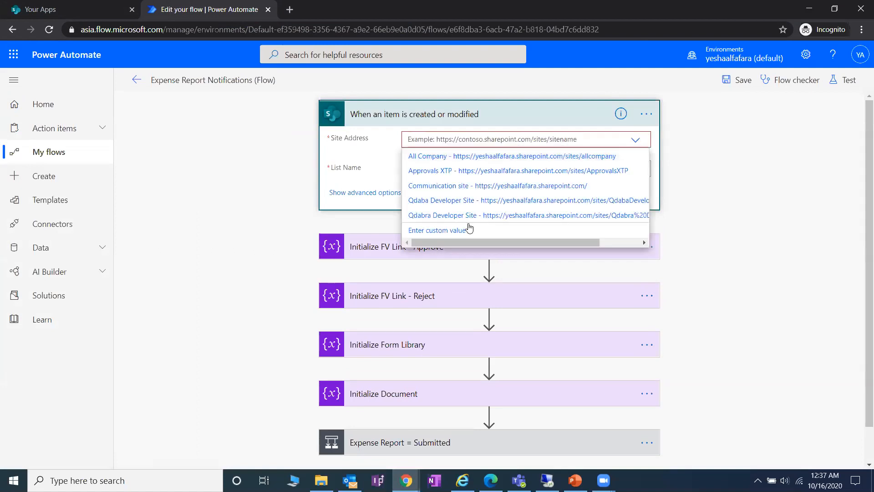
click(439, 231)
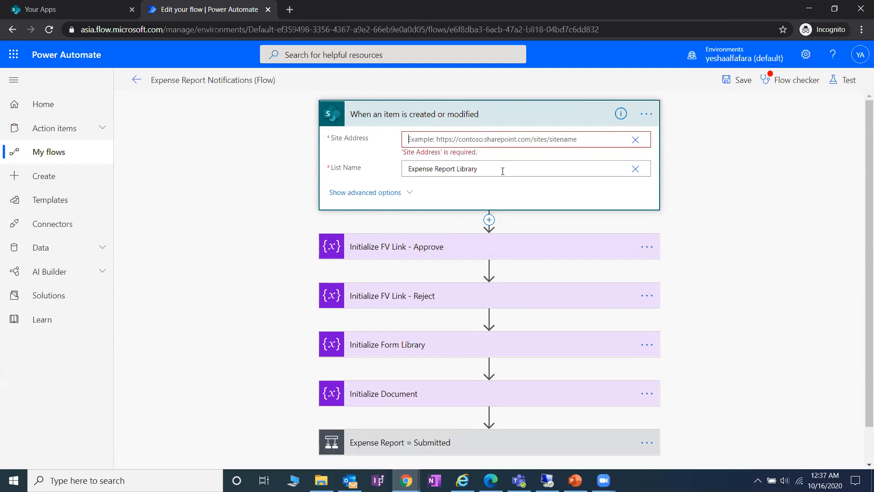
key(ctrl+v)
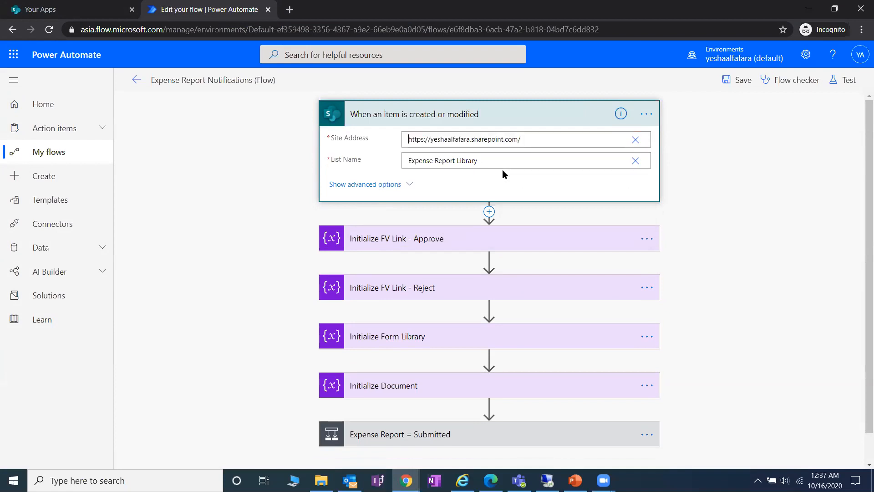
click(706, 161)
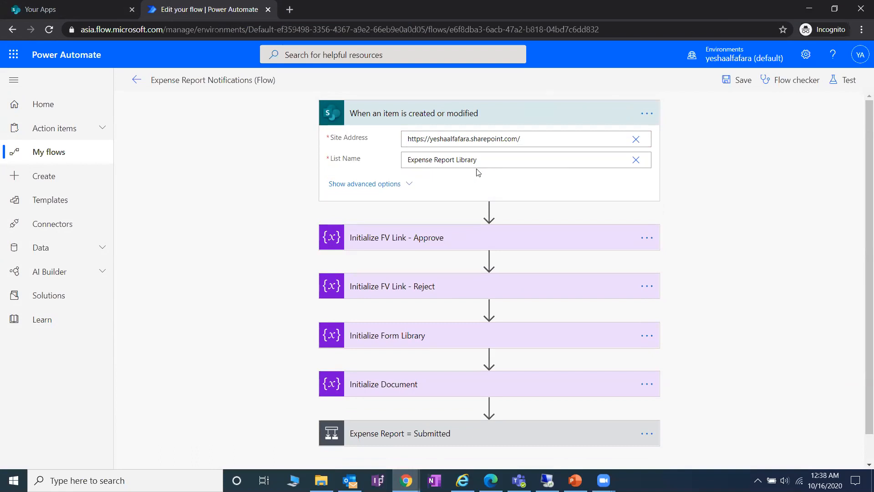
click(444, 241)
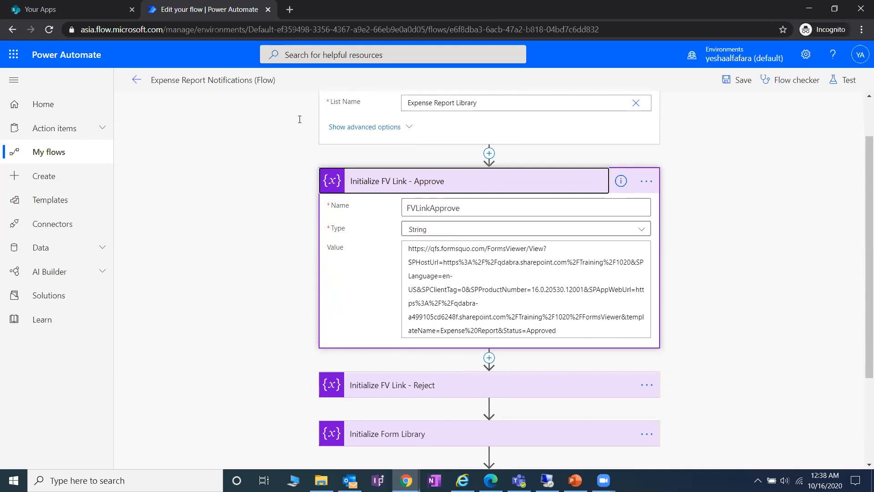
click(88, 8)
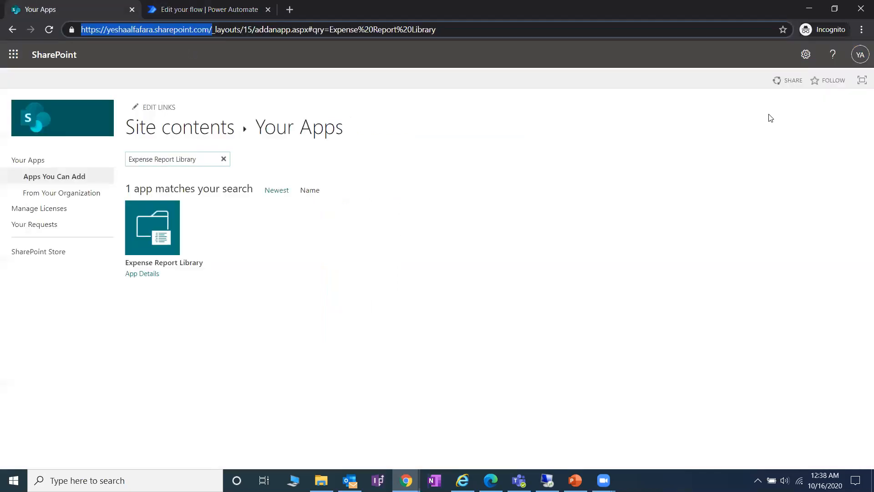
- Launch FormsViewer from Site contents and go to its Manage Templates page
click(805, 54)
click(734, 160)
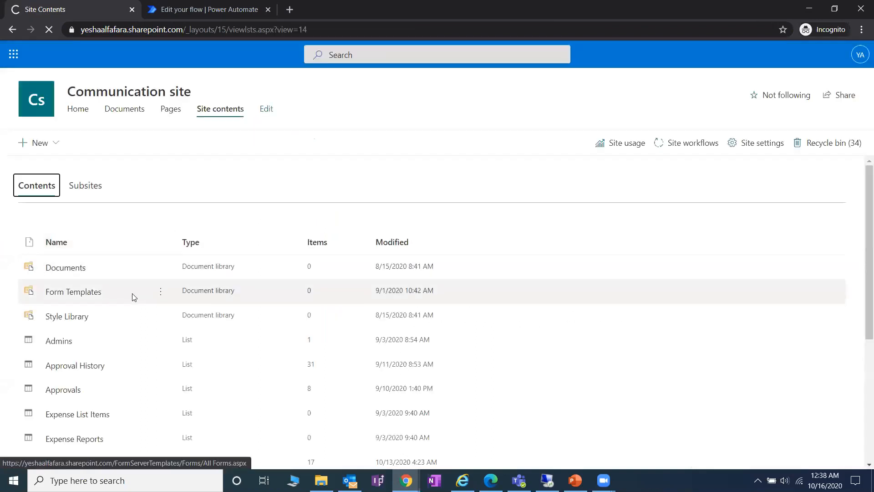
scroll(131, 295, down, 4)
scroll(105, 361, down, 2)
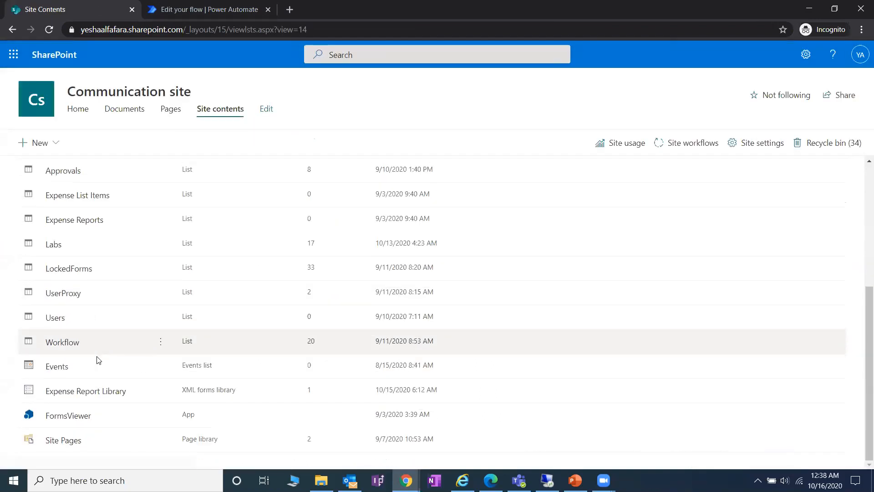
click(80, 419)
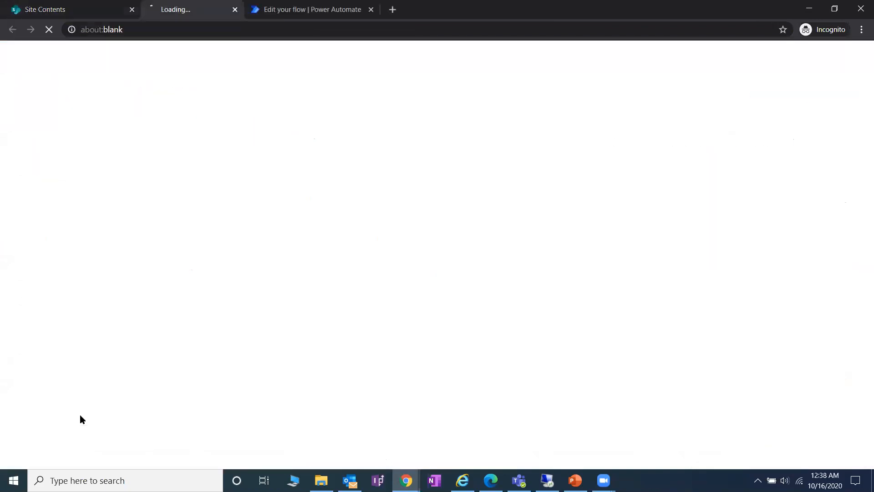
click(132, 11)
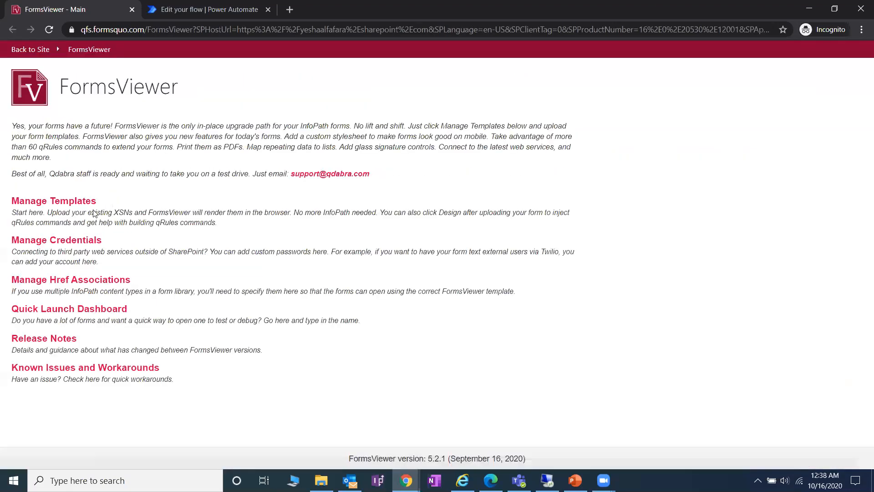
click(89, 202)
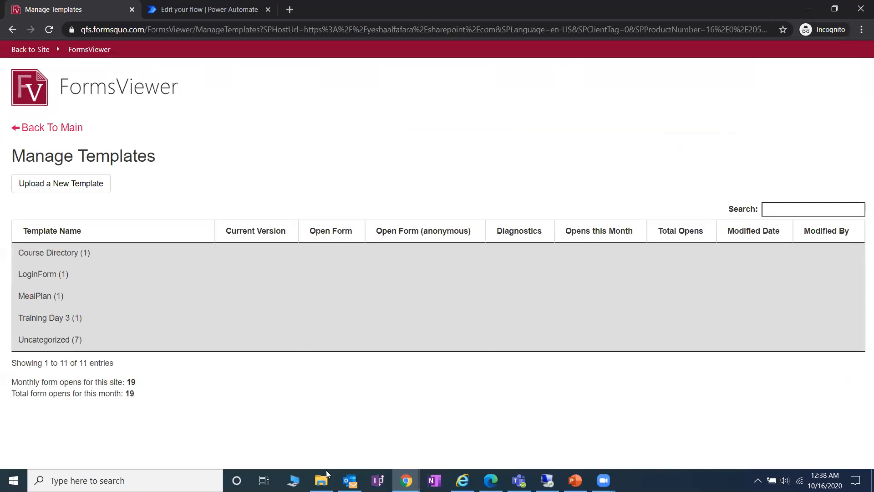
- Locate the Expense Report Flow Start template file in its folder
click(321, 480)
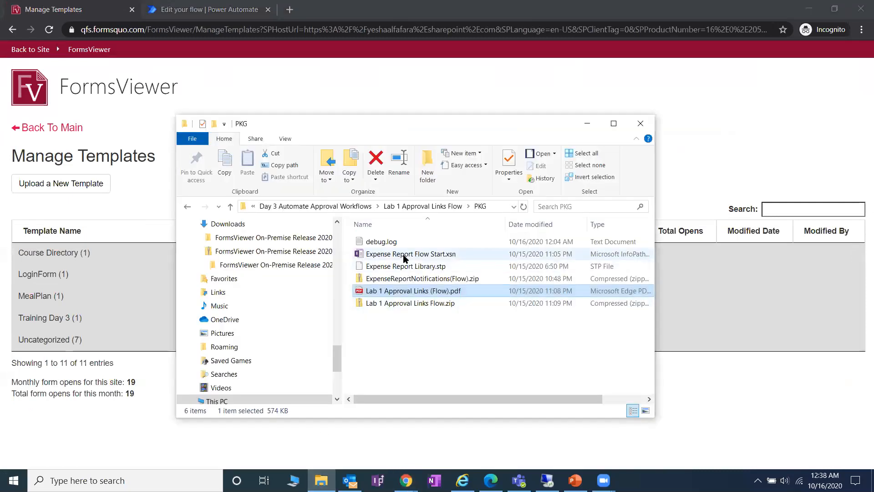
click(471, 253)
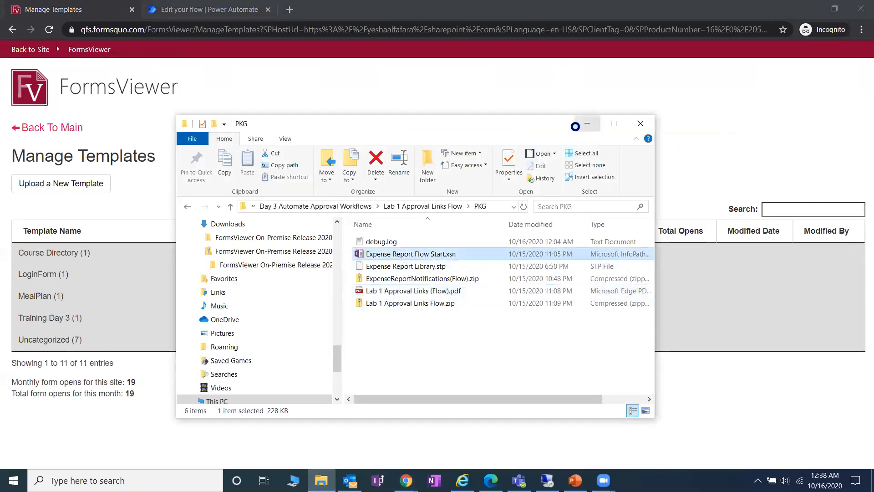
click(587, 123)
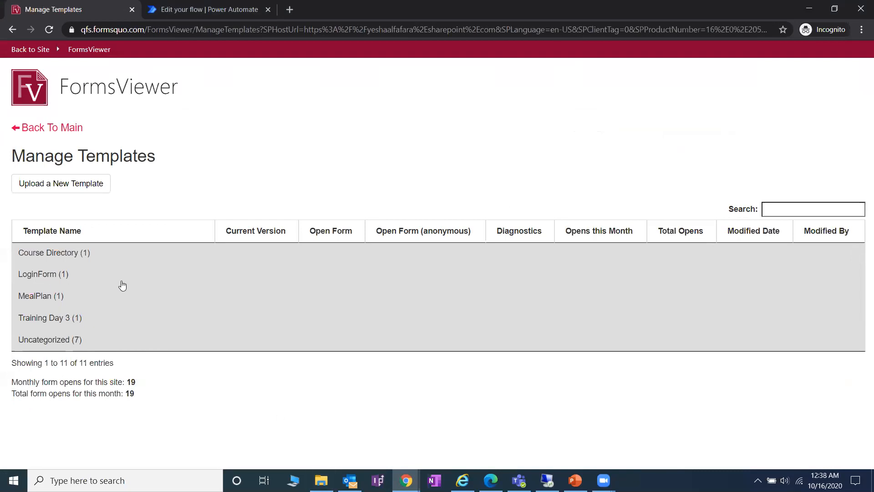
- Open the Expense Report form from Training Day 3 and copy its FormsViewer address
click(77, 323)
click(72, 342)
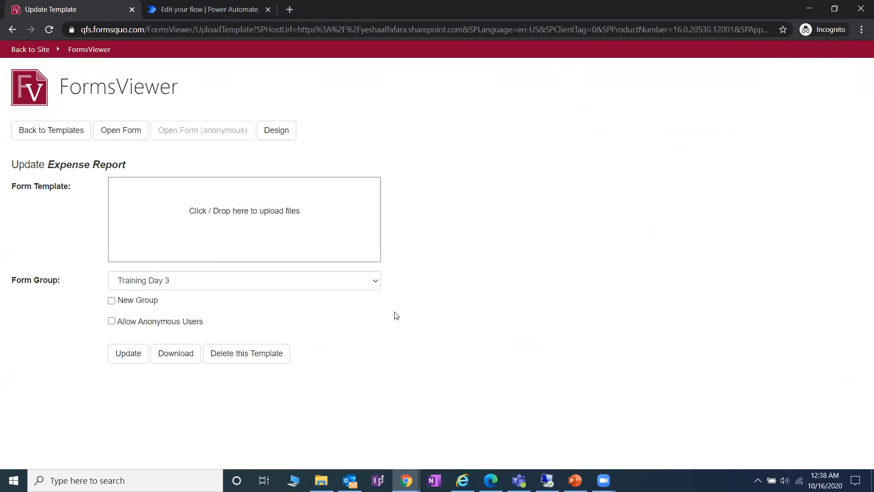
click(130, 132)
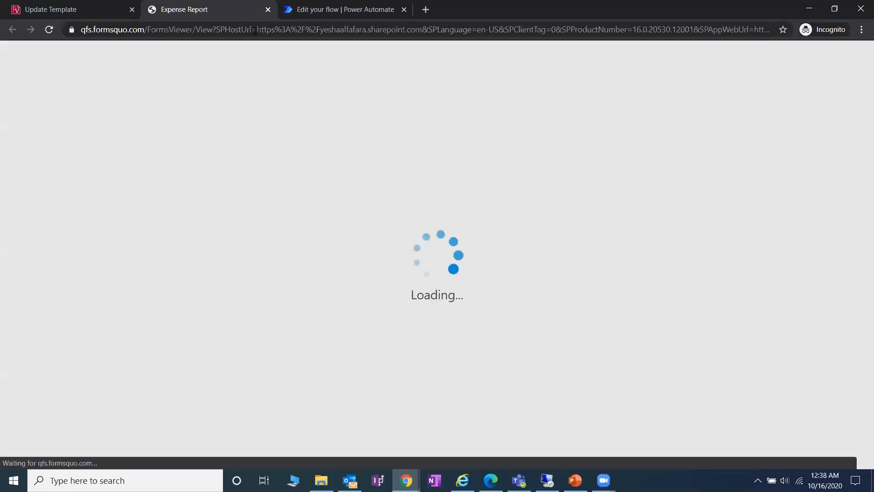
click(263, 30)
click(268, 9)
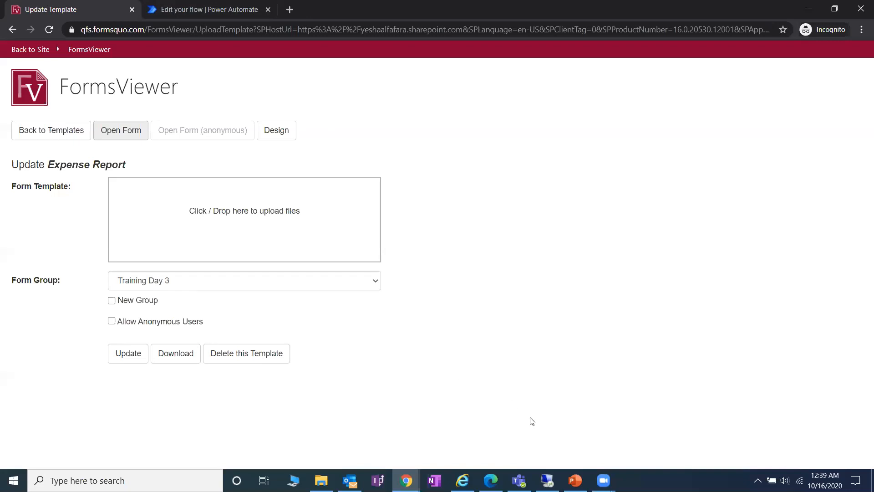
click(123, 480)
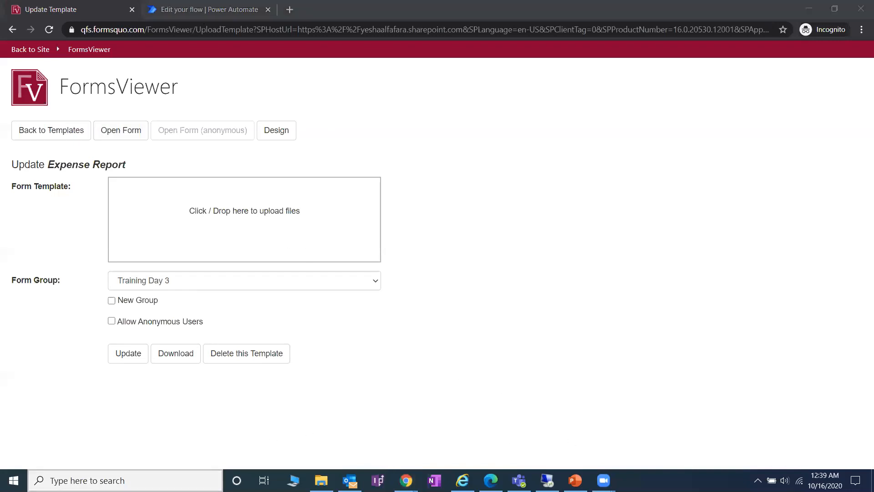
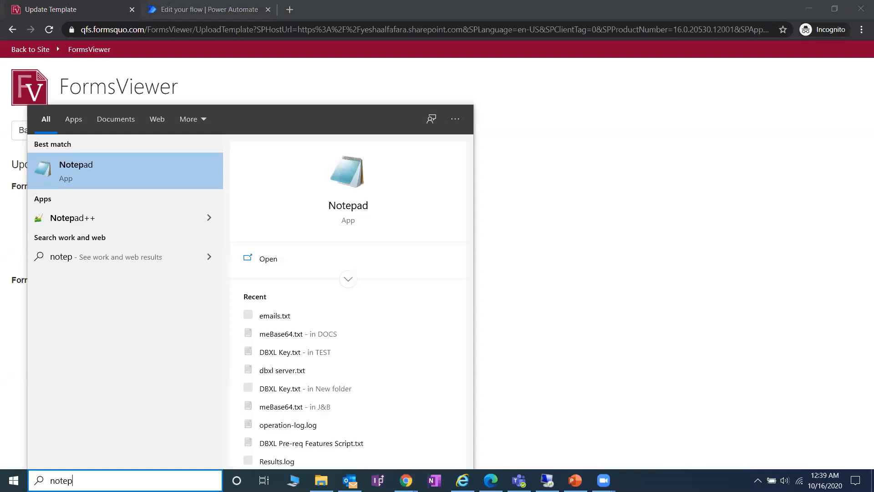
- Paste the Expense Report form-view URL into a new Notepad note
key(Return)
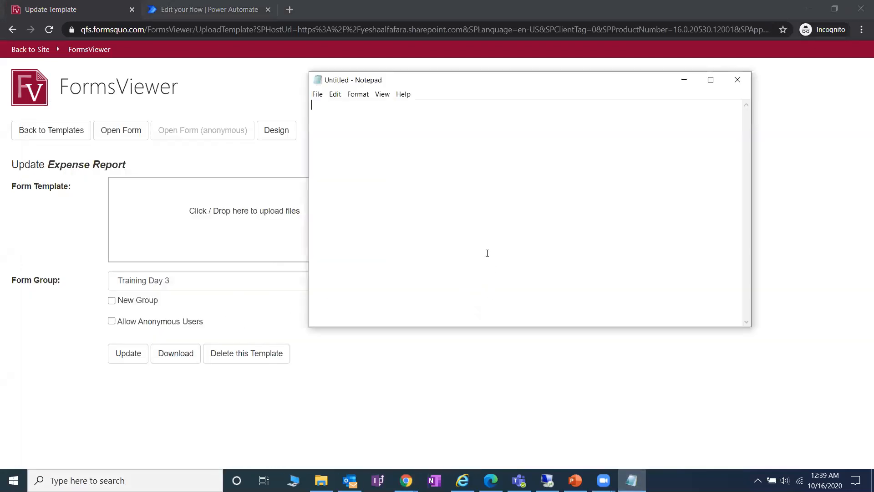
drag(650, 136, 167, 67)
key(ctrl+c)
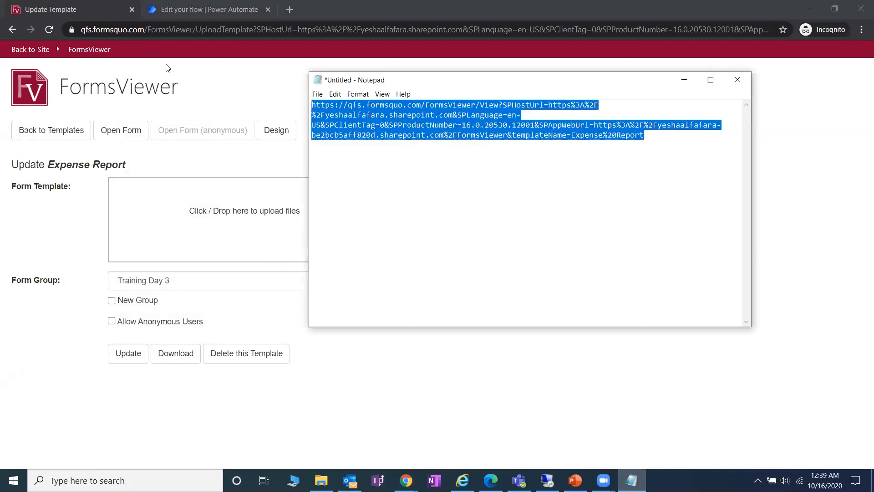
click(195, 6)
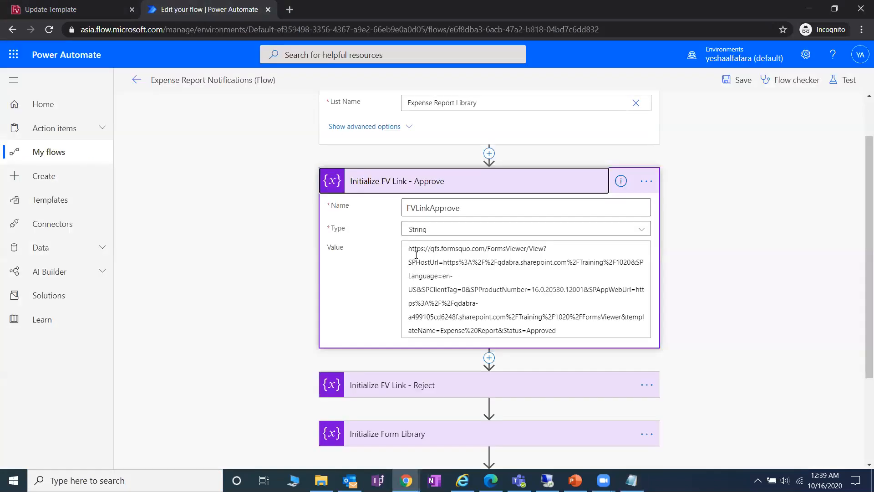
- Replace the old URL in FV Link - Approve's value with the new form URL
click(410, 247)
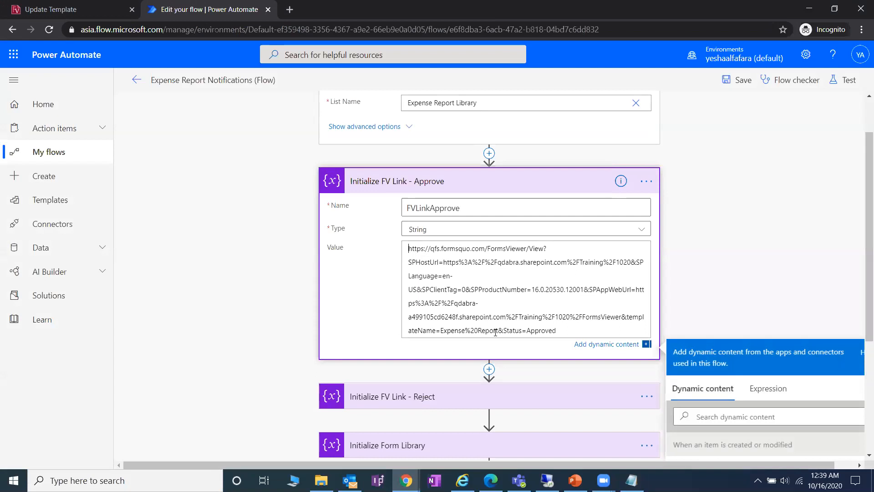
drag(498, 330, 368, 247)
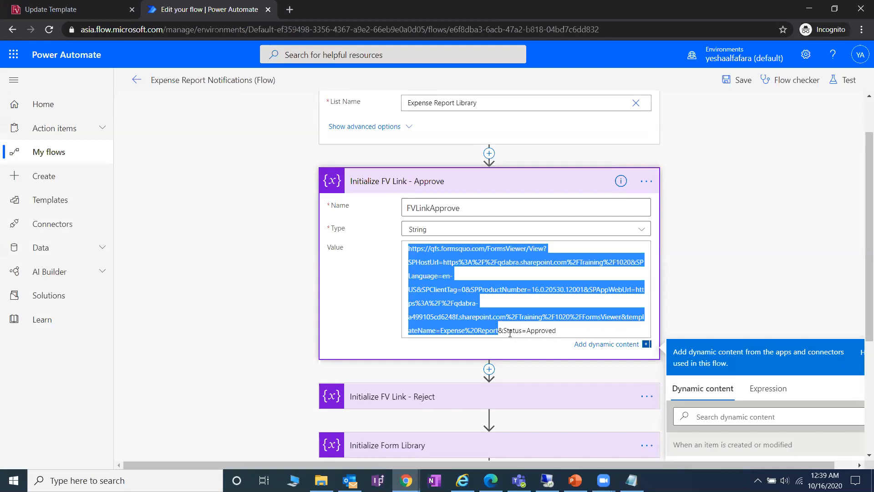
key(ctrl+v)
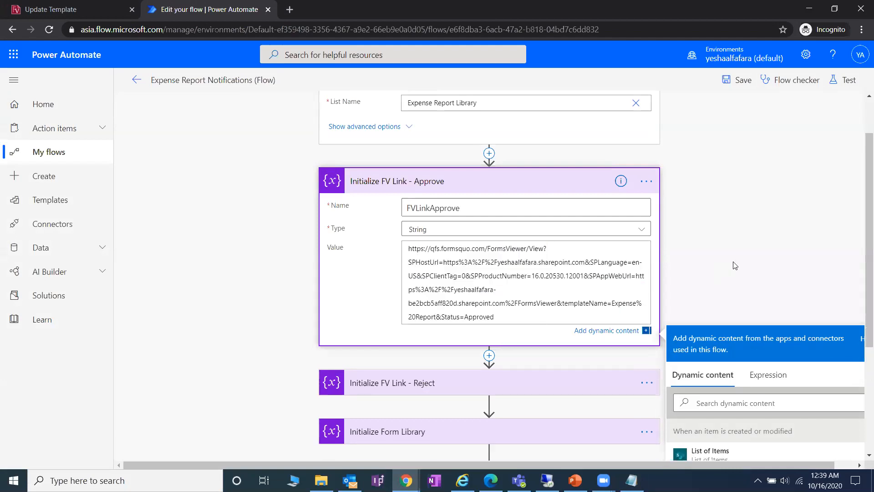
click(722, 262)
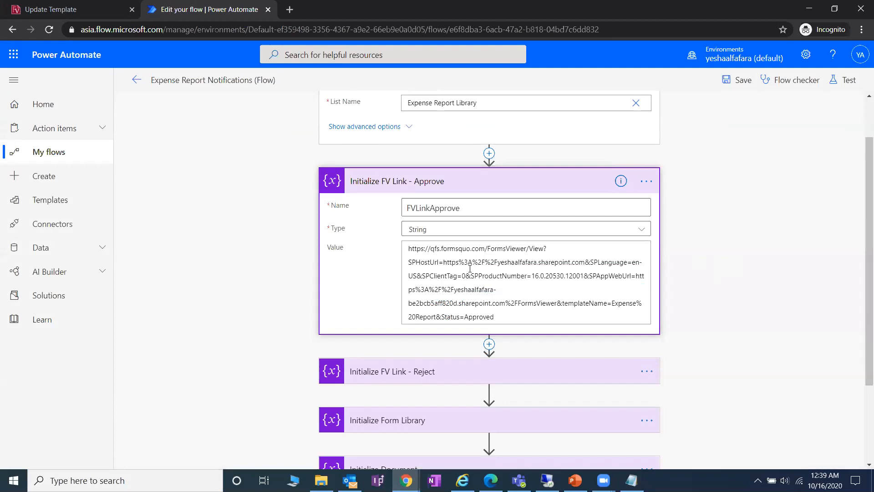
- Replace FV Link - Reject's old URL with the new one, keeping &Status=Rejected
scroll(495, 267, down, 1)
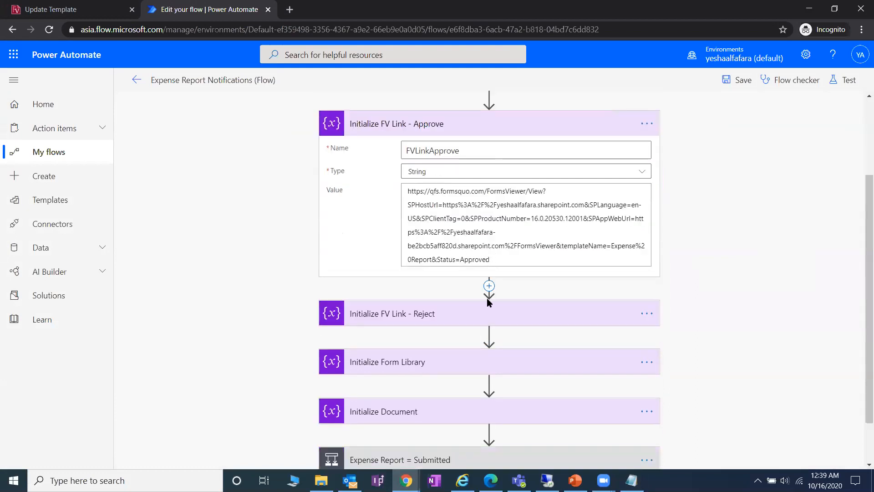
click(475, 318)
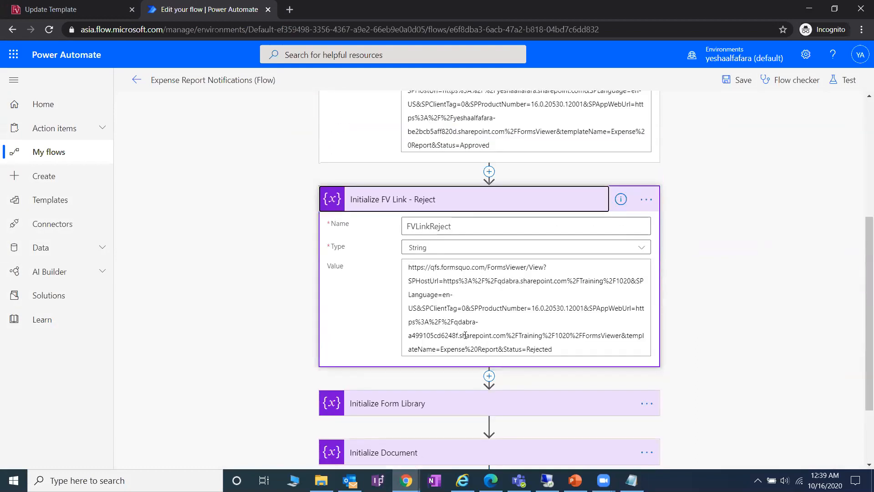
drag(500, 348, 584, 273)
text(SPHostUrl=https%3A%2F%2Fyeshaalfafara.sharepoint.com&SPLanguage=en-US&SPClientTag=0&SPProductNumber=16.0.20530.12001&SPAppWebUrl=https%3A%2F%2Fyeshaalfafara-be2bcb5aff820d.sharepoint.com%2FFormsViewer&templateName=Expense%20Report)
scroll(457, 259, down, 1)
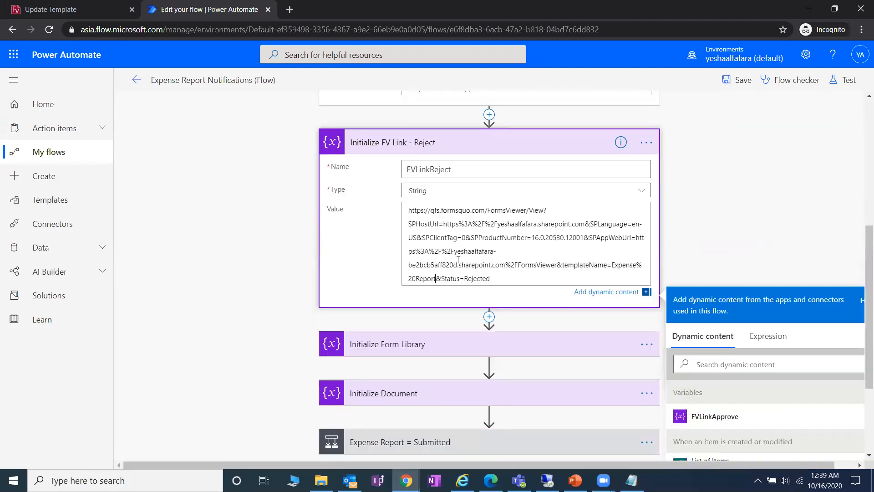
drag(436, 277, 492, 283)
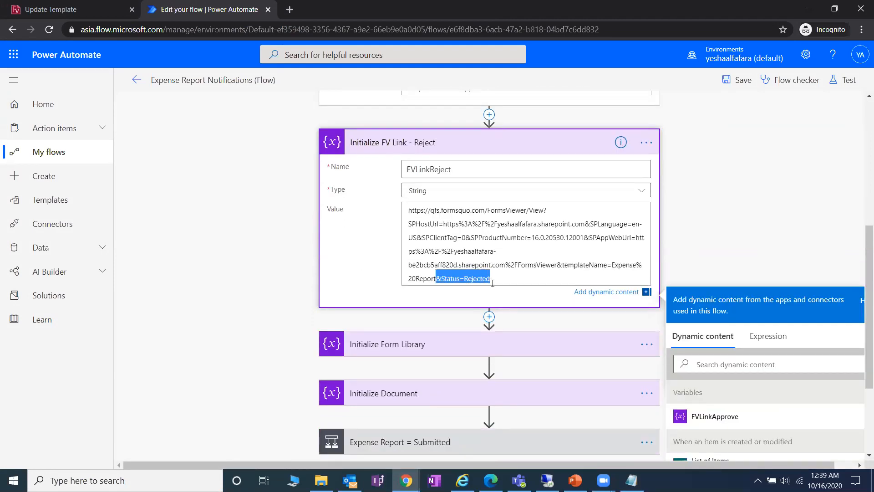
click(716, 241)
- Collapse both FV Link steps and expand Initialize Form Library to inspect it
scroll(479, 265, up, 4)
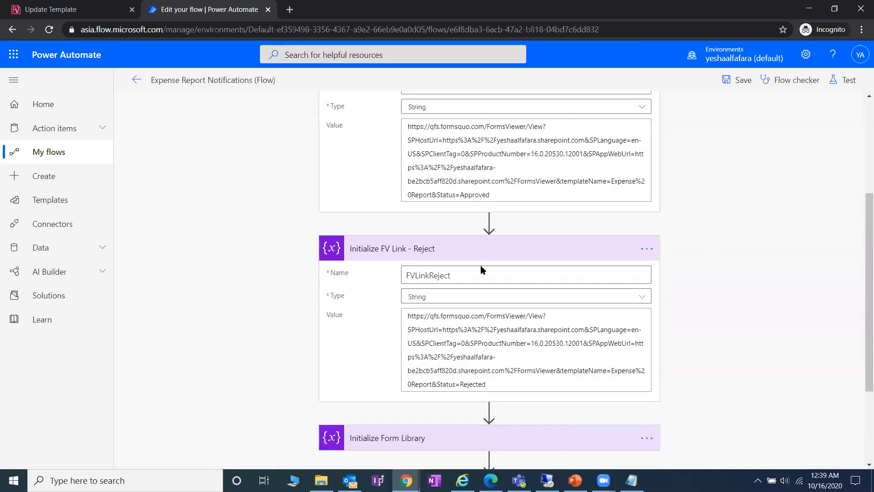
click(463, 182)
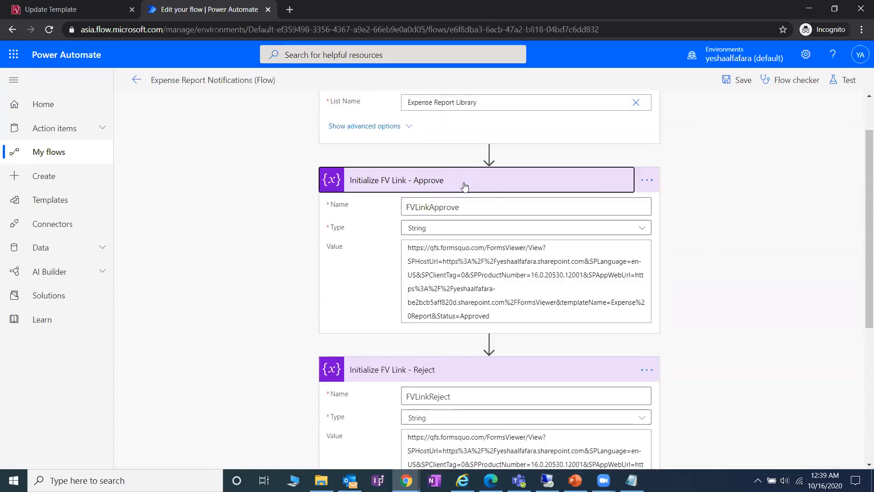
click(480, 237)
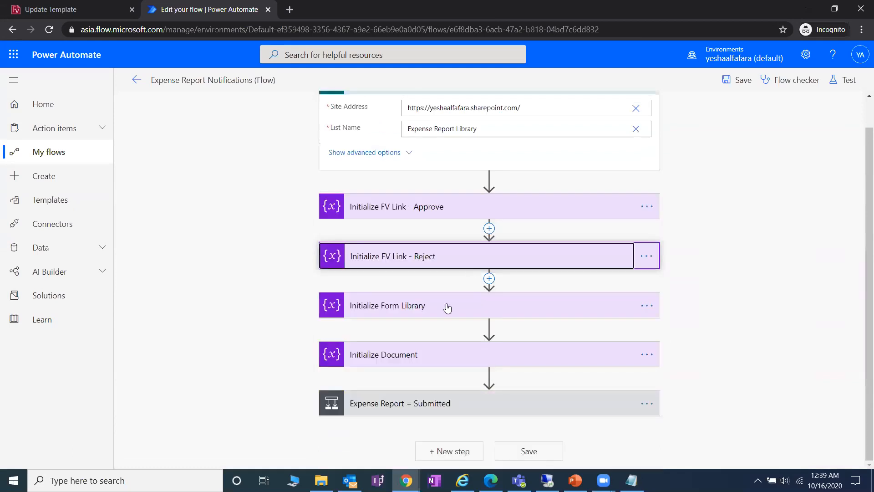
click(445, 308)
click(542, 295)
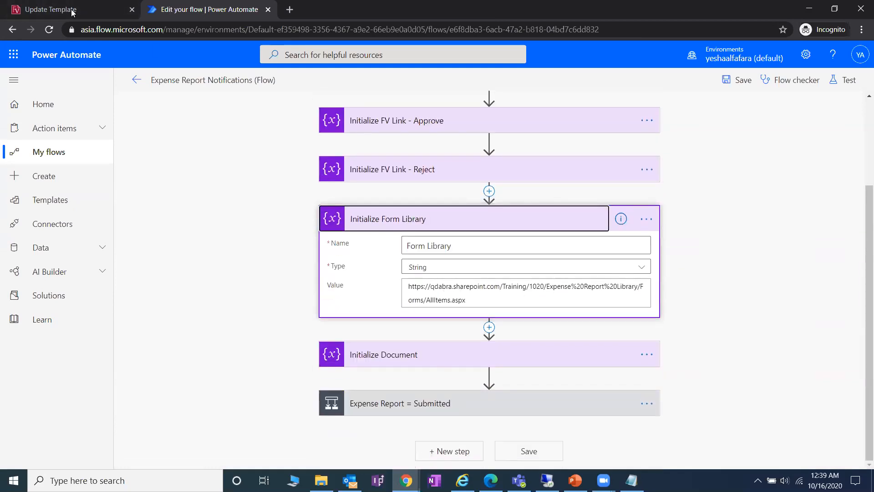
- Open the SharePoint site in a new tab from the FormsViewer page's site link
click(95, 7)
right_click(38, 53)
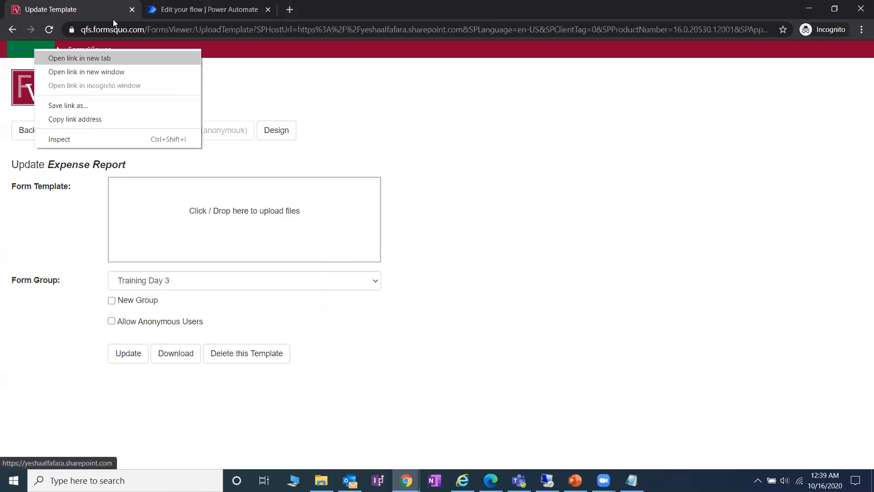
click(79, 58)
drag(177, 9, 80, 11)
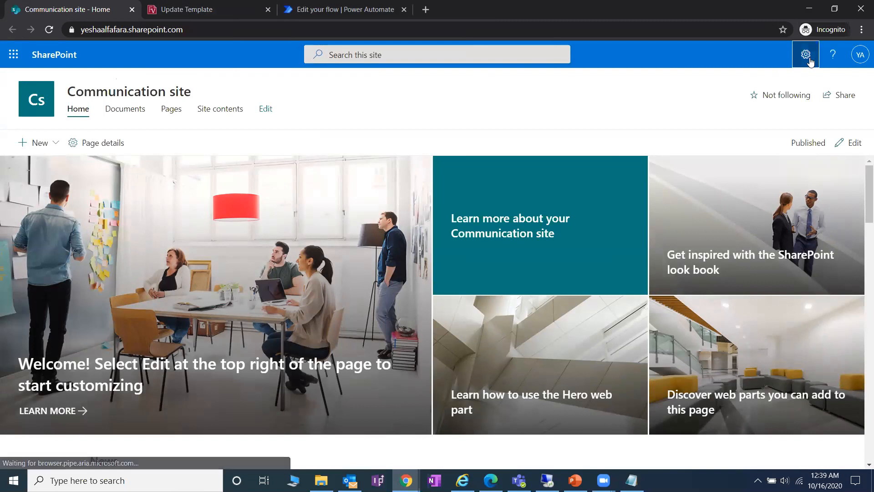
- Go to the Expense Report Library through the site's Site contents
click(806, 54)
click(732, 159)
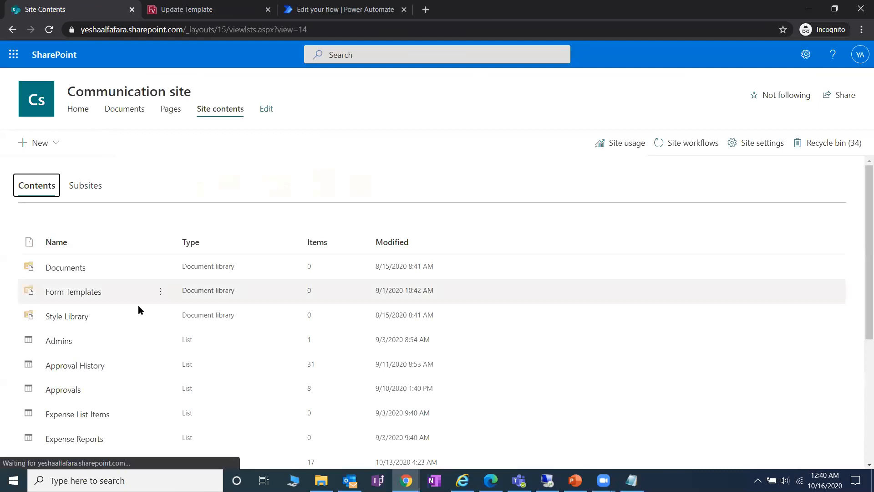
scroll(132, 314, down, 4)
scroll(123, 319, down, 1)
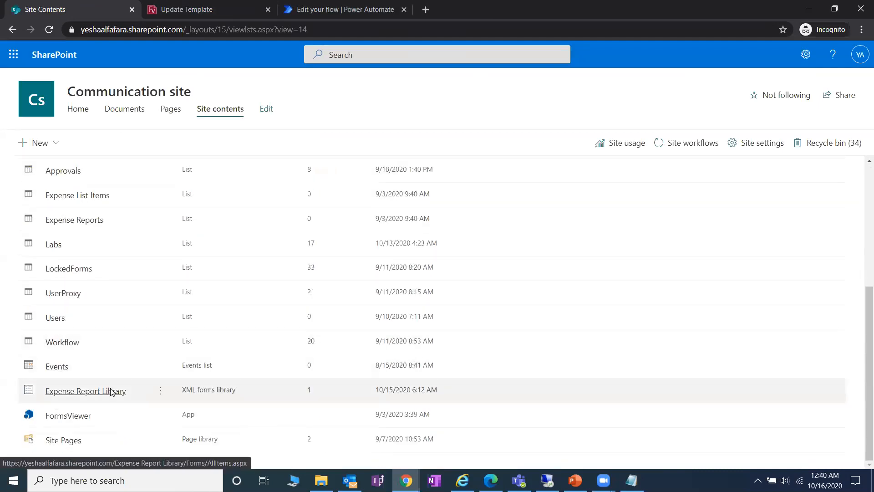
click(110, 390)
- Copy the Expense Report Library's web address and close the library tab
click(308, 30)
key(ctrl+c)
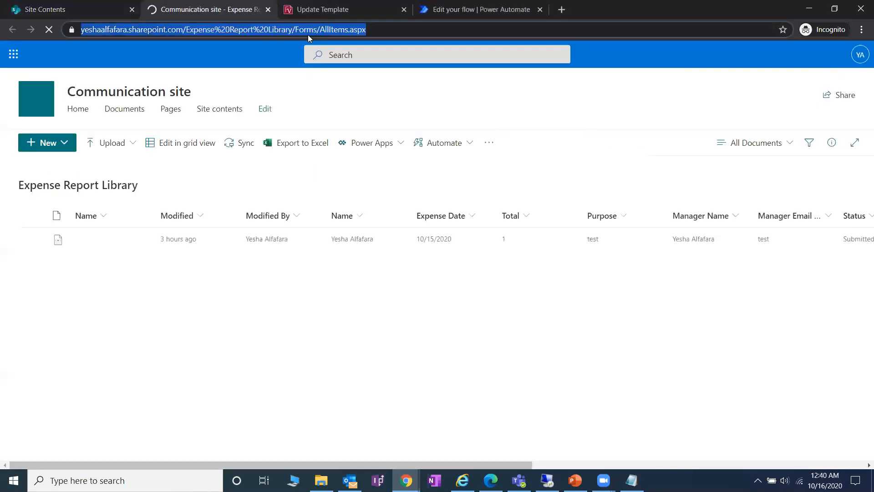
key(ctrl+Tab)
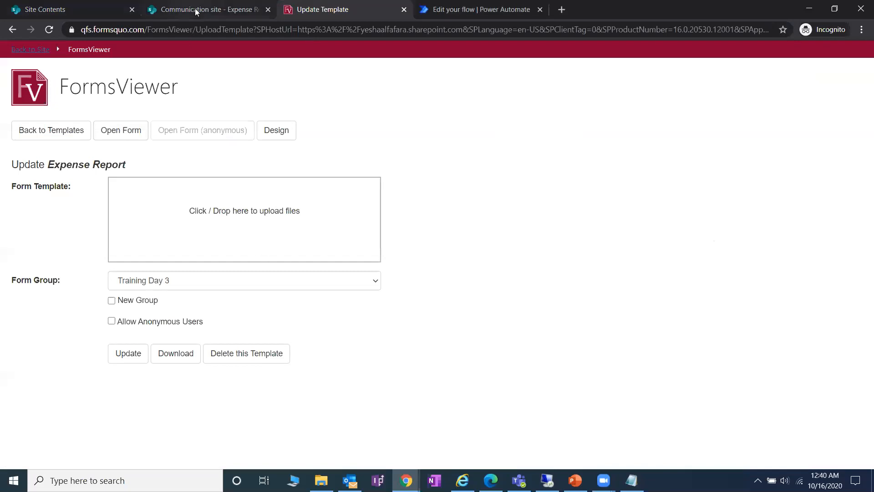
click(196, 11)
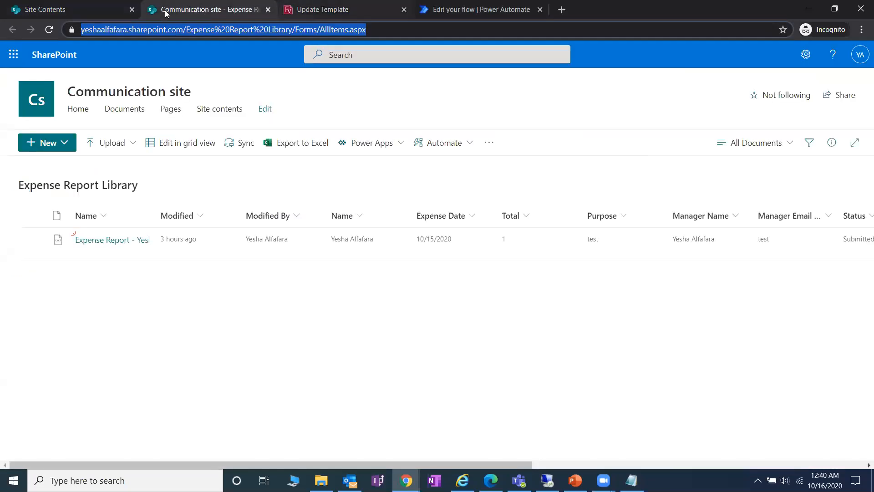
click(267, 9)
click(342, 9)
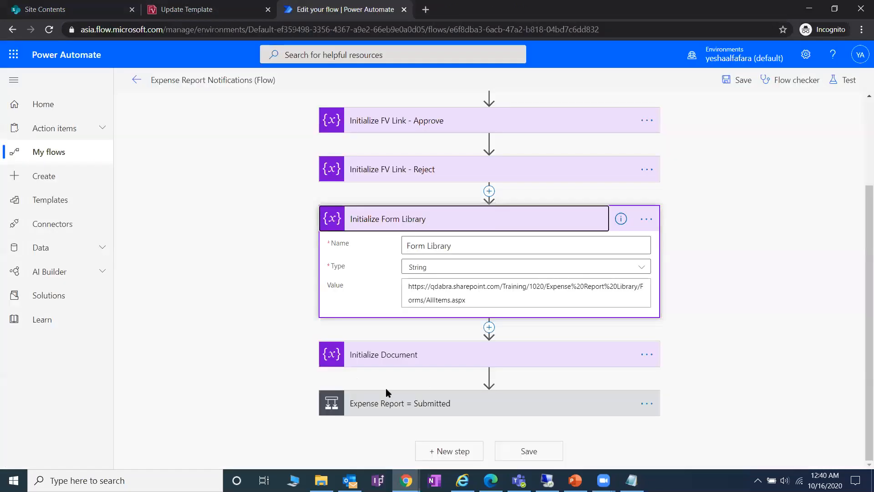
- Paste the new site's Expense Report Library URL into the Initialize Form Library variable's value
drag(476, 299, 456, 299)
key(ctrl+a)
key(ctrl+v)
- Replace the Initialize Document value with the library path /Expense%20Report%20Library/
click(444, 378)
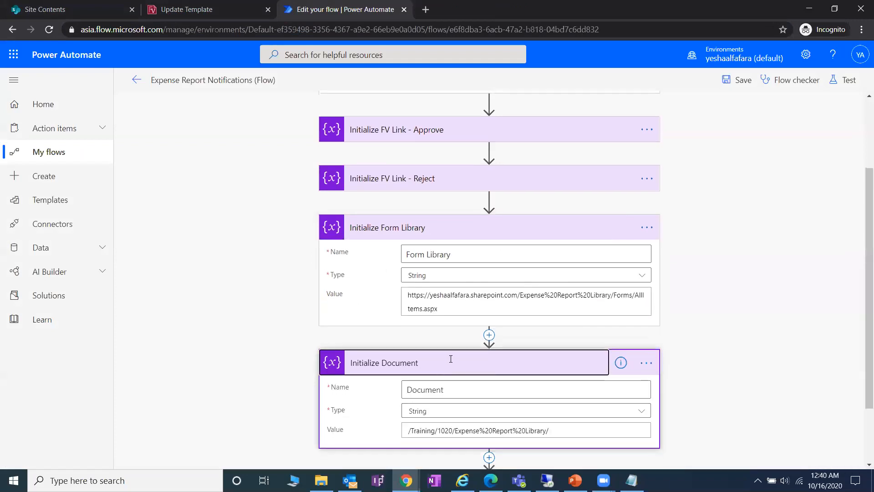
scroll(450, 357, down, 1)
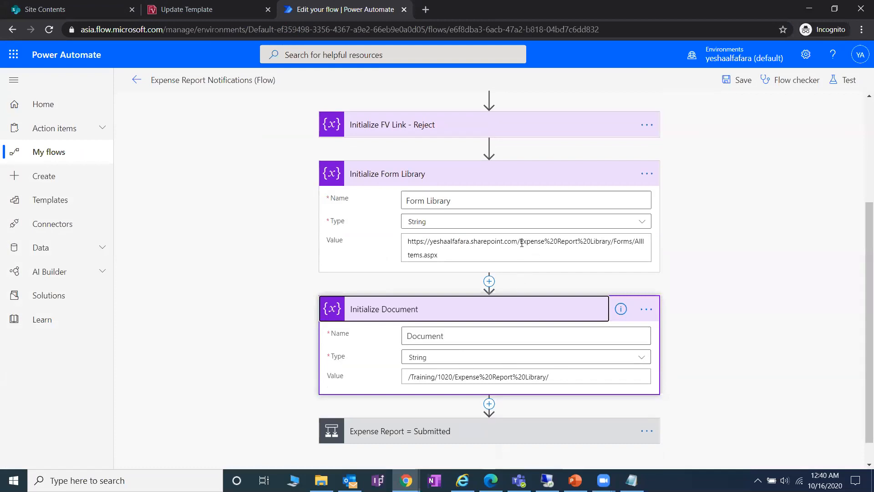
drag(517, 241, 614, 242)
key(ctrl+c)
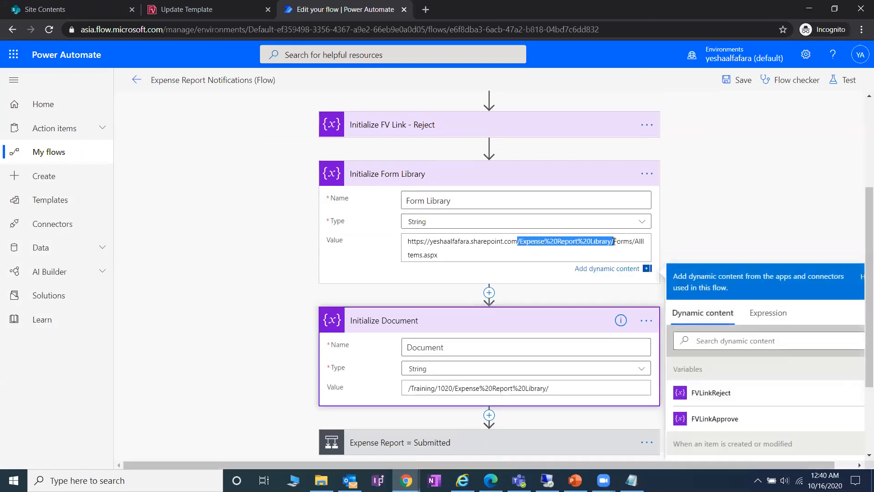
drag(549, 387, 324, 381)
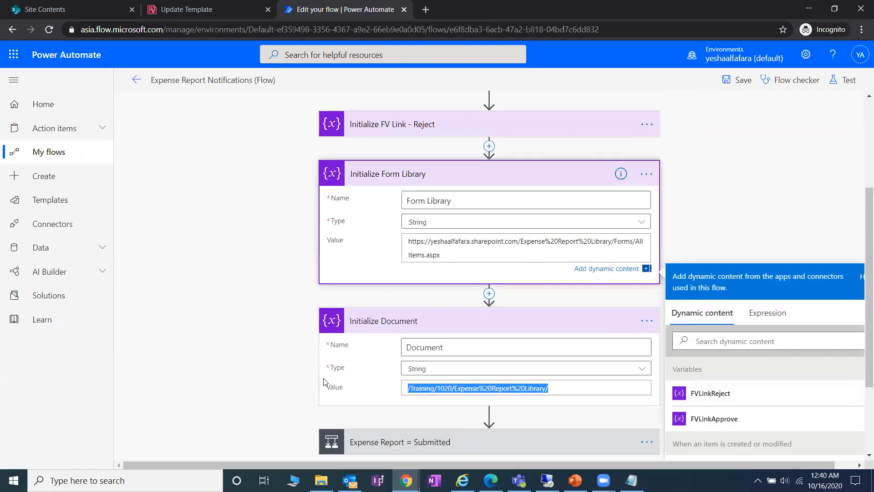
key(ctrl+v)
click(780, 265)
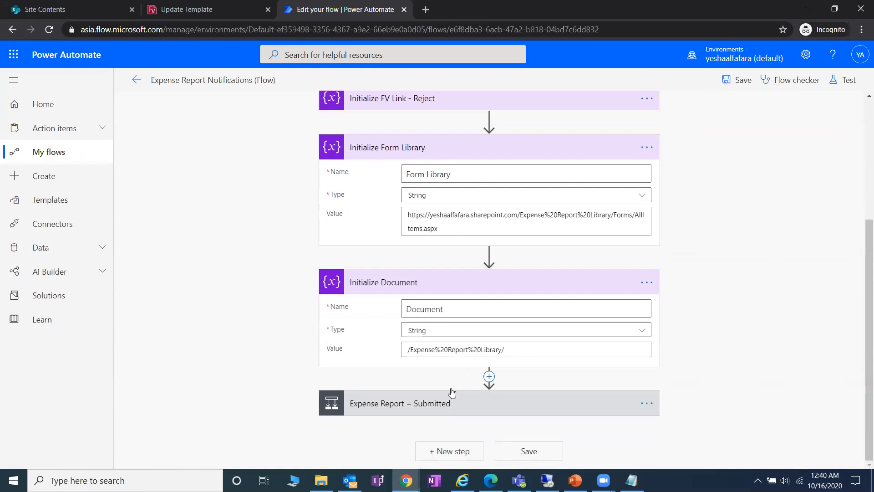
click(450, 398)
- Replace Set Approve Link's old base URL with the new FormsViewer URL copied from Notepad
scroll(452, 386, down, 5)
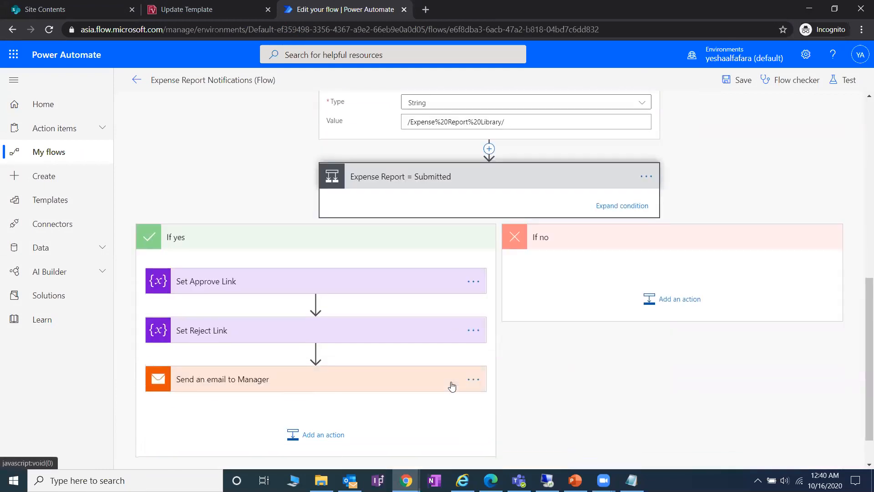
click(261, 292)
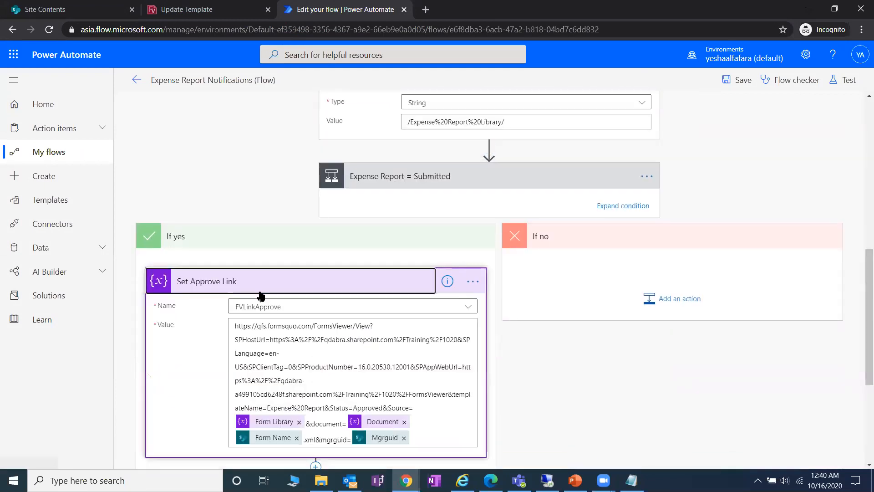
scroll(565, 366, down, 1)
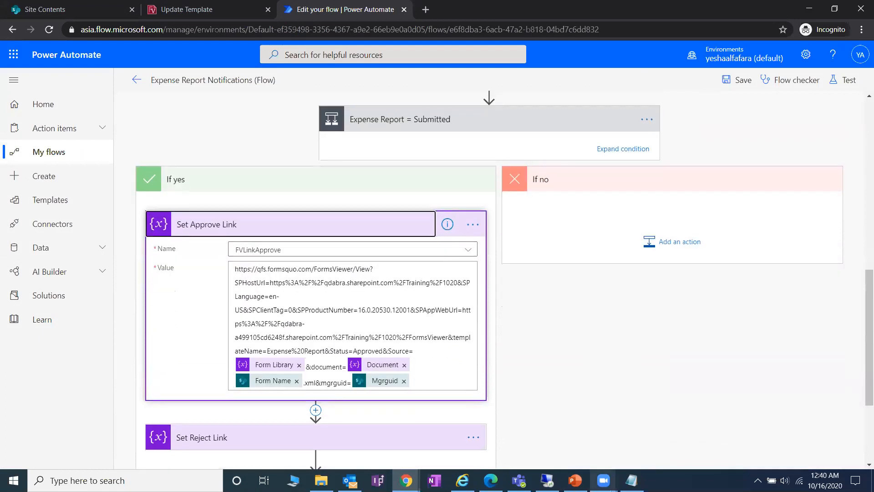
key(alt+Tab)
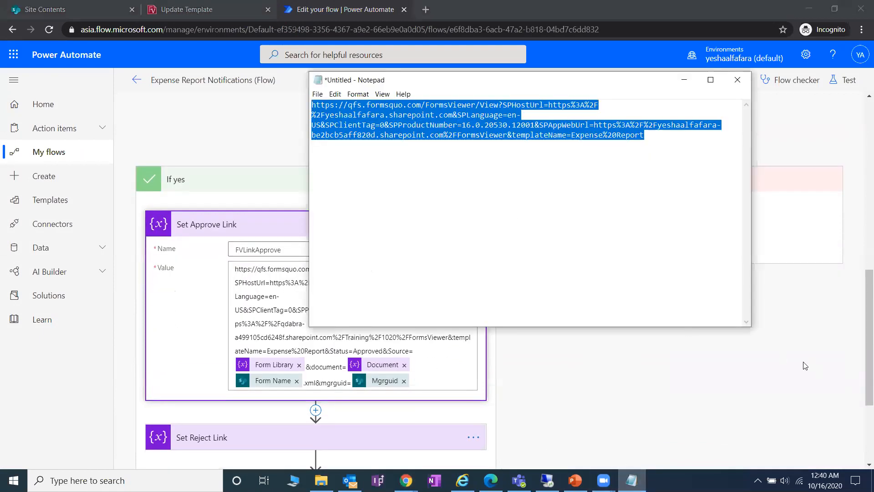
key(alt+Tab)
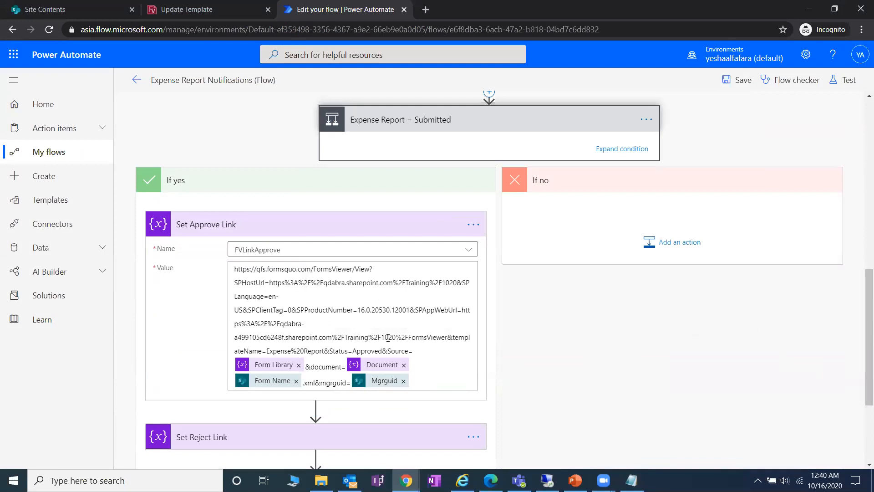
drag(323, 350, 209, 266)
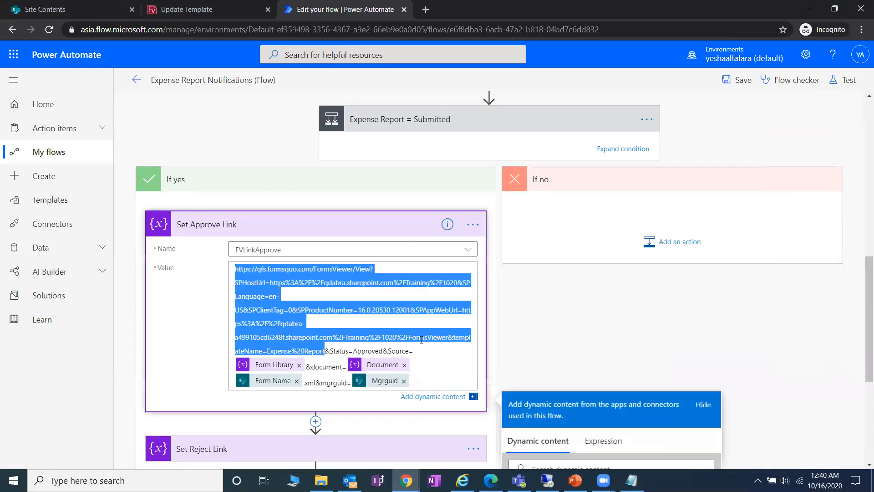
text(https://qfs.formsquo.com/FormsViewer/View?SPHostUrl=https%3A%2F%2Fyeshaalfafara.sharepoint.com&SPLanguage=en-US&SPClientTag=0&SPProductNumber=16.0.20530.12001&SPAppWebUrl=https%3A%2F%2Fyeshaalfafara-be2bcb5aff820d.sharepoint.com%2FFormsViewer&templateName=Expense%20Report)
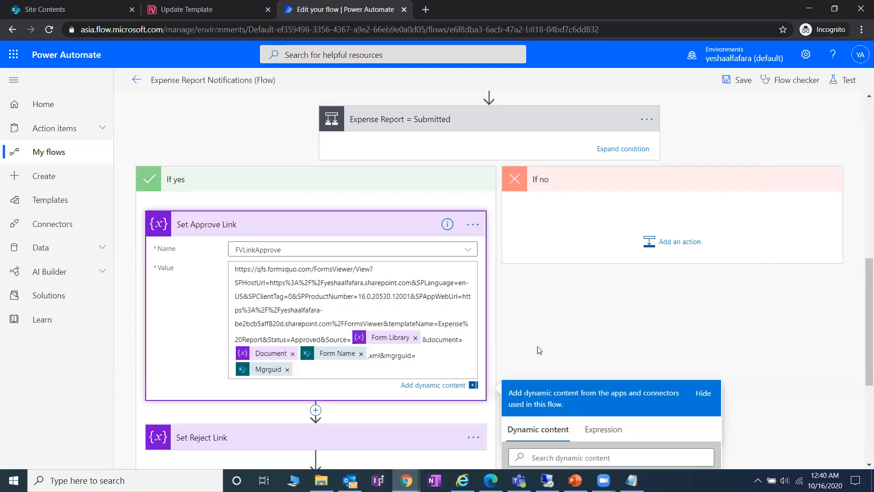
- Paste the same FormsViewer base URL into Set Reject Link, keeping its Rejected status part
scroll(351, 364, down, 3)
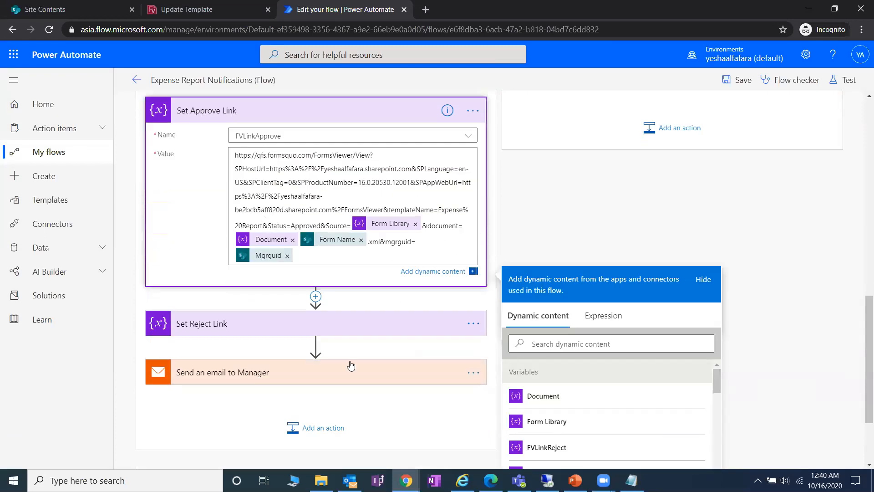
click(337, 337)
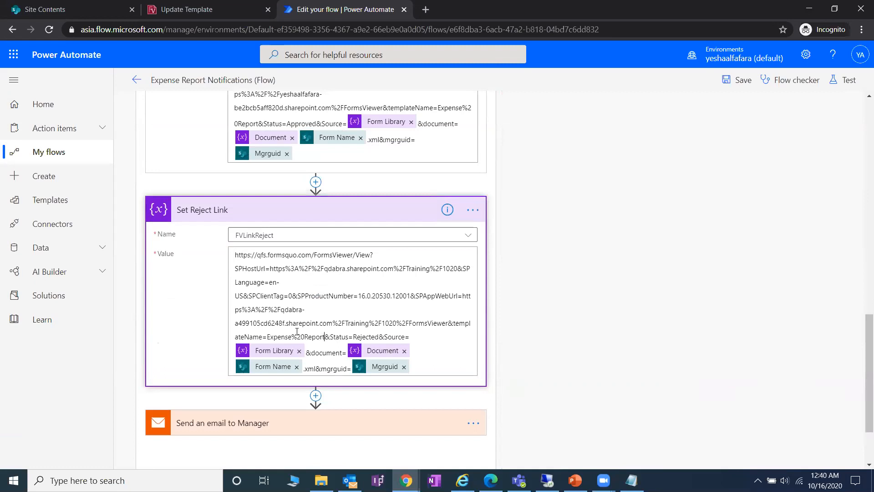
drag(324, 337, 205, 309)
drag(155, 250, 154, 250)
text(https://qfs.formsquo.com/FormsViewer/View?SPHostUrl=https%3A%2F%2Fyeshaalfafara.sharepoint.com&SPLanguage=en-US&SPClientTag=0&SPProductNumber=16.0.20530.12001&SPAppWebUrl=https%3A%2F%2Fyeshaalfafara-be2bcb5aff820d.sharepoint.com%2FFormsViewer&templateName=Expense%20Report)
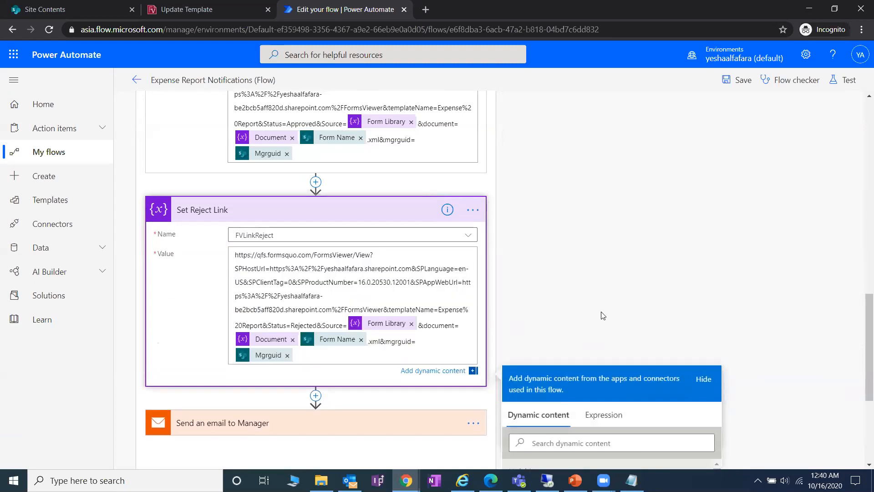
click(601, 314)
scroll(509, 373, down, 1)
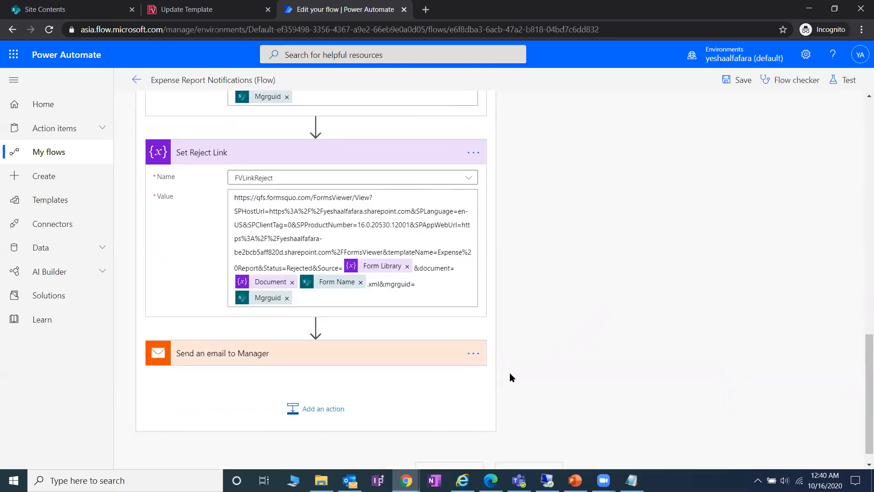
scroll(507, 370, up, 4)
scroll(508, 369, down, 3)
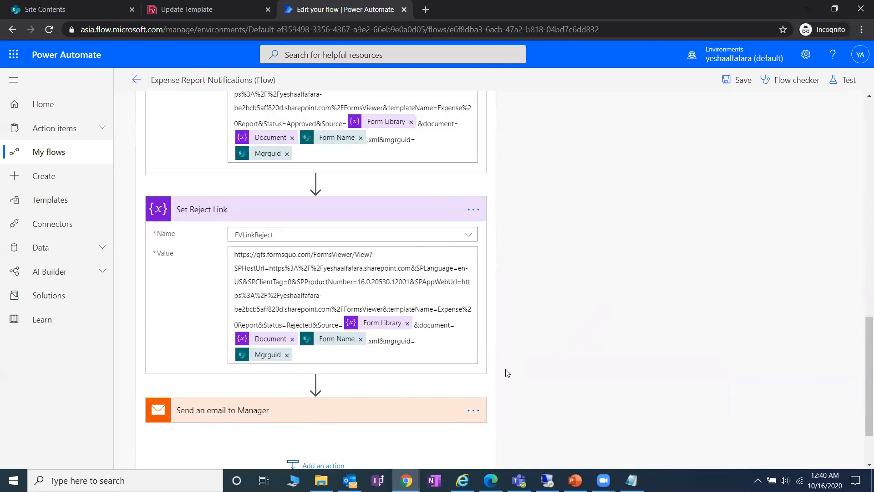
click(376, 410)
scroll(496, 352, down, 4)
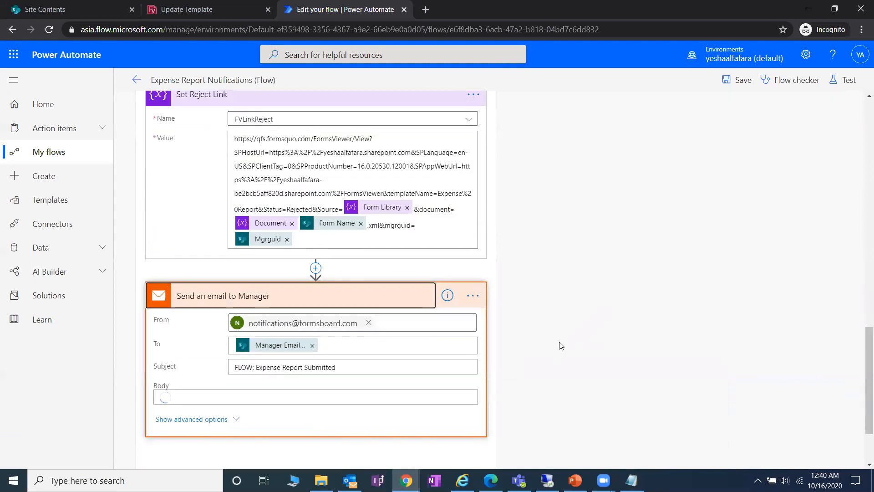
scroll(560, 346, up, 8)
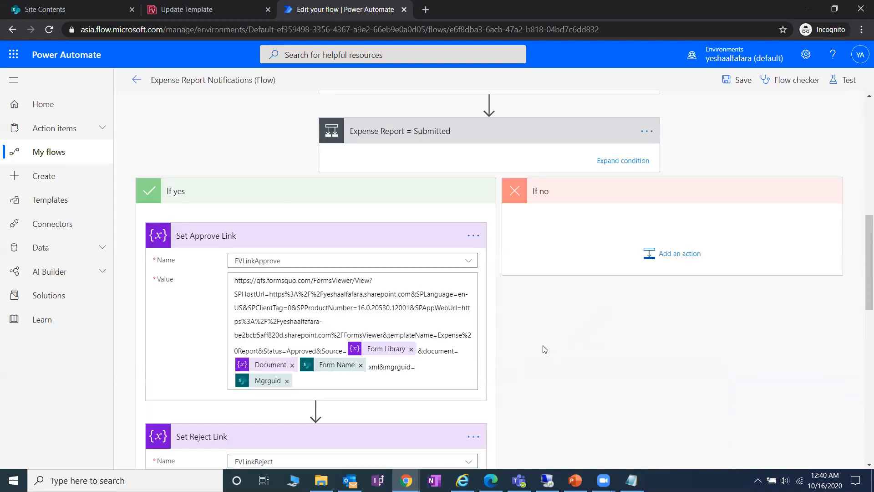
- Collapse the edited link and variable cards, save the Expense Report Notifications flow, and return to its details page
scroll(455, 364, down, 1)
click(388, 381)
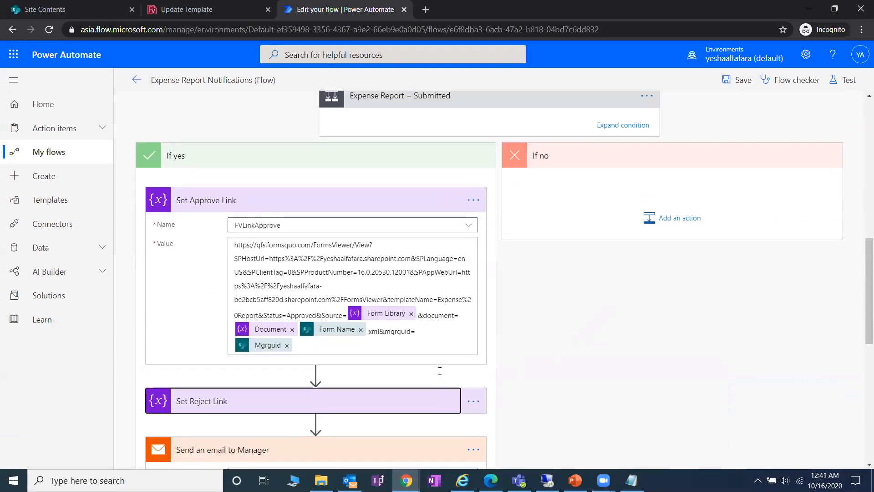
scroll(443, 319, up, 2)
click(448, 308)
scroll(477, 308, up, 7)
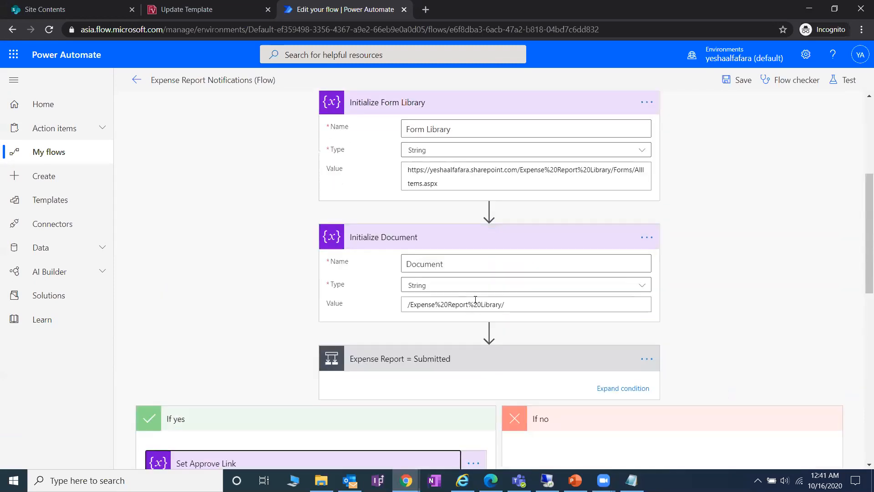
click(504, 280)
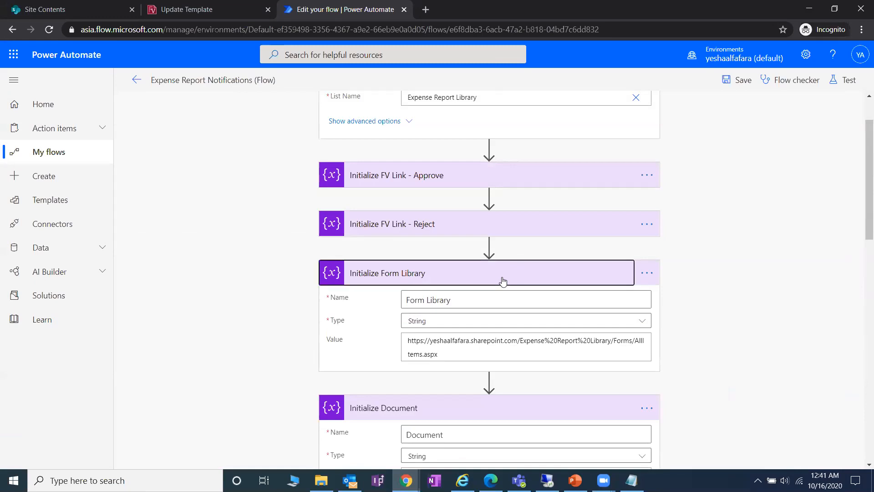
click(572, 322)
scroll(569, 317, up, 2)
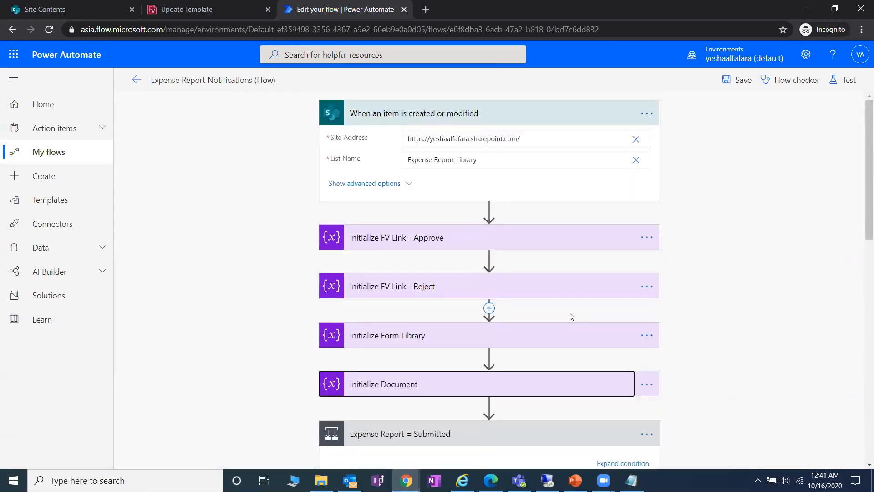
click(741, 82)
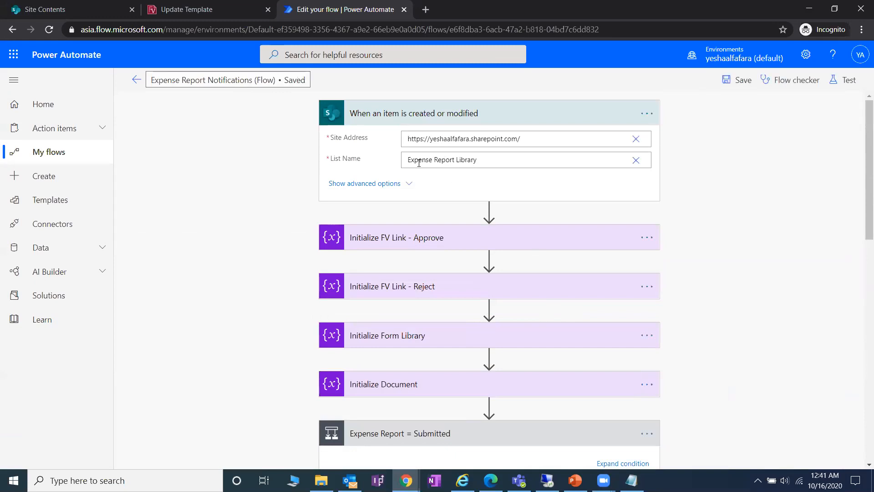
click(137, 81)
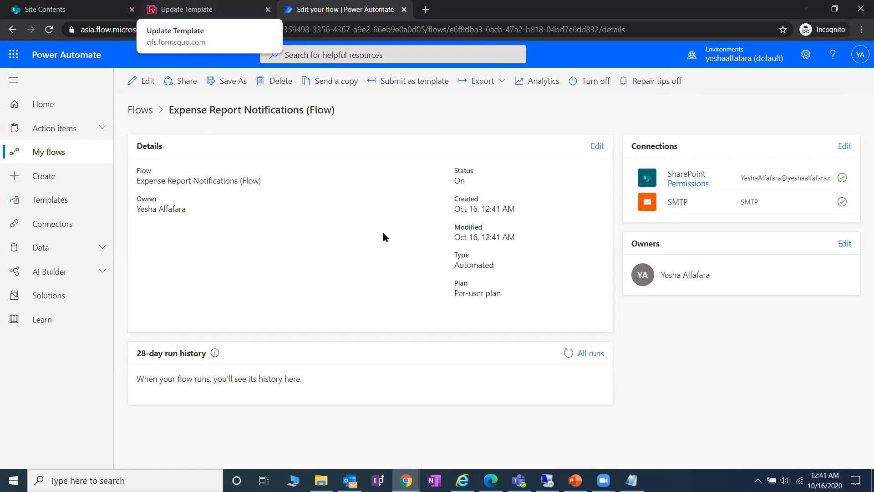
- Switch to the lab guide PDF and scroll to page 14, 'Test the form'
key(alt+Tab)
scroll(535, 321, down, 10)
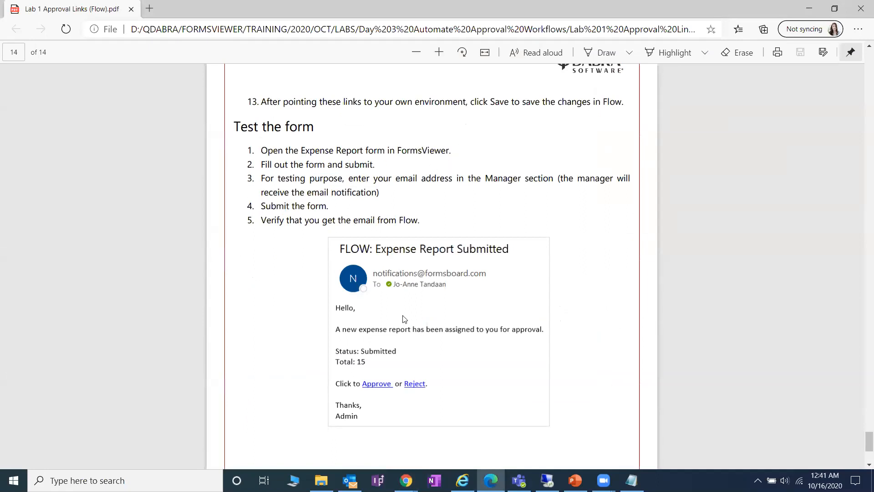
- Open the newest FLOW: Expense Report Submitted email in FormsBoard, review its Approve/Reject links, then close it
scroll(495, 403, down, 2)
click(349, 480)
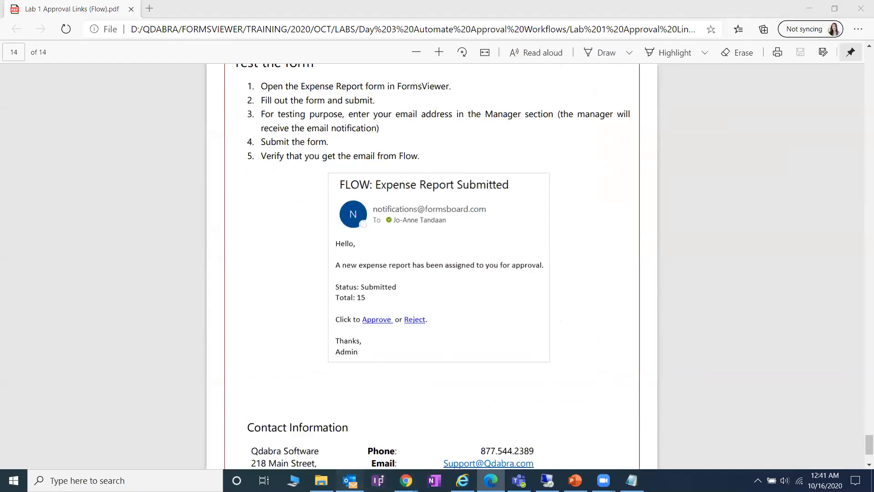
click(330, 173)
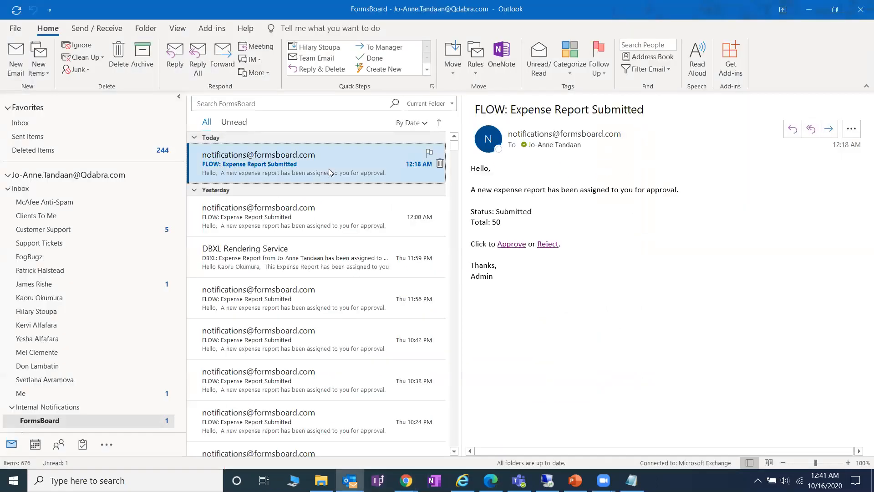
double_click(330, 173)
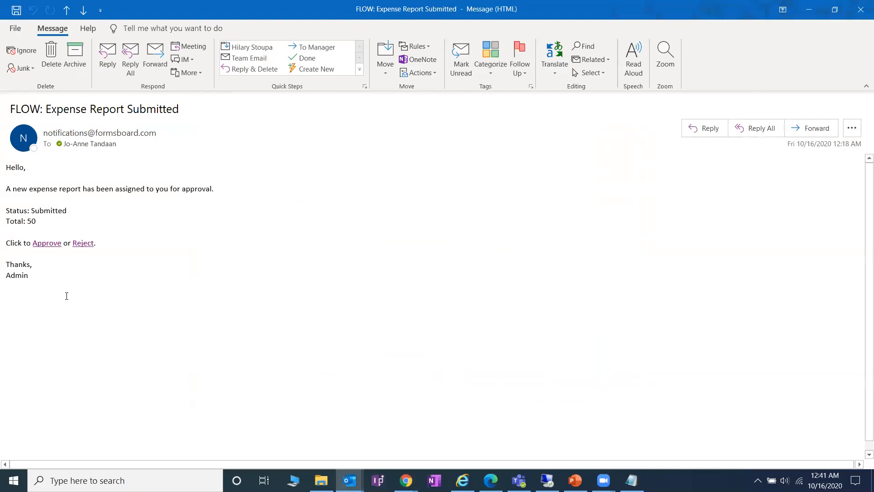
key(ctrl+a)
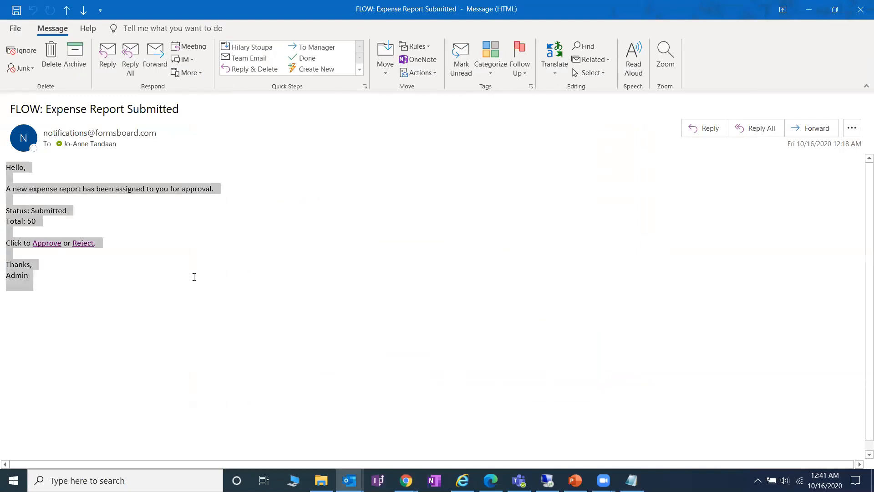
click(194, 276)
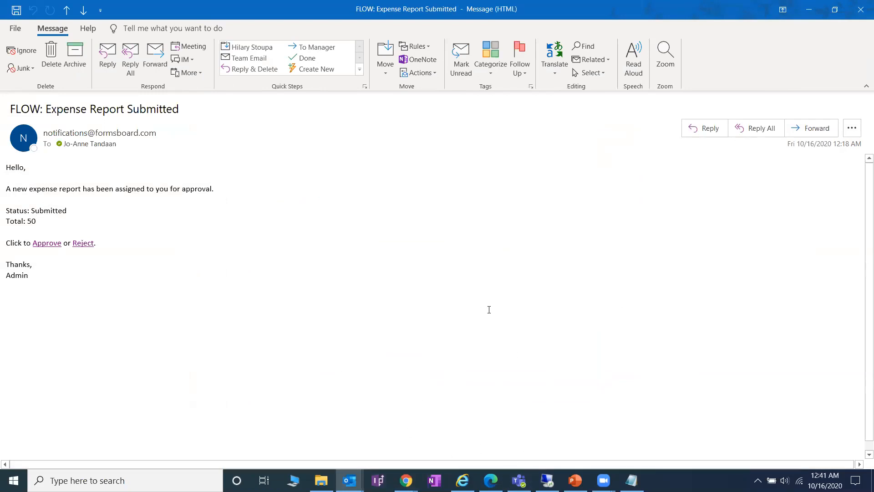
key(ctrl+u)
click(860, 11)
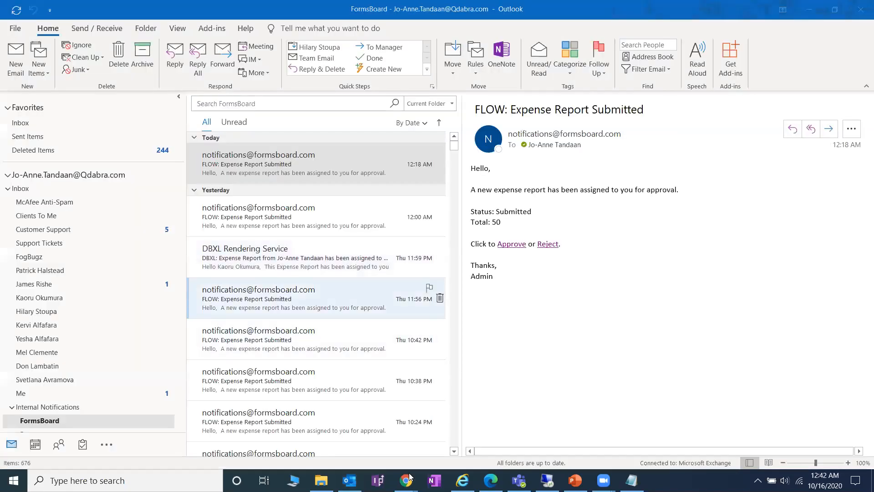
- Open the FormsViewer main page from Chrome's FV1020 bookmark folder
mouse_move(406, 481)
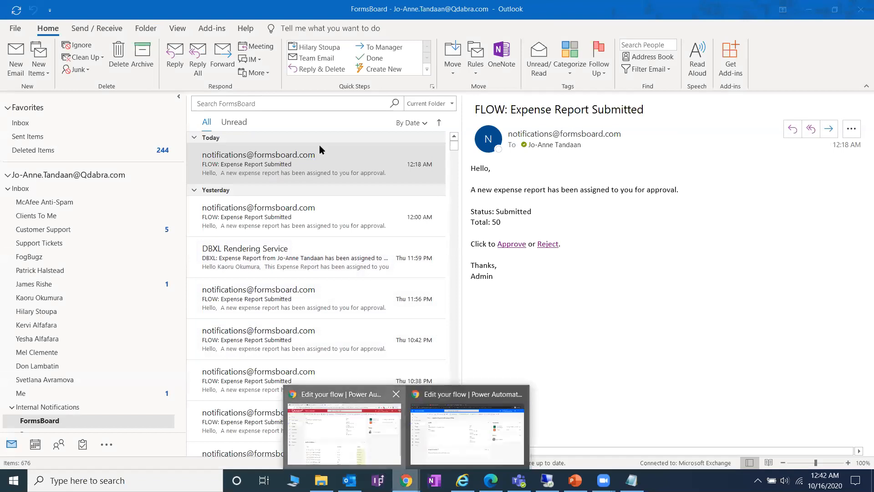
click(380, 469)
click(194, 12)
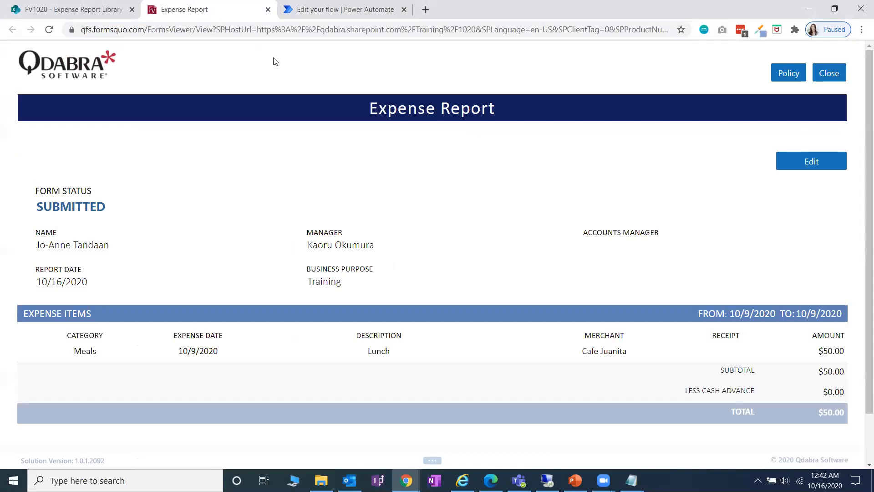
key(ctrl+shift+b)
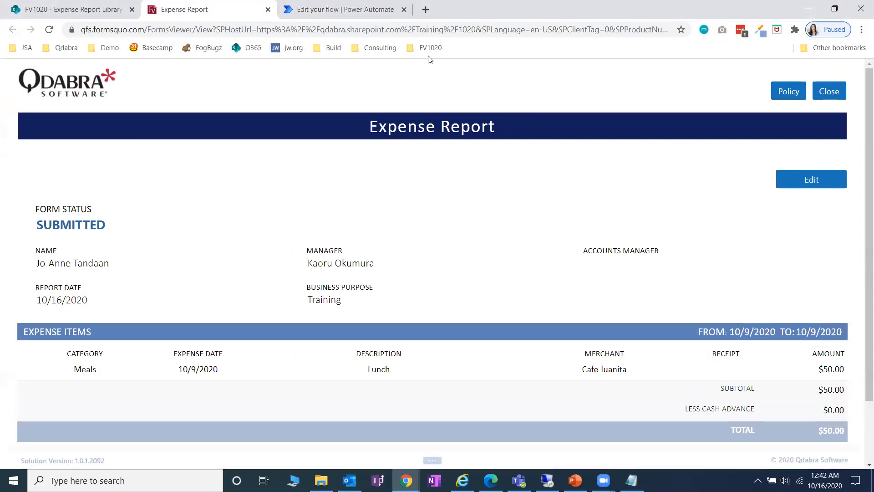
click(428, 48)
click(431, 77)
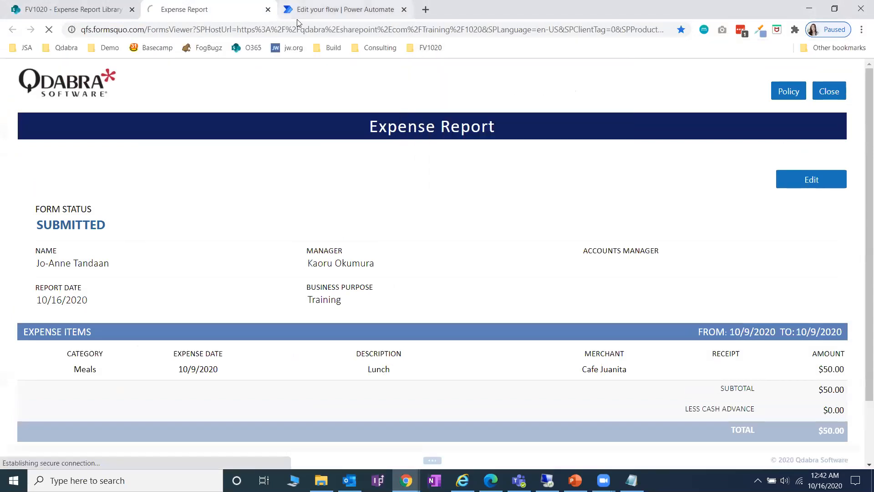
- Close the Power Automate tab and expand the Training Day 3 and MAIN template groups
click(297, 20)
drag(298, 13, 201, 16)
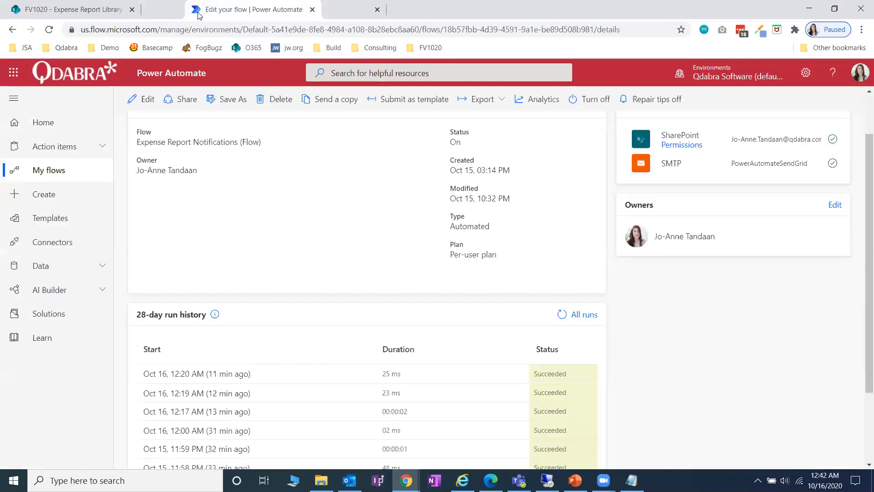
click(268, 10)
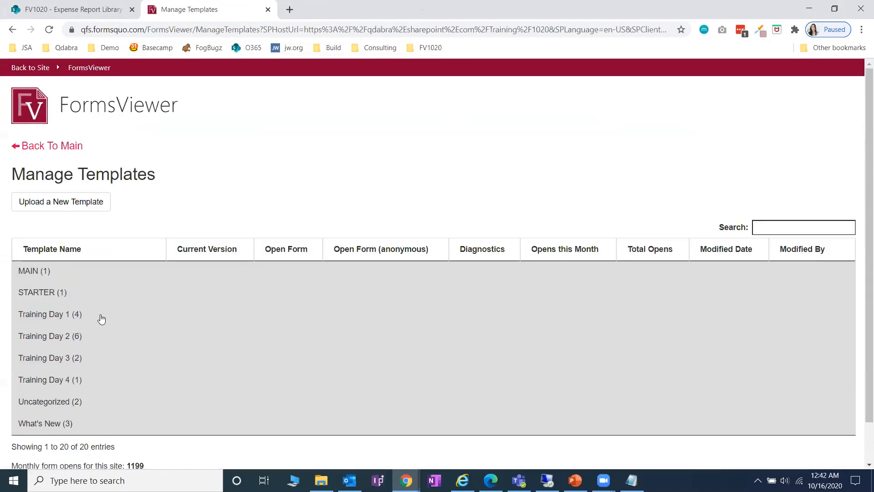
click(77, 358)
scroll(197, 332, down, 1)
scroll(199, 332, up, 1)
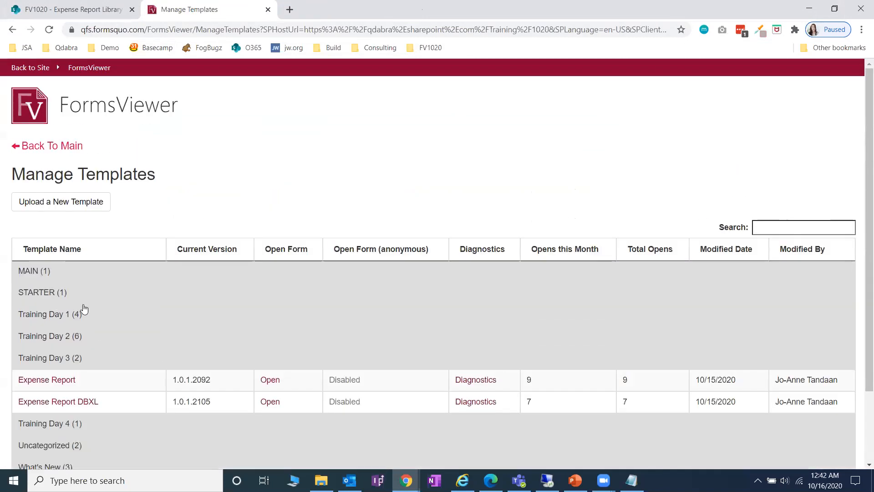
click(54, 277)
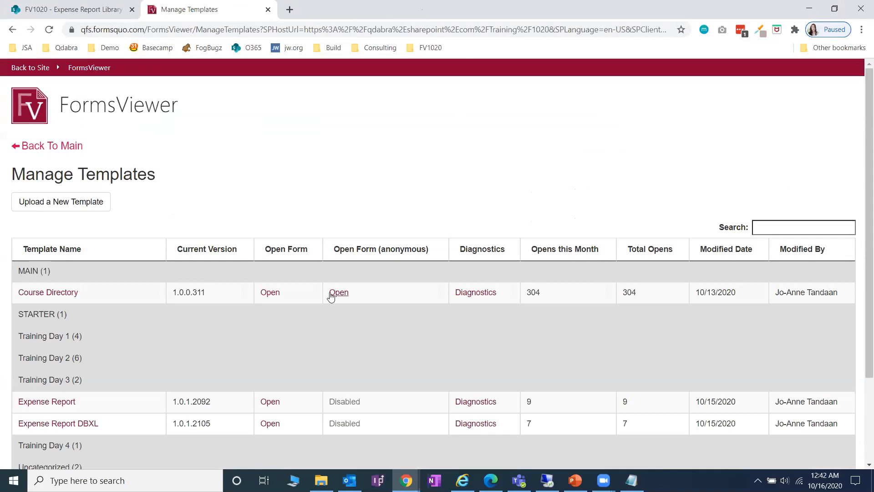
- Open Course Directory and read the Day 3 Lab 2 - Approval Links (DBXL) description, then close it
click(270, 293)
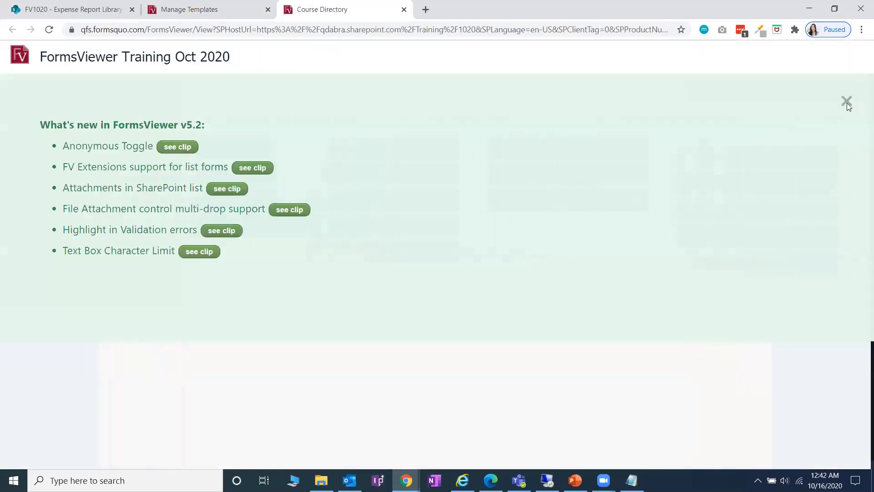
click(846, 101)
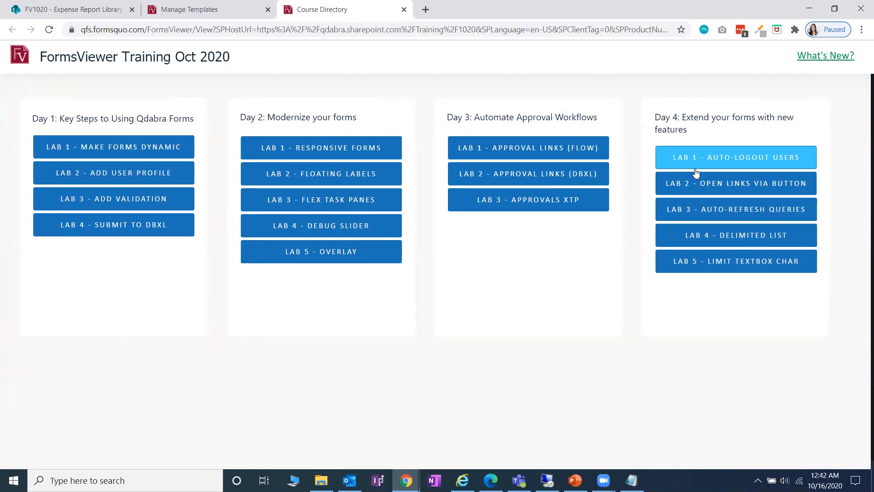
click(561, 181)
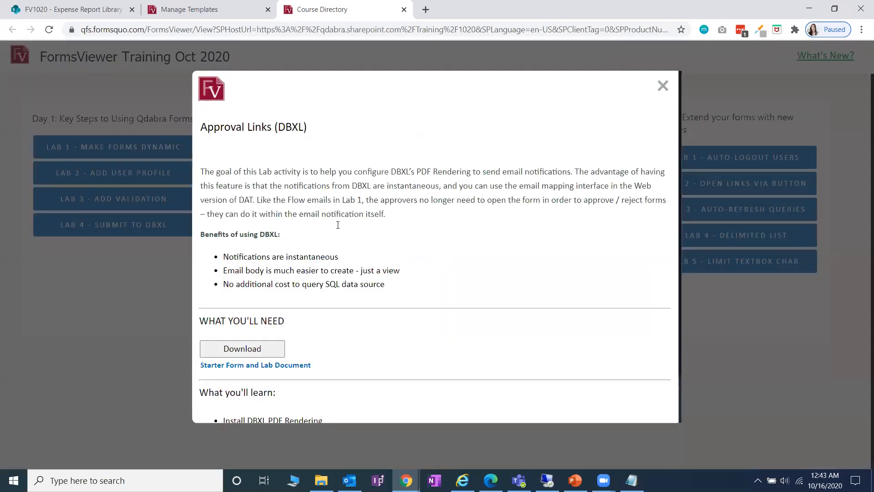
scroll(334, 224, down, 2)
scroll(334, 224, up, 2)
scroll(315, 208, down, 1)
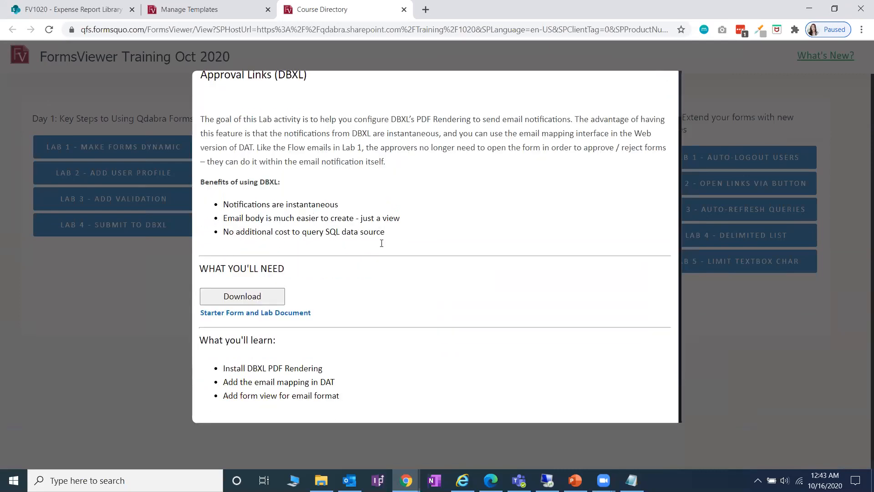
scroll(381, 243, up, 1)
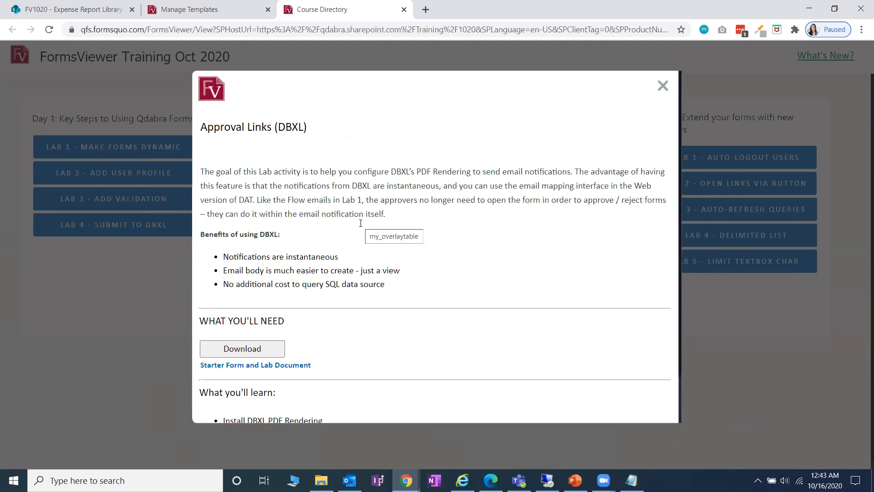
scroll(381, 235, down, 1)
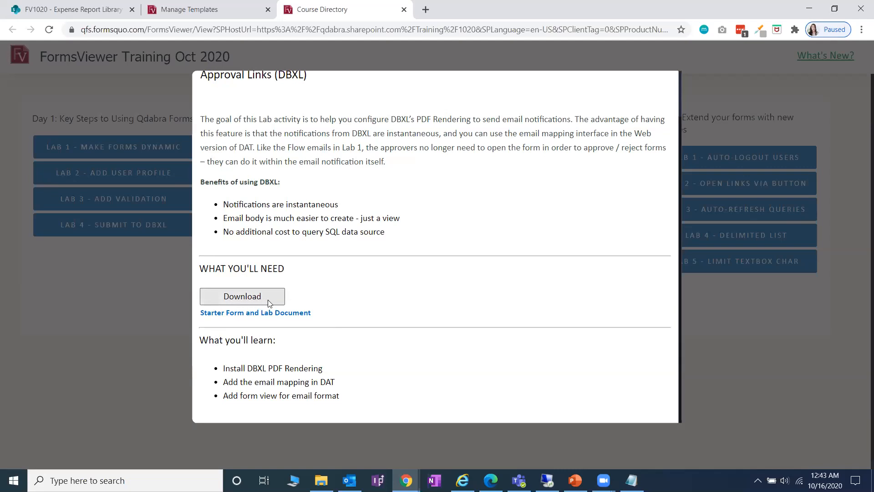
scroll(334, 277, up, 1)
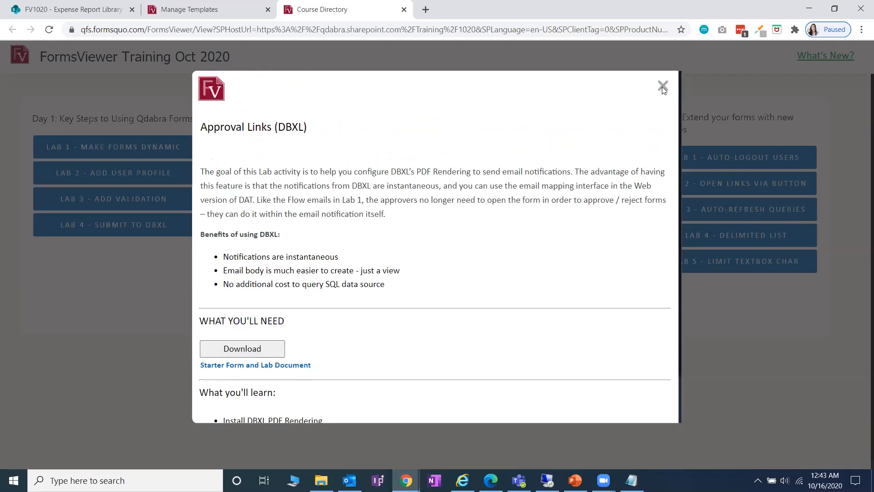
click(662, 85)
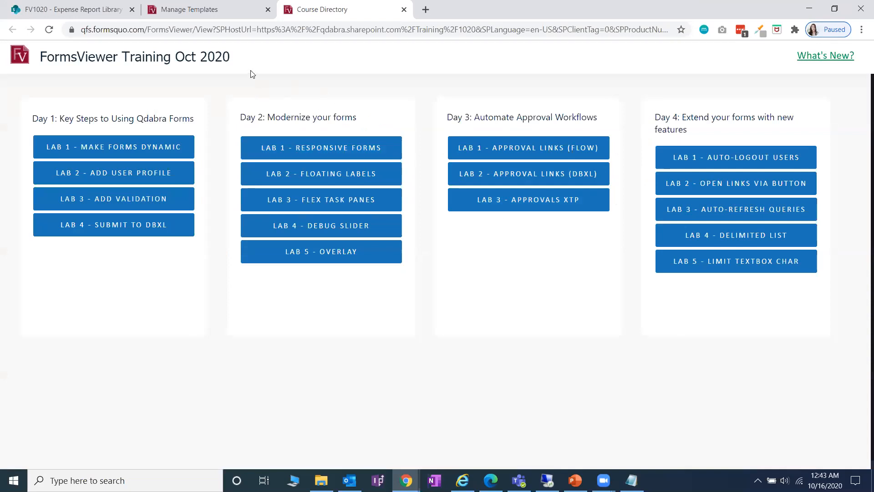
click(321, 480)
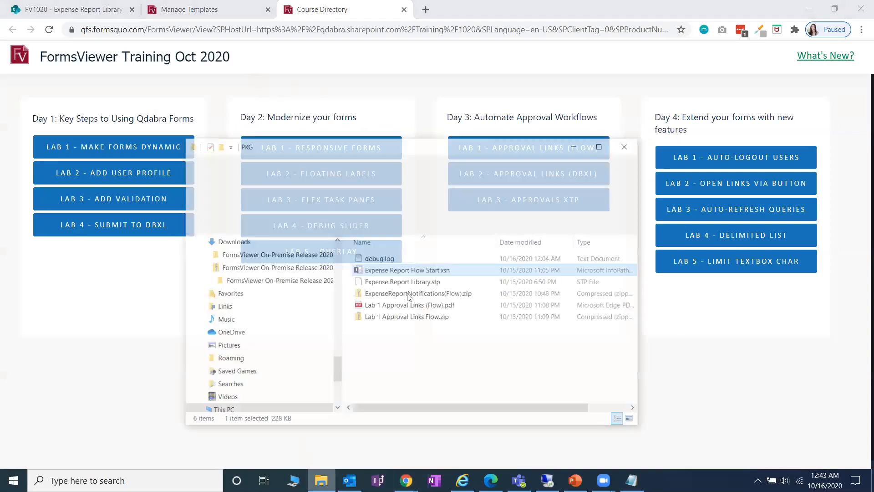
- Browse to the Lab 2 Approval Links DBXL PKG folder and open Lab 2 Approval Links (DBXL).pdf
scroll(273, 289, up, 10)
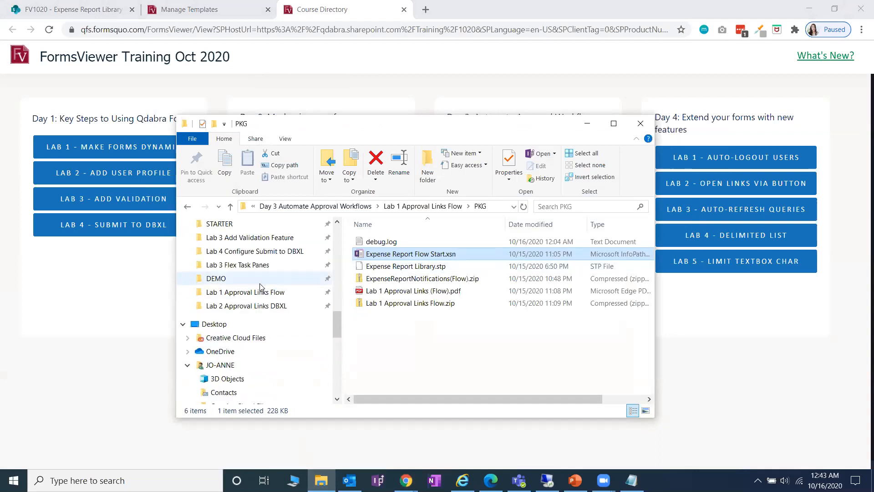
click(255, 305)
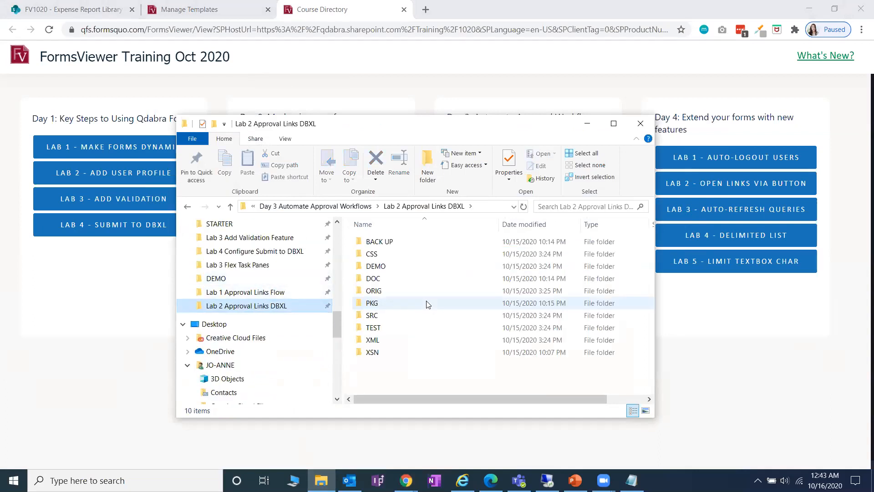
mouse_move(428, 305)
double_click(394, 304)
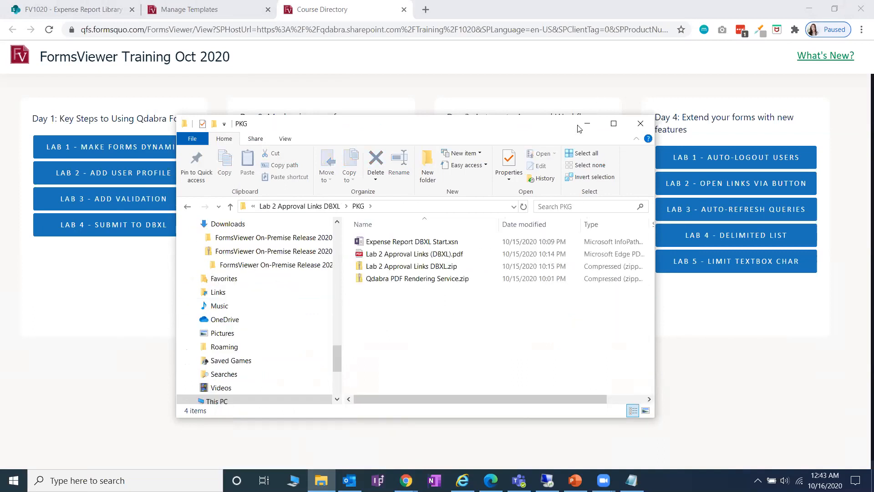
drag(510, 125, 401, 103)
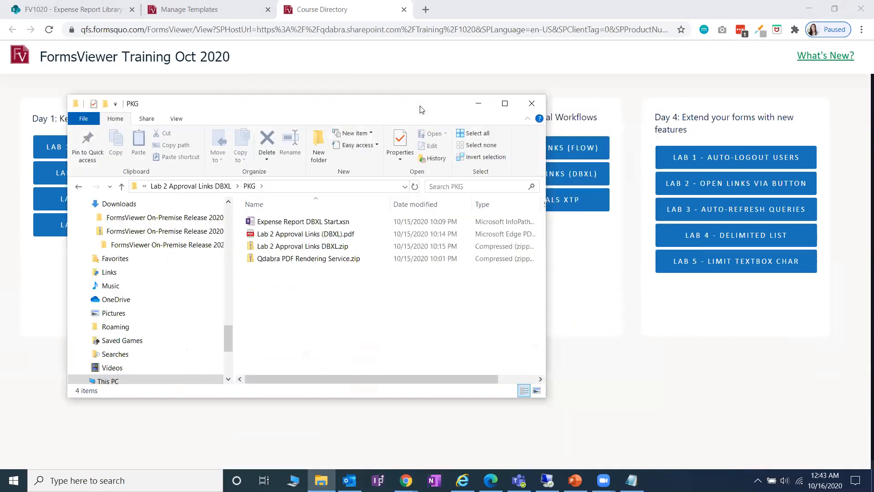
click(333, 223)
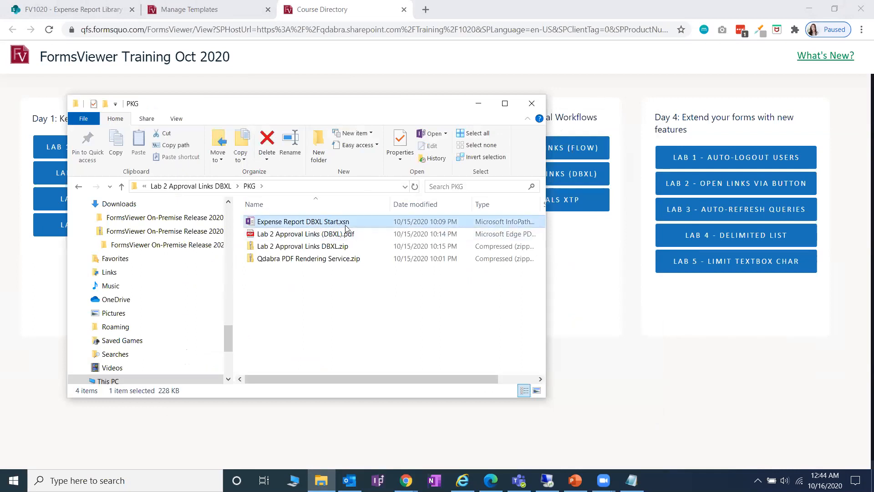
click(346, 235)
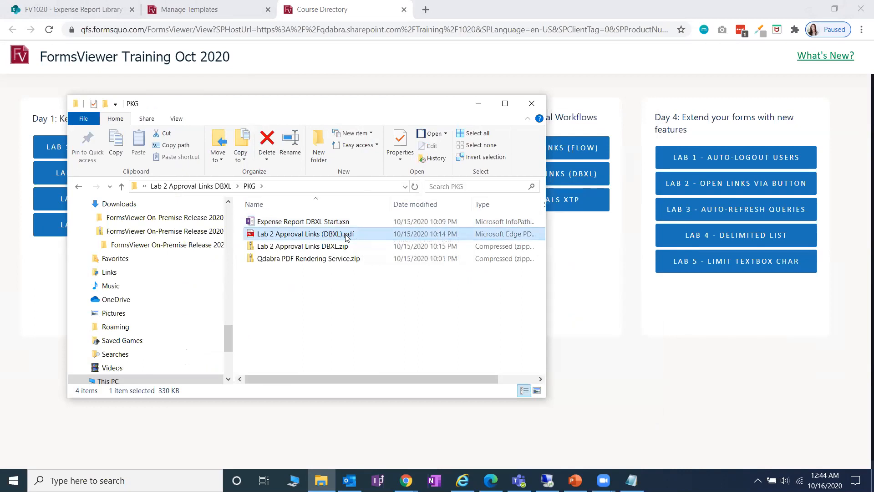
click(338, 261)
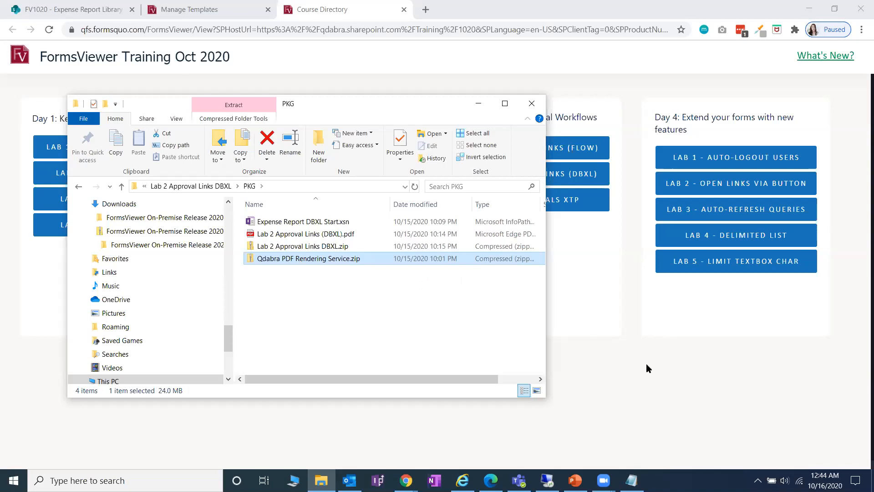
double_click(305, 233)
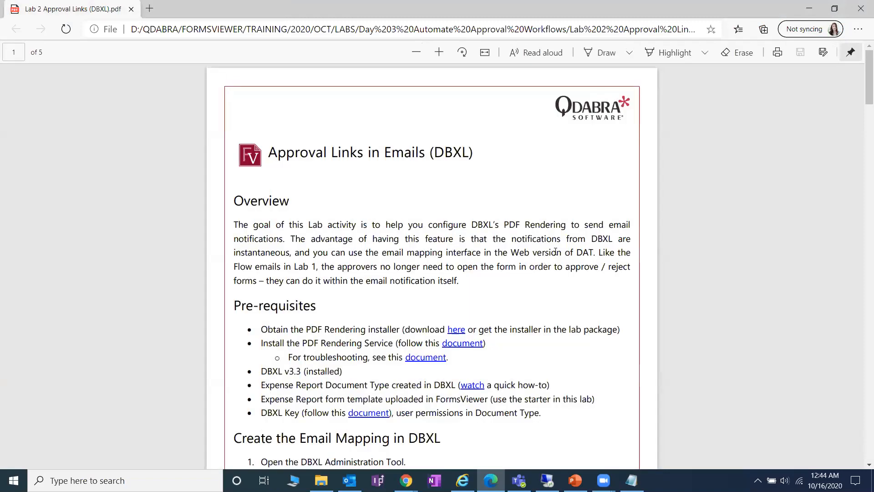
- Scroll the guide to Pre-requisites and Create the Email Mapping in DBXL, marking the DBXL v3.3 line
scroll(555, 252, down, 2)
scroll(555, 251, down, 2)
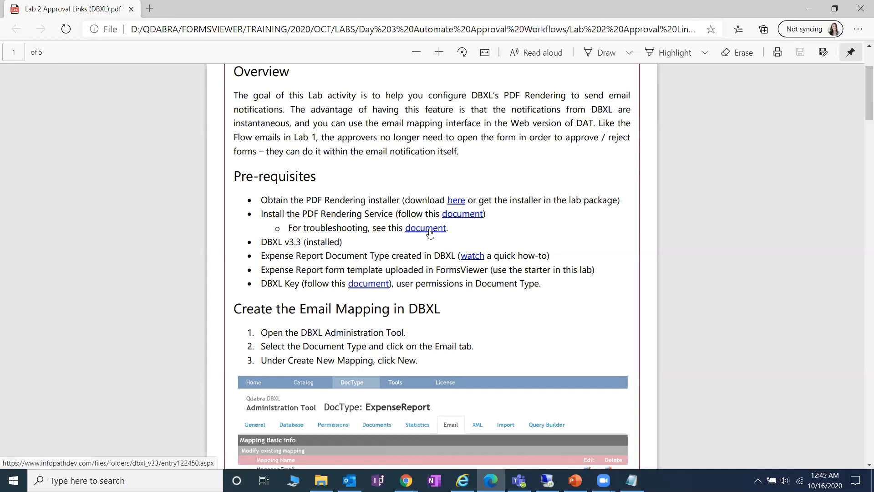
scroll(384, 245, up, 2)
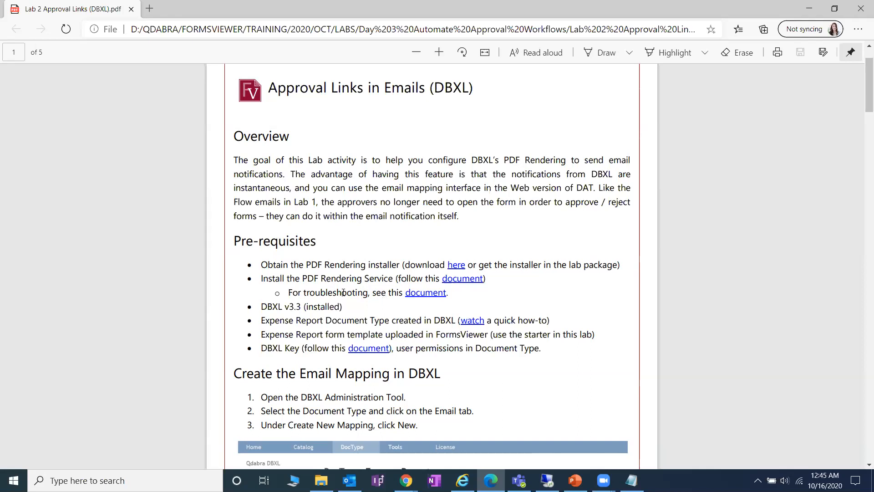
scroll(348, 295, down, 2)
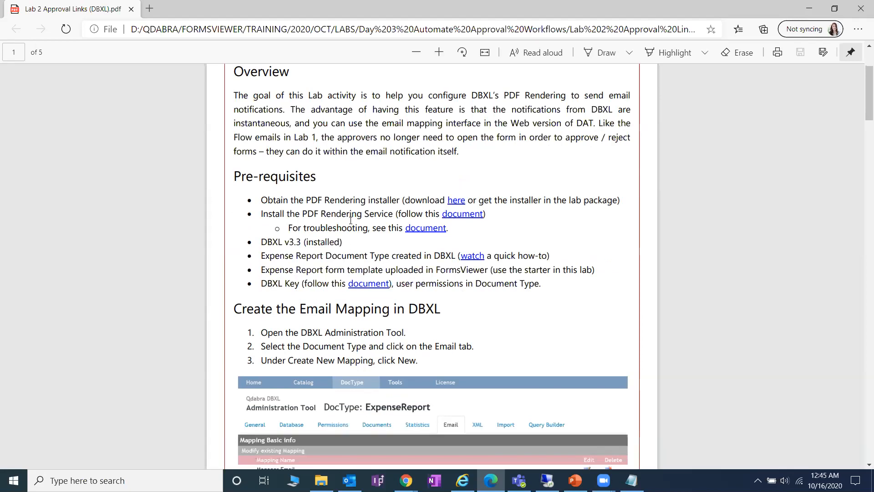
scroll(361, 247, down, 2)
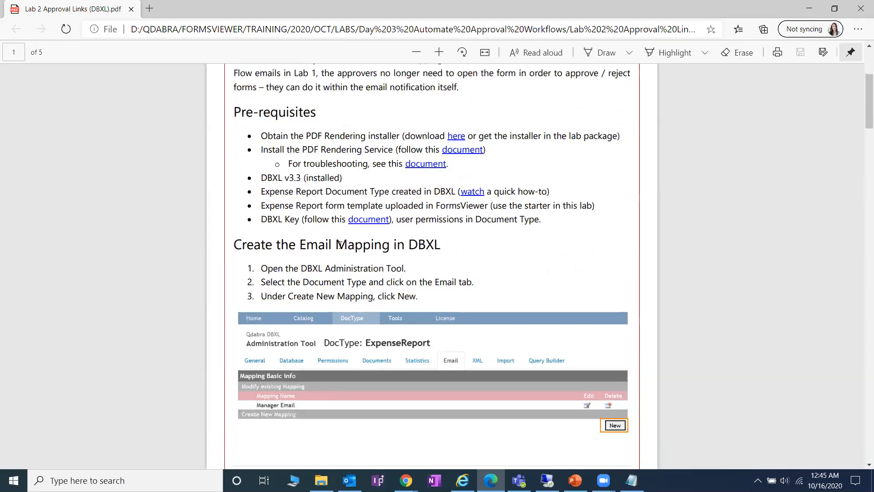
drag(263, 178, 329, 187)
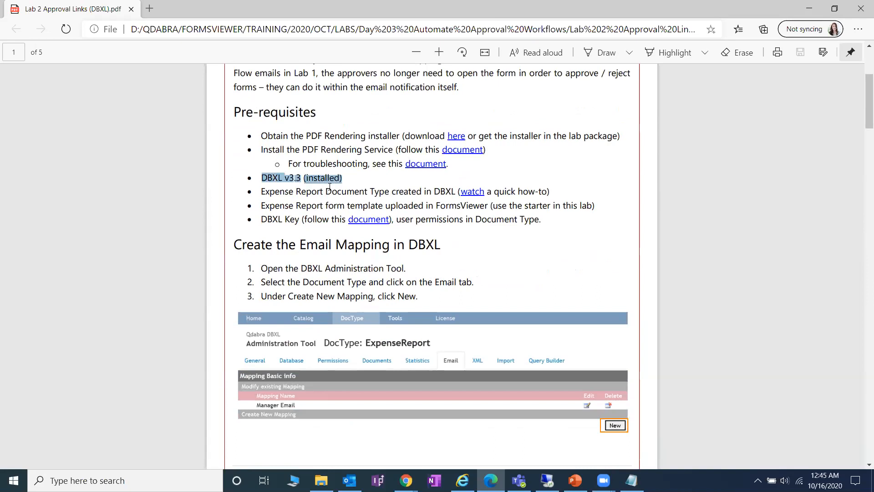
click(323, 189)
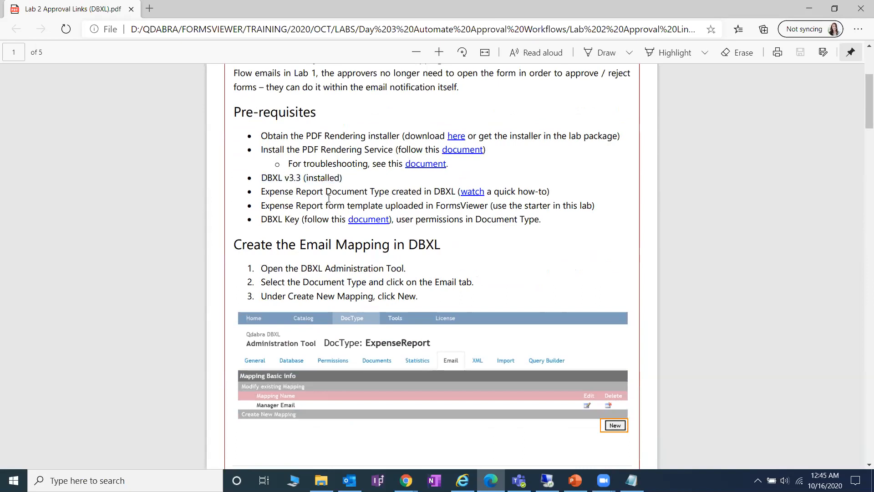
scroll(329, 198, up, 2)
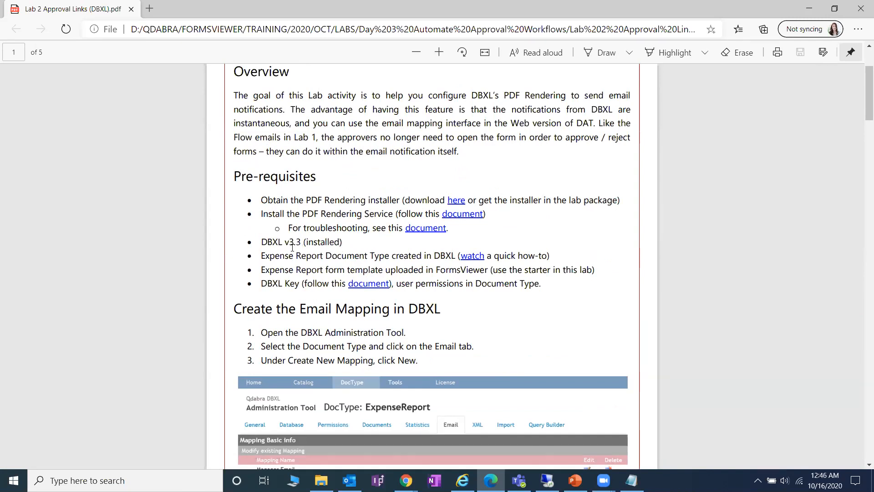
double_click(330, 243)
scroll(443, 213, down, 2)
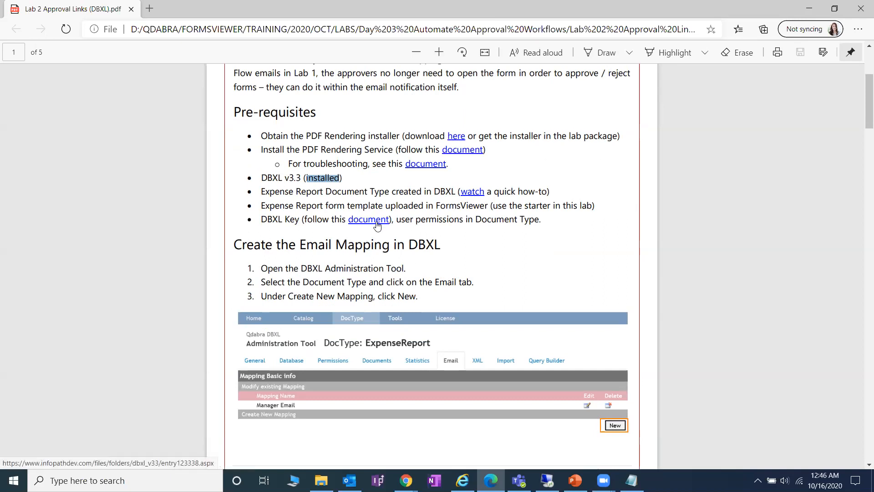
scroll(383, 223, up, 1)
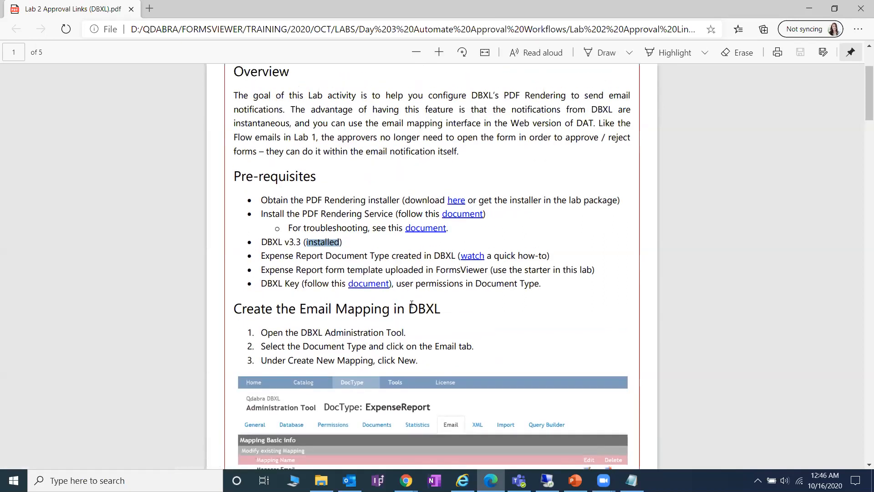
click(480, 257)
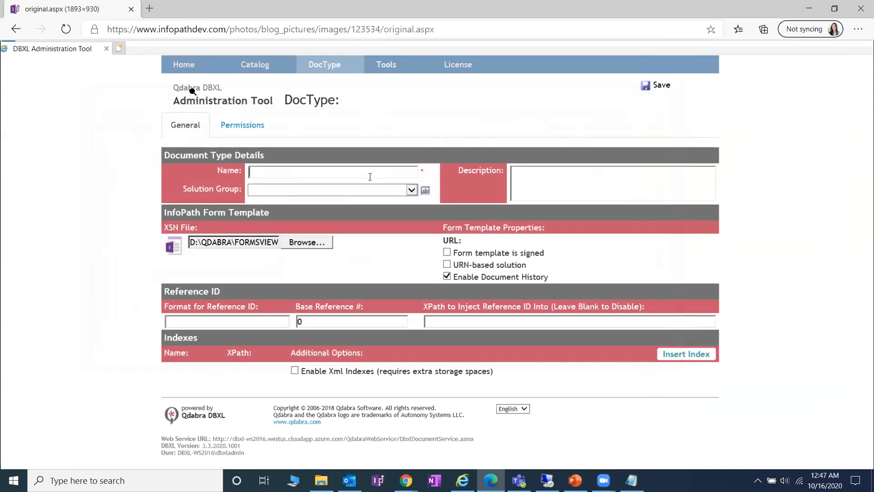
click(16, 30)
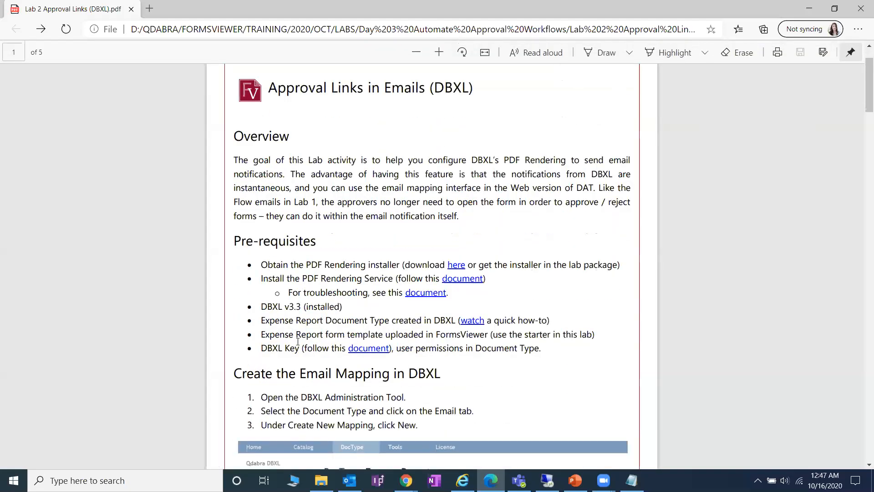
scroll(298, 342, down, 1)
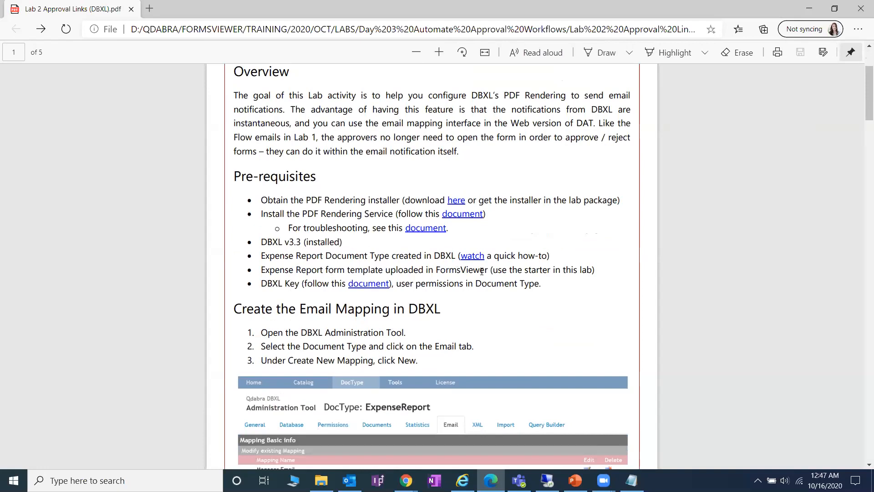
scroll(323, 219, down, 1)
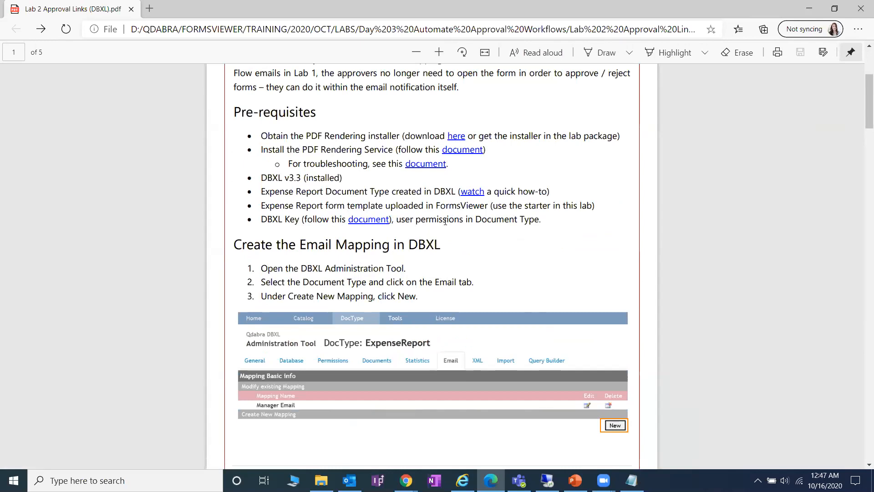
scroll(481, 209, down, 1)
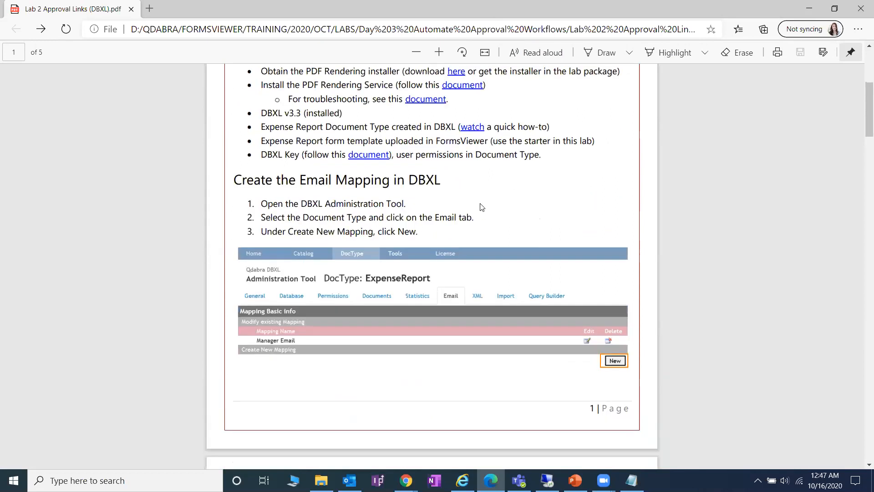
scroll(524, 230, down, 1)
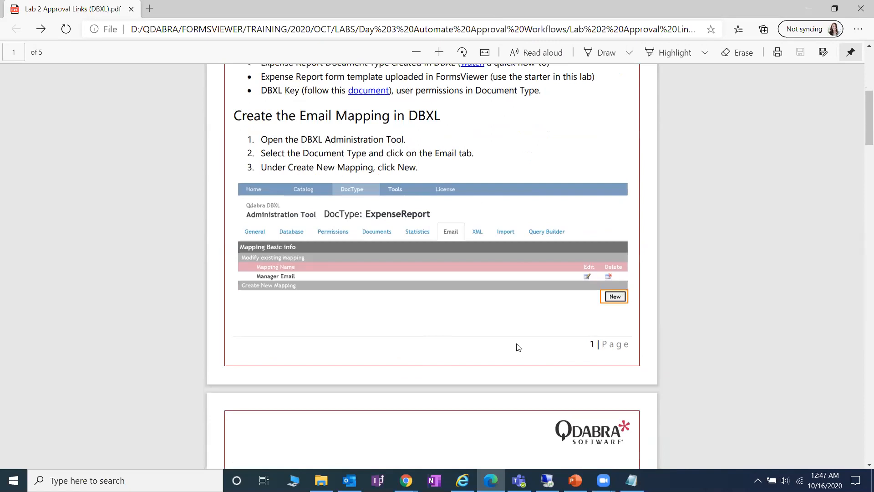
mouse_move(406, 480)
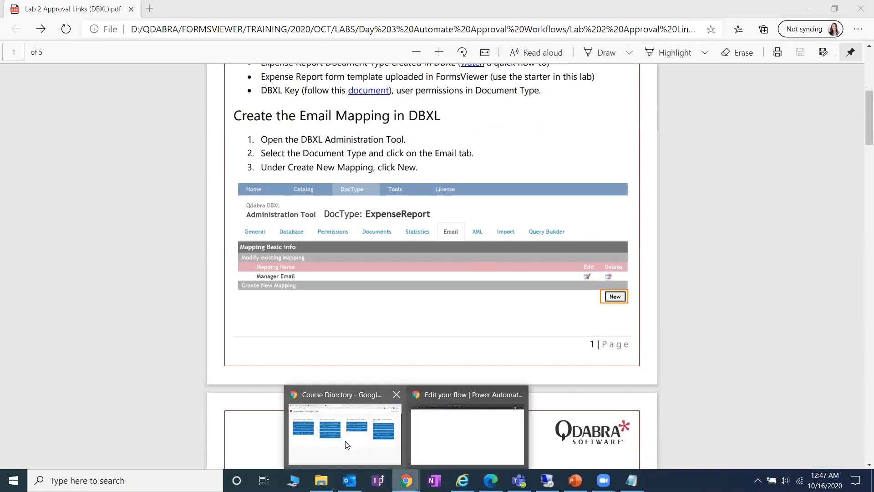
click(348, 444)
- Open a new Expense Report DBXL form from Manage Templates and reload its page
click(159, 5)
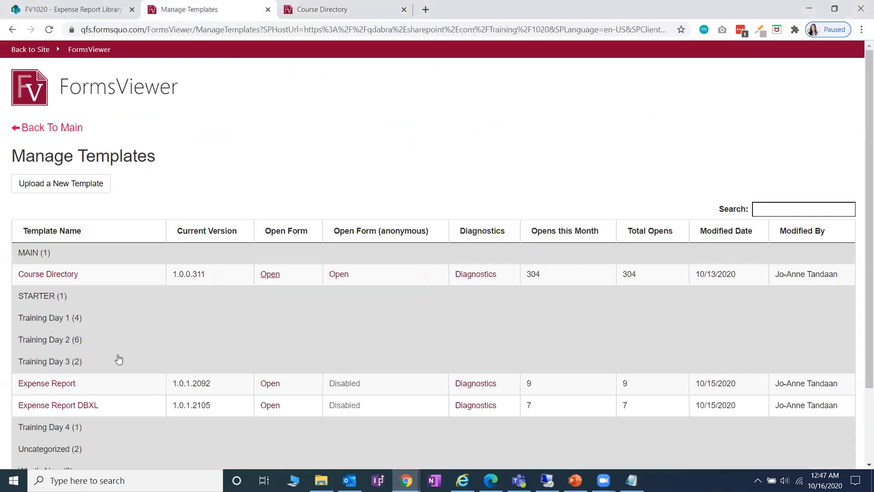
scroll(117, 357, down, 1)
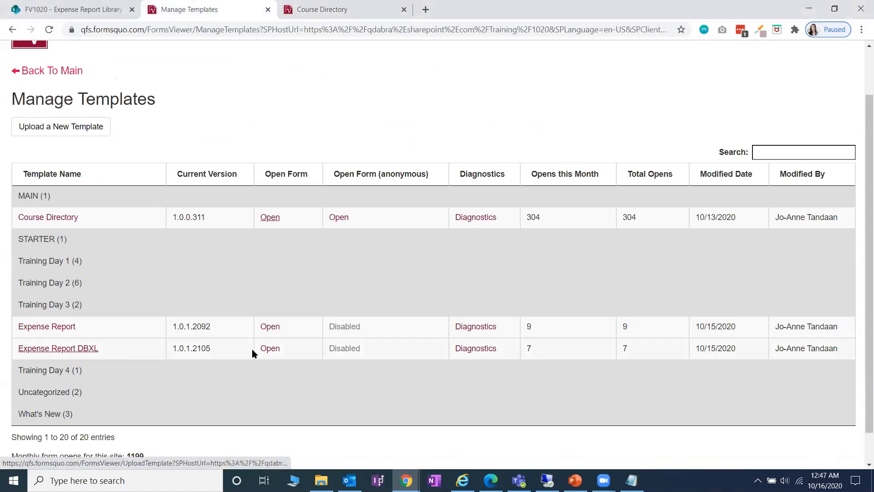
click(266, 352)
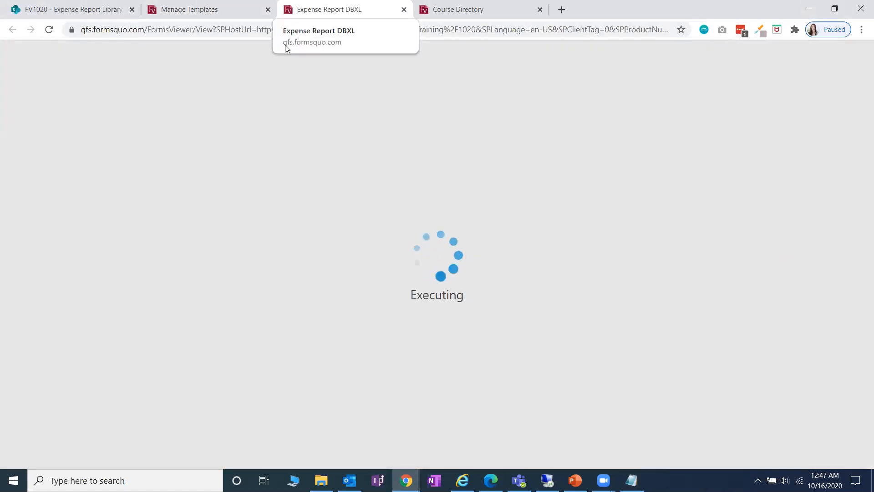
click(50, 30)
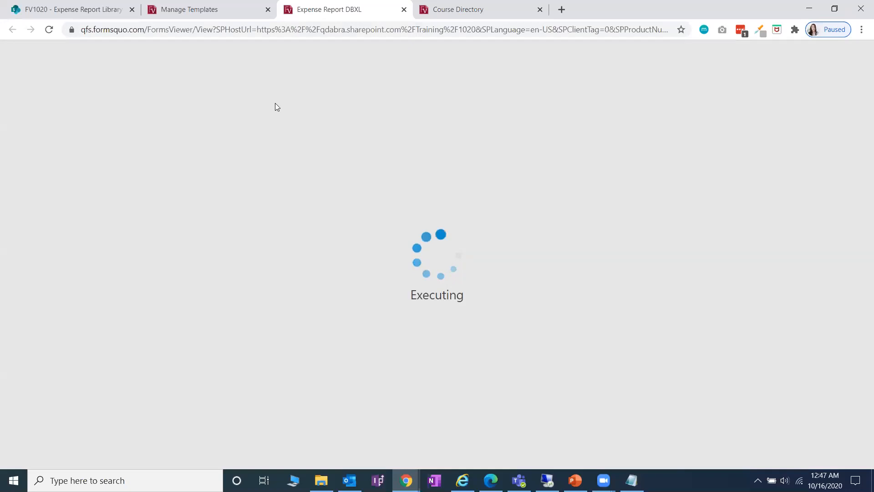
- Delete both old expense reports from the SharePoint Expense Report Library
click(71, 10)
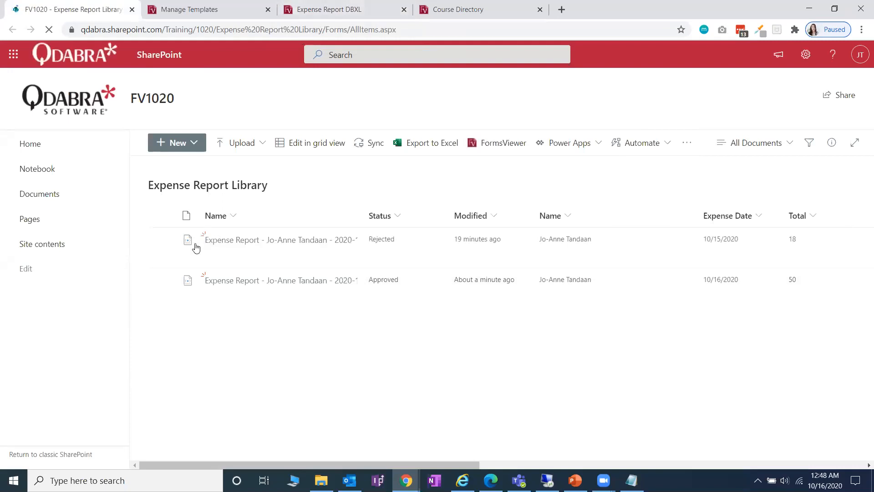
click(163, 284)
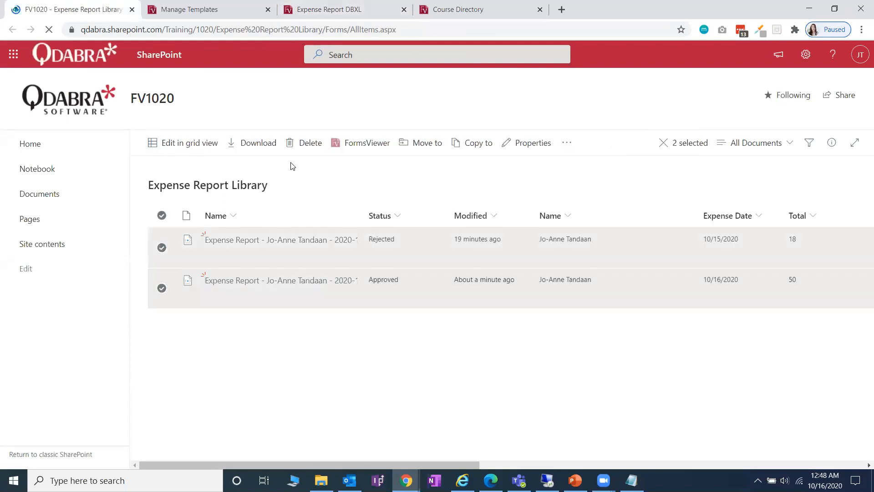
key(Delete)
click(433, 286)
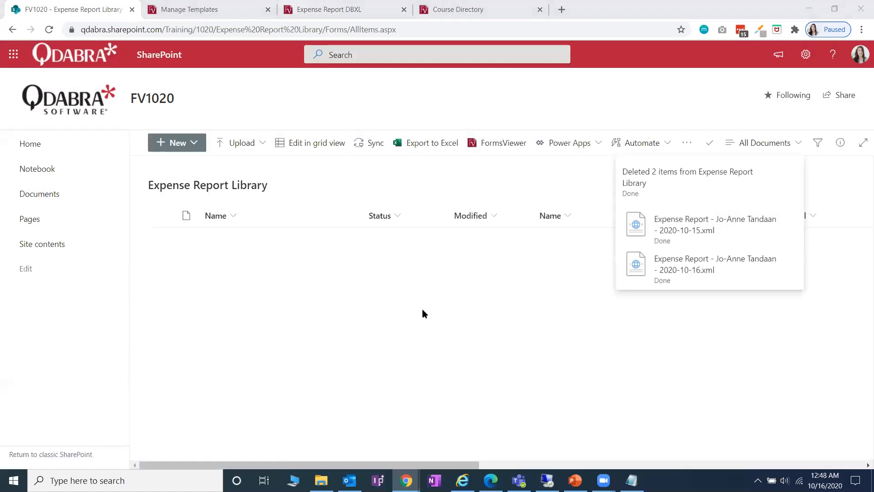
click(318, 9)
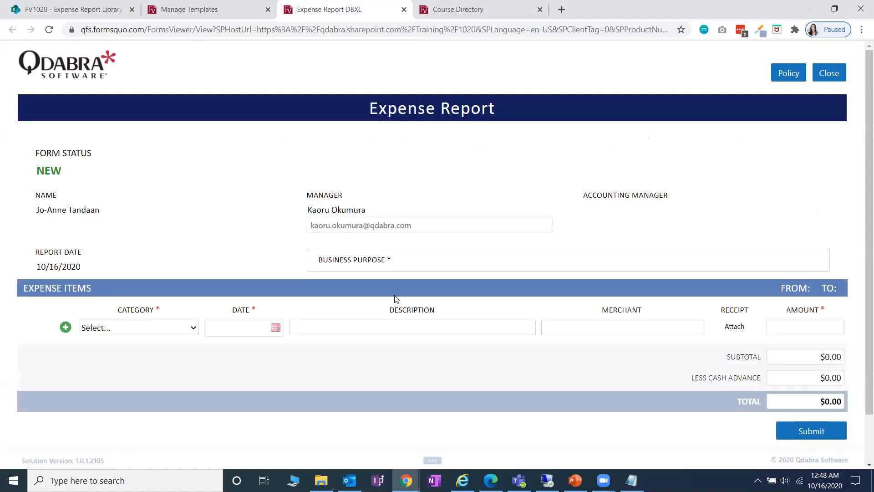
- Change the user-name part of the manager's e-mail and enter Training as the business purpose
drag(294, 226, 215, 225)
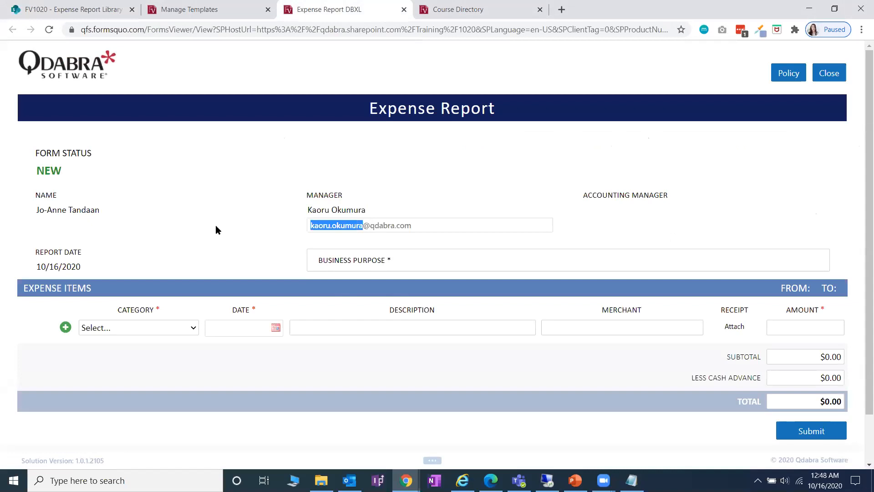
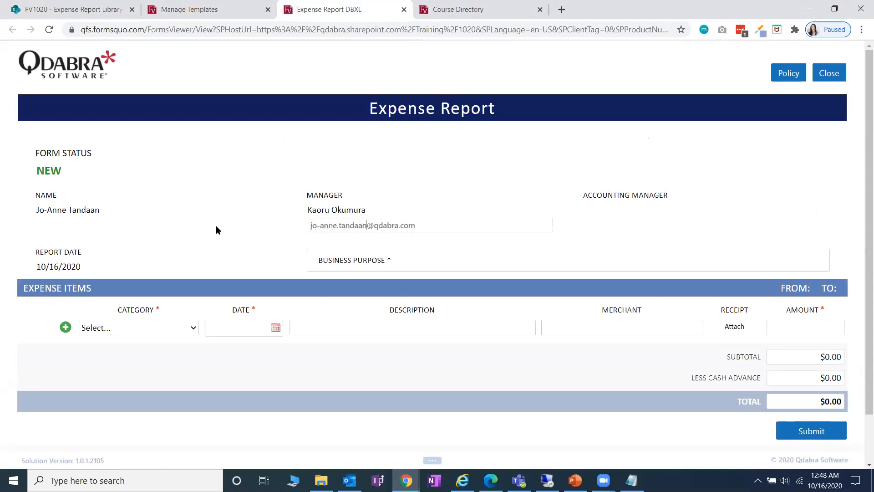
click(356, 261)
text(Tran)
text(ining)
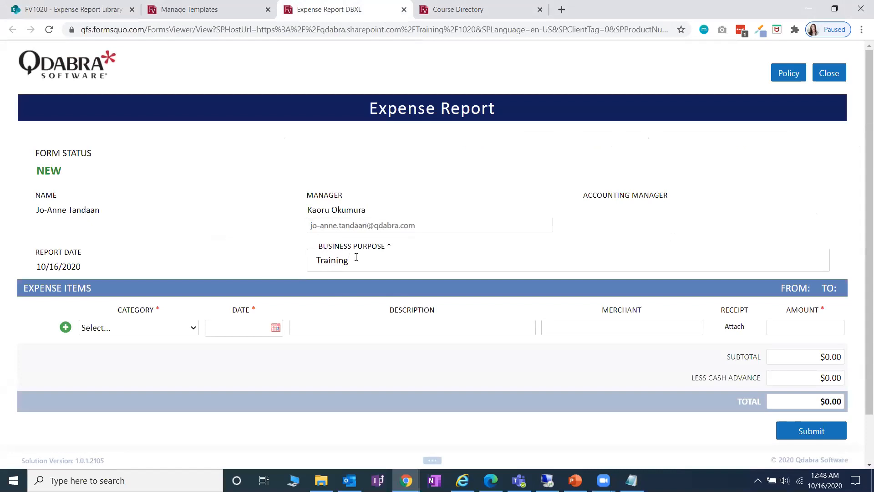
- Add a $50 Meals lunch at Cafe Juanita dated 10/9/2020 and submit the report
click(177, 328)
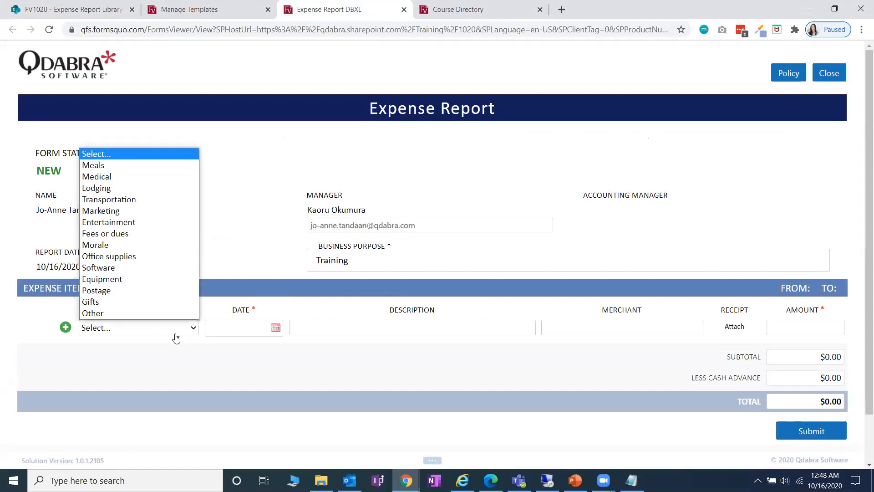
click(132, 165)
click(275, 327)
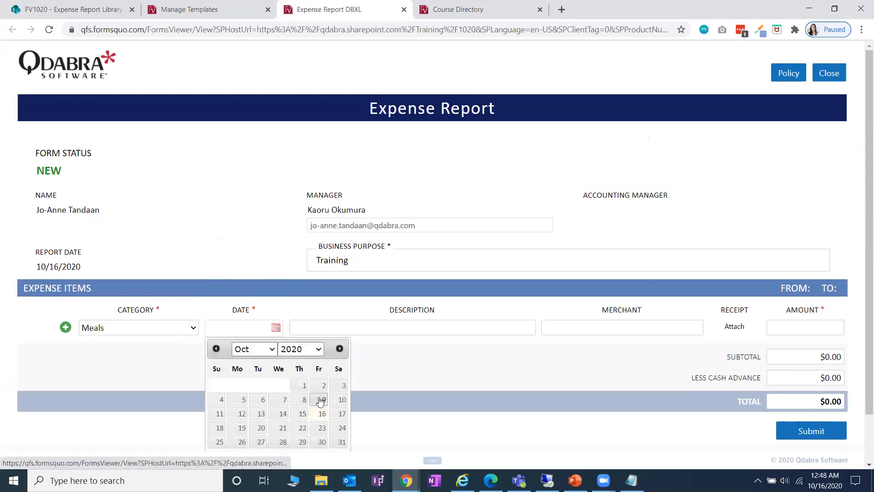
click(318, 389)
click(365, 333)
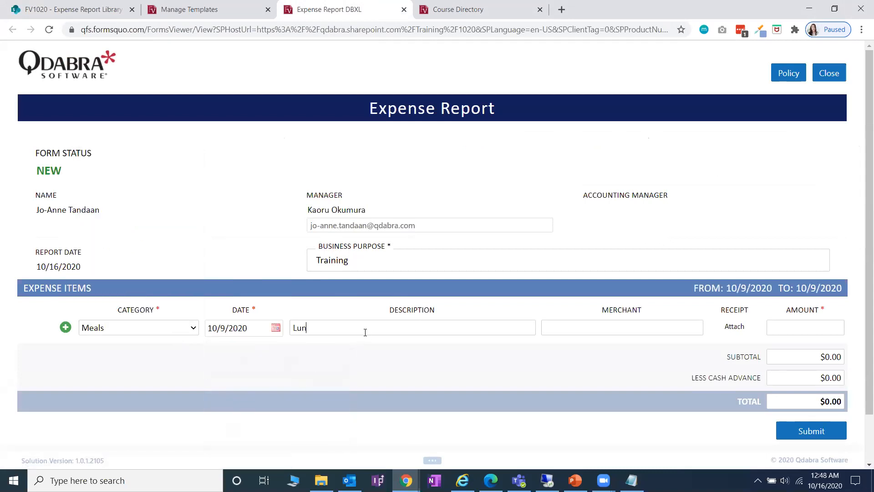
text(Cafe Juani)
text(50)
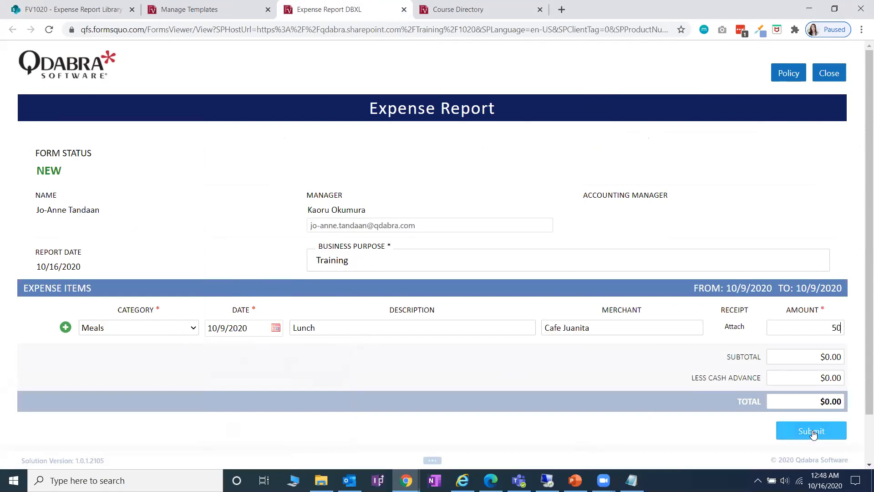
click(851, 427)
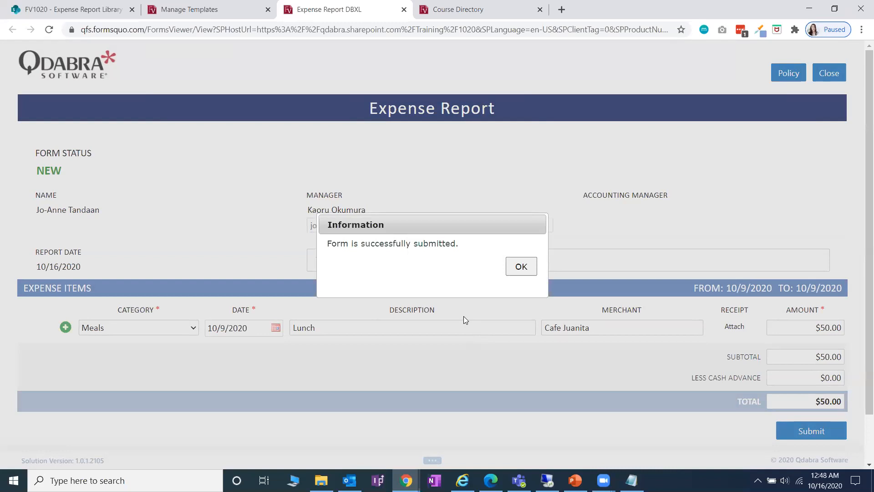
click(519, 269)
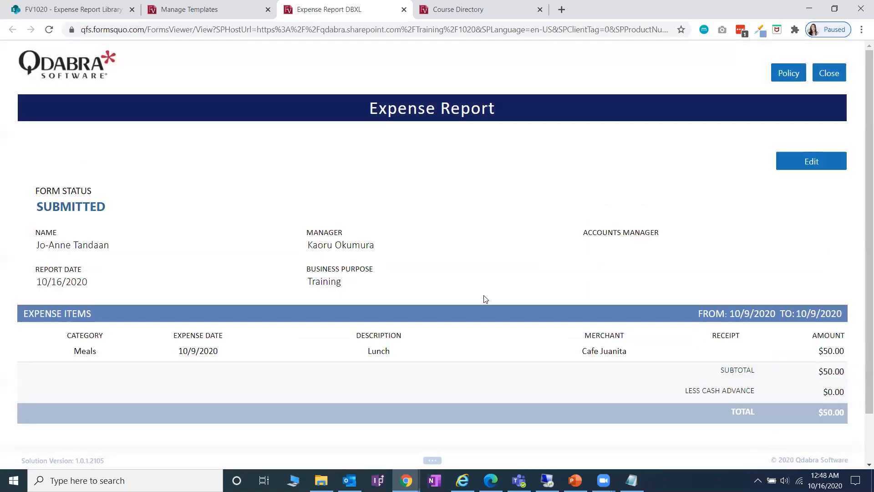
- Open the submitted form's command log and scroll through its entries
scroll(486, 295, down, 1)
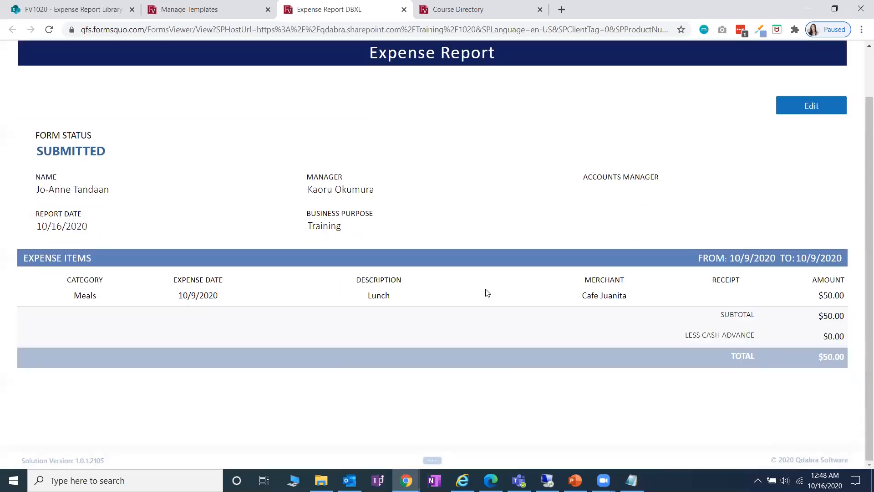
click(432, 461)
scroll(203, 395, down, 3)
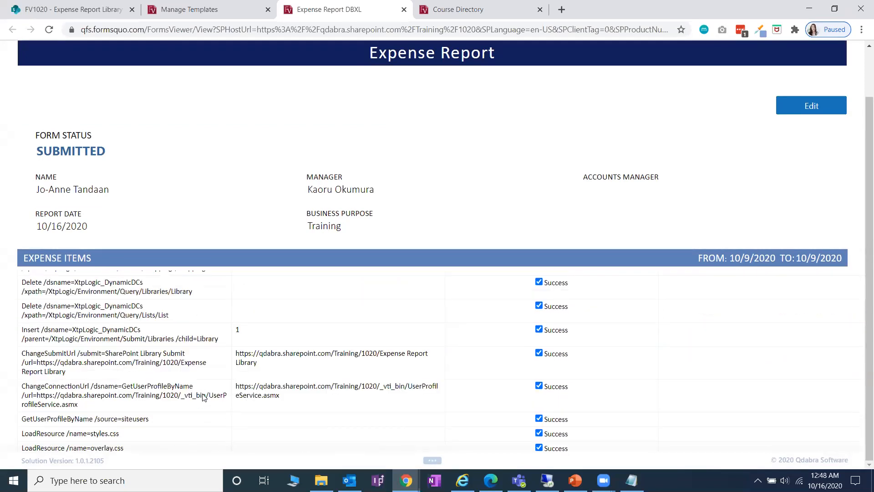
click(431, 461)
scroll(169, 395, down, 4)
scroll(169, 396, down, 4)
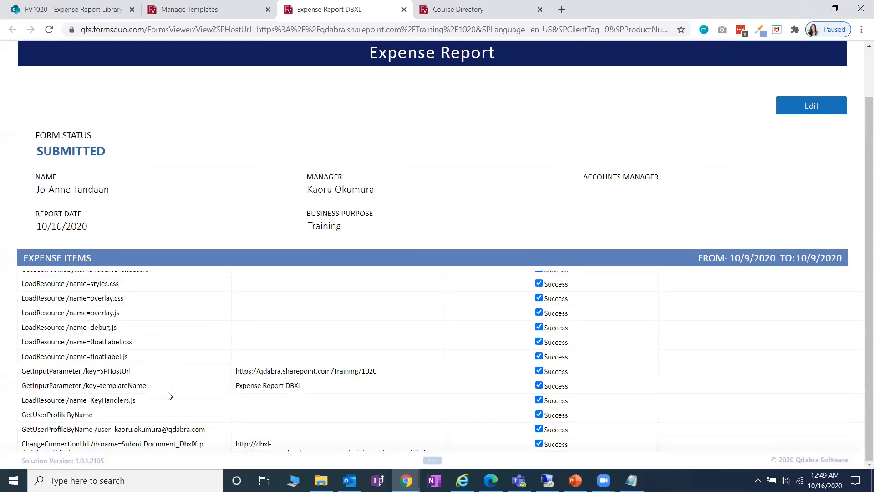
scroll(169, 395, down, 8)
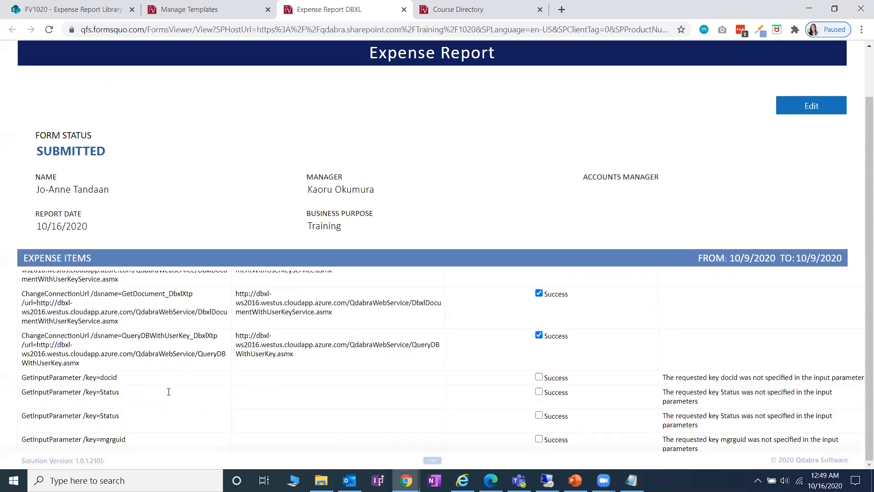
scroll(169, 395, down, 7)
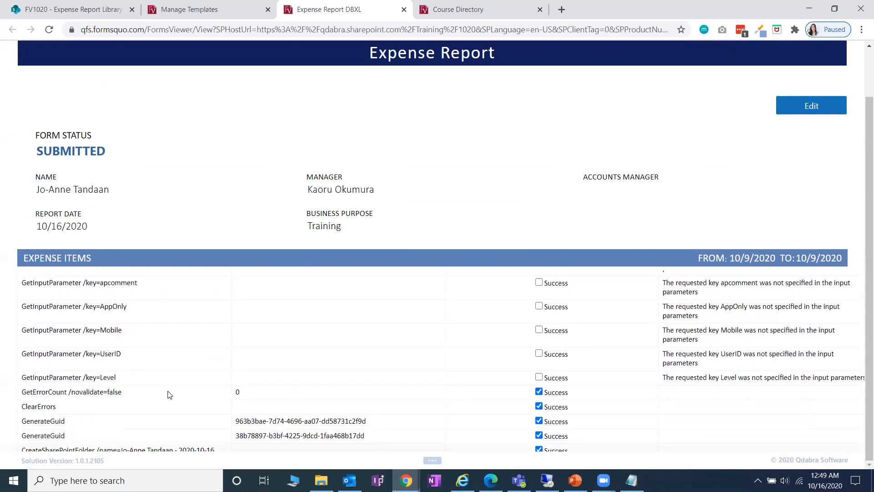
scroll(169, 391, down, 5)
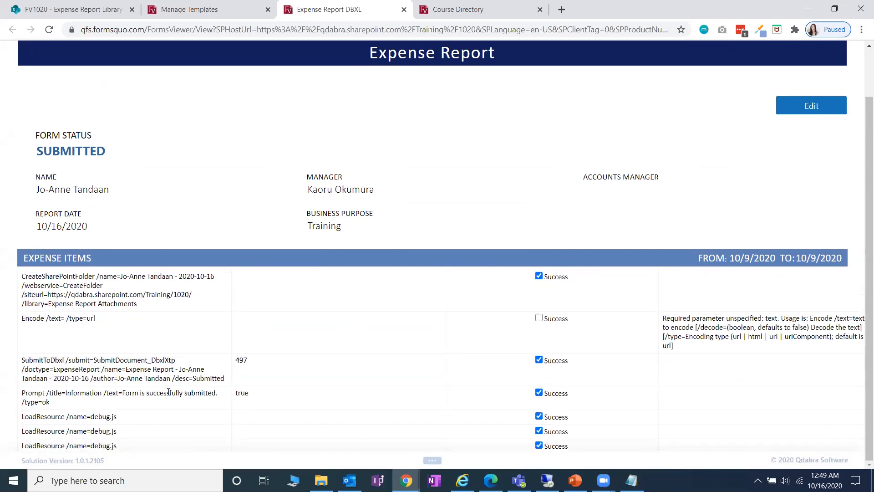
- Highlight the SubmitToDbxl command, then move to the DBXL Administration Tool and Outlook
drag(23, 305, 222, 322)
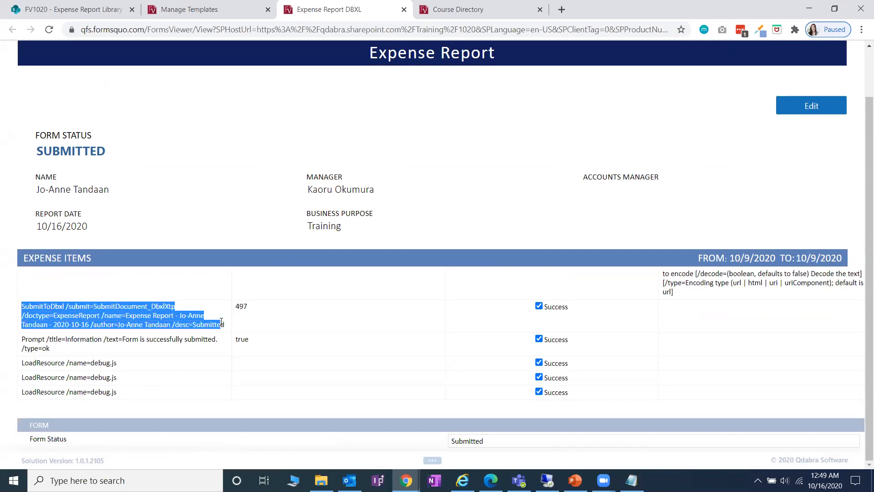
click(242, 306)
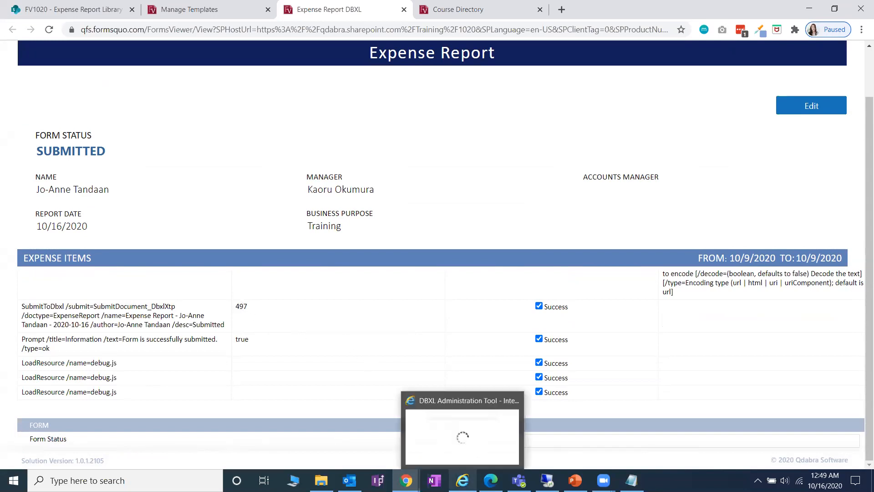
click(462, 480)
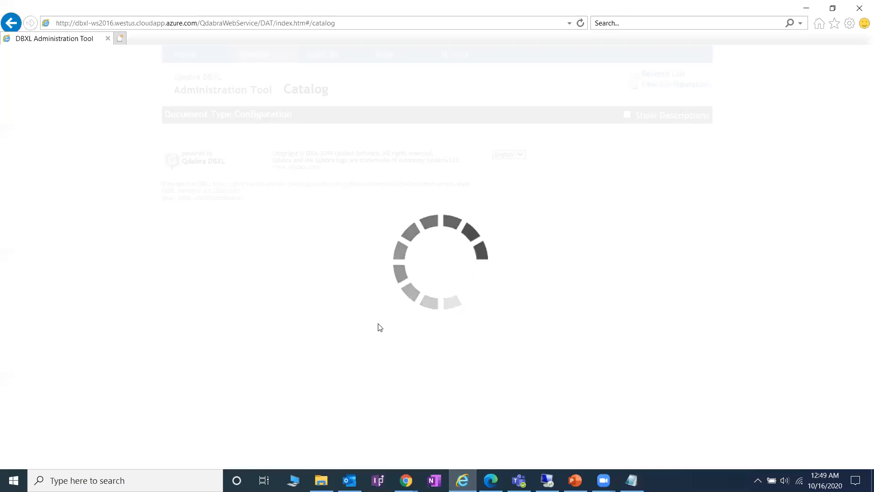
click(349, 480)
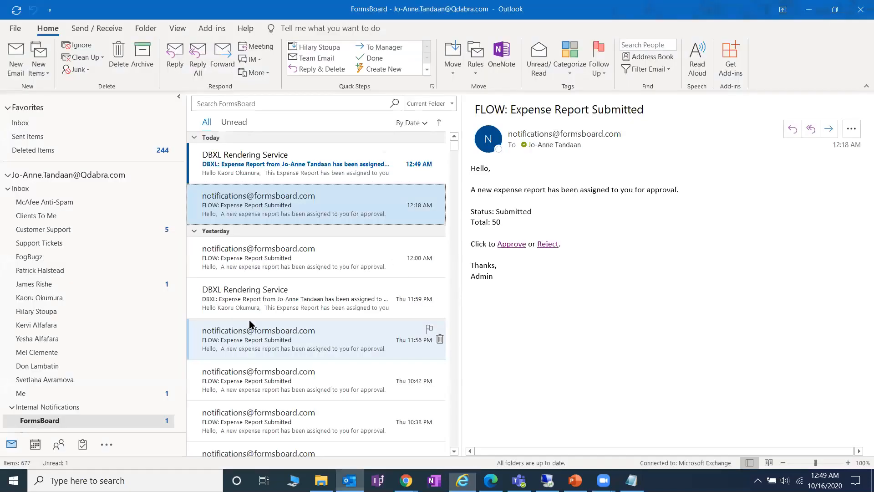
- Open the DBXL Rendering Service email, select its body, and return to the DBXL Administration Tool
click(321, 172)
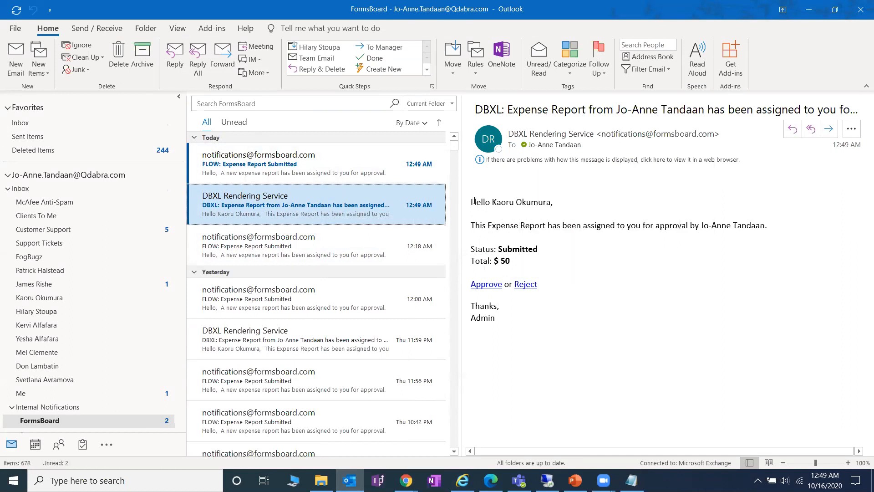
drag(474, 203, 534, 319)
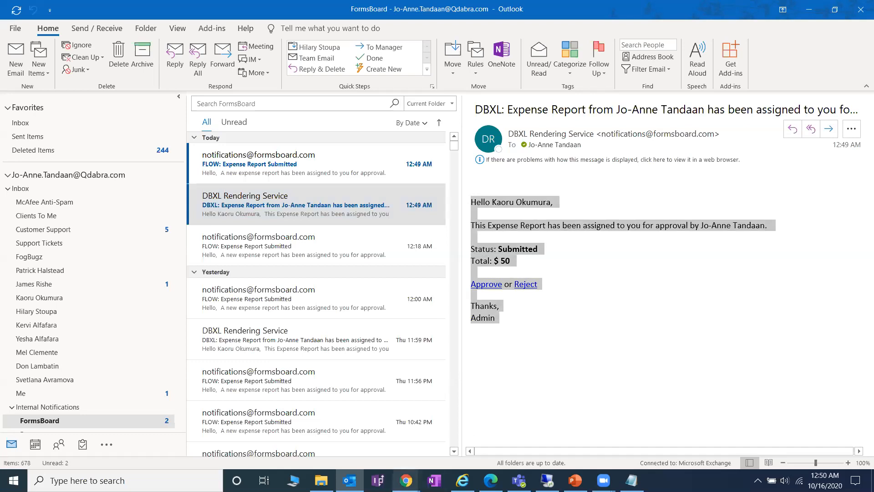
mouse_move(405, 480)
mouse_move(463, 480)
click(460, 433)
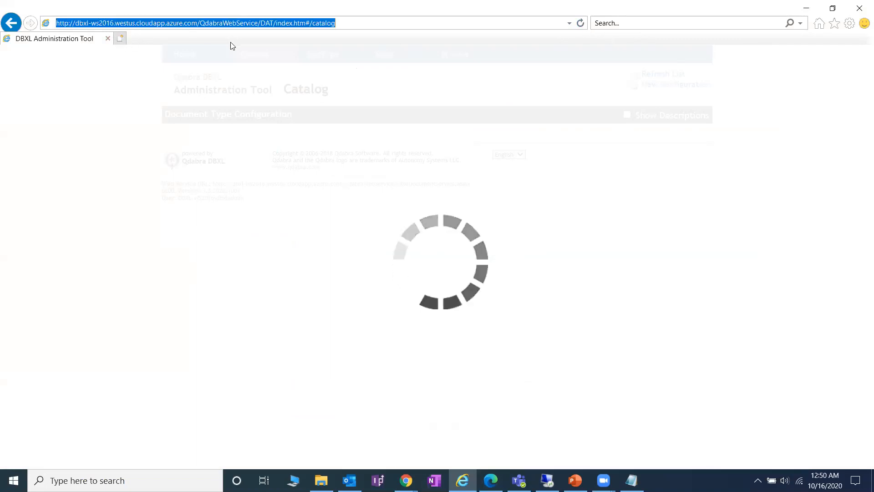
- Load the QdabraWebService control panel in a new tab and close the stuck tab
click(213, 23)
drag(260, 23, 56, 24)
key(ctrl+c)
click(121, 38)
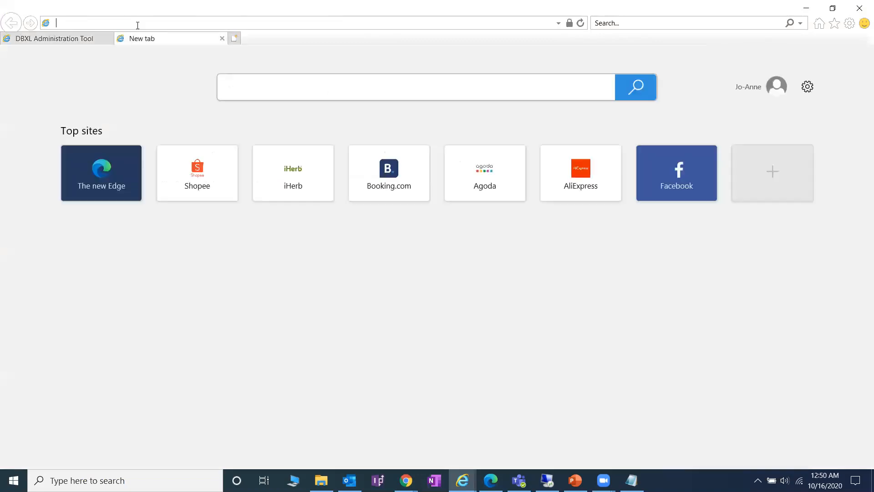
key(ctrl+v)
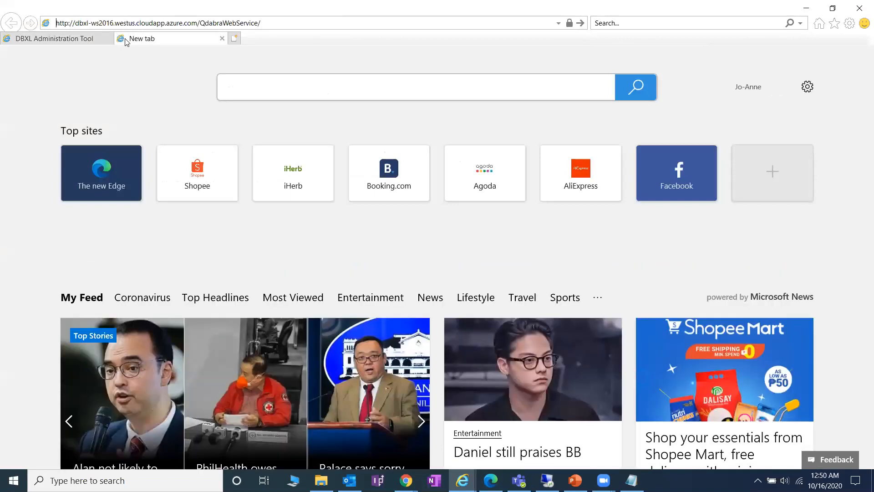
key(Return)
click(108, 38)
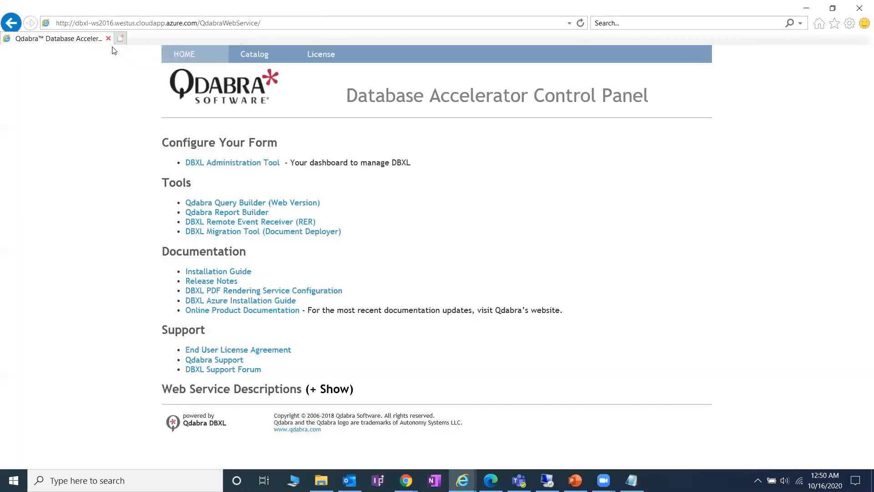
- Open the ExpenseReport document type under Uncategorized forms, with the PKG folder alongside
click(239, 164)
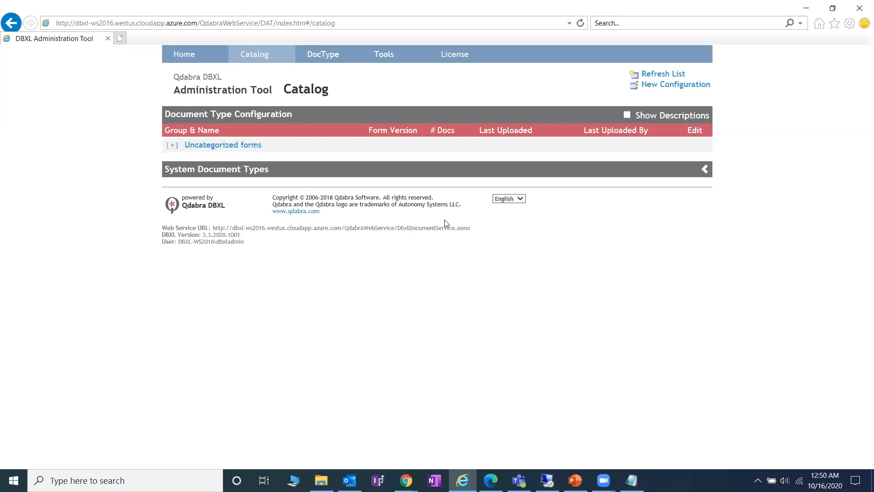
click(245, 145)
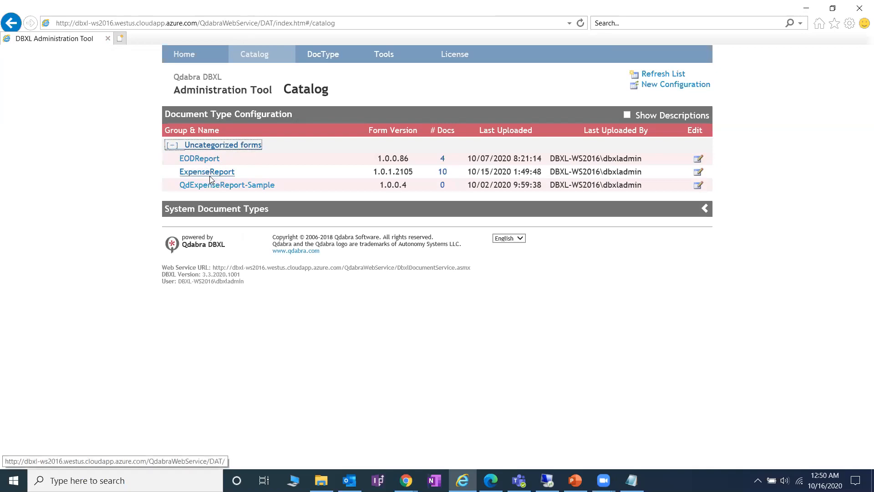
click(213, 175)
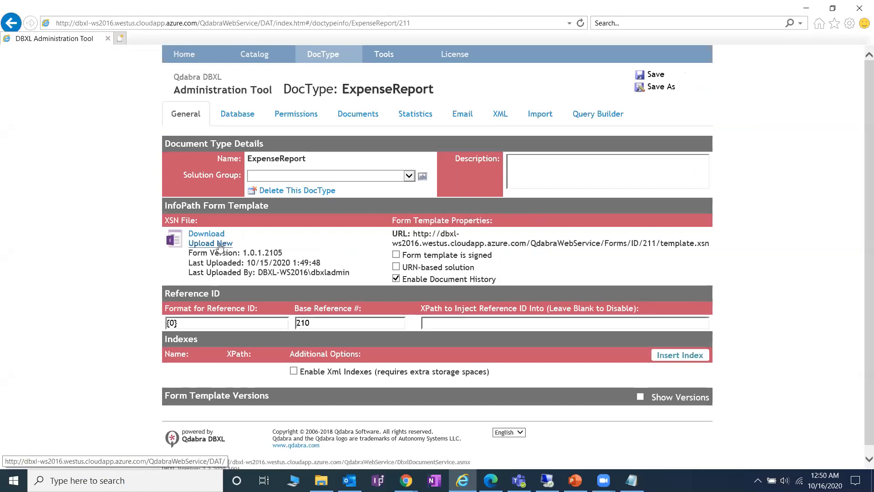
click(321, 480)
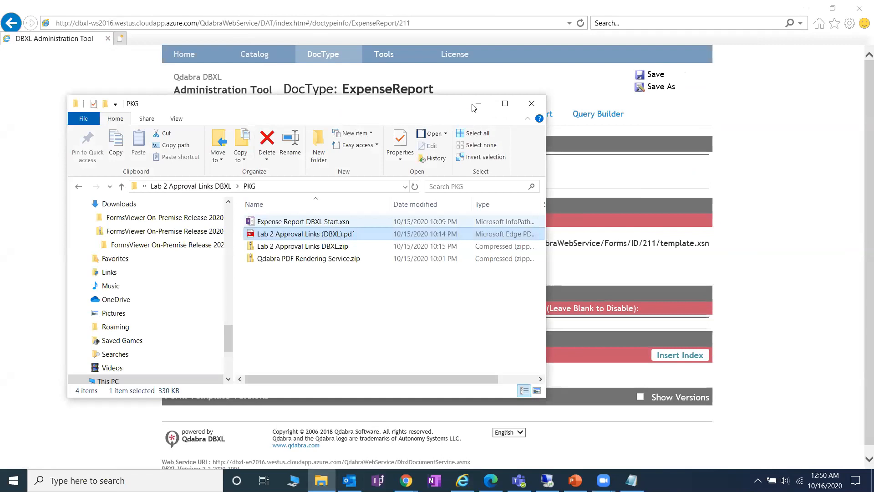
- Hide the PKG folder and inspect the Tester entry on the ExpenseReport Permissions tab
click(479, 105)
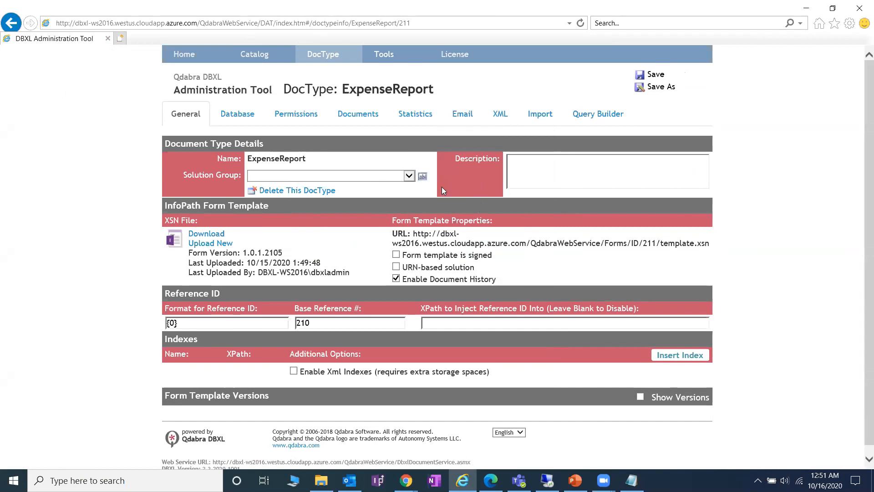
click(304, 119)
click(204, 214)
key(ctrl+a)
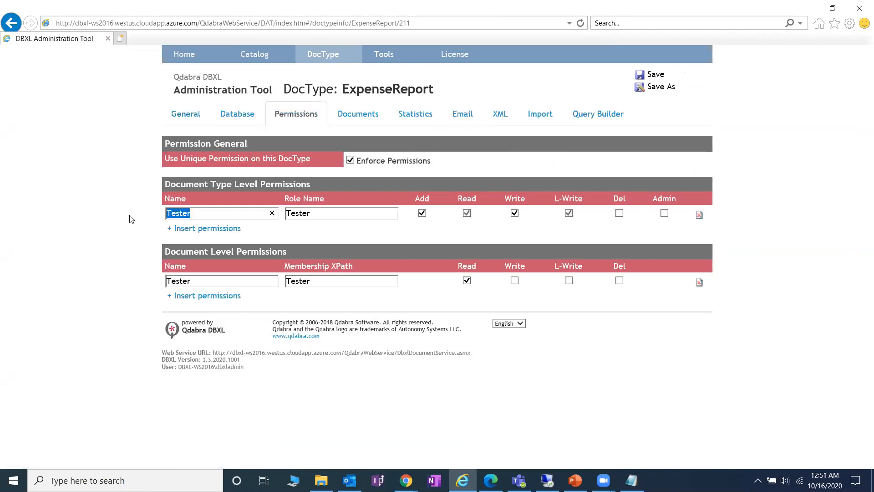
click(229, 217)
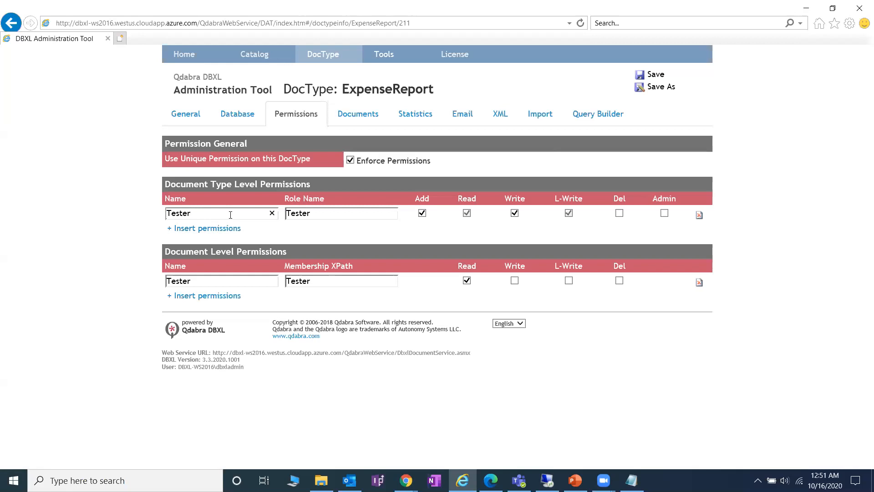
- Highlight the Tester permission and role names, then show the Email tab's mappings
drag(209, 212, 129, 221)
click(361, 215)
key(ctrl+a)
click(454, 127)
click(240, 178)
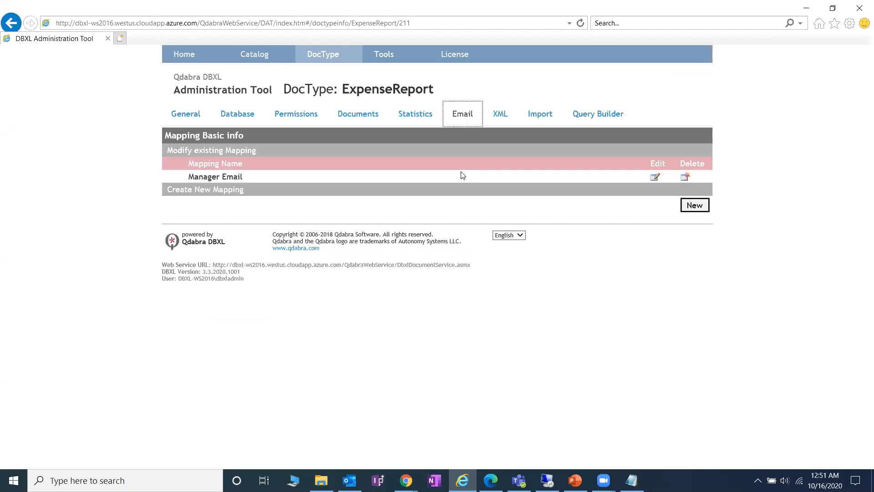
- Edit the Manager Email mapping and review its name, Send Email with Attachment option and Additional Condition
click(655, 177)
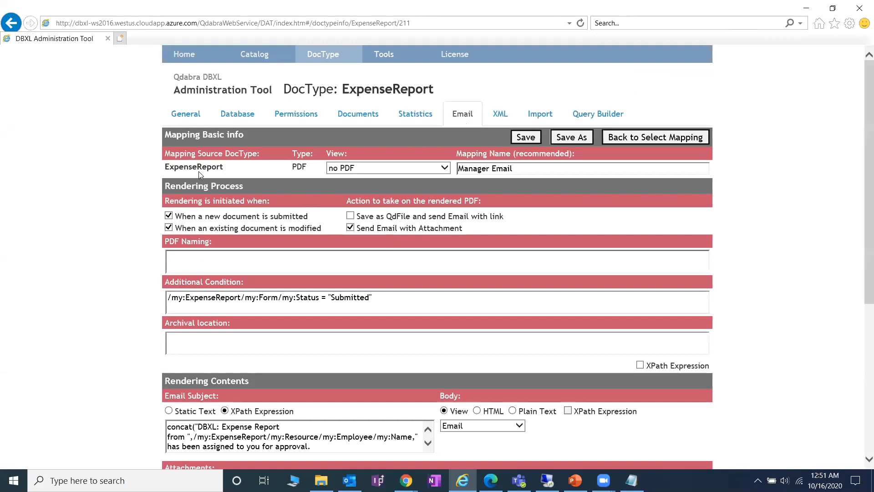
drag(547, 167, 380, 173)
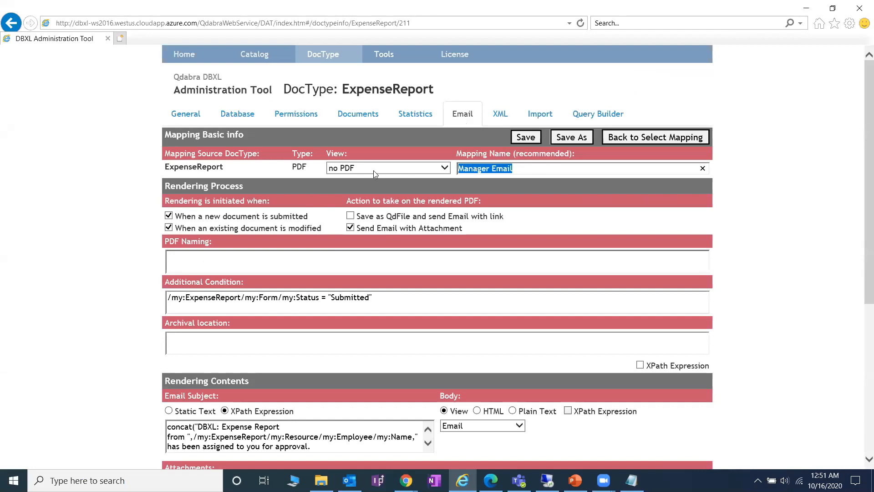
click(527, 171)
drag(528, 170, 412, 173)
drag(357, 228, 462, 228)
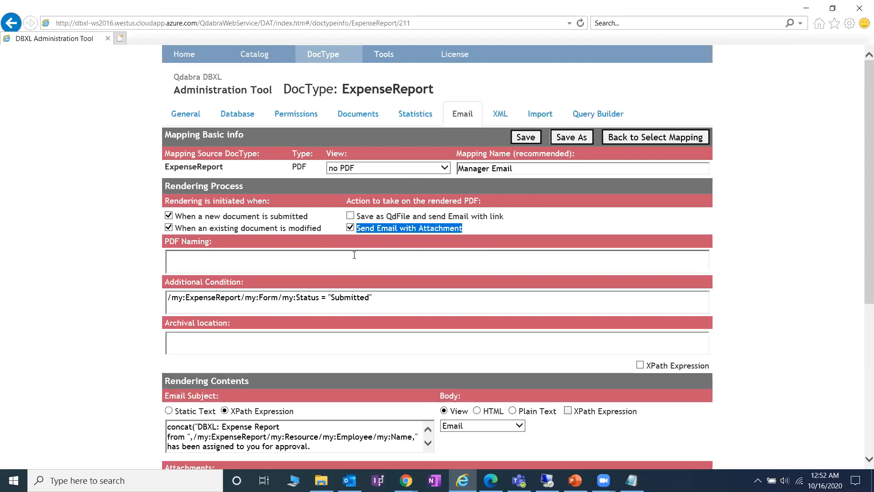
click(771, 258)
scroll(284, 250, down, 2)
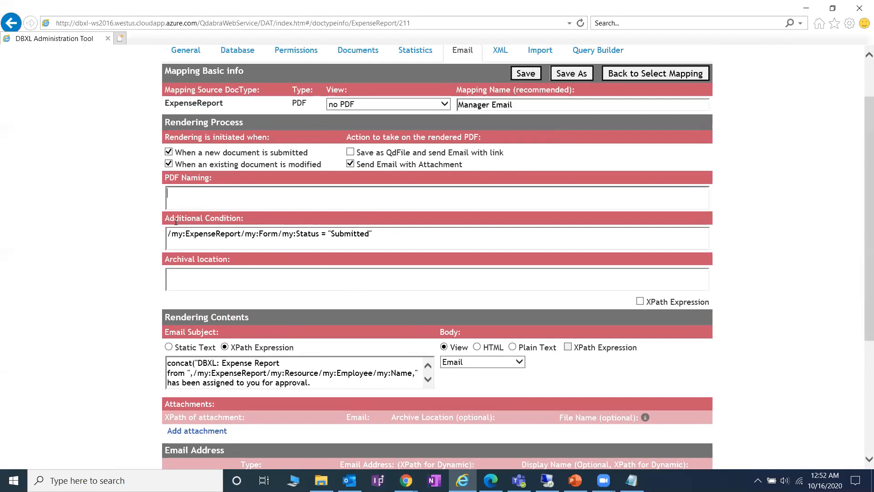
click(212, 242)
- Highlight the Manager Email mapping's Additional Condition expression
drag(409, 236, 146, 246)
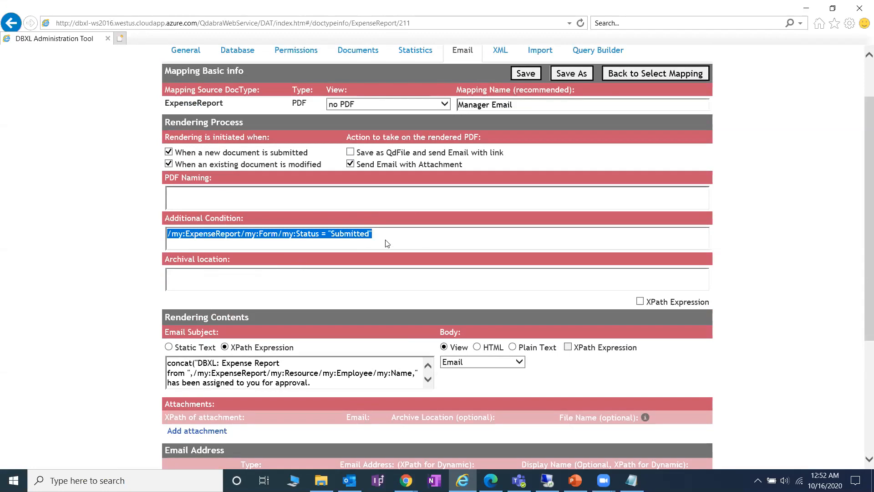
click(410, 239)
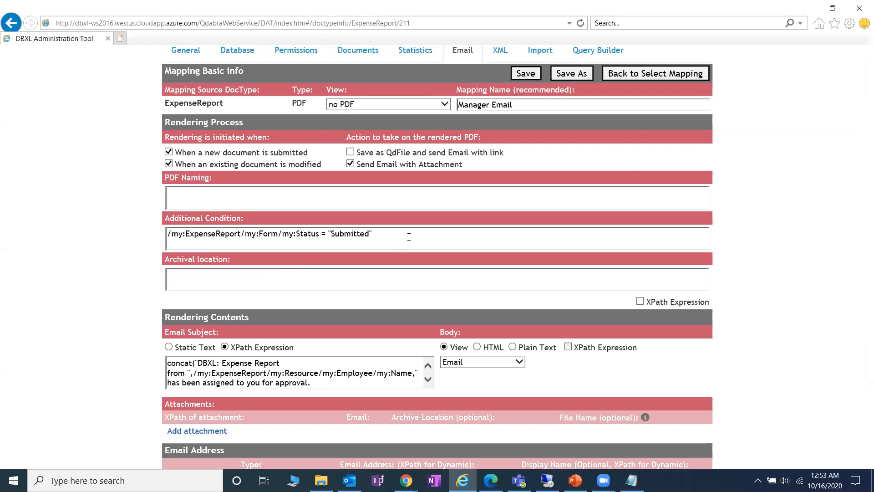
drag(409, 237, 144, 250)
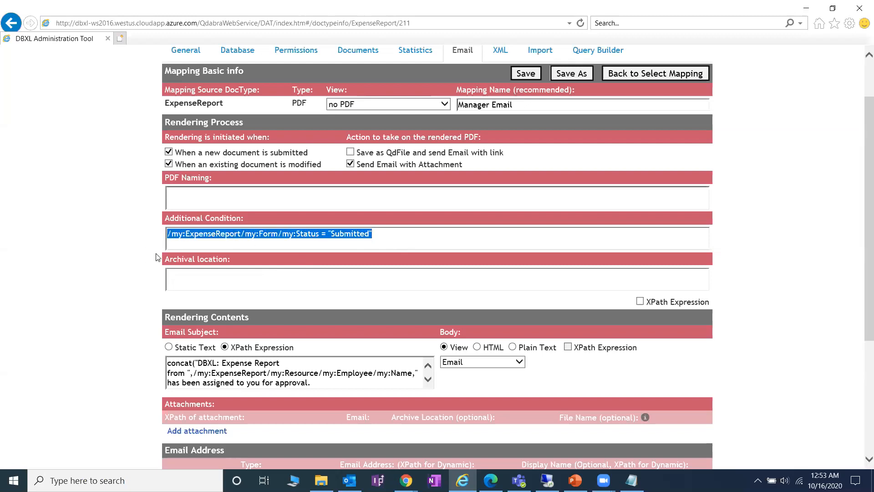
click(361, 235)
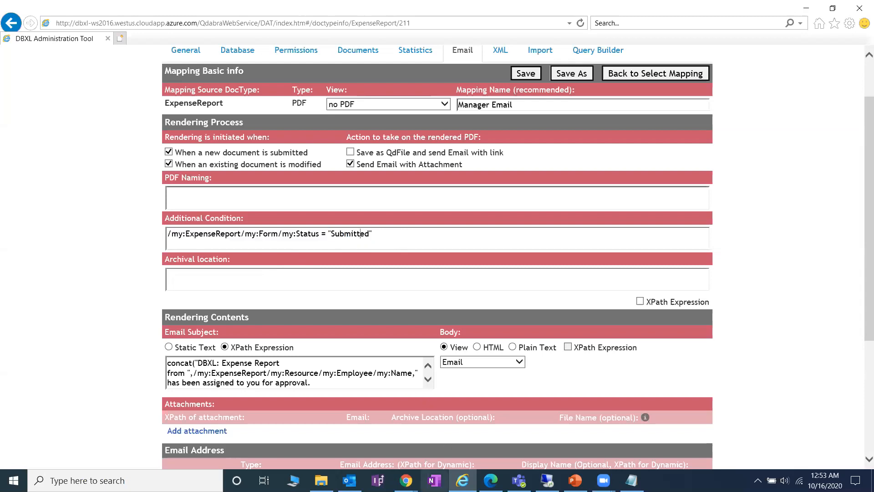
- Open the Expense Report DBXL Start template from the PKG folder in design mode
click(329, 480)
double_click(336, 222)
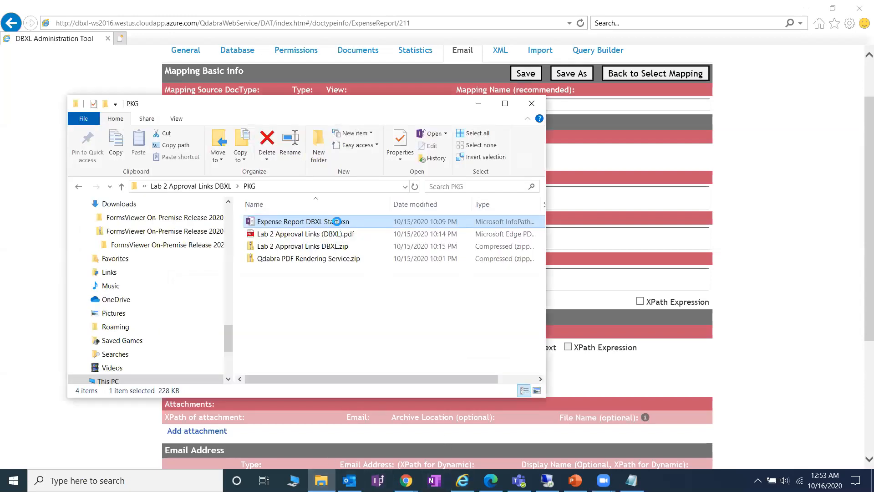
click(395, 232)
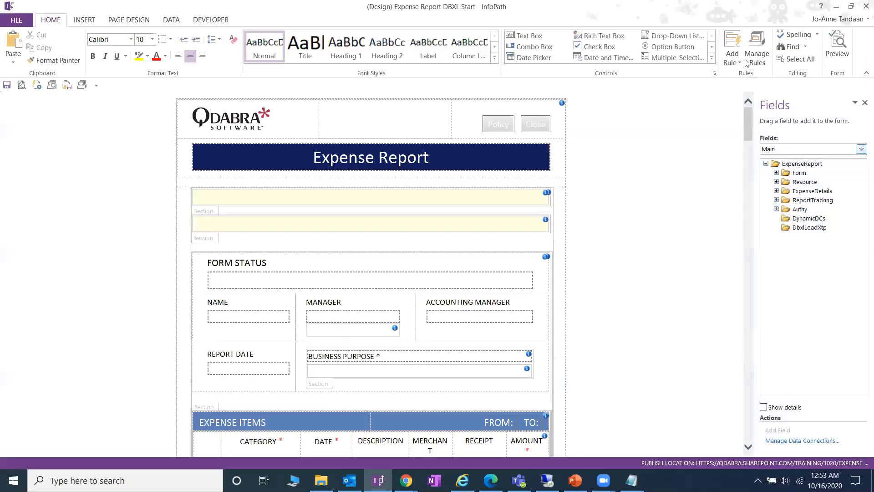
- Show the Submit button's rules, including its Presubmit rule details
click(747, 62)
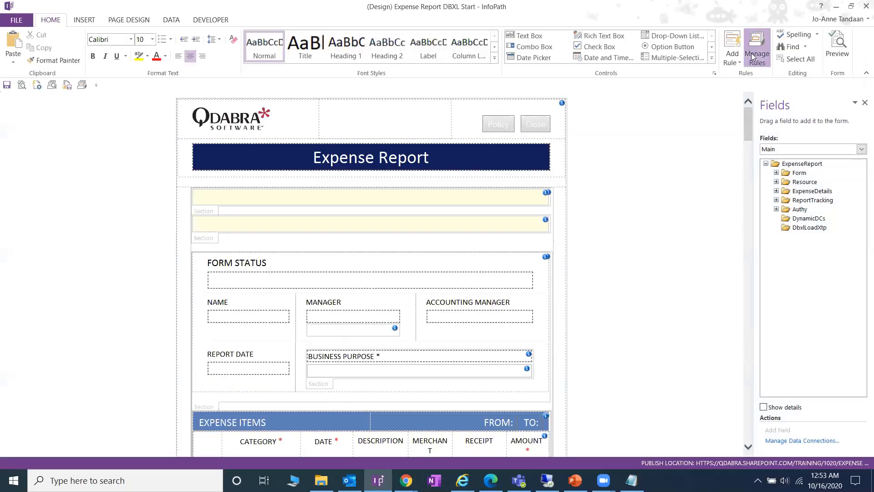
scroll(432, 234, down, 8)
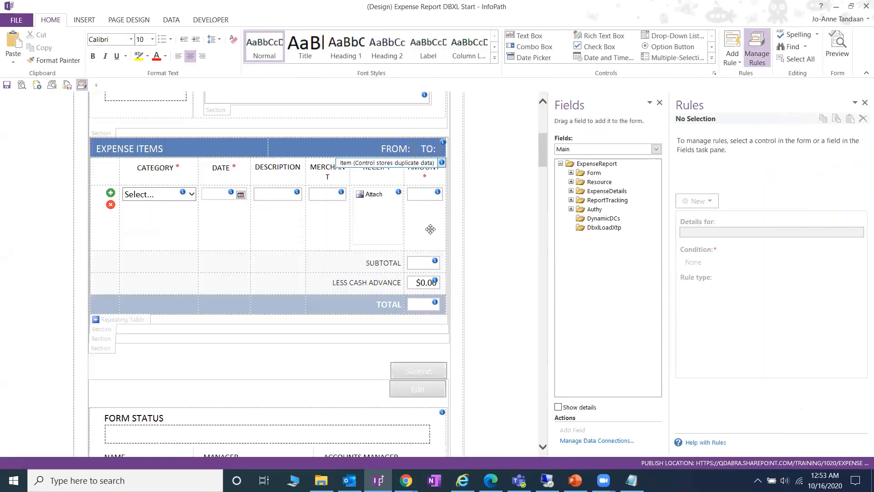
click(430, 318)
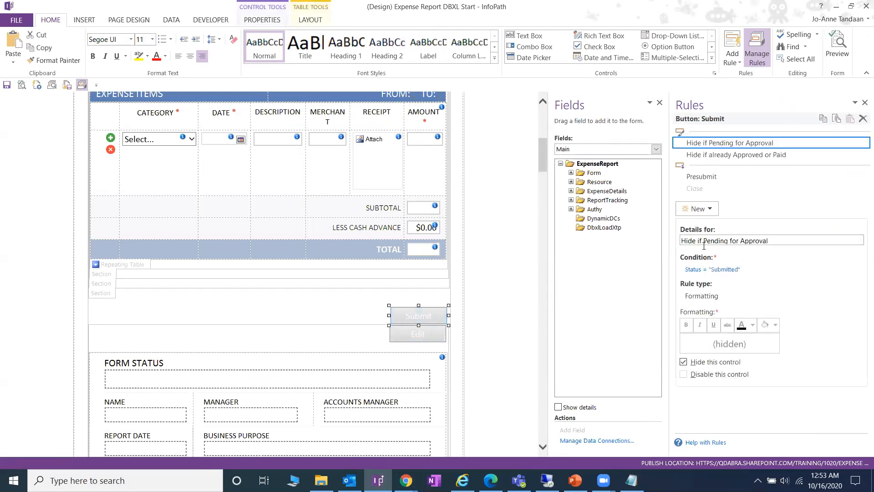
click(717, 178)
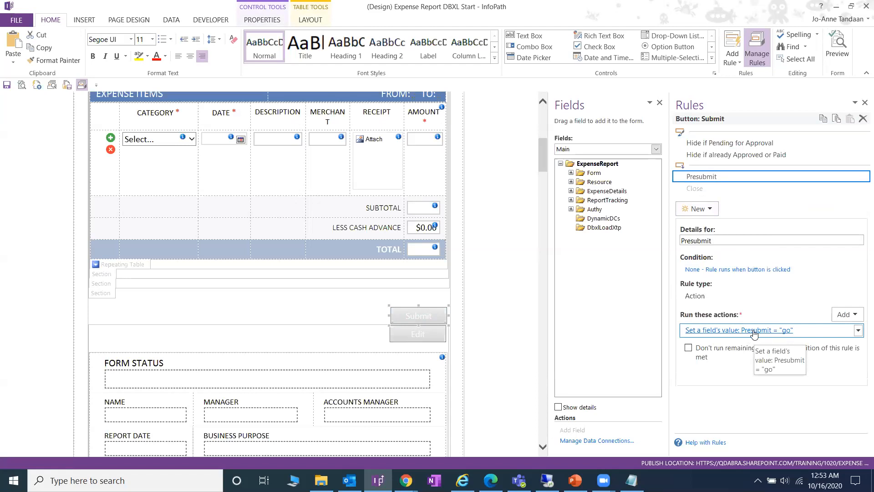
- Inspect the FormLogic Actions > Presubmit Set Form Status rule setting Status to Submitted, then return to DBXL
click(596, 151)
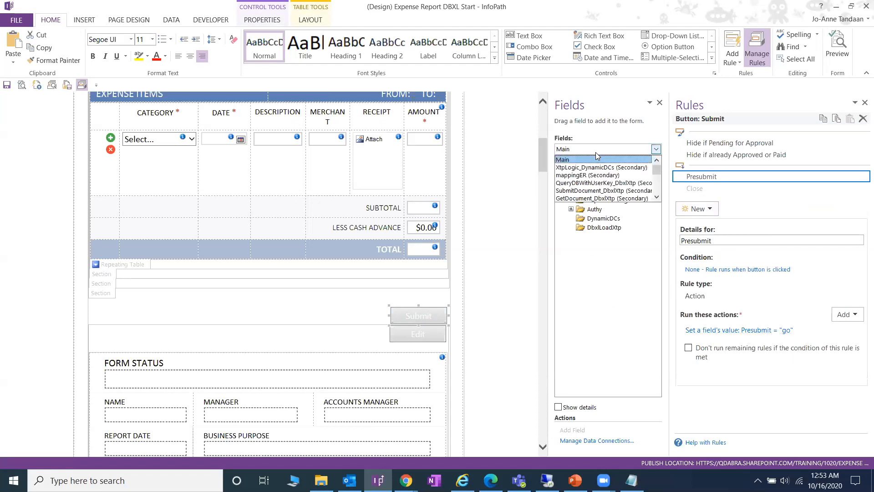
scroll(592, 192, down, 1)
scroll(593, 193, down, 3)
scroll(593, 195, down, 3)
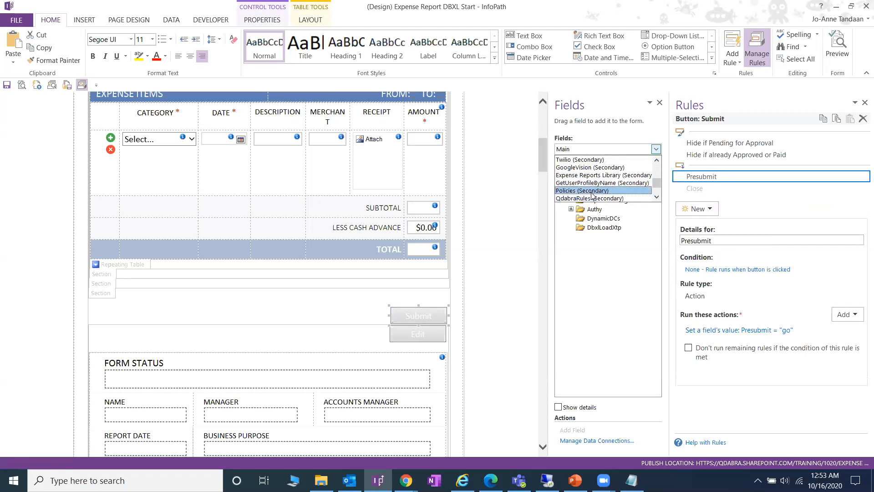
scroll(592, 194, down, 2)
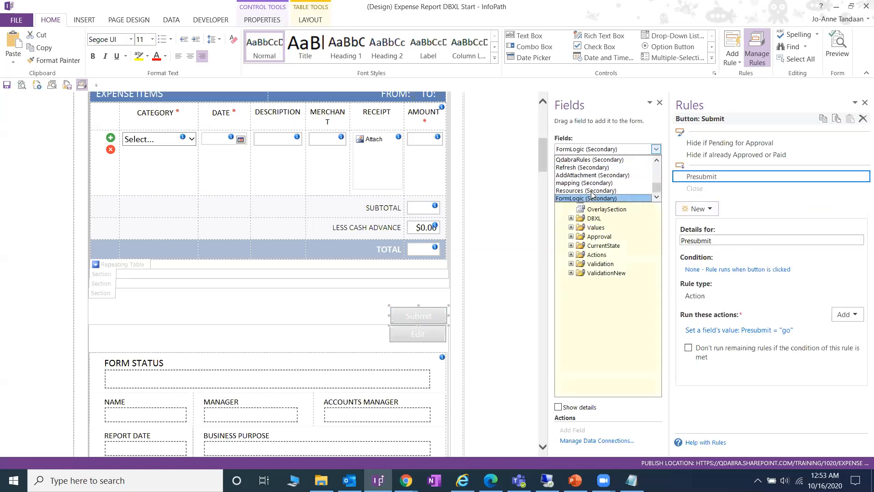
click(591, 196)
click(571, 255)
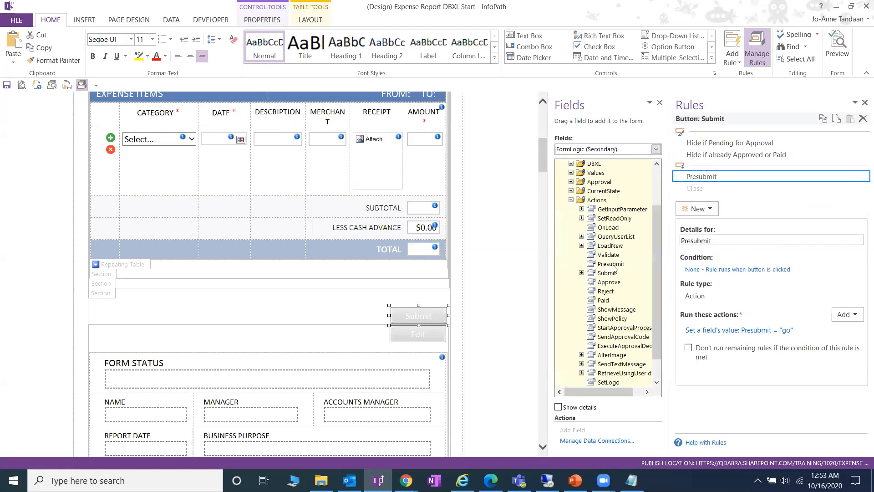
click(611, 264)
drag(552, 276, 503, 275)
drag(668, 264, 586, 264)
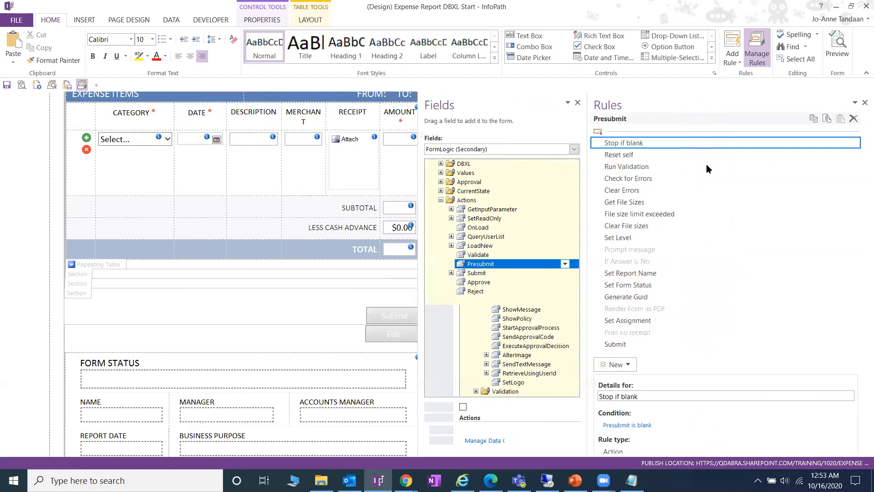
scroll(712, 248, down, 1)
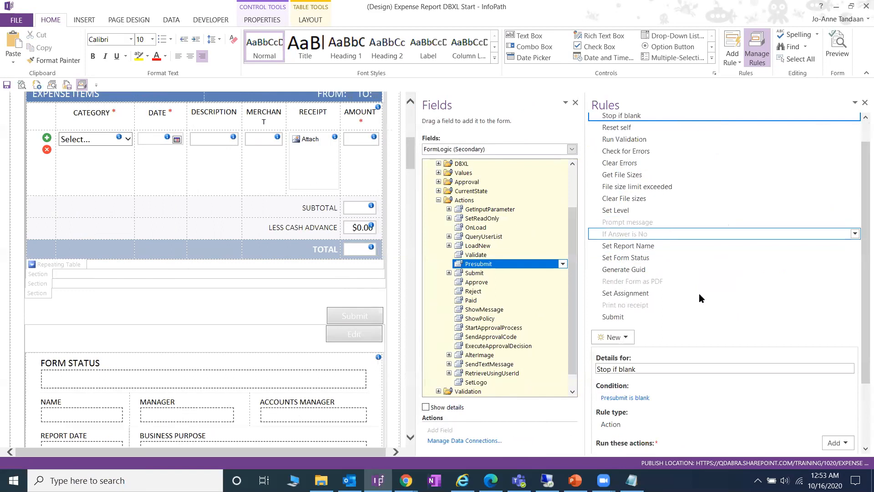
click(664, 263)
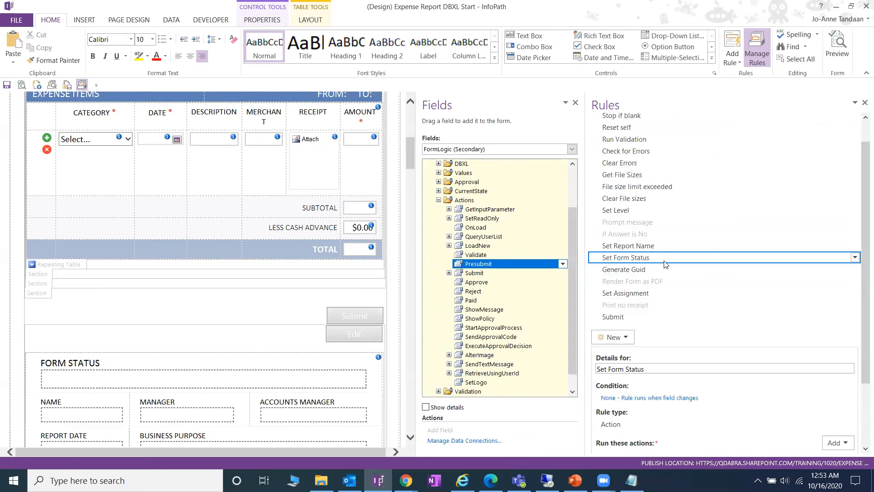
scroll(663, 264, down, 1)
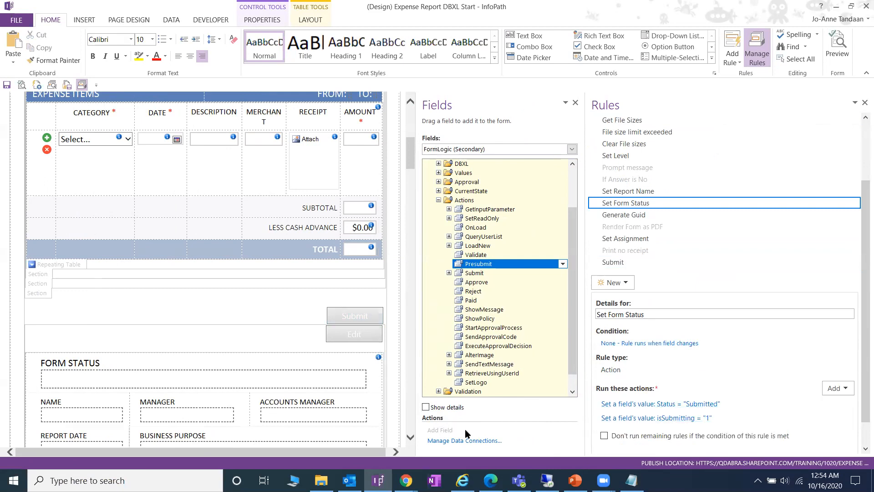
mouse_move(406, 480)
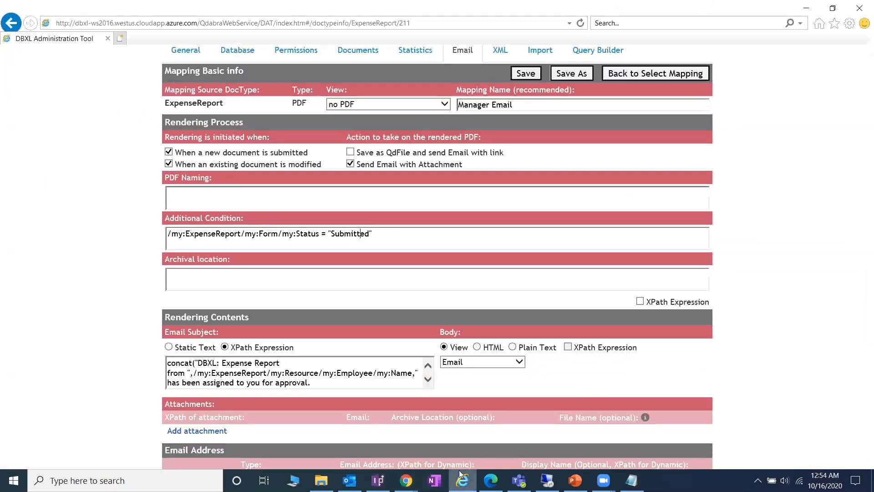
click(461, 480)
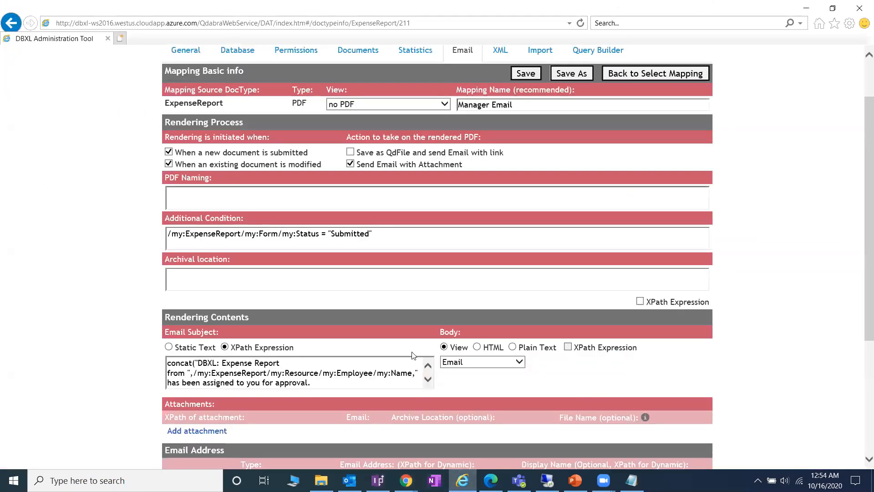
drag(319, 234, 165, 244)
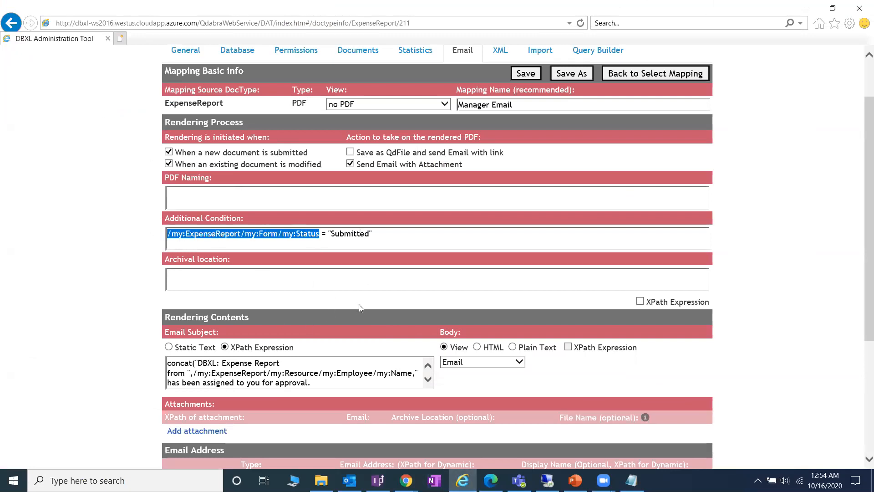
drag(320, 234, 145, 241)
click(358, 234)
double_click(357, 234)
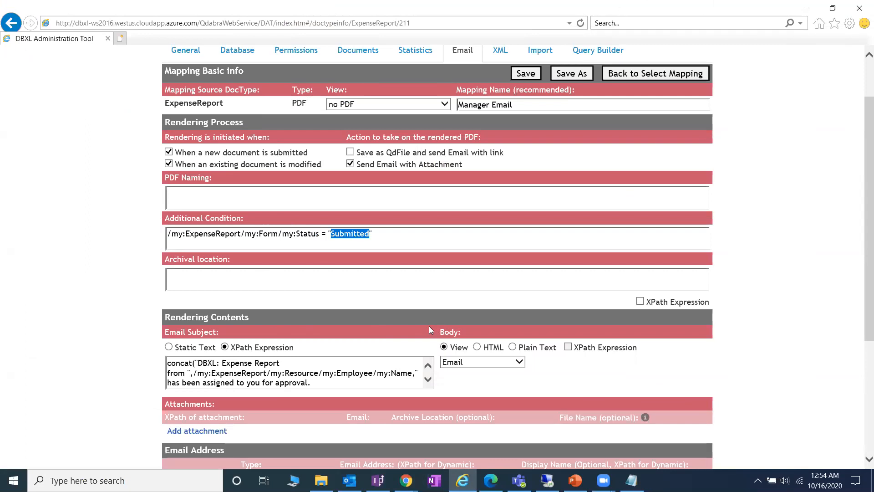
scroll(428, 326, down, 2)
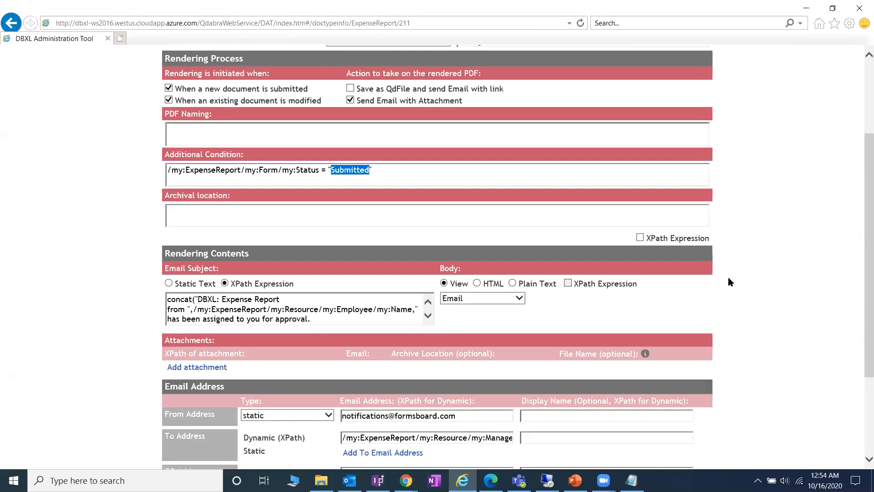
click(509, 237)
scroll(306, 247, down, 2)
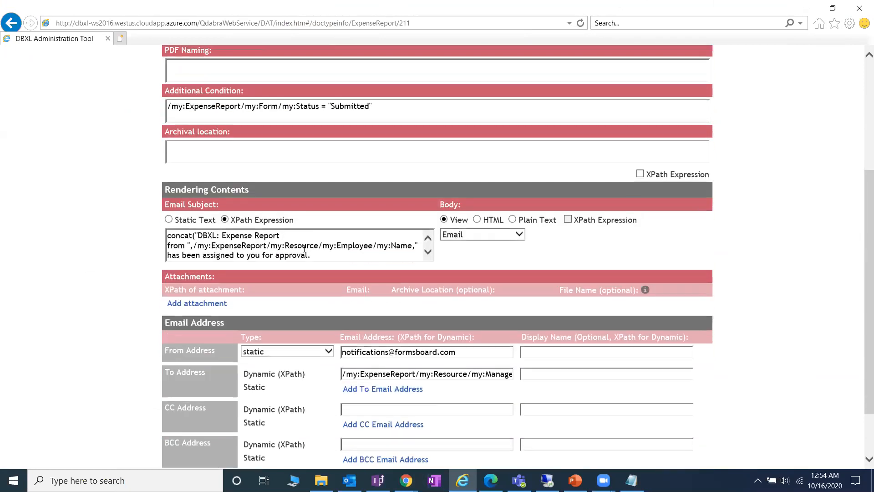
scroll(302, 241, up, 2)
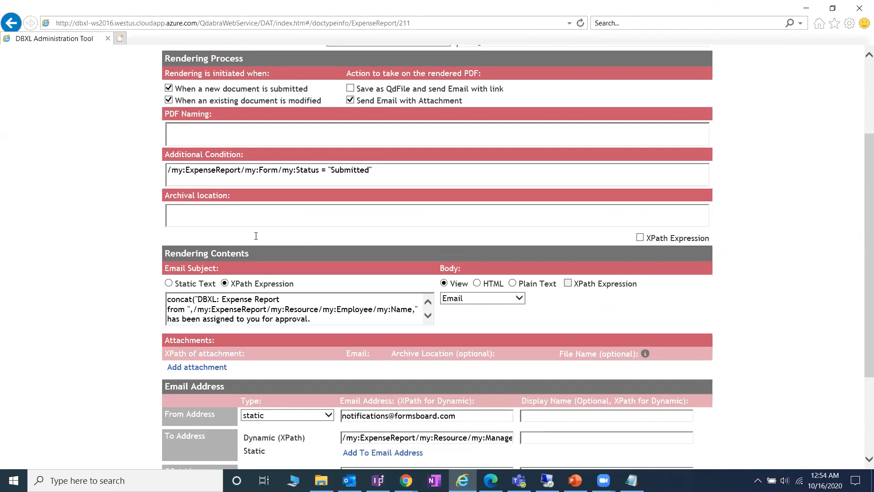
scroll(257, 242, down, 2)
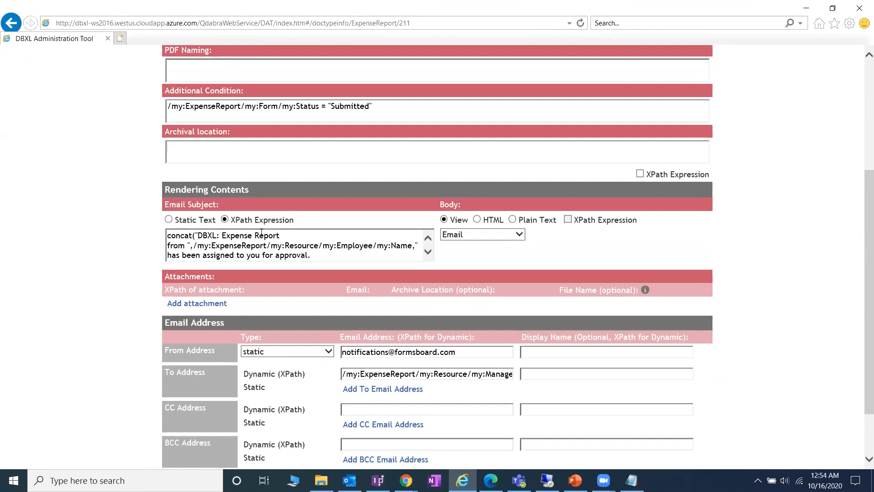
scroll(252, 247, down, 1)
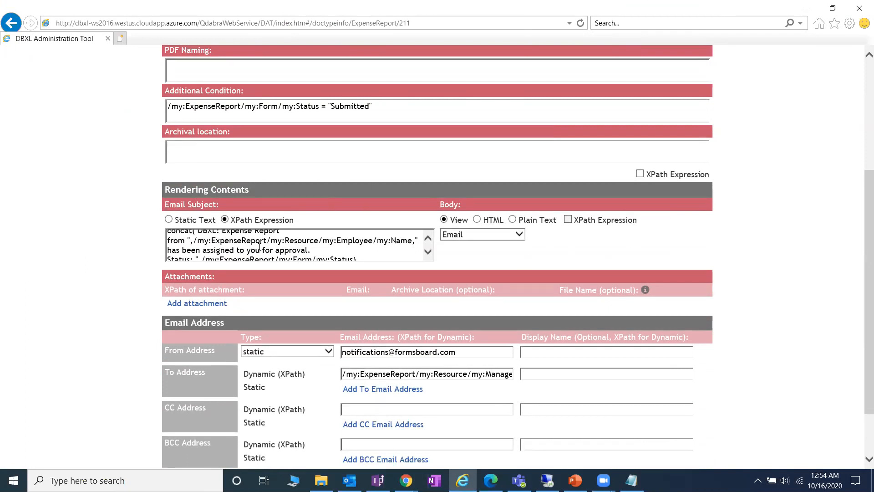
scroll(372, 246, up, 1)
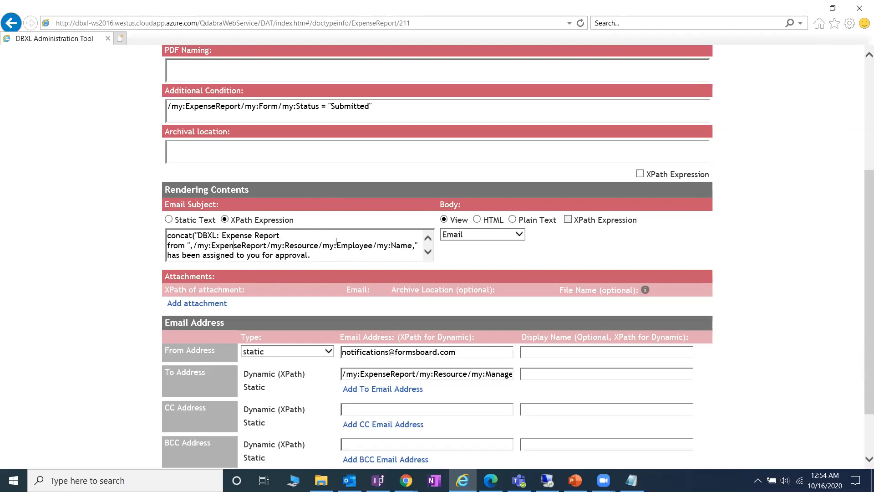
click(349, 480)
- Open the approval email, highlight its subject line, and return to the mapping's subject expression
click(350, 215)
drag(11, 109, 540, 111)
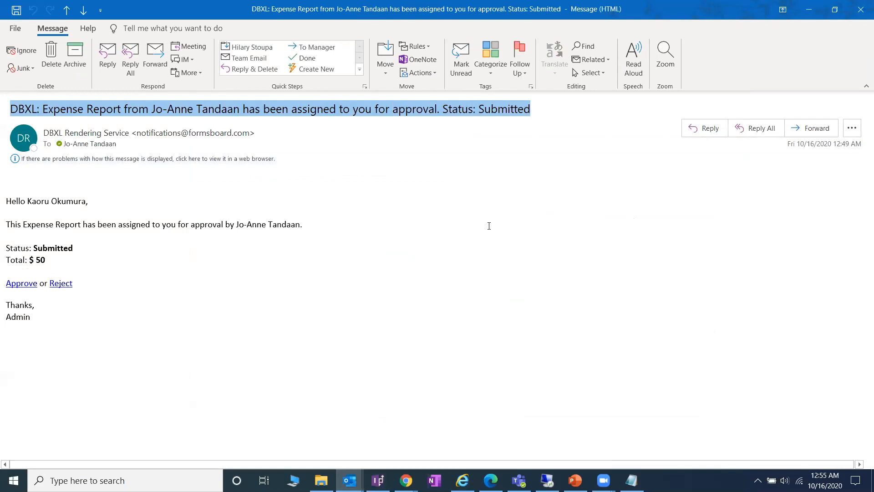
click(462, 481)
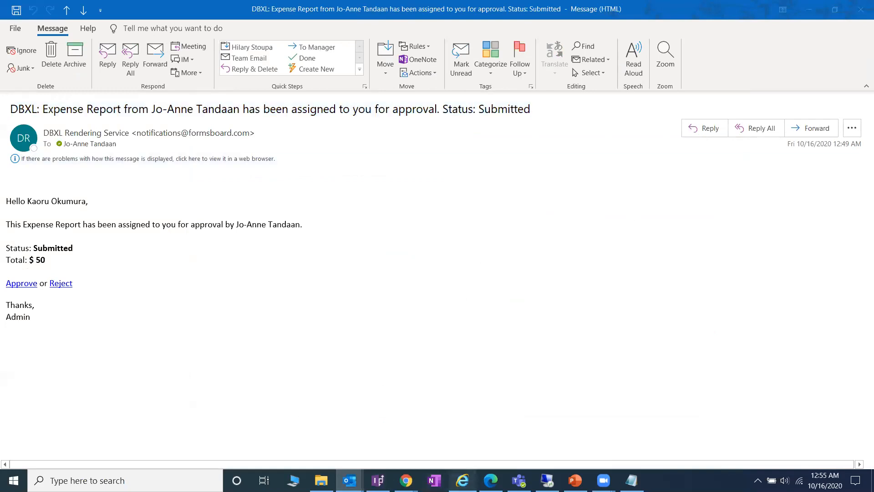
click(194, 247)
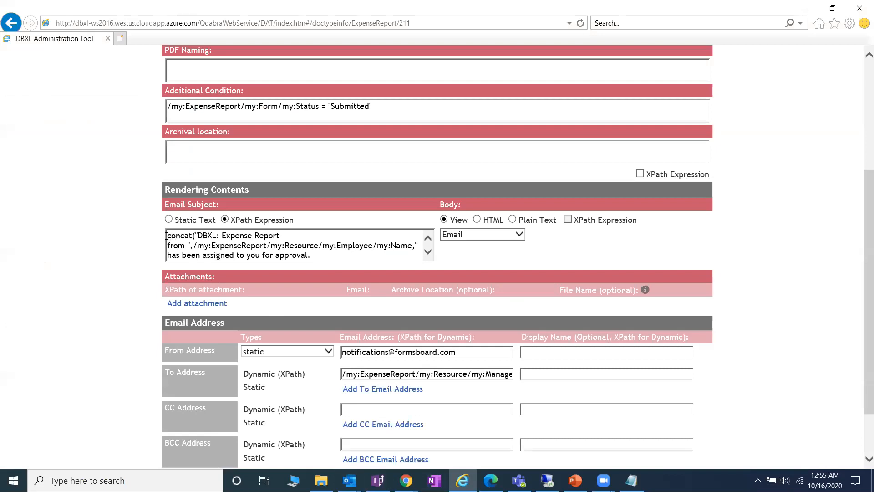
drag(180, 237, 354, 263)
scroll(253, 247, up, 1)
click(212, 245)
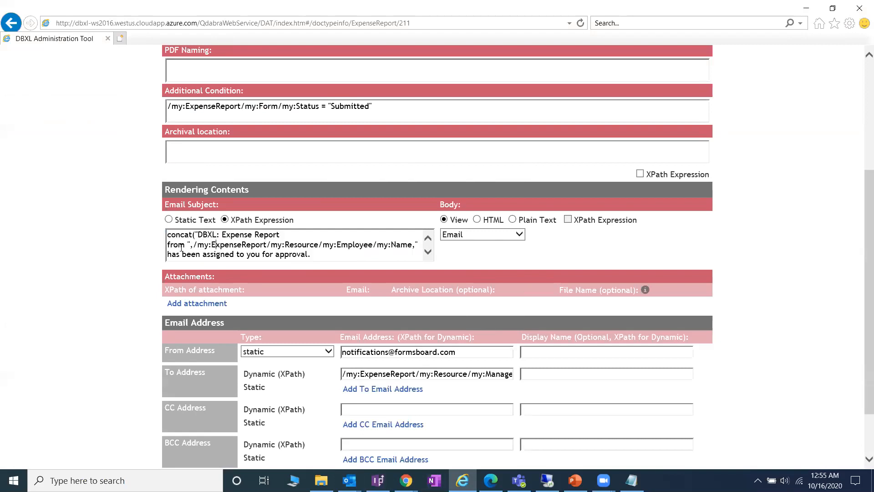
drag(187, 246, 405, 246)
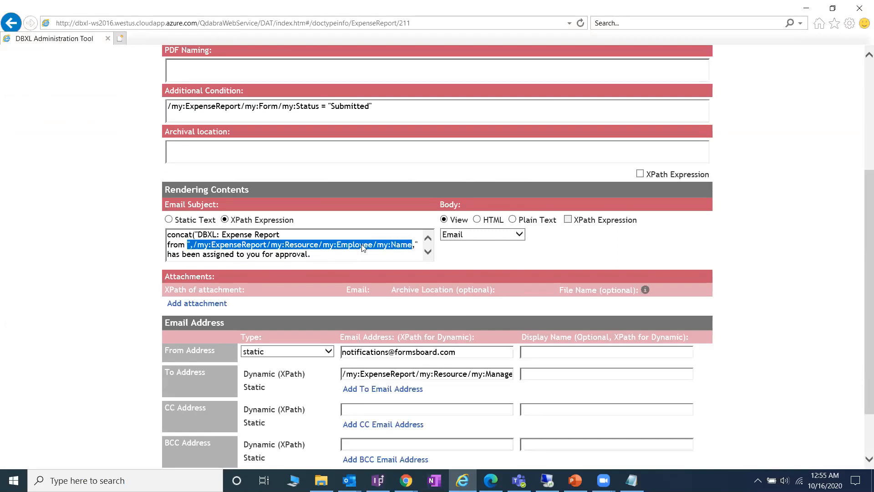
mouse_move(187, 246)
mouse_down()
mouse_move(411, 245)
mouse_move(193, 245)
mouse_up()
click(428, 252)
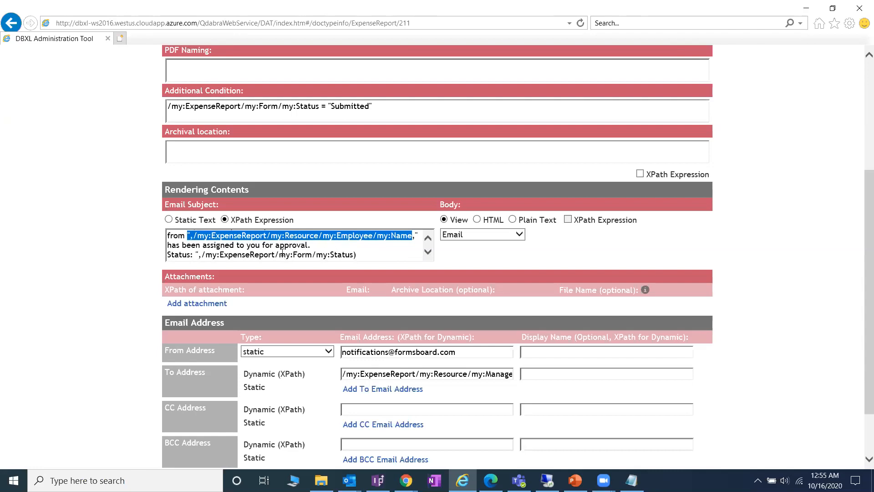
click(282, 252)
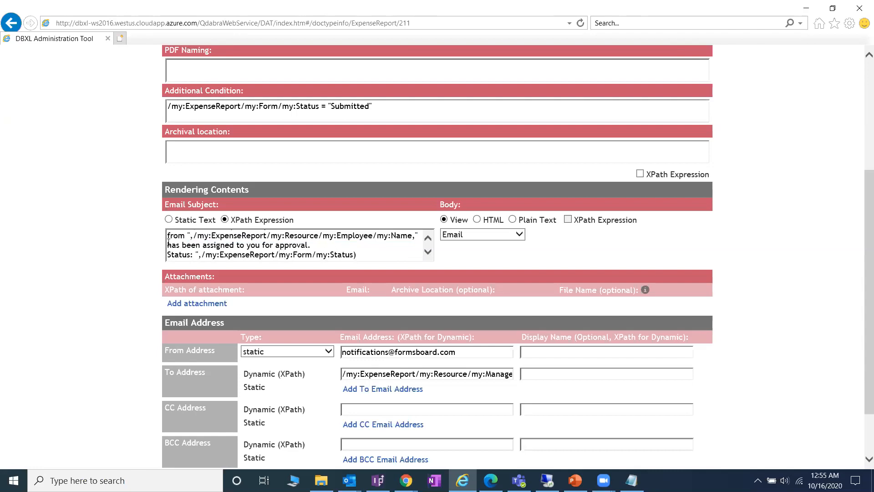
drag(168, 243, 317, 247)
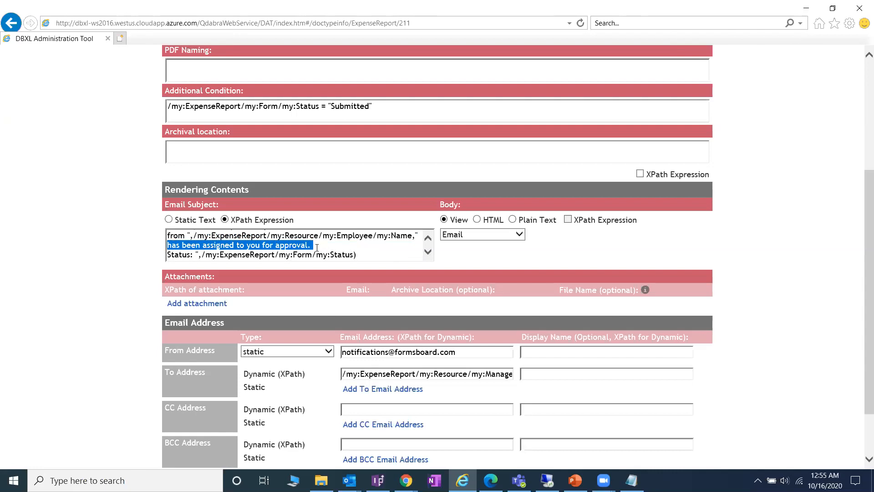
drag(196, 254, 344, 256)
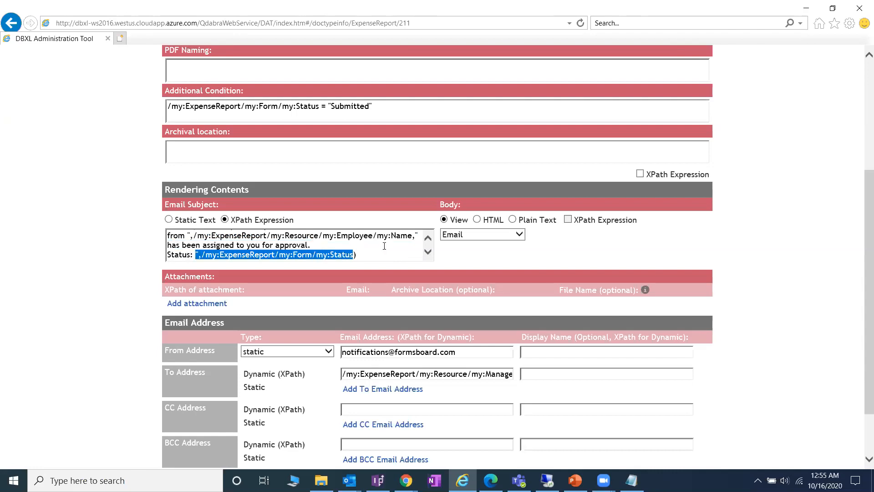
scroll(300, 246, up, 1)
click(291, 248)
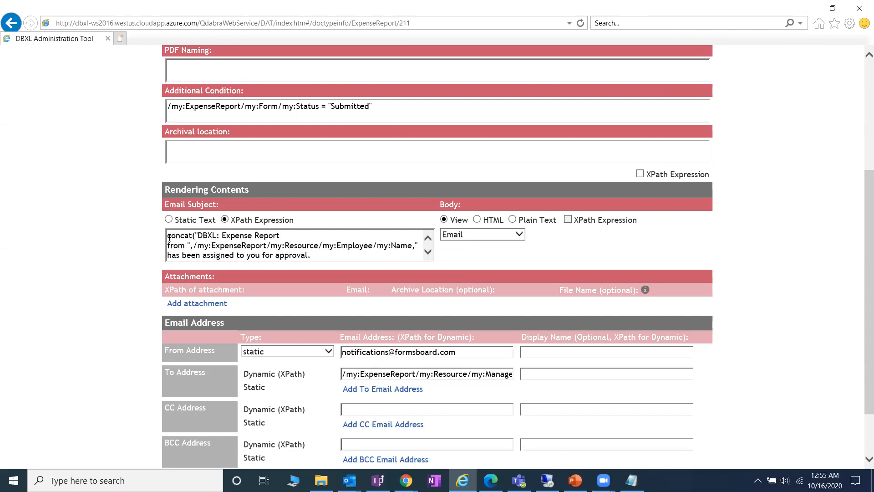
scroll(324, 246, down, 1)
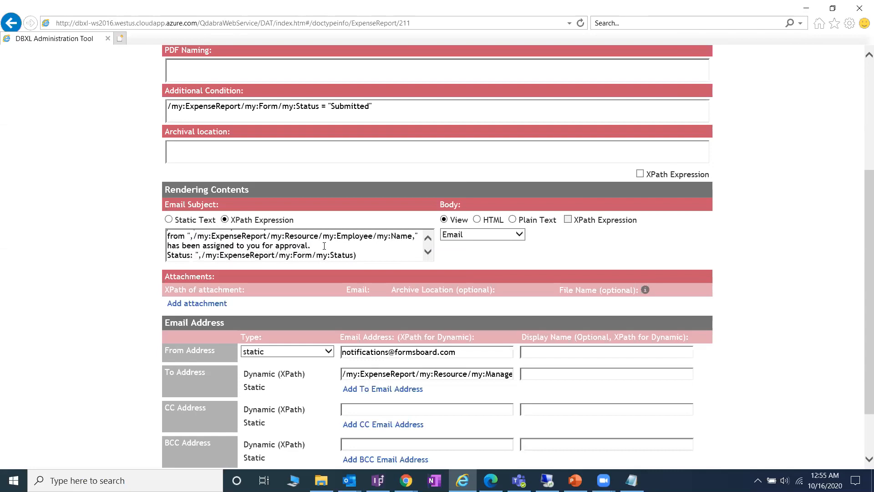
drag(266, 256, 142, 220)
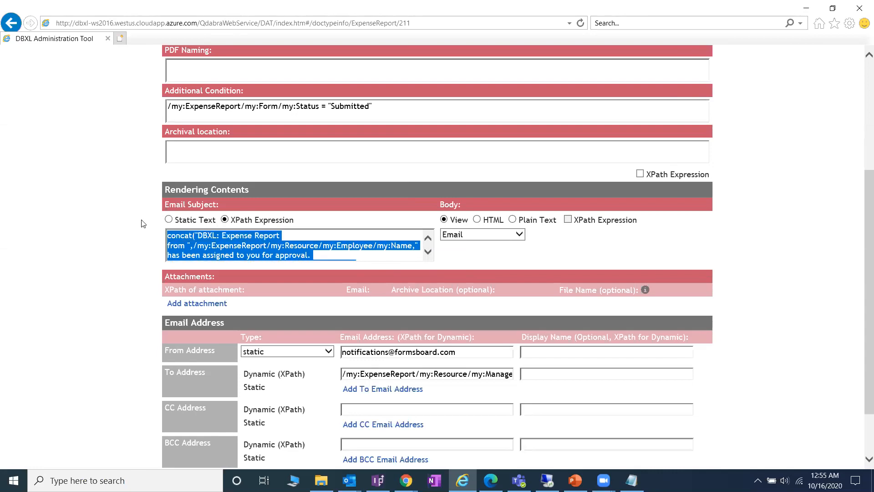
click(241, 246)
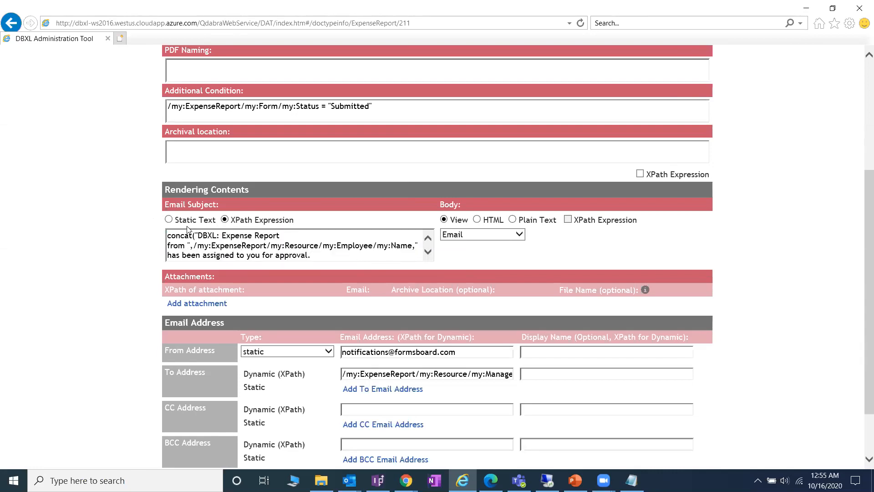
click(170, 220)
click(226, 221)
click(234, 245)
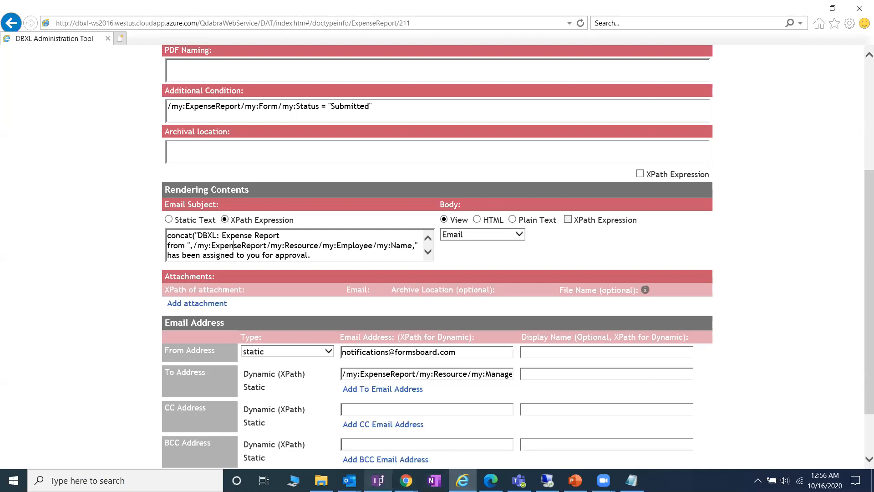
mouse_move(378, 480)
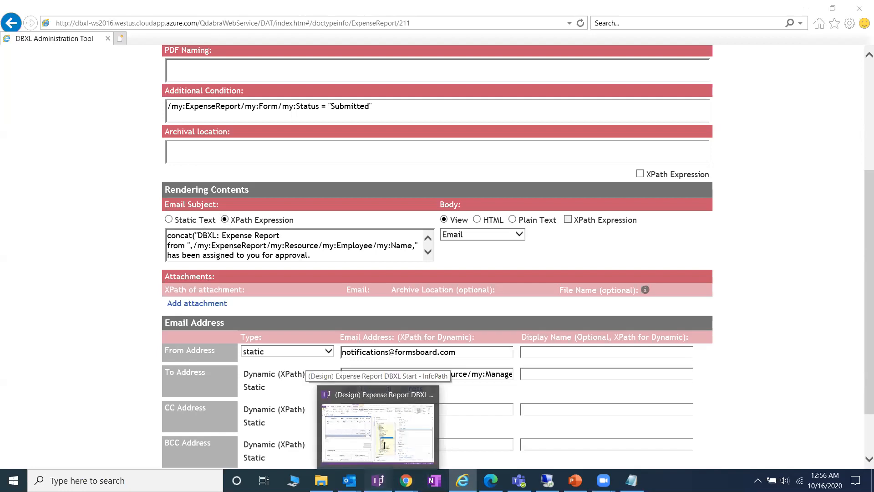
click(378, 432)
- Copy the XPath of the Status field in the Main data source's Form group
click(474, 150)
scroll(474, 158, up, 2)
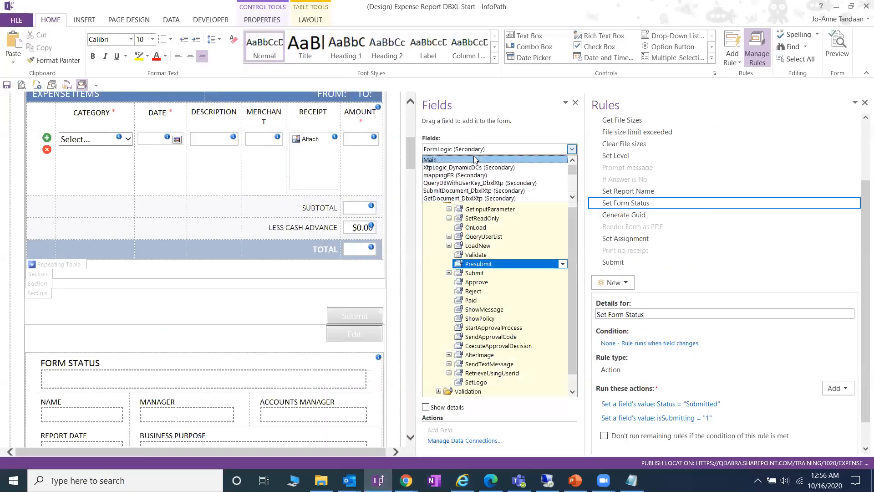
click(474, 160)
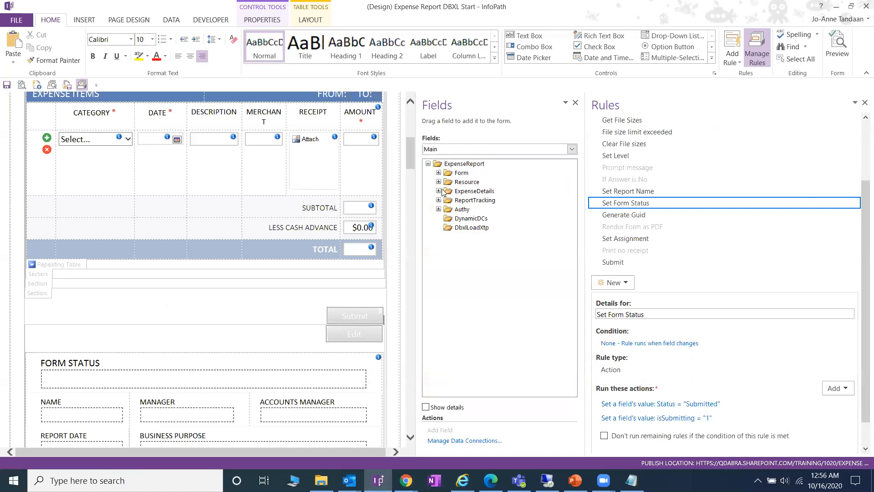
click(438, 173)
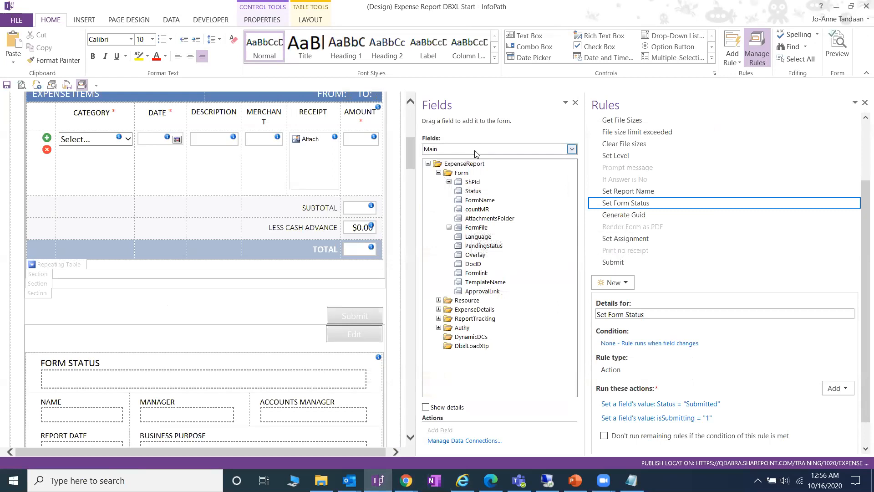
click(483, 192)
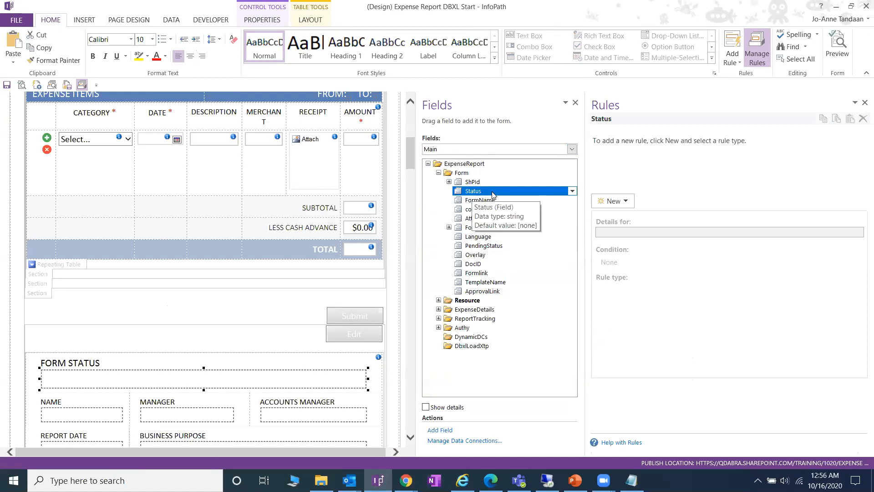
click(572, 191)
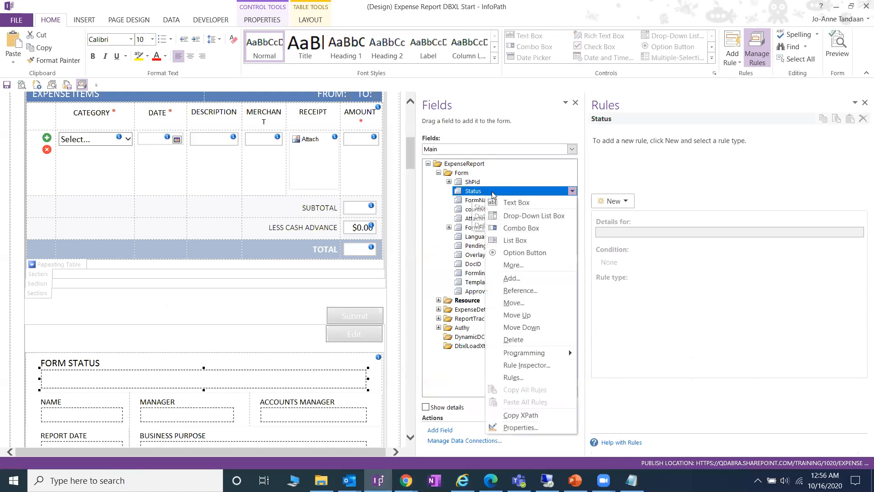
click(528, 415)
- Paste /my:ExpenseReport/my:Form/my:Status into Notepad to check it, then close Notepad without saving
key(alt+Tab)
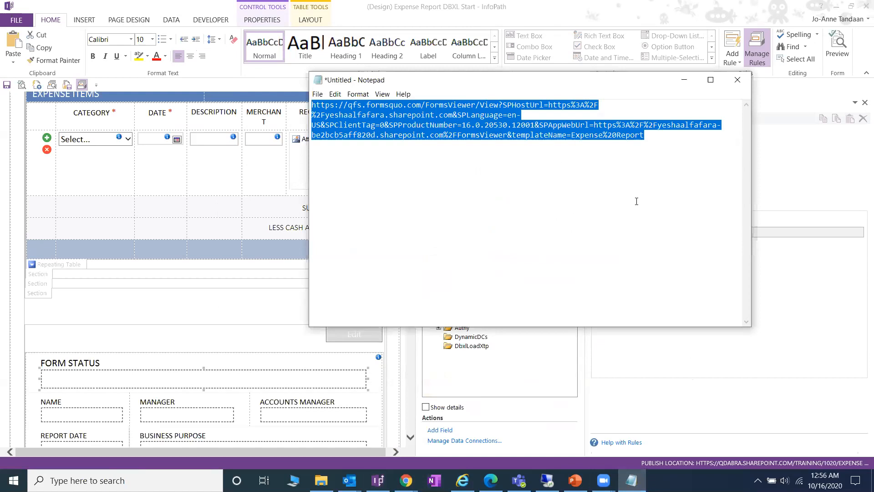
key(ctrl+v)
drag(574, 89, 530, 227)
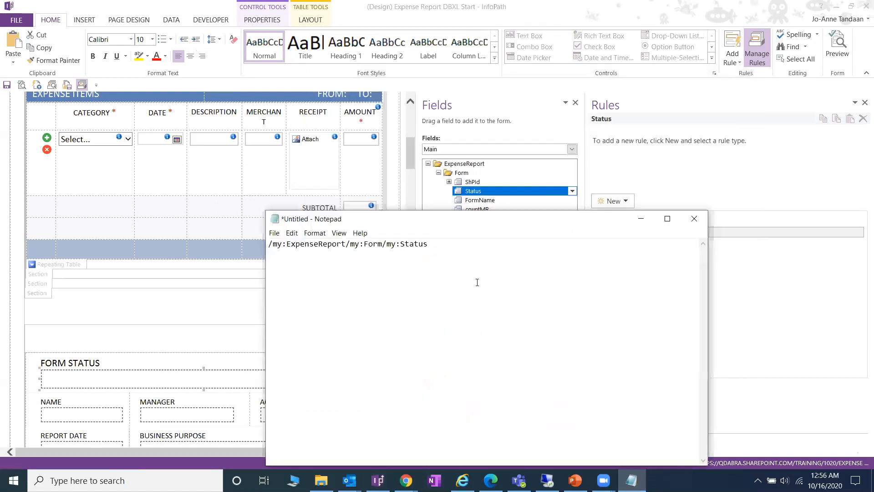
key(ctrl+a)
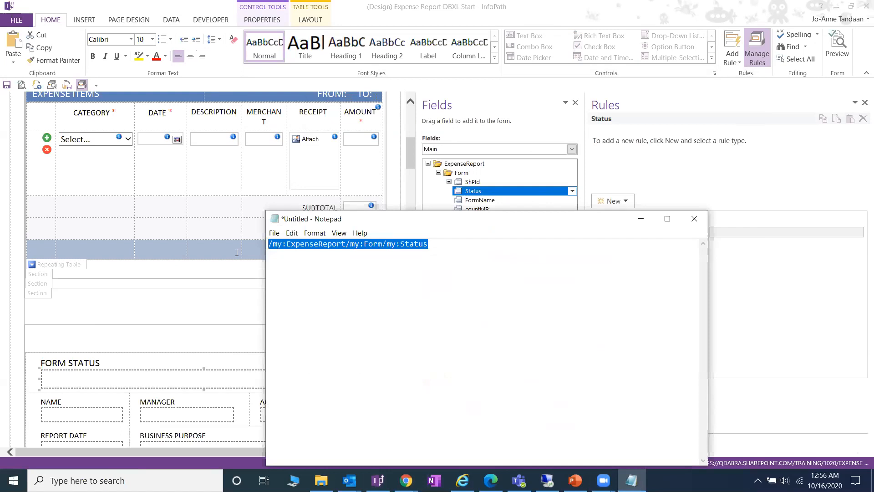
drag(453, 210, 419, 181)
click(463, 217)
key(ctrl+a)
click(654, 182)
click(457, 242)
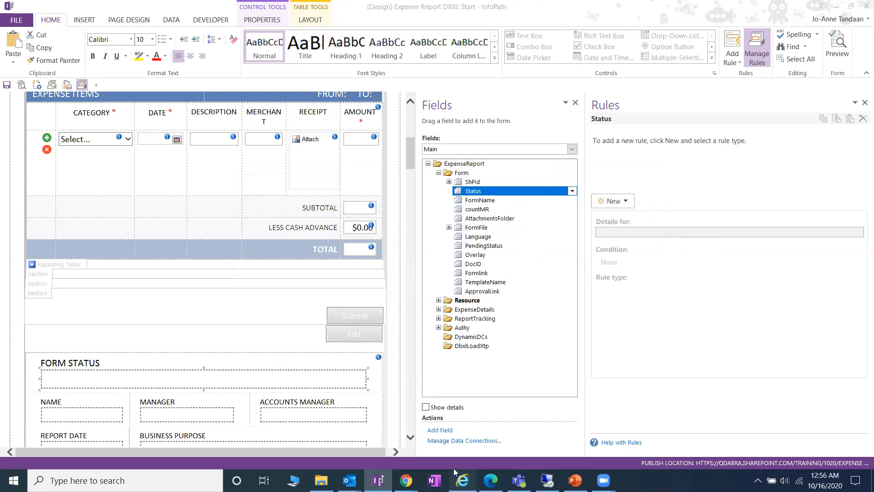
- Keep Email as the body view on the rendering settings page
click(461, 480)
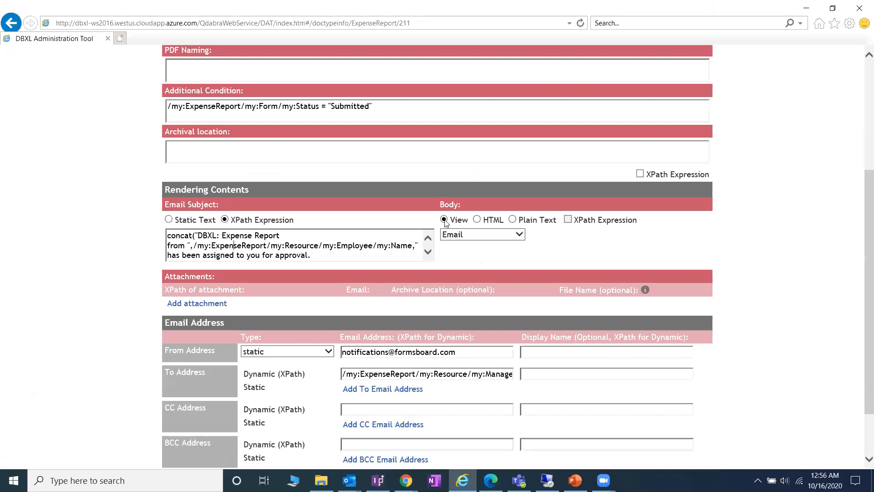
click(485, 238)
click(485, 237)
click(764, 251)
- Check the expense report approval email's Approve and Reject links in Outlook, then return to InfoPath
click(349, 480)
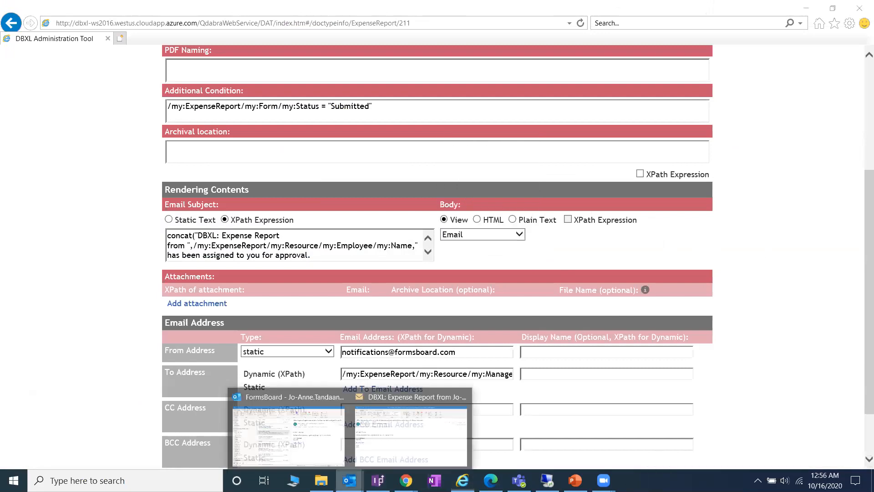
click(411, 434)
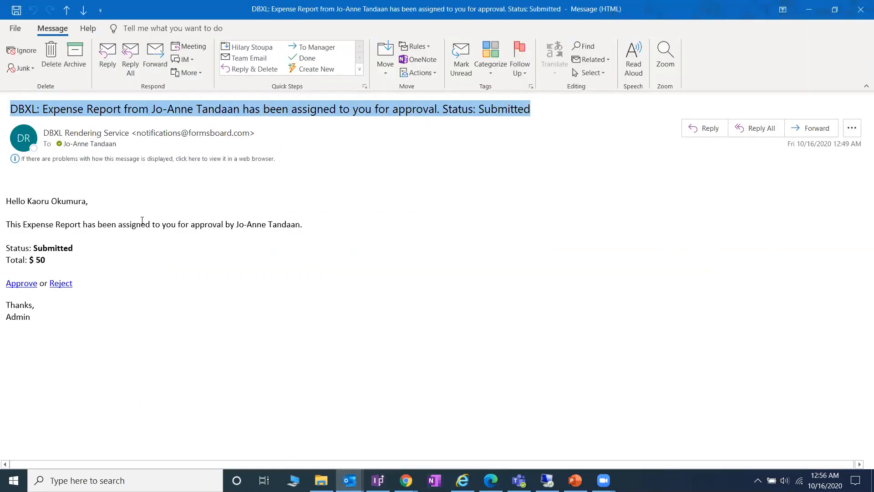
click(378, 480)
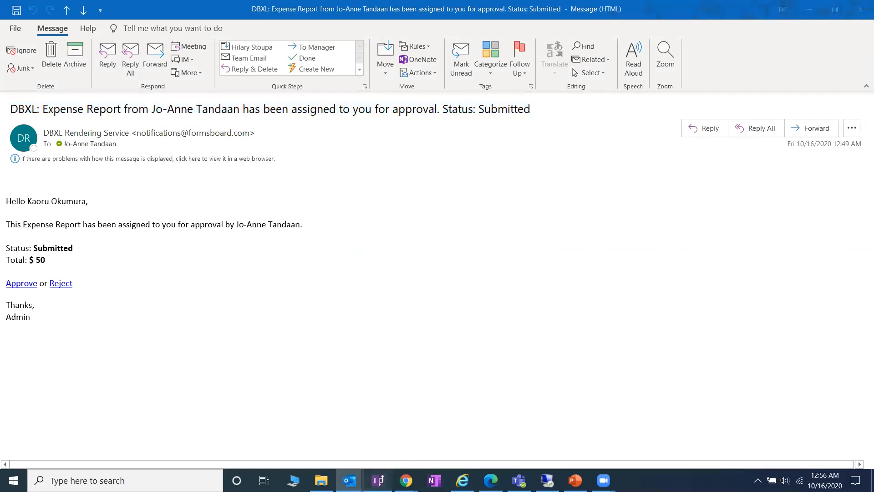
click(129, 20)
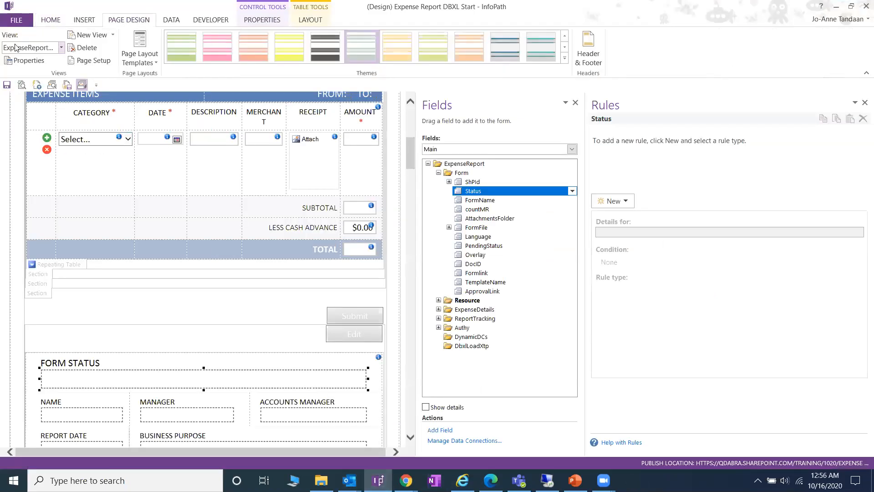
- Switch the Expense Report form to the Email view and widen the canvas
click(17, 48)
click(27, 93)
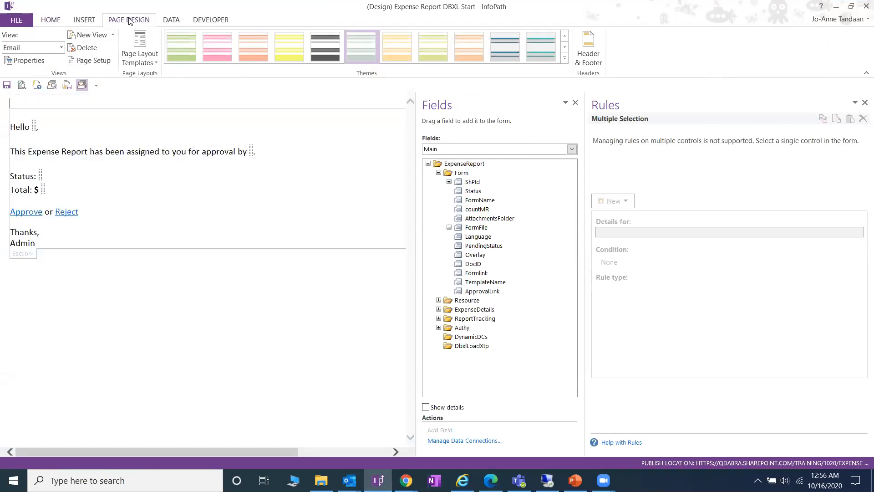
click(43, 46)
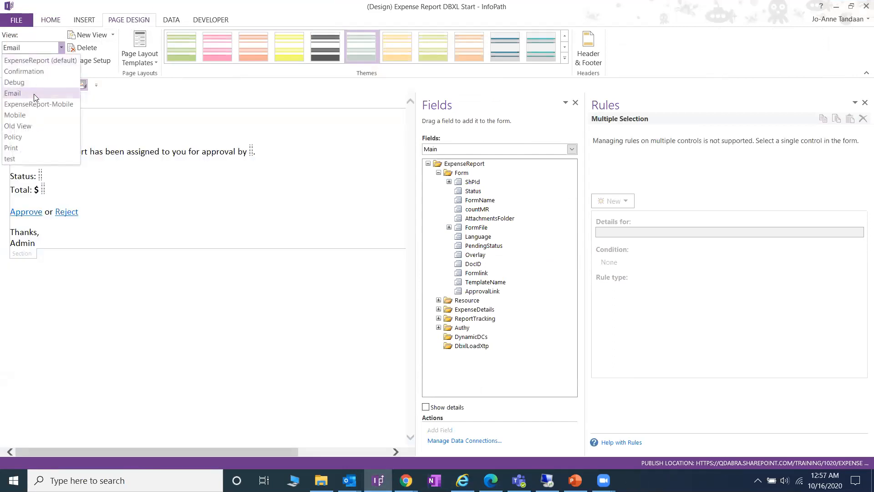
click(35, 94)
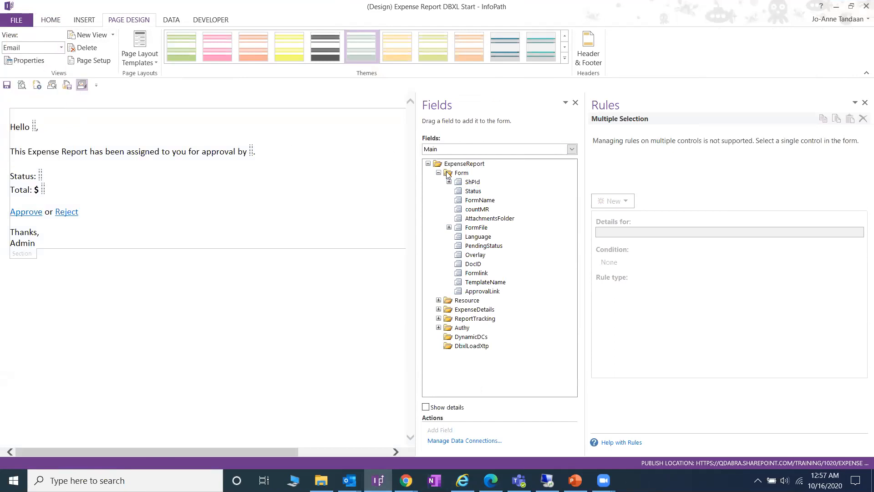
drag(584, 190, 668, 187)
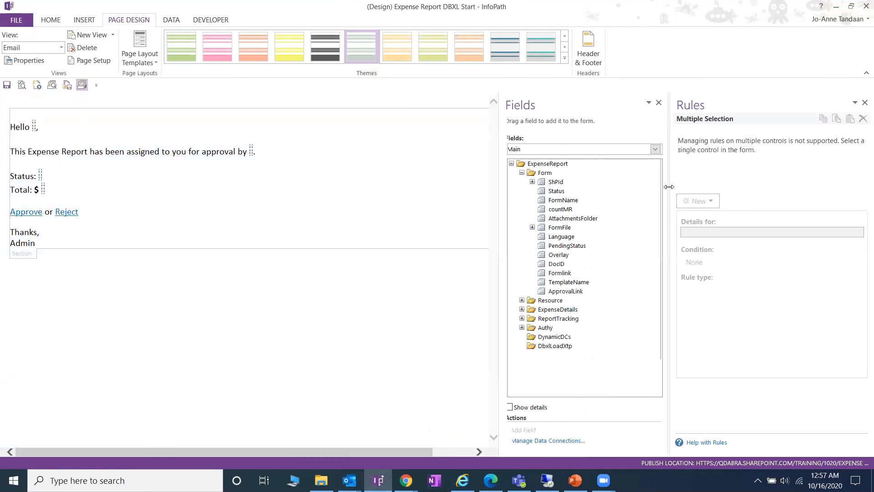
- Inspect the email section's rules and the fields behind the greeting name and requester name
click(18, 255)
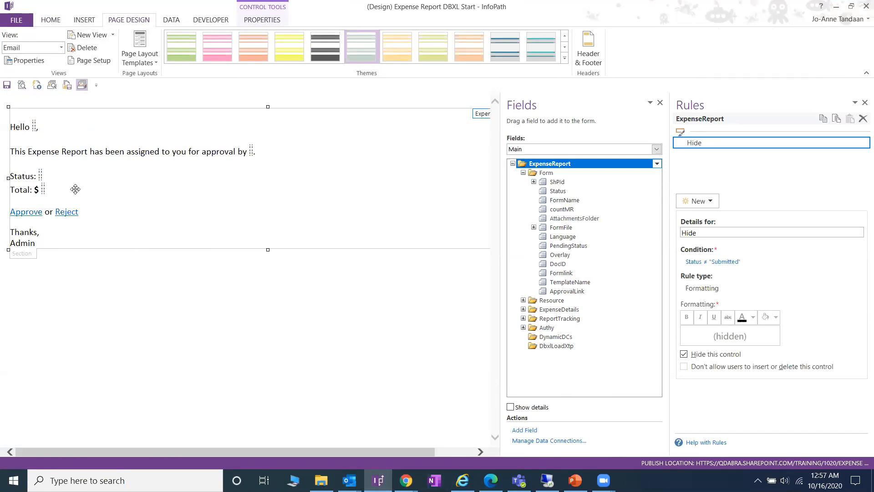
double_click(21, 127)
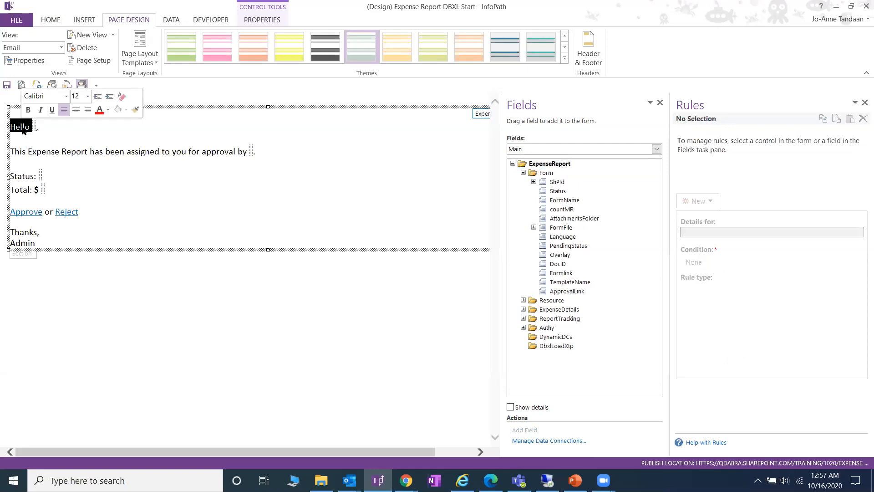
click(35, 129)
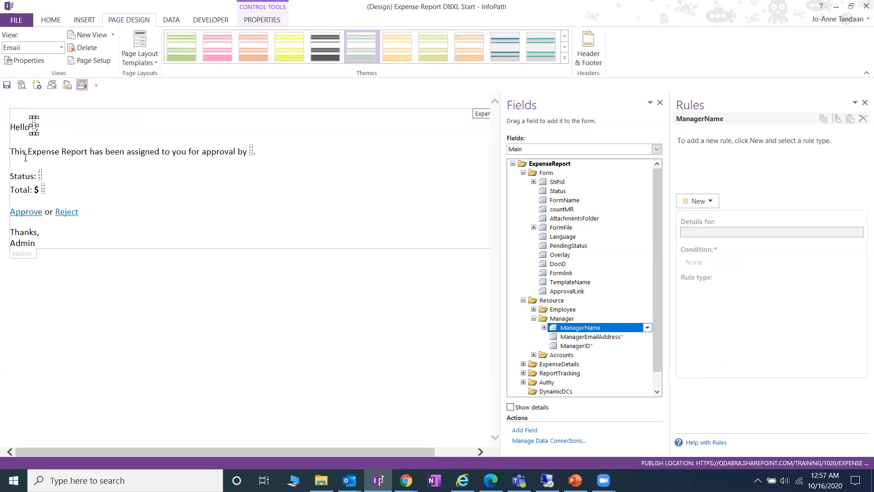
click(251, 152)
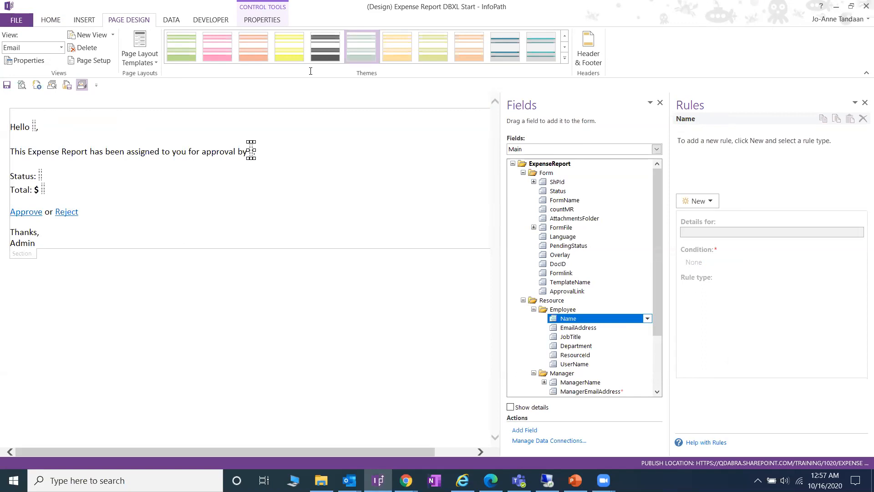
click(475, 421)
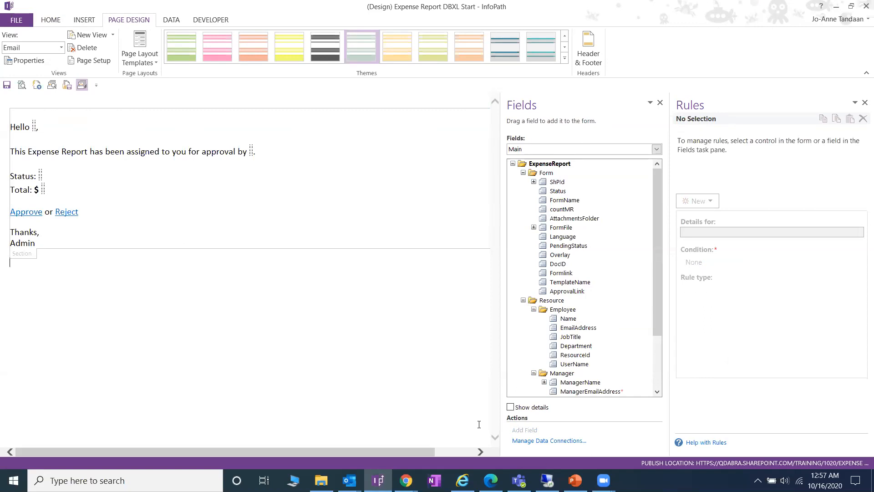
click(491, 480)
- Scroll the lab guide PDF to page 4's Test the form steps, then return to the InfoPath Approve link
scroll(398, 340, down, 3)
scroll(399, 339, down, 10)
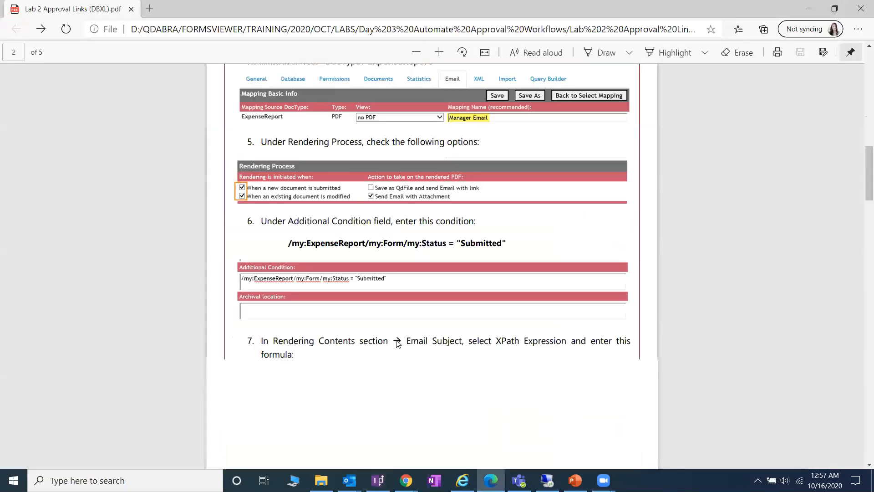
scroll(396, 341, down, 5)
scroll(396, 342, down, 20)
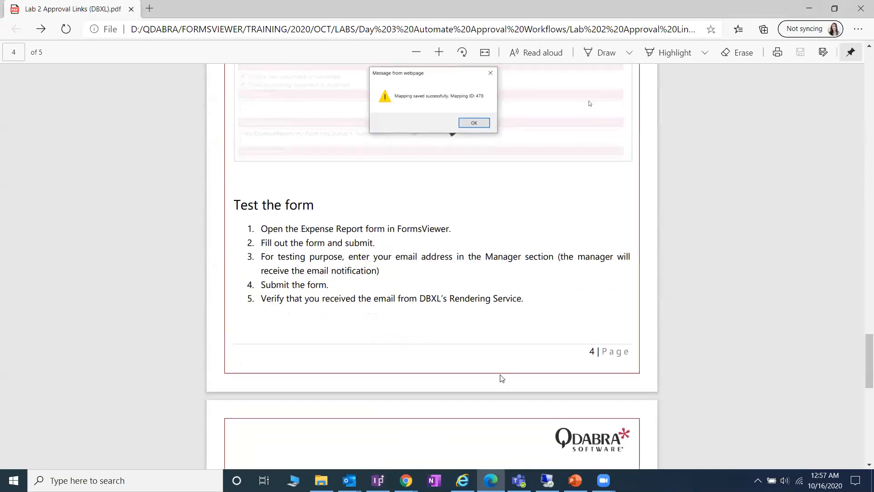
click(378, 480)
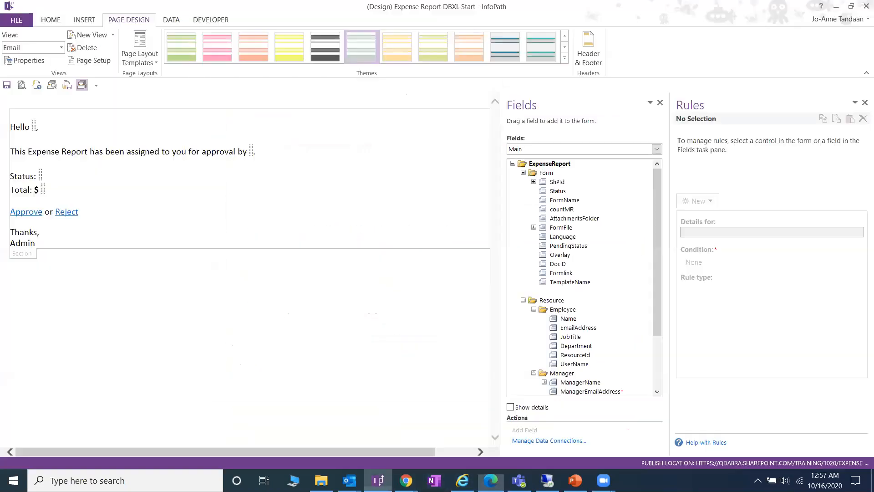
right_click(24, 211)
- Open the Approve link's Edit Hyperlink settings and select its entire concat formula
click(21, 211)
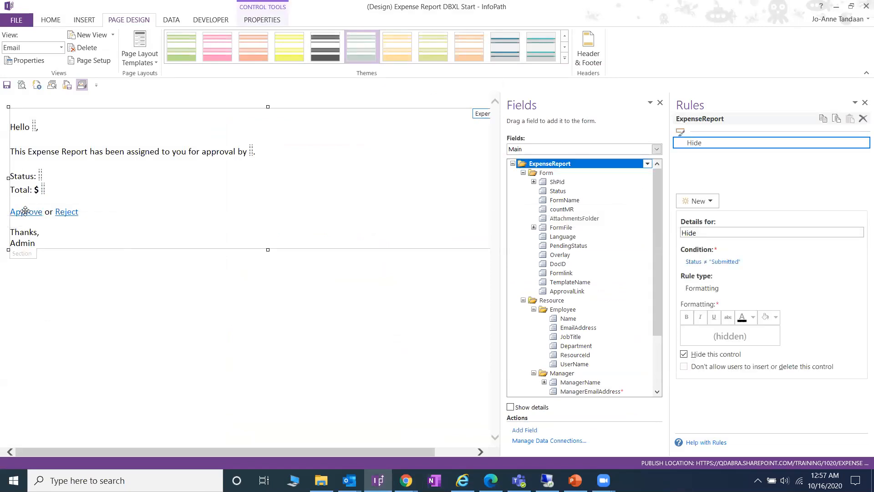
double_click(25, 211)
right_click(26, 212)
click(69, 276)
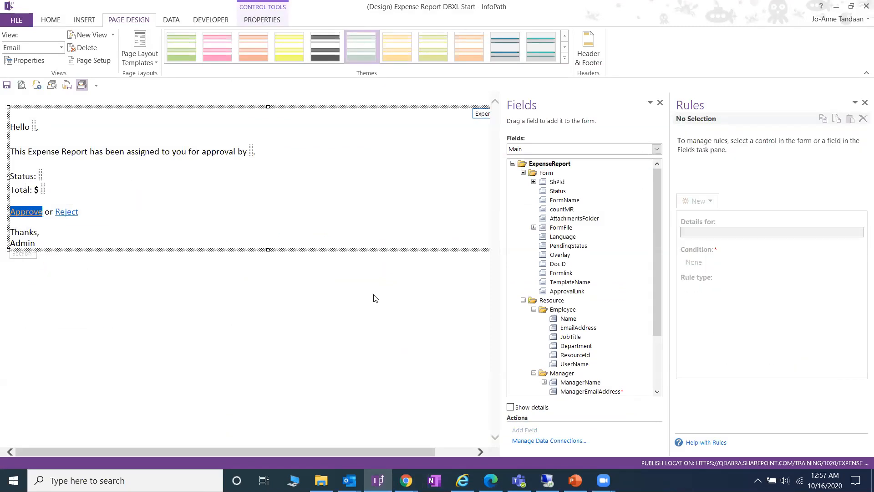
click(495, 226)
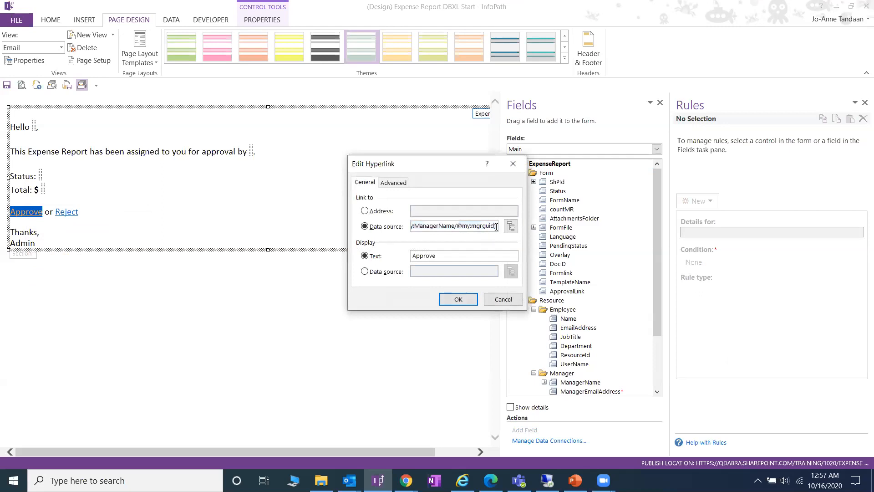
drag(496, 226, 366, 234)
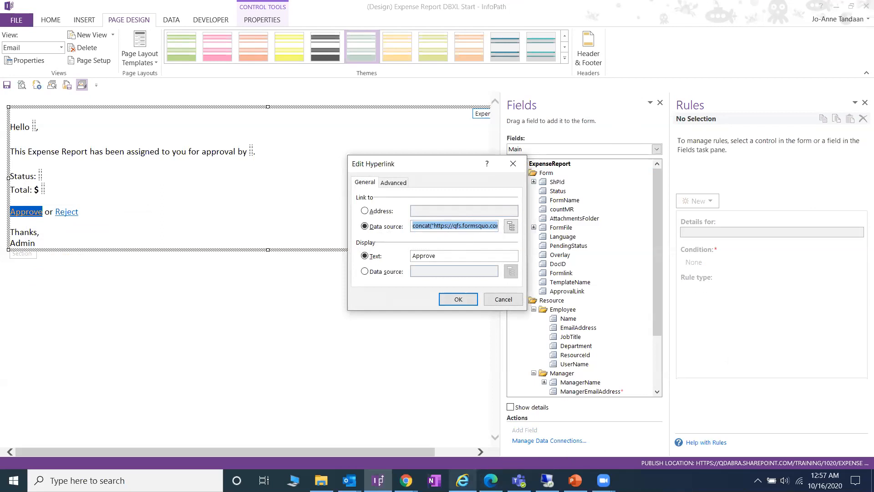
- Paste the formula into a new Notepad window and review its quoted FormsViewer URL portion
click(126, 481)
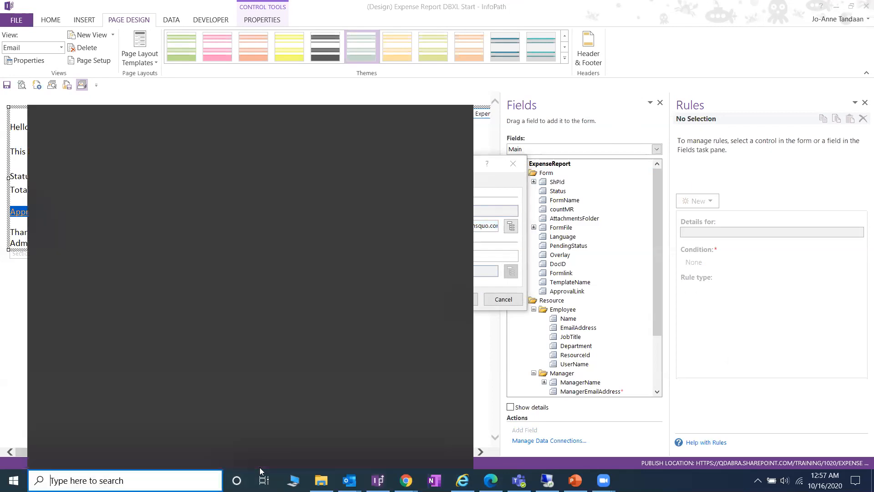
text(notepad)
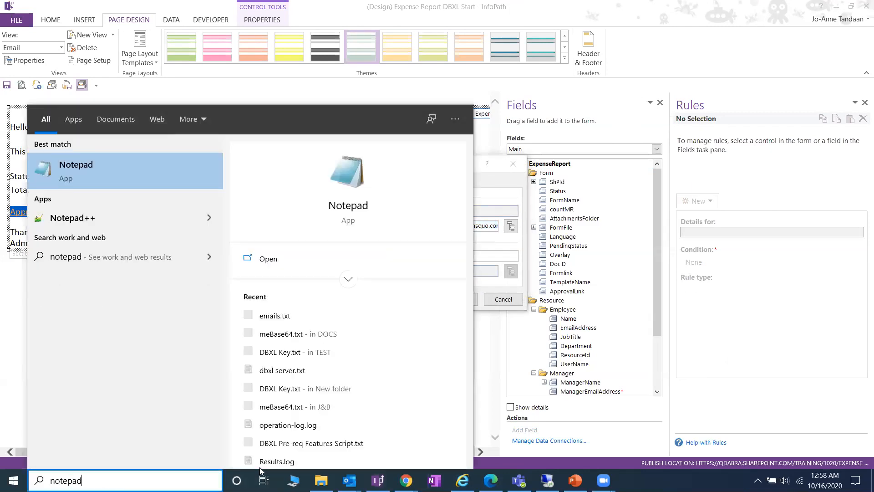
key(Return)
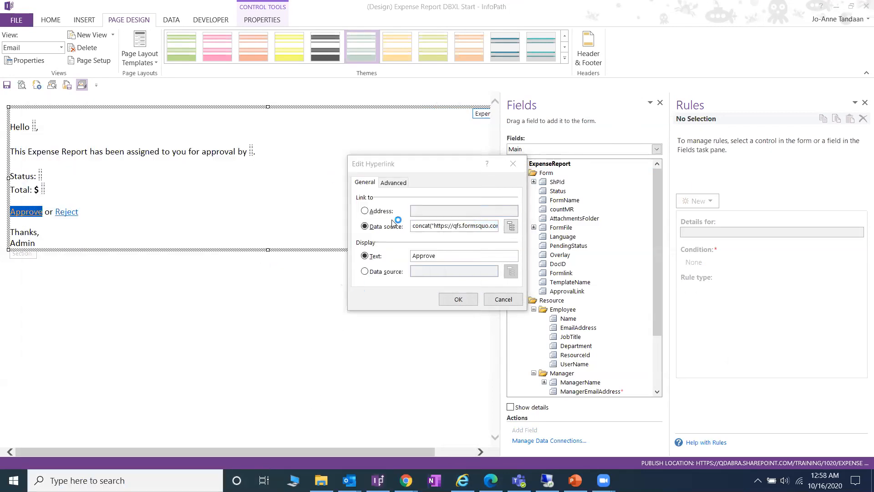
key(ctrl+v)
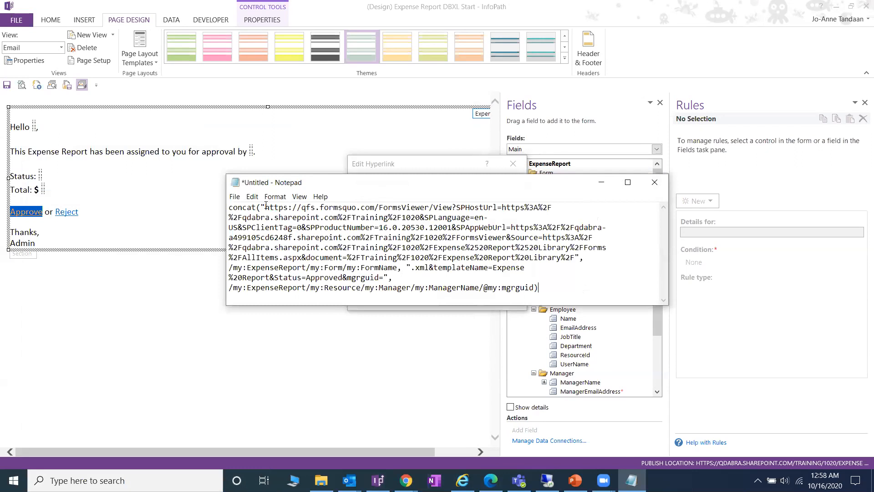
drag(266, 206, 575, 258)
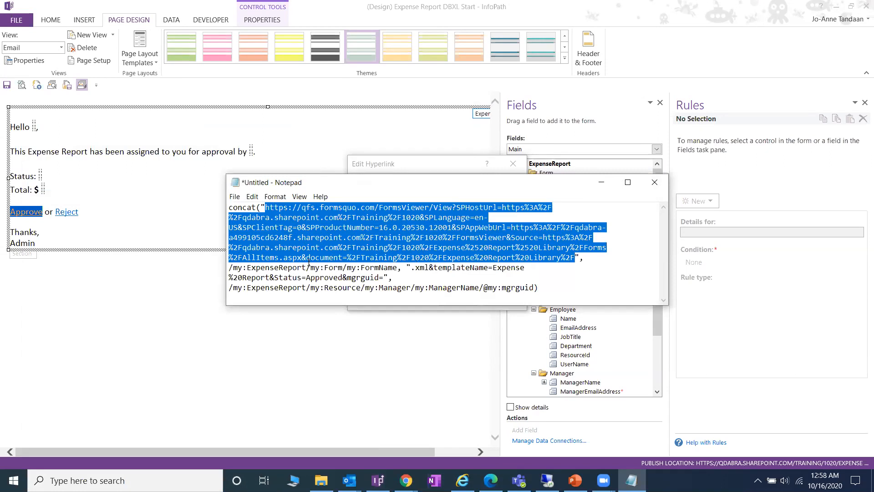
click(303, 256)
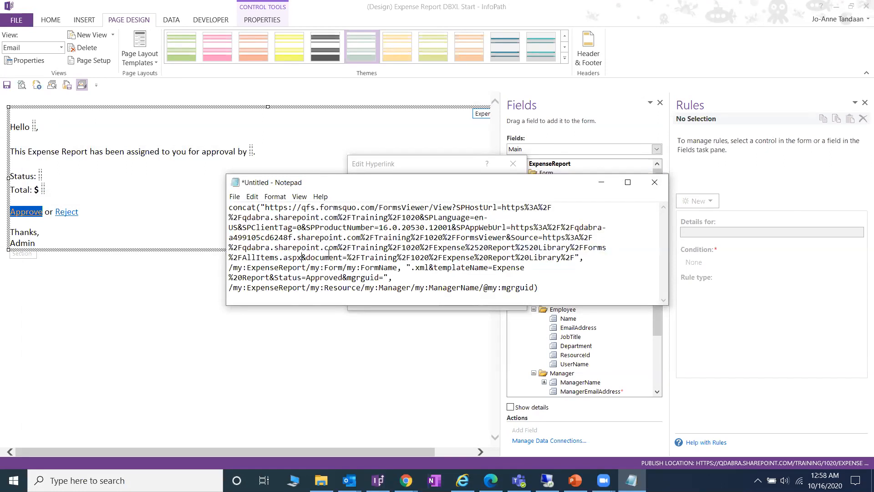
drag(575, 256, 266, 202)
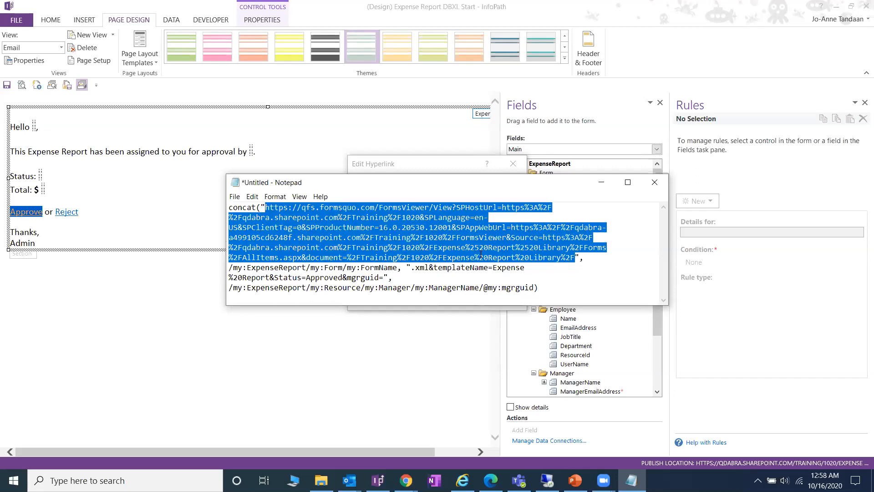
click(392, 249)
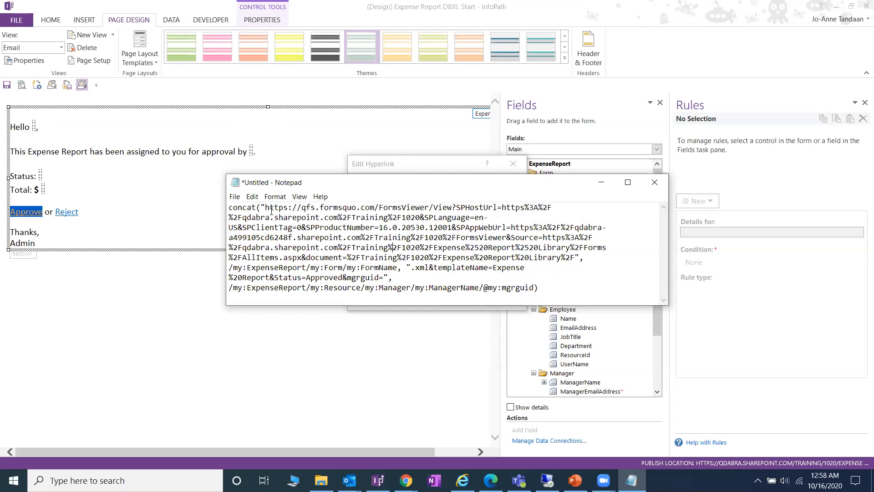
- Bring up FormsViewer's Update Template page in the browser
click(406, 480)
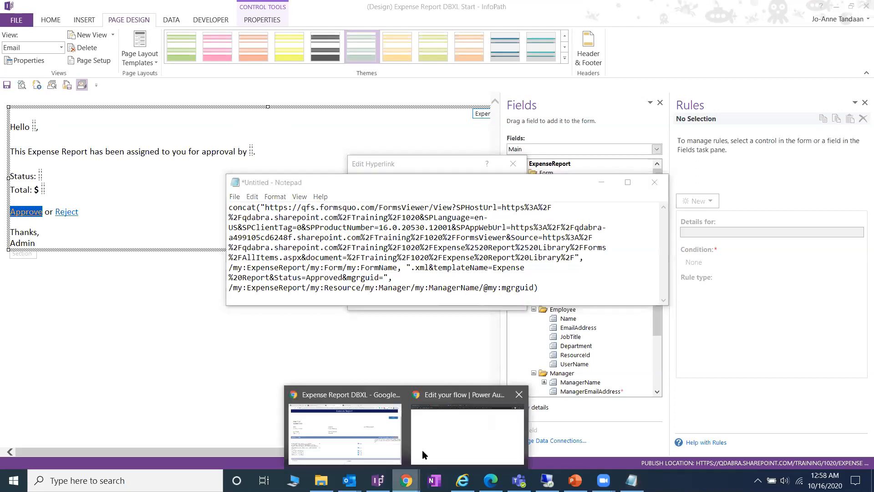
click(421, 450)
click(179, 8)
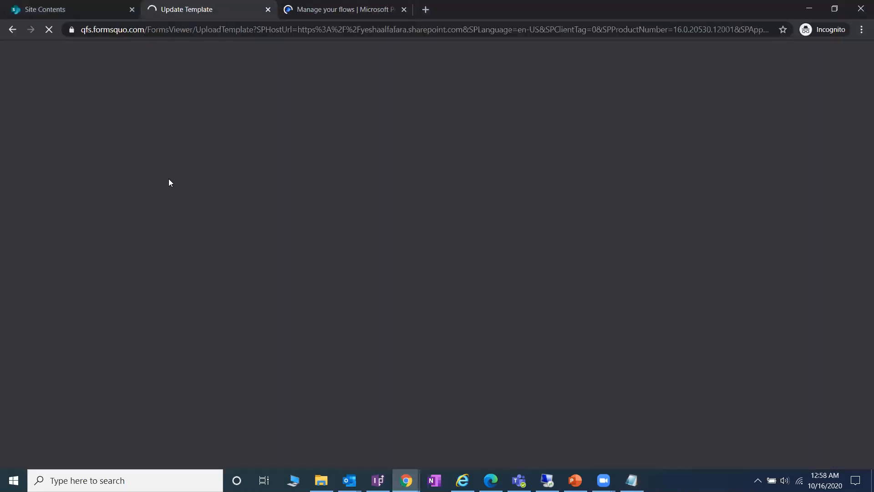
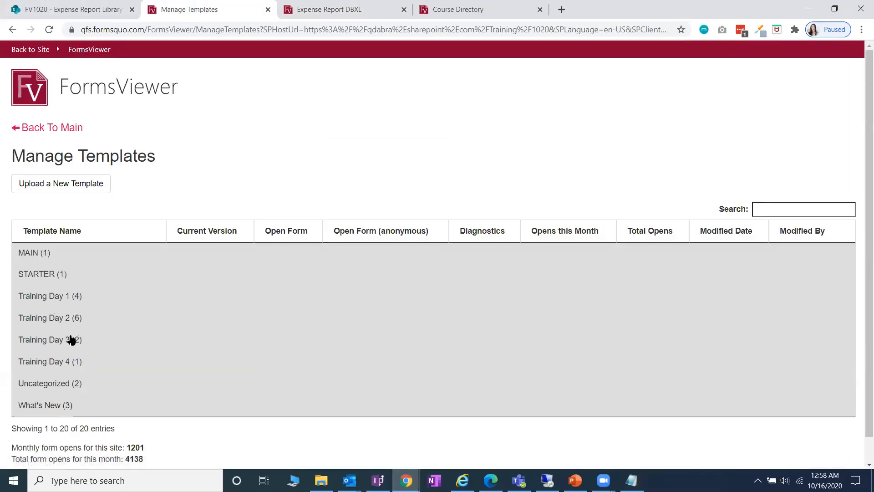
- Open a blank Expense Report form from the Training Day 3 templates and select its web address
click(71, 339)
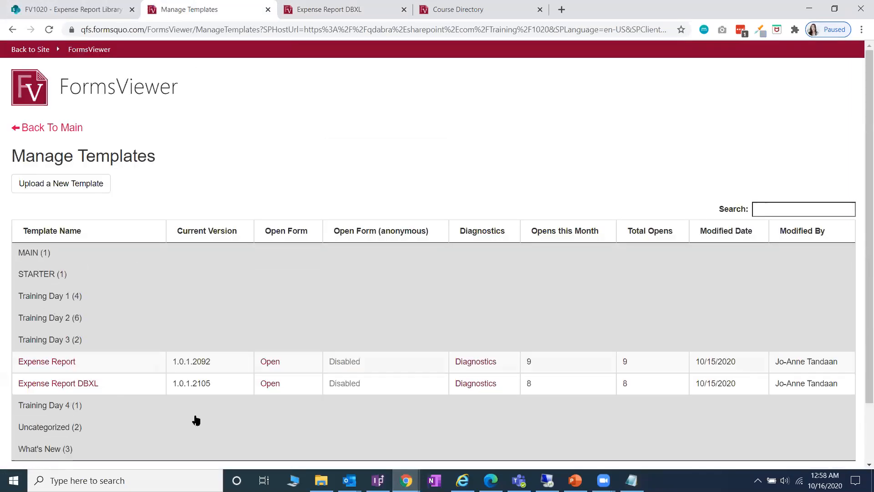
click(273, 363)
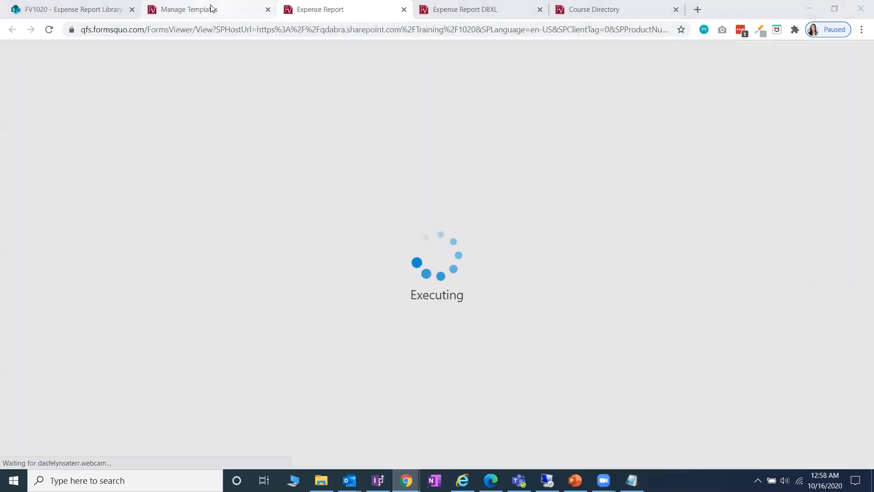
click(211, 8)
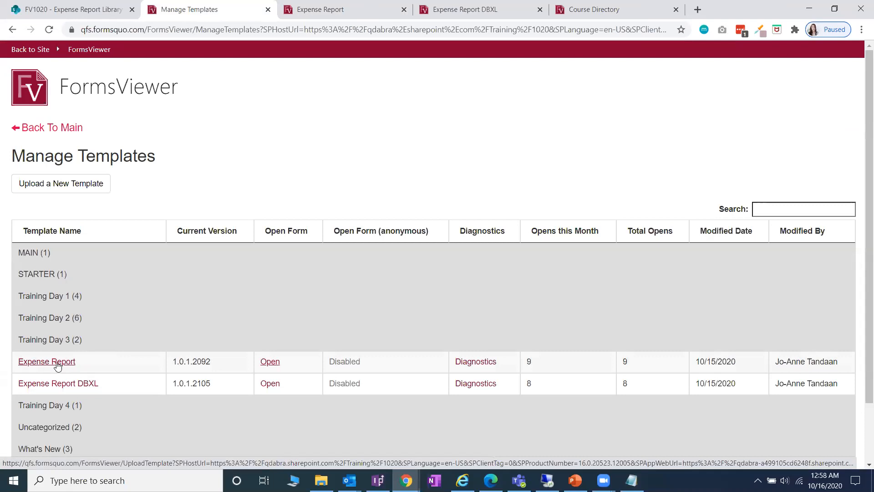
click(300, 10)
click(282, 31)
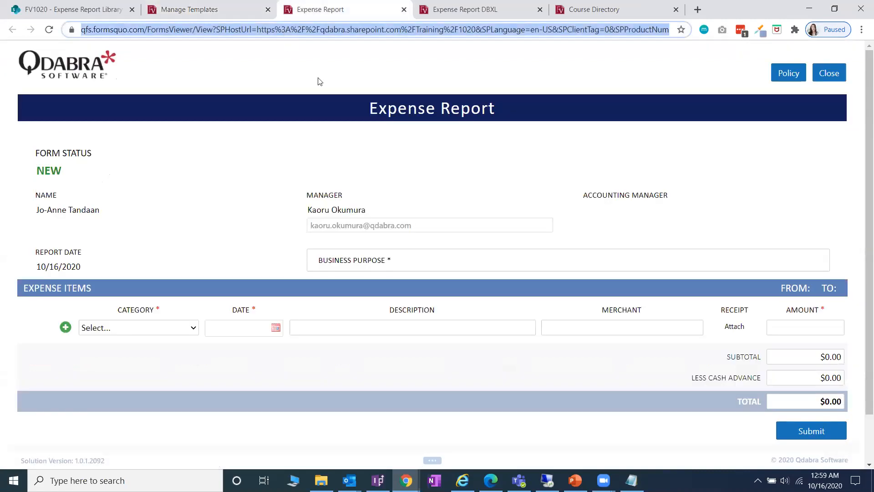
- Paste the new form's web address into Notepad below the concat formula
key(alt+Tab)
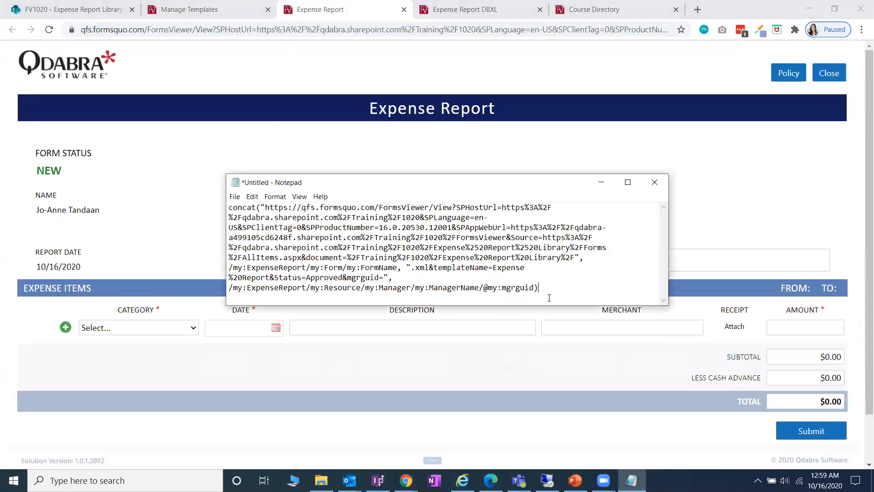
key(Return)
key(Return)
key(Return)
text(https://qfs.formsquo.com/FormsViewer/View?SPHostUrl=https%3A%2F%2Fqdabra.sharepoint.com%2FTraining%2F1020&SPLanguage=en-US&SPClientTag=0&SPProductNumber=16.0.20523.12005&SPAppWebUrl=https%3A%2F%2Fqdabra-a499105cd6248f.sharepoint.com%2FTraining%2F1020%2FFormsViewer&templateName=Expense%20Report)
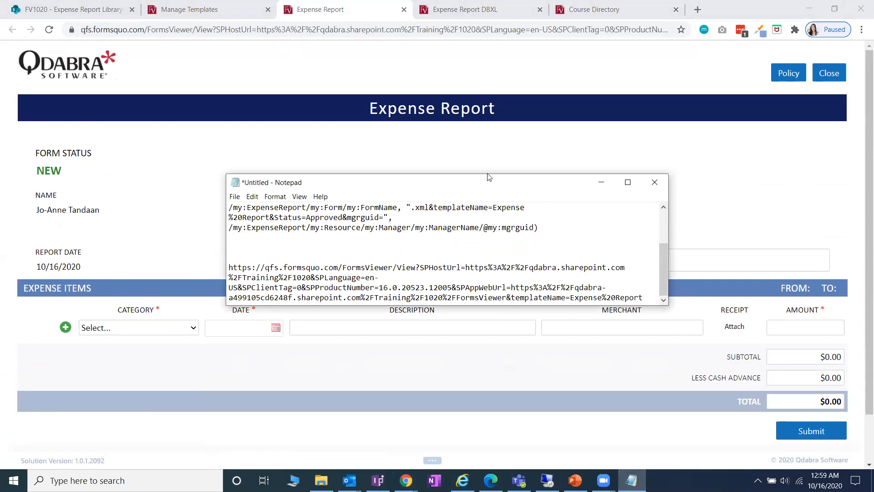
drag(487, 177, 469, 153)
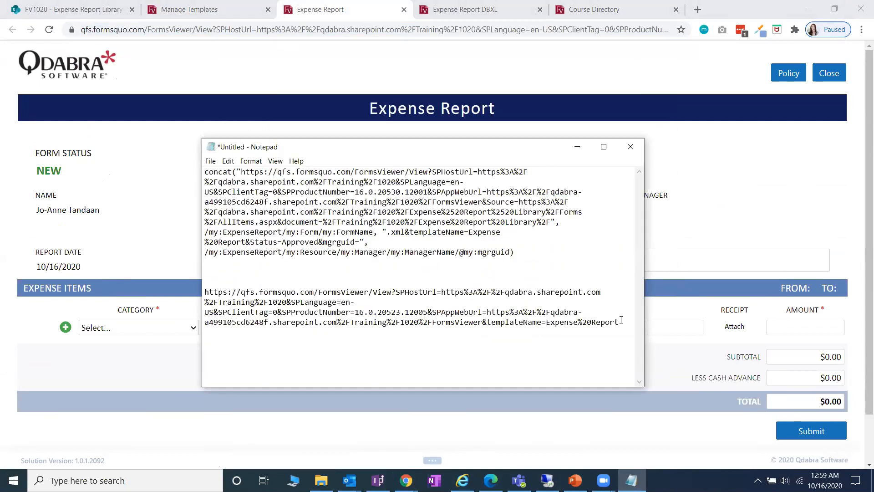
drag(205, 292, 626, 320)
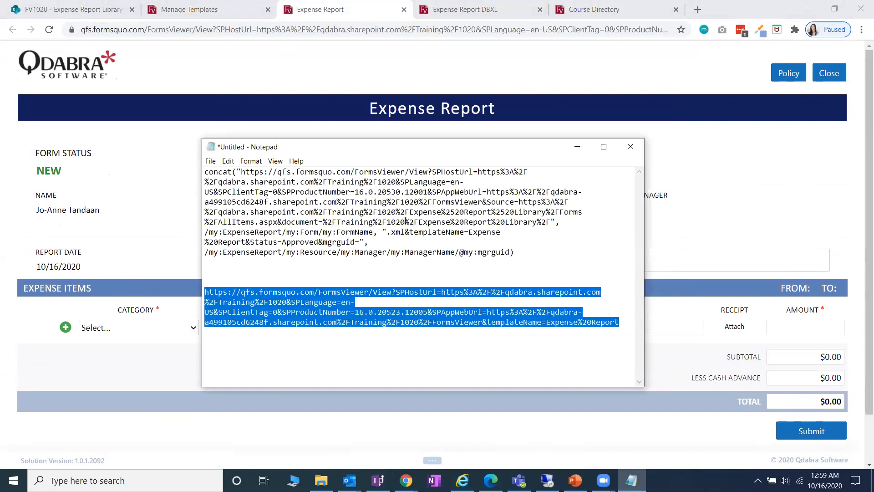
- Open another new Expense Report form and paste its address over the first one in Notepad
click(189, 9)
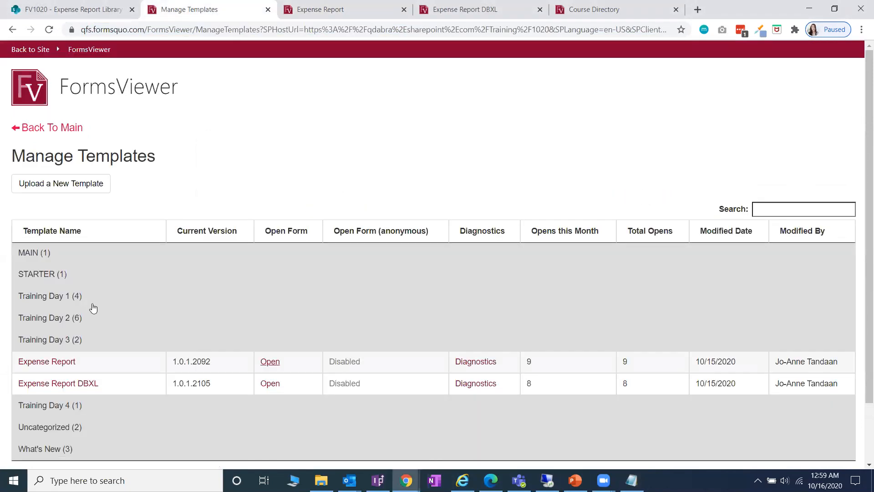
click(270, 361)
click(261, 30)
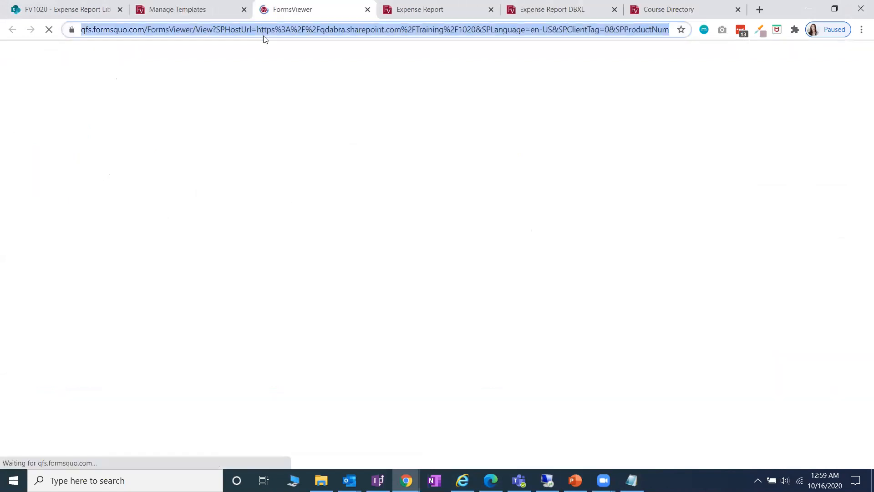
key(ctrl+c)
click(631, 480)
key(ctrl+v)
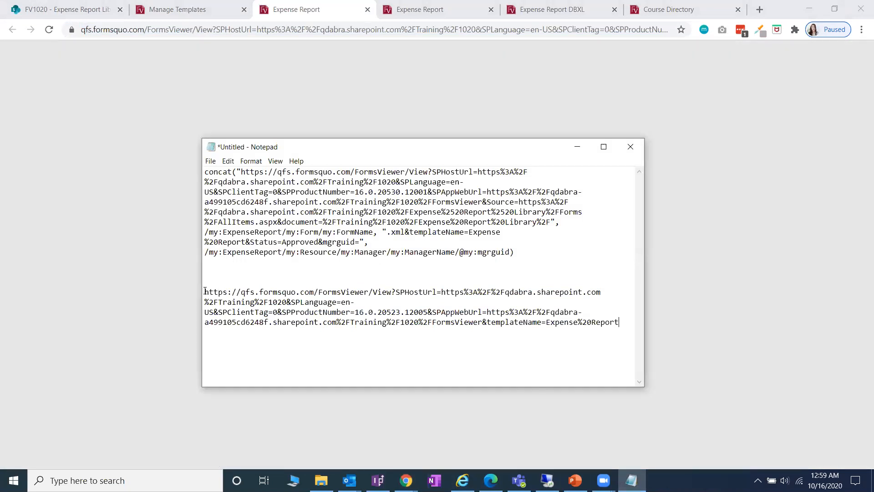
drag(205, 292, 623, 319)
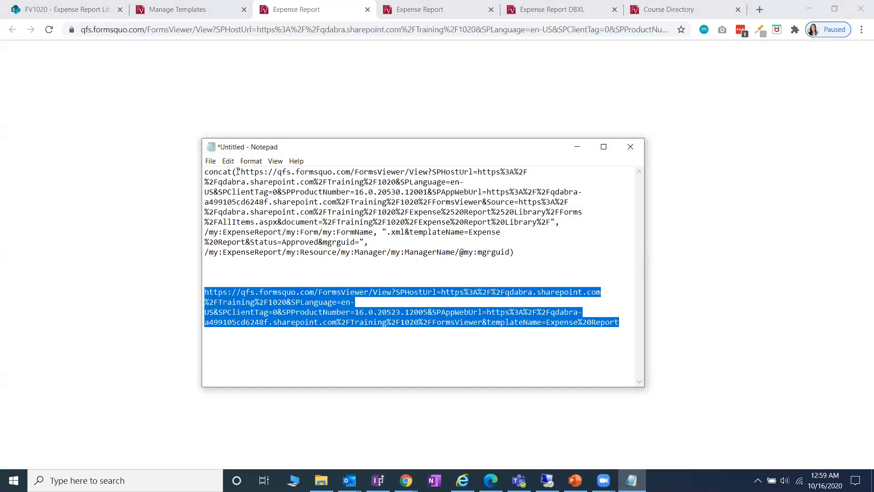
- Replace the formula's URL up to FormsViewer with the current 16.0.20523.12005 address
drag(240, 171, 382, 212)
drag(459, 210, 479, 208)
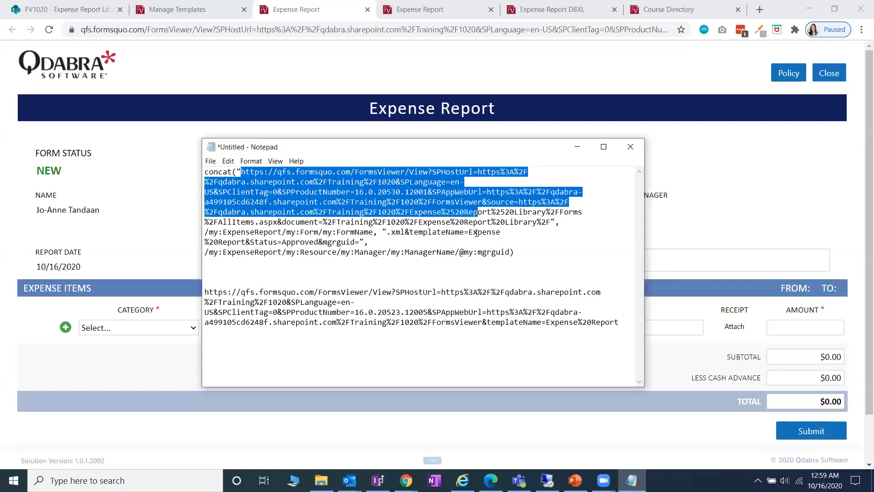
click(502, 287)
drag(206, 290, 482, 325)
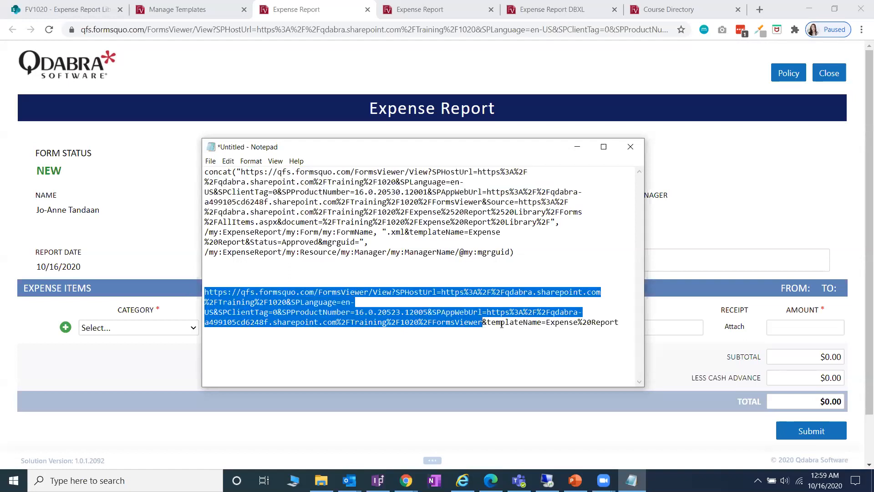
drag(242, 172, 484, 202)
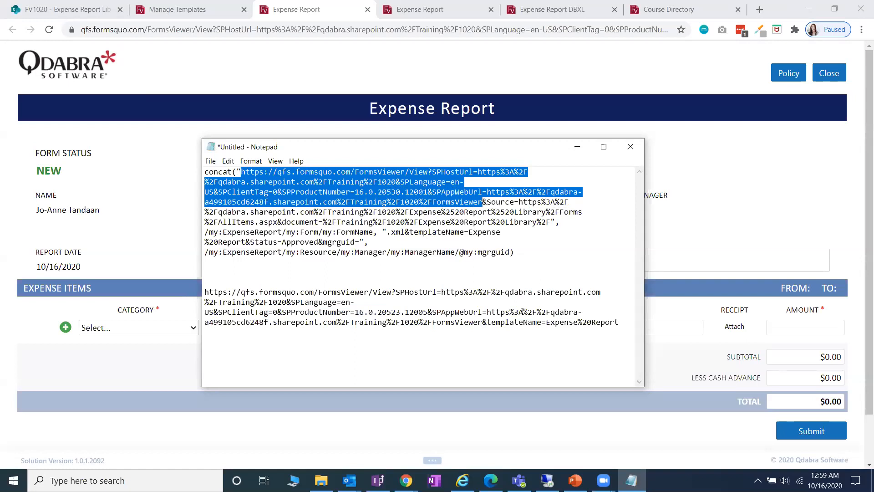
key(ctrl+v)
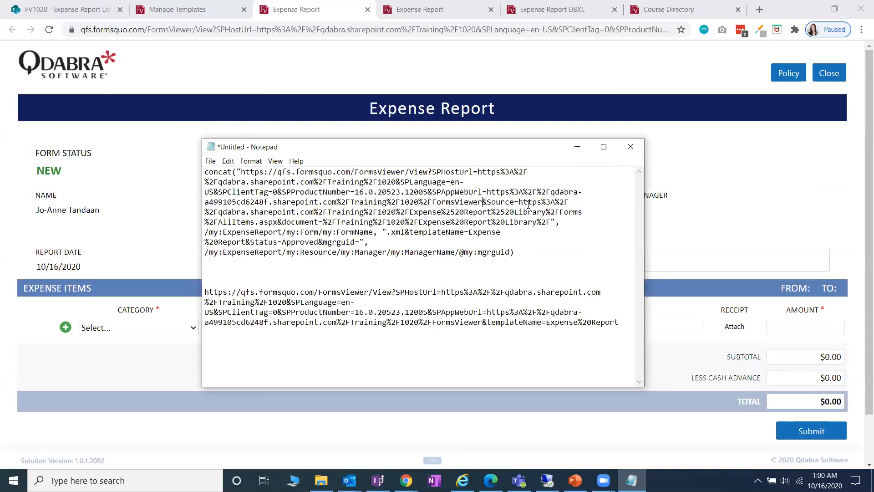
drag(520, 202, 278, 222)
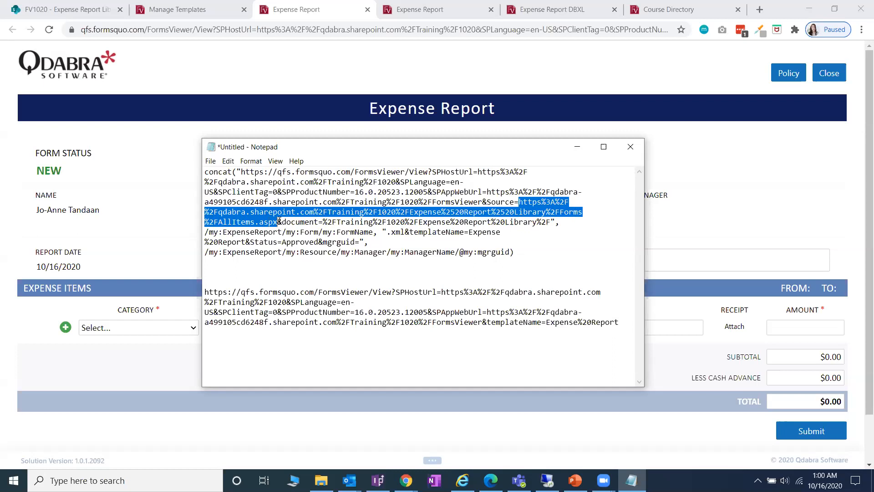
click(105, 10)
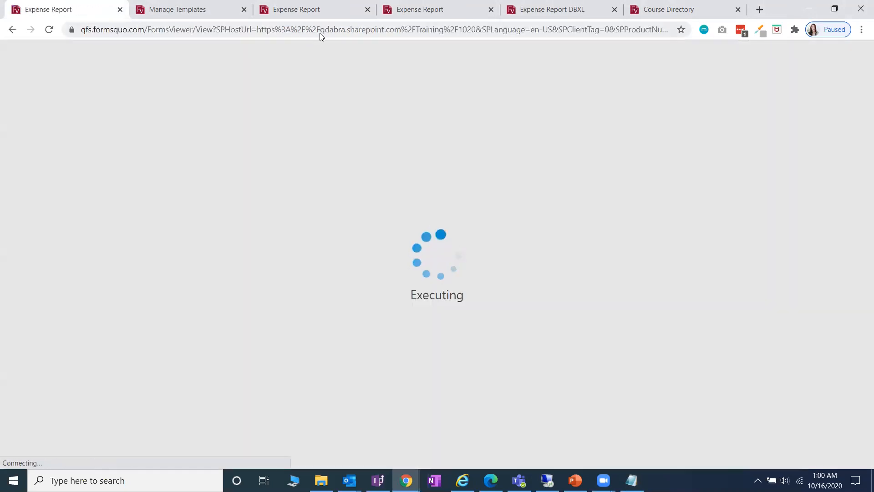
- Paste the approved report's FormsViewer address, with Source and document parameters, under the concat formula
click(319, 33)
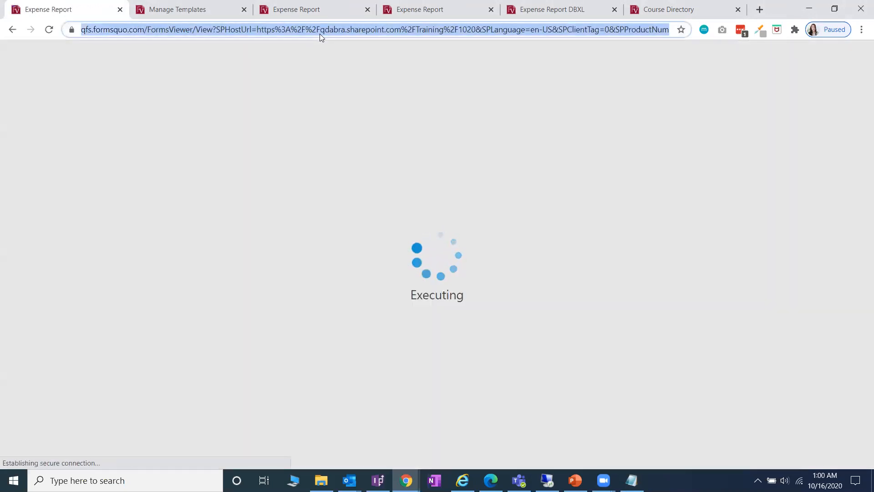
click(631, 480)
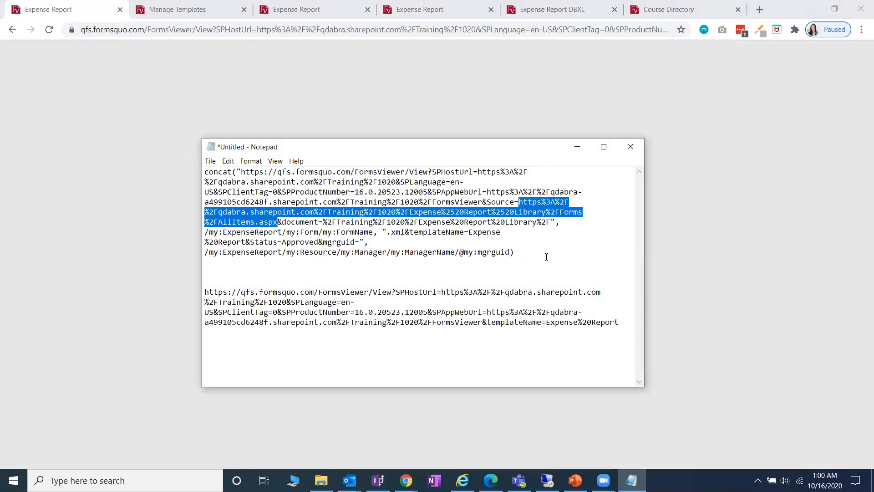
click(544, 257)
key(Return)
key(Return)
key(Return)
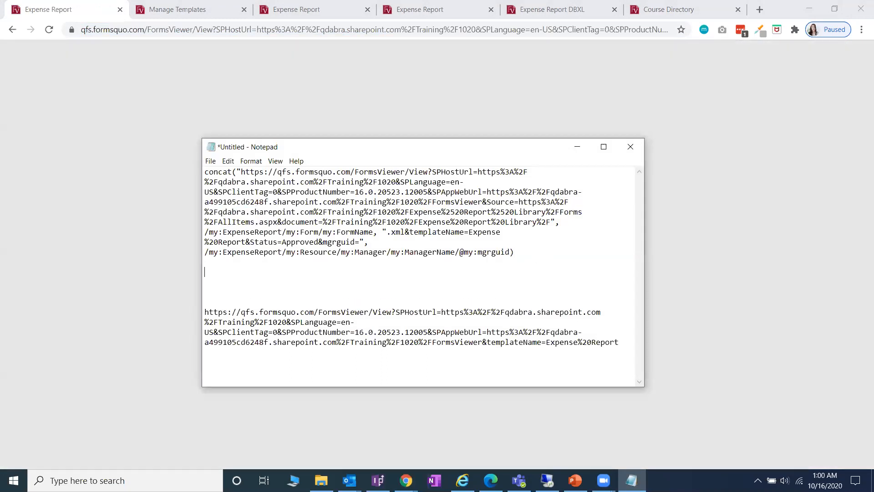
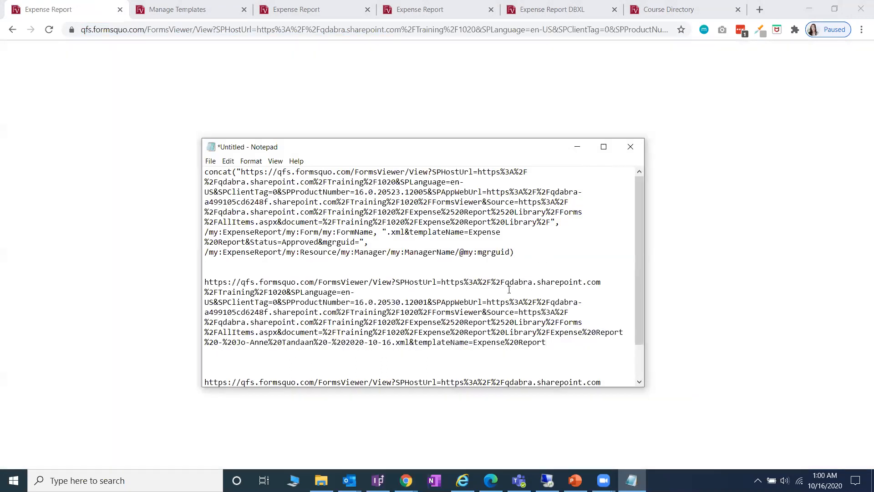
drag(518, 312, 277, 332)
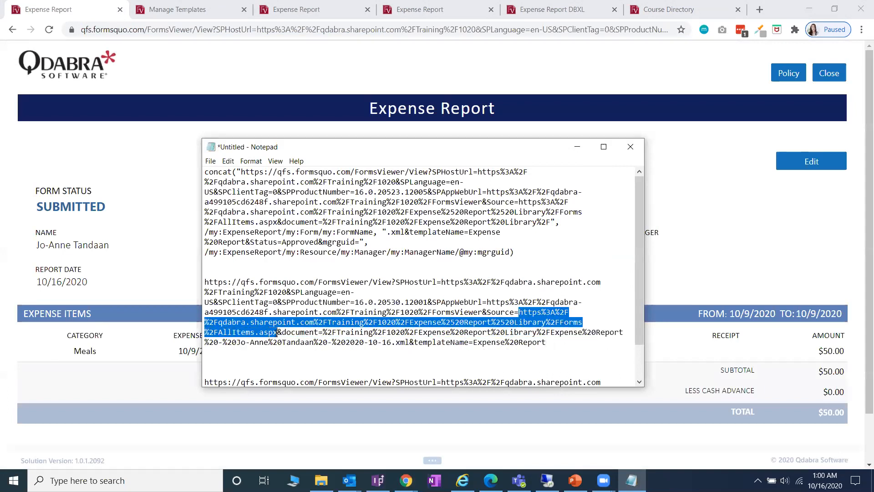
- Compare the Source and document= paths of the formula and the approved report link
drag(519, 202, 552, 222)
click(278, 223)
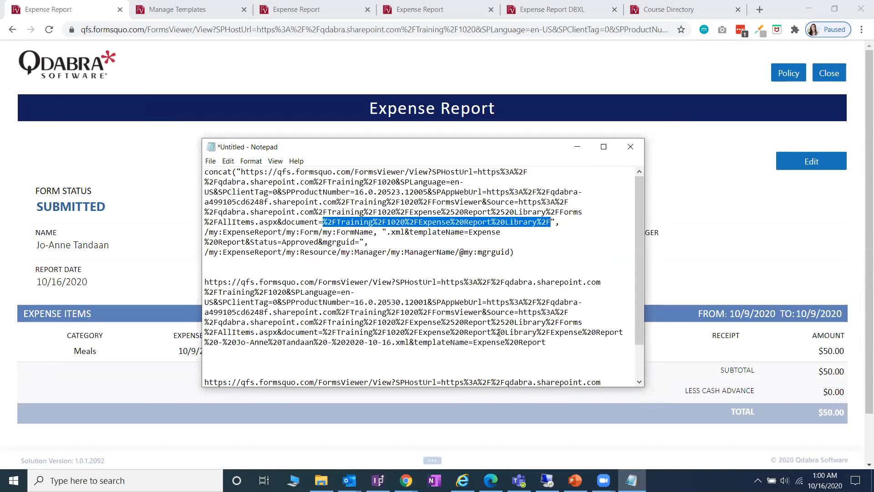
scroll(450, 327, down, 1)
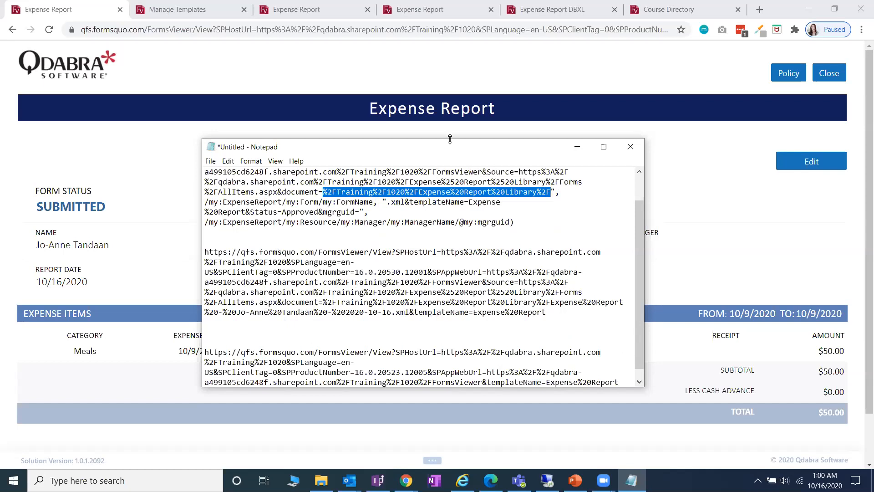
drag(450, 139, 461, 61)
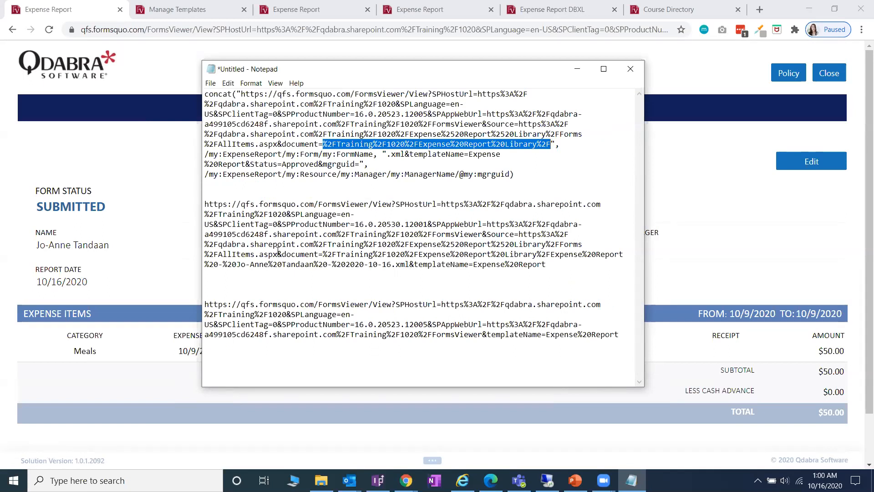
drag(278, 253, 550, 255)
key(ctrl+c)
click(323, 254)
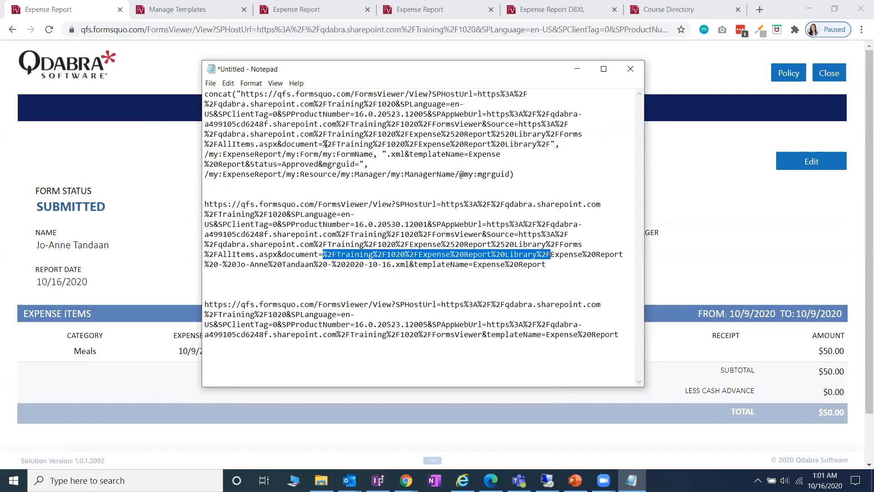
- Paste the Expense Report Library path after document= and select the whole concat formula
click(323, 143)
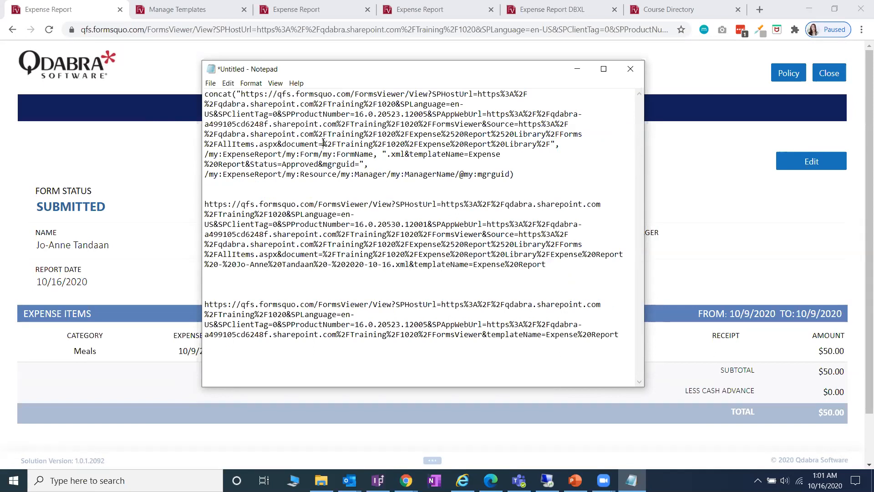
drag(323, 144, 551, 141)
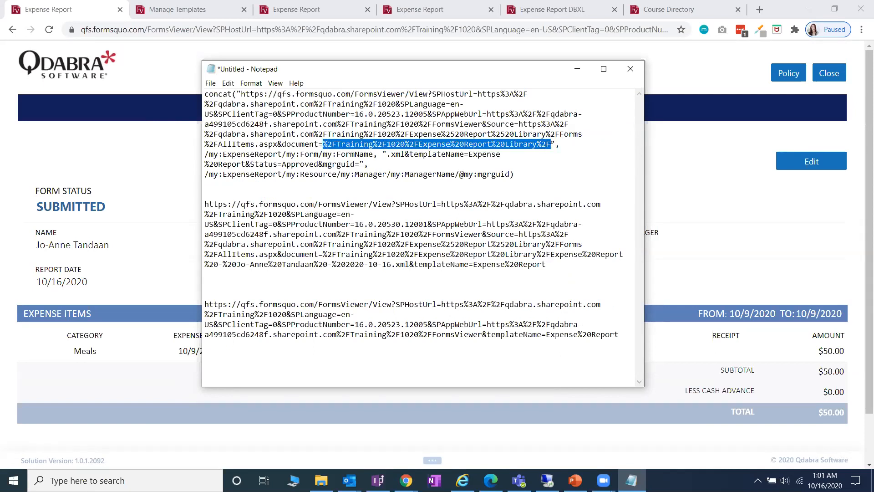
key(ctrl+v)
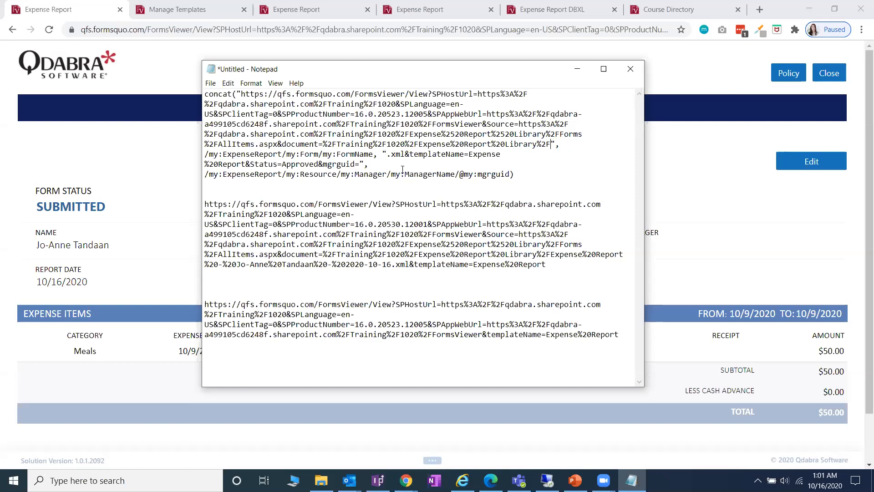
drag(533, 180, 205, 94)
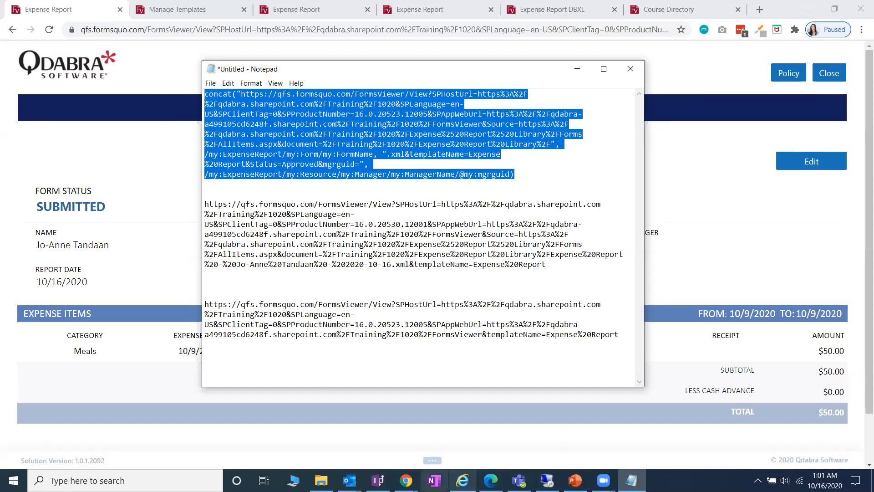
click(378, 480)
- Make the new concat formula the Approve link's data source and save it
click(483, 226)
key(ctrl+a)
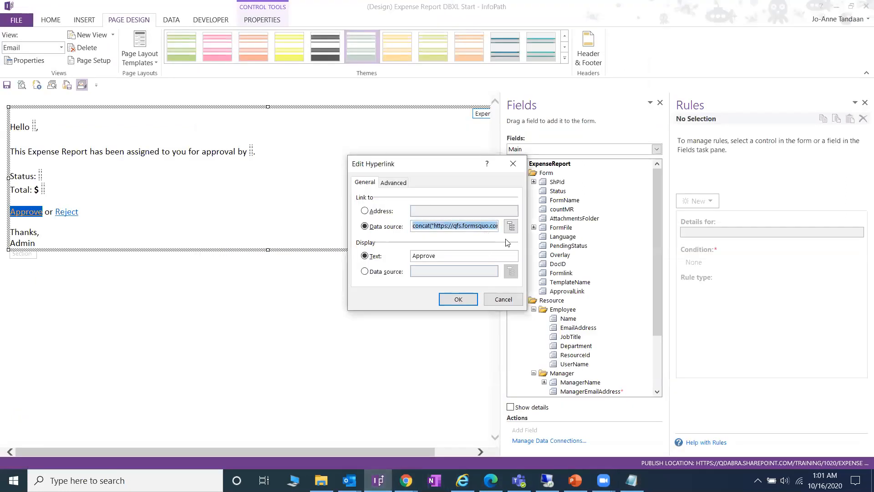
key(End)
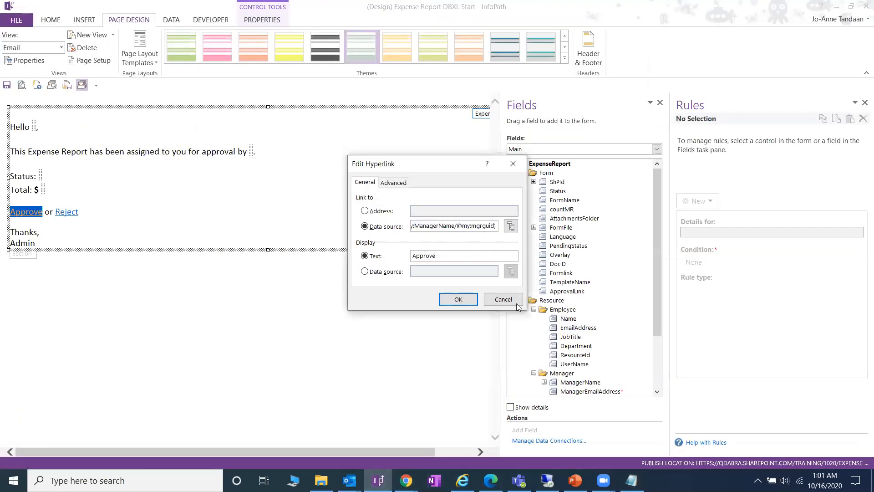
click(458, 300)
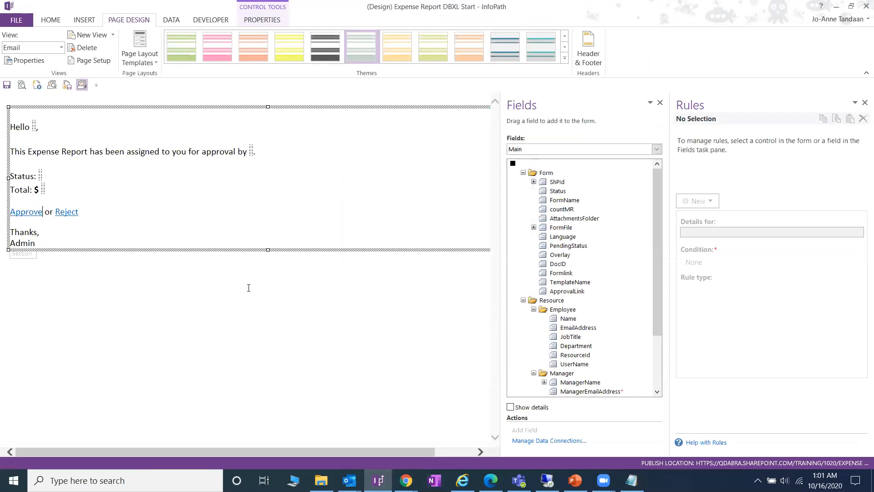
- Bring up the Reject link's Edit Hyperlink settings alongside the Notepad formula
right_click(67, 212)
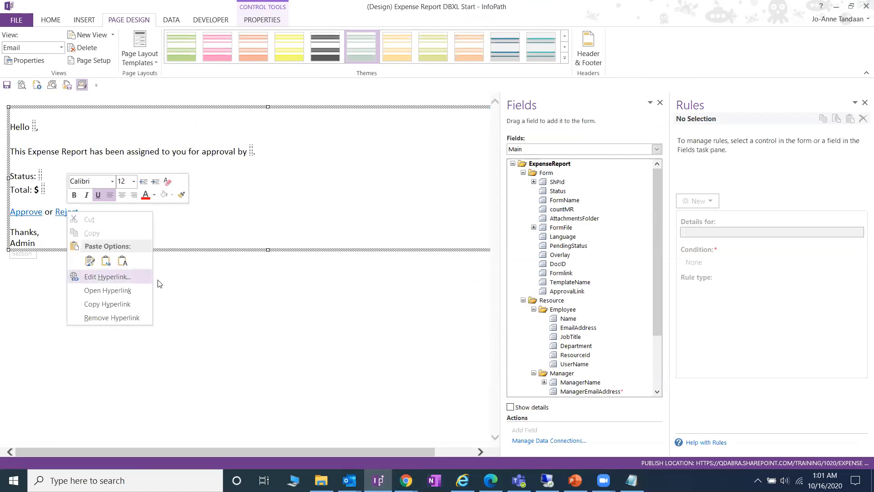
click(116, 275)
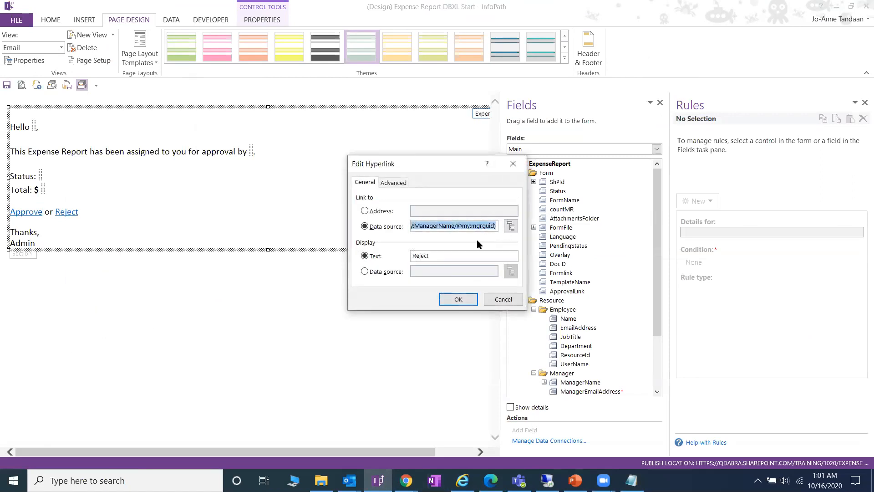
click(630, 480)
click(530, 179)
- Paste the Reject link's existing formula into Notepad and inspect its Status parameter
drag(529, 179, 204, 94)
key(ctrl+v)
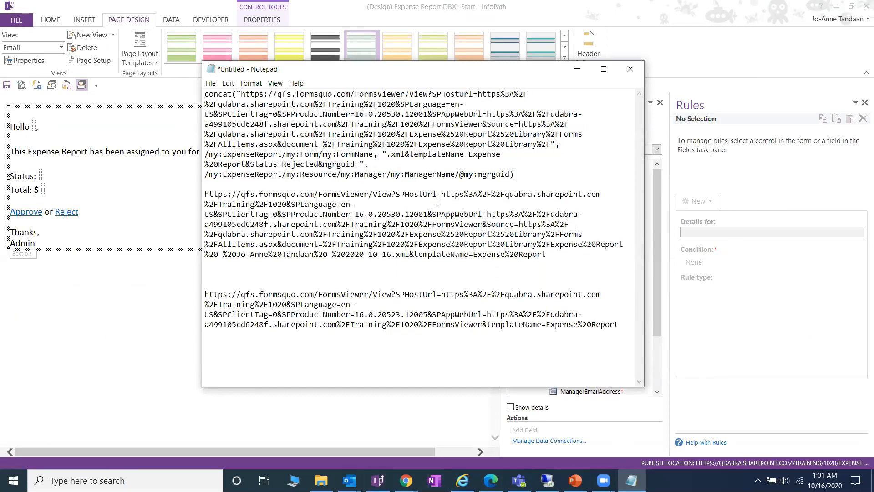
key(Return)
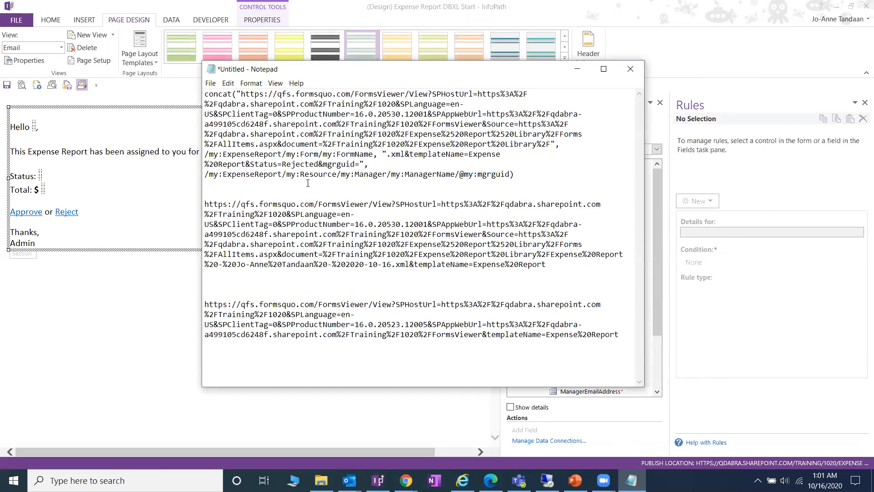
drag(246, 157, 257, 164)
click(246, 165)
shift+click(319, 164)
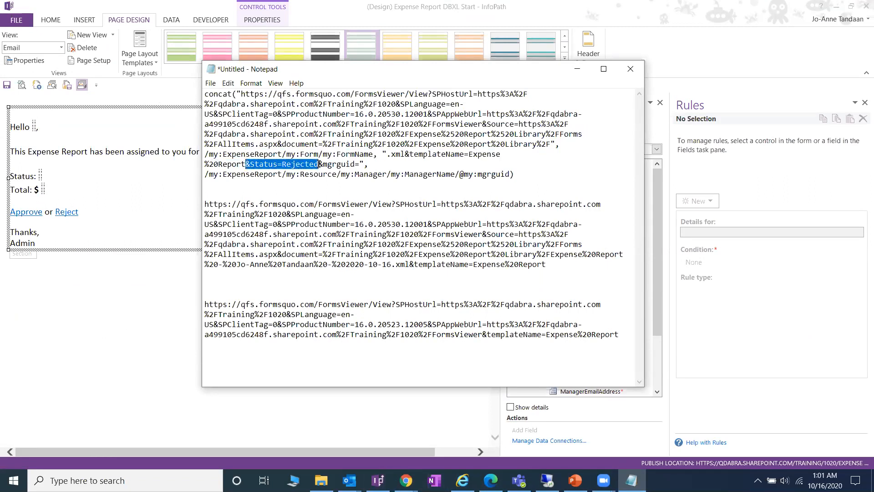
click(418, 211)
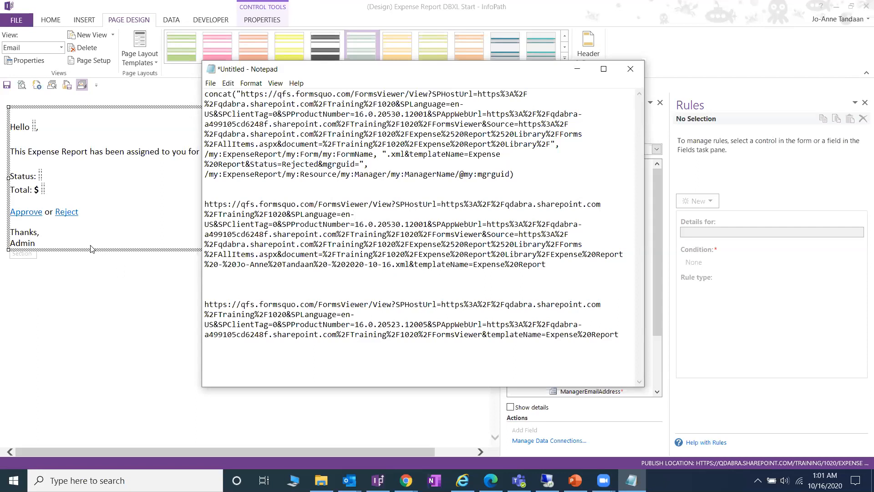
- Copy the Approve link's formula from its hyperlink settings without changing it
click(30, 211)
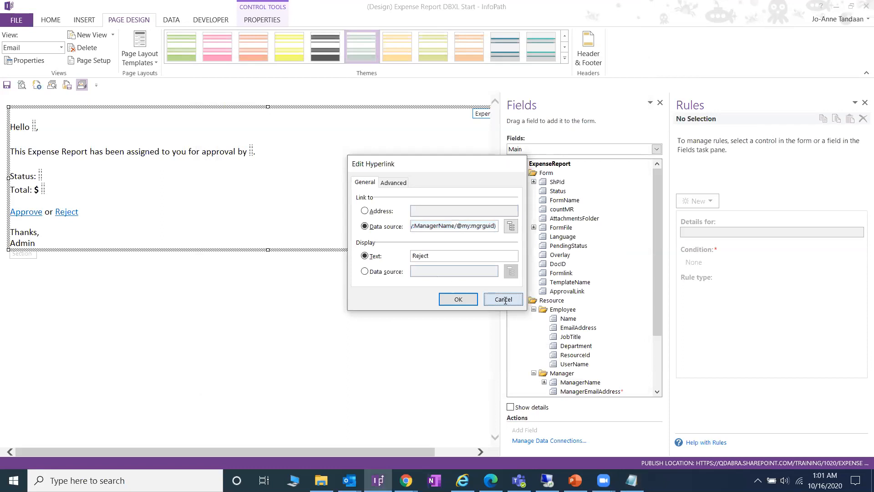
click(508, 300)
right_click(22, 213)
click(70, 275)
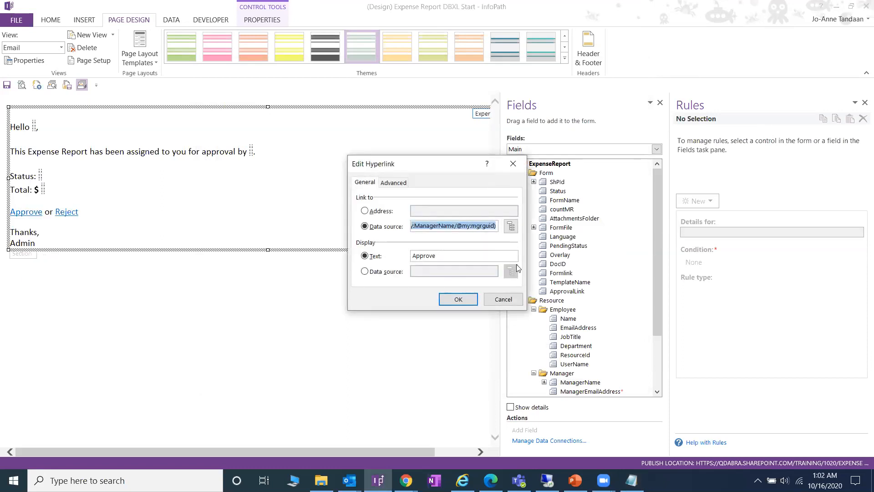
click(504, 300)
- In Notepad, swap in the Approve formula, change Approved to Rejected, and delete leftover sample URLs
click(631, 480)
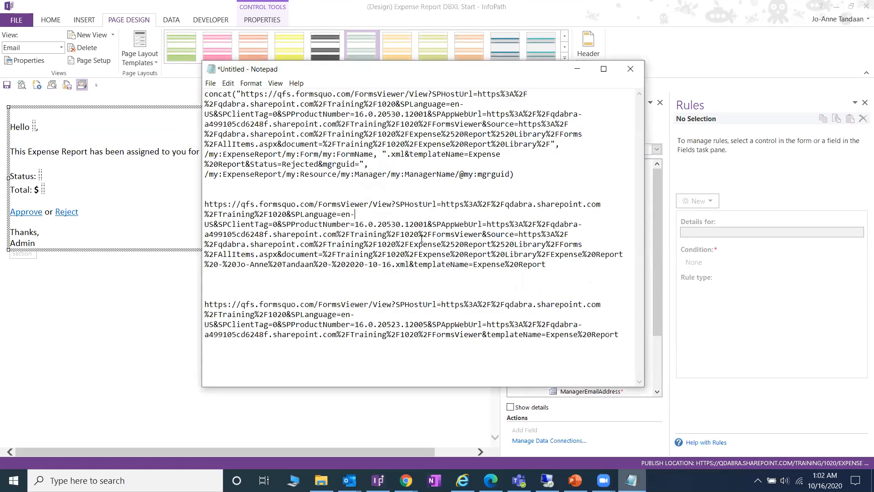
key(ctrl+shift+Home)
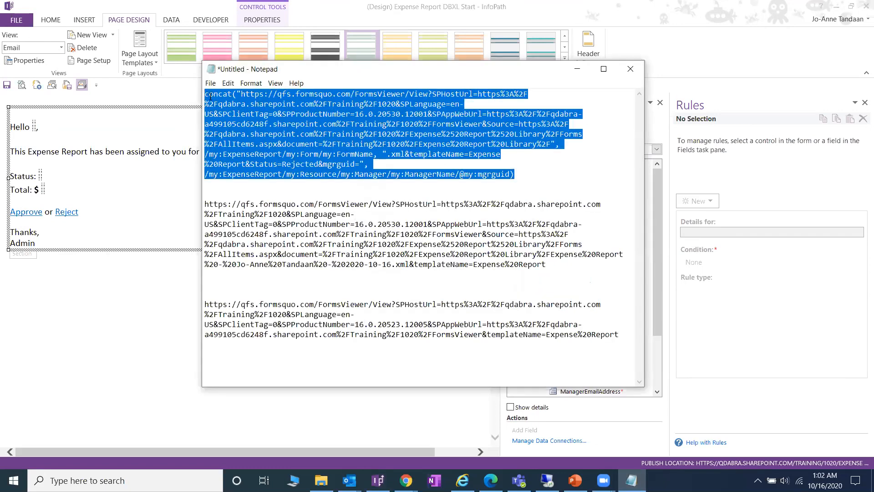
key(ctrl+v)
drag(320, 164, 281, 164)
text(Rejected)
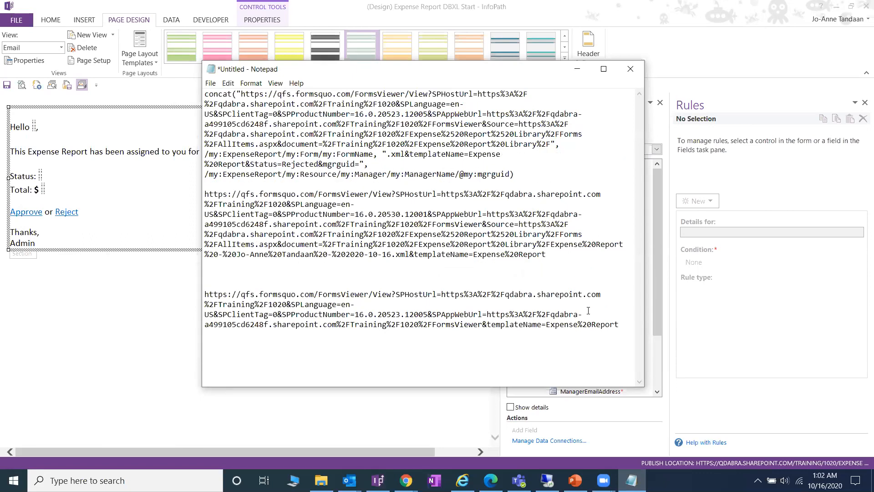
drag(619, 325, 204, 194)
key(Delete)
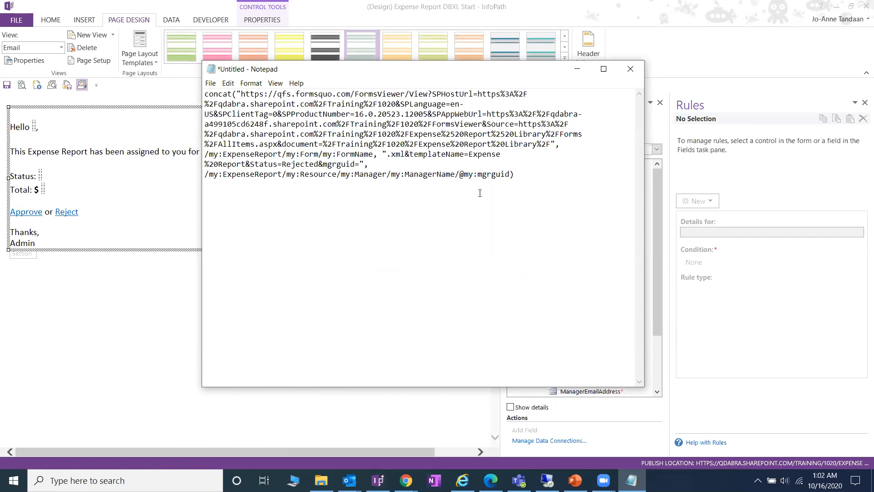
drag(514, 175, 31, 79)
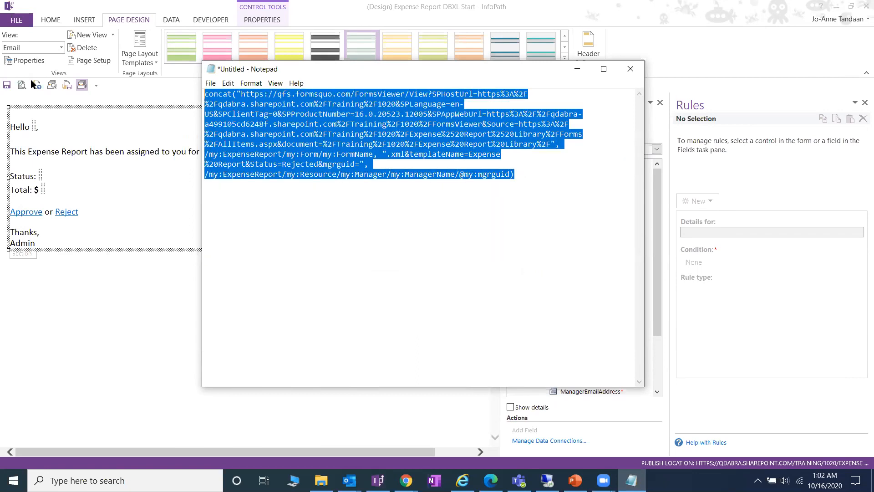
- Set the Status=Rejected formula as the Reject link's data source
click(69, 212)
right_click(66, 212)
click(110, 278)
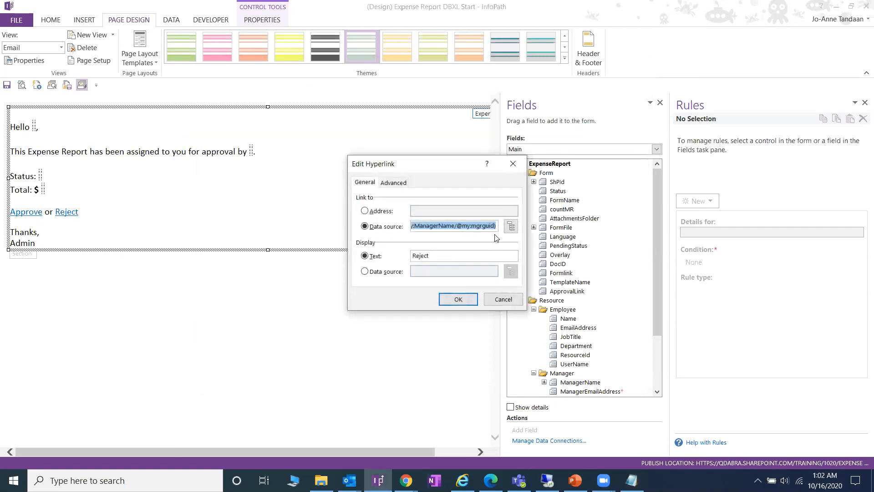
click(458, 300)
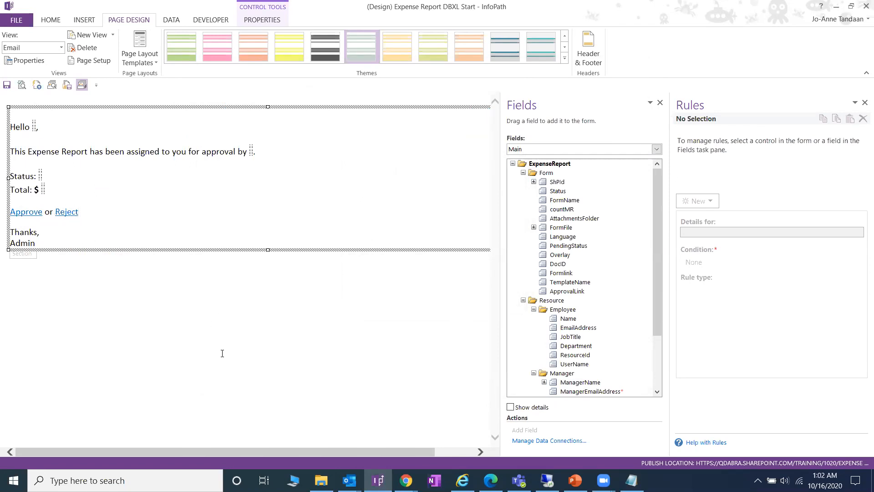
click(350, 480)
click(308, 453)
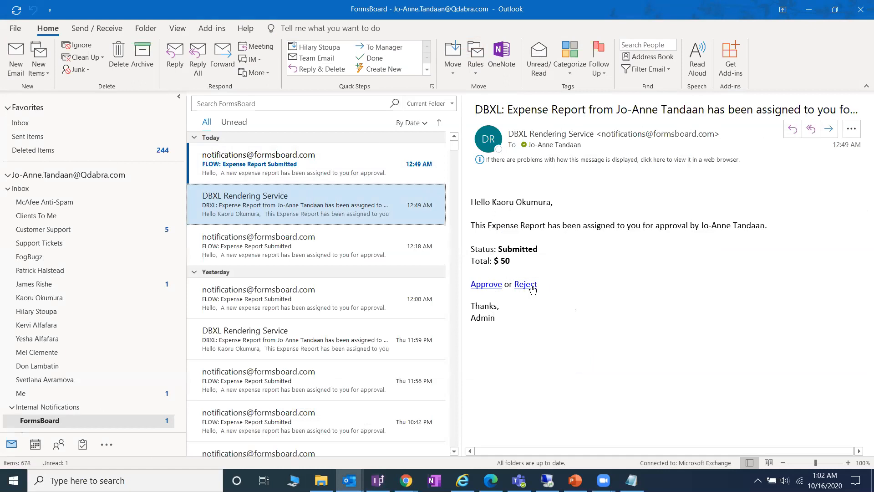
- Follow the email's Approve link so the $50 Expense Report opens marked Approved
click(492, 287)
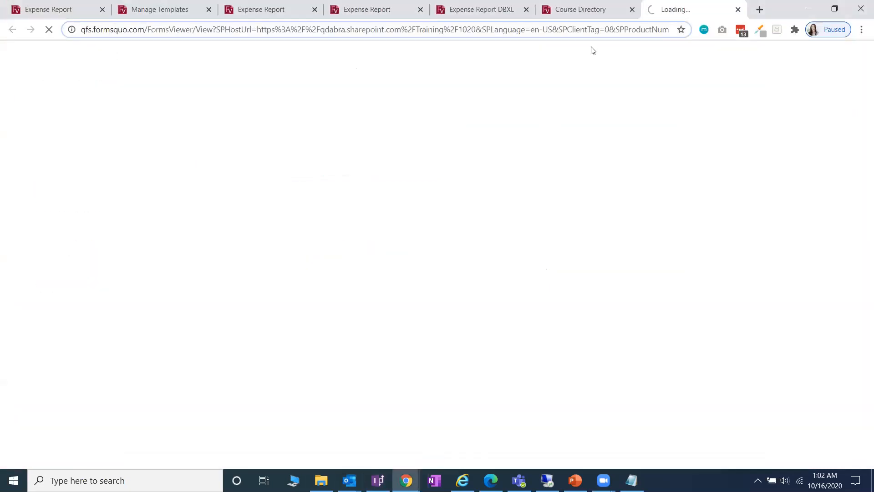
click(632, 9)
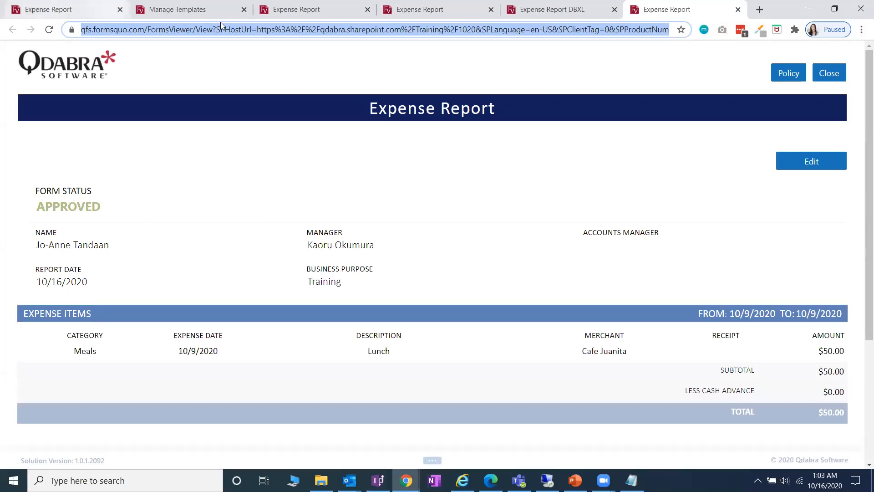
click(46, 9)
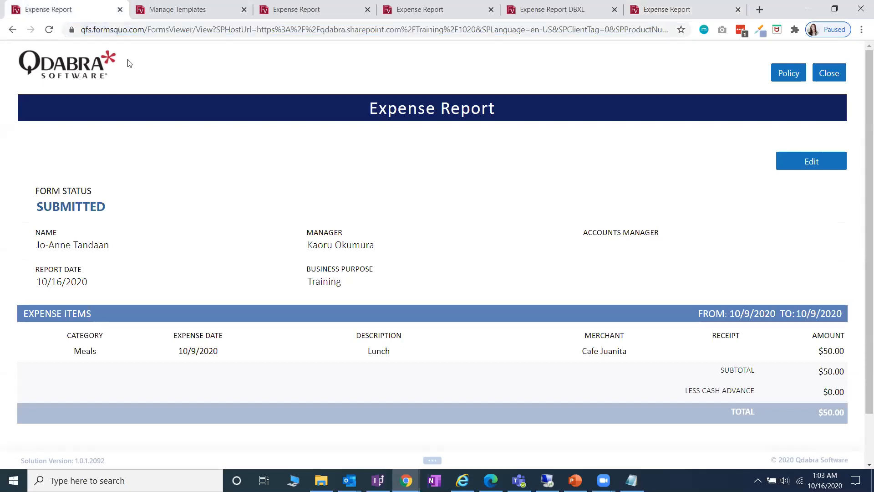
- Open the Expense Report Library via the FV1020 bookmark and Site contents
key(ctrl+shift+b)
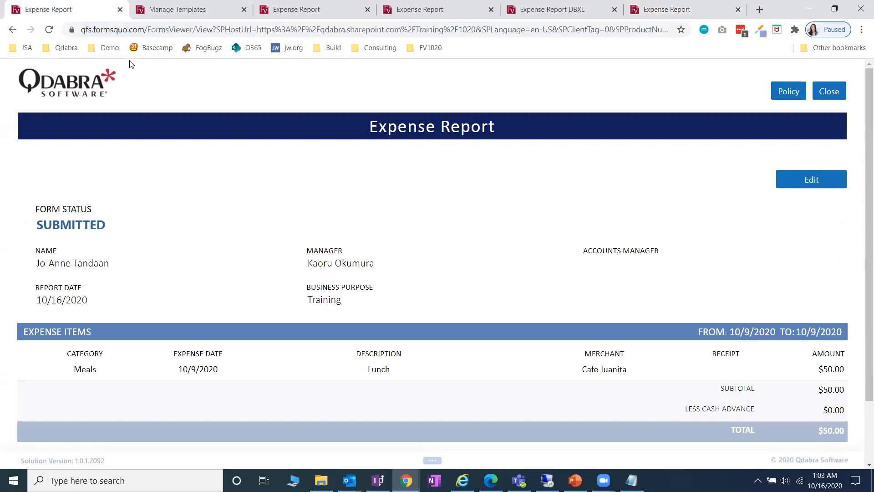
click(430, 47)
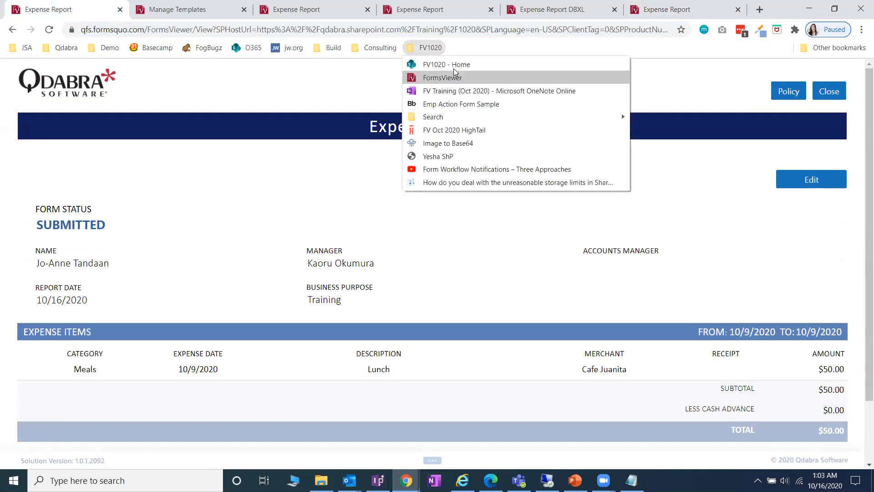
click(451, 62)
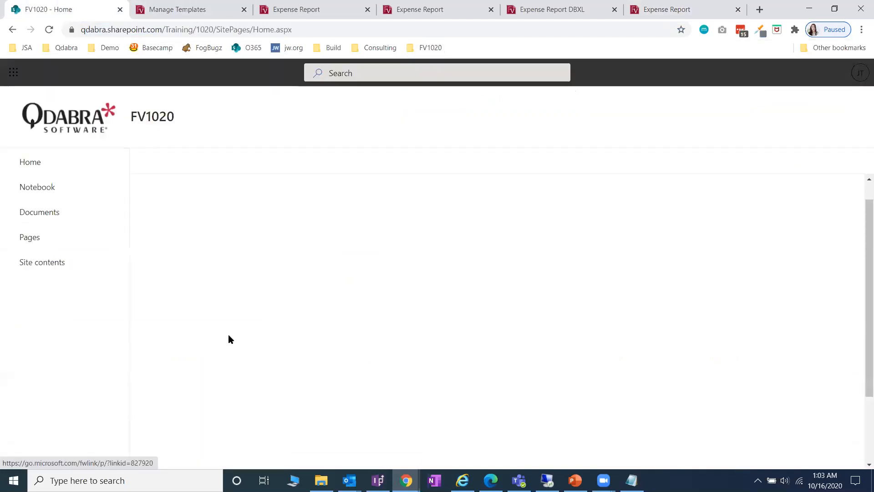
click(51, 265)
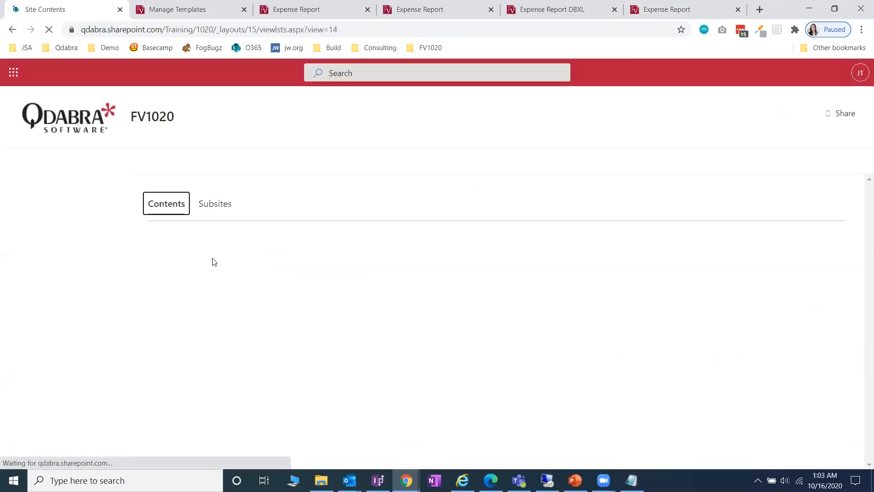
scroll(211, 352, down, 1)
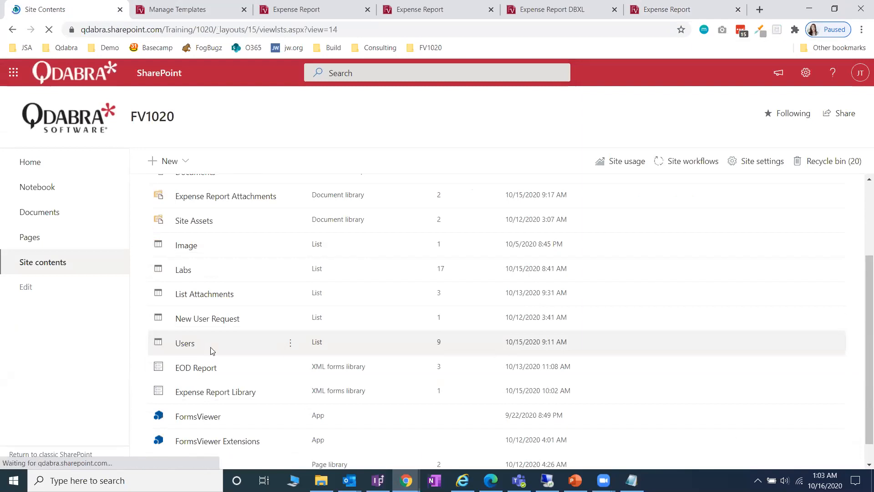
click(215, 394)
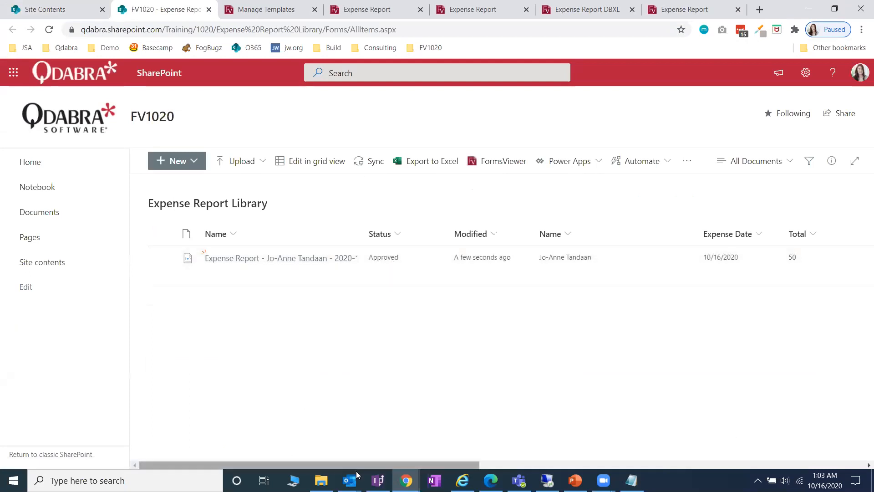
- Reject the report from the DBXL email and reload the library to show Rejected
mouse_move(349, 481)
click(423, 421)
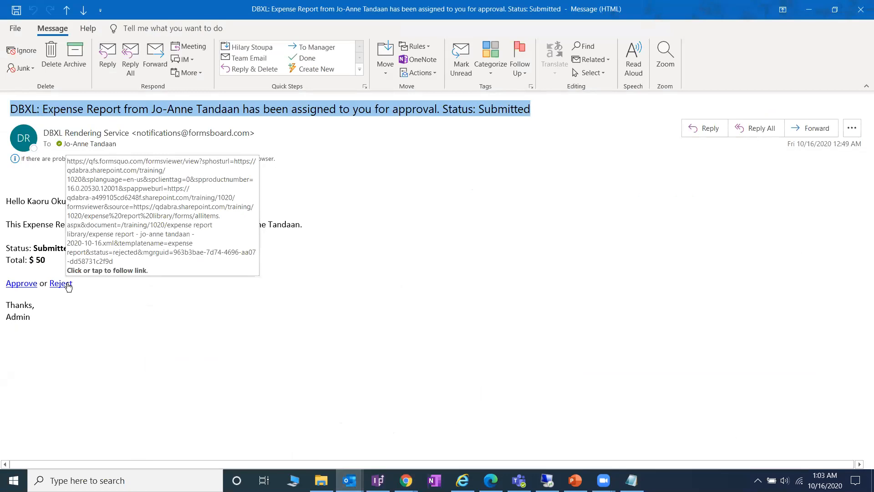
click(61, 283)
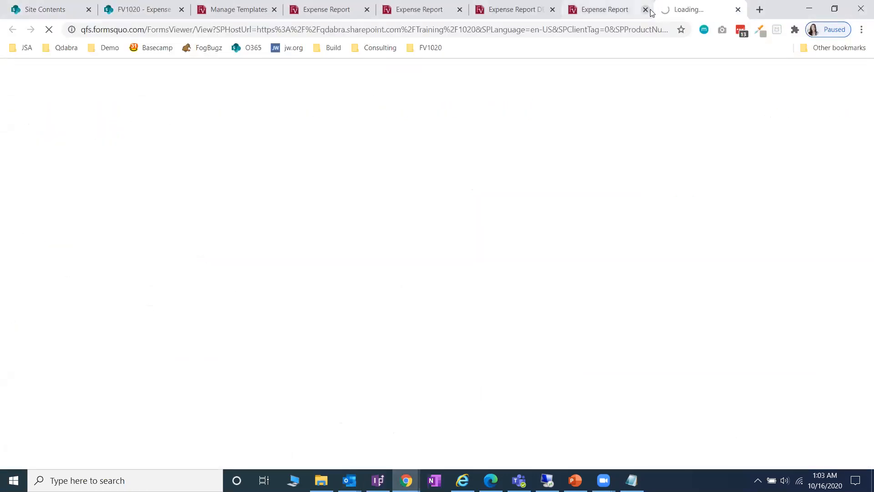
click(645, 9)
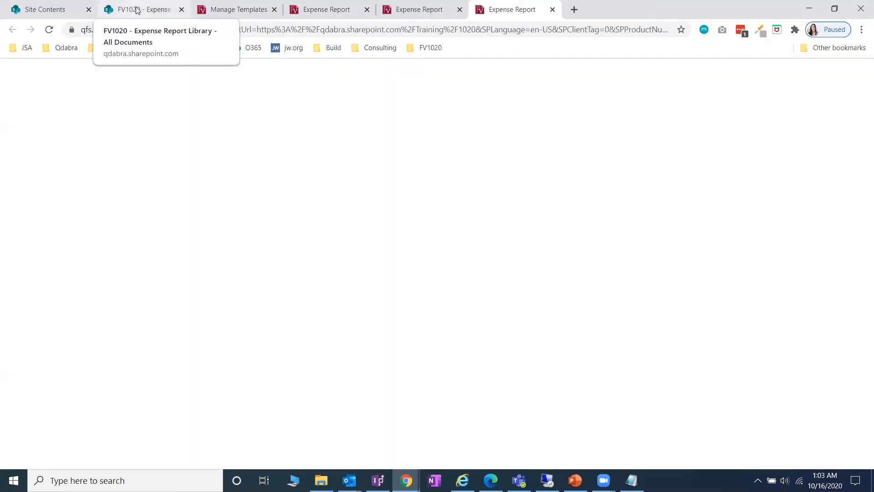
click(136, 10)
click(49, 30)
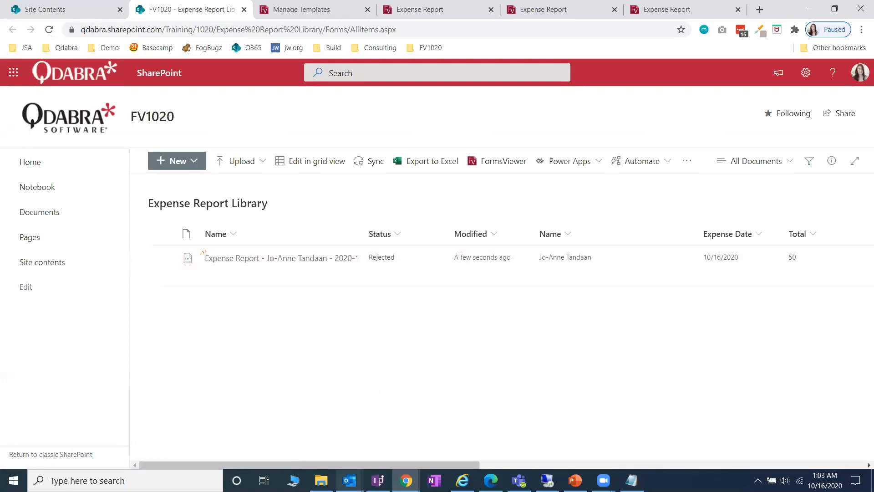
- Close the DBXL approval email and return to the site contents page
mouse_move(349, 481)
click(400, 455)
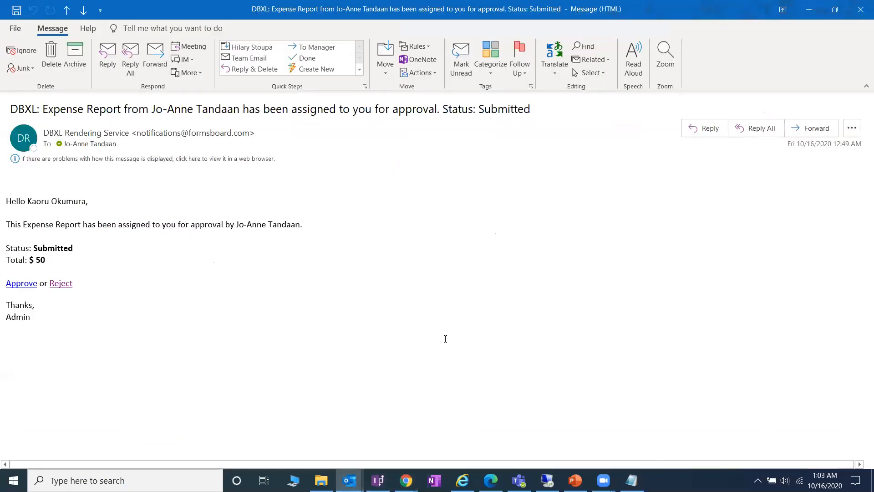
click(860, 9)
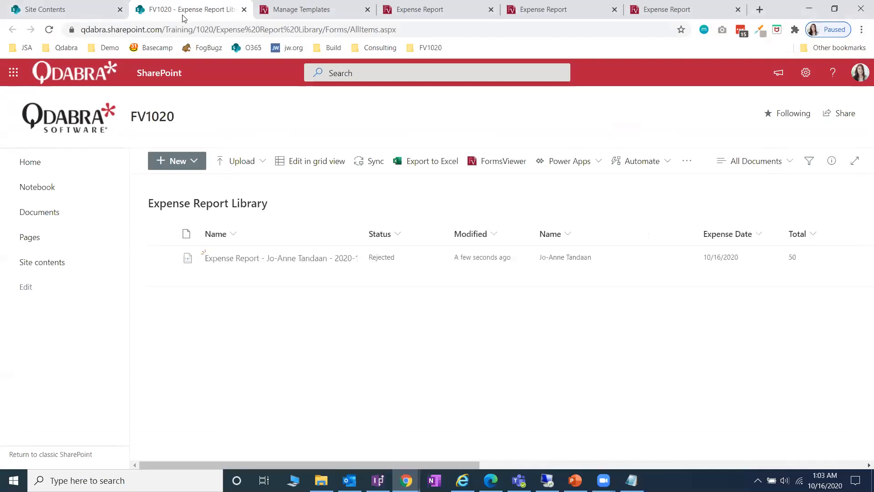
click(70, 13)
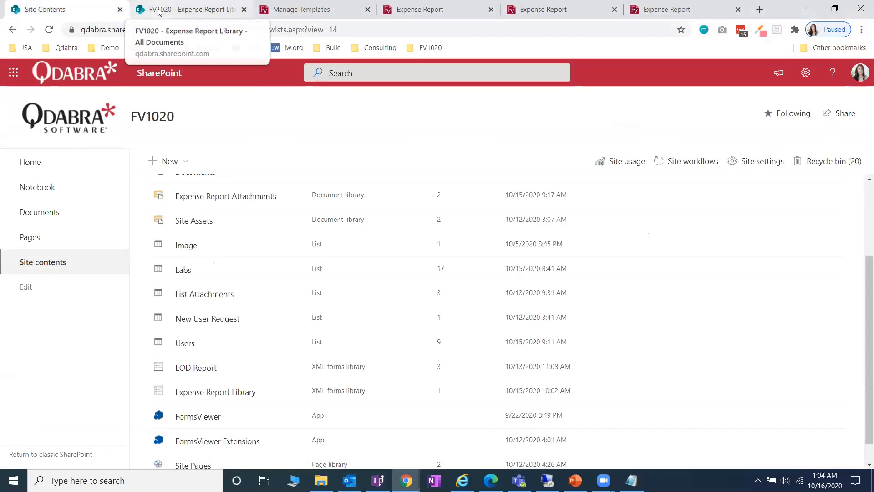
click(202, 9)
click(104, 10)
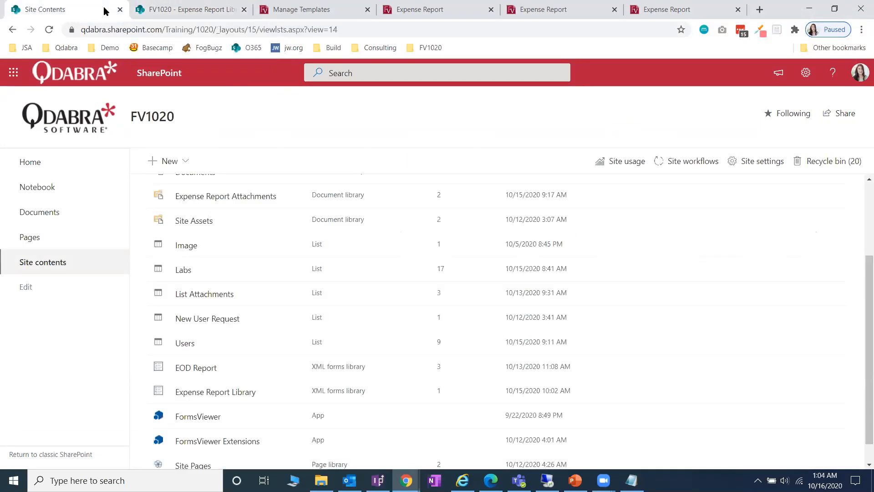
click(170, 10)
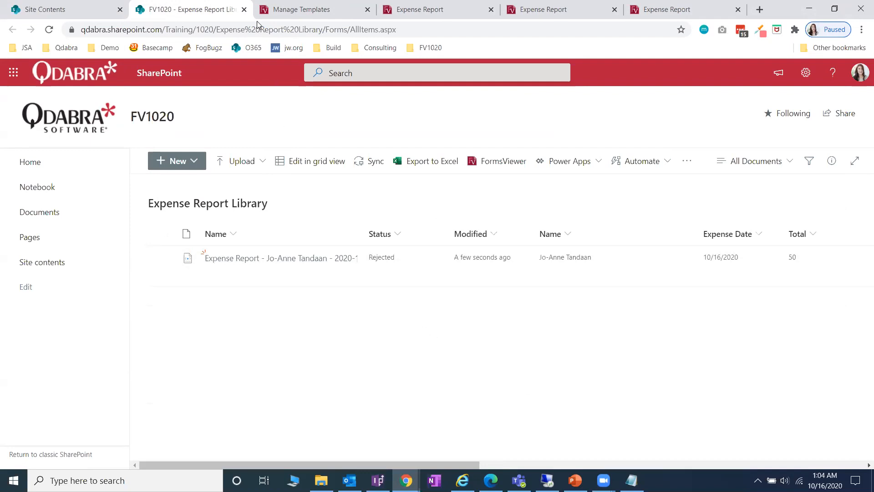
- Close the library, Manage Templates and three Expense Report tabs, keeping only Site Contents
click(244, 9)
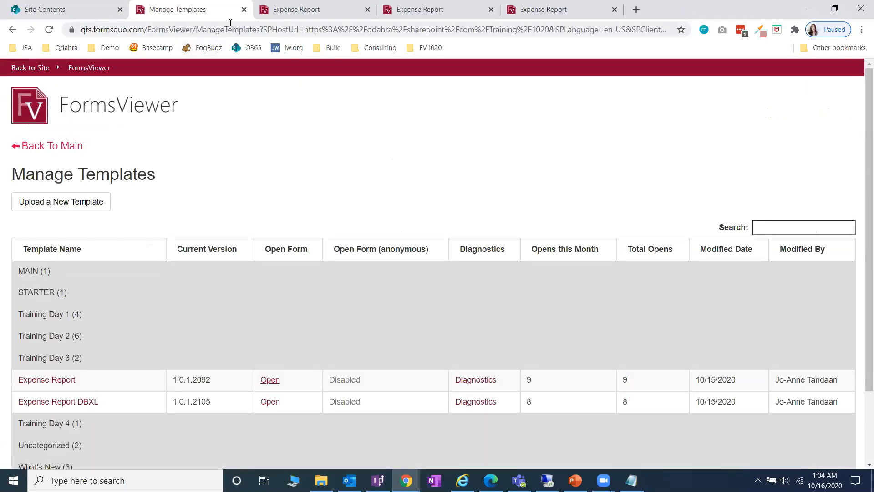
click(244, 9)
click(243, 9)
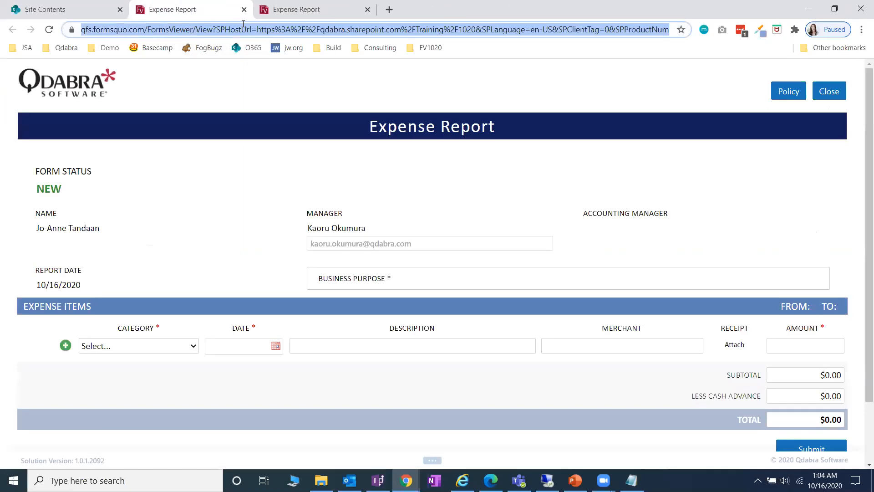
click(244, 9)
click(244, 9)
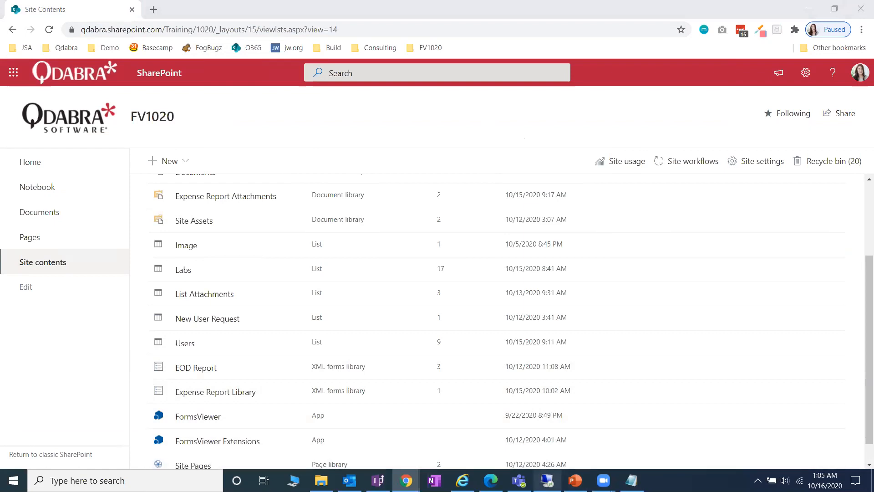
click(556, 479)
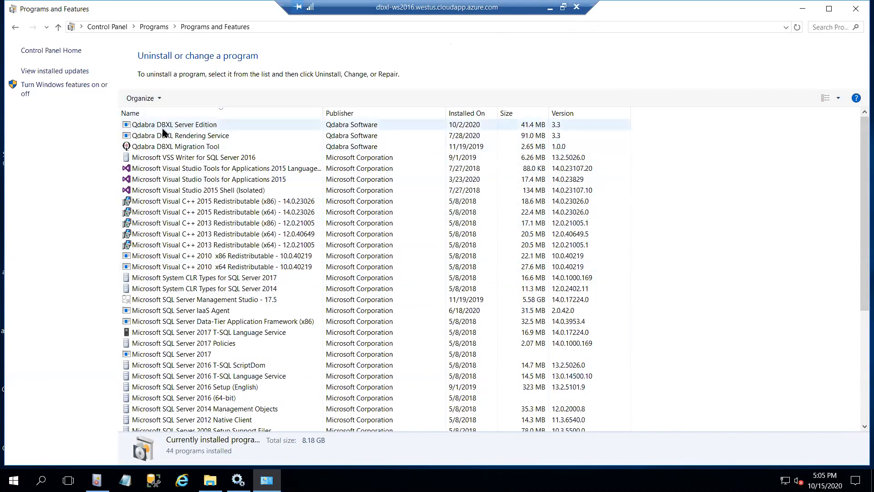
- Select the Qdabra DBXL Rendering Service entry in the remote server's installed programs list
click(203, 128)
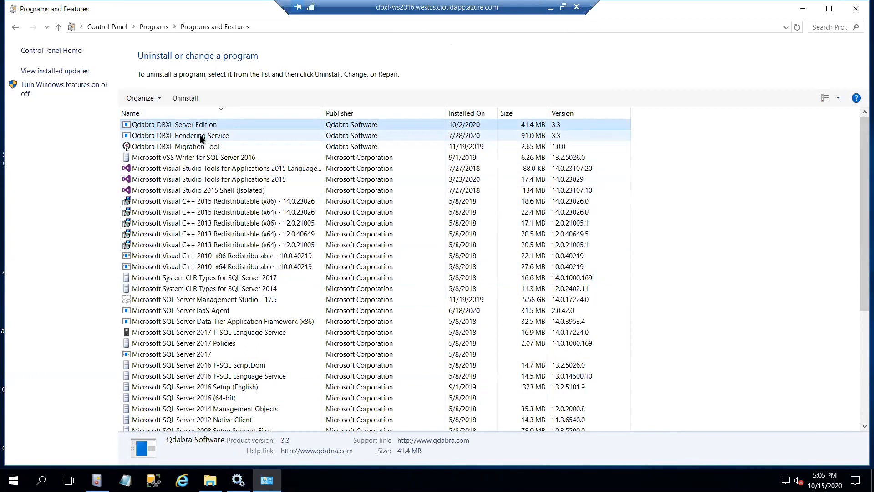
click(203, 139)
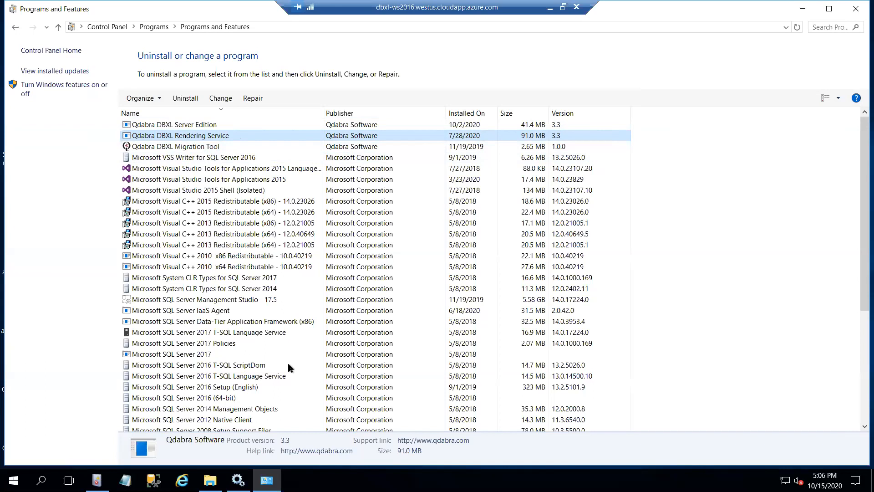
click(191, 146)
click(191, 135)
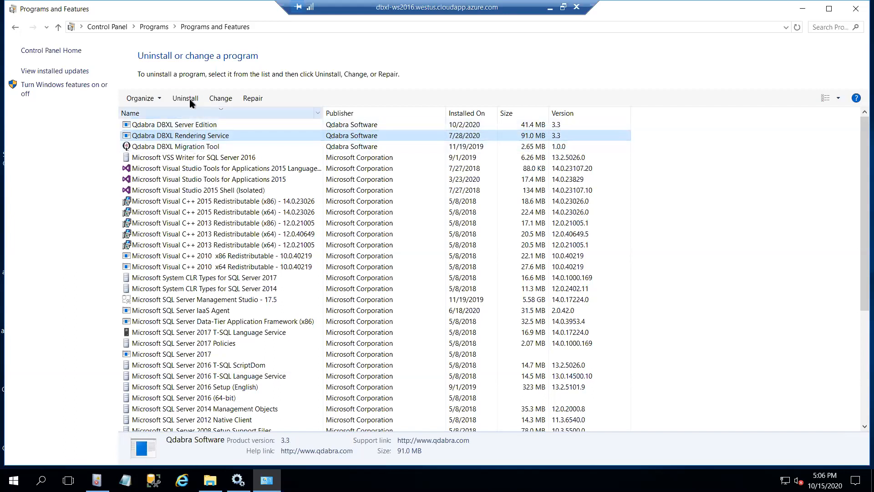
- Uninstall Qdabra DBXL Rendering Service, confirming removal and letting setup close the running service
click(186, 98)
click(493, 240)
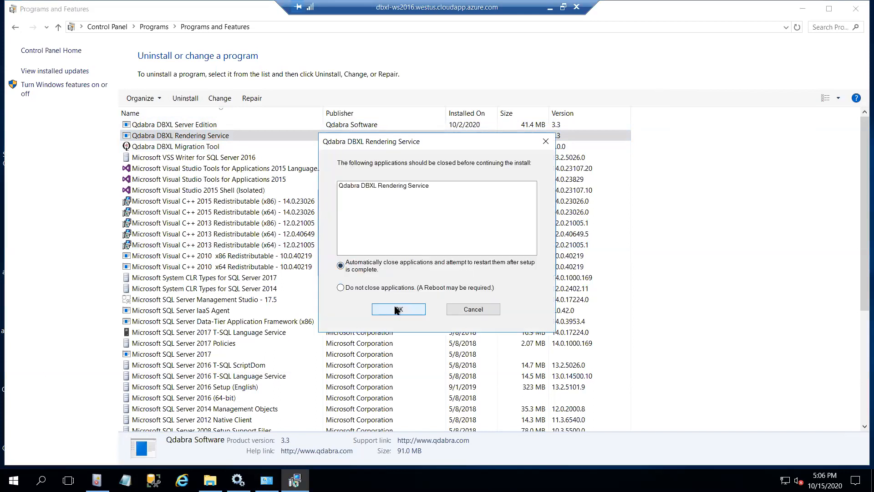
key(Return)
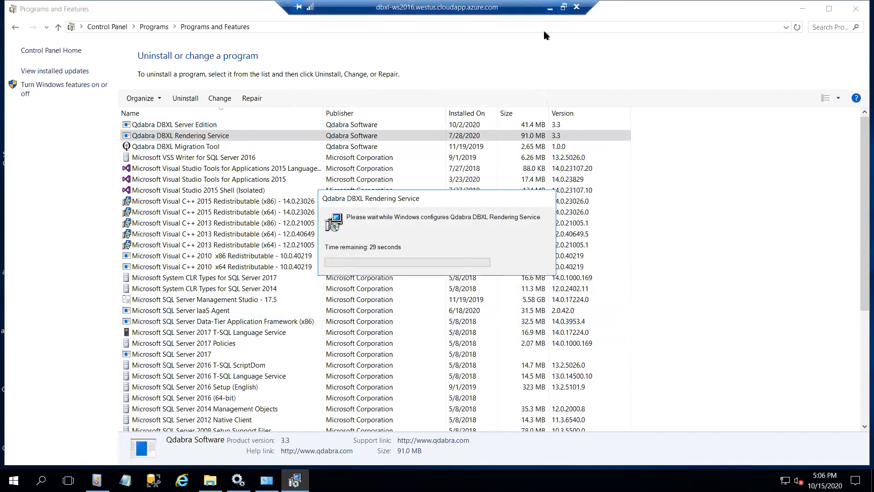
- Open the folder containing the Rendering Service installer
click(563, 6)
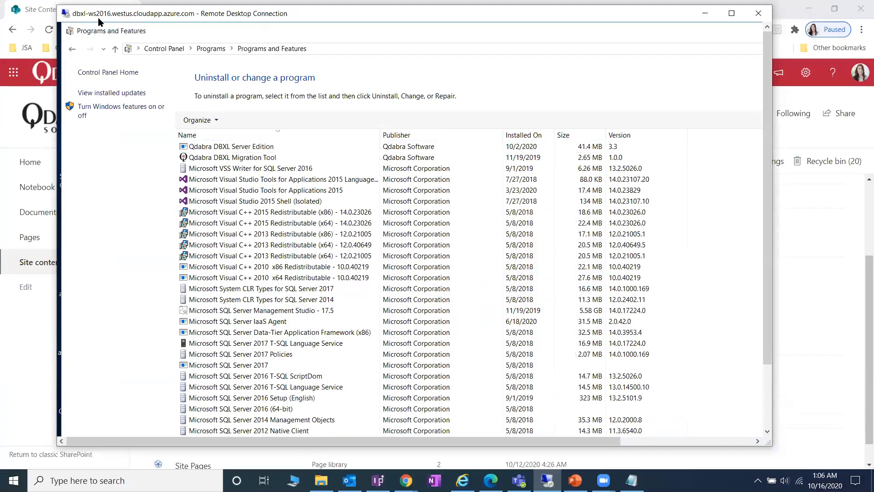
click(728, 18)
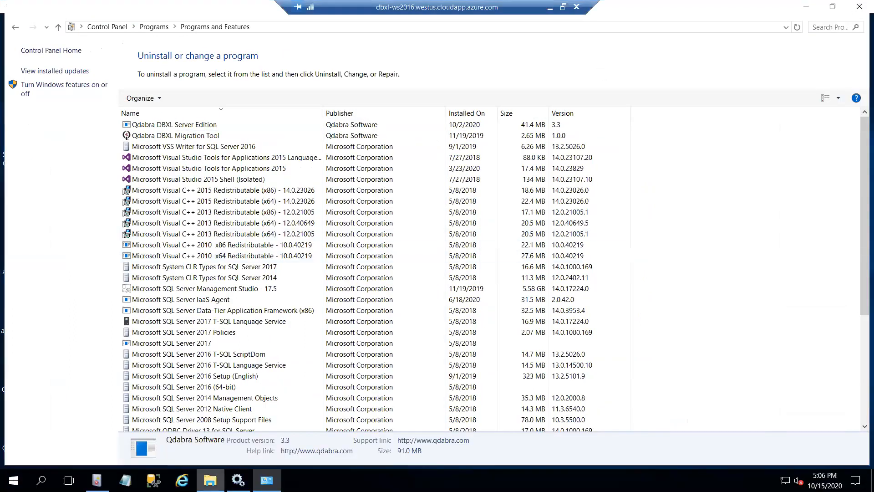
click(210, 480)
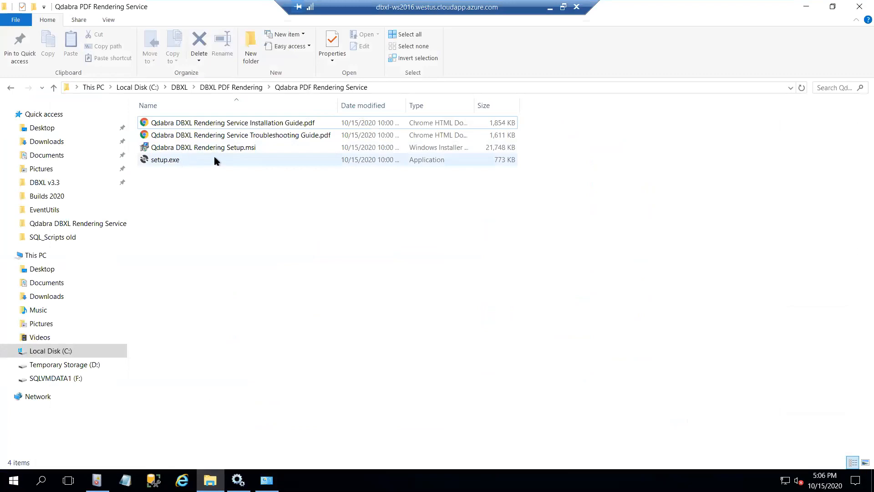
- Run the Rendering Service setup.exe as administrator
click(178, 163)
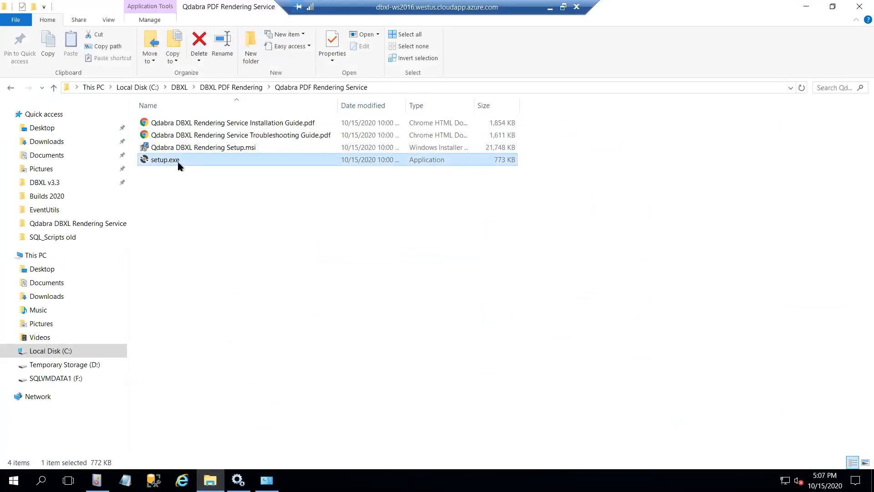
right_click(178, 163)
click(250, 190)
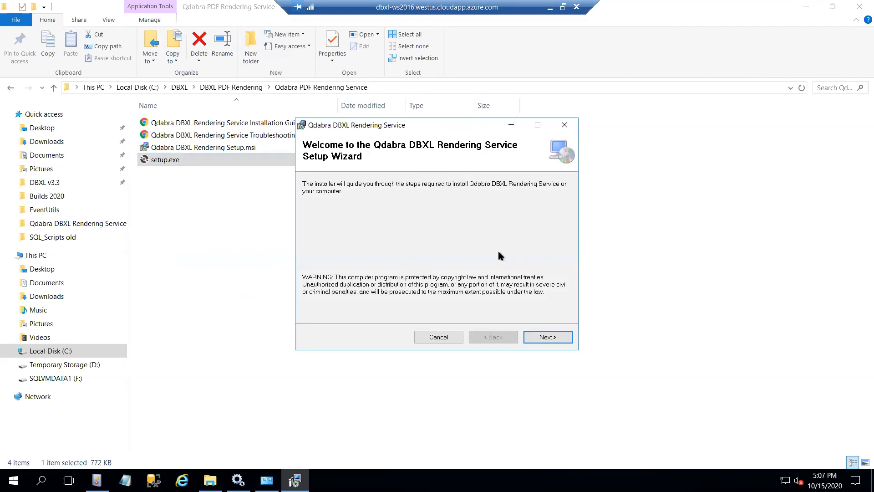
- Install the service into the default installation folder and start the installation
click(557, 337)
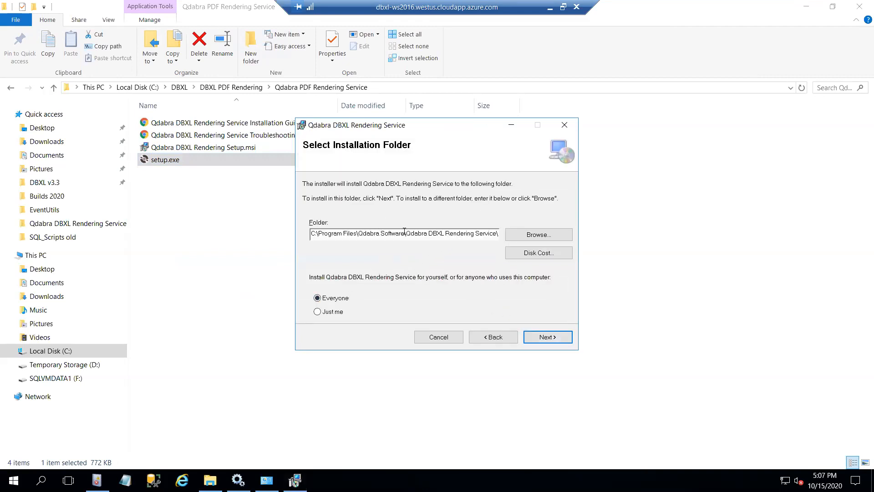
key(shift+Home)
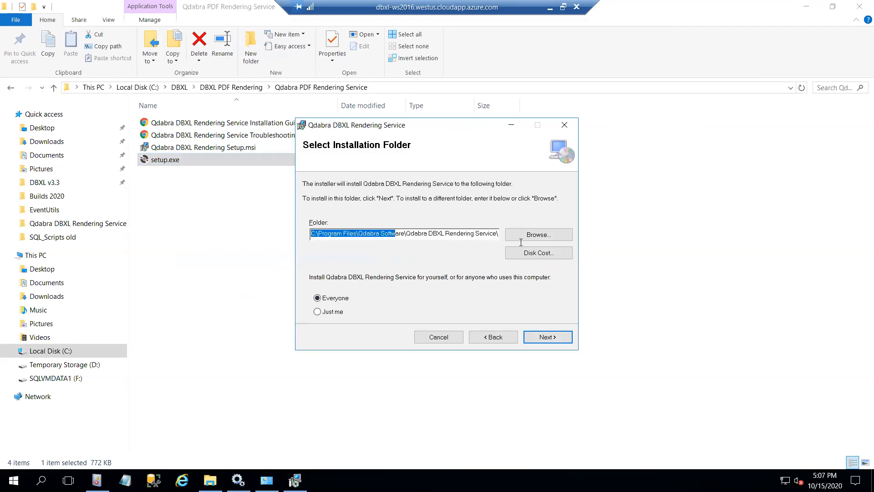
drag(470, 237, 467, 237)
click(455, 237)
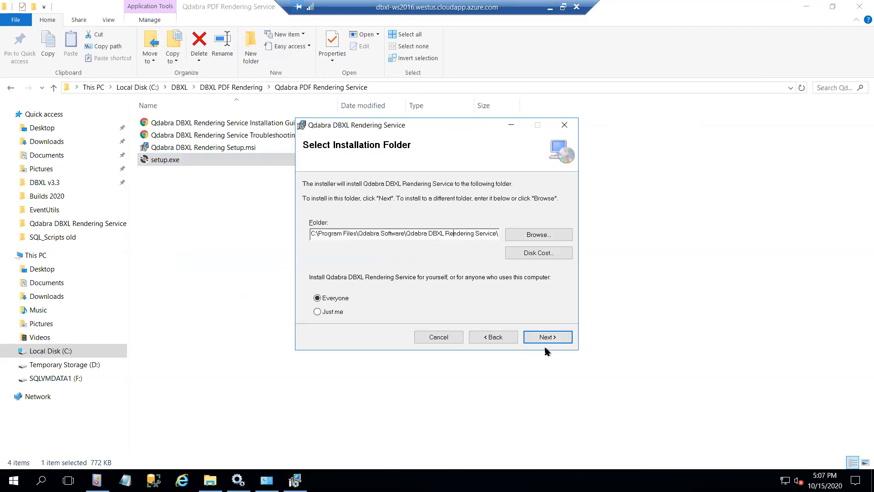
click(552, 342)
click(558, 342)
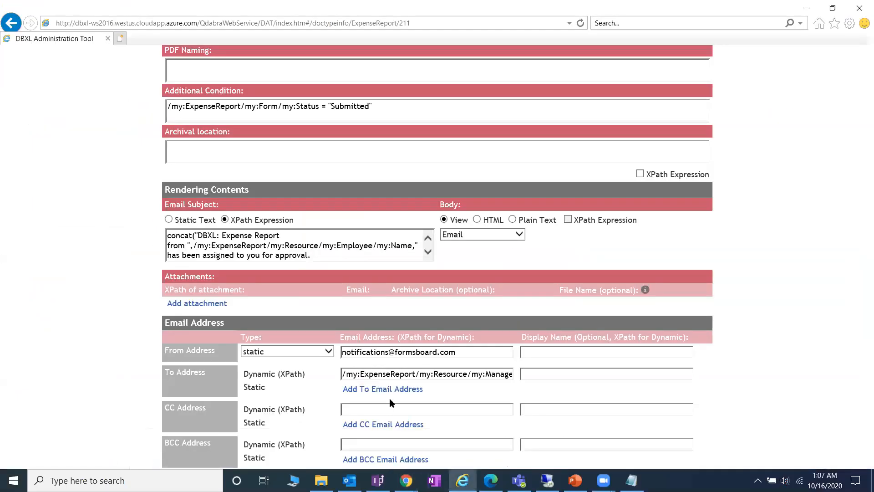
- Select the server host name in the DBXL Administration Tool address, then return to the remote setup
click(209, 22)
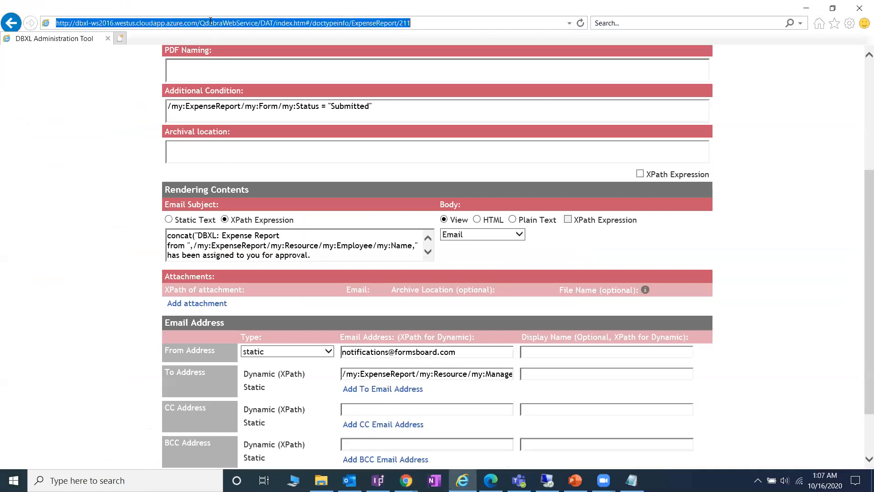
click(212, 27)
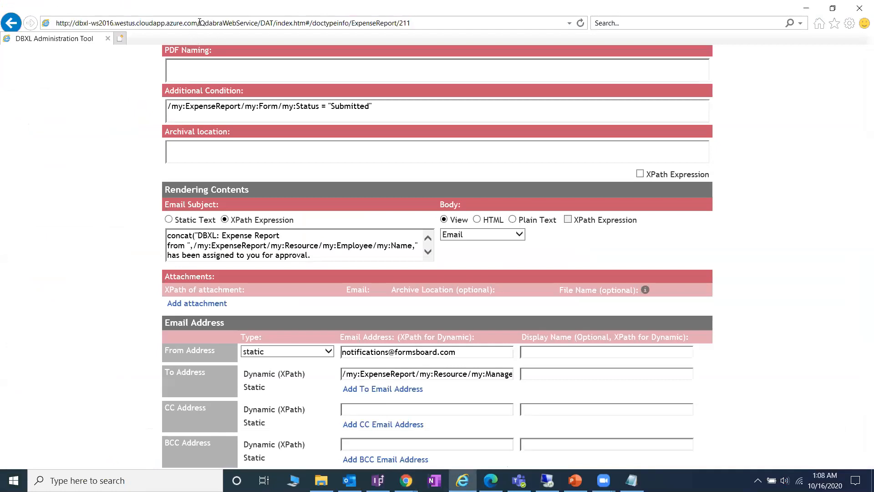
drag(196, 22, 75, 23)
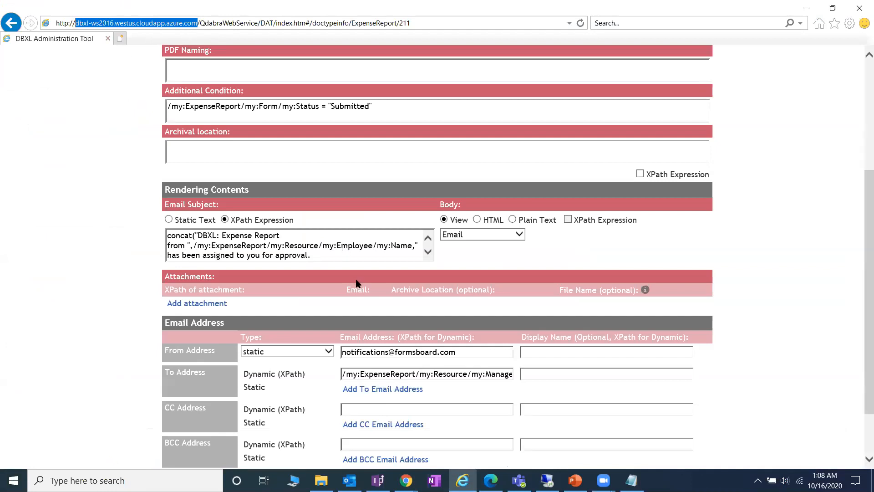
click(197, 23)
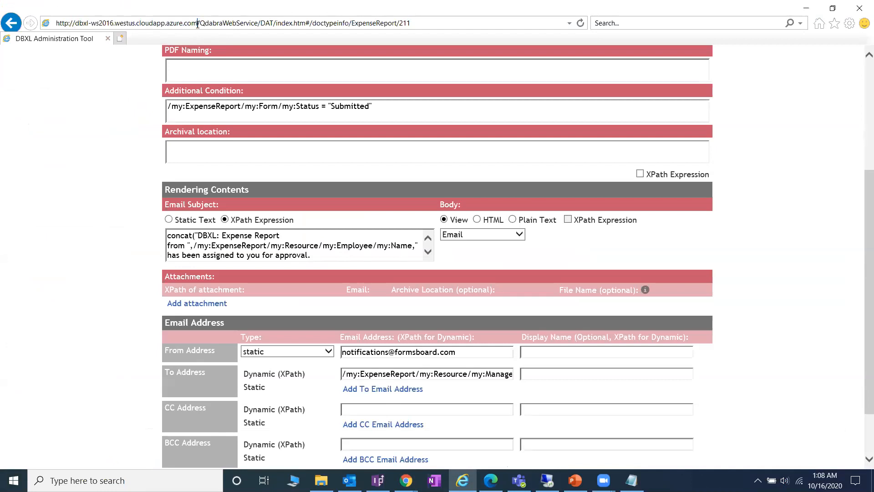
drag(198, 23, 75, 28)
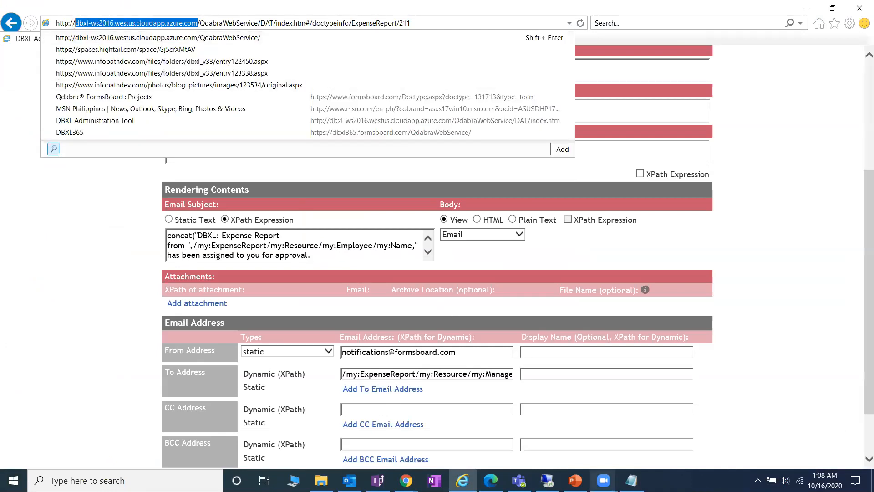
click(547, 480)
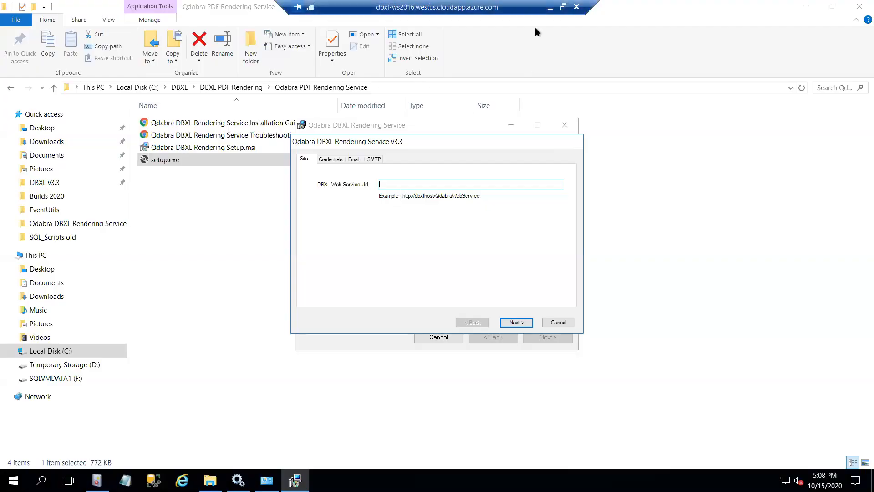
click(550, 7)
click(177, 23)
drag(260, 23, 5, 40)
key(ctrl+c)
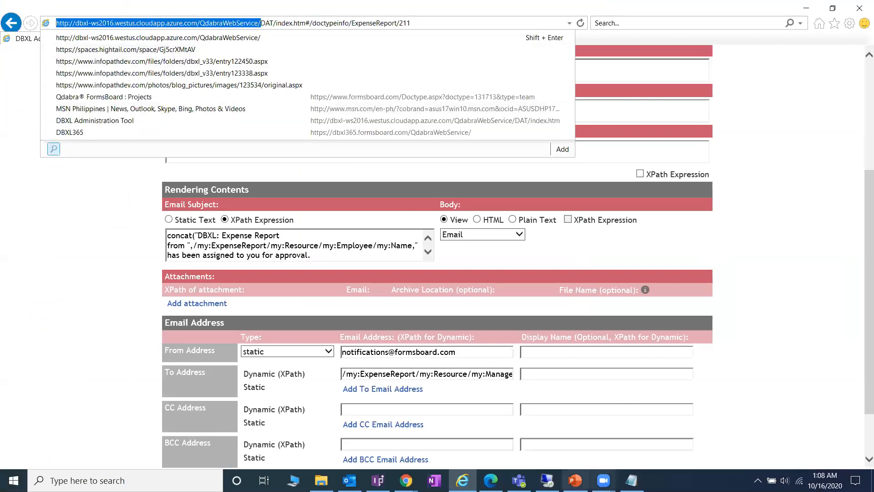
click(547, 480)
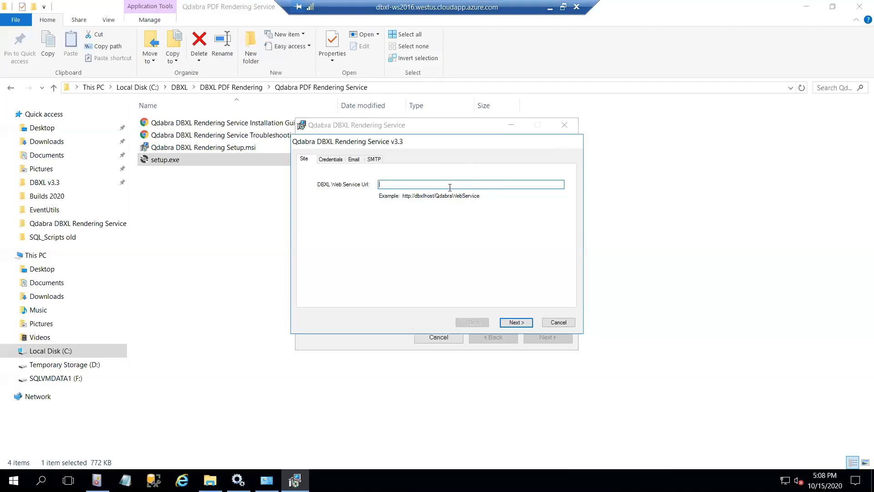
key(ctrl+v)
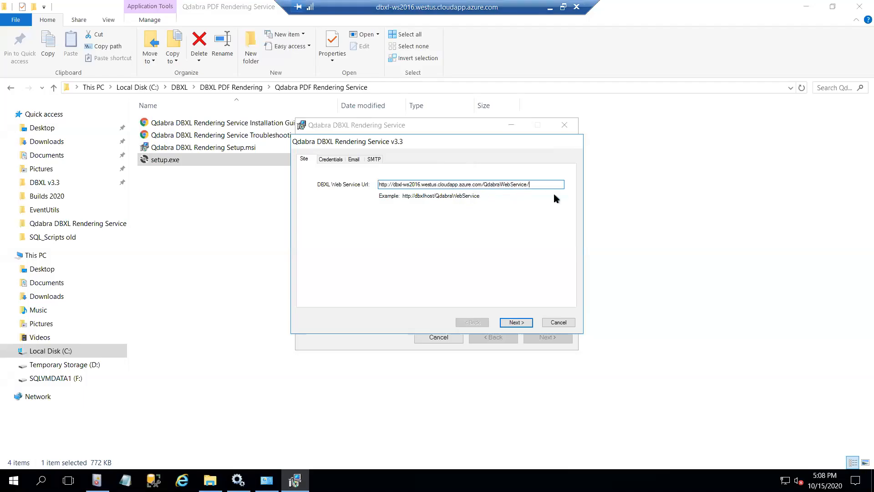
key(BackSpace)
click(516, 322)
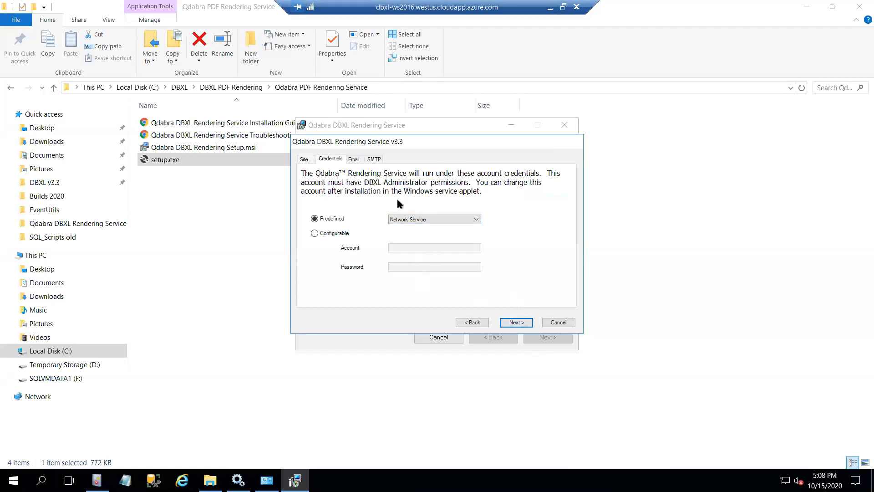
- Keep the predefined Network Service account as the service credentials
click(431, 220)
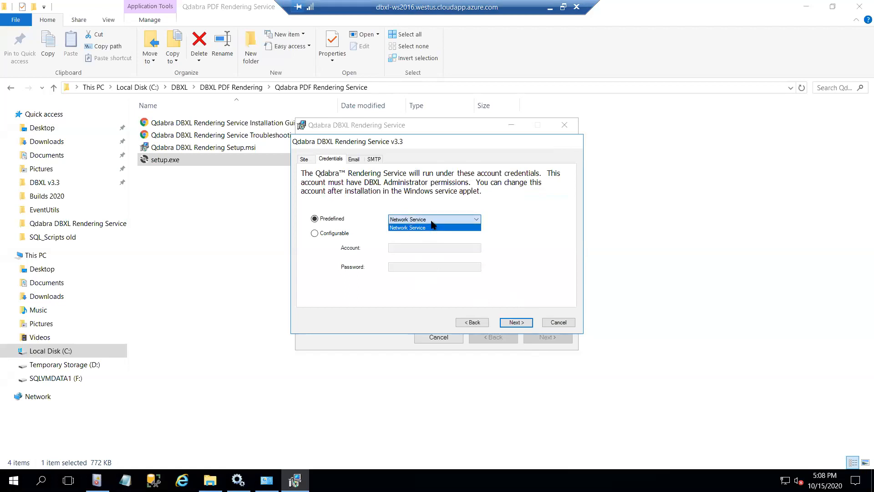
click(431, 221)
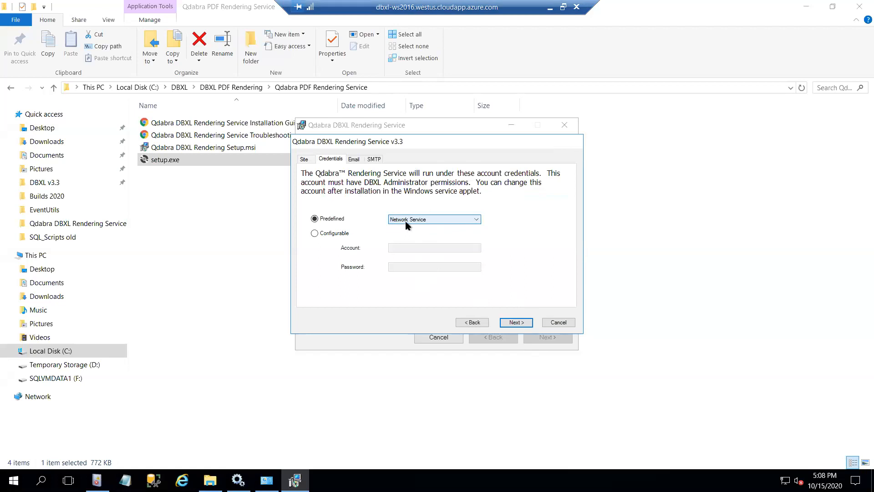
click(314, 233)
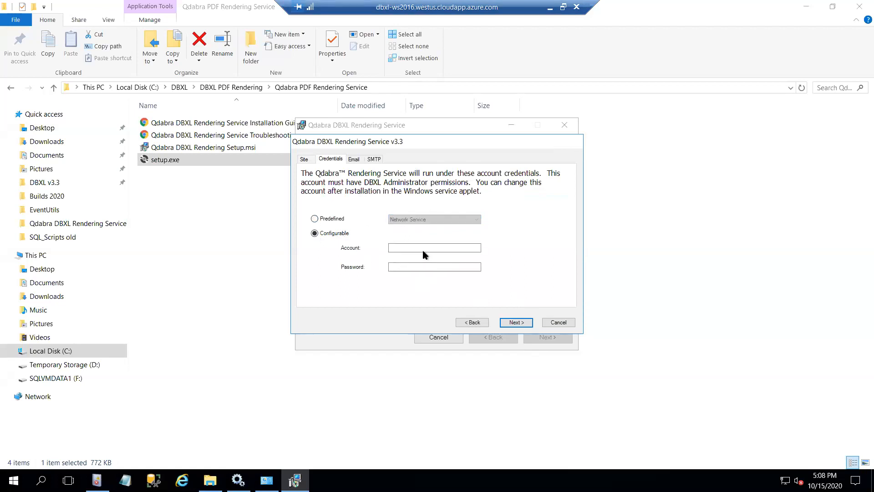
click(315, 219)
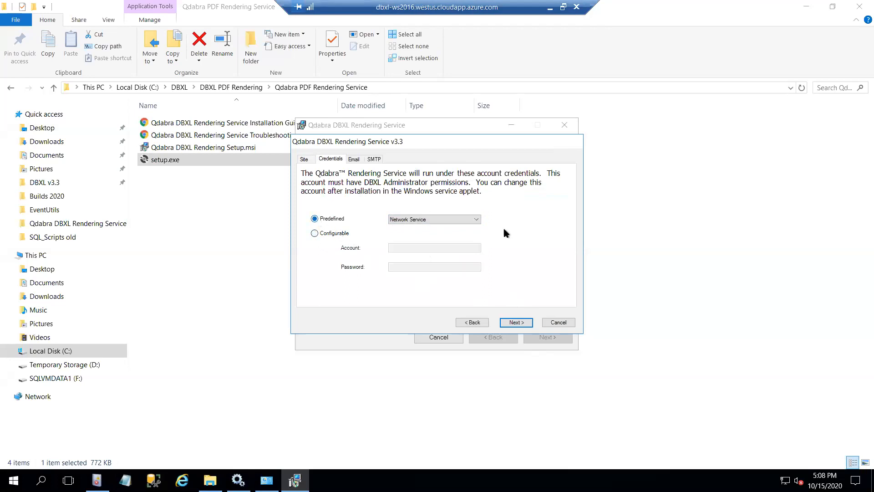
click(355, 160)
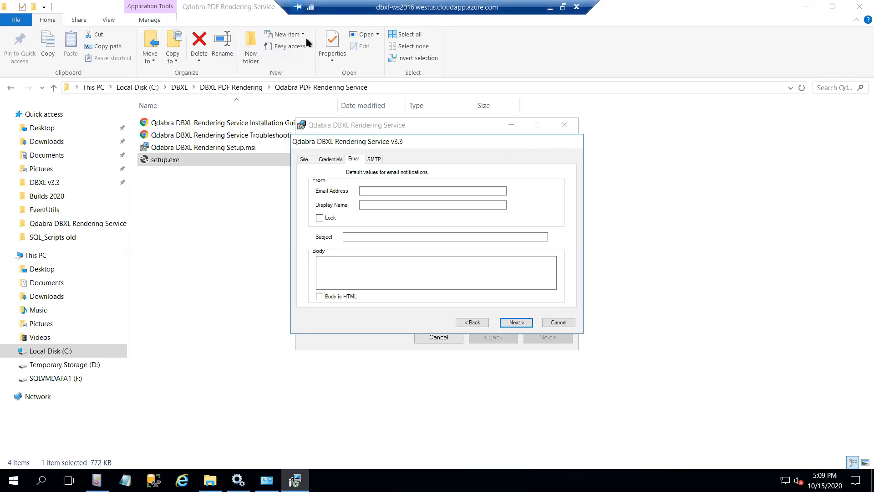
- Enter the sender email address, display name 'Qdabra Notifications' and subject 'Document Rendering'
click(385, 191)
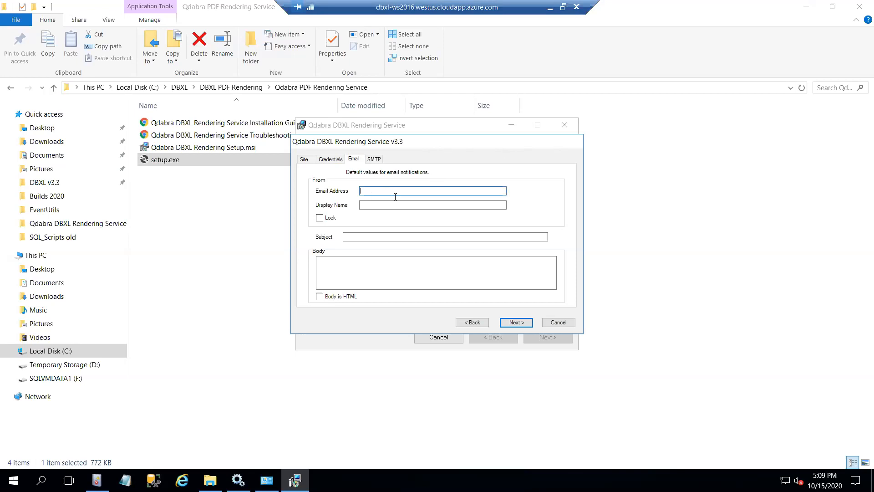
click(393, 205)
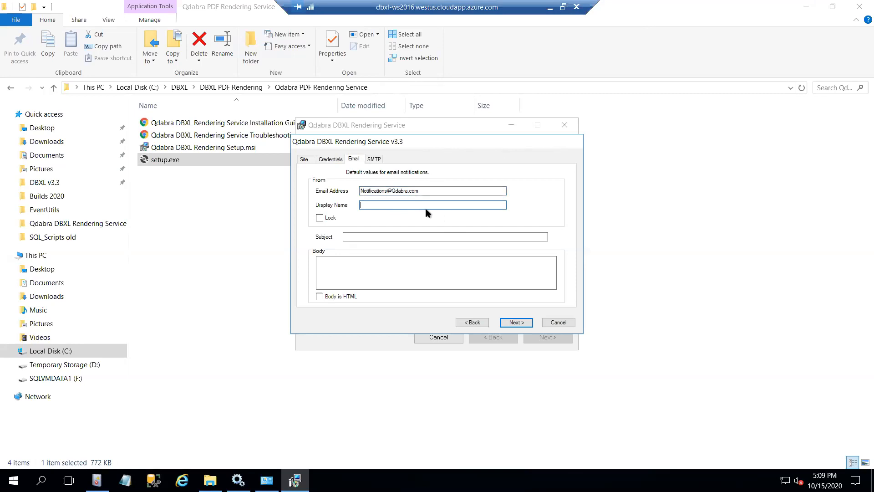
text(Notif)
key(BackSpace)
key(BackSpace)
key(BackSpace)
key(BackSpace)
text(Qdabra Notifications)
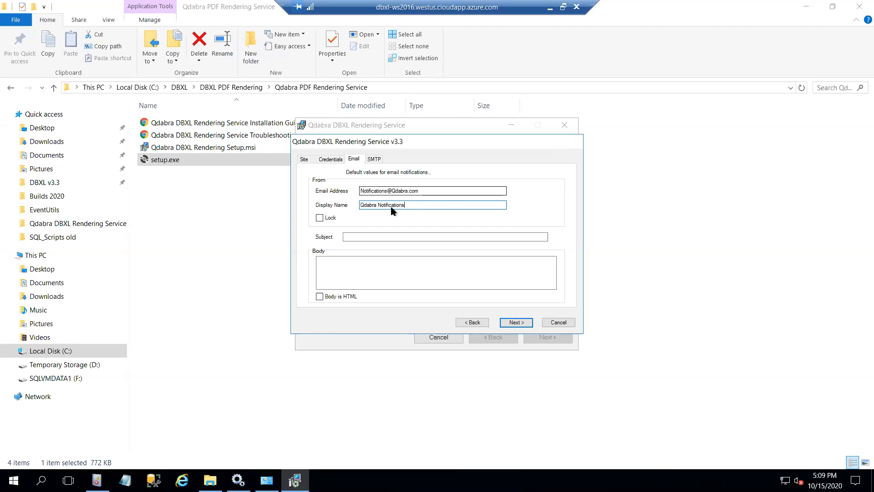
click(403, 237)
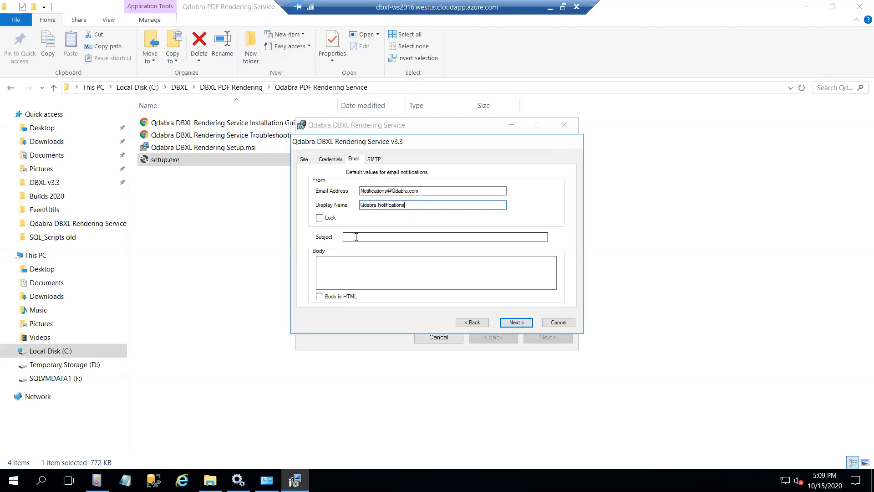
text(Docume)
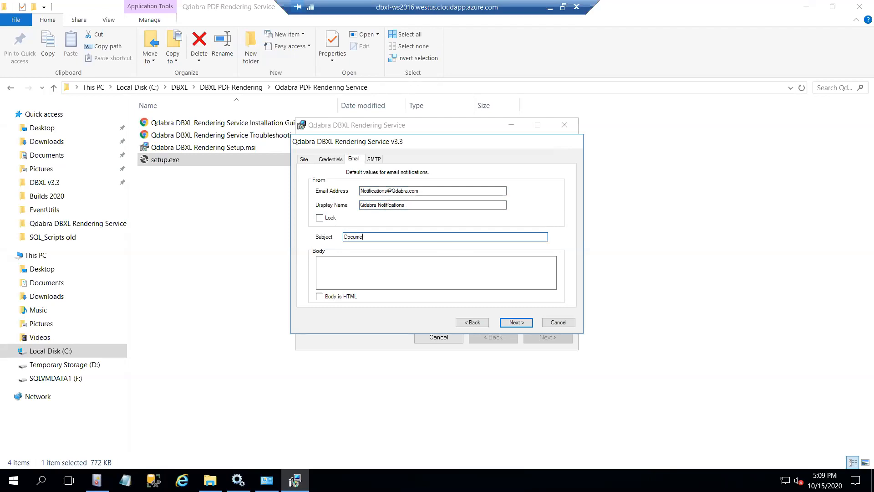
text(nt Rendering)
click(375, 159)
click(429, 194)
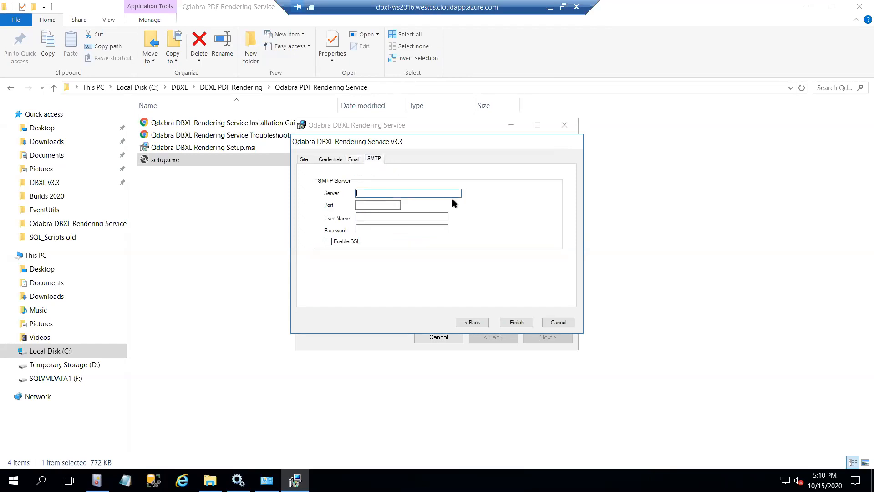
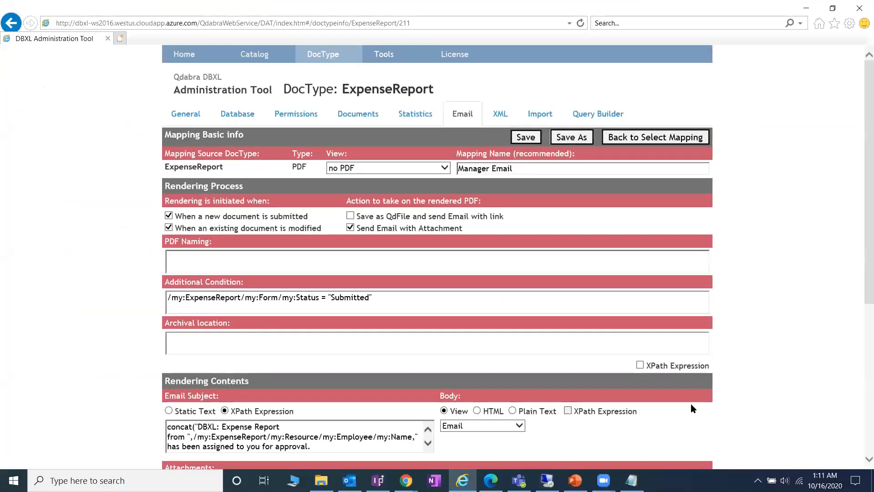
- Copy the SMTP user name from the notes into the installer's SMTP tab
click(632, 477)
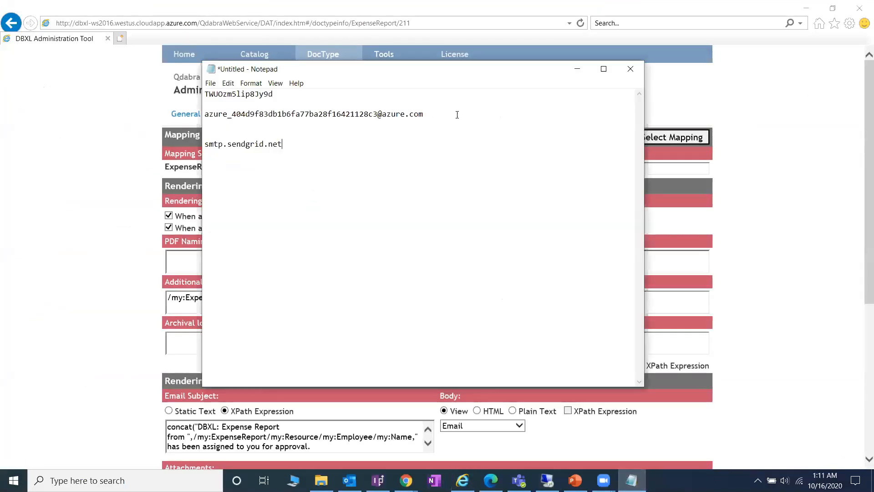
drag(423, 114, 204, 115)
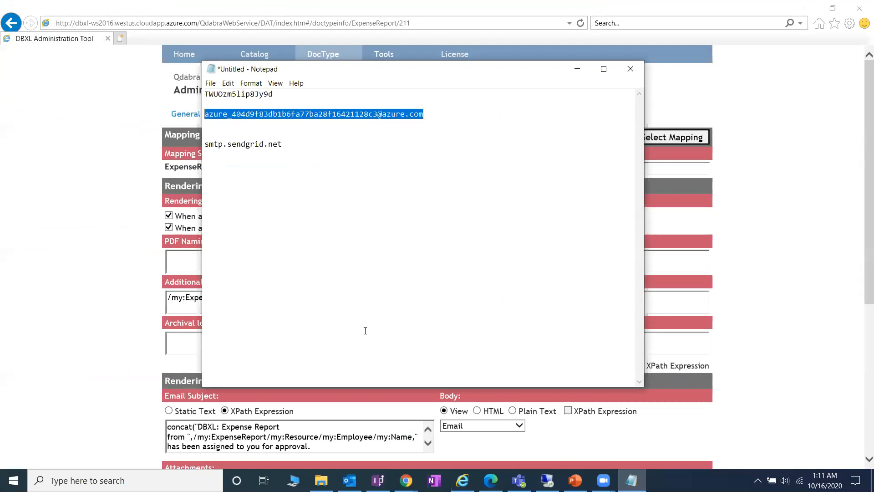
mouse_move(603, 480)
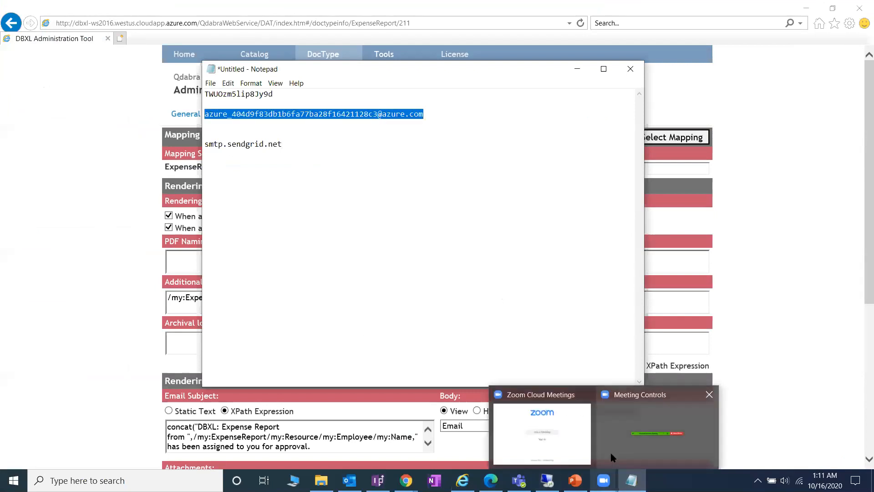
mouse_move(626, 444)
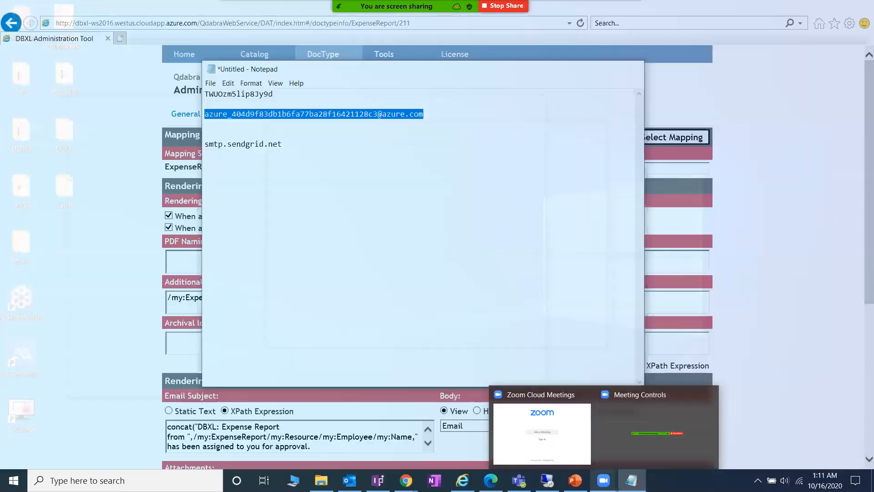
click(548, 480)
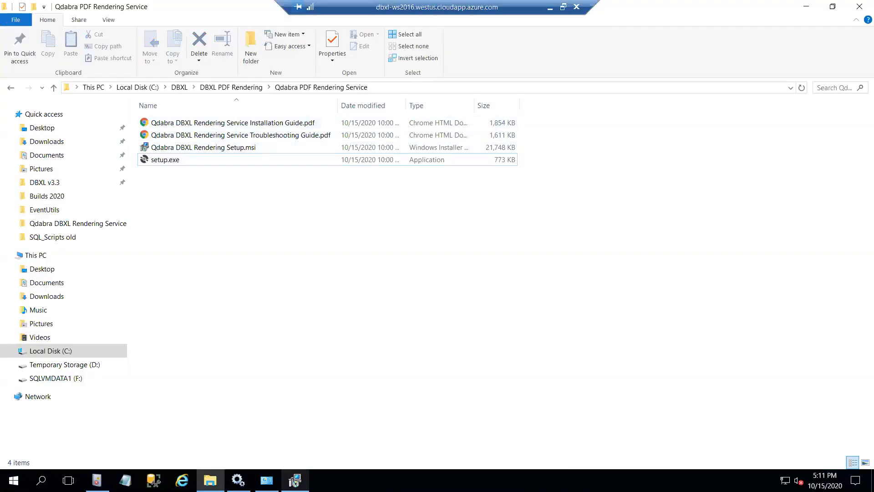
click(376, 217)
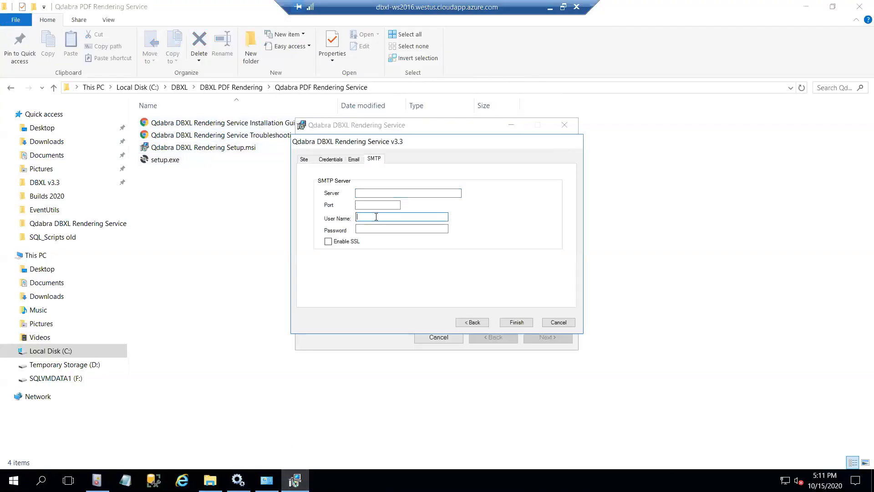
key(ctrl+v)
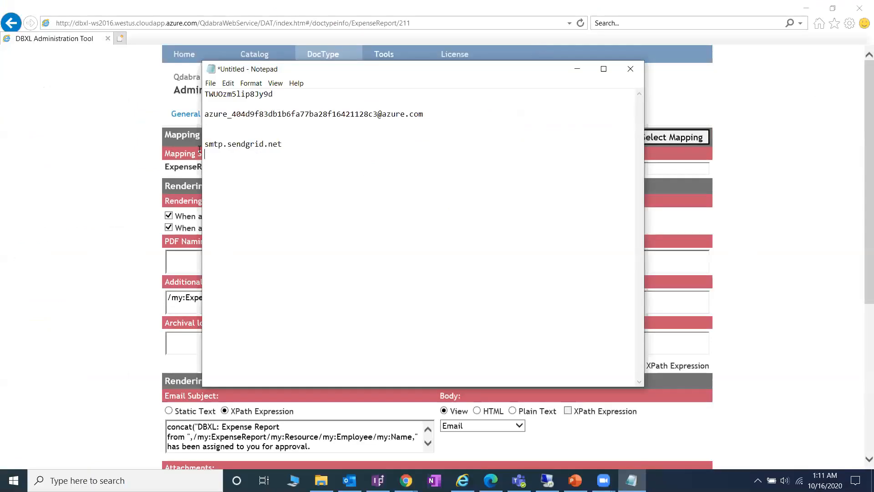
- Copy the smtp.sendgrid.net server address from the notes toward the SMTP settings
drag(282, 144, 169, 134)
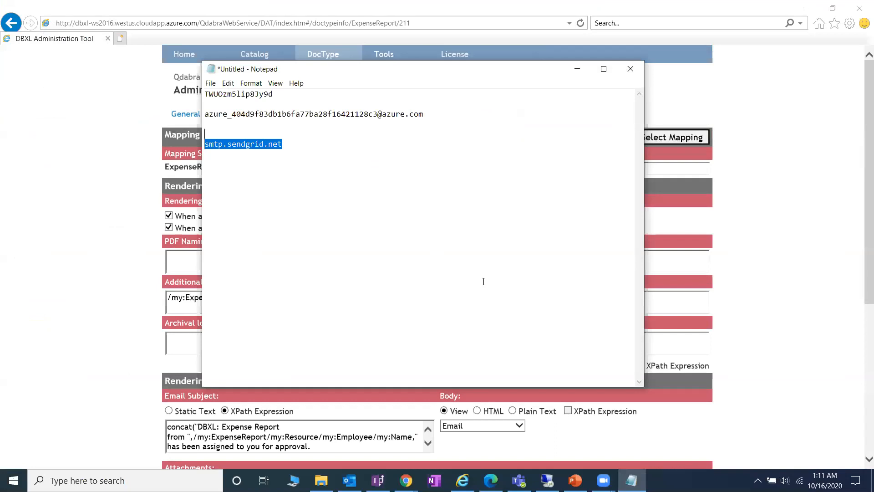
click(603, 480)
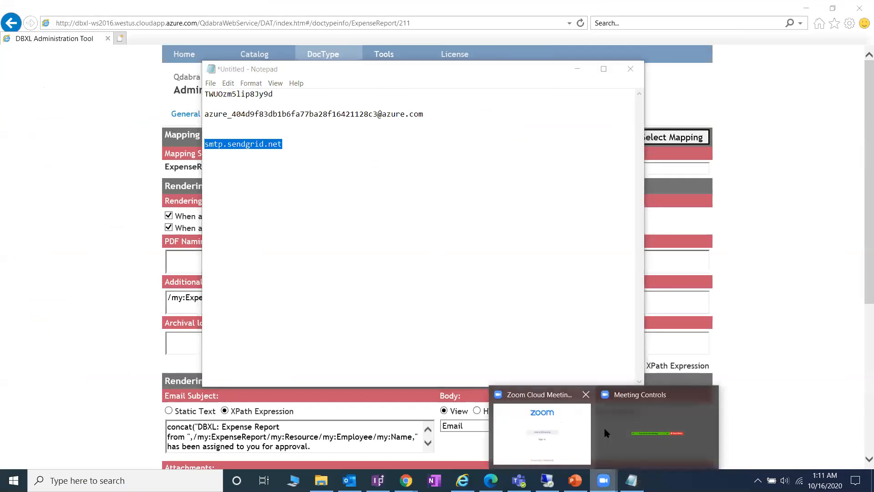
click(545, 422)
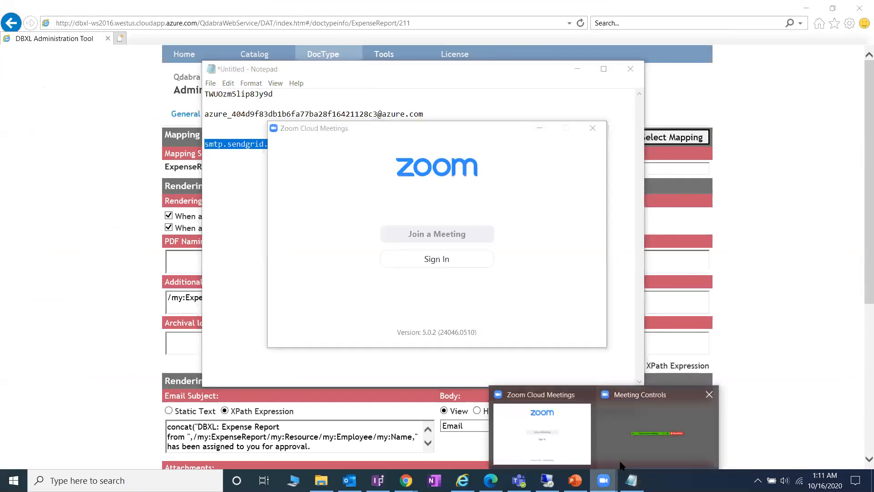
click(548, 480)
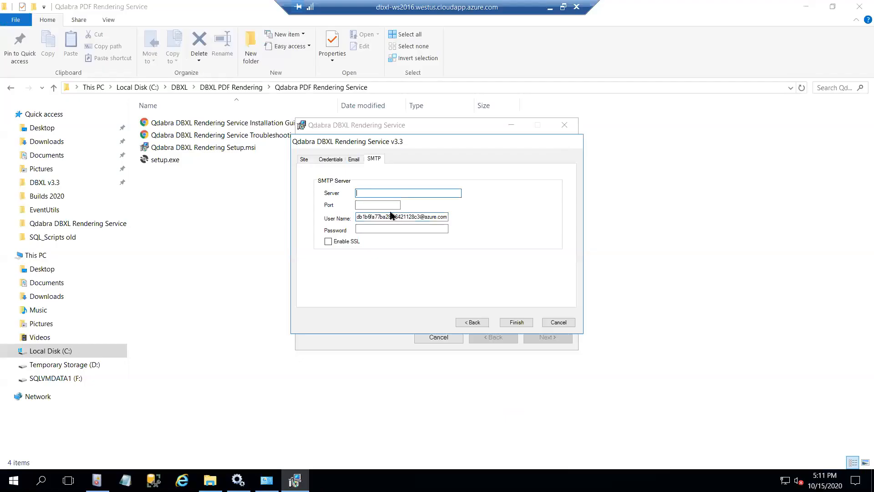
click(368, 206)
click(369, 193)
- Set the SMTP server to smtp.sendgrid.net and the port to 587
click(550, 7)
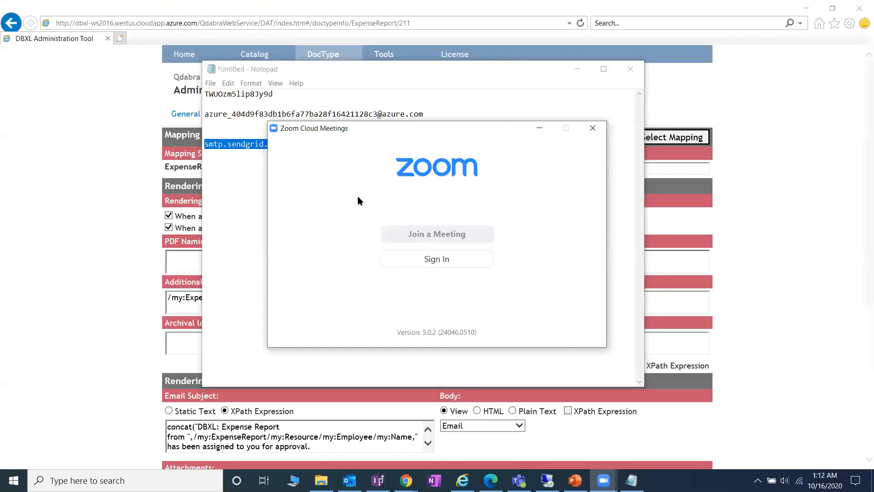
click(230, 235)
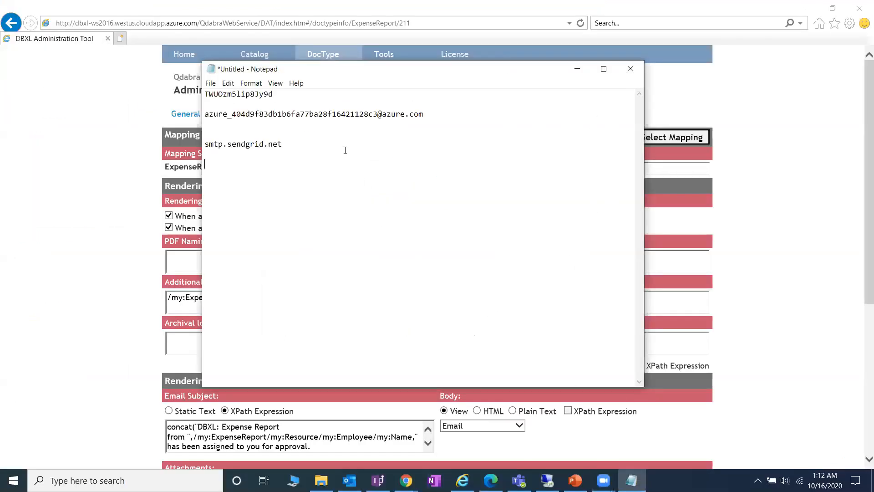
key(shift+Up)
key(shift+Up)
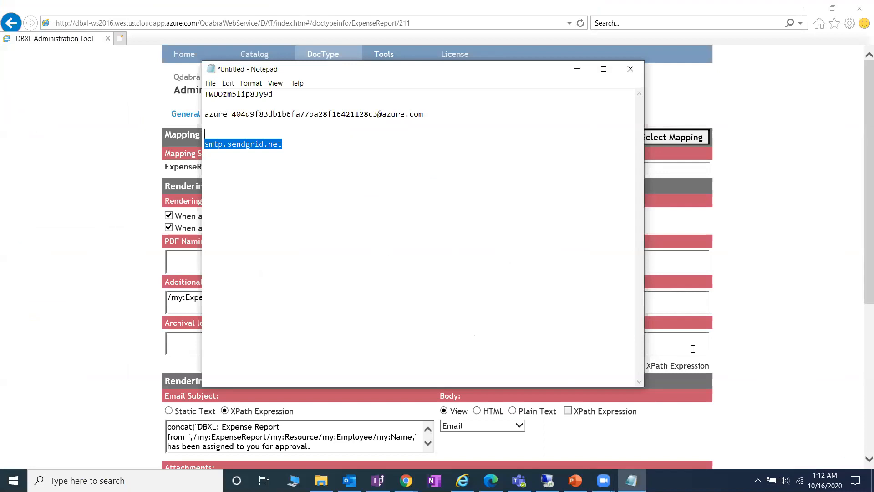
click(693, 349)
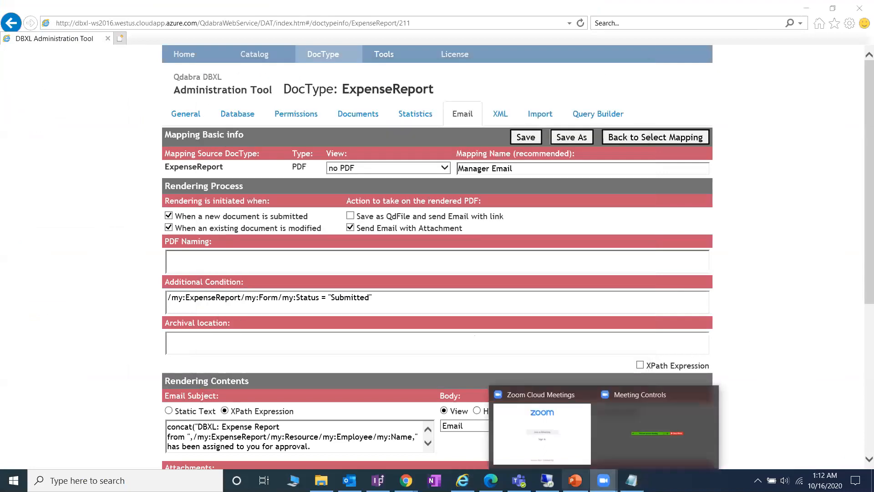
click(547, 480)
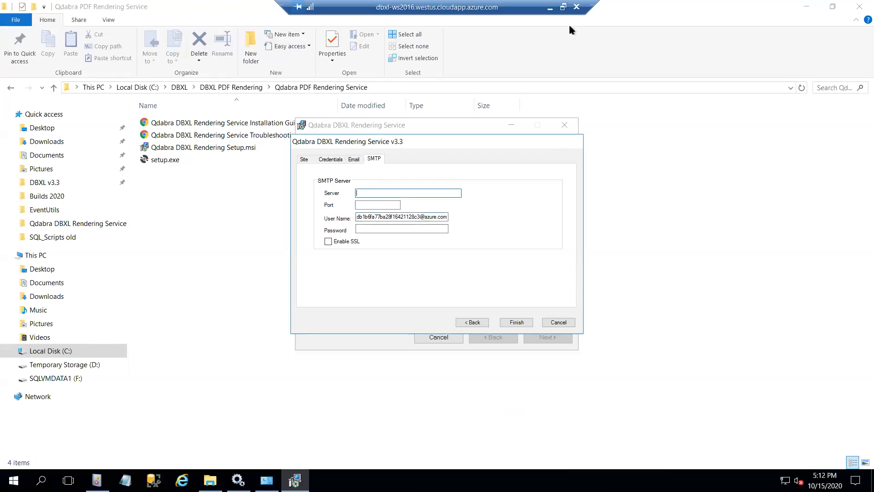
click(377, 204)
text(587)
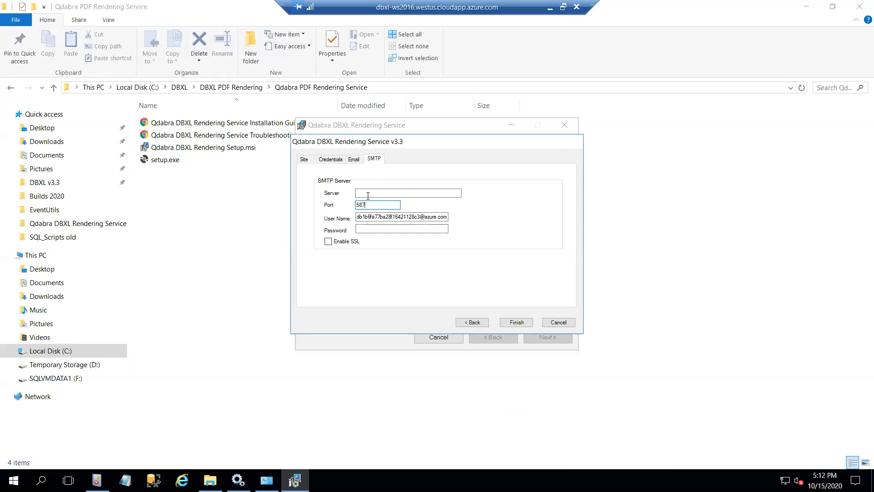
click(367, 194)
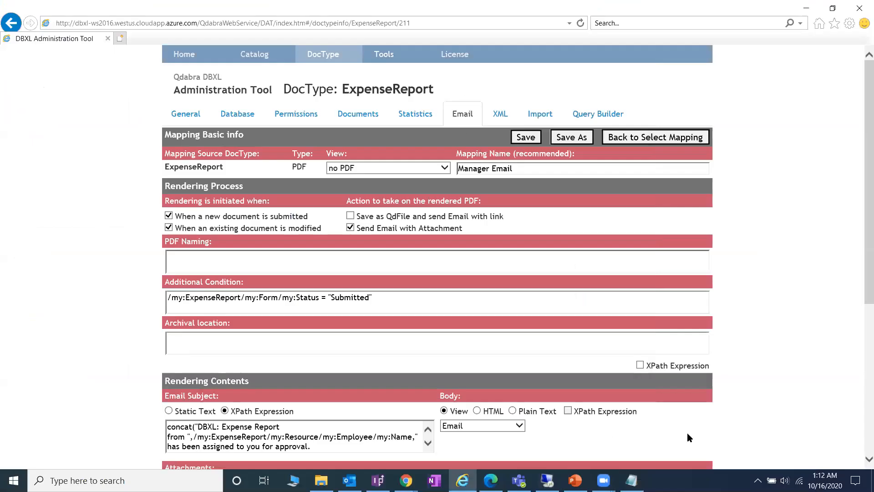
- Raise the speaker volume to 100, enable SSL, then finish and close the installer
click(783, 481)
drag(767, 455, 836, 454)
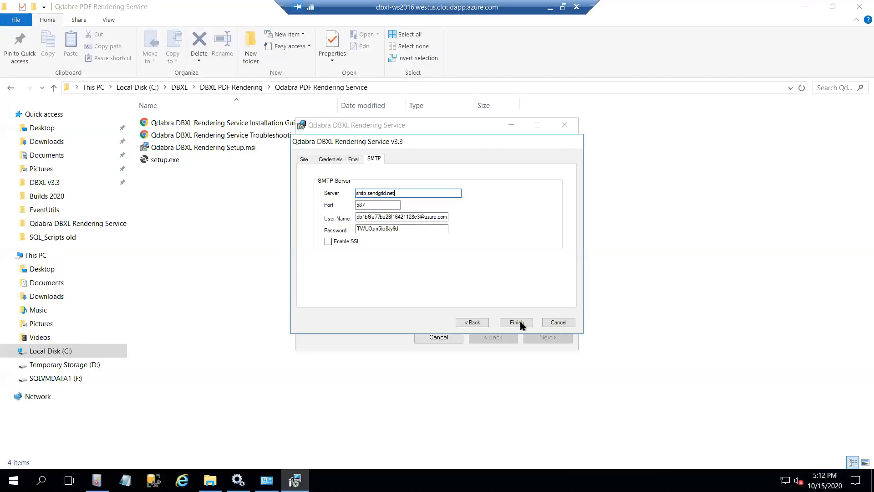
click(328, 242)
click(517, 323)
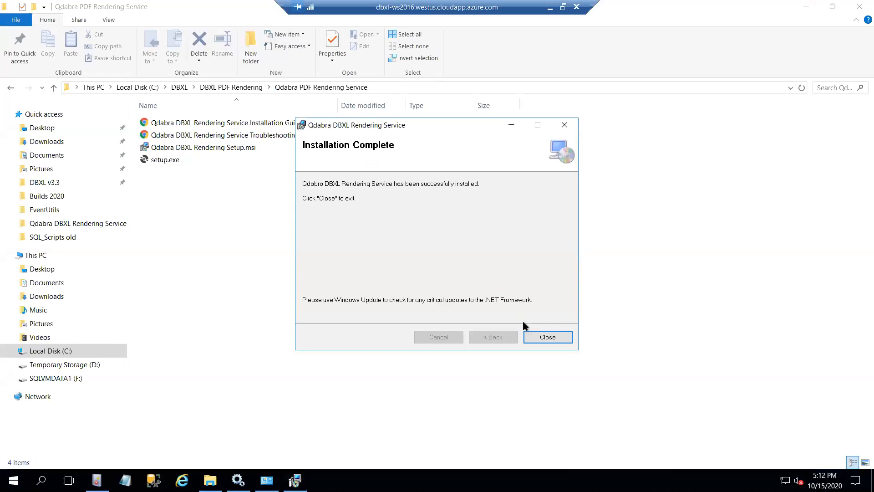
click(548, 337)
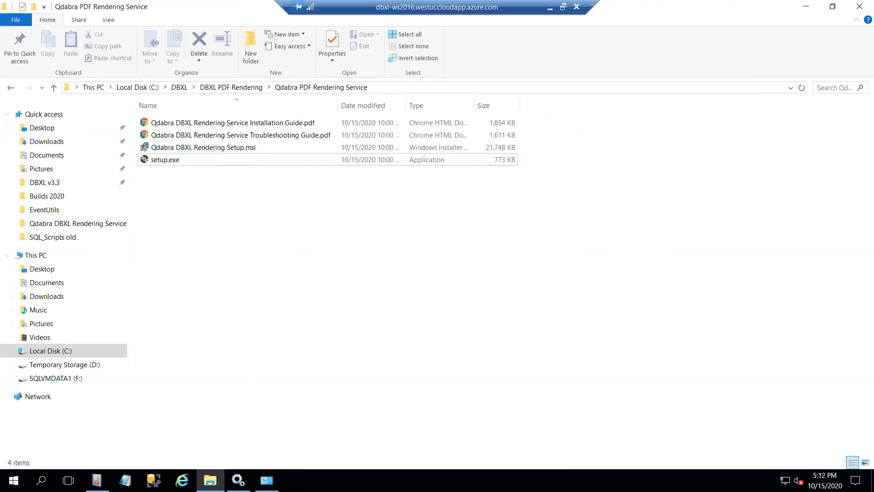
click(96, 480)
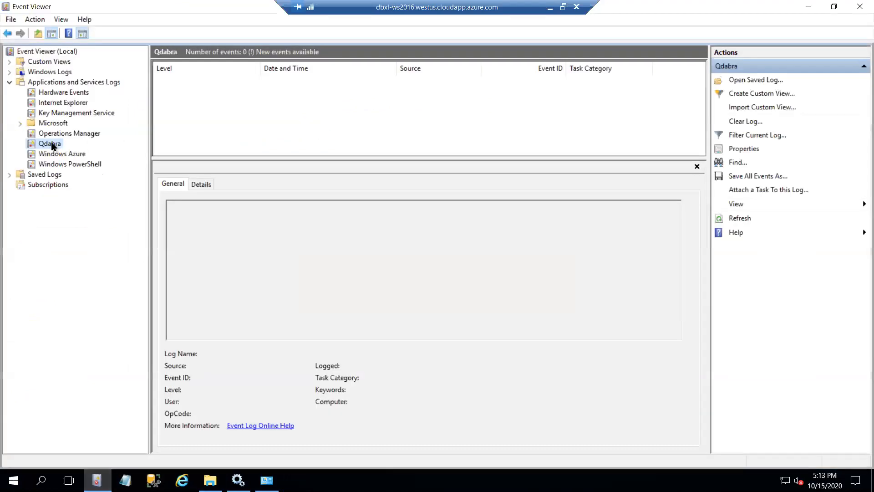
- Refresh the Qdabra log and read the Installing DBXL Rendering Service event
right_click(52, 144)
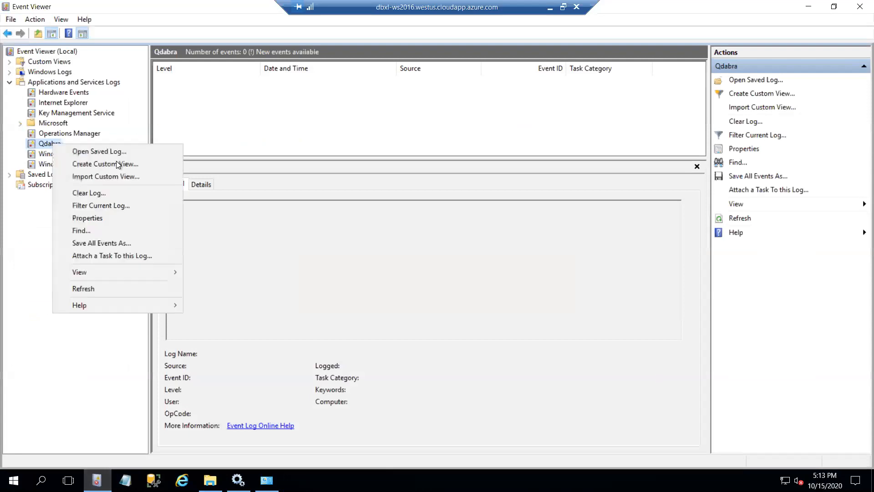
click(96, 290)
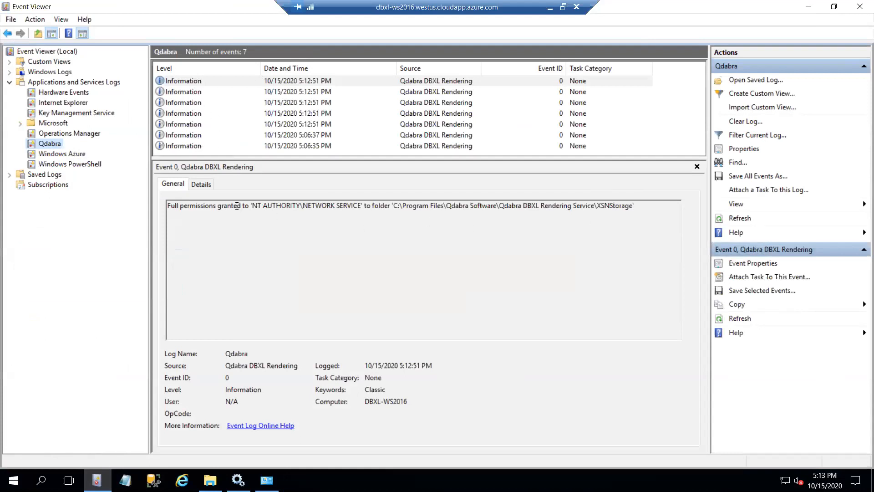
click(177, 103)
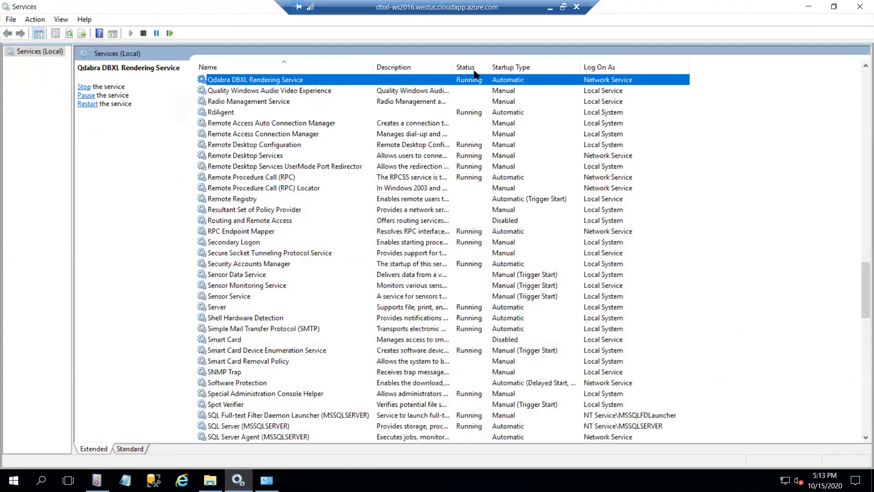
- Set the Qdabra DBXL Rendering Service startup type to Automatic, start it, and apply
right_click(323, 81)
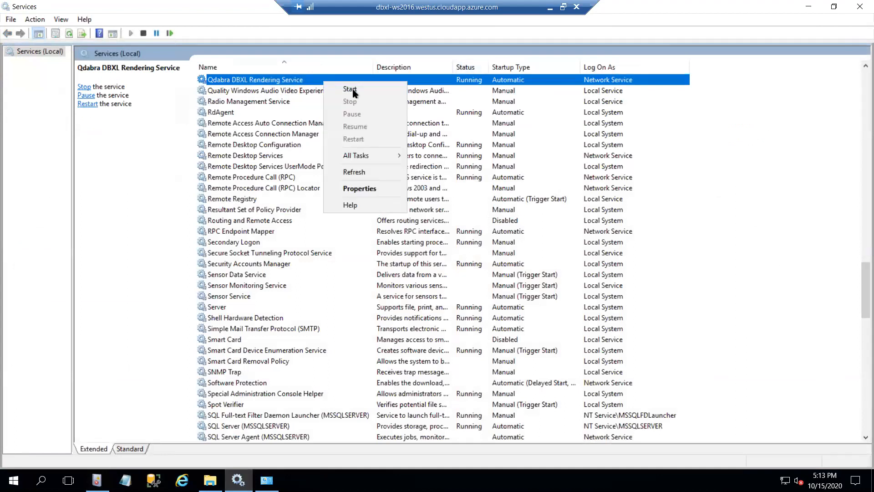
click(313, 80)
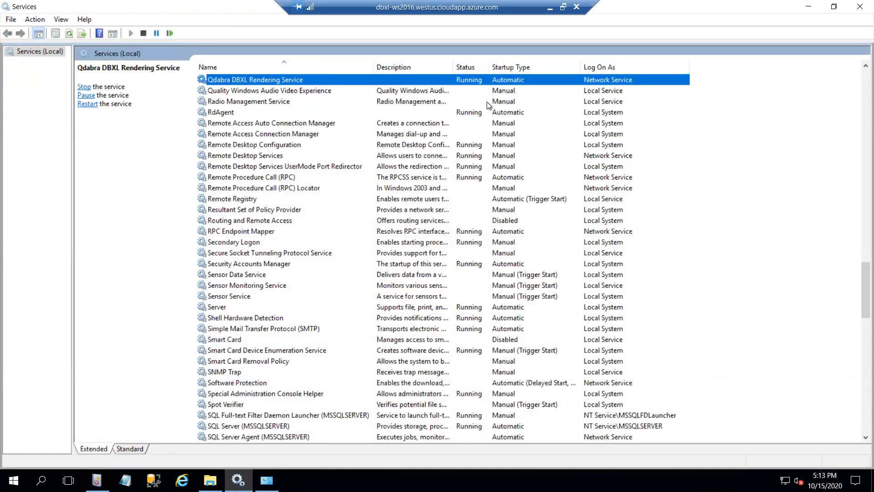
click(437, 227)
click(435, 245)
click(357, 280)
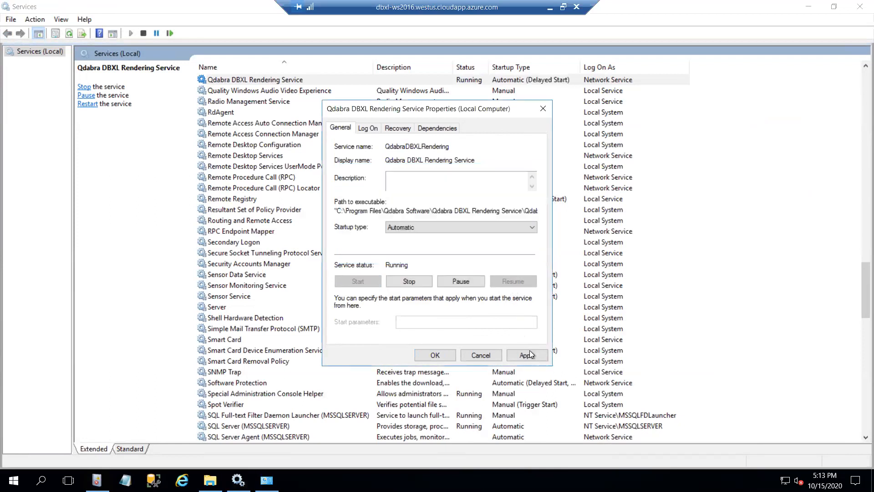
click(435, 355)
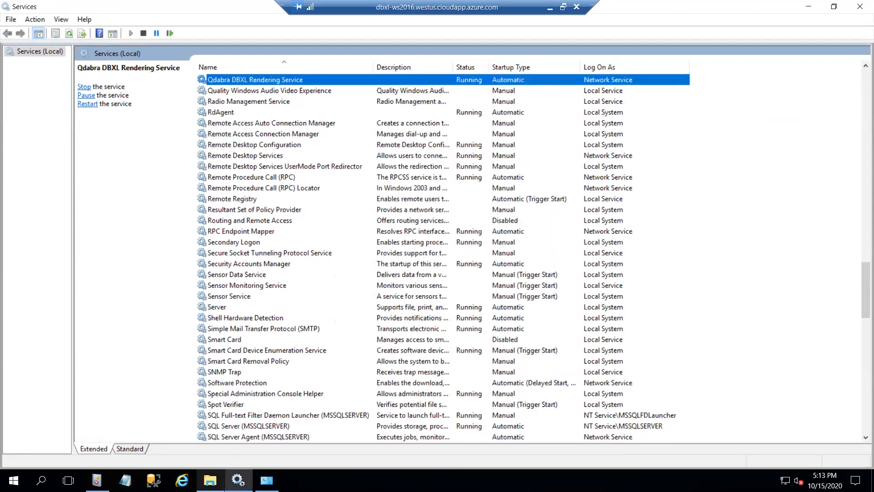
- Refresh the Qdabra log and read the new SqlException error event
mouse_move(97, 480)
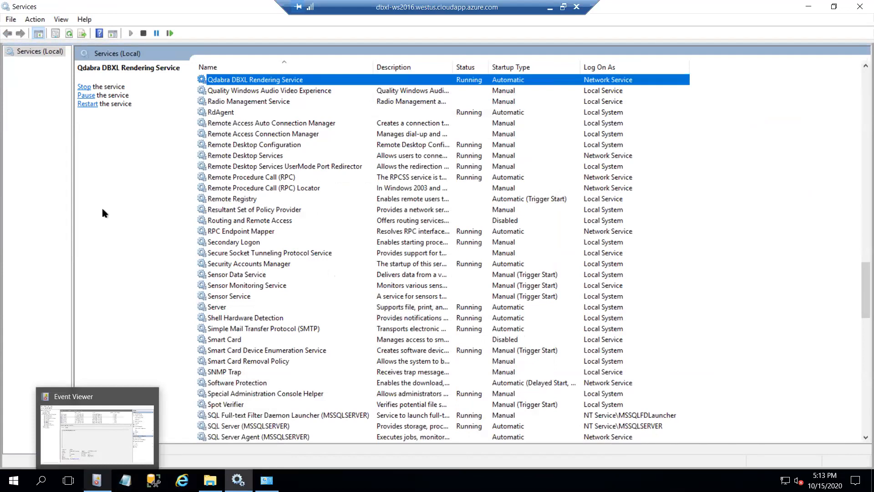
click(92, 429)
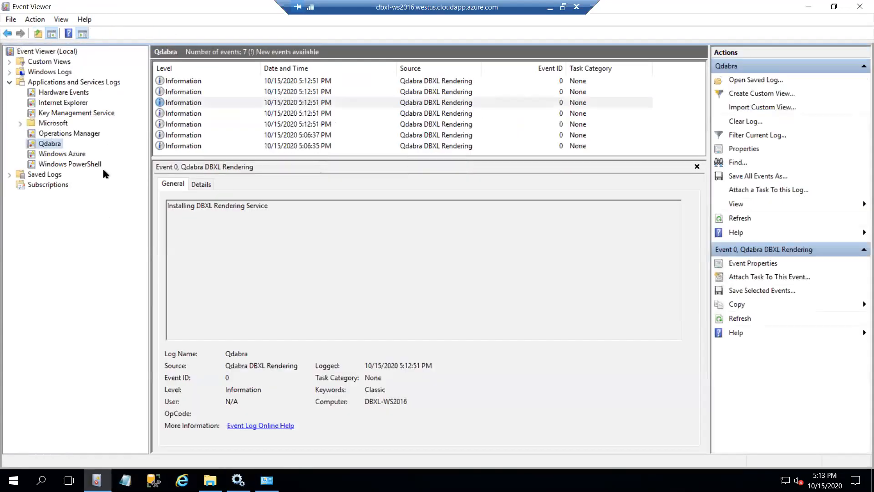
right_click(50, 145)
click(88, 292)
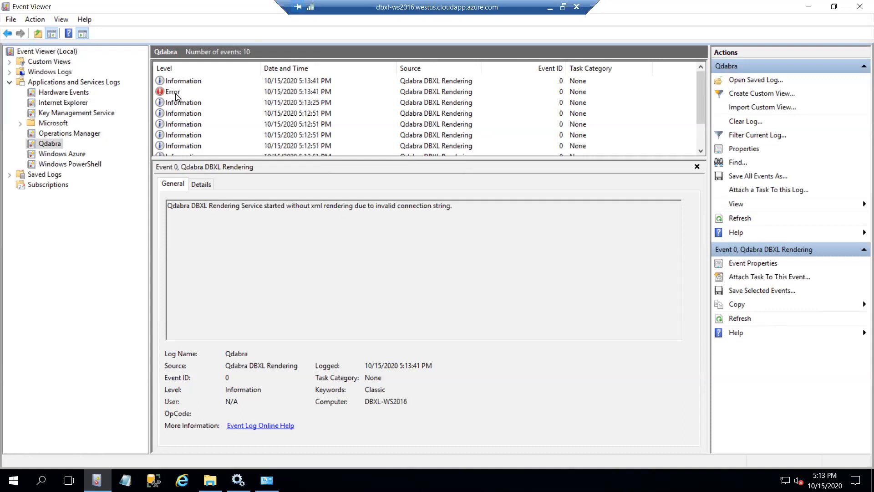
click(176, 94)
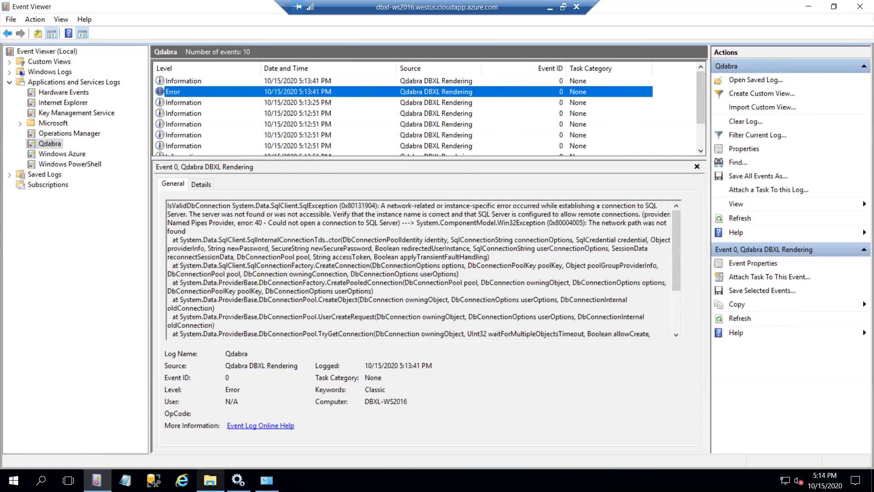
click(210, 480)
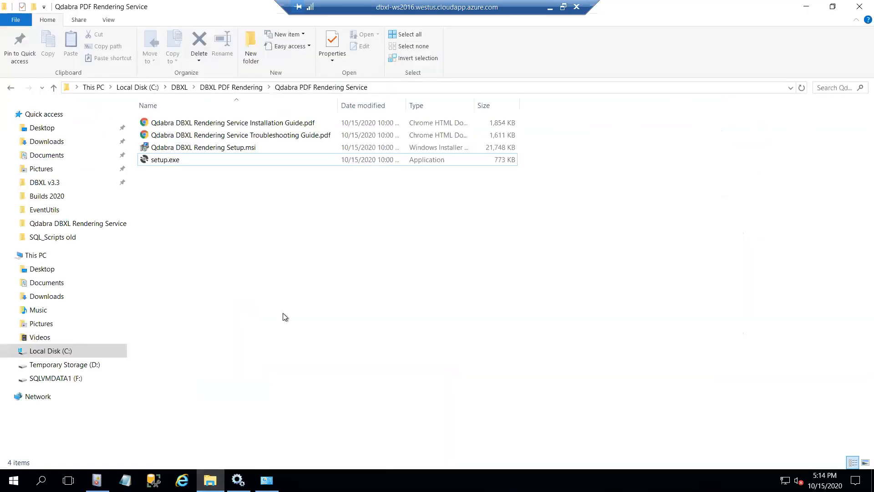
- Navigate to C:\Program Files\Qdabra Software\Qdabra DBXL Rendering Service
click(225, 88)
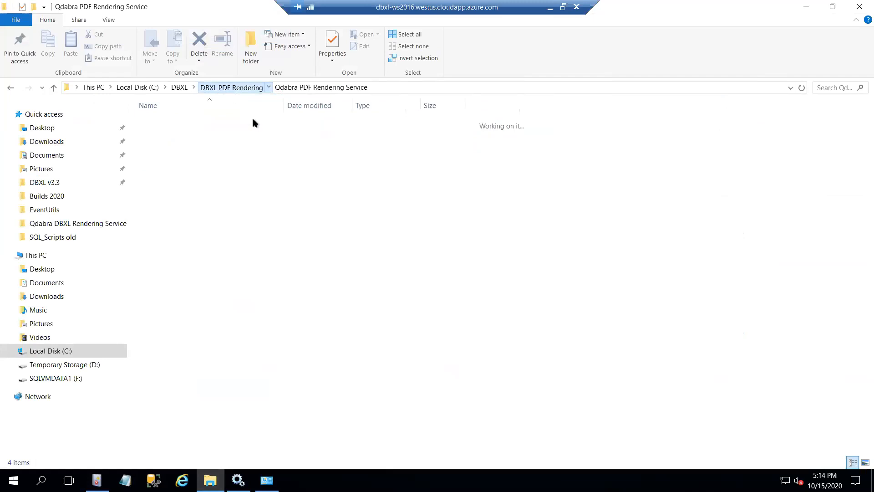
click(147, 87)
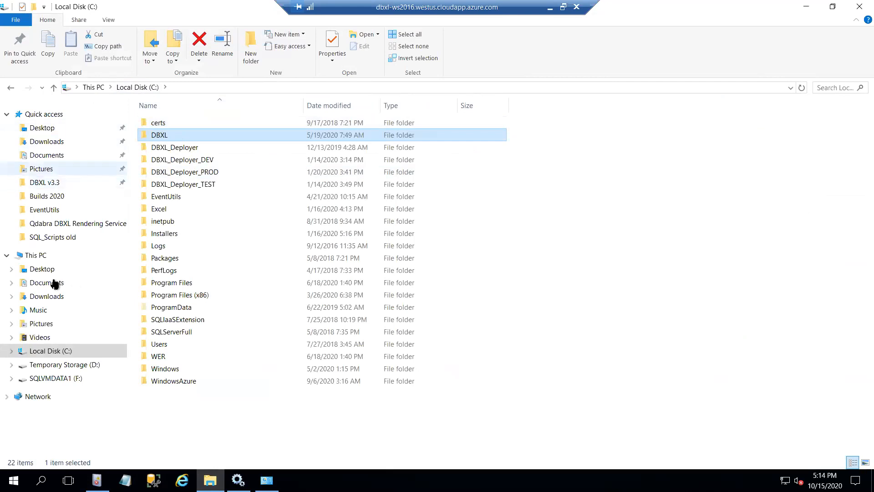
click(50, 350)
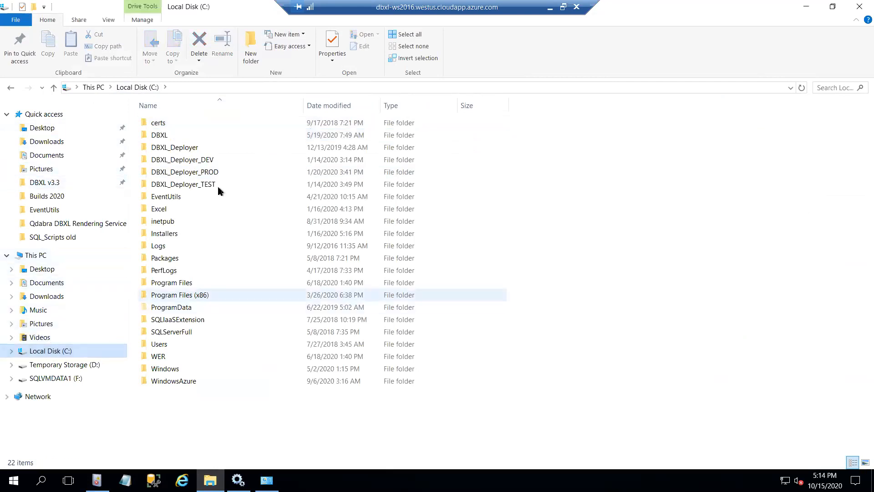
click(184, 284)
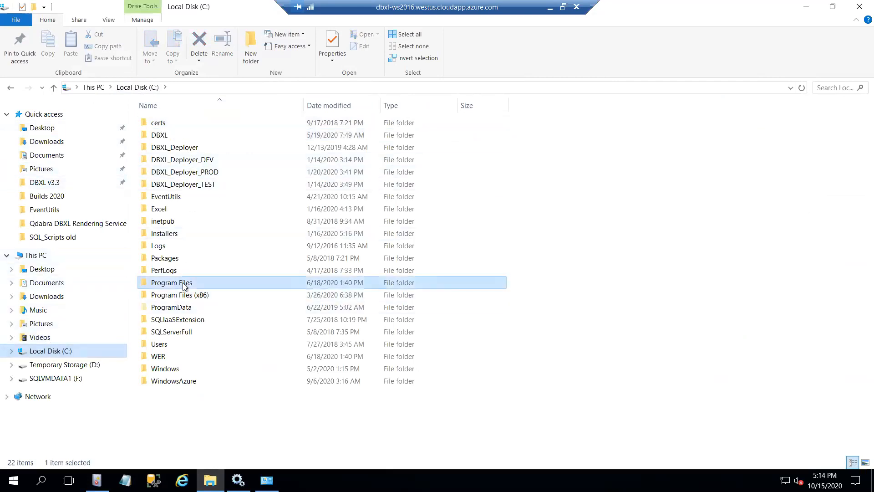
double_click(184, 284)
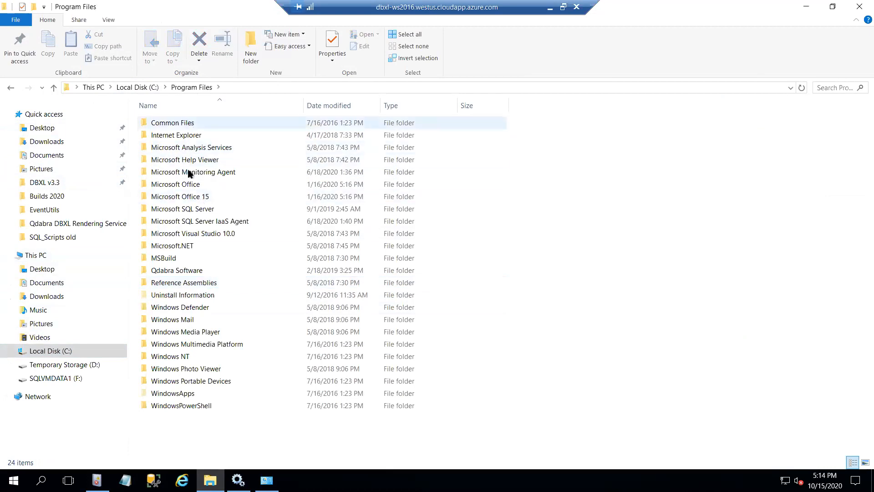
double_click(182, 270)
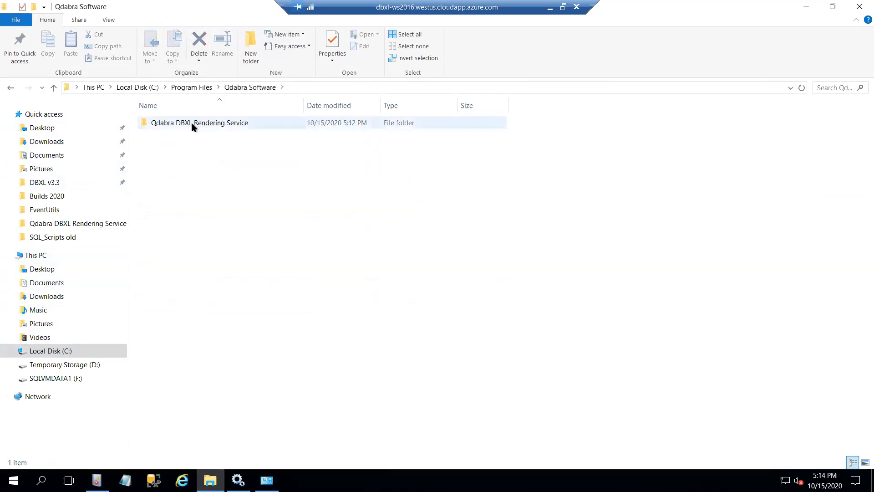
click(192, 127)
key(Return)
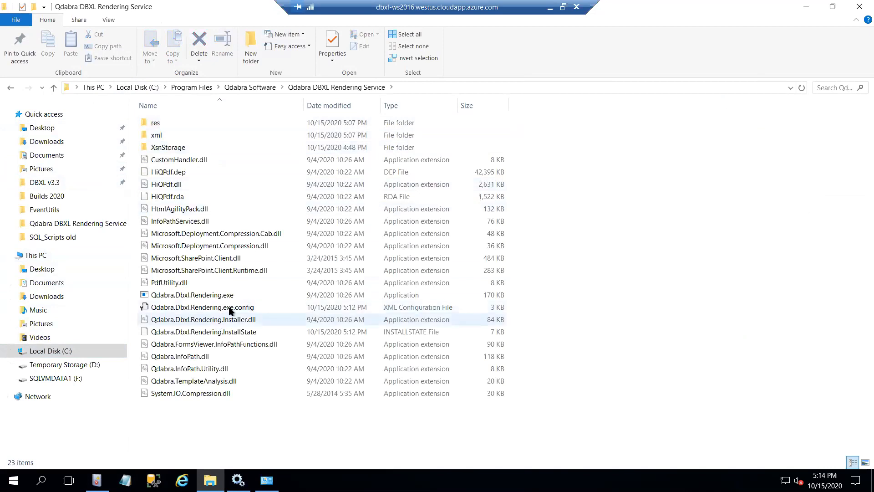
- Open Qdabra.Dbxl.Rendering.exe.config in Notepad and replace Data Source SQLSERVER with DBXL-WS2016
click(253, 310)
right_click(252, 310)
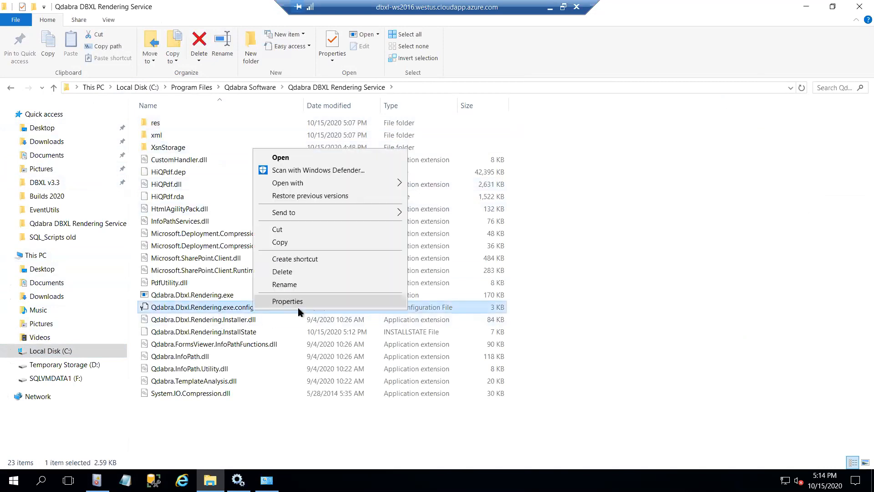
mouse_move(344, 183)
click(469, 184)
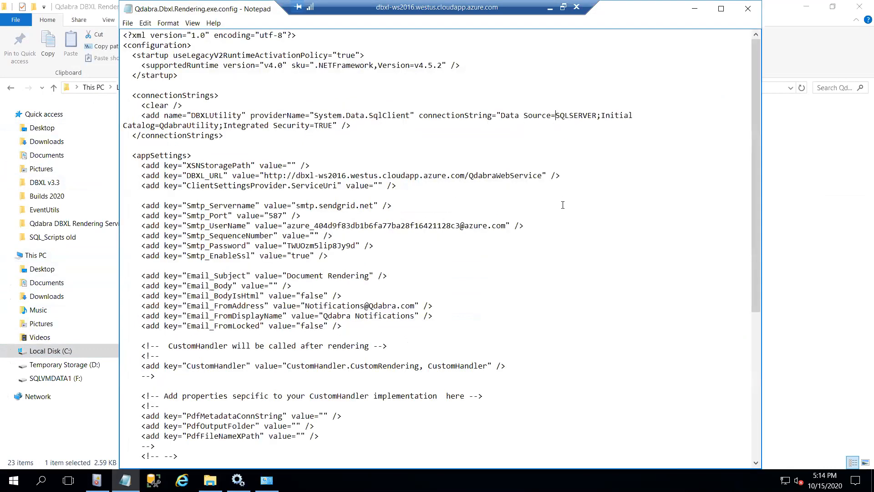
double_click(562, 116)
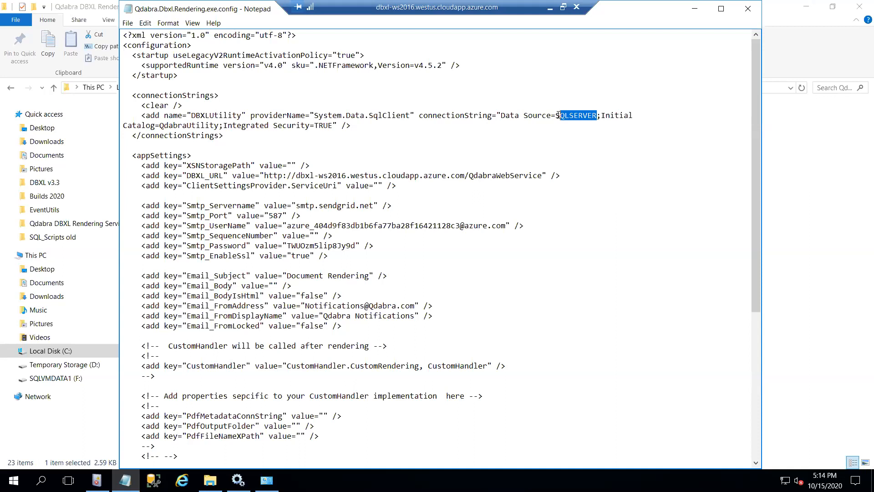
text(DBXL)
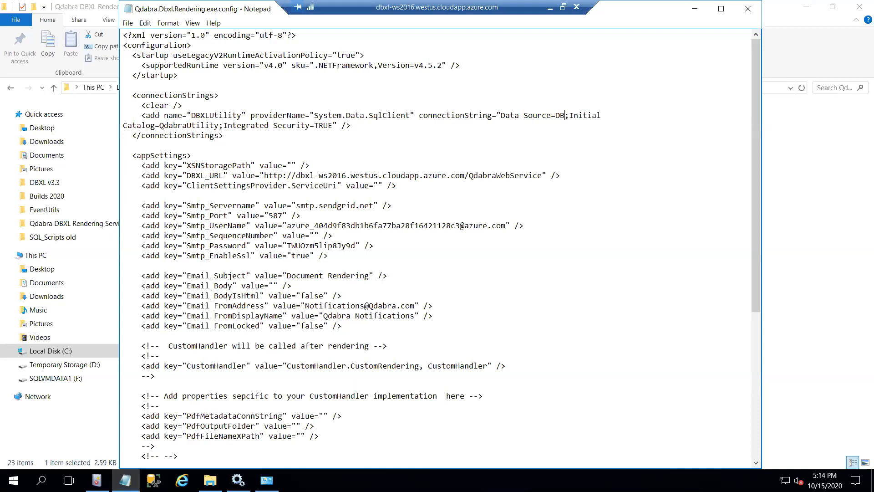
text(-WS2016)
click(154, 480)
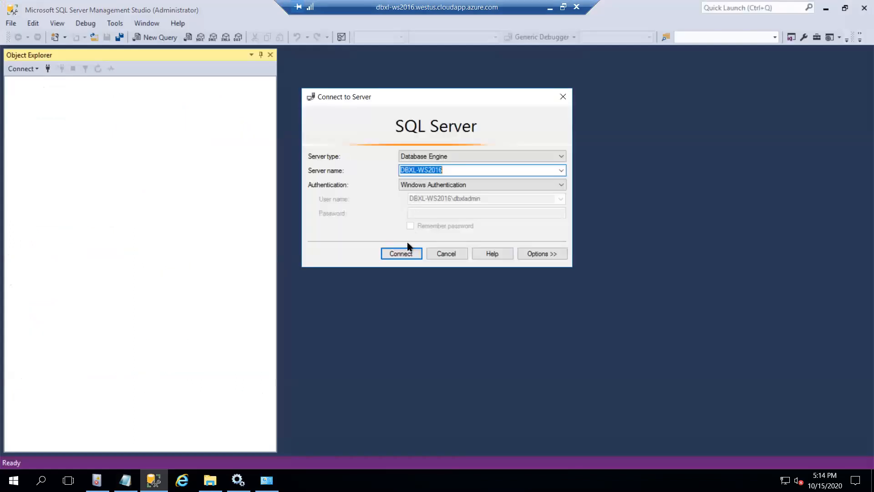
- Connect to DBXL-WS2016 and locate QdabraUtilityTest20200908 in the Databases list
click(400, 253)
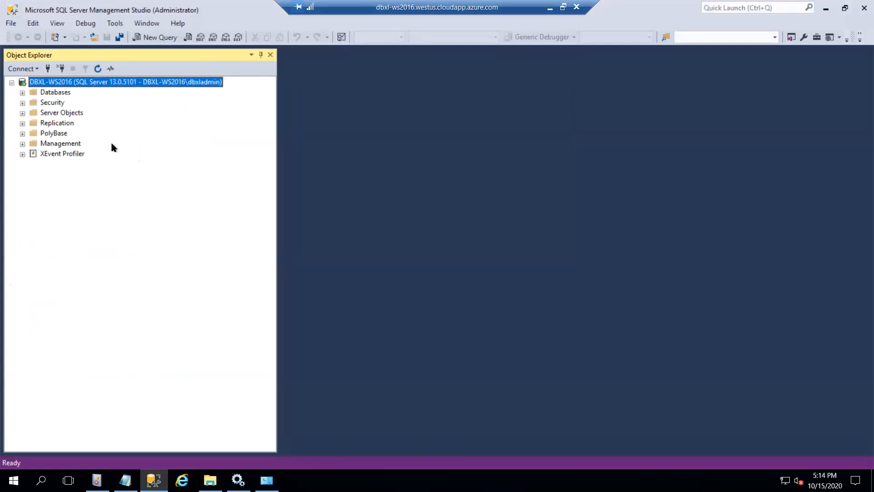
click(22, 92)
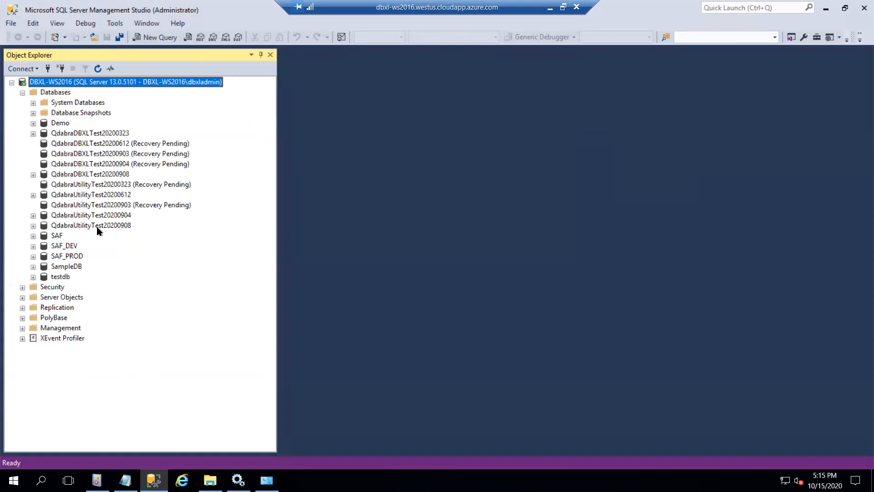
click(131, 229)
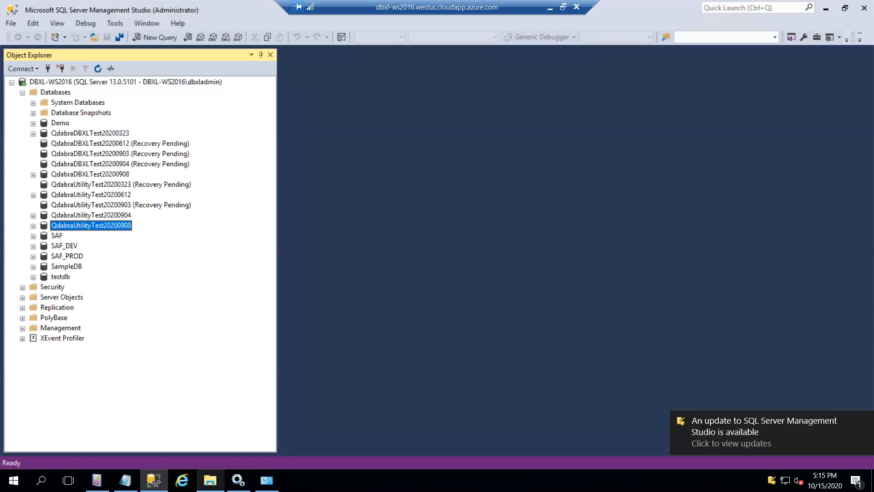
mouse_move(209, 480)
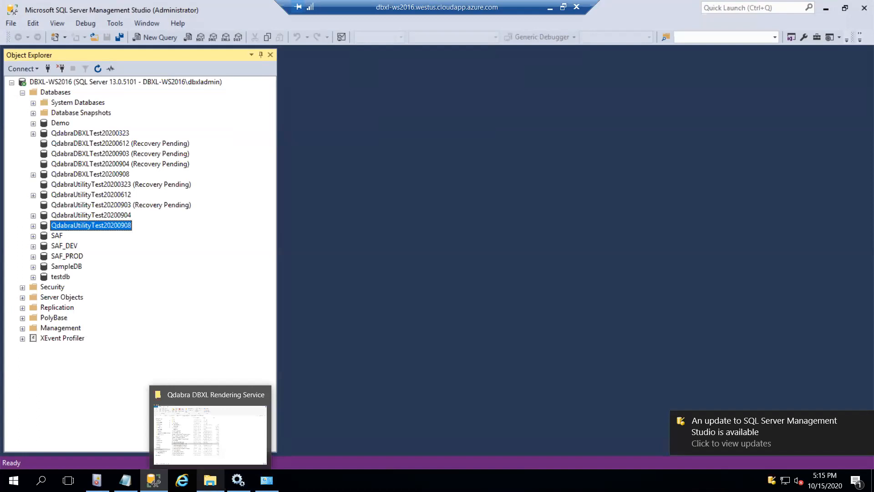
- Change the Initial Catalog to QdabraUtilityTest20200908 and save the config file
click(210, 480)
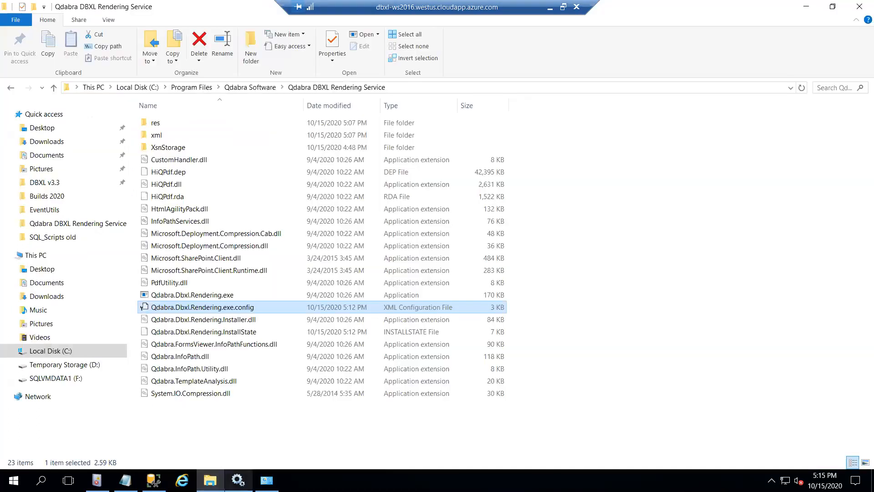
click(125, 479)
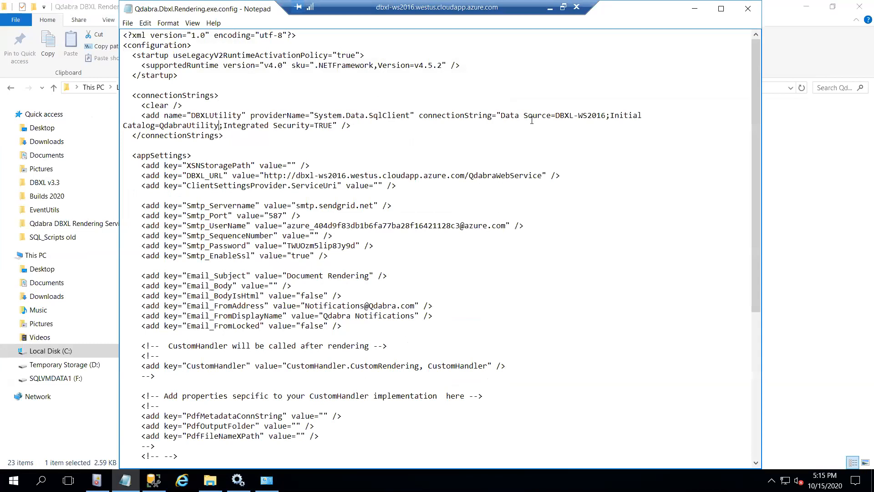
text(20200908)
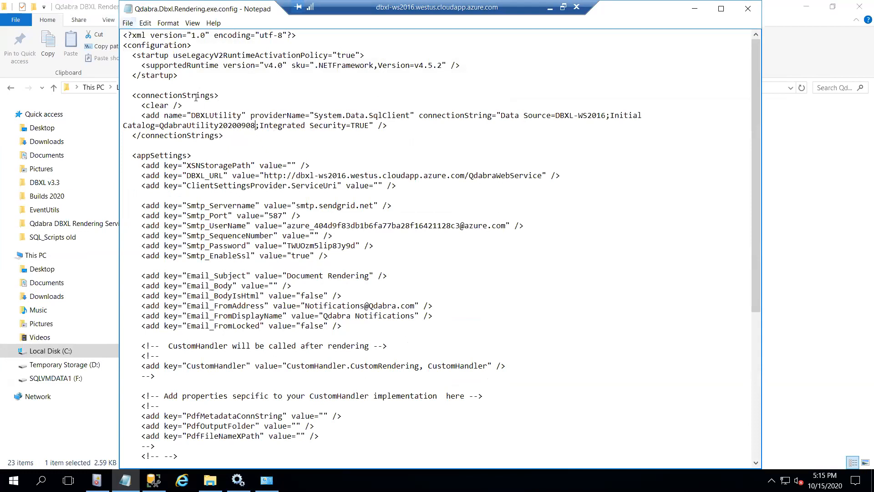
click(221, 126)
text(Test)
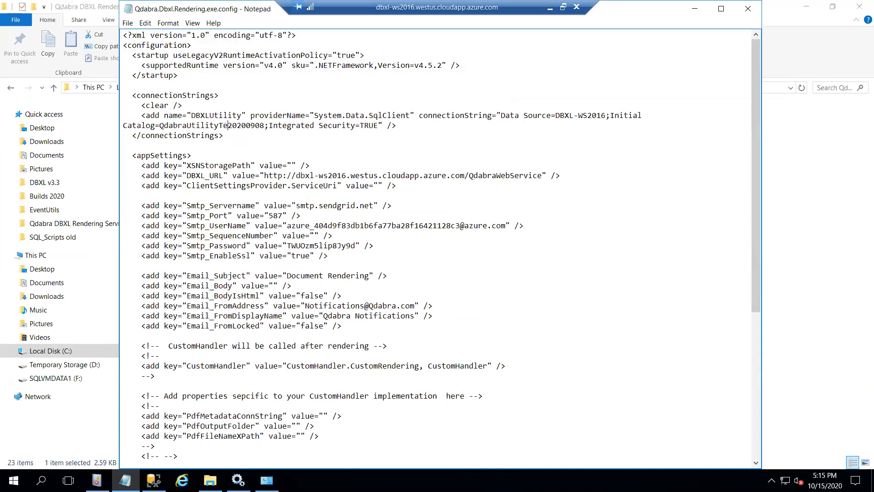
click(154, 480)
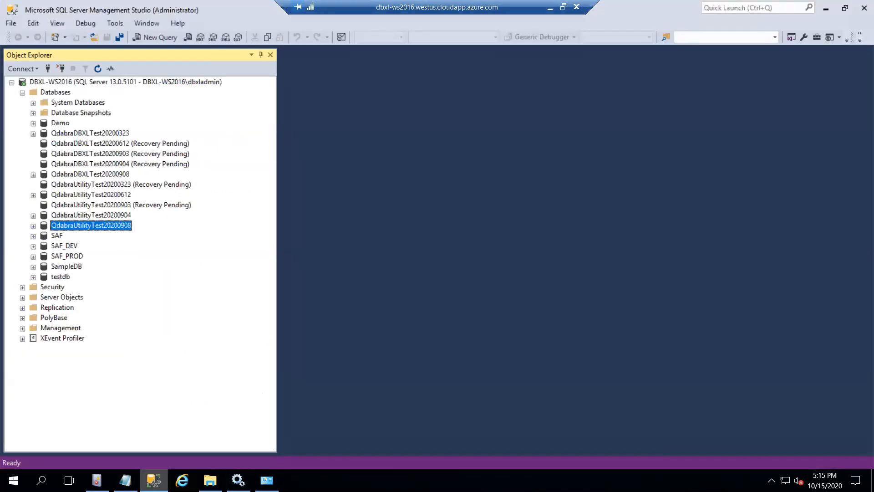
click(125, 480)
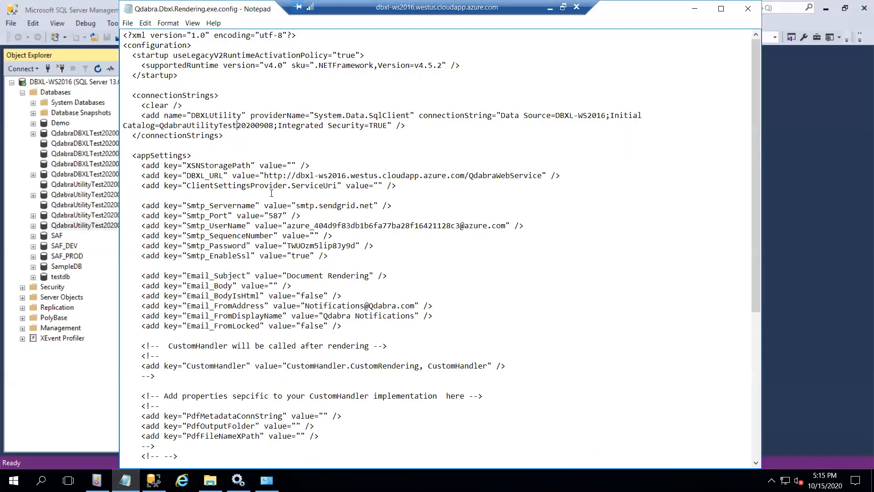
click(128, 24)
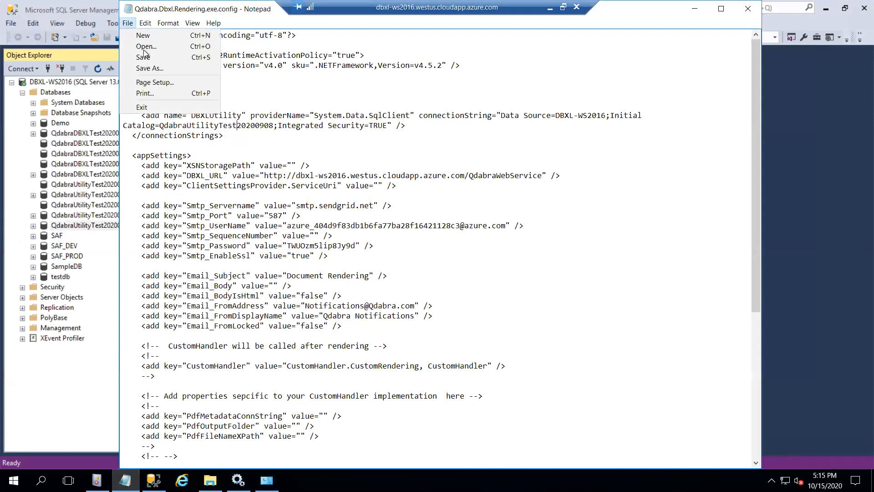
click(146, 57)
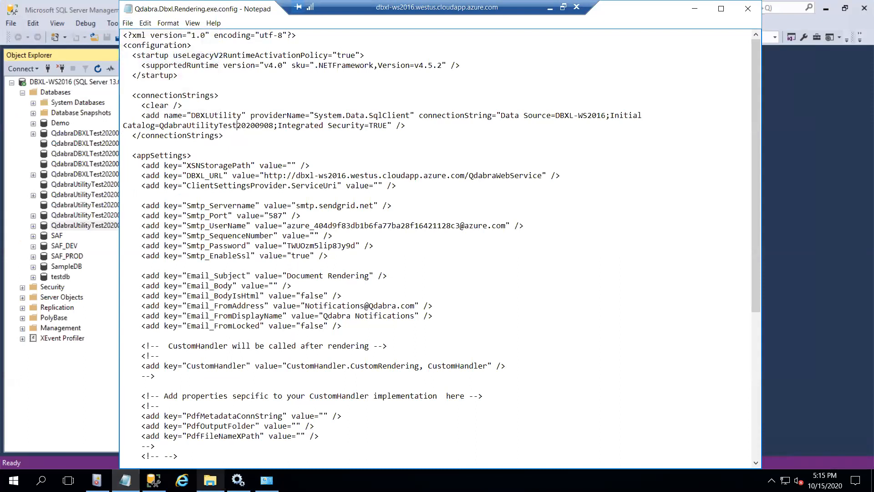
- Stop the Qdabra DBXL Rendering Service
mouse_move(154, 481)
mouse_move(238, 480)
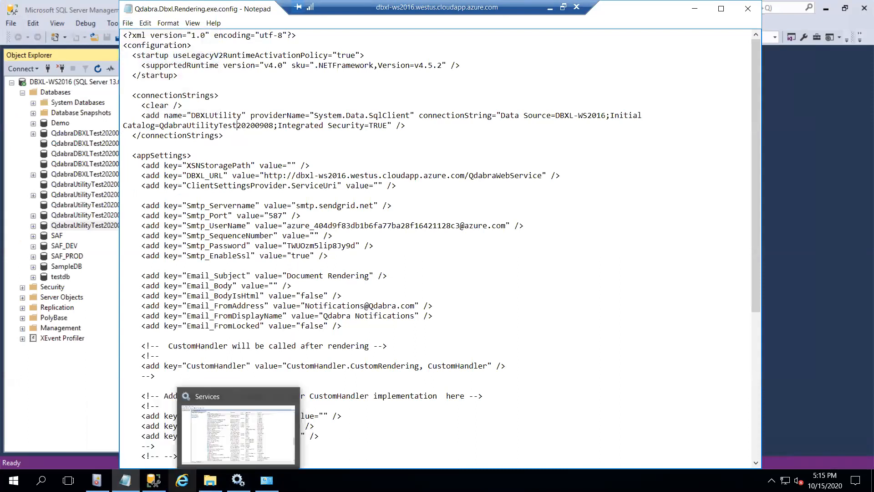
click(238, 480)
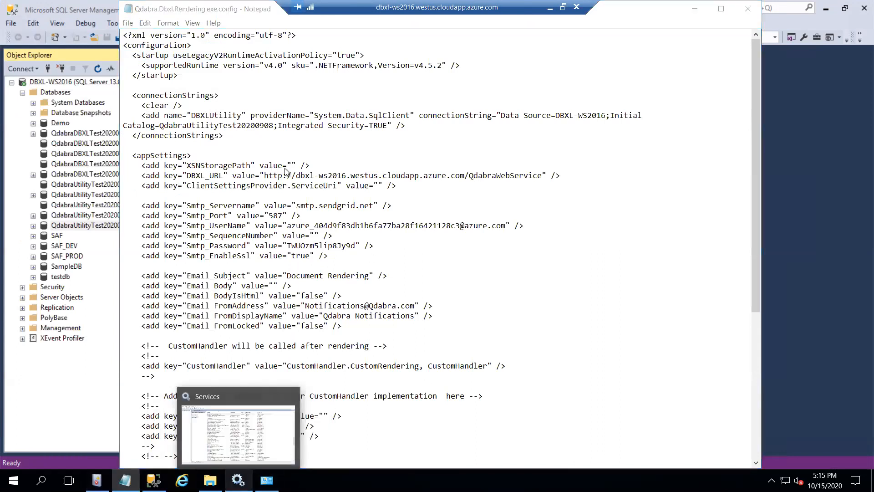
right_click(306, 80)
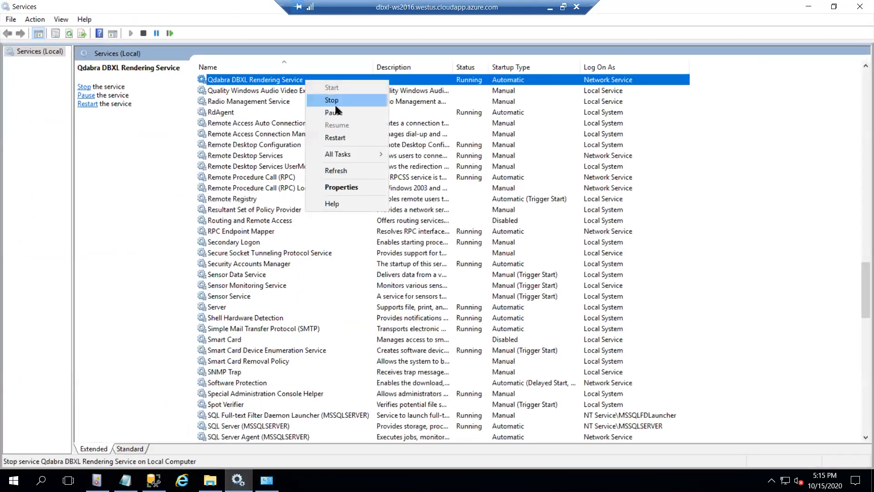
click(339, 101)
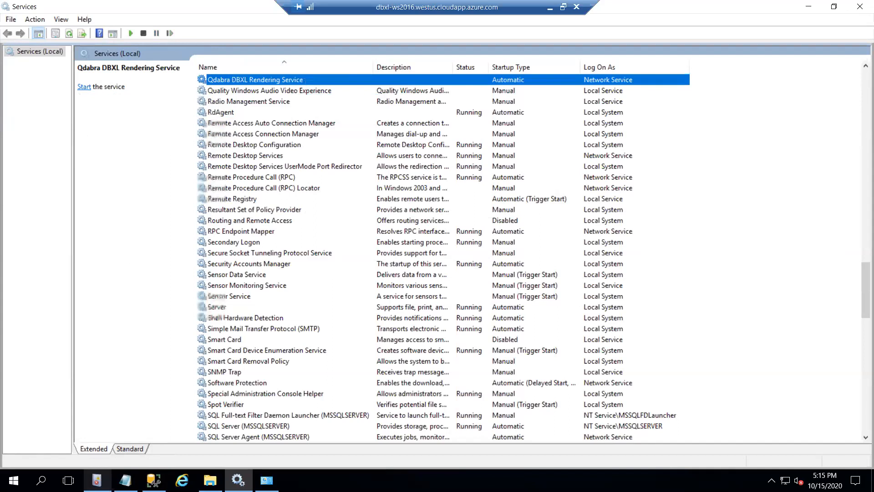
- Clear the Qdabra event log without saving, then start the rendering service again
key(alt+Tab)
right_click(51, 143)
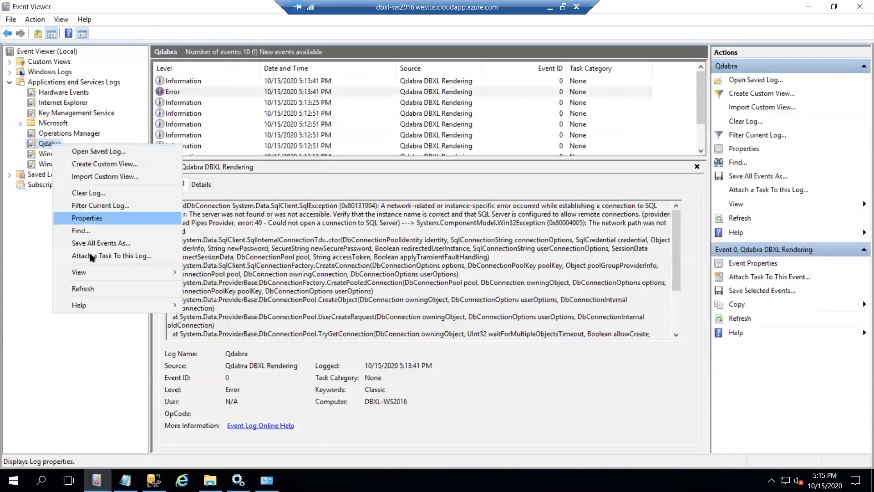
click(172, 194)
click(172, 64)
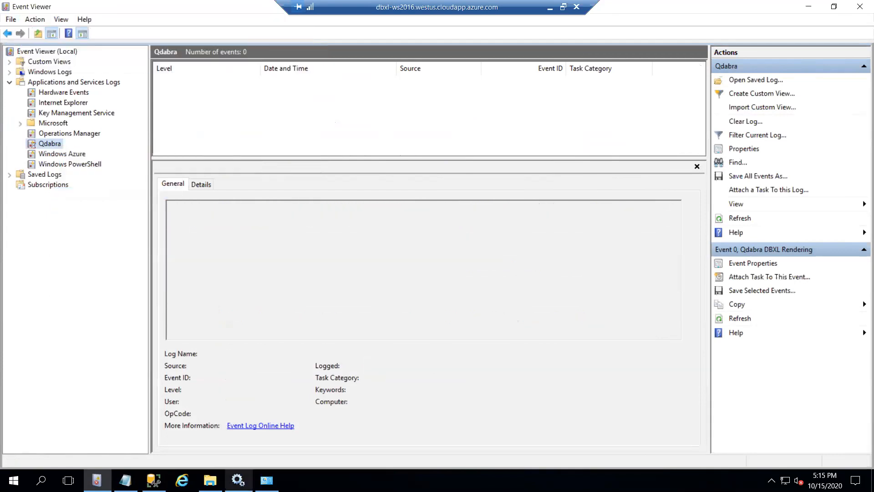
click(238, 480)
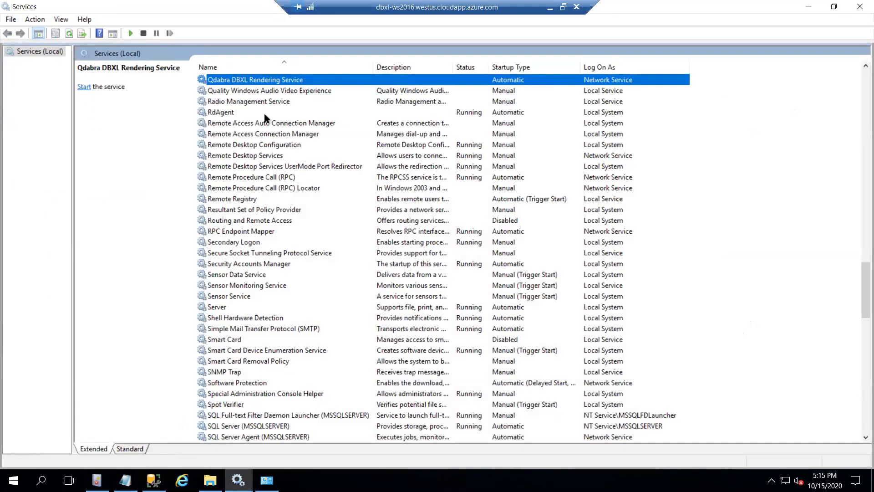
right_click(288, 82)
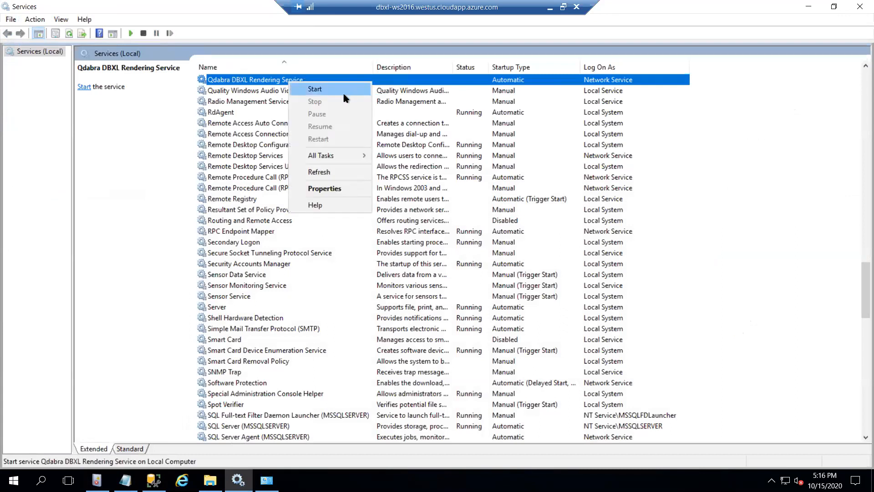
click(343, 93)
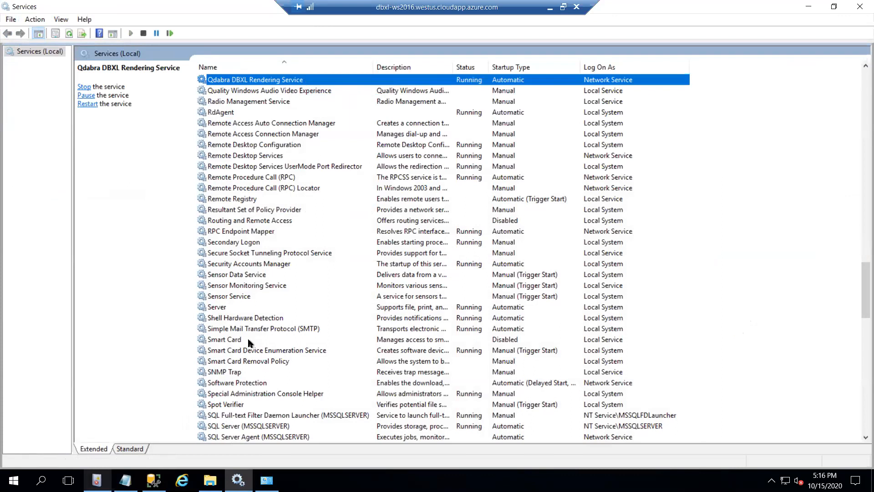
- Refresh the Qdabra log and read the 5:16:02 PM starting and 5:16:03 PM started events
click(96, 480)
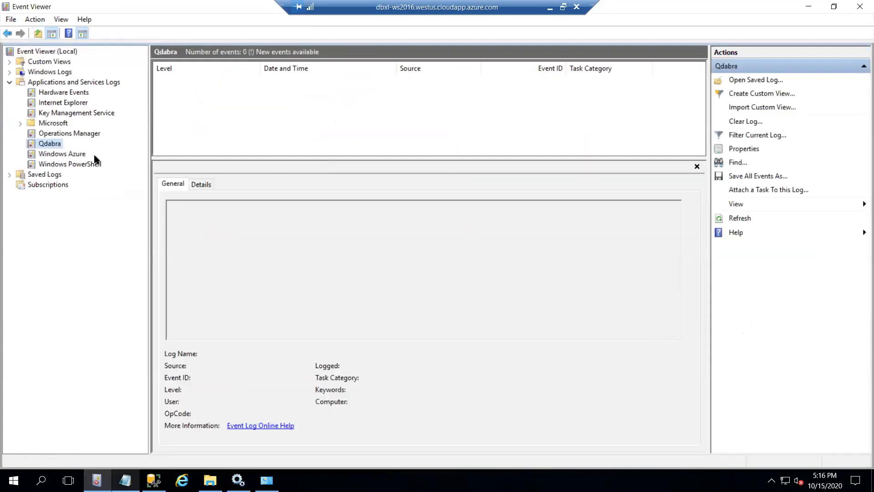
right_click(52, 144)
click(96, 289)
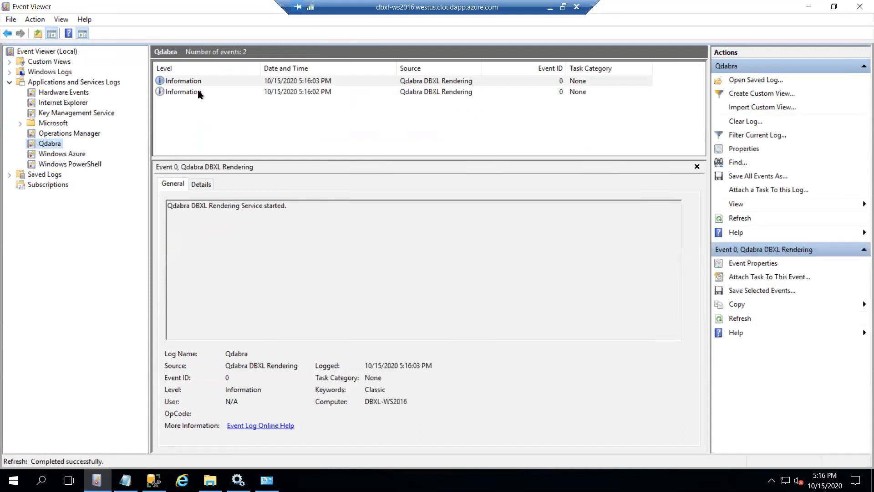
click(203, 94)
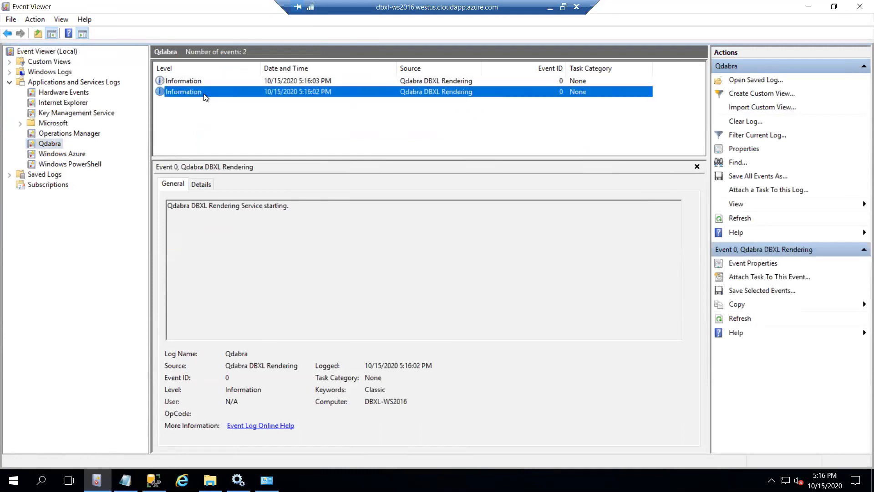
click(202, 82)
drag(298, 215, 166, 212)
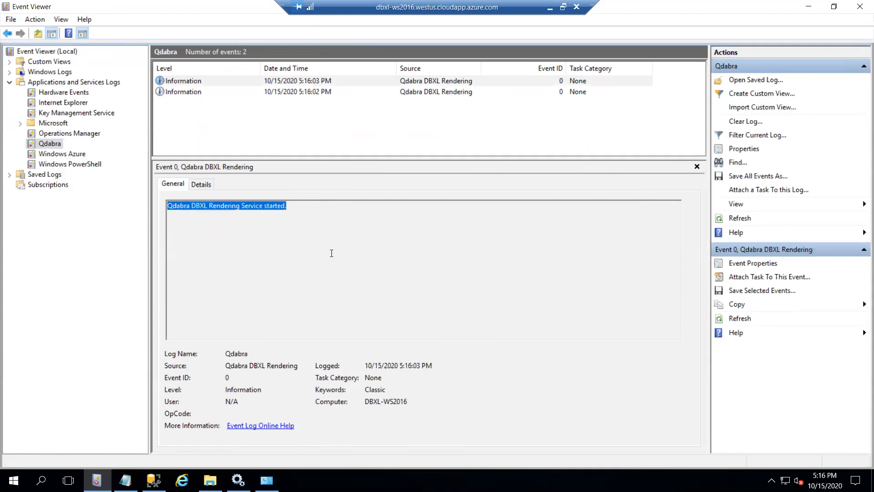
click(185, 94)
click(194, 82)
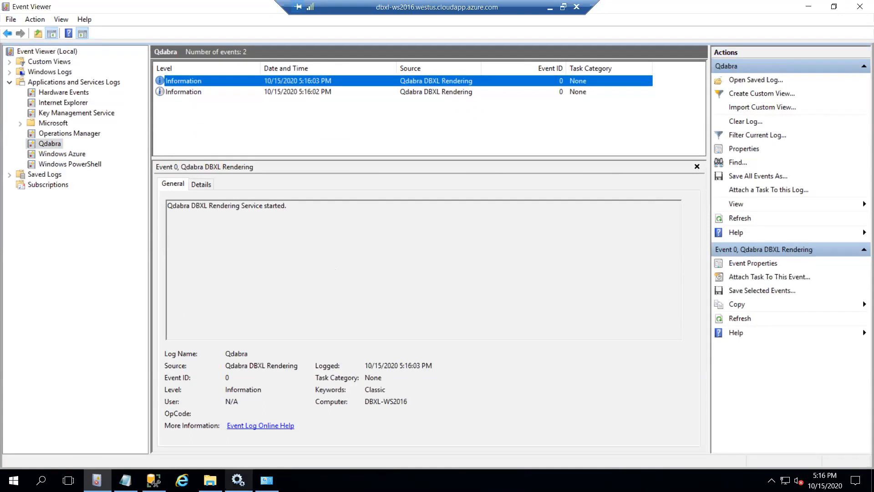
click(210, 480)
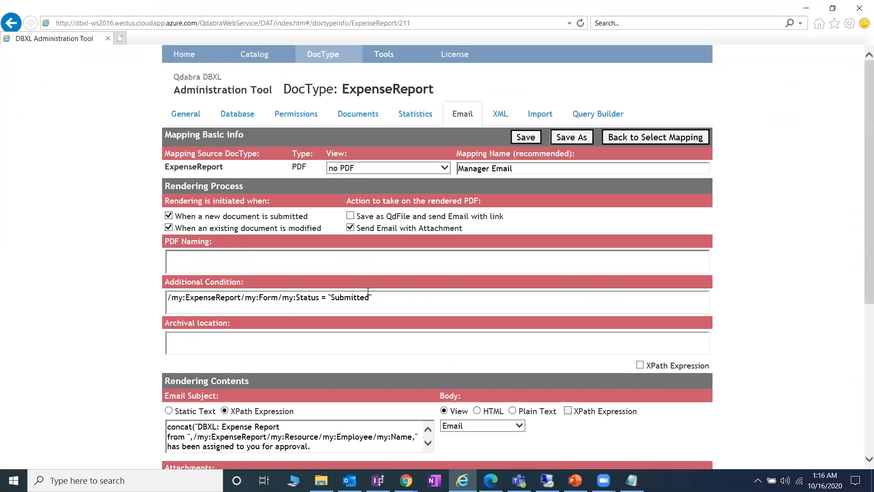
scroll(536, 254, down, 5)
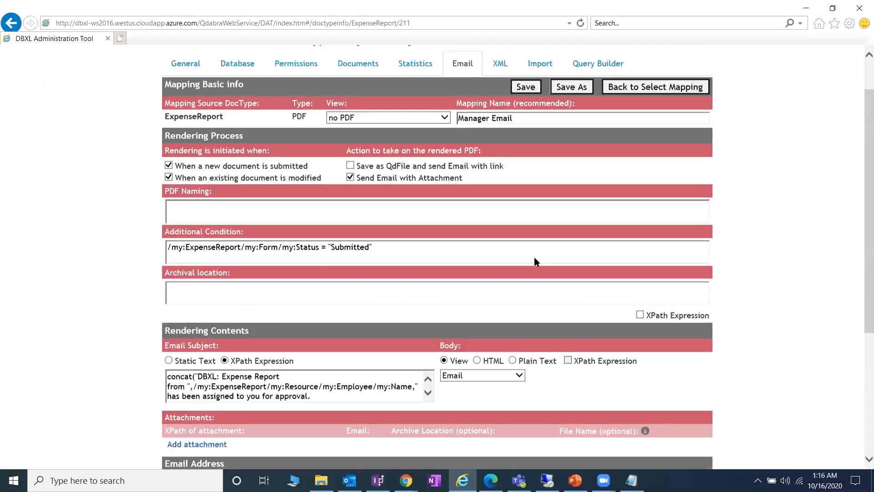
scroll(538, 255, up, 5)
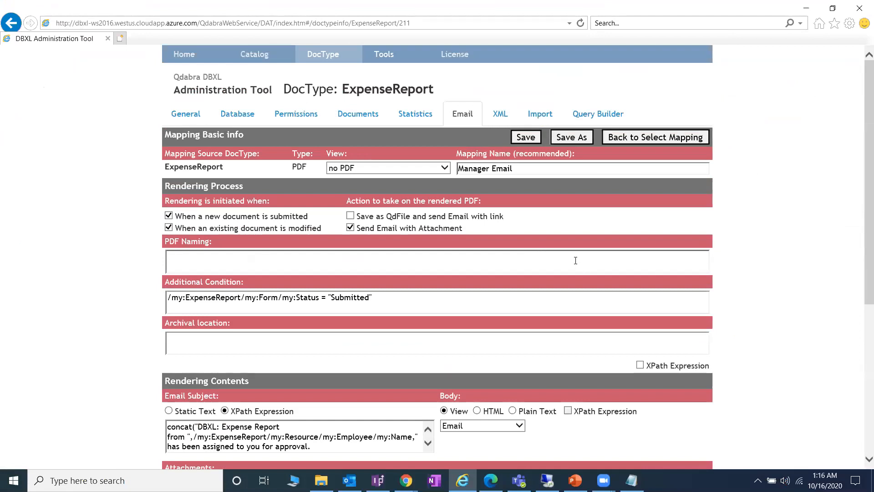
click(633, 141)
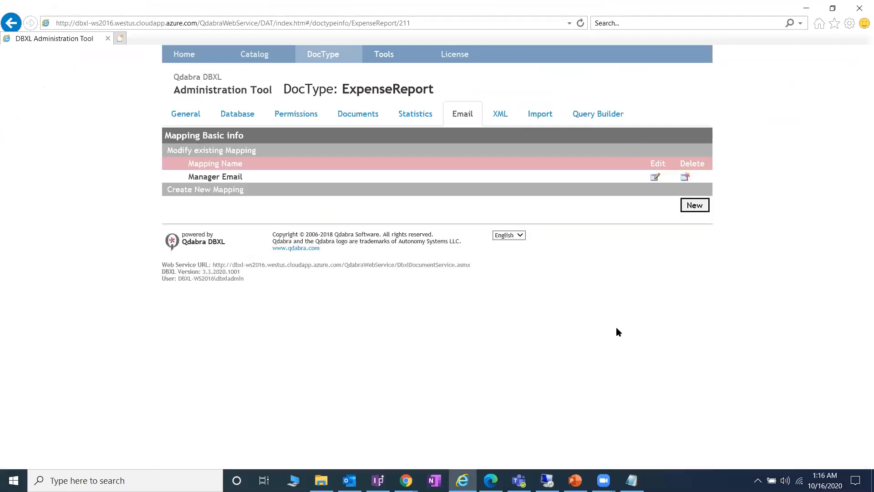
click(655, 177)
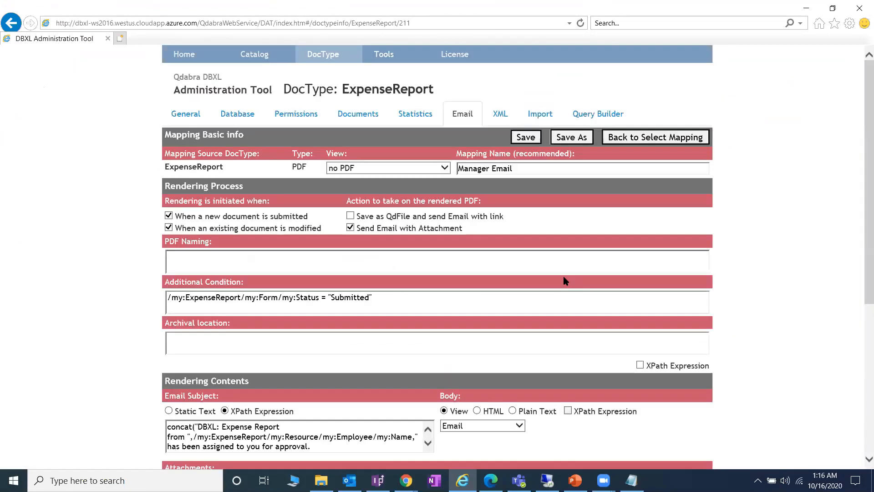
- Show ExpenseReport's enforced permissions and review the Tester role's Add, Read, Write and L-Write rights
click(313, 122)
drag(257, 213, 134, 217)
key(Tab)
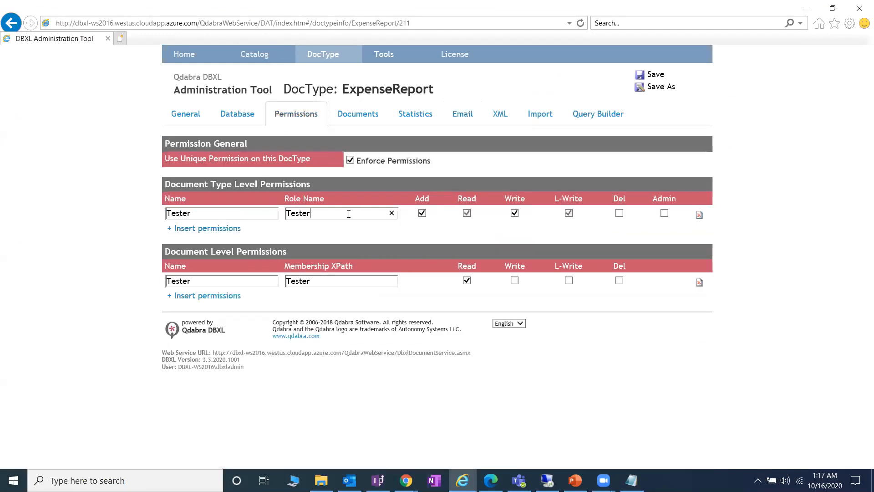
click(352, 412)
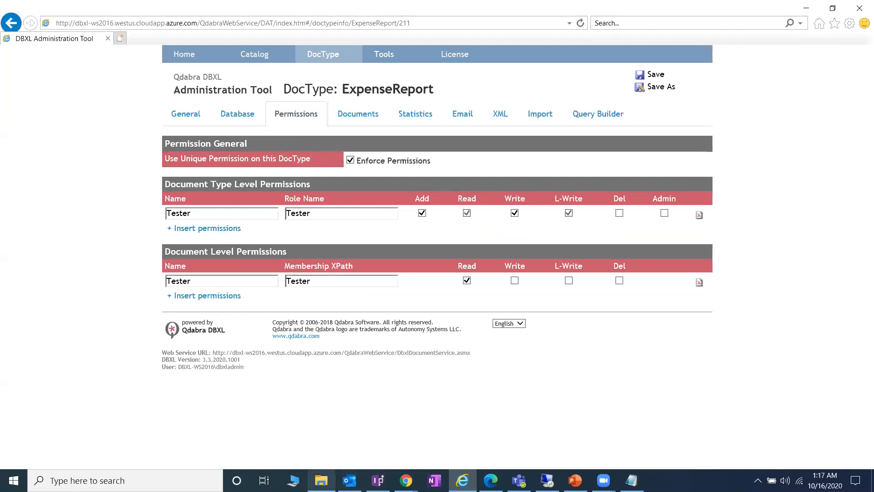
mouse_move(321, 480)
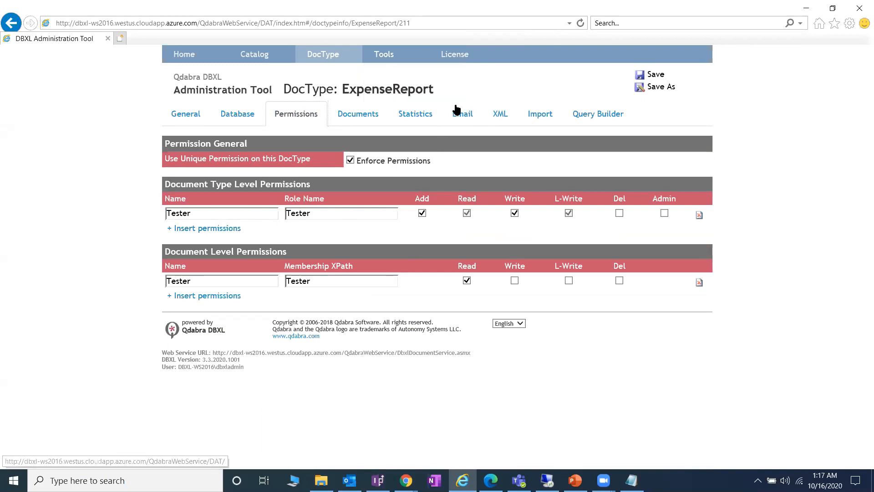
mouse_move(436, 85)
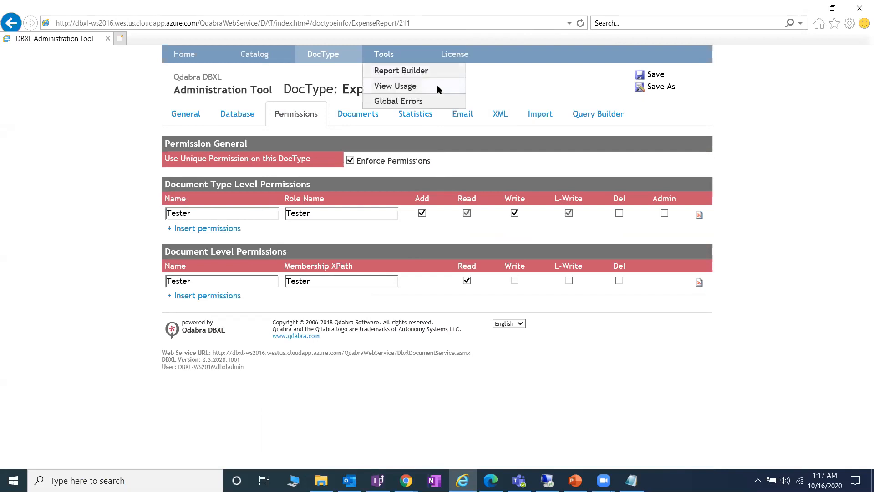
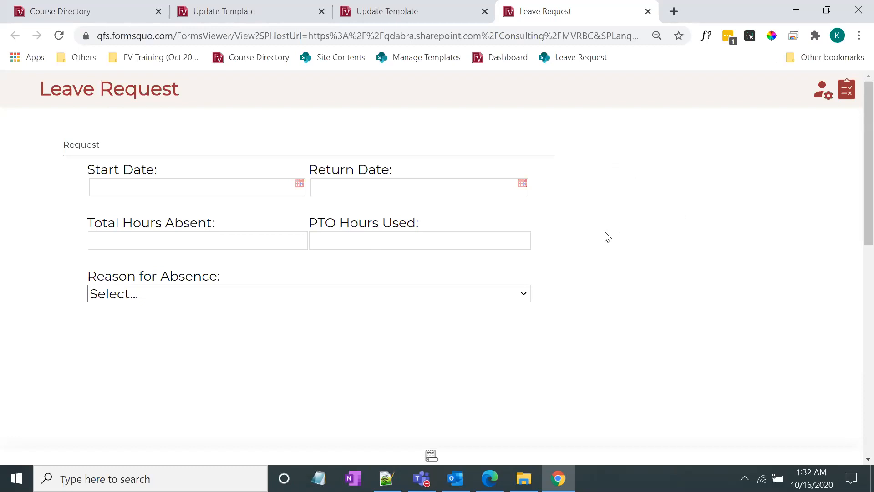
- Open and close the Leave Request status and comment side panel twice
click(853, 78)
click(640, 77)
click(851, 91)
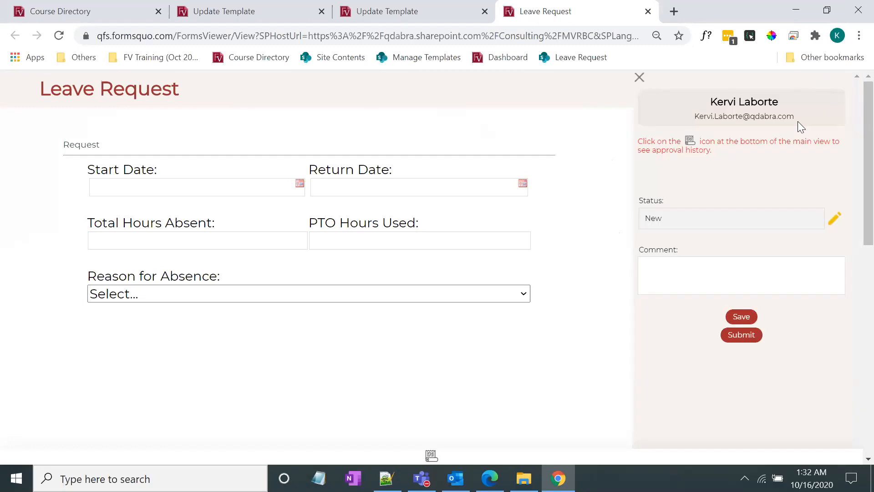
click(639, 78)
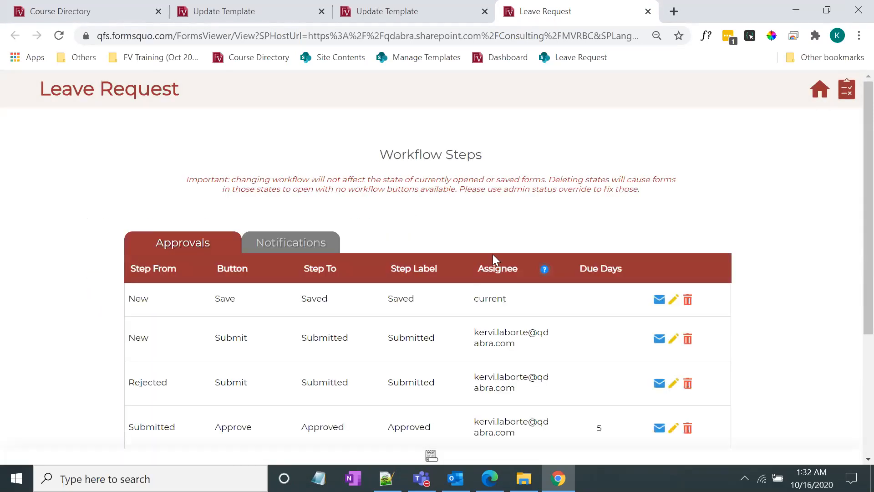
scroll(495, 256, down, 2)
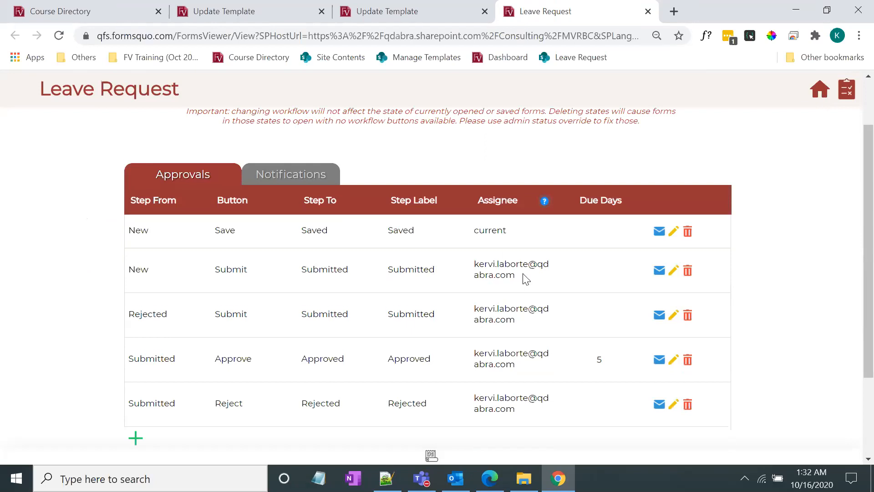
scroll(523, 275, down, 2)
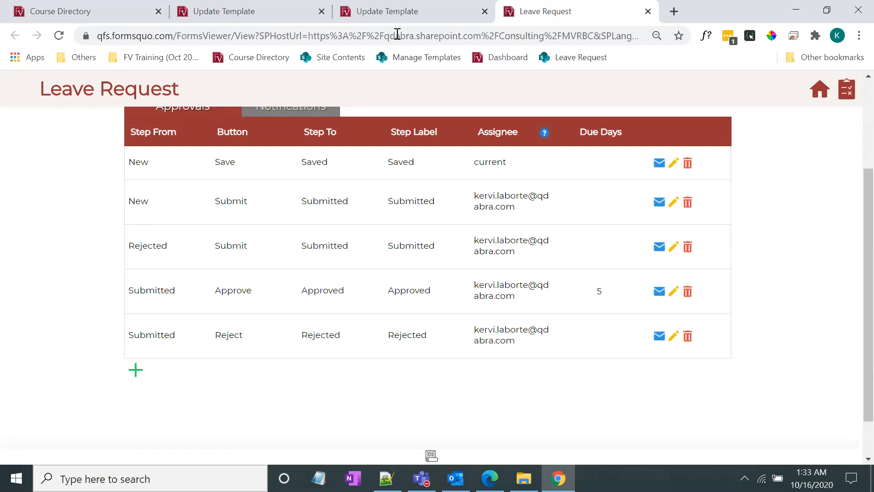
- Open the Workflow Forms Dashboard in a new tab from the dashboard template's update page
click(397, 12)
click(265, 6)
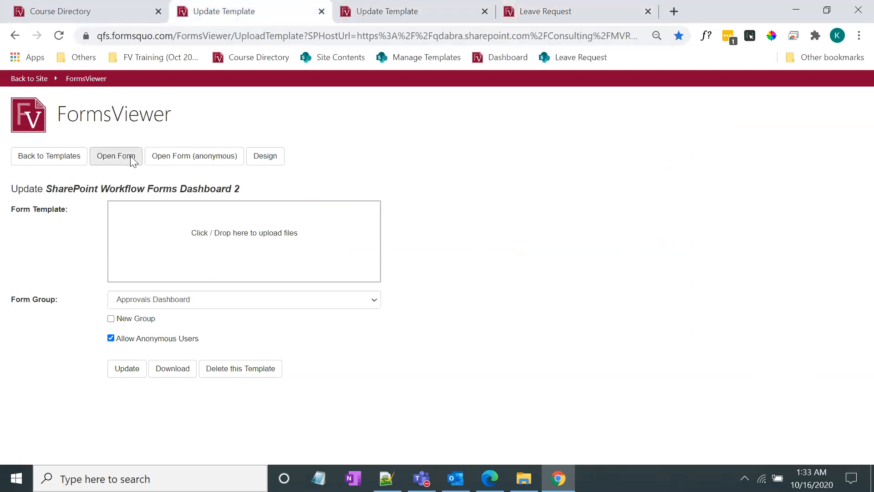
click(130, 156)
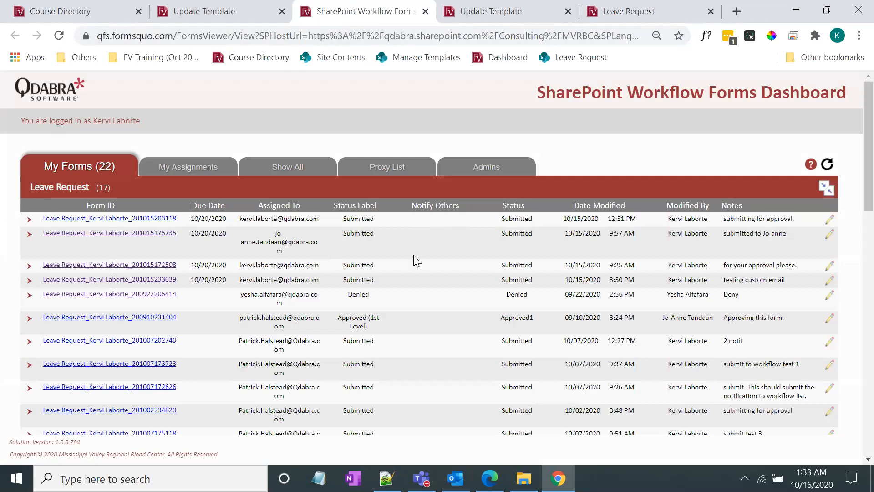
scroll(413, 255, down, 15)
scroll(415, 260, up, 15)
- Compare My Assignments with My Forms and highlight the Leave Request section header
click(194, 172)
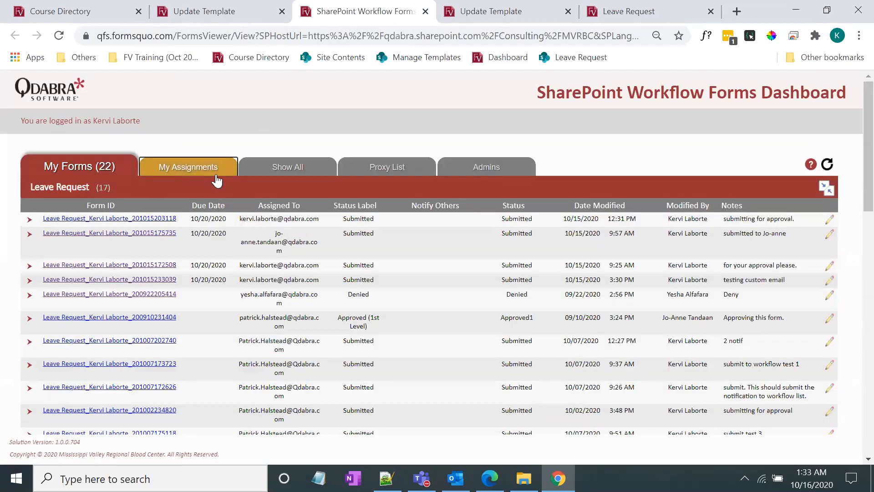
click(88, 171)
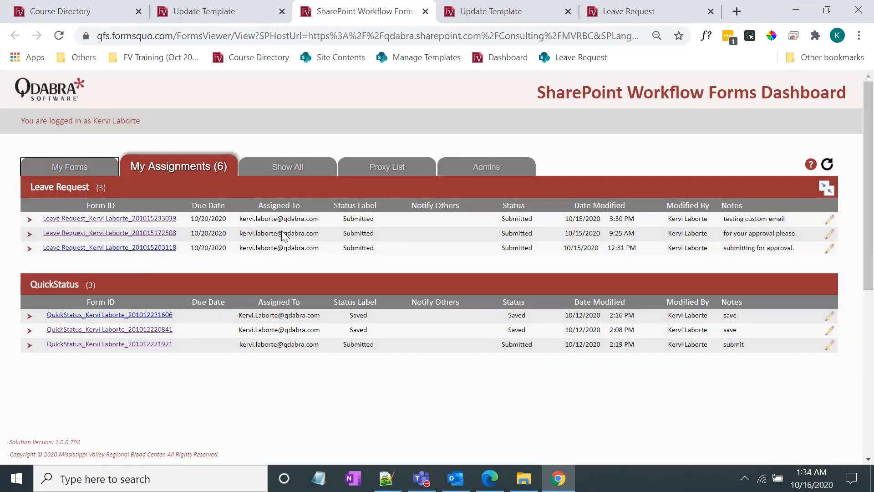
scroll(577, 253, down, 10)
scroll(579, 258, up, 10)
double_click(79, 186)
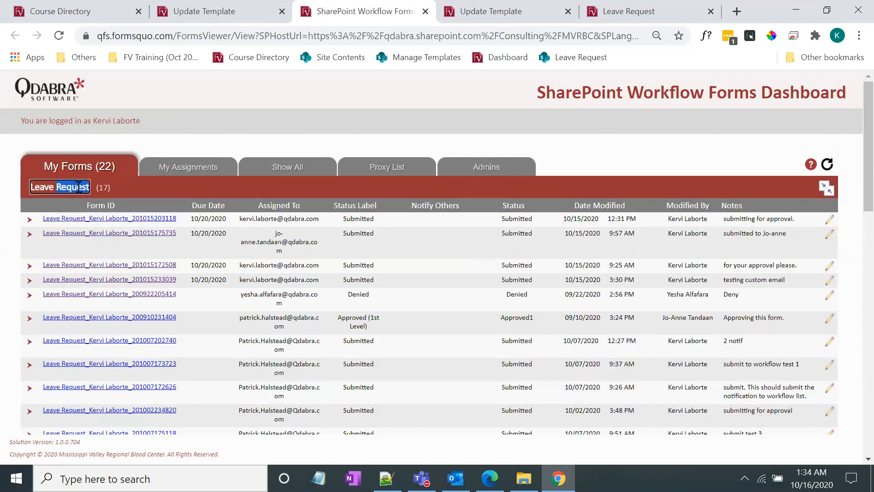
triple_click(87, 188)
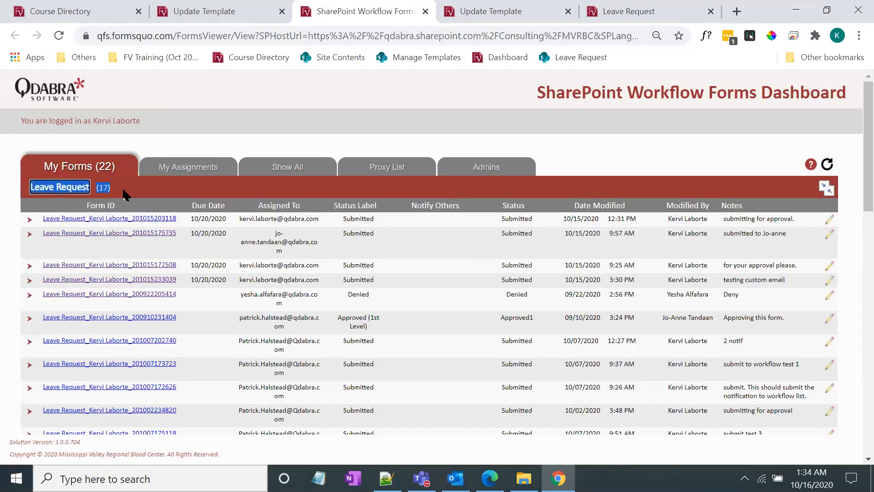
- Point out the Mel Test Form and QuickStatus sections, then list all forms from every user
scroll(91, 191, down, 7)
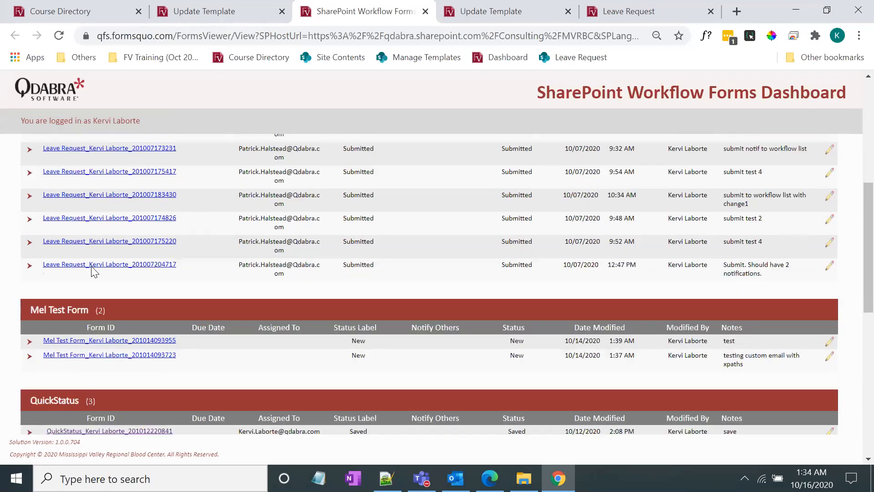
click(89, 278)
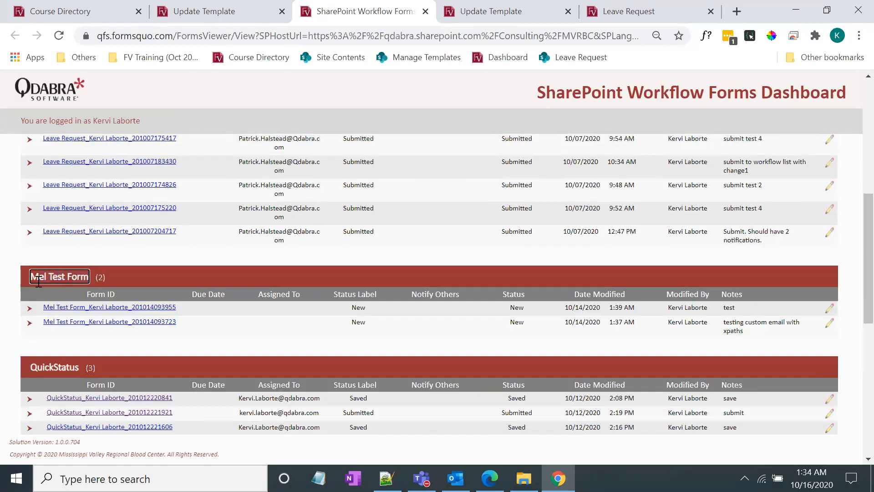
click(69, 368)
scroll(177, 325, up, 10)
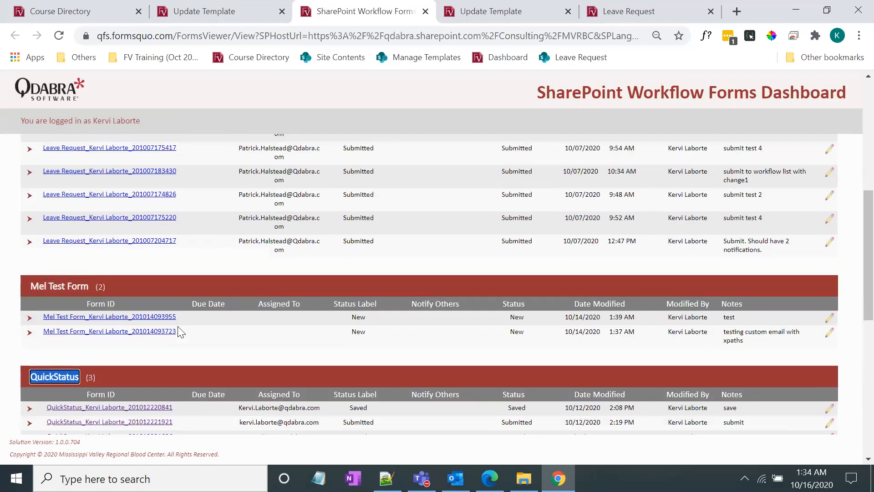
scroll(177, 325, up, 2)
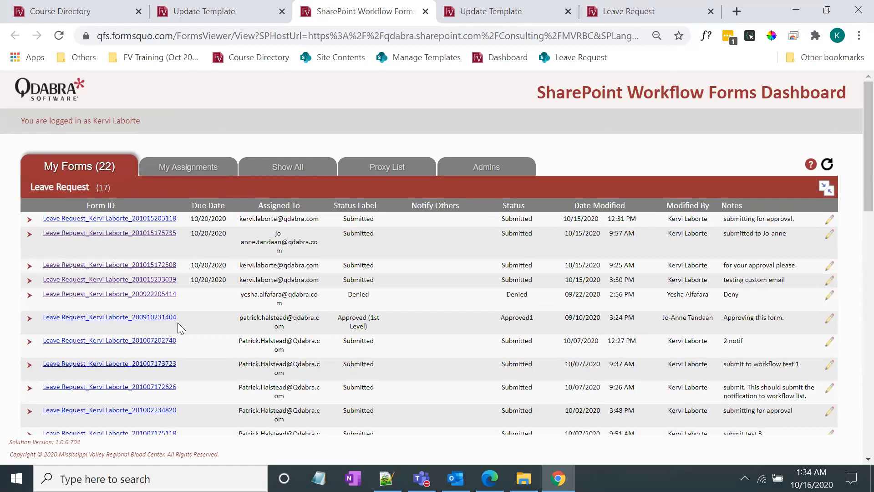
click(189, 178)
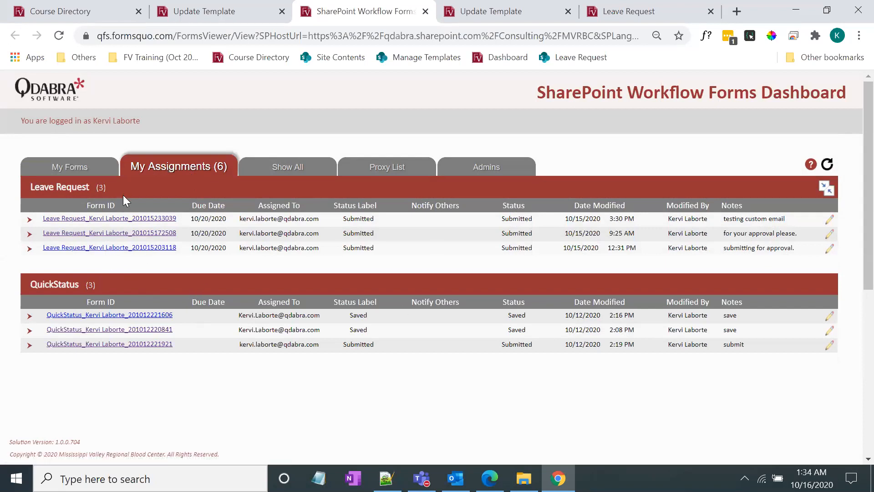
triple_click(88, 191)
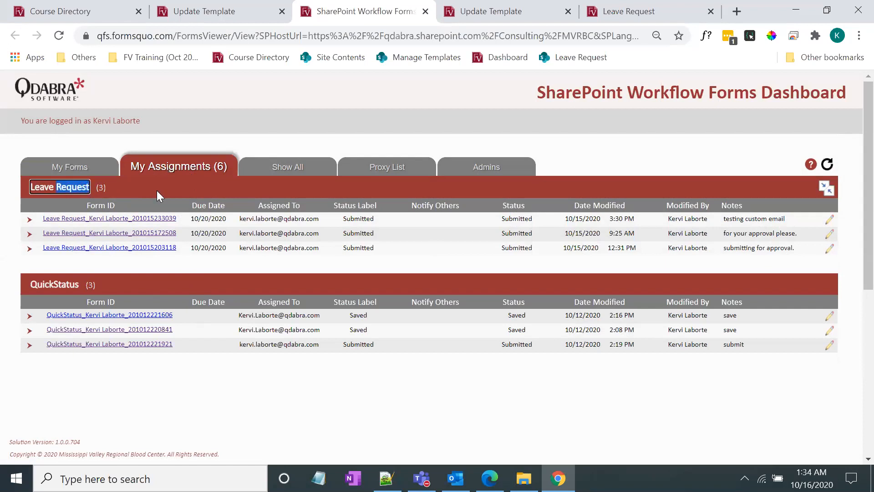
click(274, 166)
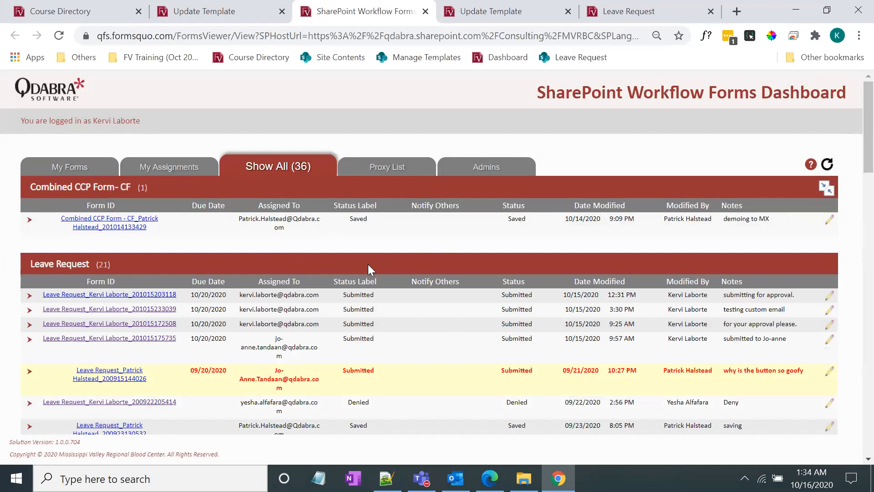
- Scroll through the full list of 36 forms, then open the empty Proxy List
scroll(483, 271, down, 6)
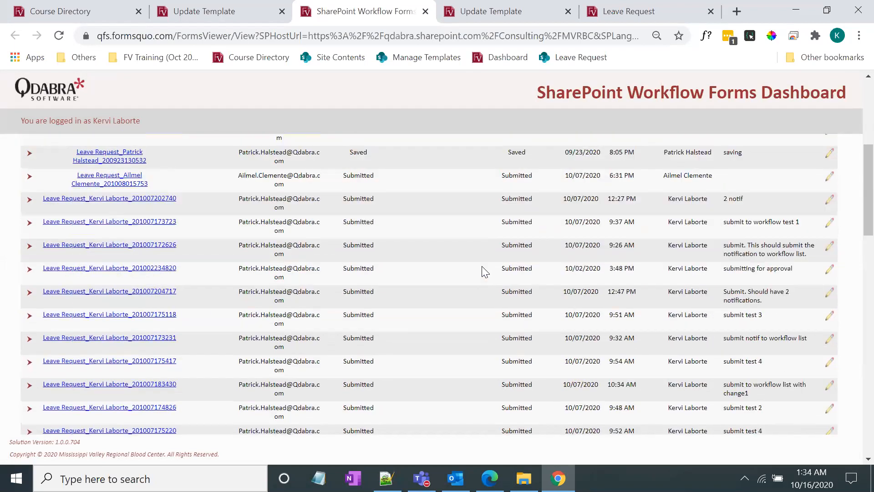
scroll(484, 272, down, 10)
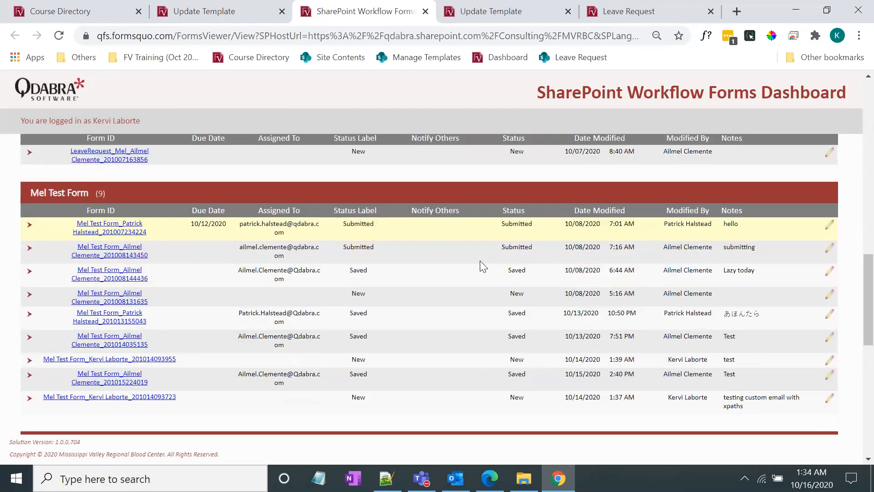
scroll(457, 257, down, 4)
scroll(469, 268, up, 1)
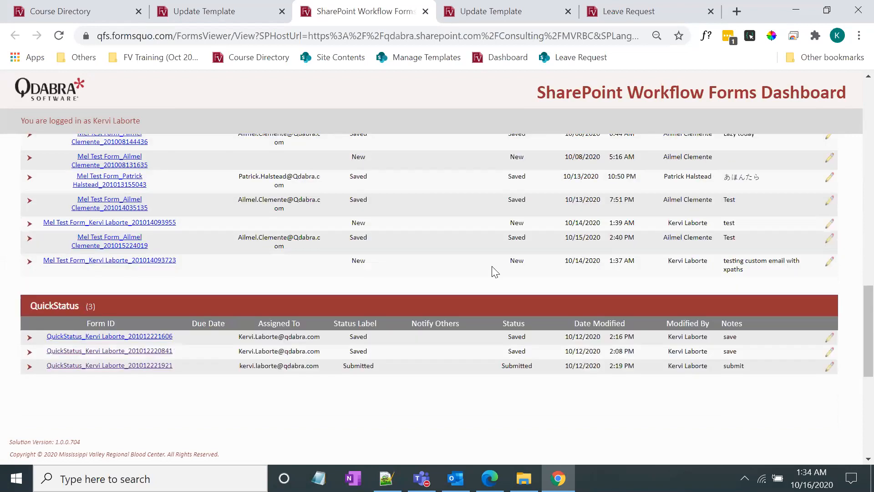
scroll(492, 267, up, 6)
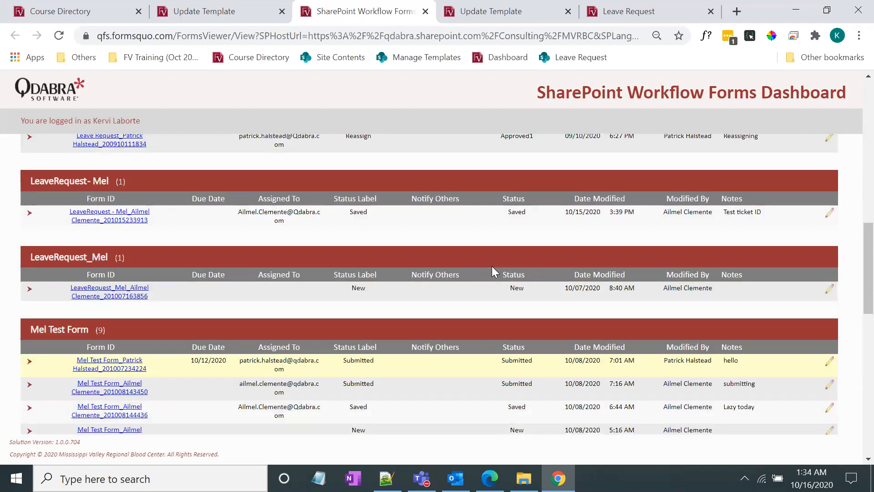
scroll(494, 277, down, 1)
scroll(487, 283, up, 12)
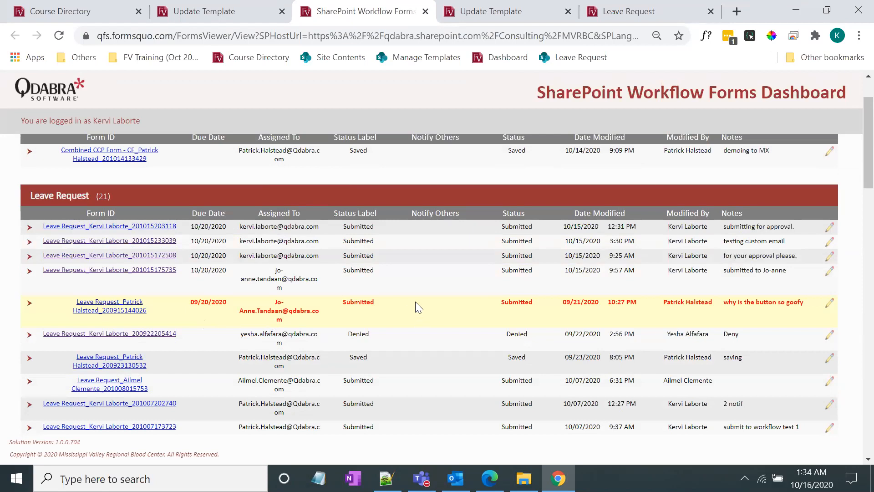
scroll(418, 308, up, 2)
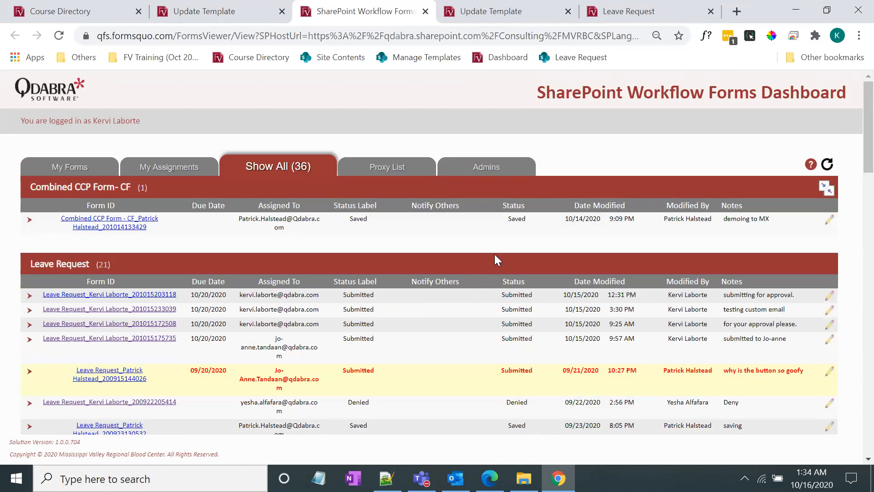
click(394, 171)
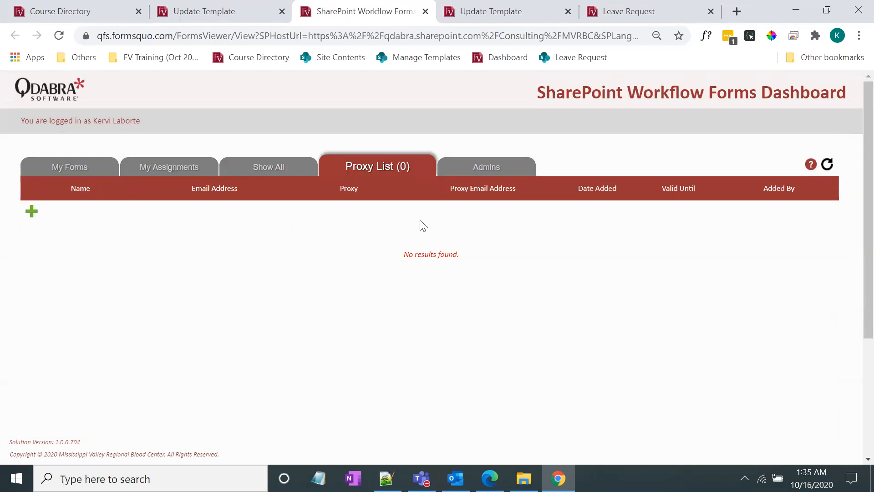
- Show the dashboard's five admins, then return to the Leave Request Workflow Steps page
click(490, 170)
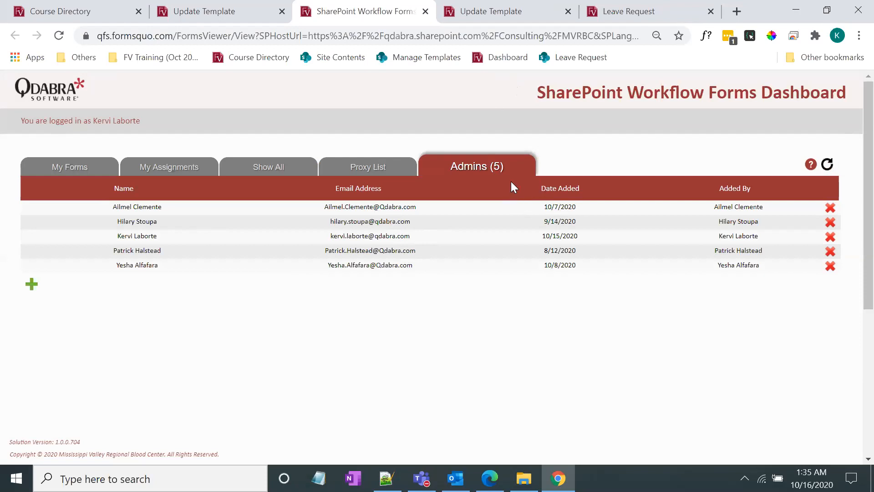
click(513, 18)
click(659, 9)
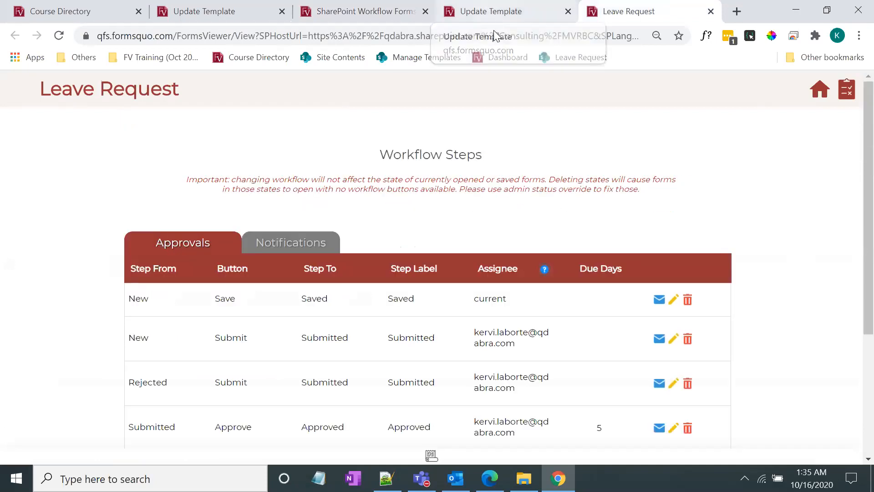
- Revisit the dashboard's admin list, then go from Workflow Steps back to the blank Leave Request form
click(488, 6)
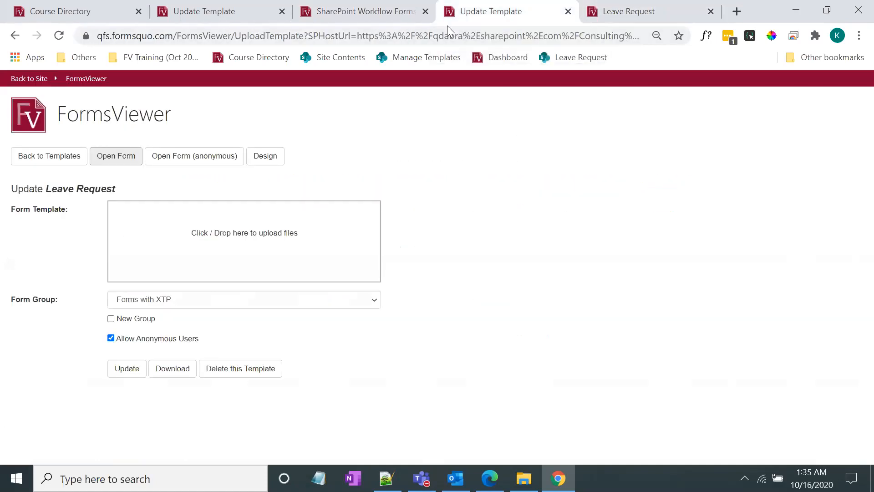
click(389, 10)
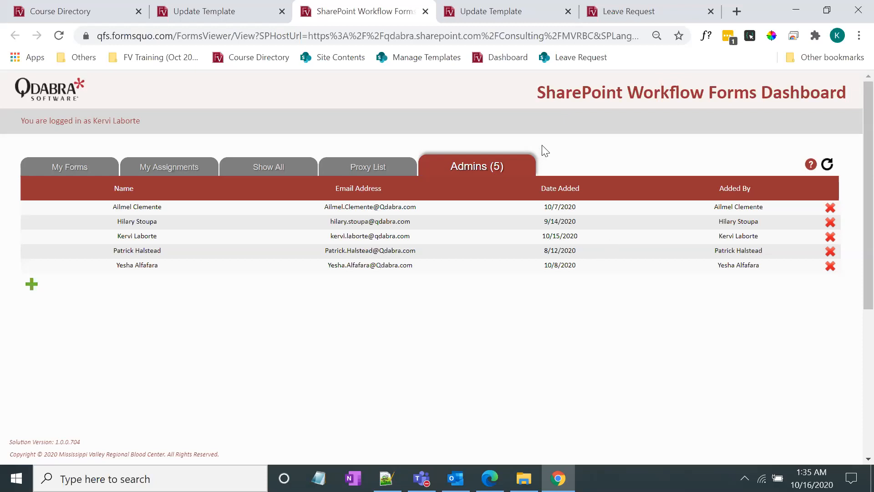
click(495, 10)
click(610, 10)
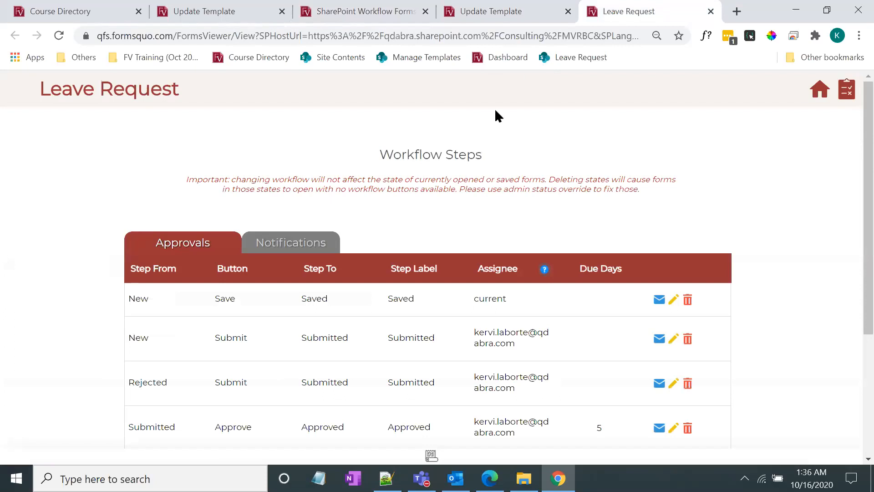
click(819, 93)
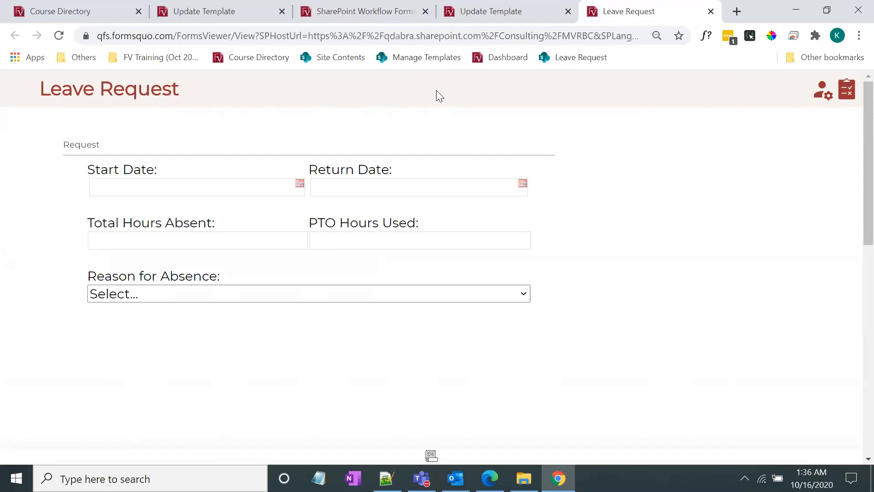
- Scroll the blank form and open the request's approval details panel
scroll(626, 177, down, 4)
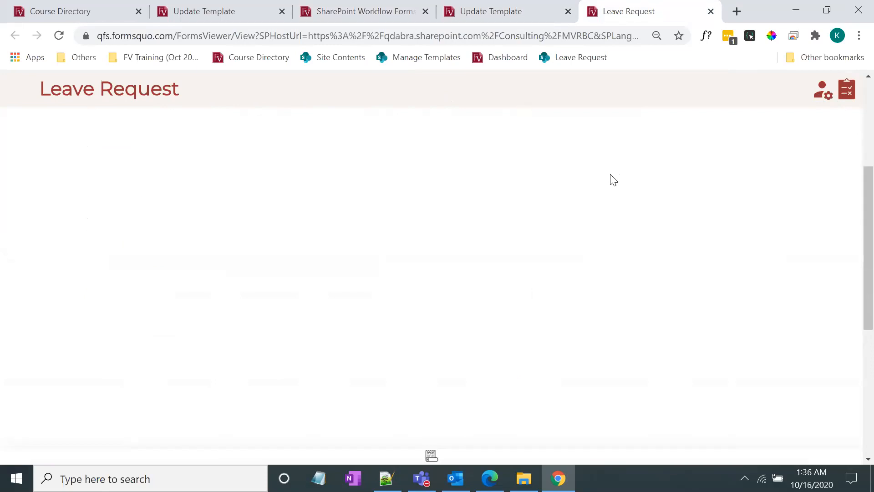
scroll(611, 175, up, 3)
scroll(611, 175, down, 2)
scroll(610, 175, up, 1)
scroll(614, 180, up, 2)
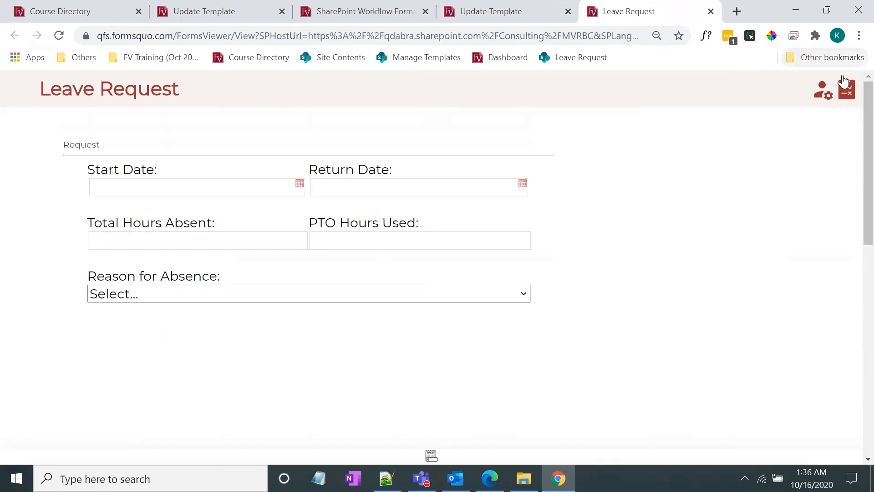
click(846, 87)
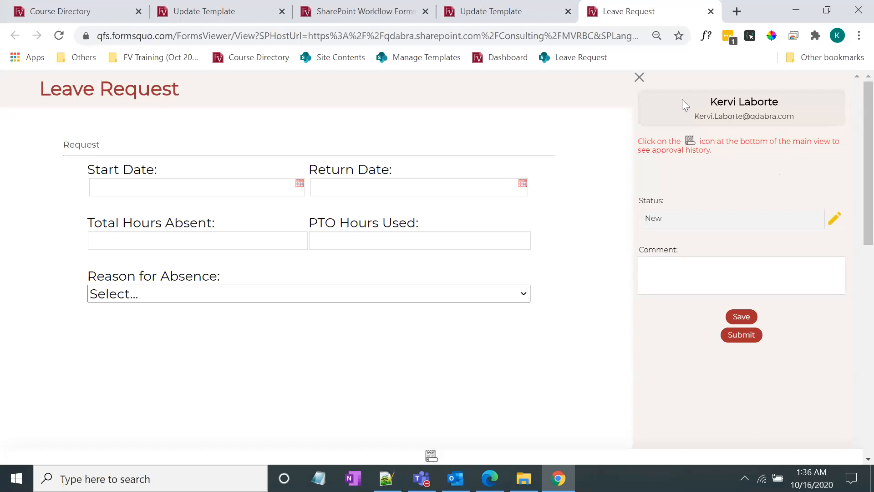
click(639, 78)
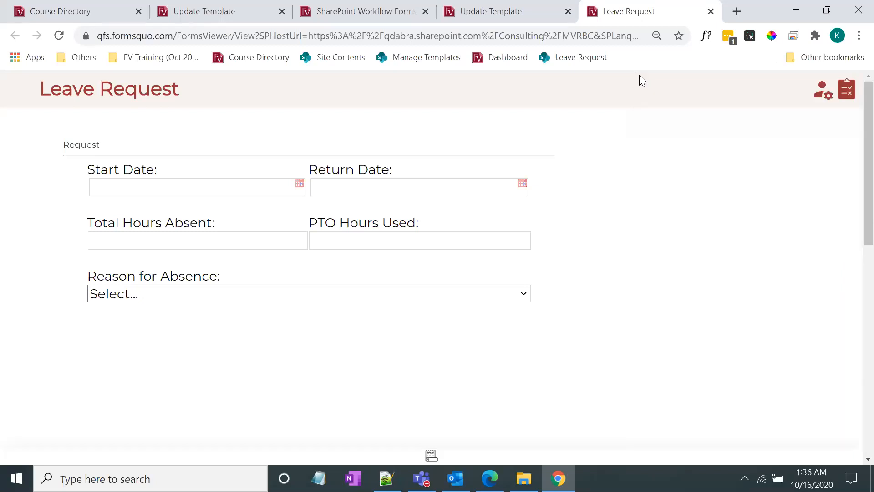
click(848, 94)
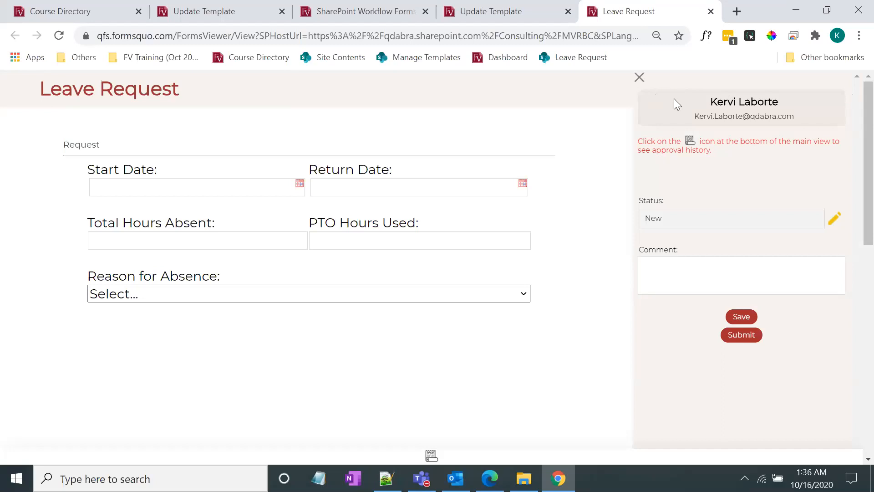
- Point out the signed-in user's name, e-mail and comment box, then show the empty approval history
triple_click(749, 101)
double_click(749, 116)
click(676, 236)
click(678, 266)
click(430, 455)
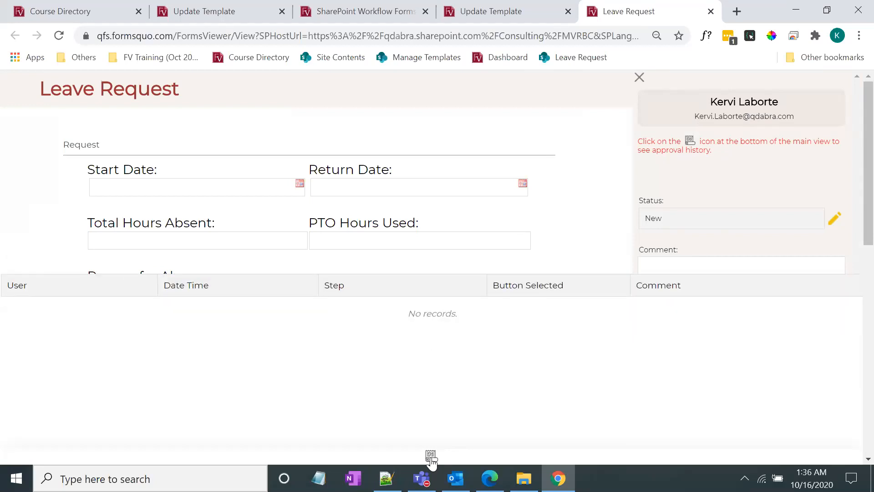
- Toggle the empty approval history off, then close the approval details panel
click(431, 457)
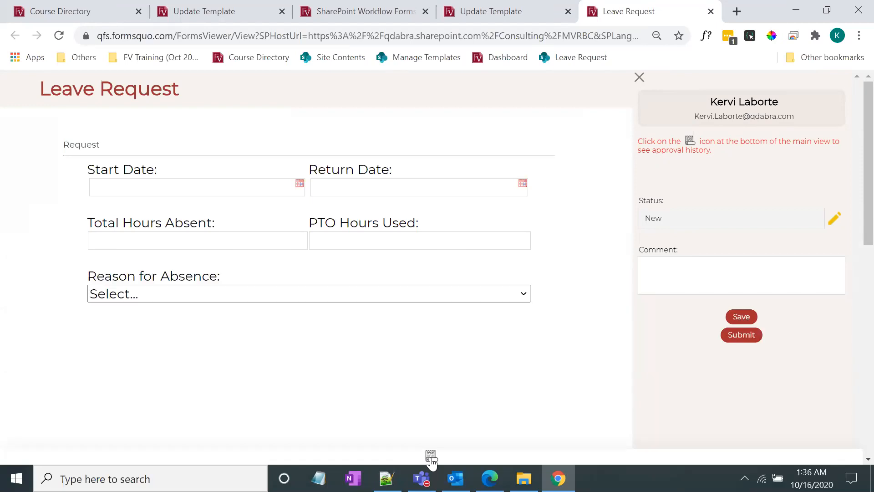
click(430, 457)
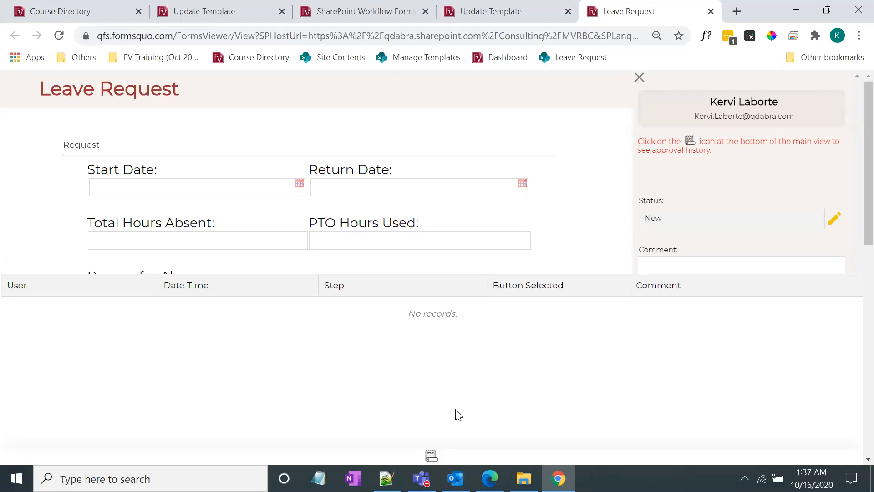
click(431, 454)
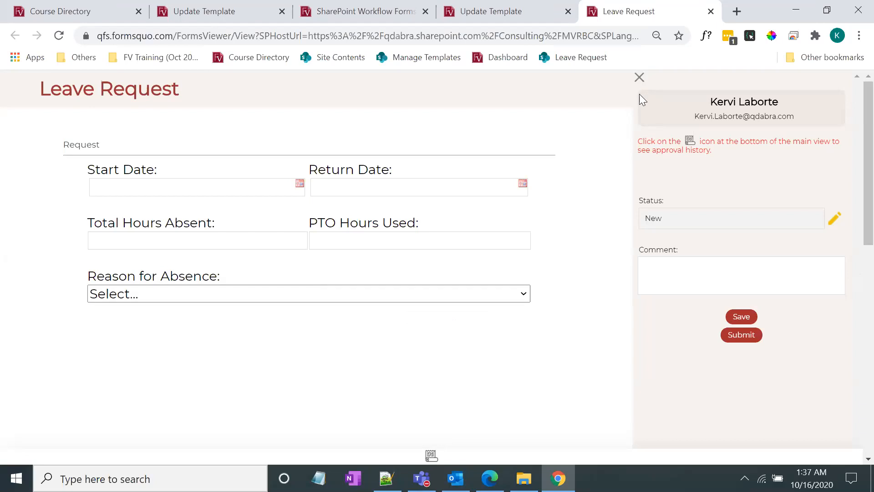
click(639, 77)
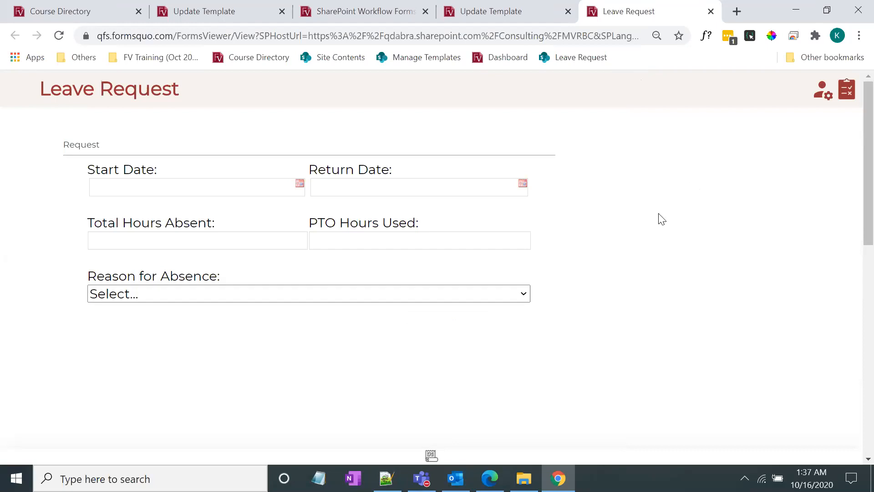
- Review the status dropdown values, keep the request at New, and open Workflow Steps
click(849, 95)
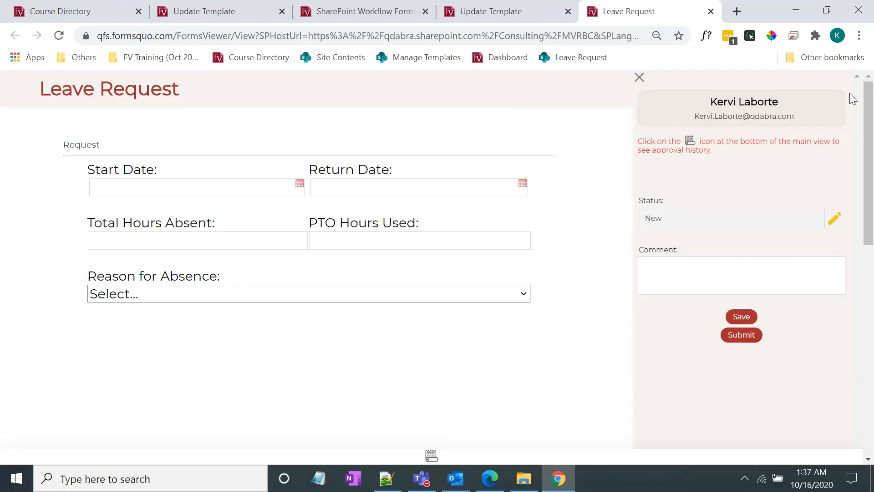
click(836, 220)
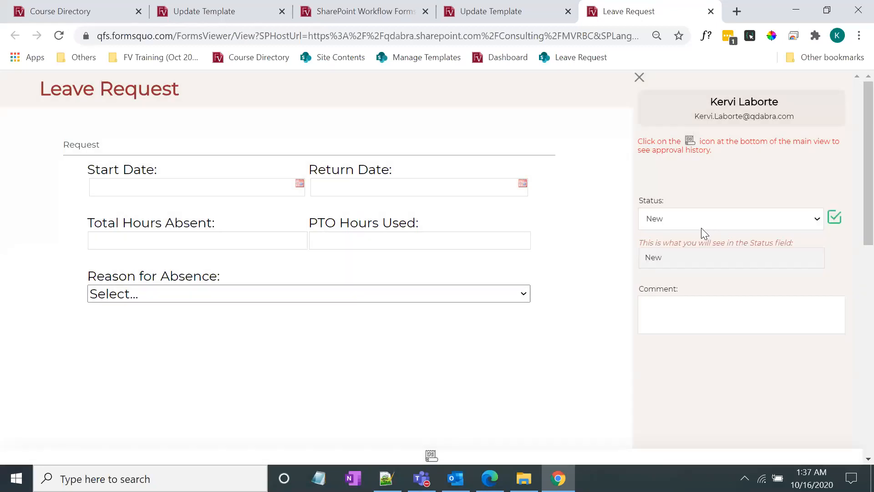
click(700, 229)
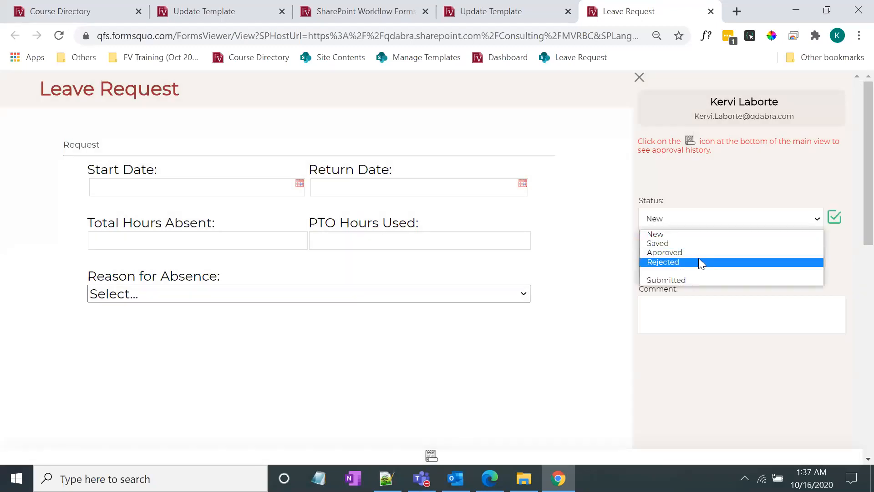
click(740, 179)
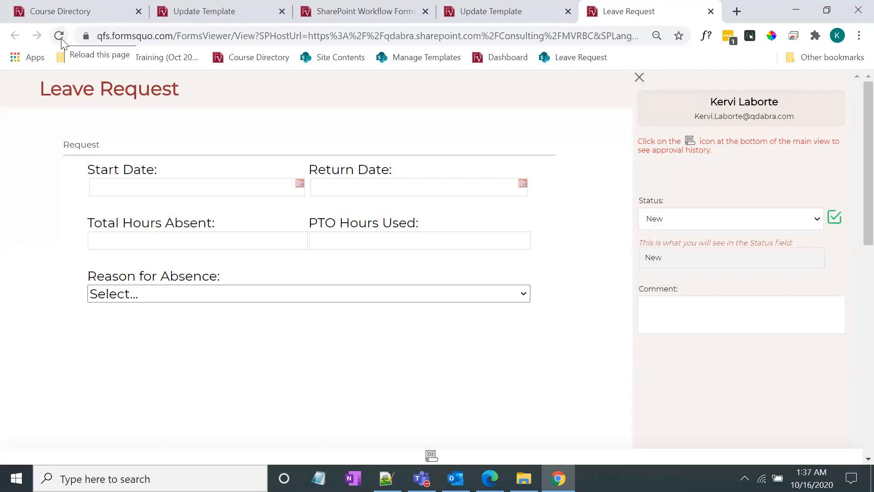
click(639, 78)
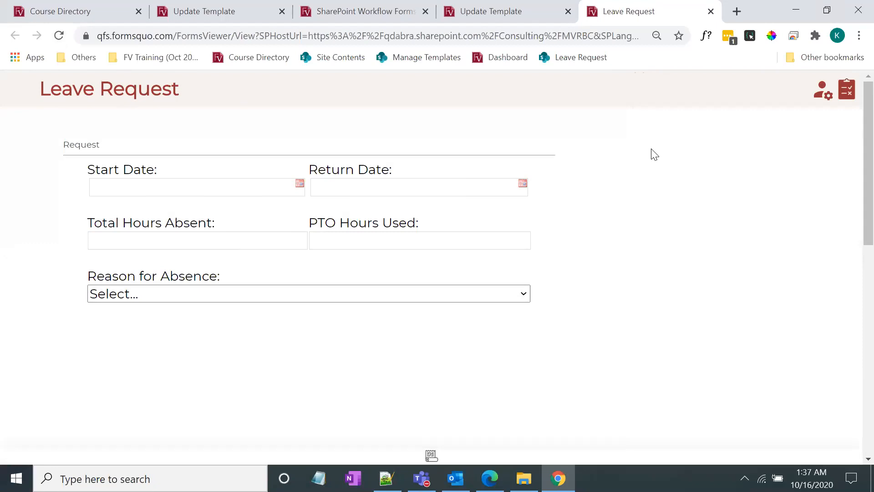
click(824, 100)
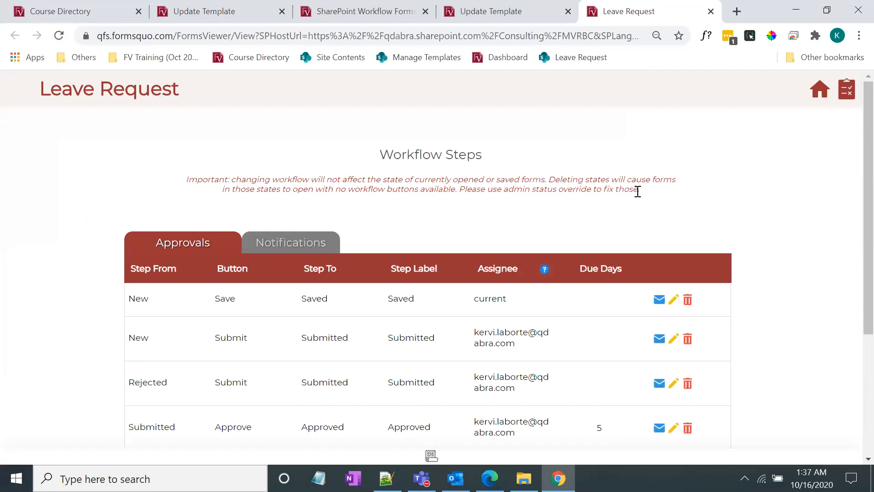
scroll(406, 258, down, 2)
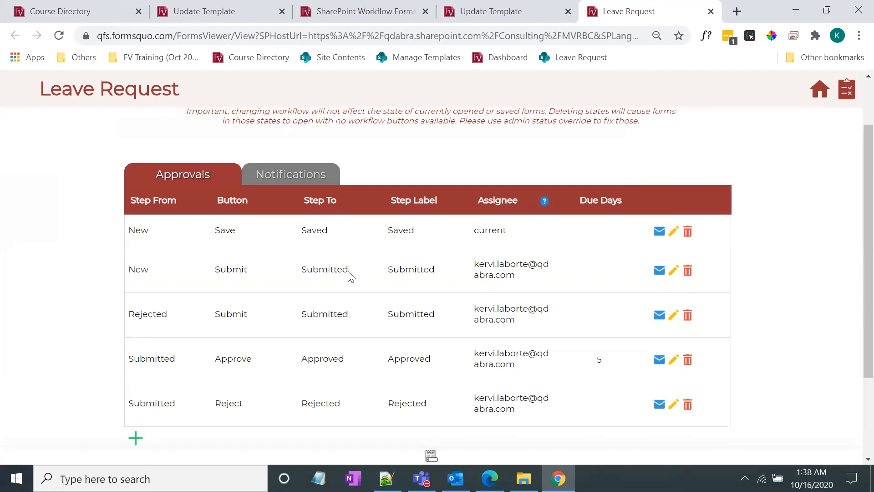
scroll(345, 249, down, 2)
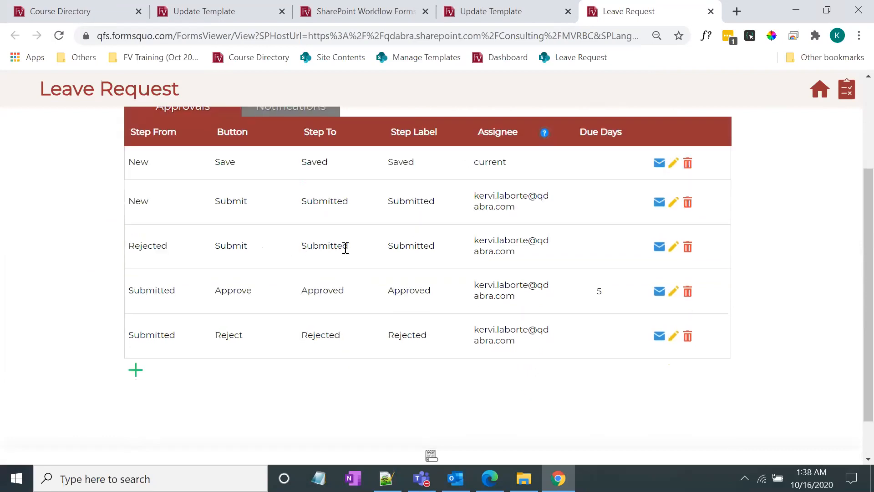
scroll(346, 247, down, 1)
scroll(343, 253, up, 2)
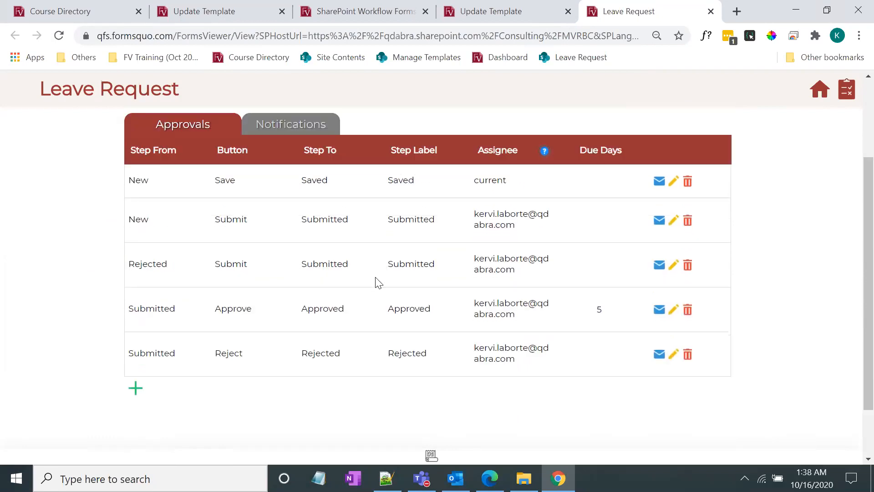
scroll(380, 282, up, 2)
scroll(416, 308, down, 2)
double_click(228, 181)
double_click(231, 219)
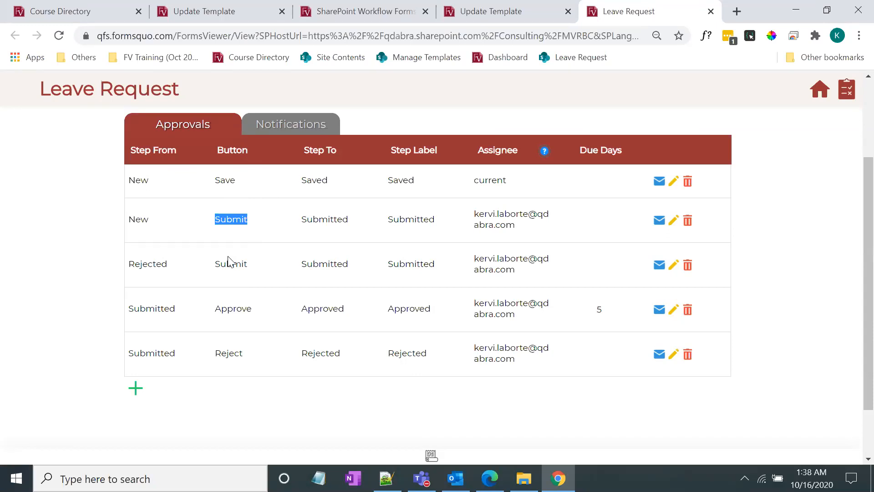
double_click(163, 309)
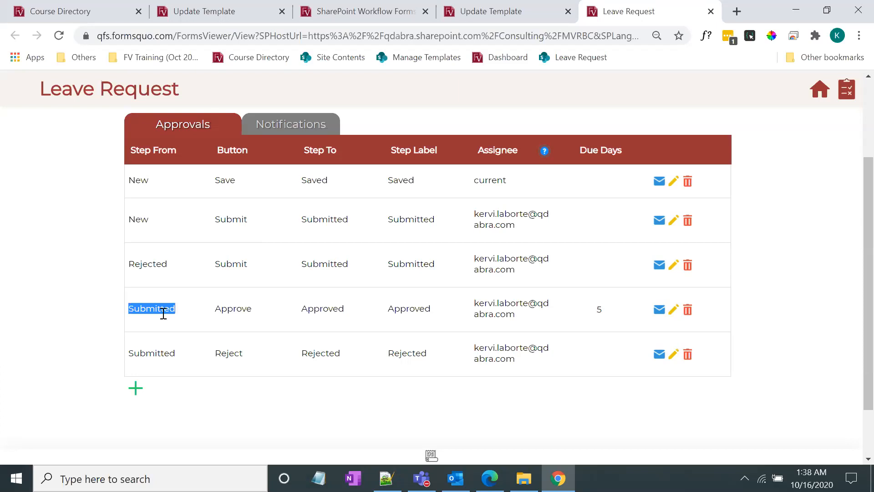
double_click(172, 353)
double_click(239, 309)
double_click(235, 353)
double_click(238, 309)
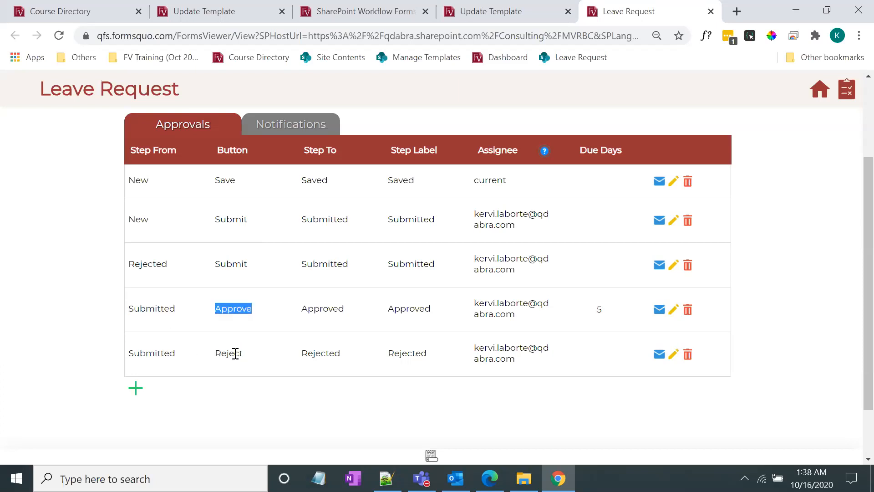
double_click(232, 358)
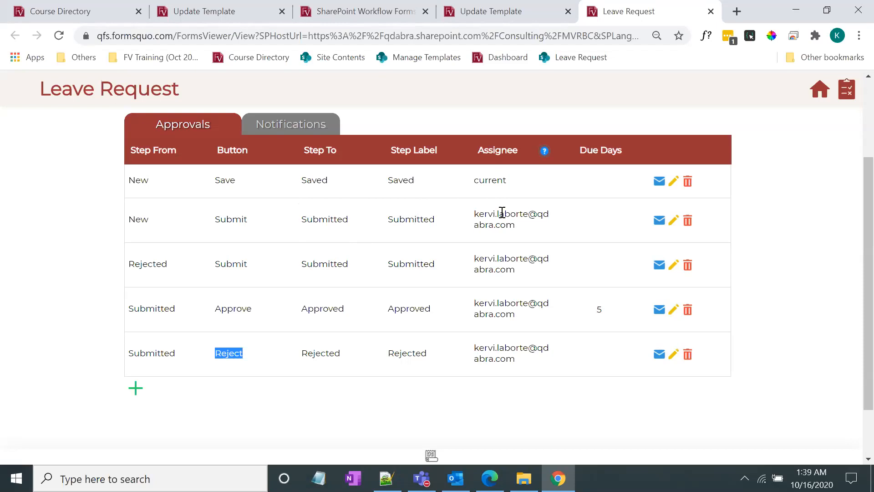
mouse_move(544, 157)
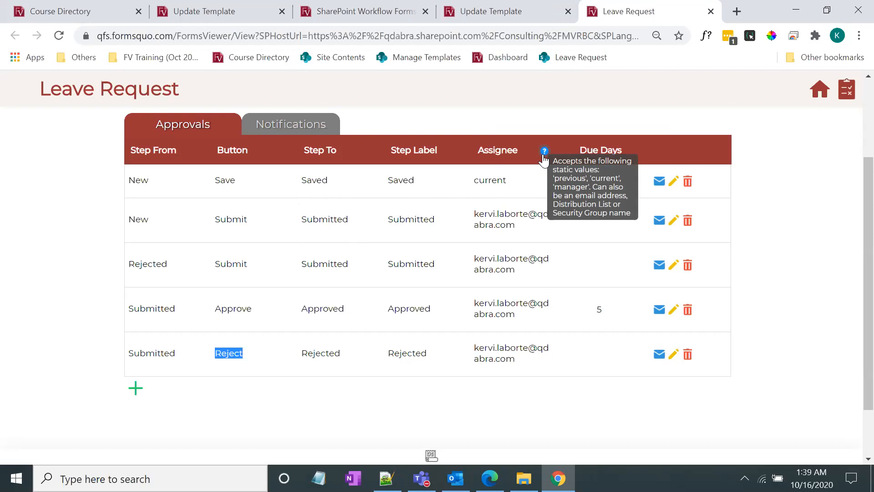
click(499, 184)
double_click(499, 184)
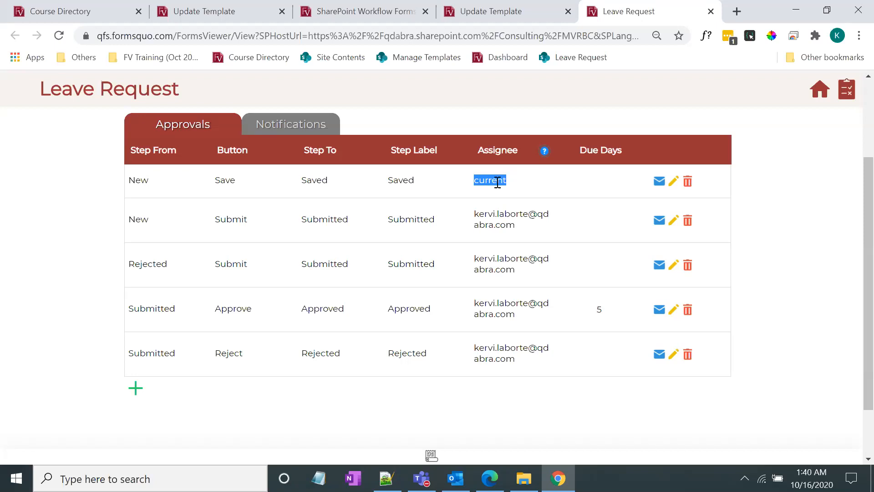
double_click(138, 181)
double_click(231, 182)
double_click(503, 181)
click(503, 182)
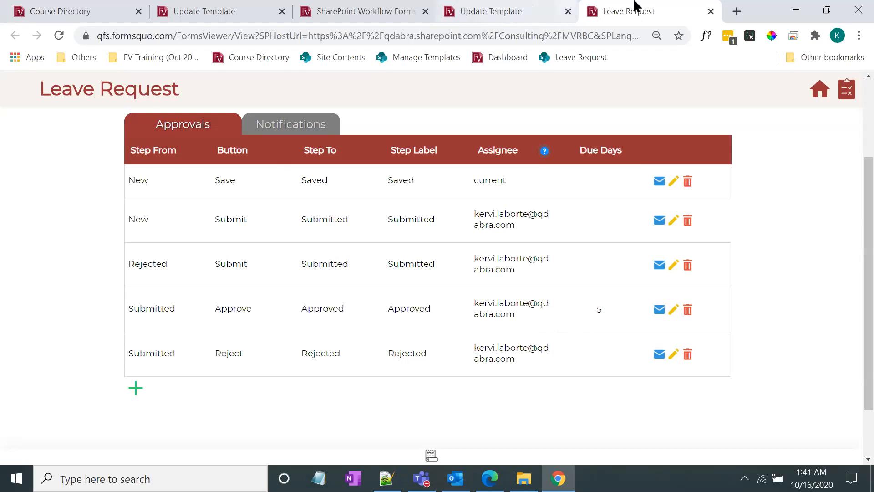
- Open a fresh Leave Request form and close the old workflow steps tab
drag(528, 8, 621, 9)
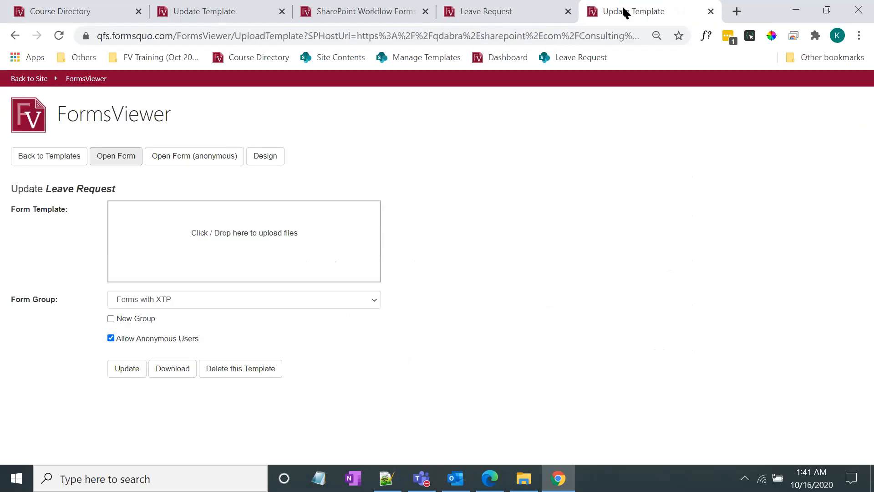
click(122, 161)
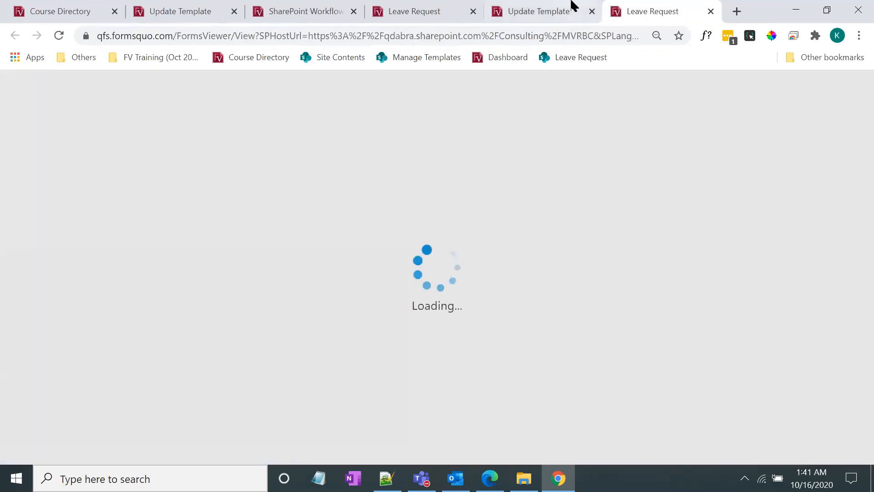
click(572, 5)
click(432, 14)
click(473, 11)
click(551, 11)
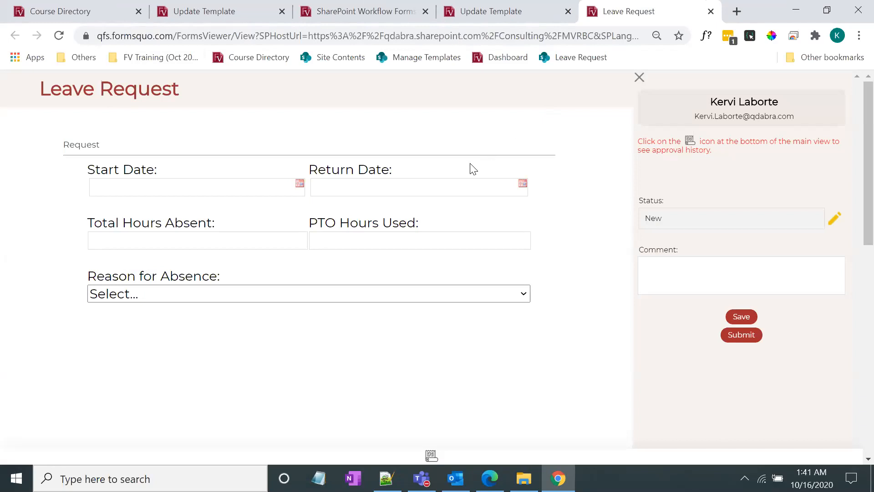
- Set Start Date to 10/16/2020 and Return Date to 10/20/2020
click(301, 185)
click(300, 185)
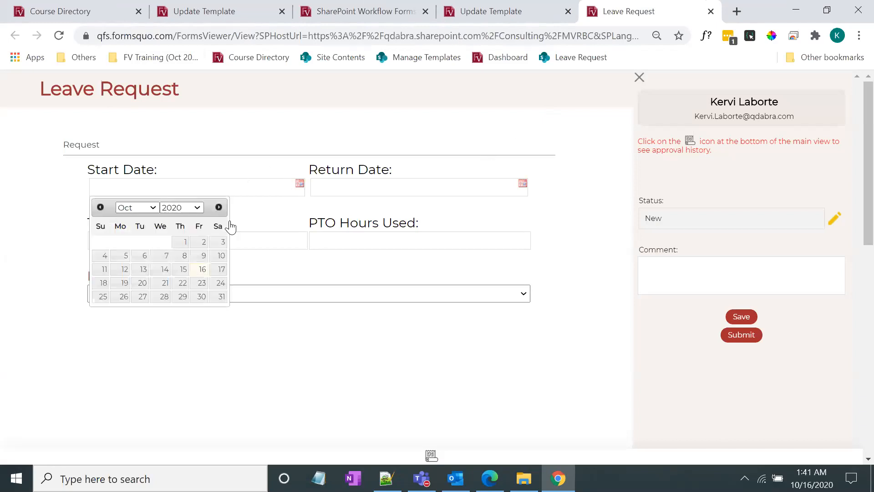
click(202, 269)
click(523, 184)
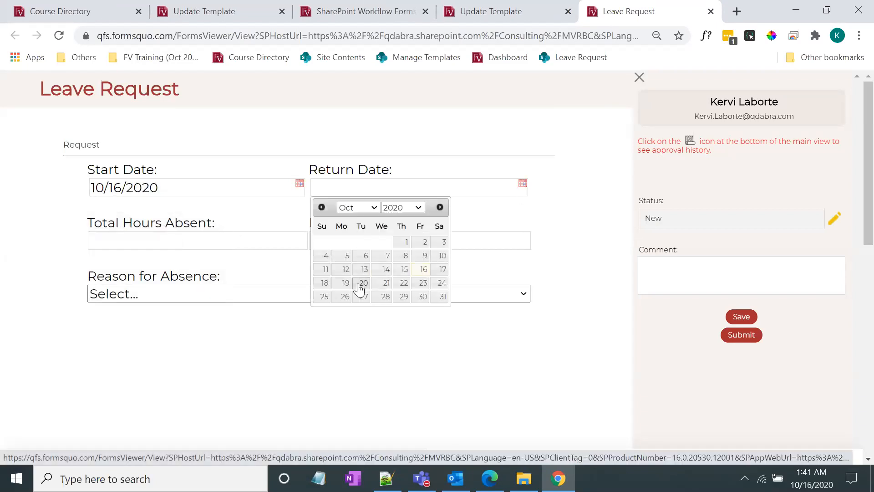
click(359, 288)
- Enter 0 total hours and 20 PTO hours, choose PTO Day, comment 'submitting for approval', and submit
click(215, 240)
text(0)
key(Tab)
text(20)
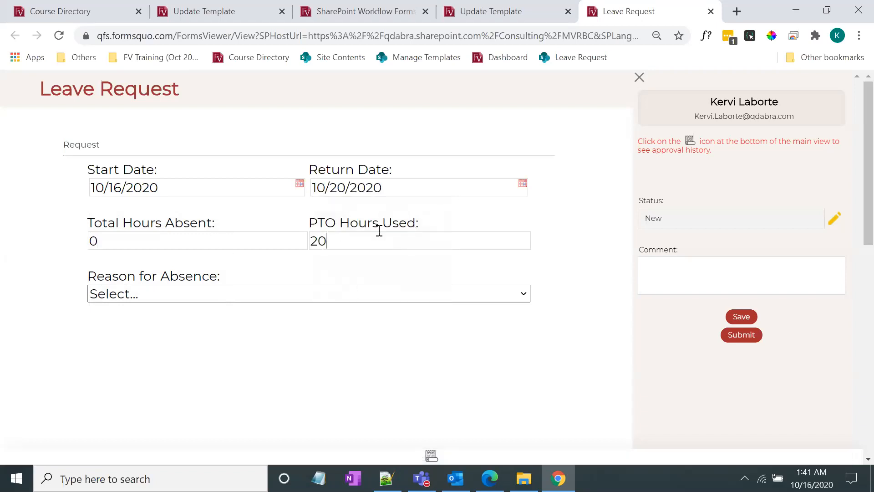
click(270, 299)
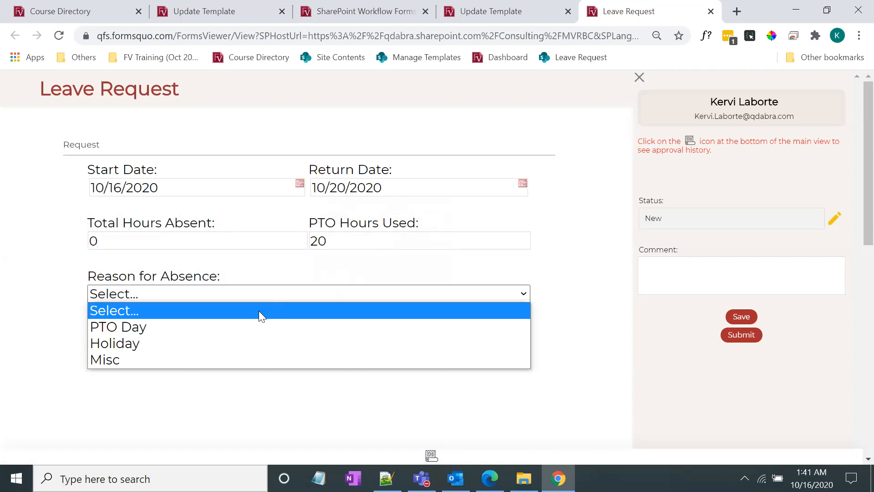
click(245, 327)
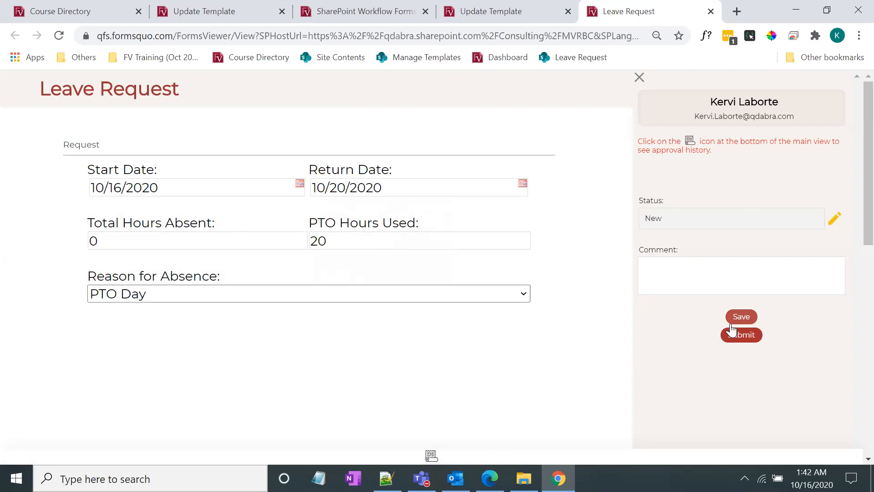
click(719, 287)
text(submitting for approval)
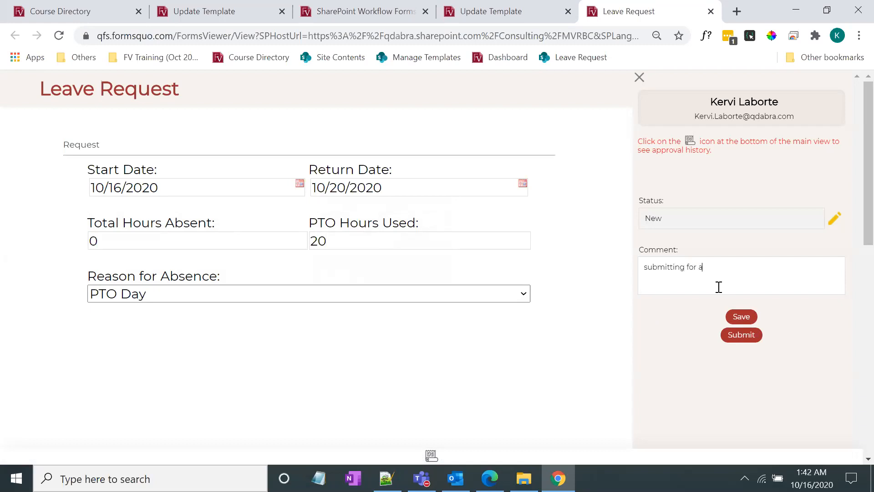
click(741, 335)
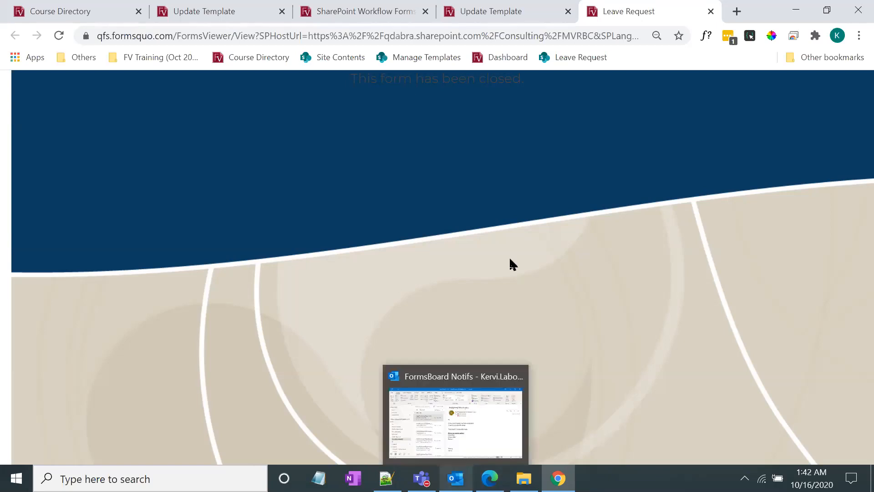
- Close the form tab and compare the 11:31 PM and 11:15 PM FormsBoard Notifs emails in Outlook
click(710, 10)
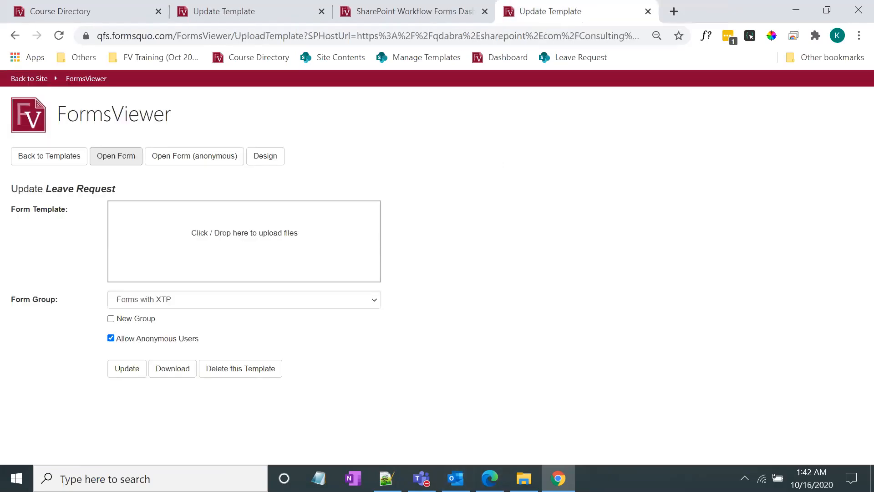
key(alt+Tab)
click(115, 342)
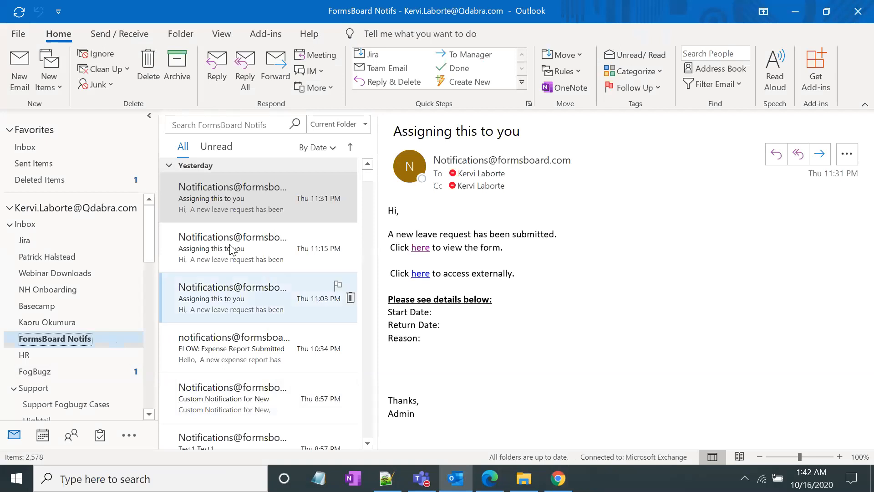
click(263, 206)
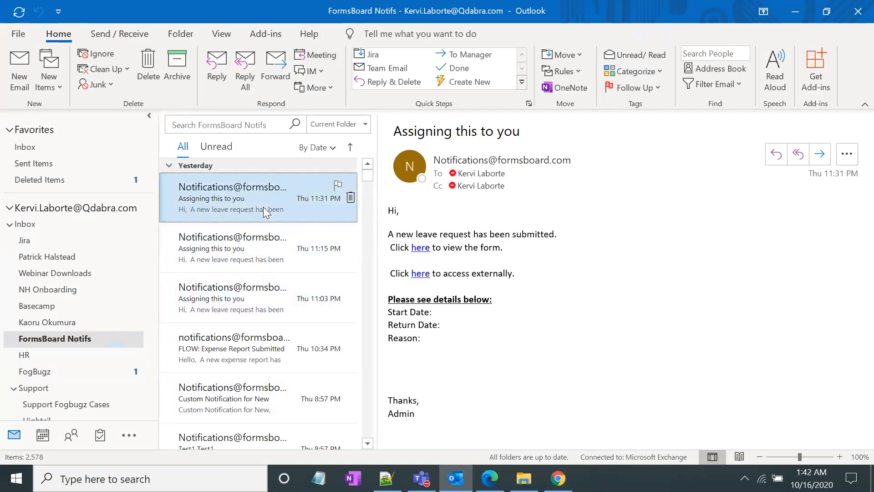
click(256, 237)
click(254, 200)
click(250, 241)
click(253, 202)
click(261, 226)
click(262, 205)
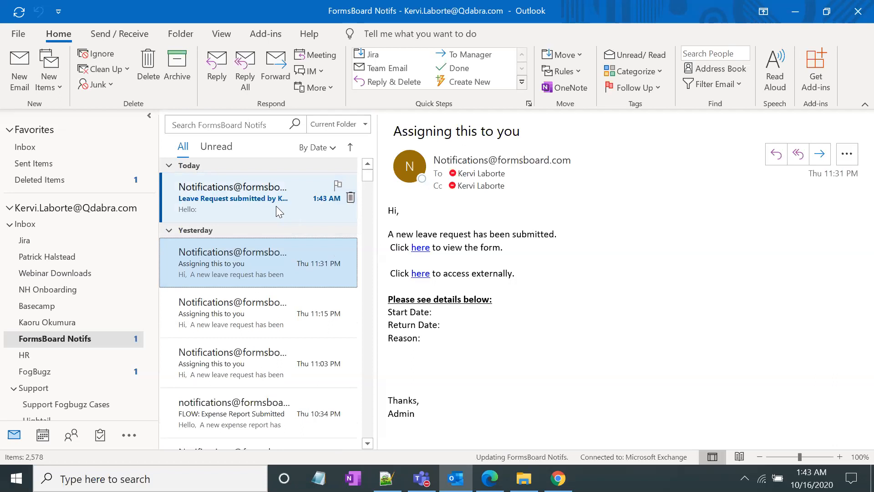
- Open the new Leave Request submitted email and highlight its body from Hello: to externally
click(276, 206)
drag(544, 326, 450, 237)
click(381, 238)
click(273, 261)
click(271, 199)
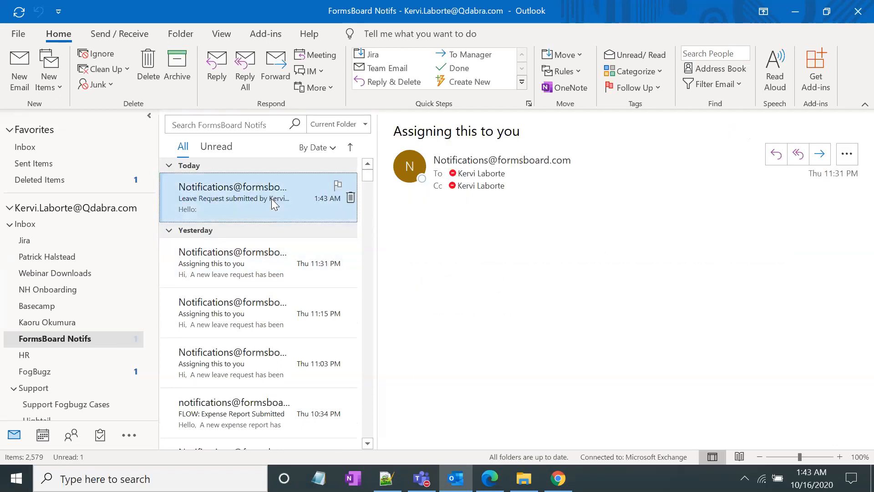
drag(512, 324, 394, 237)
click(432, 243)
drag(514, 314, 432, 239)
click(432, 239)
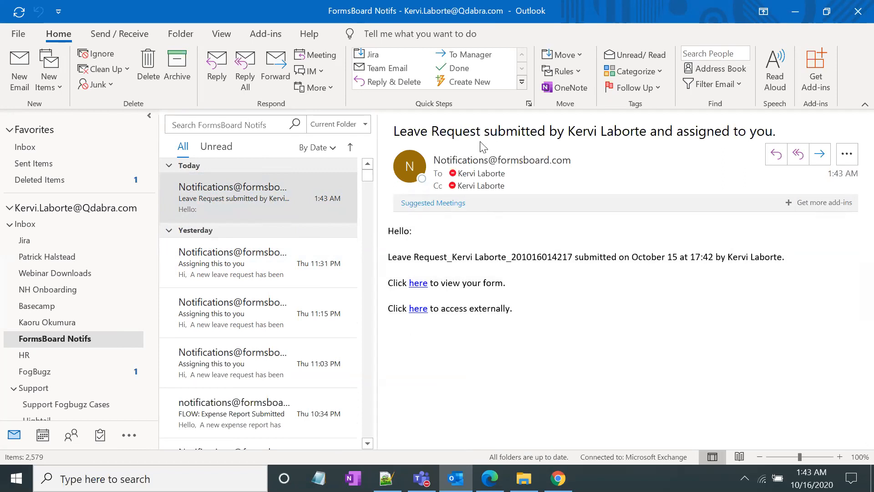
- Highlight the 'assigned to you' part of the notification's subject line
double_click(646, 137)
click(631, 134)
click(673, 135)
drag(689, 136, 765, 136)
click(597, 228)
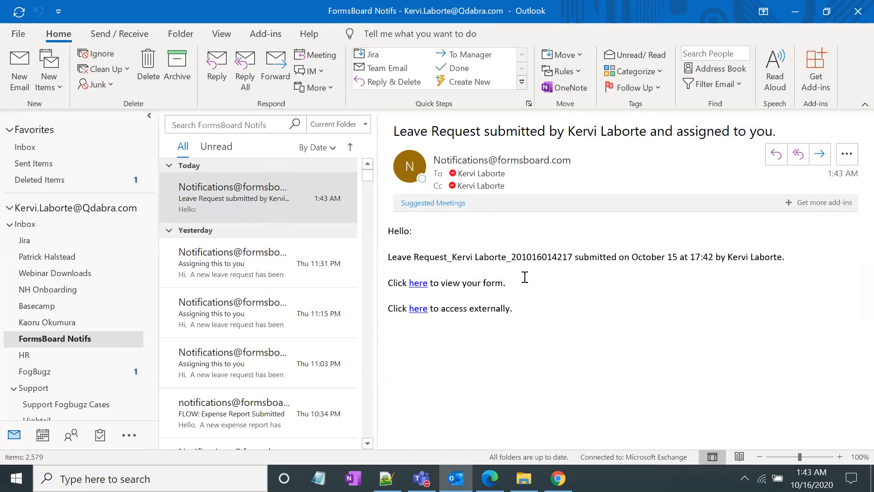
- Open the submitted 10/16–10/20/2020 leave request from the e-mail link and select its web address
click(418, 284)
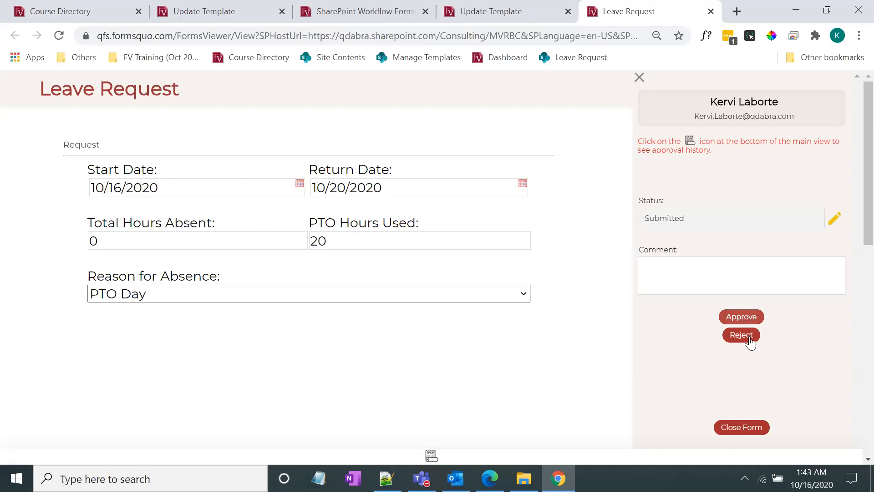
click(698, 272)
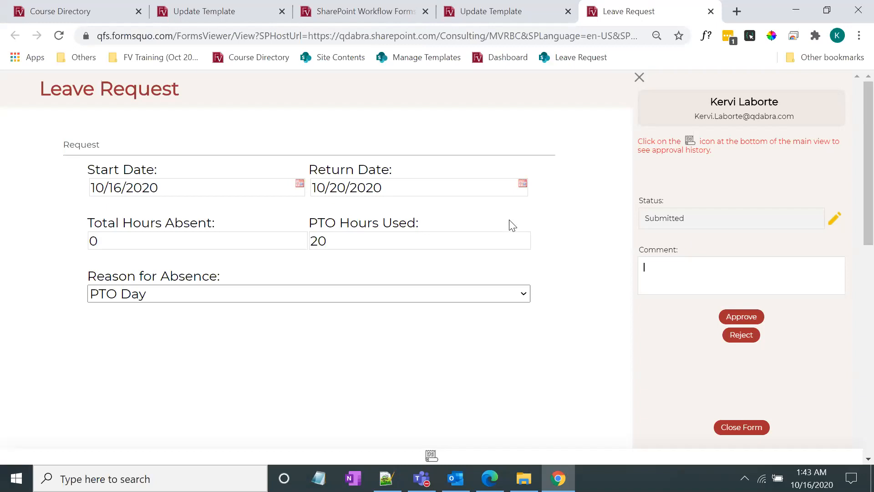
click(369, 34)
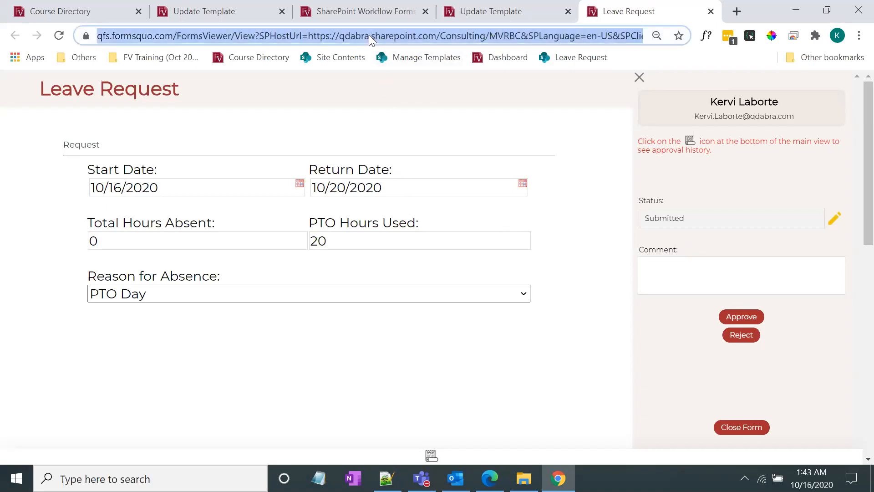
- Copy the submitted form's web address and load it in a new Microsoft Edge tab
triple_click(369, 35)
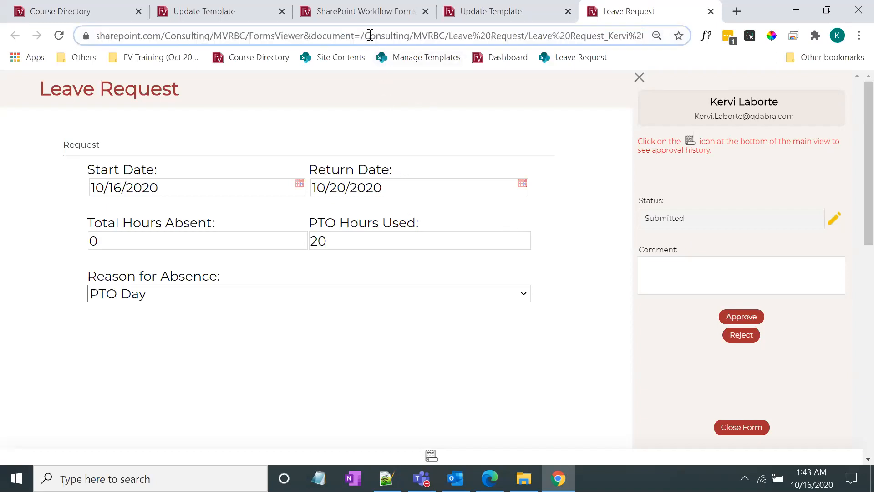
click(537, 381)
key(alt+Tab)
click(246, 13)
click(105, 6)
click(183, 40)
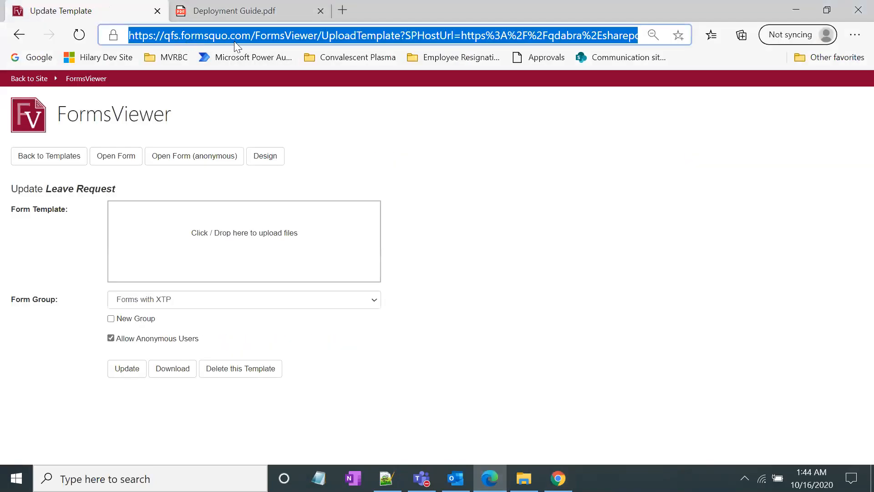
click(347, 13)
key(ctrl+v)
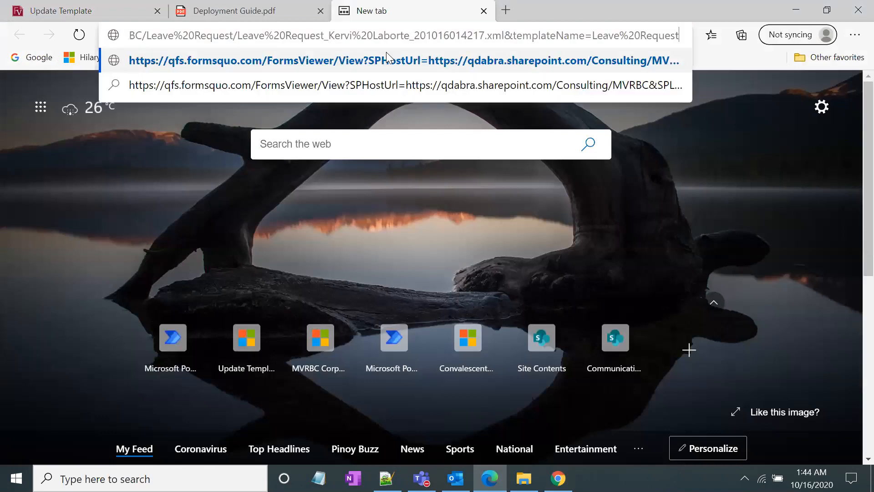
key(Return)
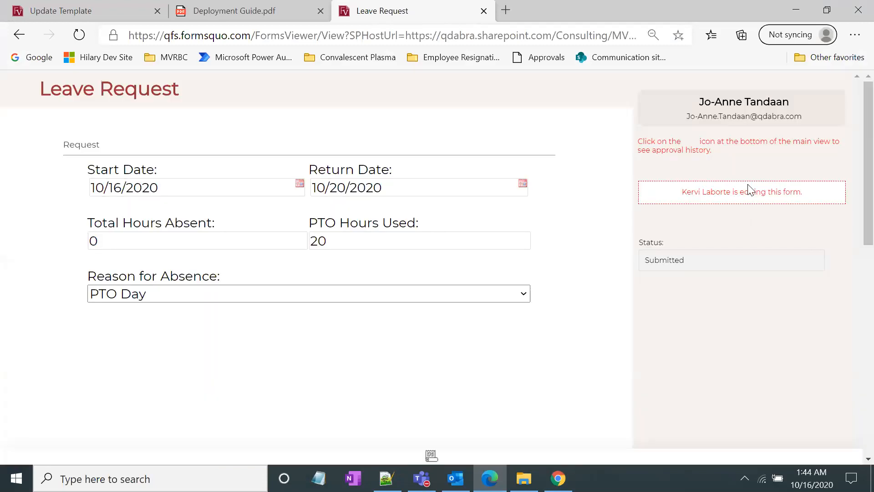
- Review the signed-in user and the 'is editing this form' notice, then close that tab
triple_click(760, 102)
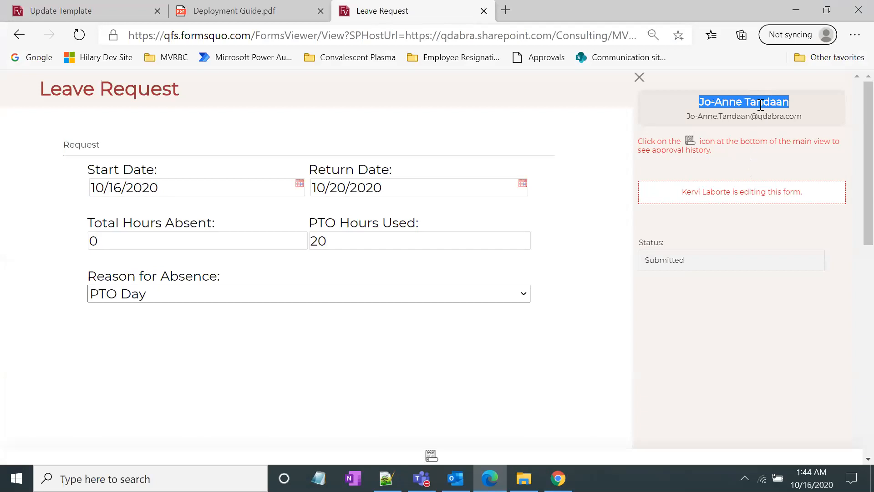
triple_click(757, 116)
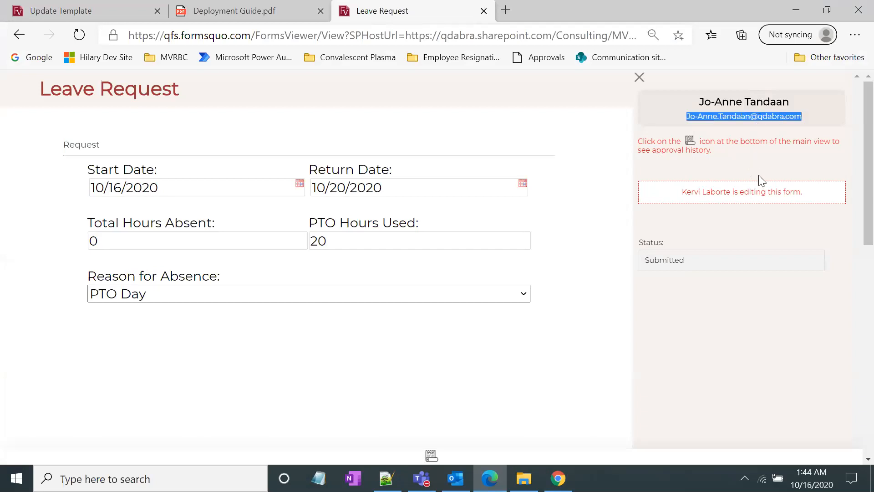
triple_click(759, 193)
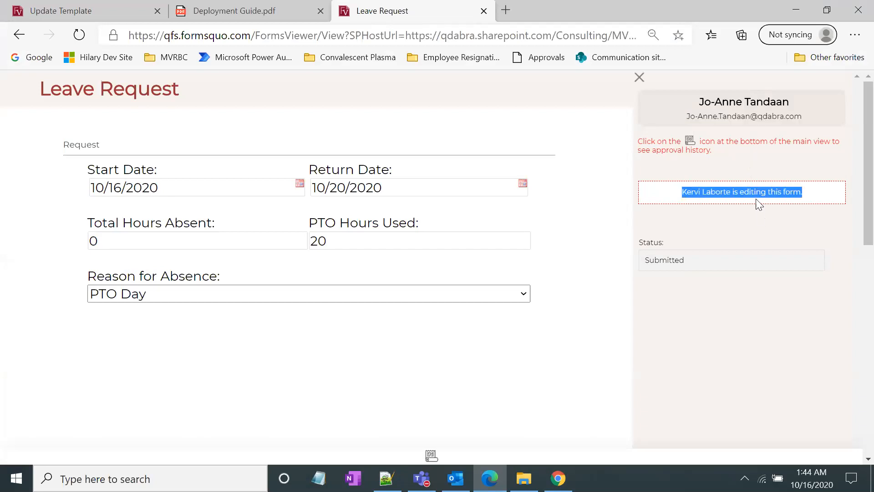
click(753, 216)
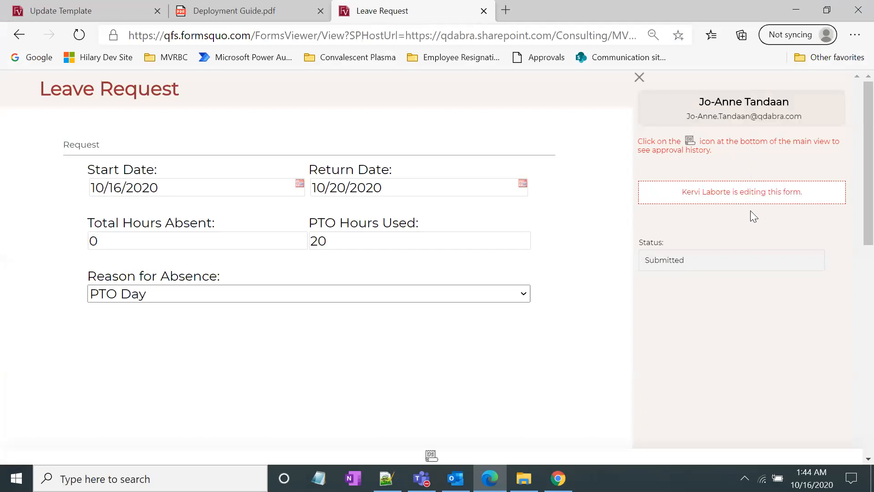
double_click(771, 192)
click(770, 192)
triple_click(768, 191)
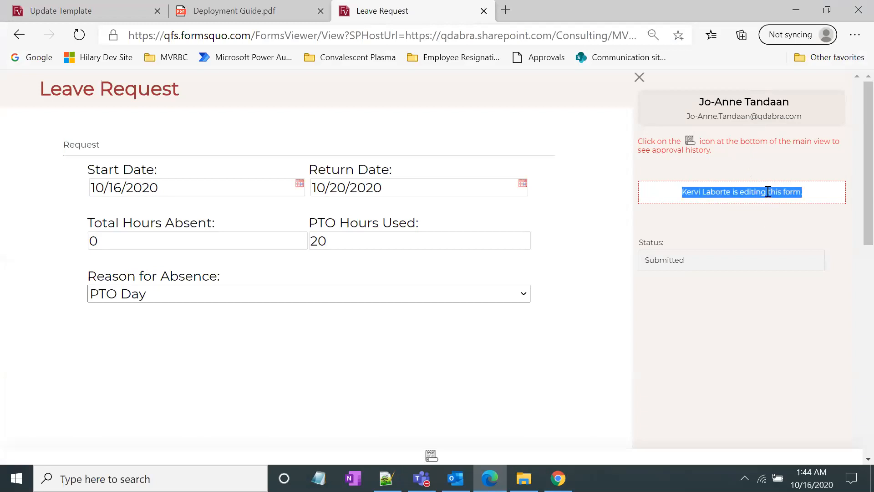
click(767, 193)
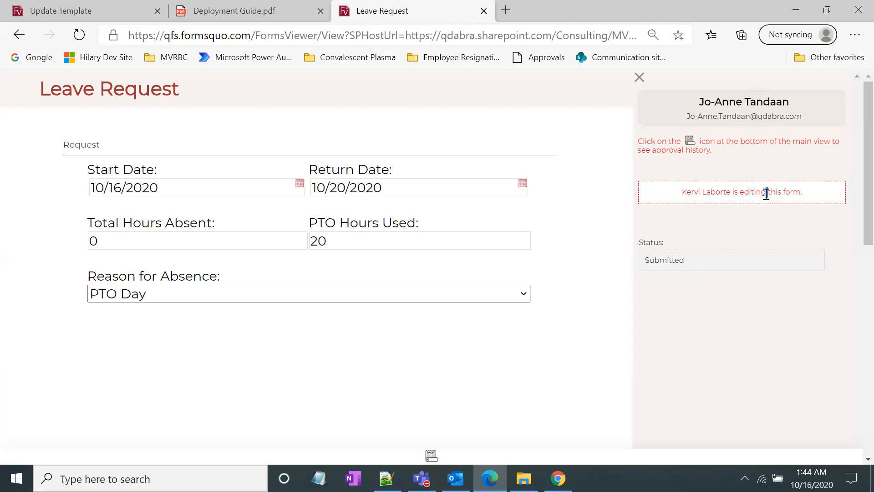
drag(766, 193, 770, 195)
click(484, 11)
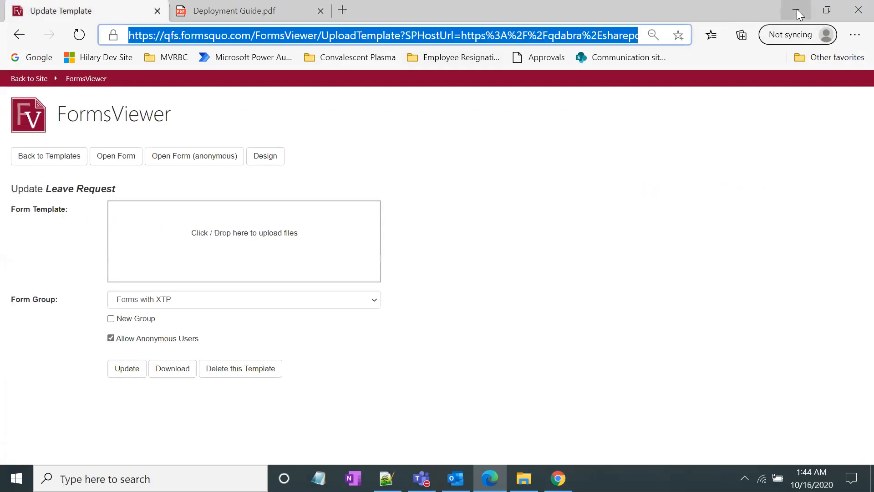
- Close the submitted Leave Request and a reloading form tab, then open the form for anonymous users
key(alt+Tab)
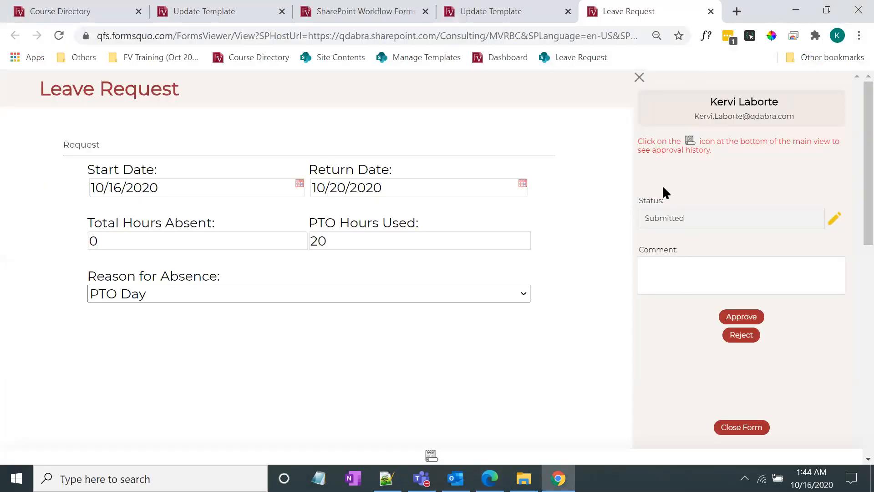
click(730, 431)
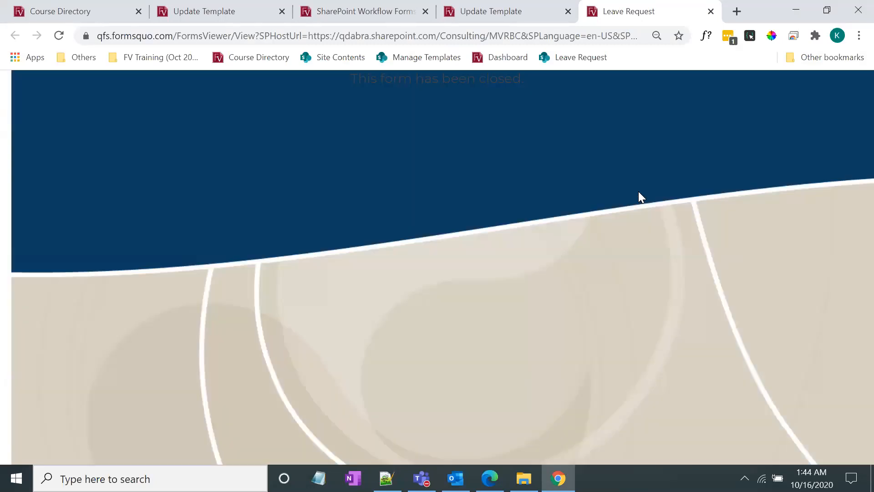
click(711, 12)
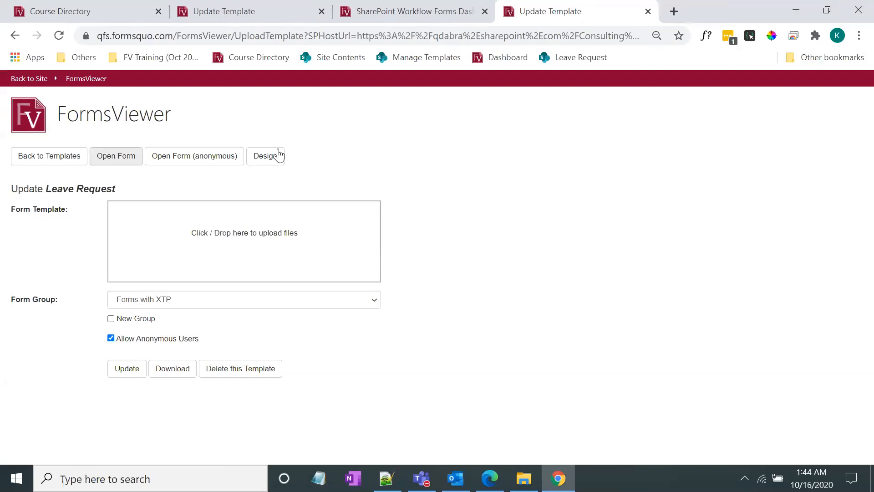
click(126, 158)
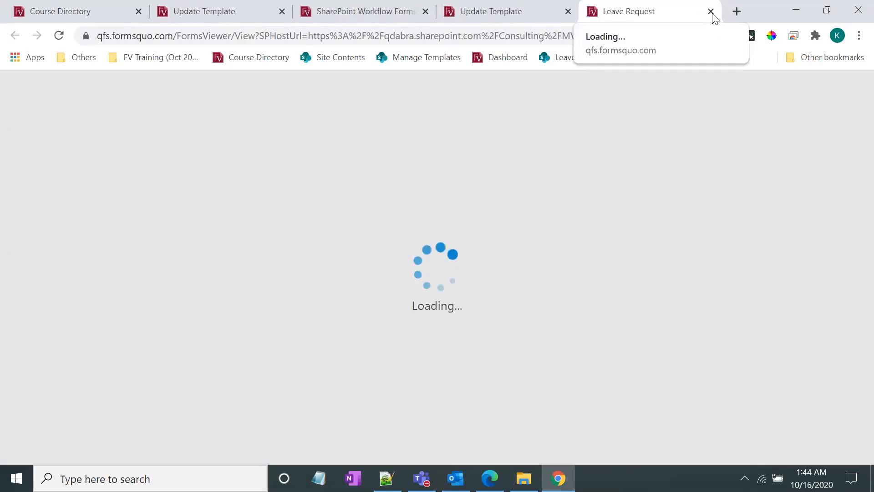
click(711, 12)
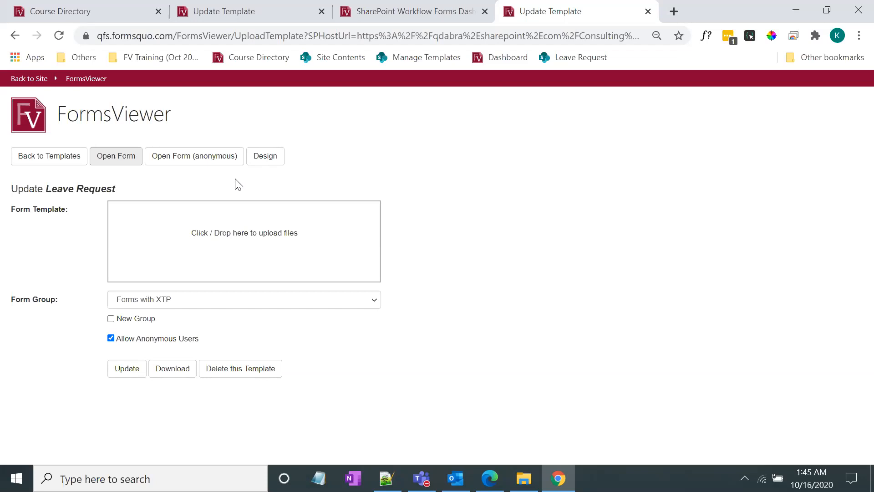
click(231, 164)
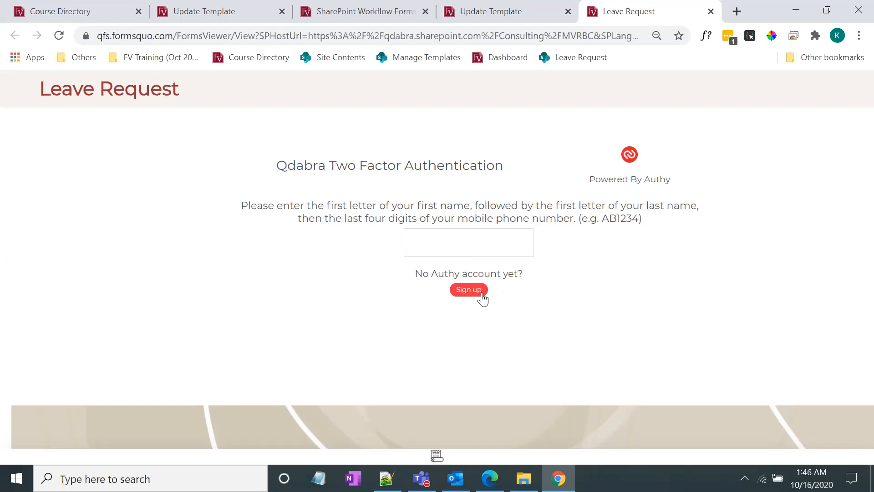
- Toggle the Authy sign-up form, enter the two-factor code, and select the Invalid API key error
click(469, 290)
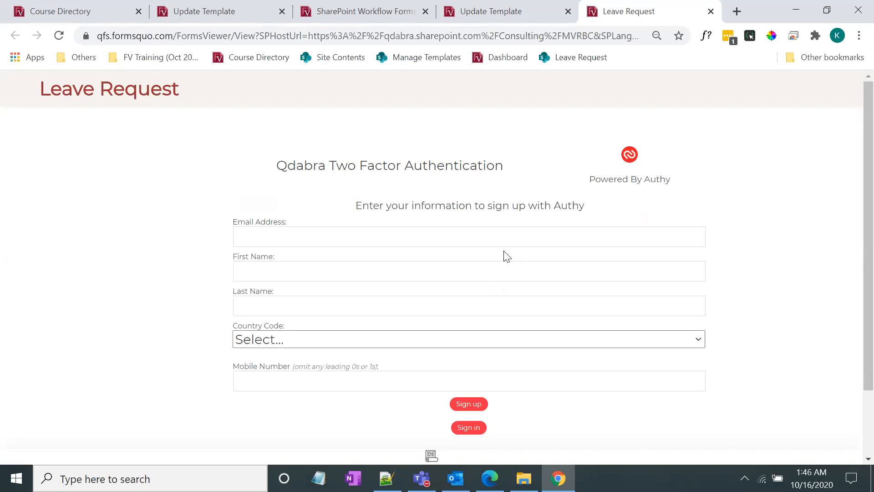
click(469, 428)
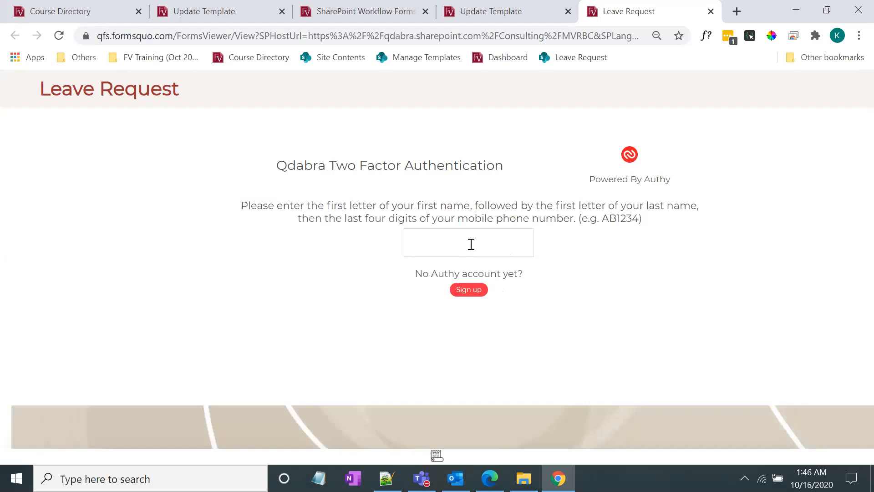
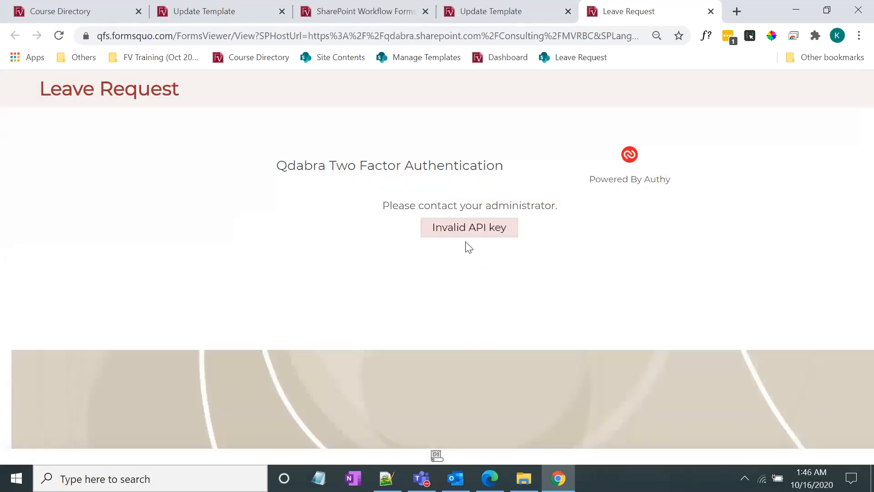
double_click(467, 233)
- Reload the Leave Request form and open the MVRBC Site Contents bookmark in a new tab
triple_click(468, 230)
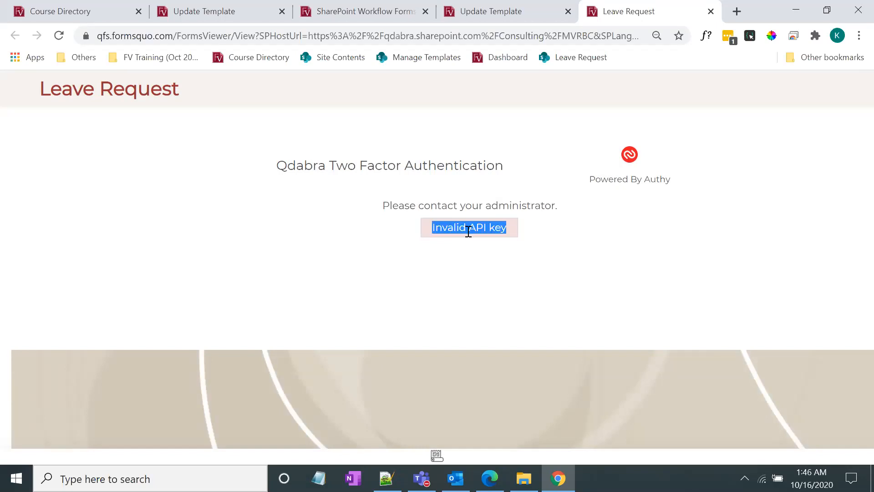
click(59, 36)
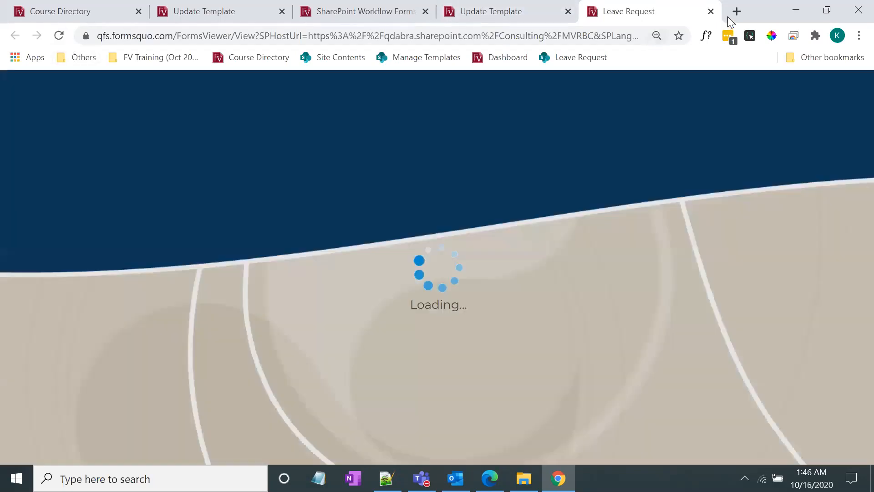
click(735, 12)
click(147, 56)
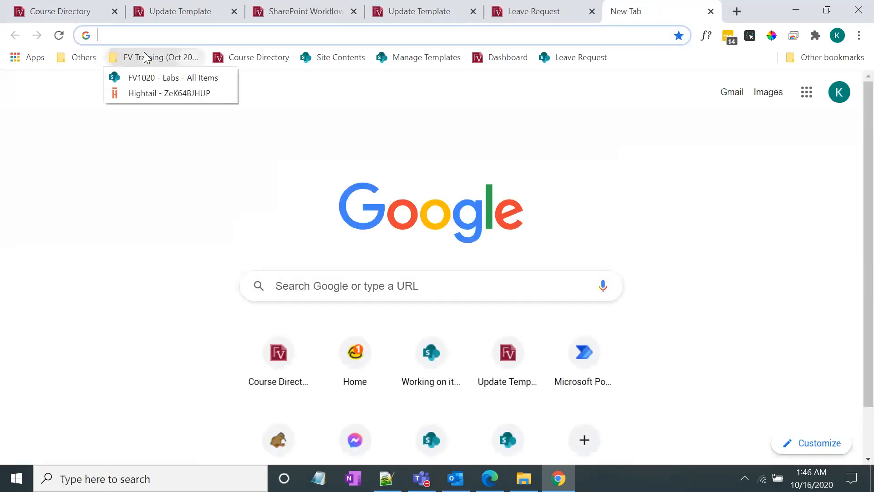
mouse_move(87, 57)
mouse_move(95, 89)
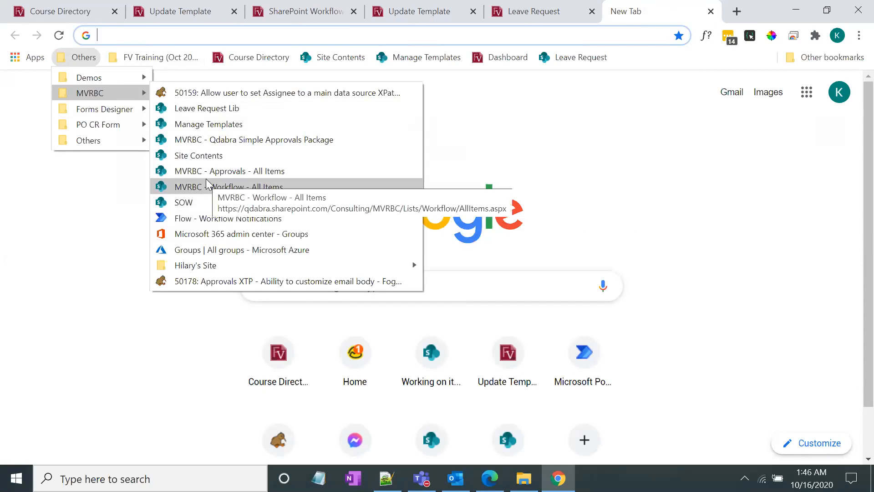
click(206, 157)
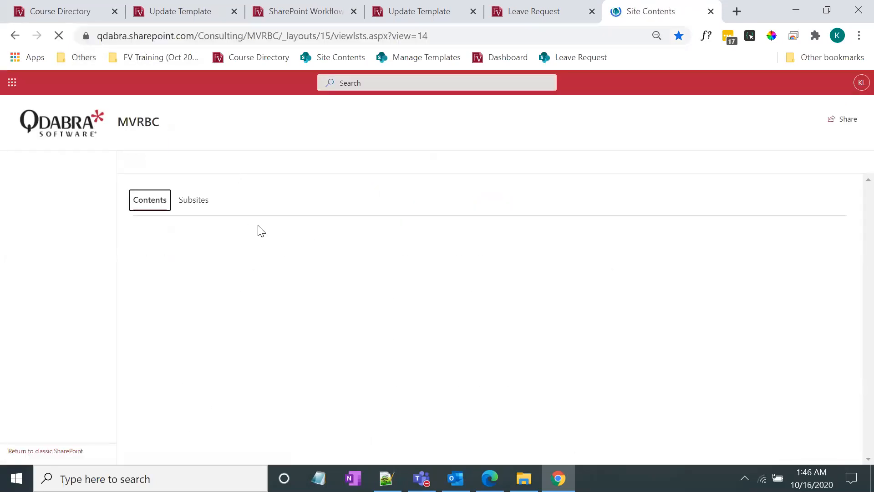
- Open the Users list and move the Leave Request tab after the Users tab
scroll(201, 314, down, 5)
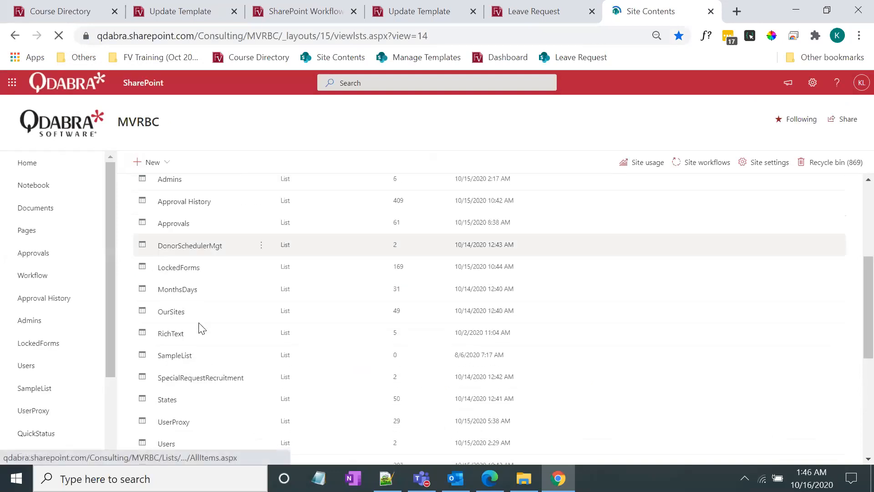
click(169, 378)
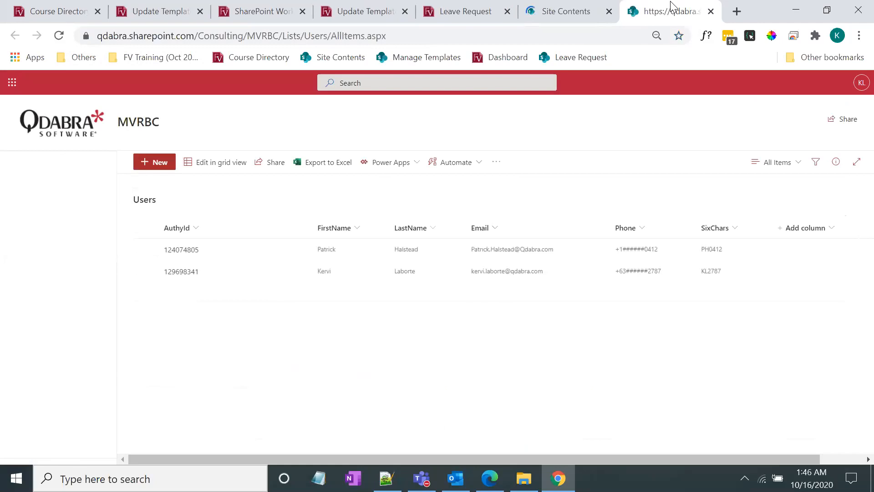
drag(563, 457, 541, 455)
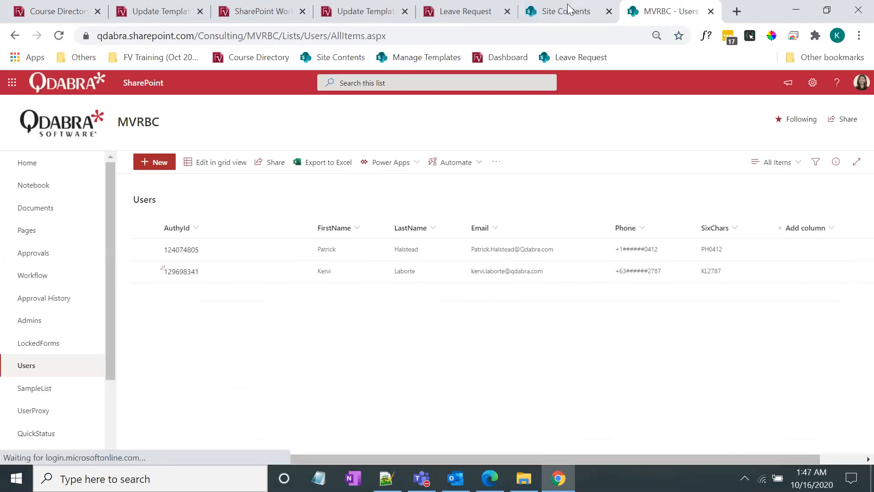
click(457, 10)
drag(456, 10, 660, 10)
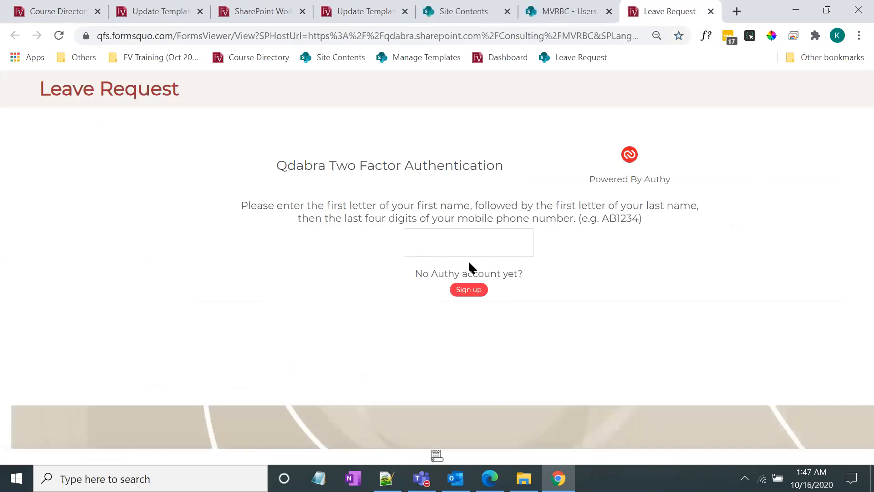
- Resubmit the two-factor code, get the Invalid API key error again, and reload the form
click(475, 245)
key(Return)
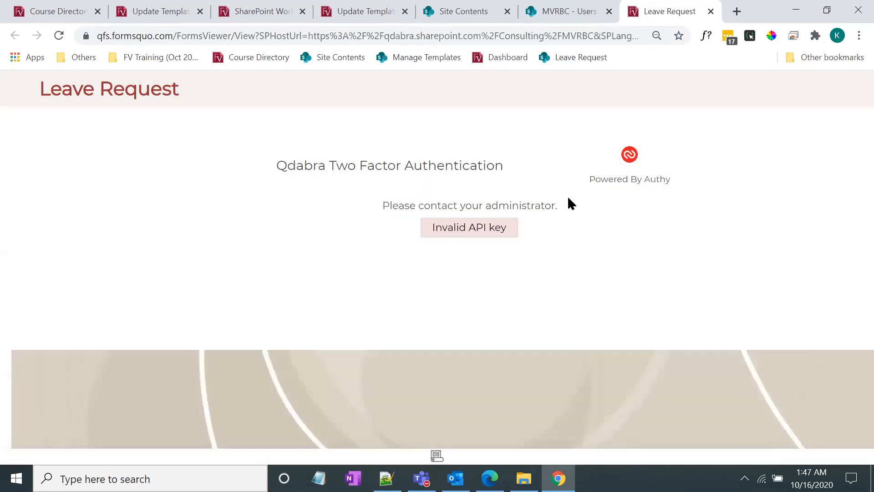
triple_click(500, 227)
double_click(473, 228)
click(464, 232)
triple_click(462, 231)
click(60, 36)
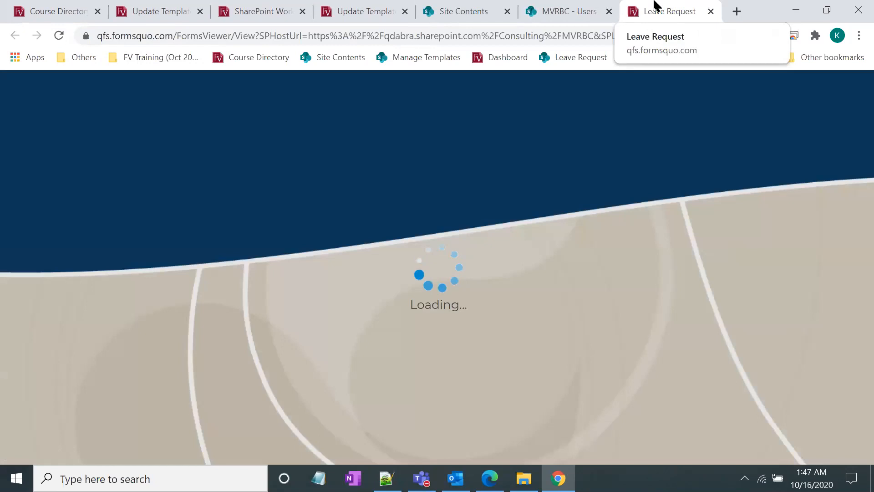
- Delete your own user entry from the MVRBC Users list, then reload the Leave Request form
click(560, 10)
click(669, 11)
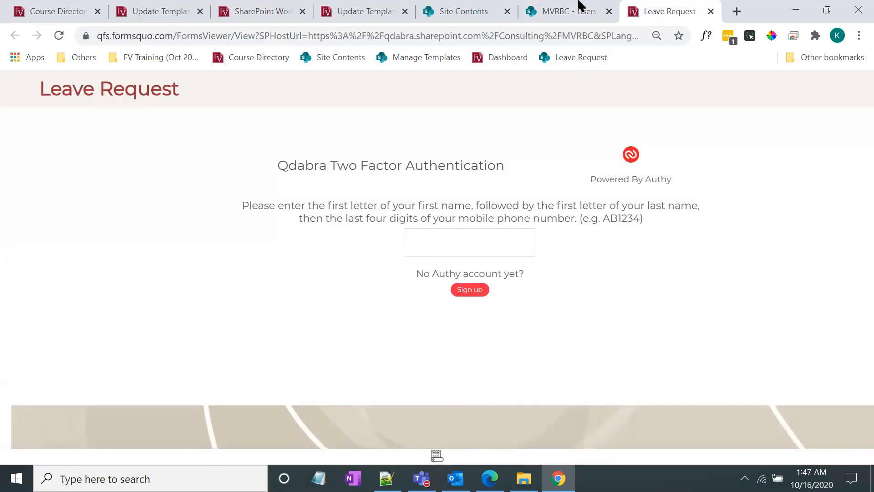
click(580, 6)
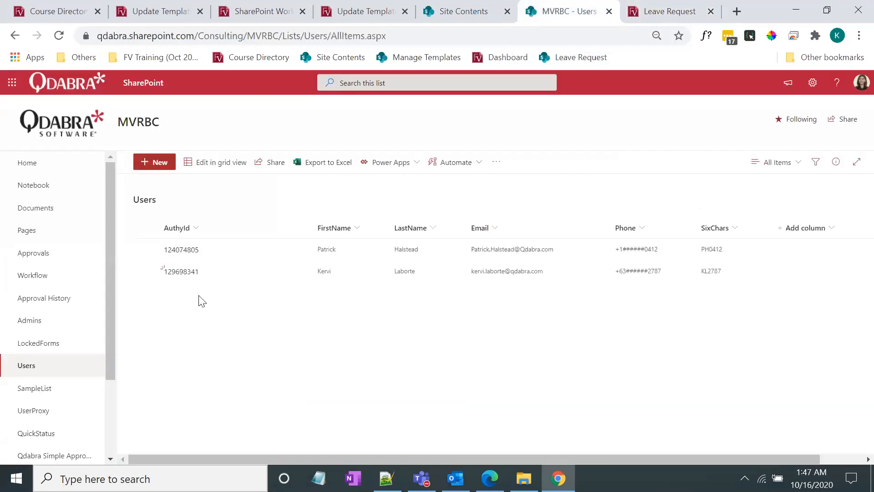
click(145, 272)
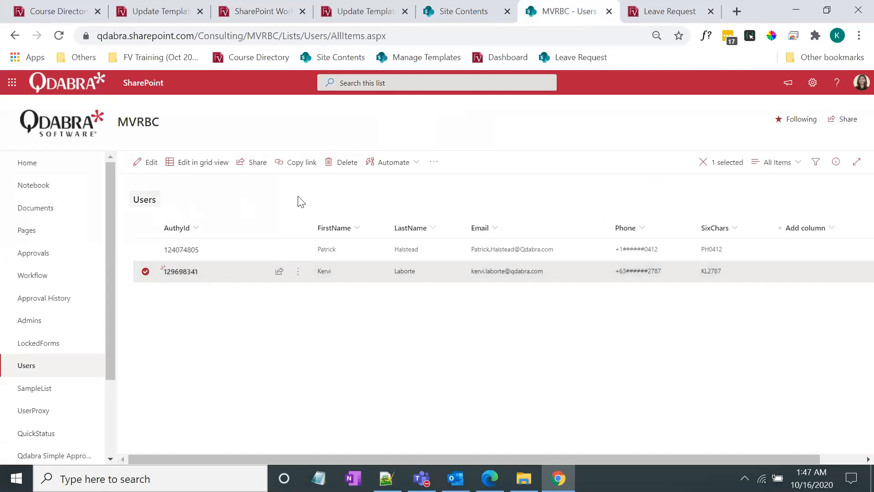
click(347, 163)
click(444, 291)
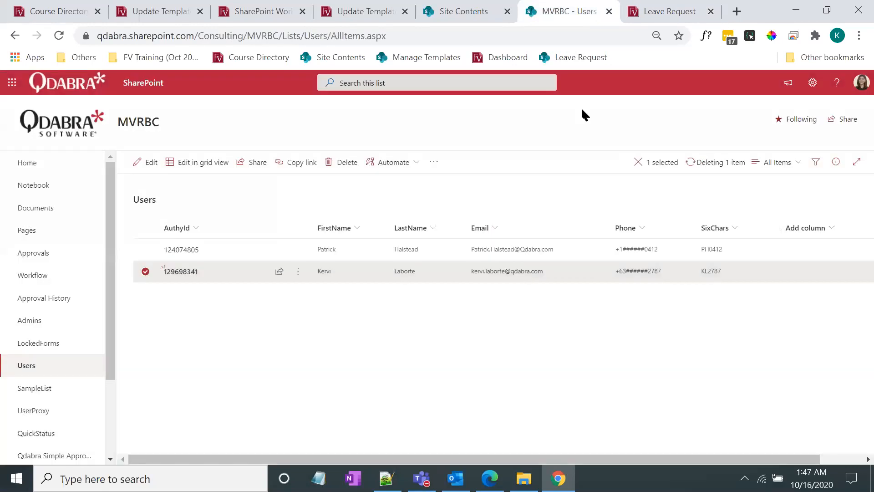
click(677, 8)
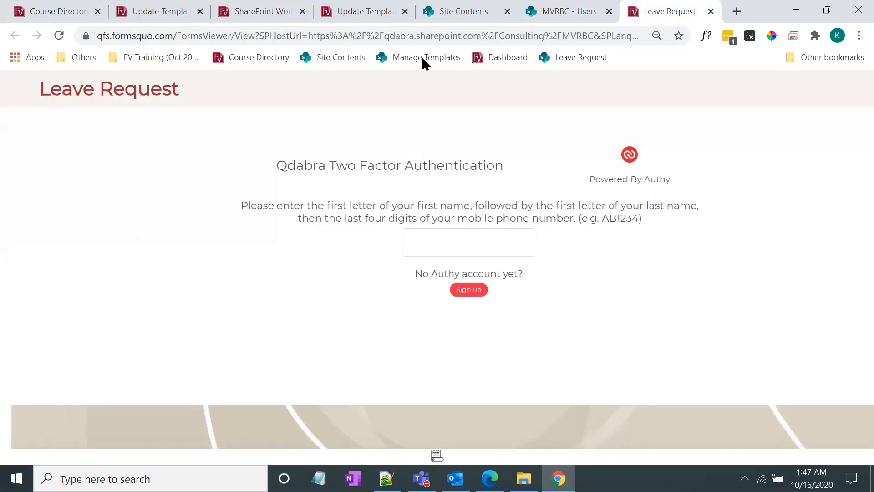
click(58, 36)
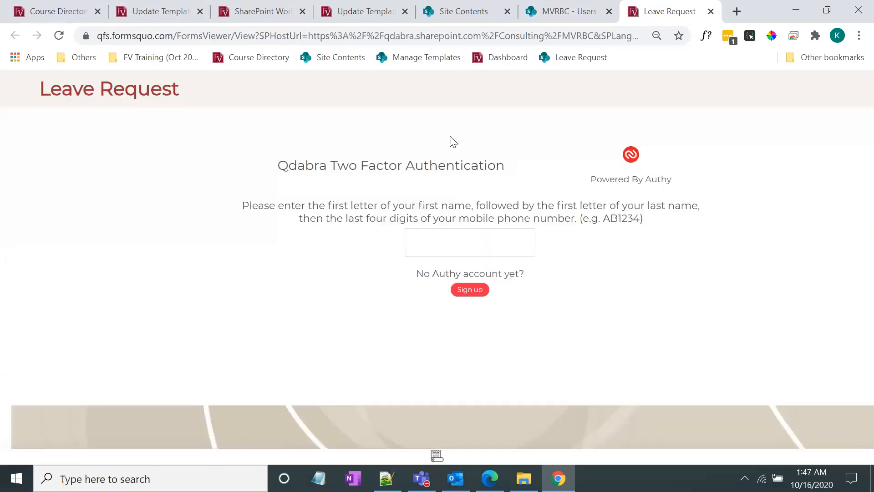
click(465, 246)
- Fill the Authy sign-up with the user's e-mail and name, Philippines (+63), and mobile number
click(469, 289)
key(Tab)
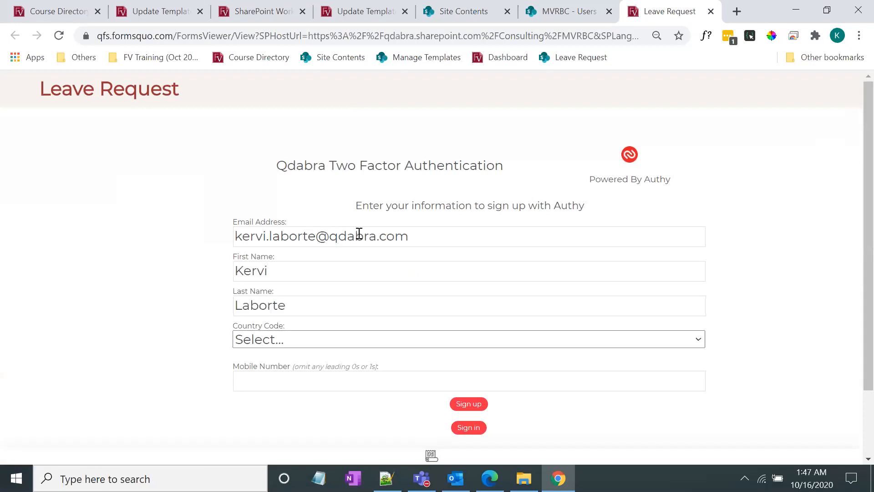
click(340, 331)
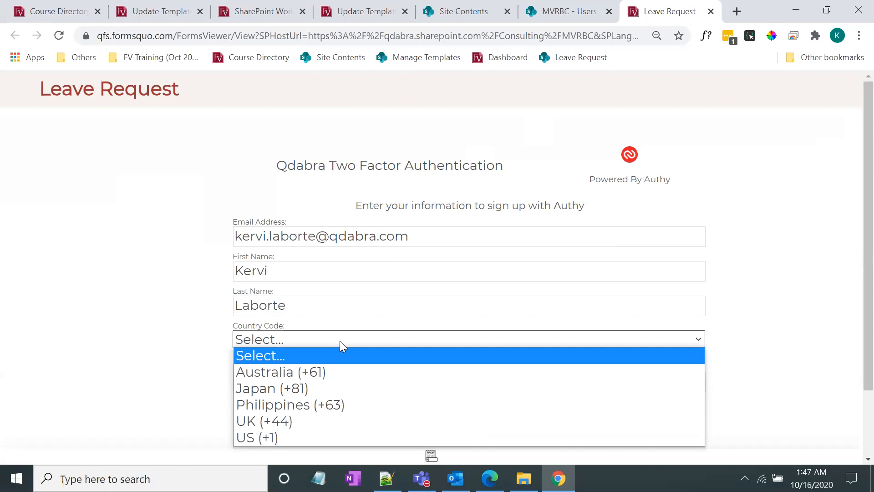
click(312, 406)
click(308, 377)
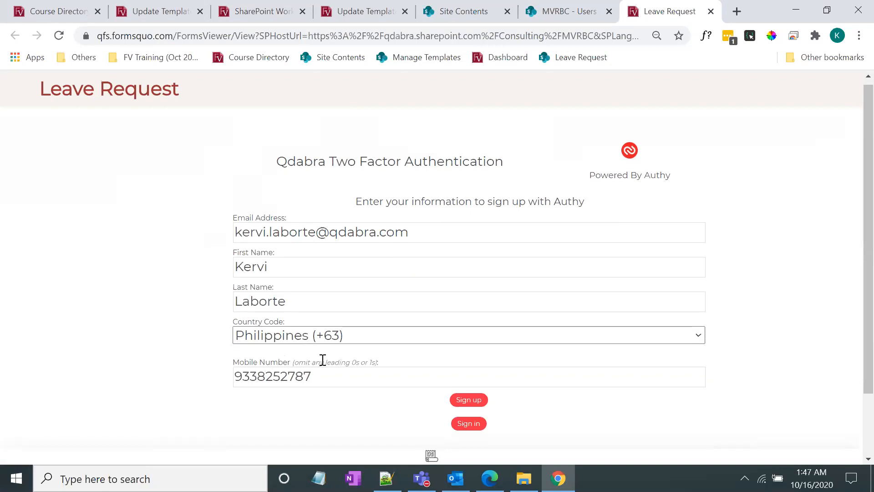
- Submit the Authy sign-up, which fails with an 'Unable to process your request' error
scroll(321, 364, down, 2)
click(465, 323)
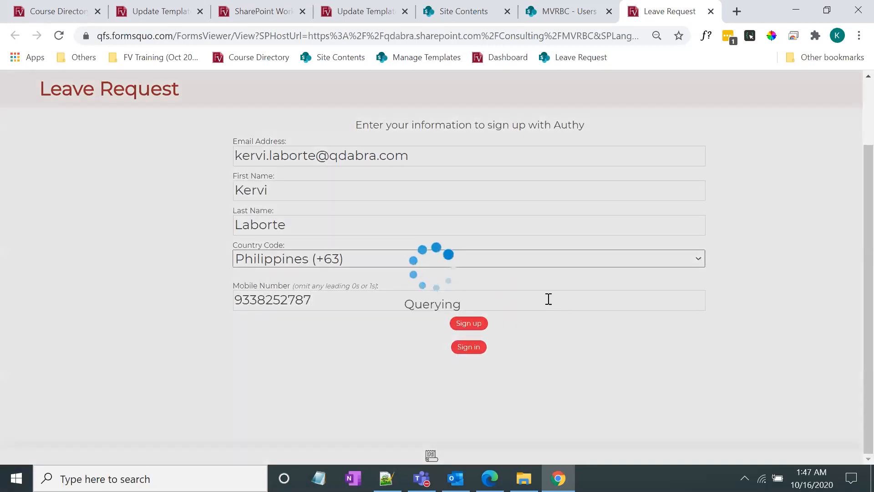
scroll(549, 297, up, 1)
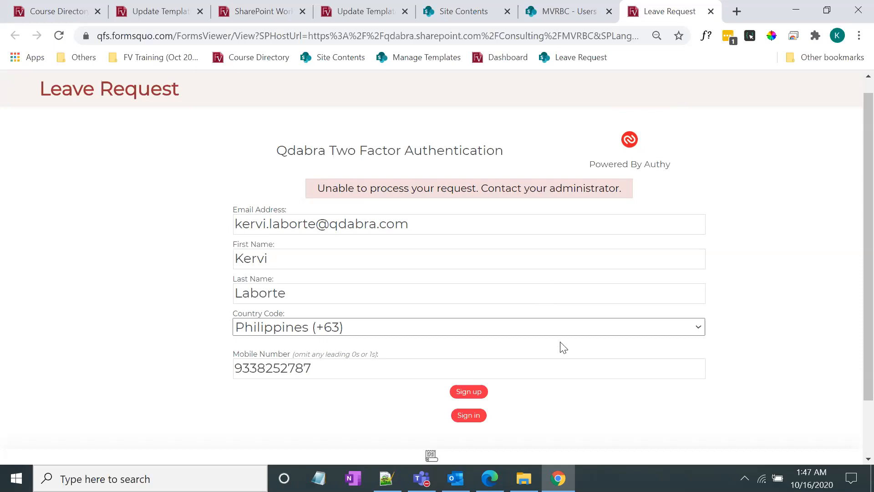
key(alt+Tab)
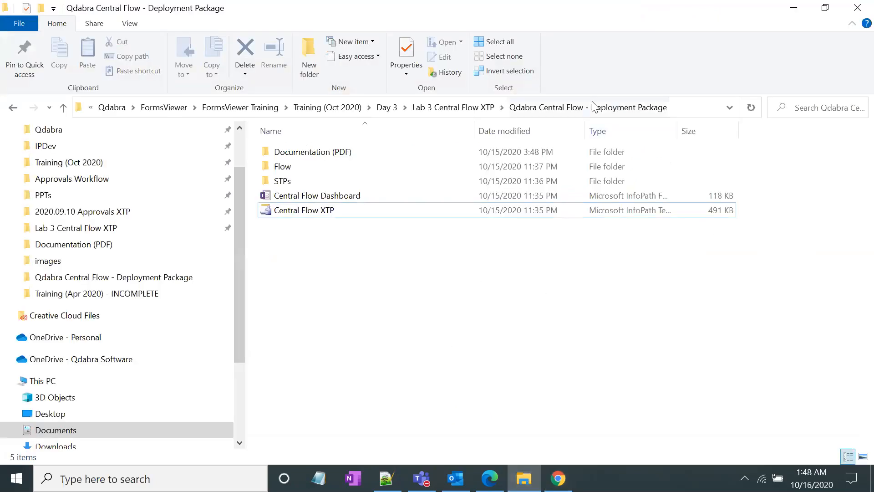
- Download the current Leave Request template from the FormsViewer update page
click(432, 107)
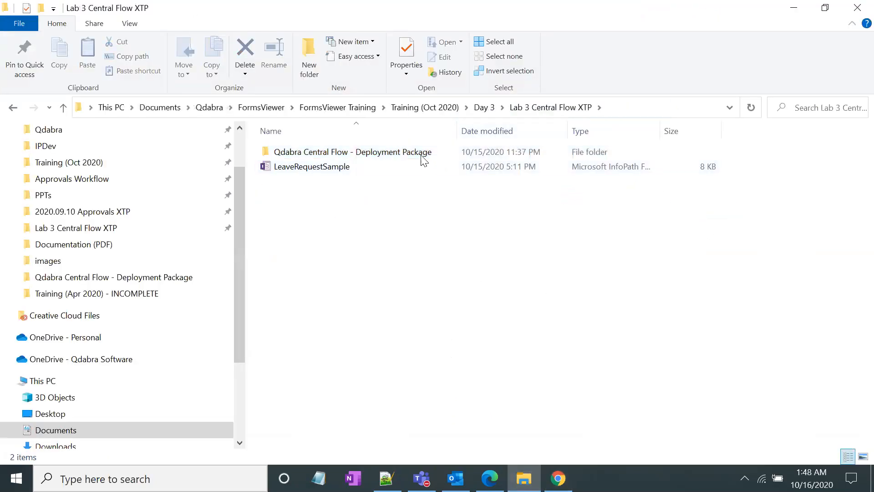
double_click(423, 156)
key(alt+Tab)
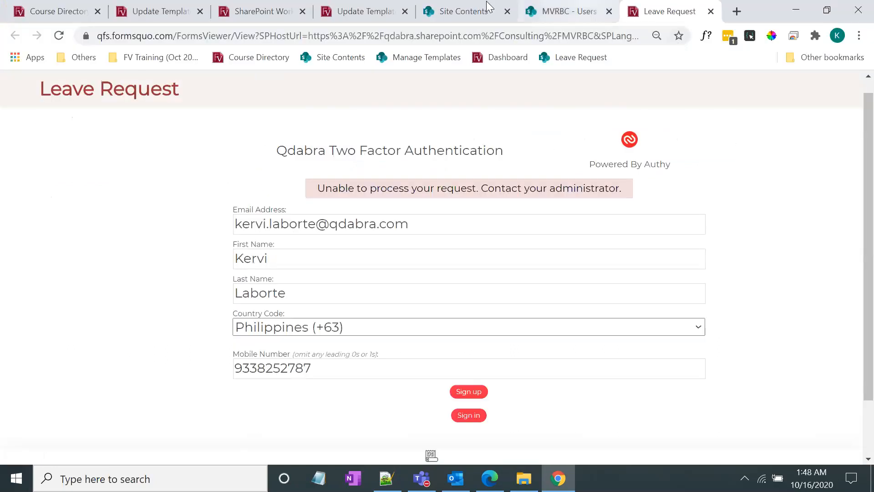
click(465, 11)
click(365, 11)
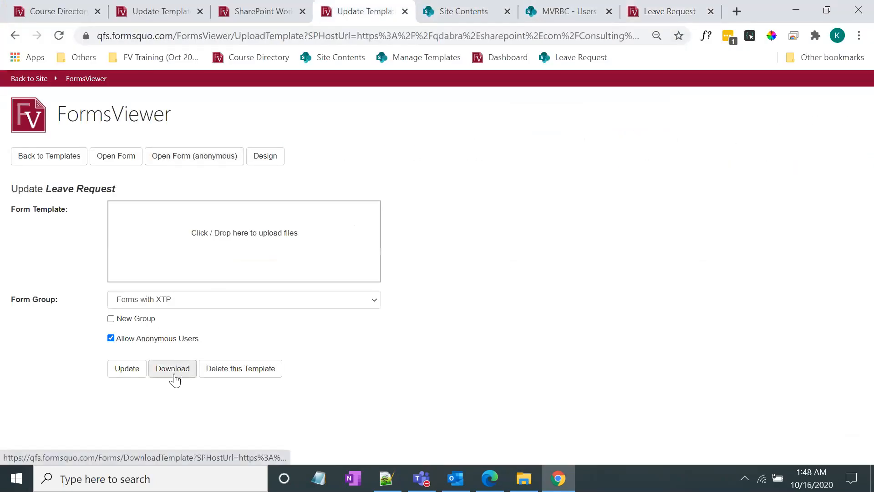
click(173, 369)
key(alt+Tab)
key(alt+Tab)
key(alt+Tab)
key(alt+Tab)
key(alt+Tab)
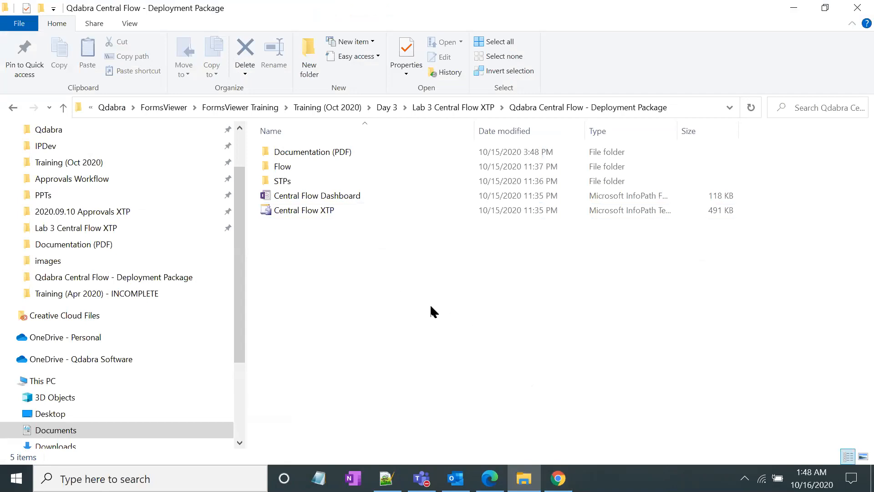
- Move LeaveRequest (6) from Downloads into Lab 3 Central Flow XTP and open it in Design mode
key(alt+Tab)
key(alt+Tab)
scroll(74, 172, up, 3)
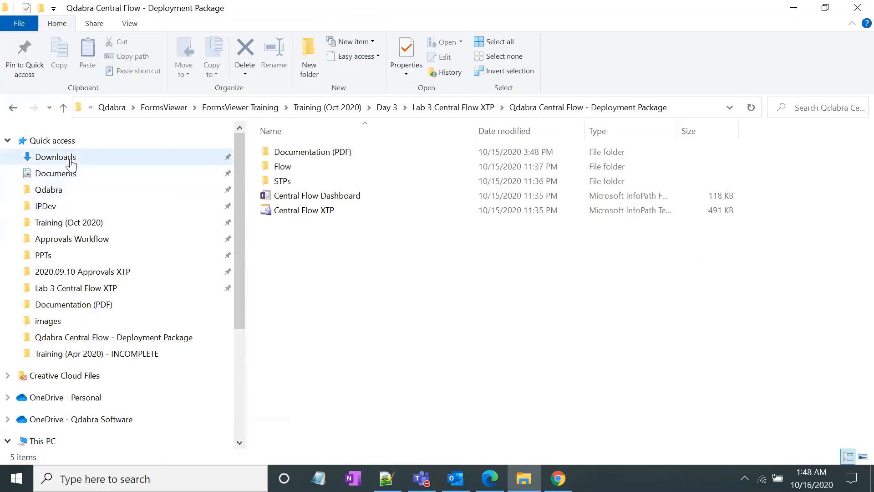
click(68, 158)
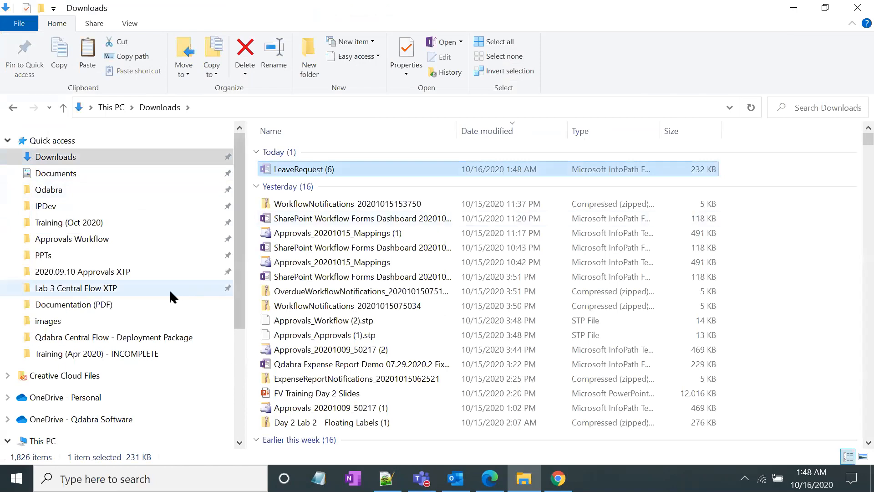
click(171, 293)
click(327, 254)
key(ctrl+v)
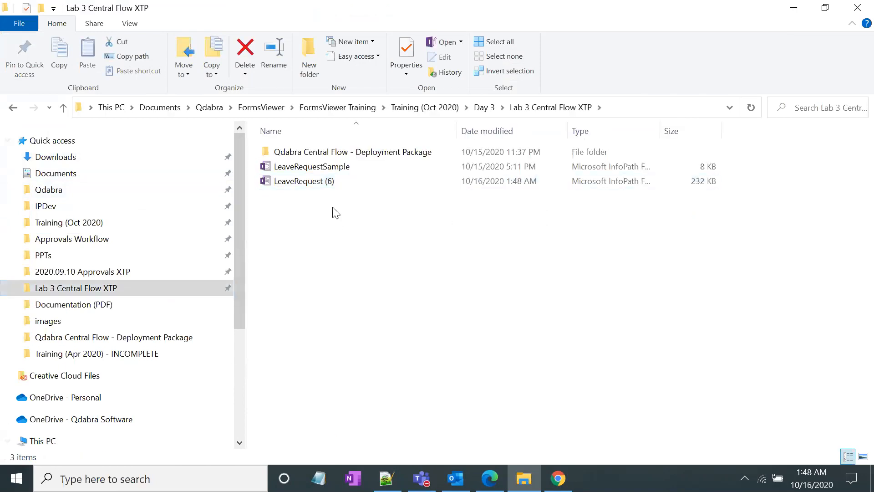
right_click(321, 181)
click(357, 180)
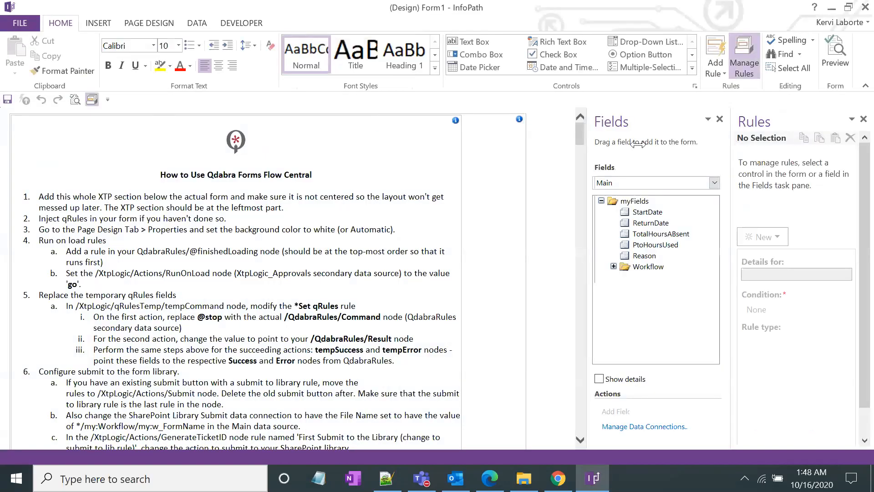
- Locate RunOnLoad's *Set API Key action in the AuthyRequest_Approvals fields and edit its value
click(568, 184)
key(Down)
key(Down)
key(Down)
key(Down)
key(Down)
key(Down)
key(Down)
key(Down)
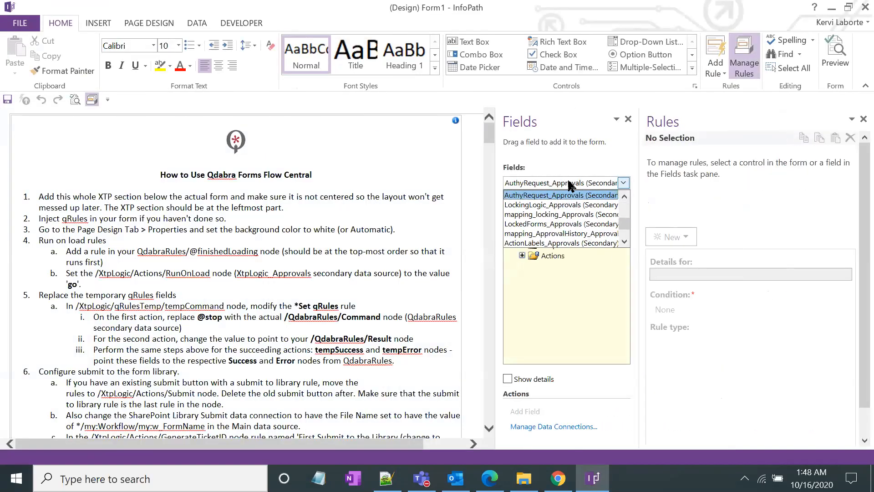
key(Return)
click(522, 255)
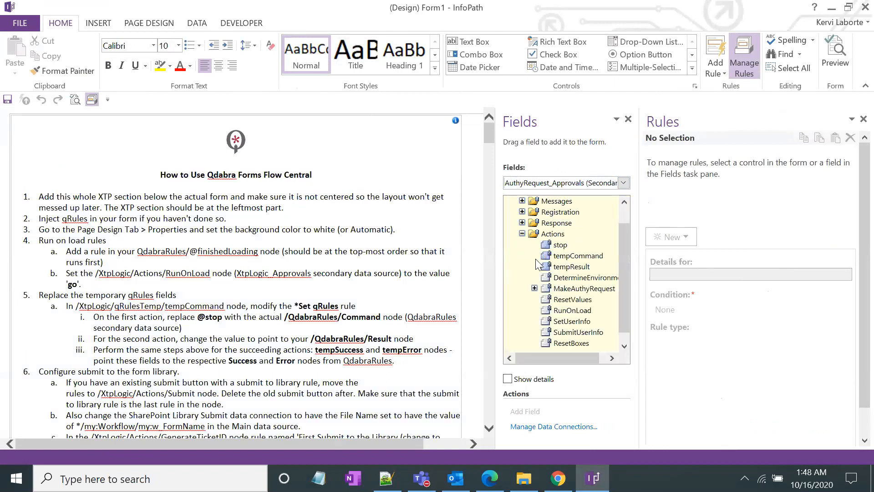
click(572, 309)
click(688, 227)
scroll(689, 229, down, 1)
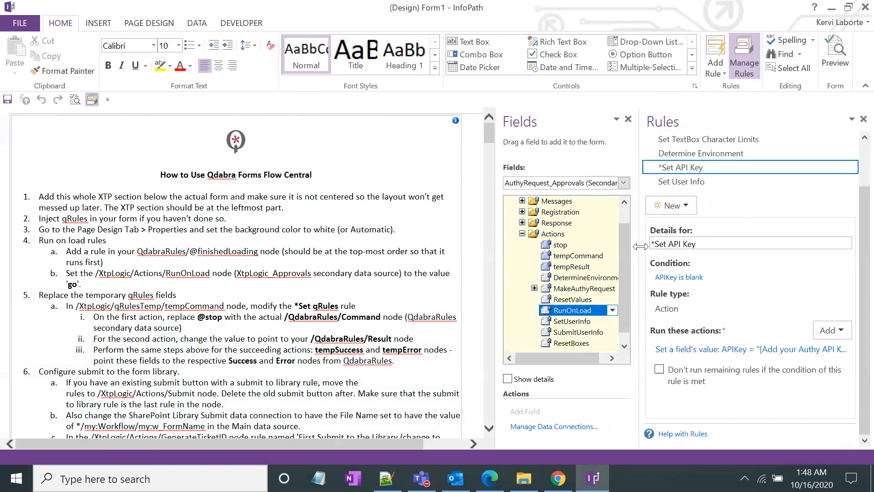
drag(640, 246, 507, 246)
click(704, 348)
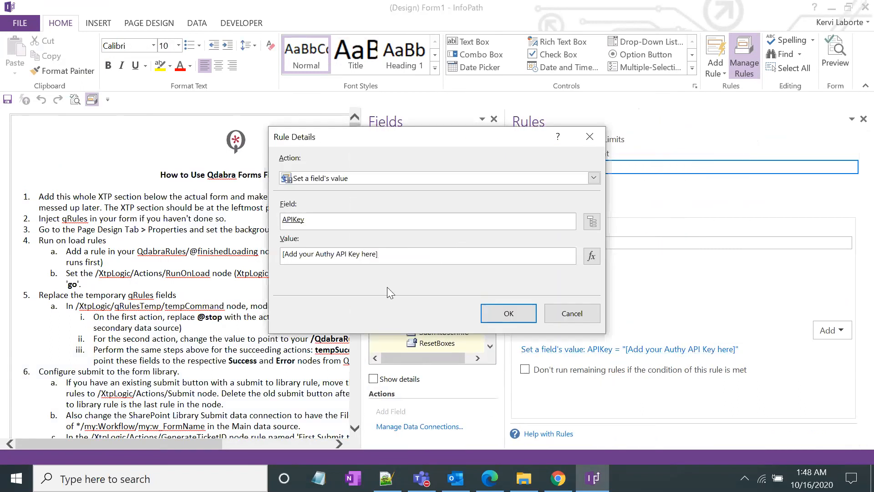
- Copy the Authy API key from the notes and paste it in place of the placeholder
click(386, 477)
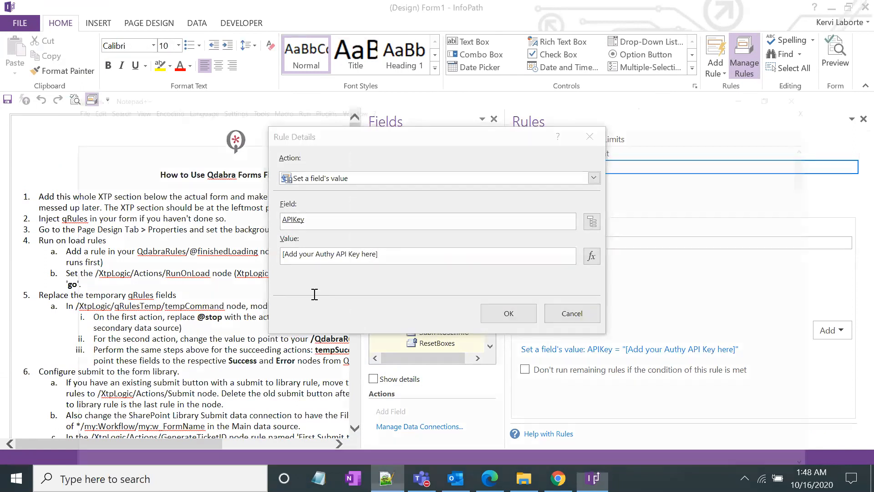
drag(333, 244, 19, 249)
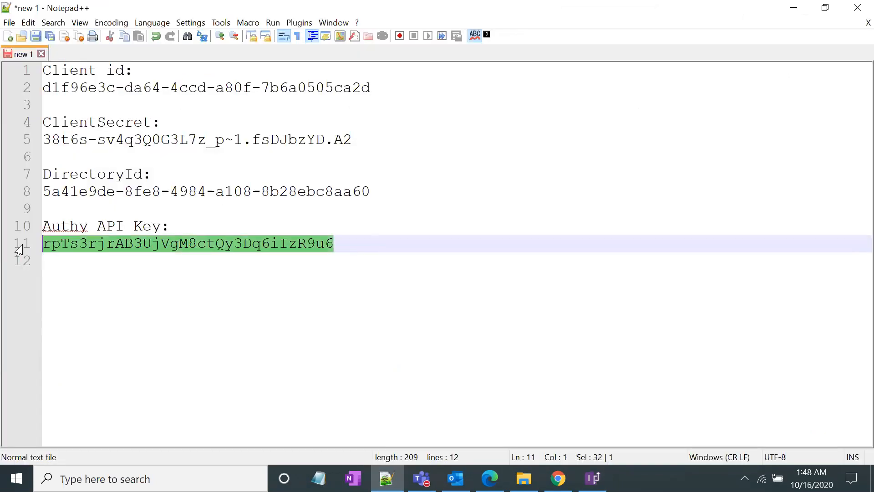
key(ctrl+c)
click(164, 268)
click(794, 7)
key(ctrl+v)
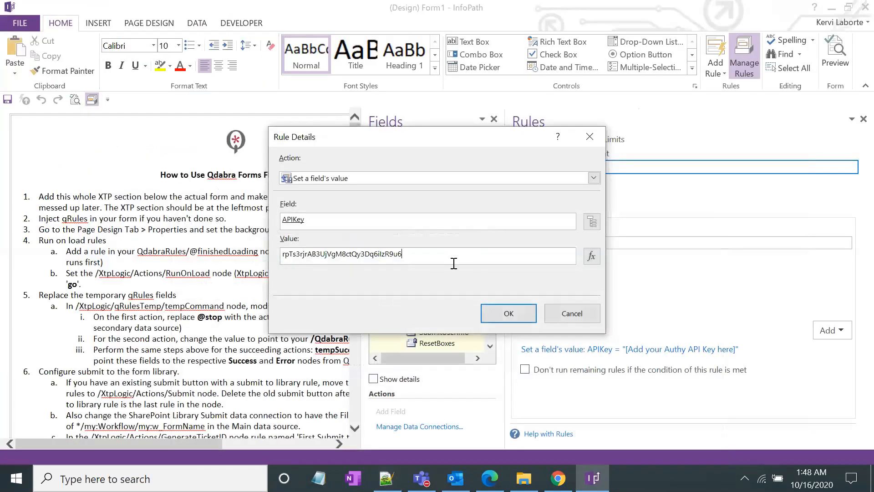
click(509, 313)
click(312, 327)
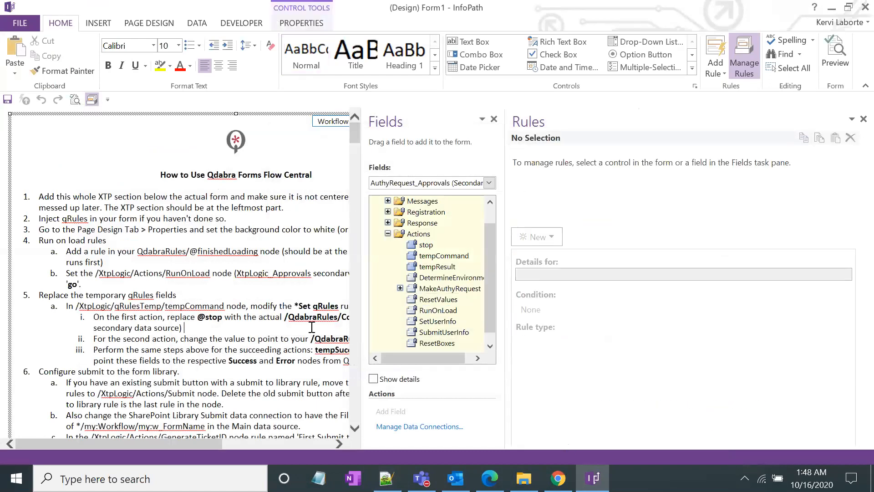
- Save the template over LeaveRequest (6) in the Lab 3 Central Flow XTP folder
key(ctrl+s)
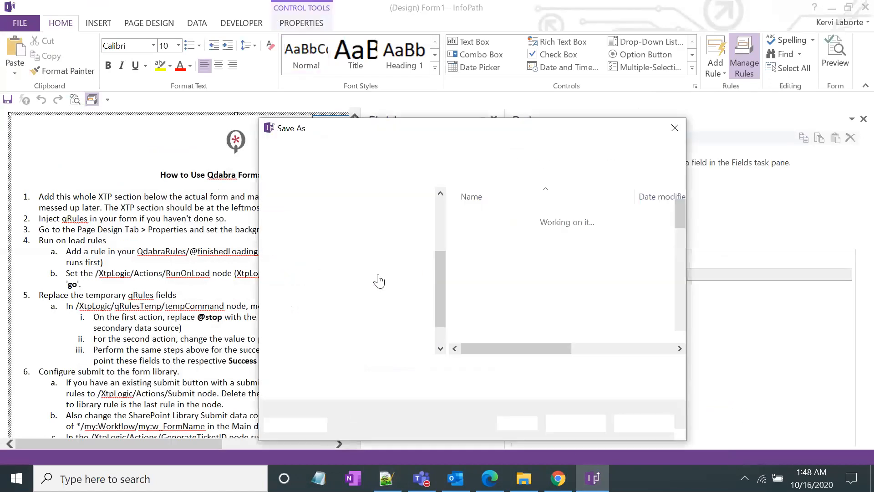
click(360, 278)
click(498, 233)
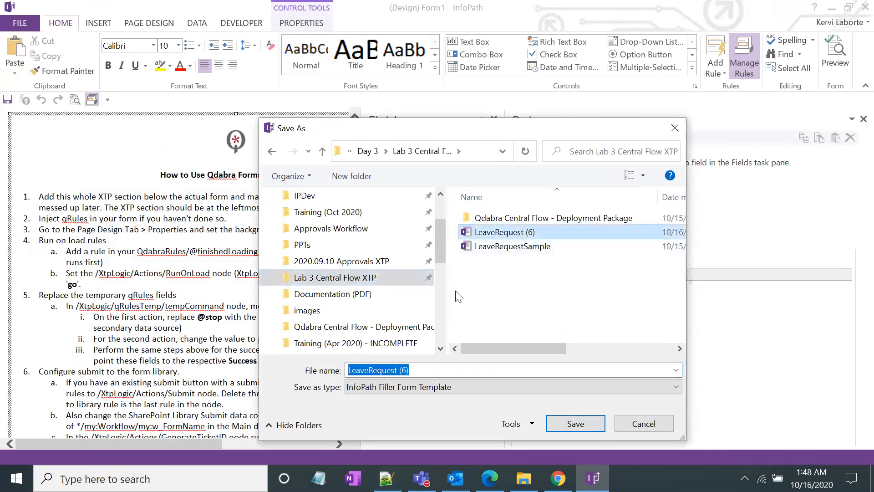
key(Return)
click(420, 268)
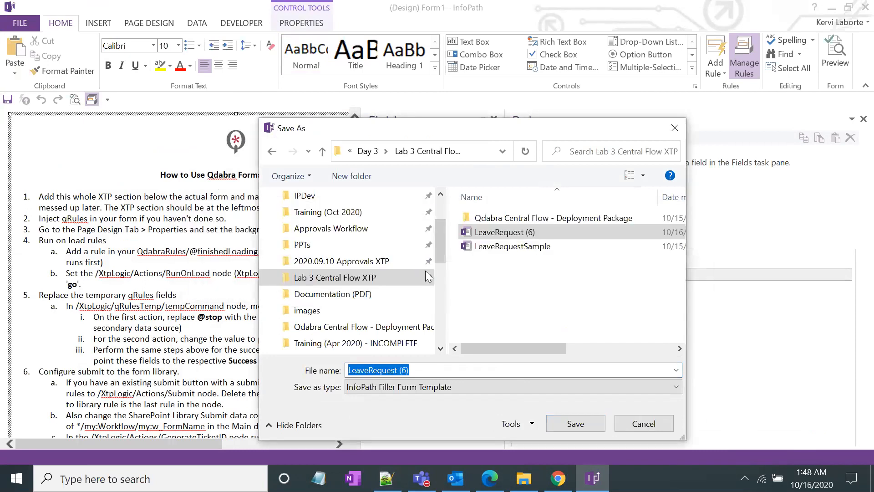
key(alt+Tab)
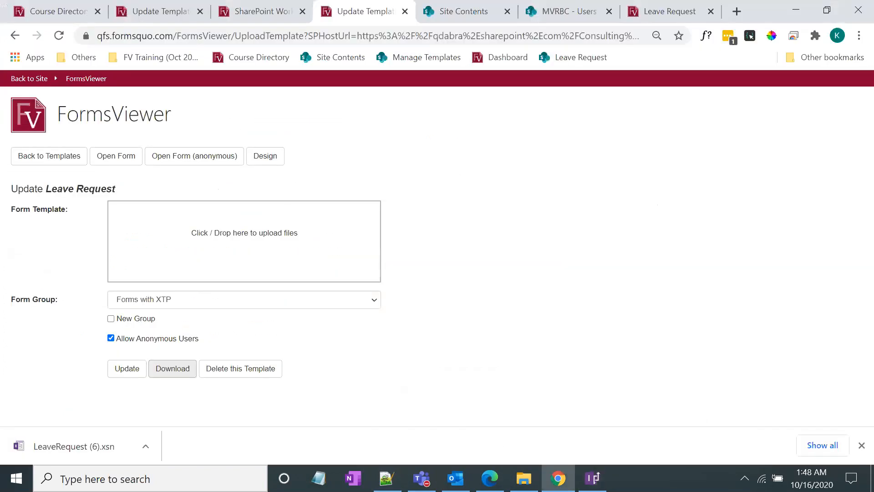
key(alt+Tab)
- Upload LeaveRequest (6) onto the template upload area and update the Leave Request template
click(405, 294)
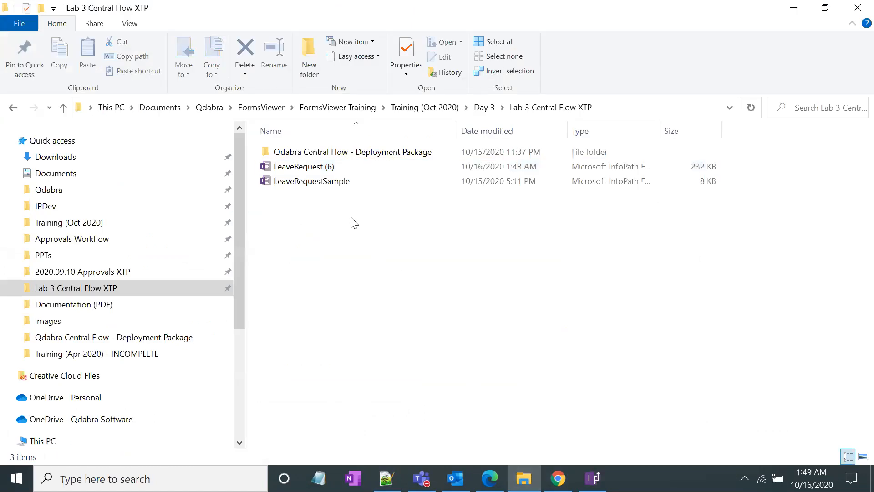
click(333, 182)
drag(331, 168, 256, 269)
key(alt+Tab)
click(132, 403)
click(861, 445)
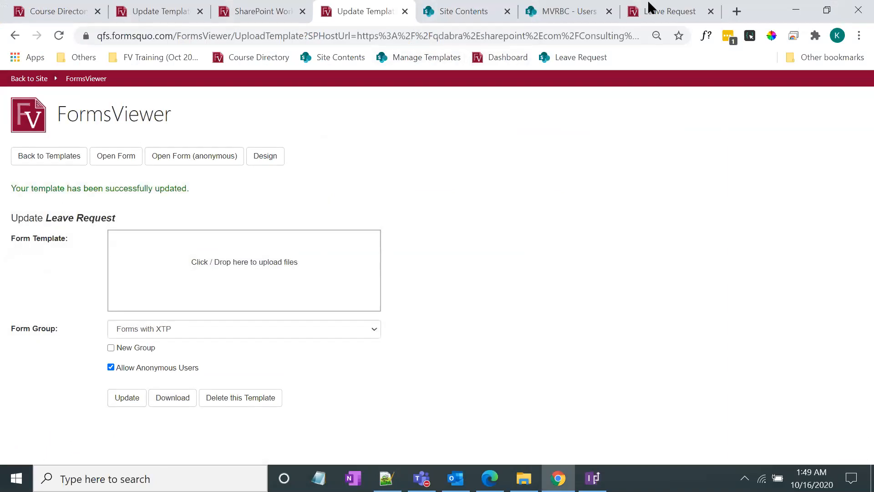
- Reload the Leave Request form and refresh the MVRBC Users list
click(656, 10)
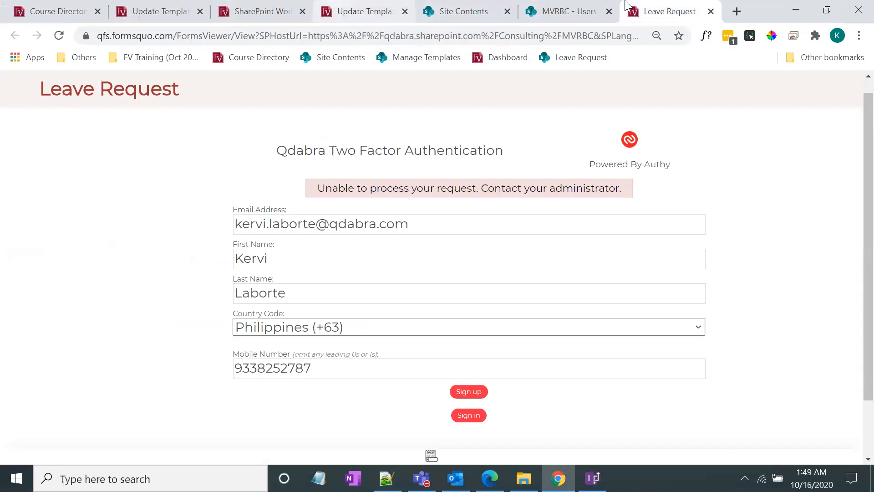
click(56, 36)
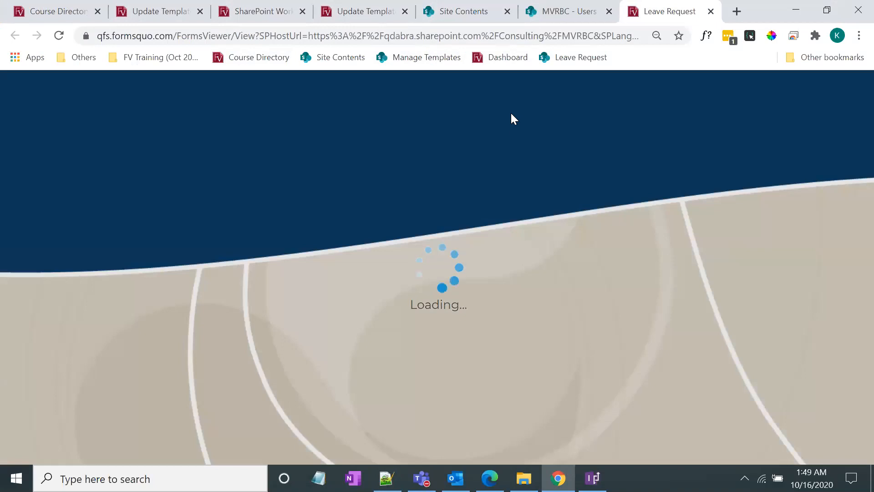
click(562, 7)
click(58, 36)
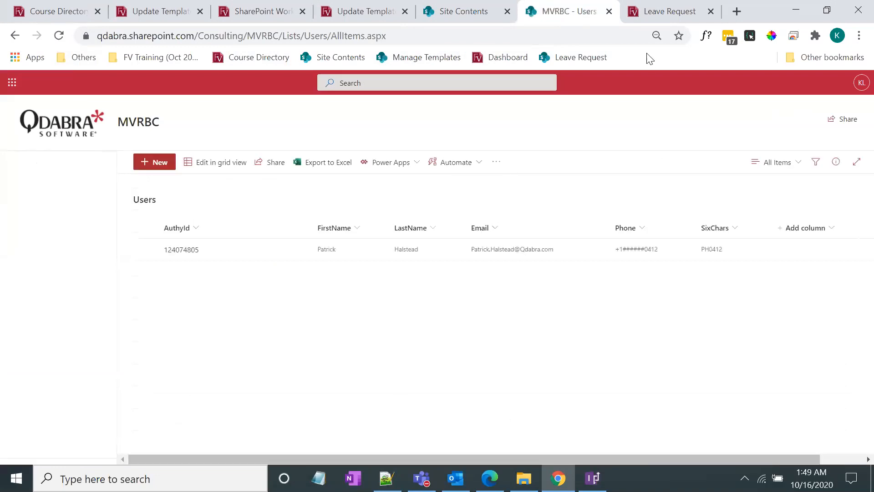
- Start the Authy two-factor sign-up and enter the user's e-mail address, first name and last name
click(669, 11)
click(472, 296)
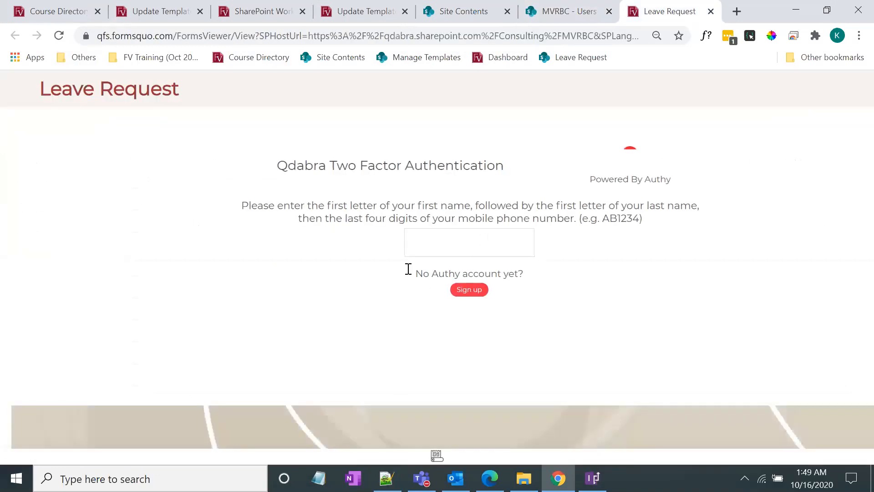
click(372, 231)
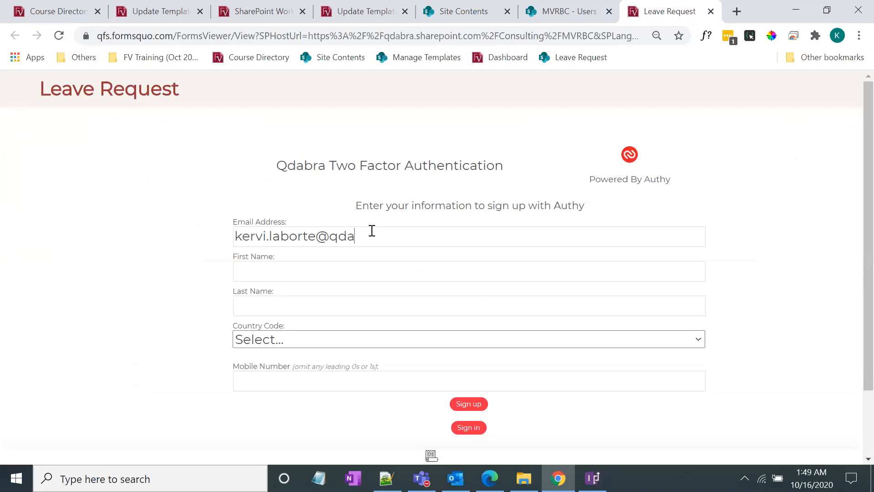
key(Tab)
key(Tab)
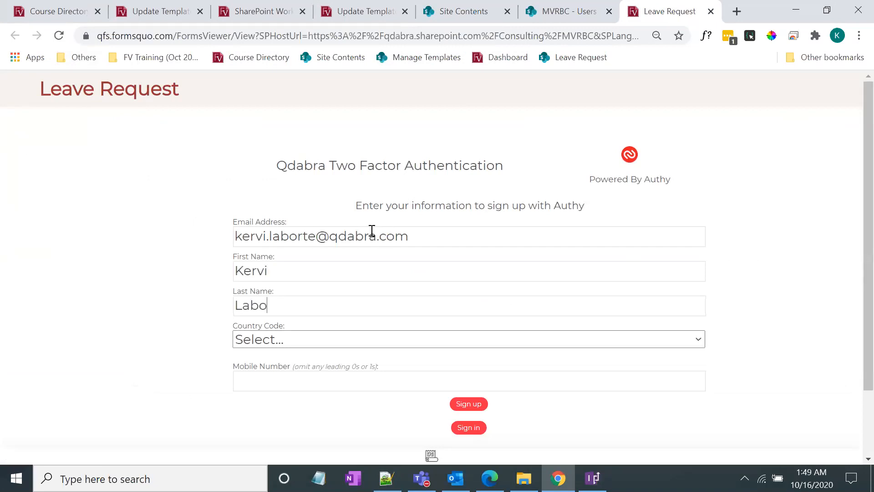
- Choose Philippines (+63) as country code, enter the user's mobile number, and submit the sign-up
key(Tab)
key(alt+Down)
key(Down)
key(Down)
key(Down)
key(Tab)
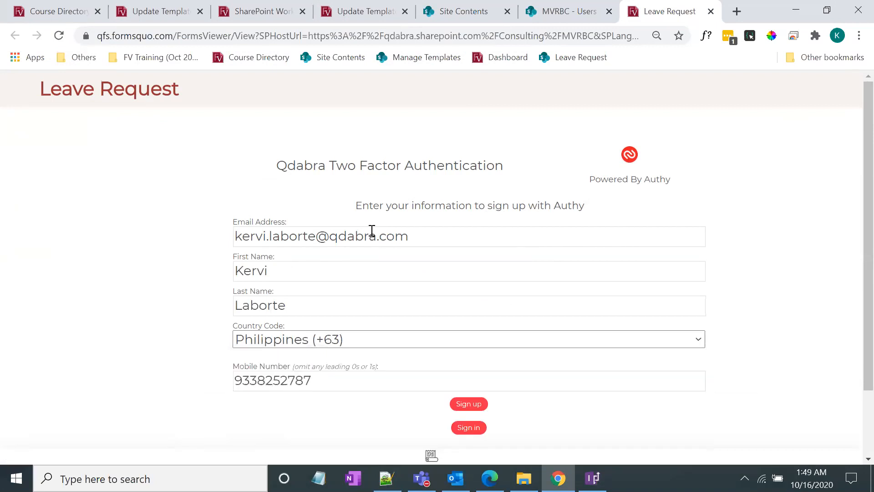
click(473, 404)
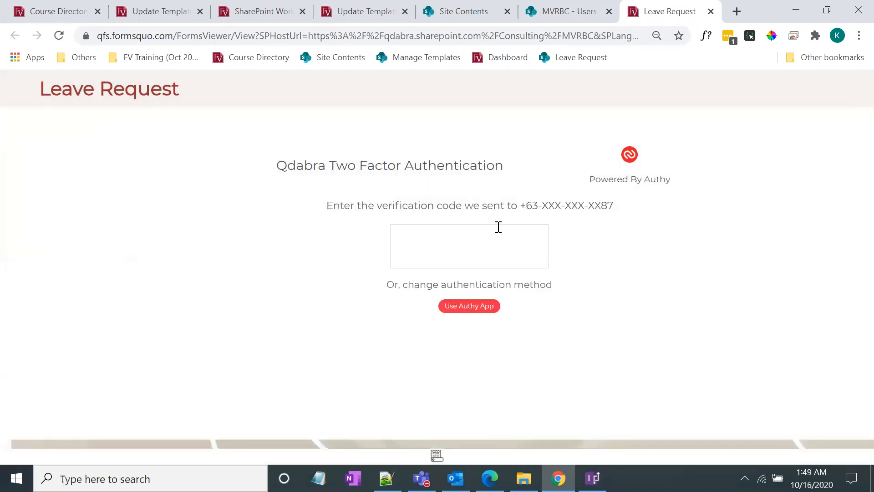
- Enter the SMS verification code and close the form's status side panel
click(497, 233)
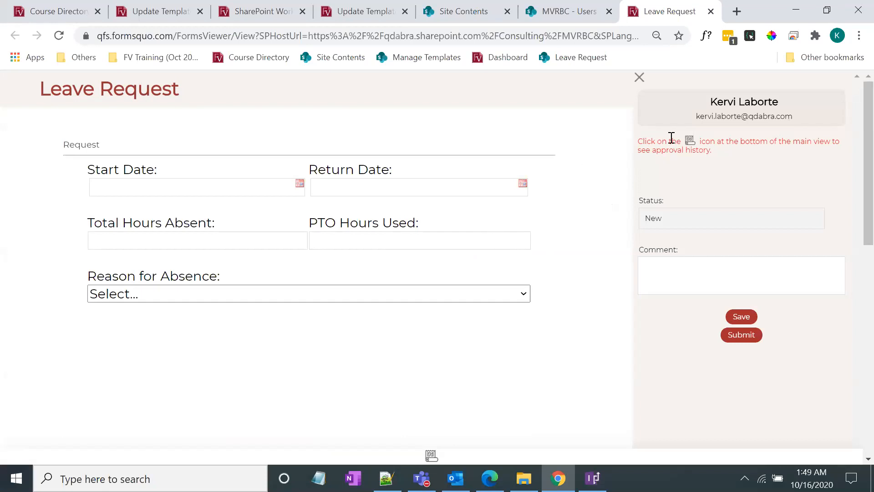
click(639, 78)
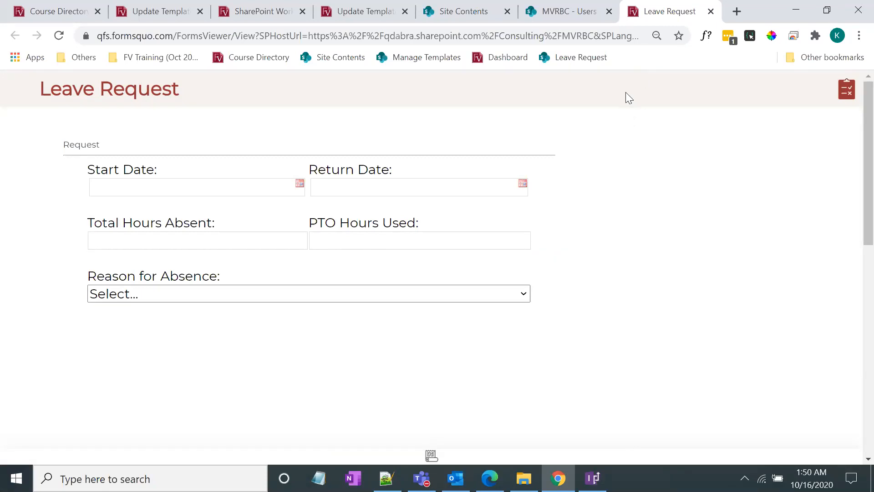
- Close the Leave Request's status panel and tab, then show the dashboard's five Admins
click(563, 7)
click(669, 6)
click(846, 93)
click(637, 78)
click(711, 11)
click(436, 6)
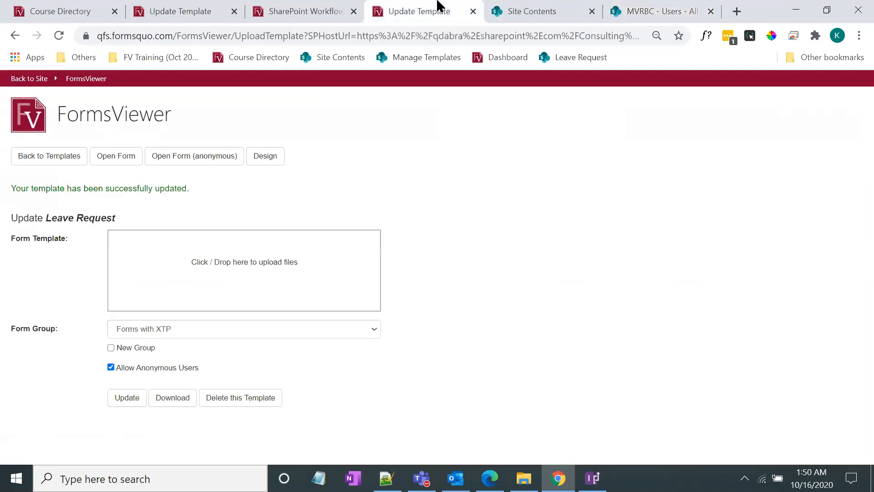
click(324, 6)
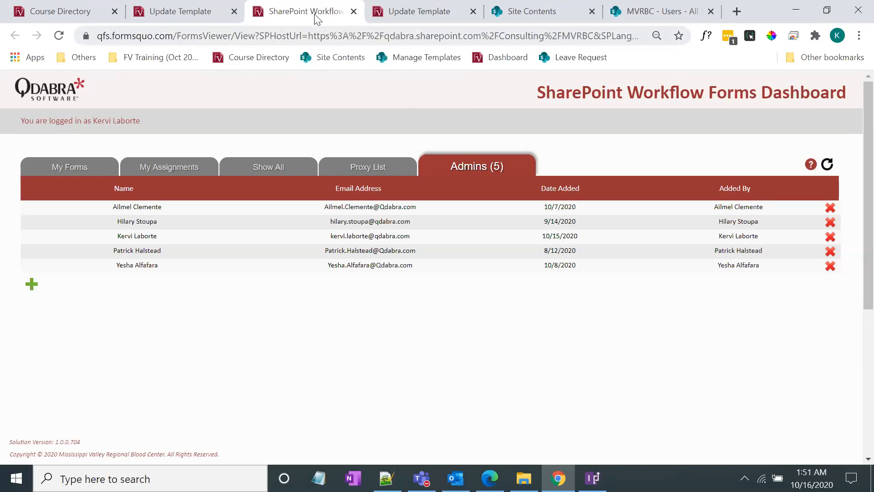
- Reload the dashboard, move its tab last, close three extra SharePoint tabs, and open the empty Proxy List
click(60, 38)
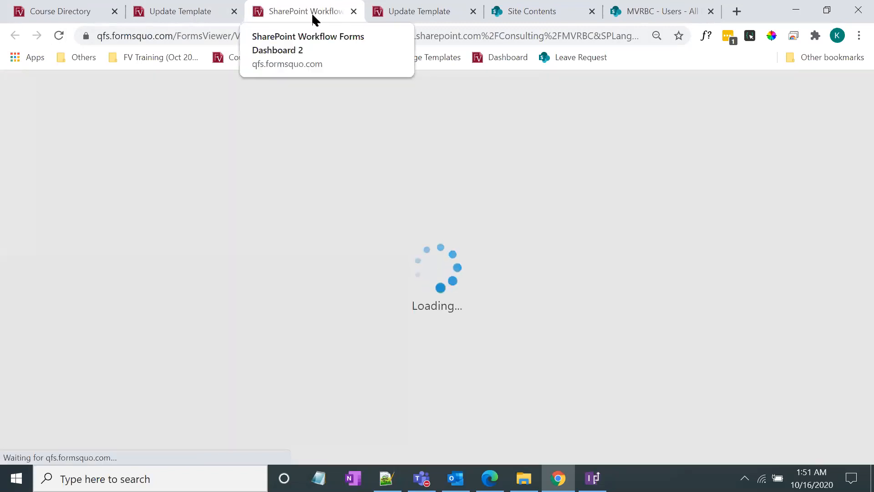
drag(306, 17, 634, 10)
click(593, 11)
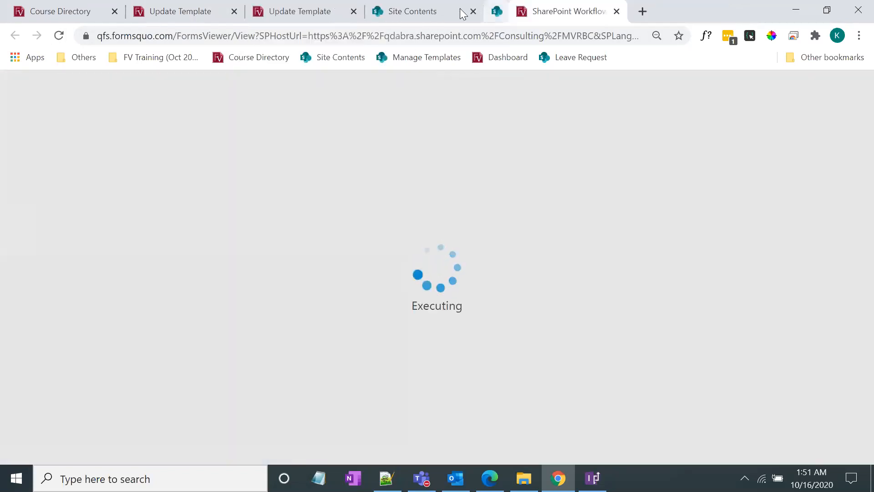
click(462, 11)
click(473, 11)
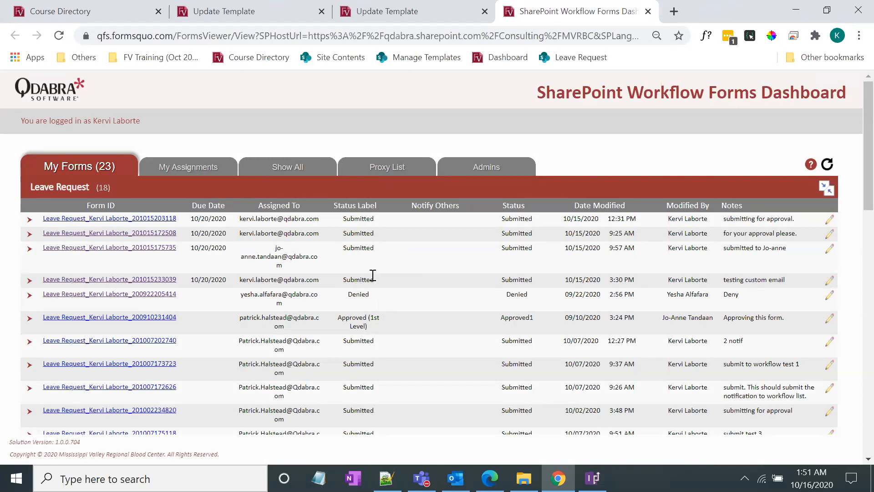
click(398, 169)
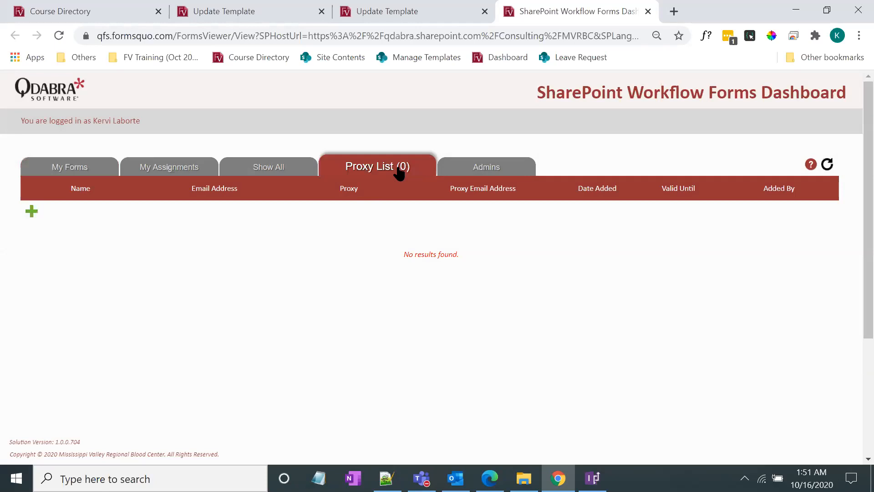
- Start a new proxy entry and pick the colleague as User through a surname search
click(36, 211)
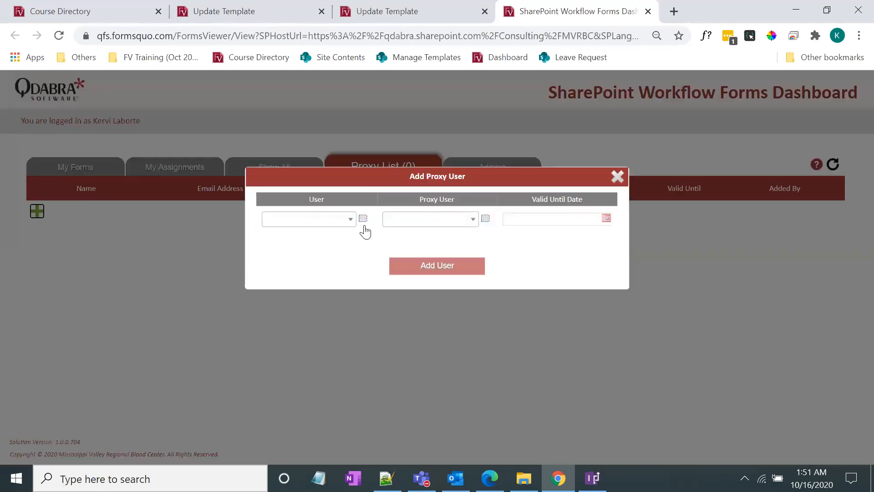
click(361, 217)
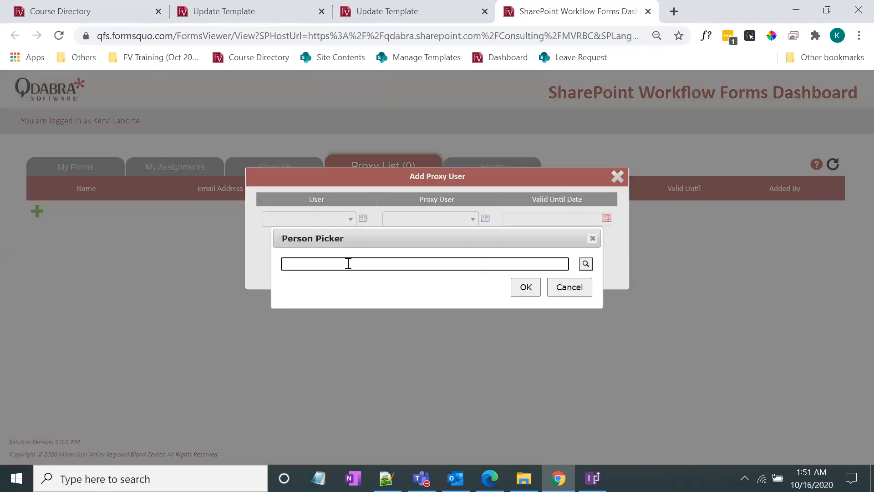
text(tandaan)
click(526, 291)
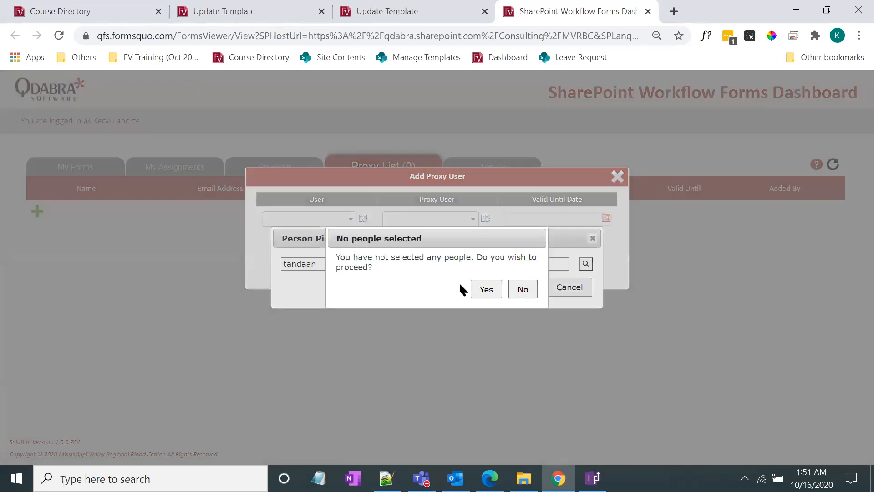
click(522, 289)
click(585, 263)
click(467, 306)
click(464, 335)
click(522, 324)
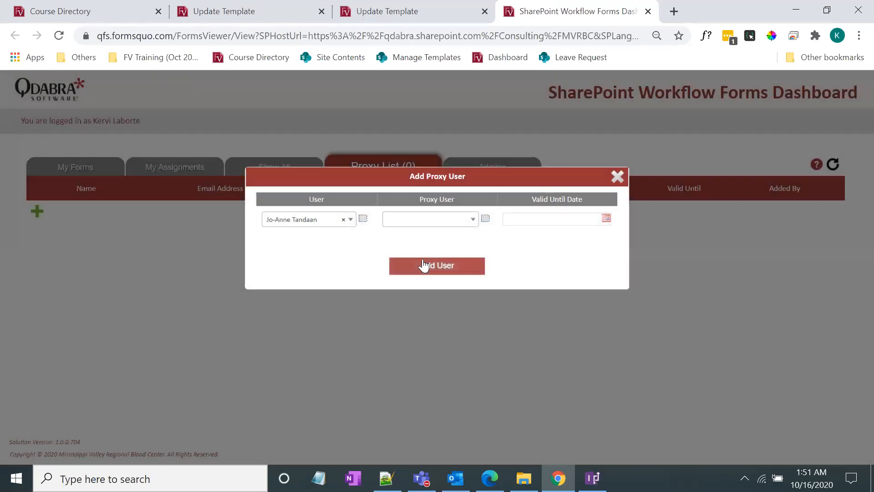
- Set the signed-in user as Proxy User, valid until 10/19/2020, and add the entry
click(485, 219)
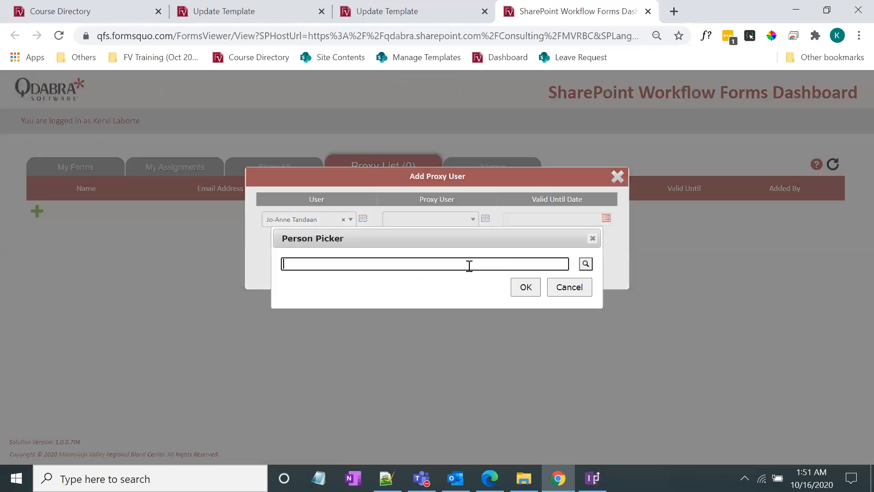
text(laborte)
click(524, 323)
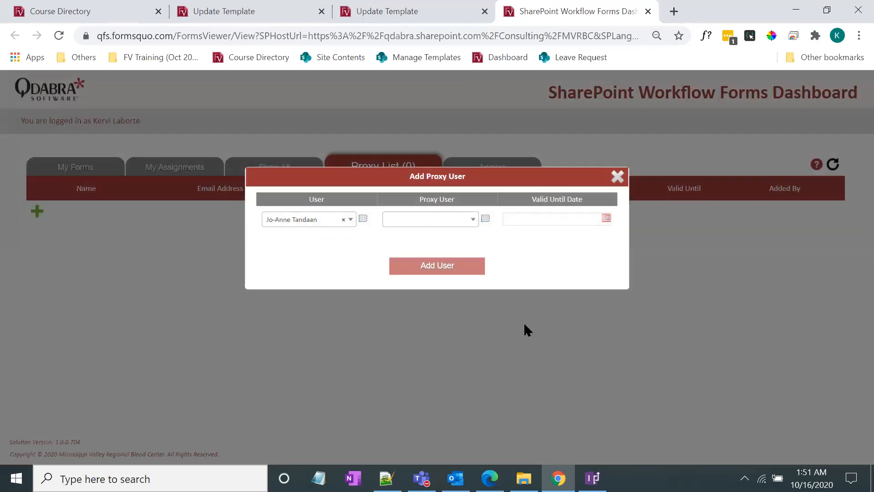
click(606, 219)
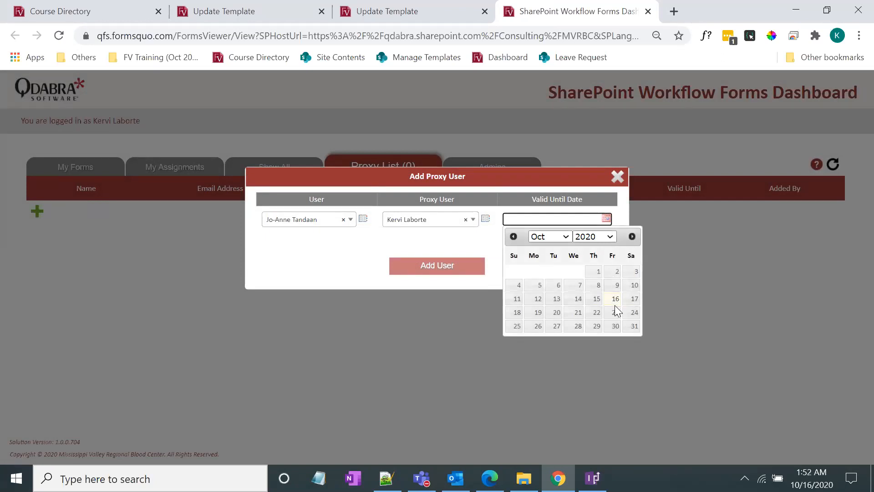
click(535, 314)
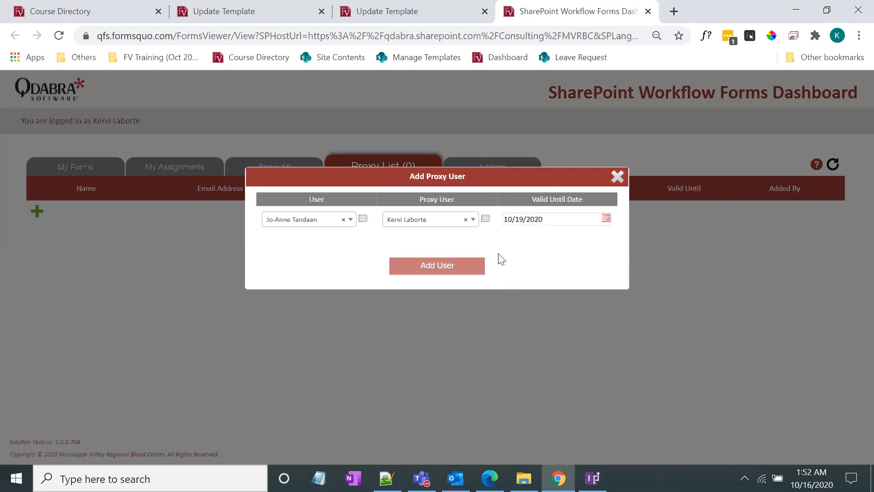
click(449, 268)
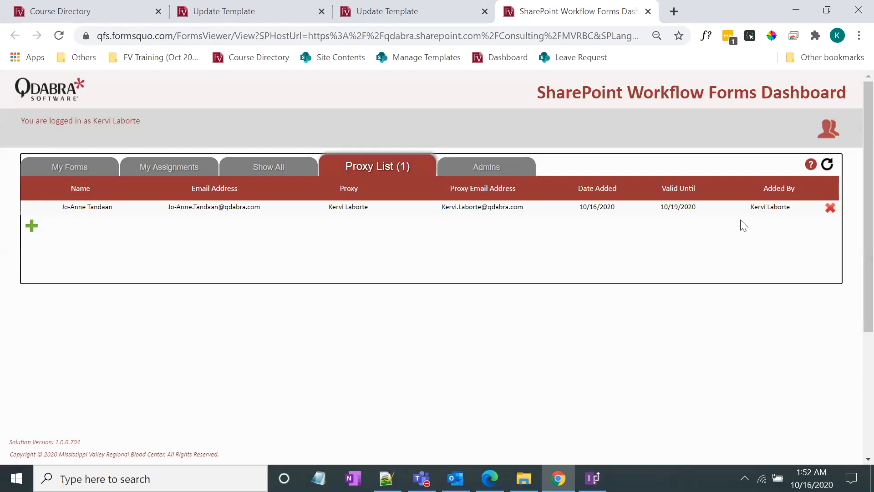
- Act as the colleague, list their two assigned Leave Request forms, and open the first one
click(829, 129)
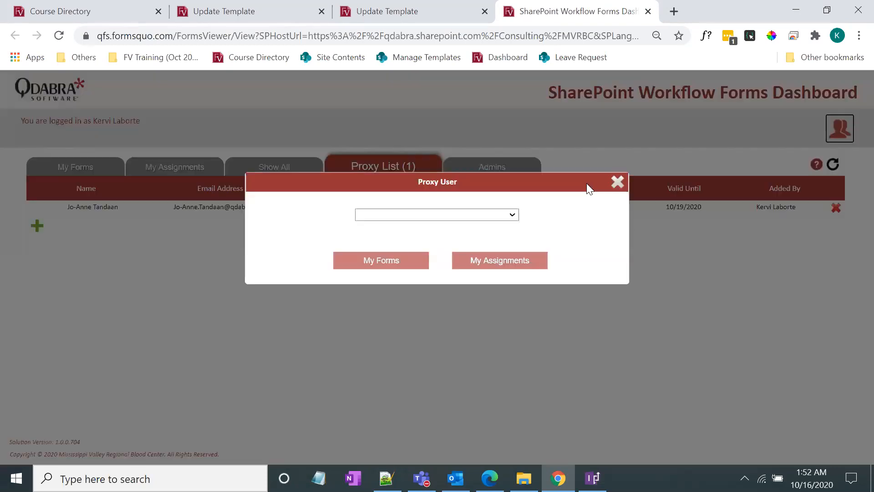
click(511, 215)
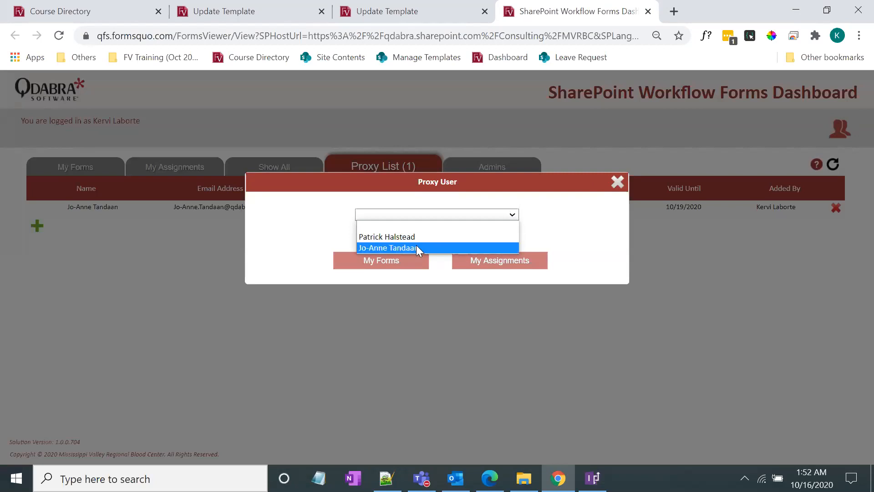
click(414, 250)
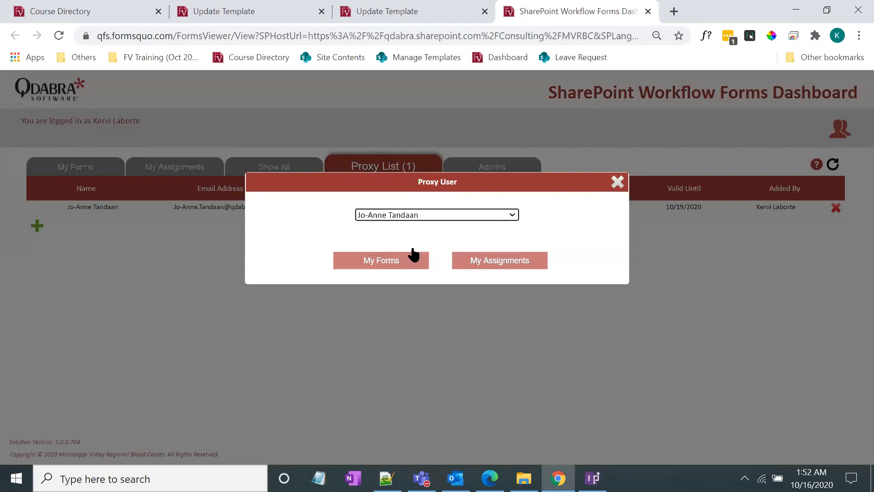
click(389, 262)
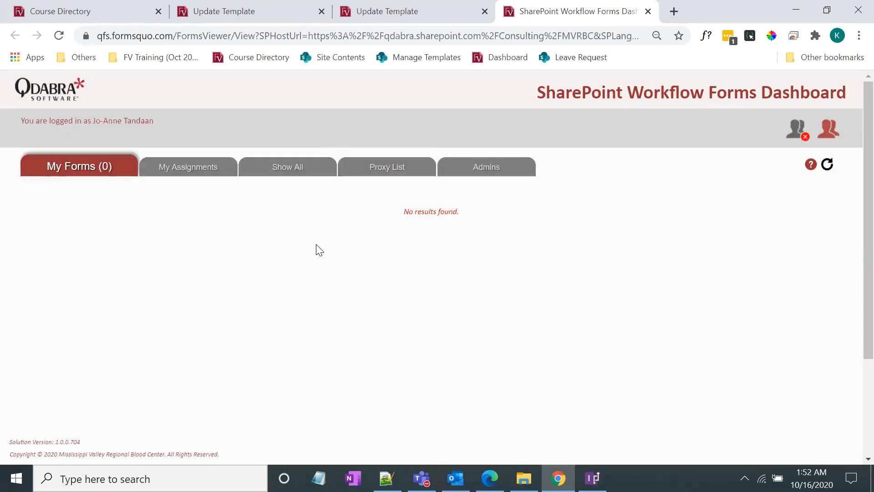
click(179, 174)
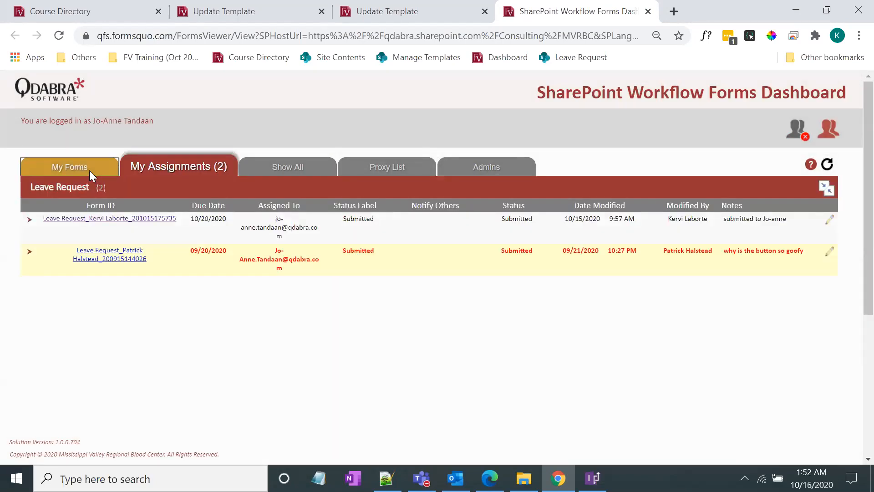
click(89, 170)
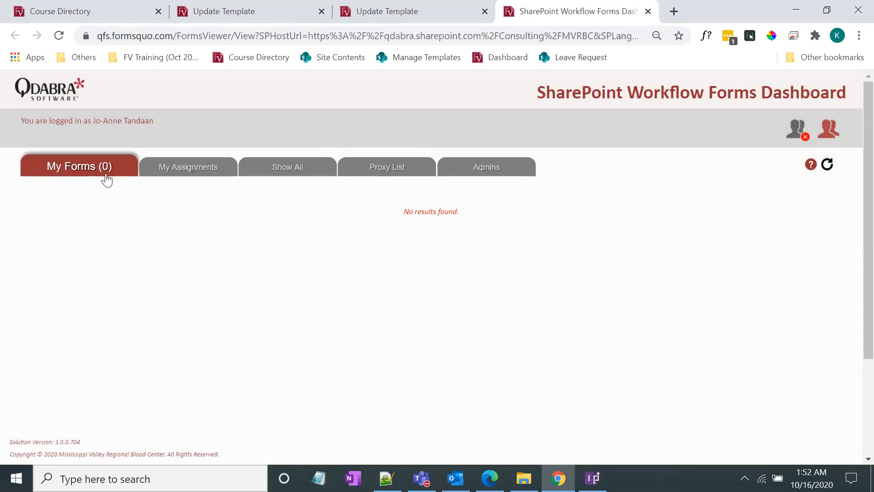
click(220, 168)
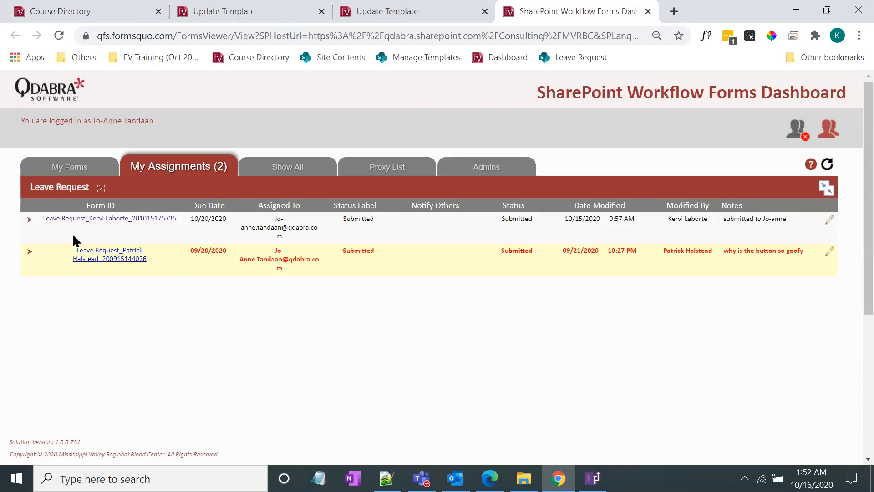
click(99, 219)
click(536, 10)
click(634, 6)
- Bring up the loaded Leave Request in proxy mode and close its Submitted status panel
click(523, 6)
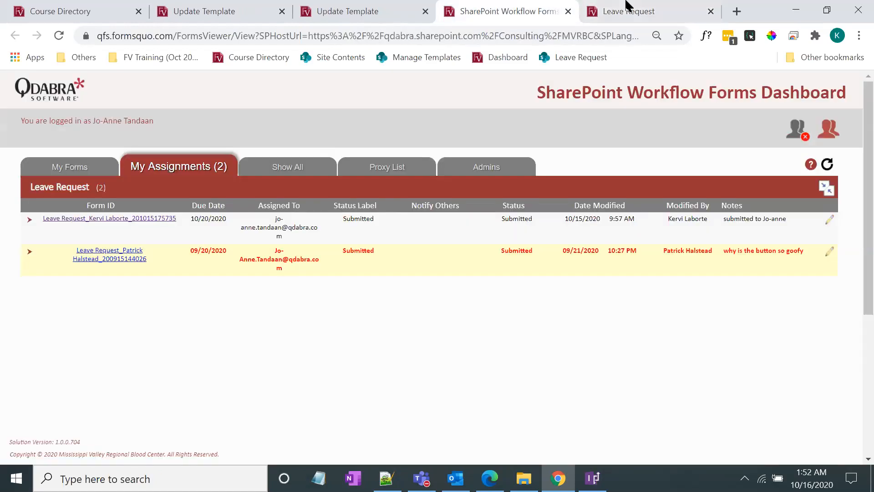
click(626, 7)
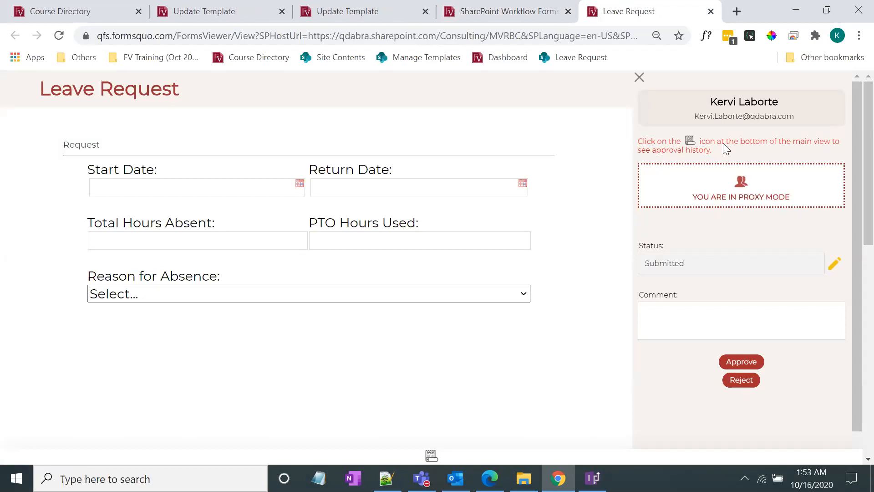
click(640, 80)
click(822, 90)
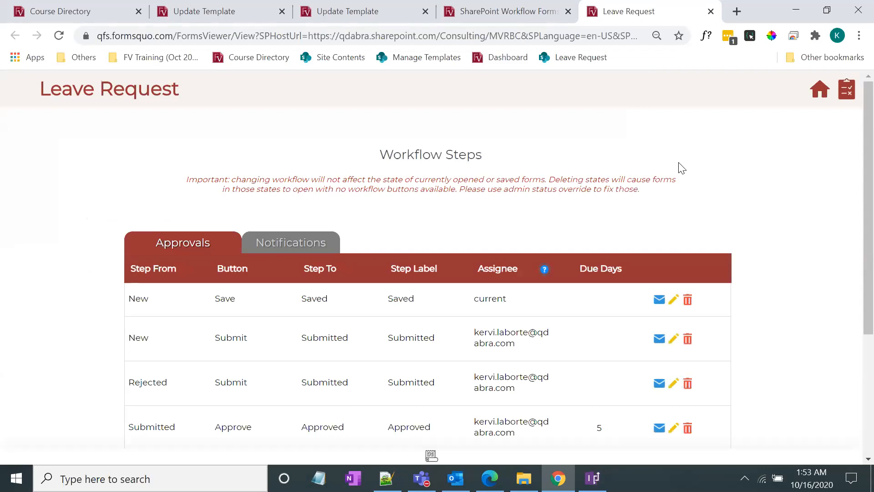
scroll(603, 220, down, 1)
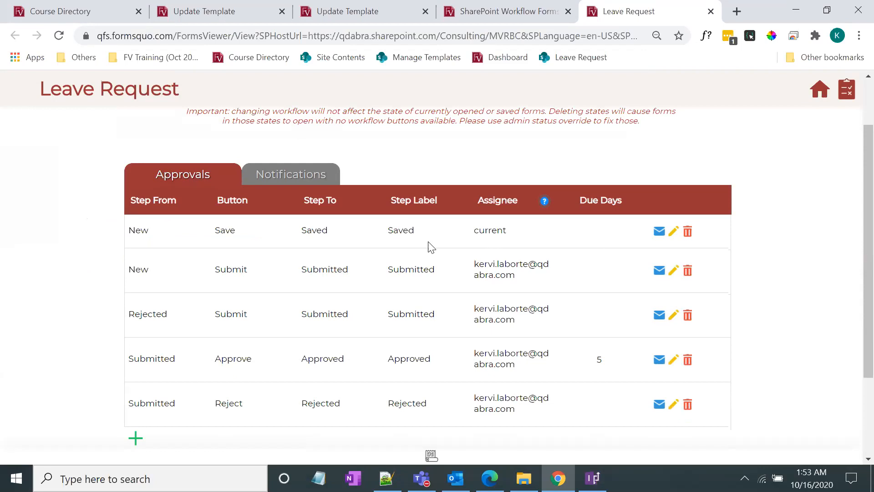
click(658, 234)
scroll(523, 202, down, 1)
scroll(525, 203, up, 2)
click(591, 94)
- Open the New-to-Submitted step's custom email and set subject 'Assigning to you' and greeting 'Hi'
click(658, 271)
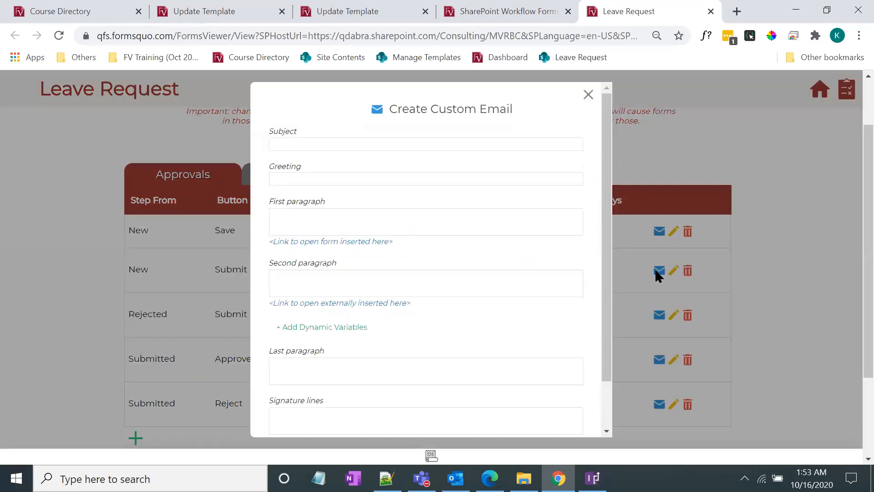
click(588, 94)
drag(605, 152, 584, 140)
click(410, 143)
text(Assigning to you)
click(348, 178)
text(Hi)
- Write the first paragraph 'A new leave request has been submitted.' and leave the second paragraph empty
click(326, 218)
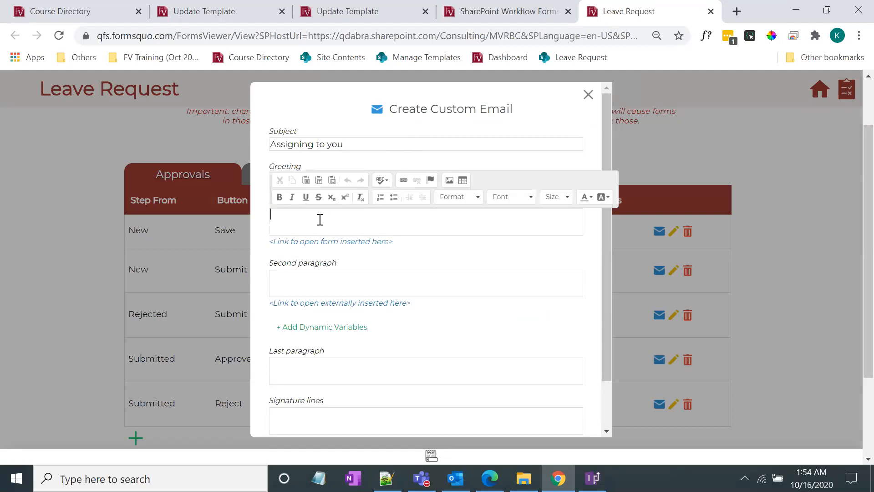
click(472, 279)
click(432, 221)
text(A new leave request has been submitted.)
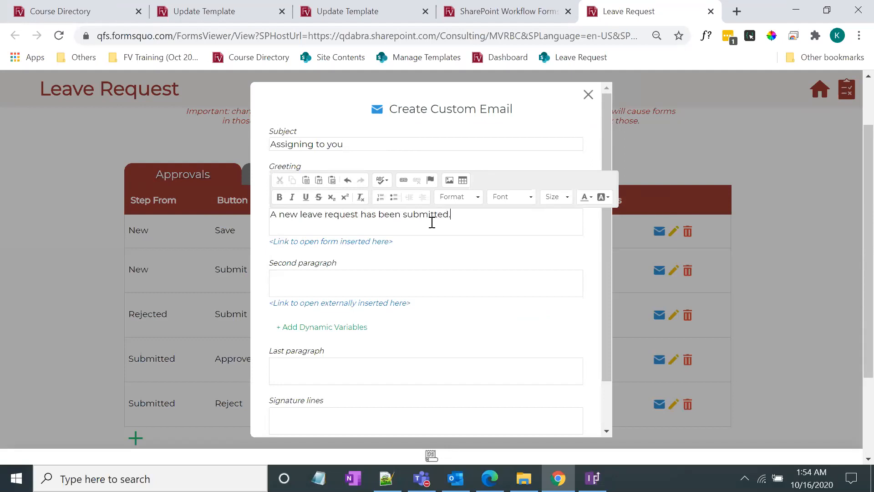
click(430, 287)
click(418, 218)
drag(400, 241, 338, 241)
click(359, 243)
drag(394, 241, 298, 242)
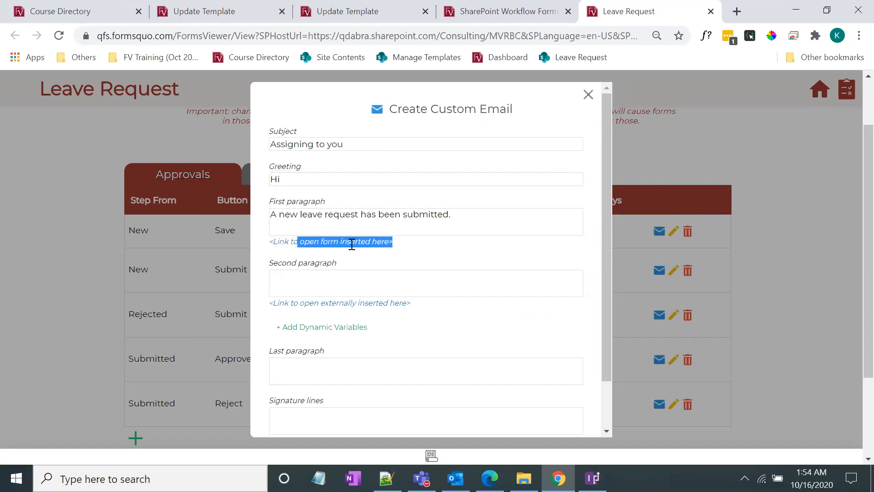
click(301, 246)
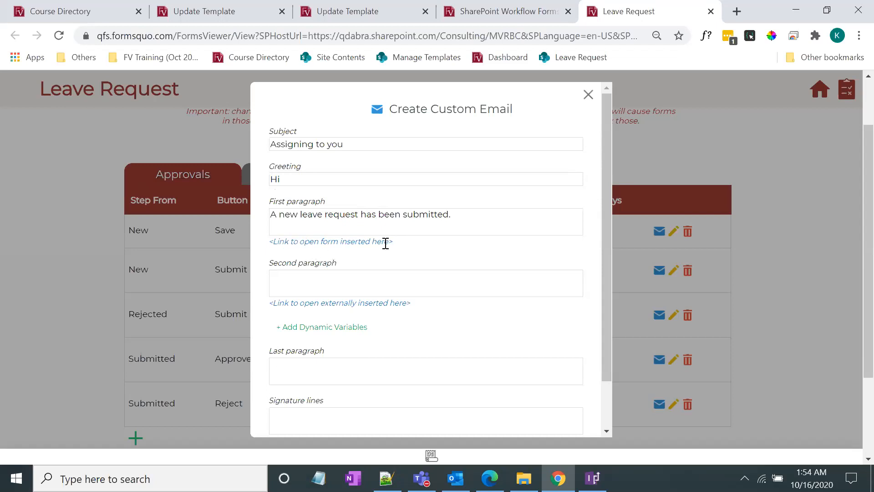
click(344, 274)
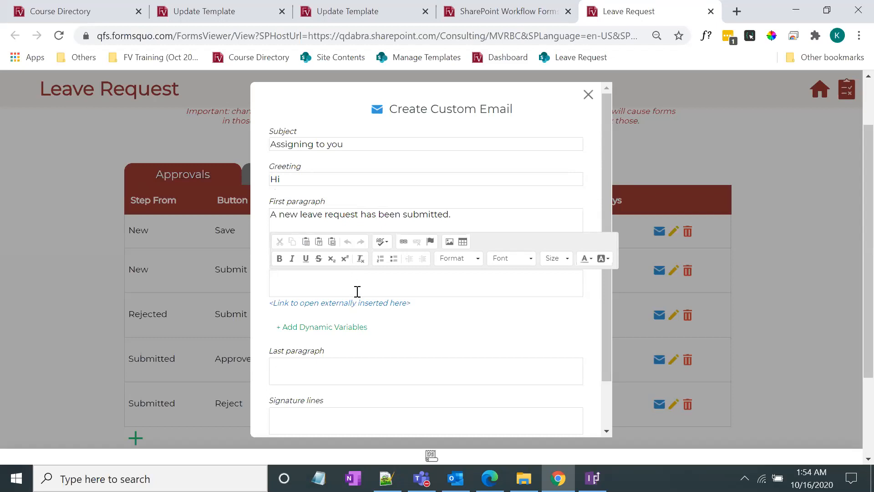
click(386, 326)
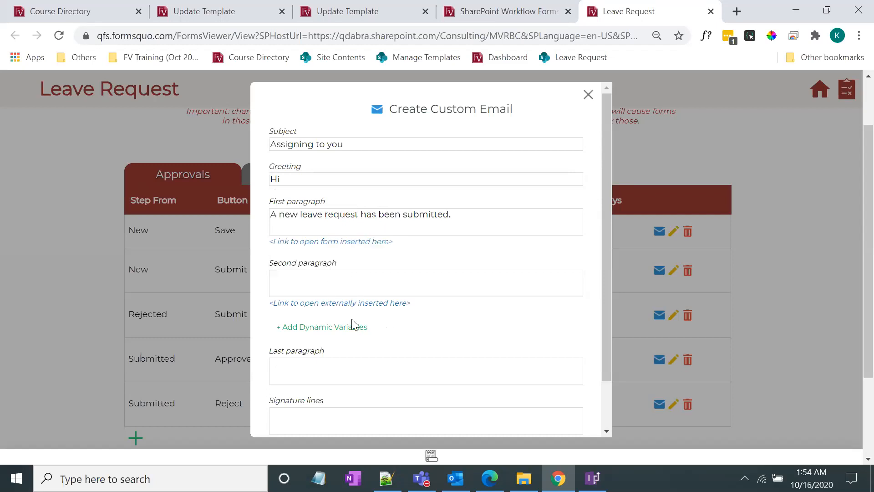
- Add an empty dynamic-field row and bring up InfoPath Designer to look up field XPaths
scroll(523, 259, down, 2)
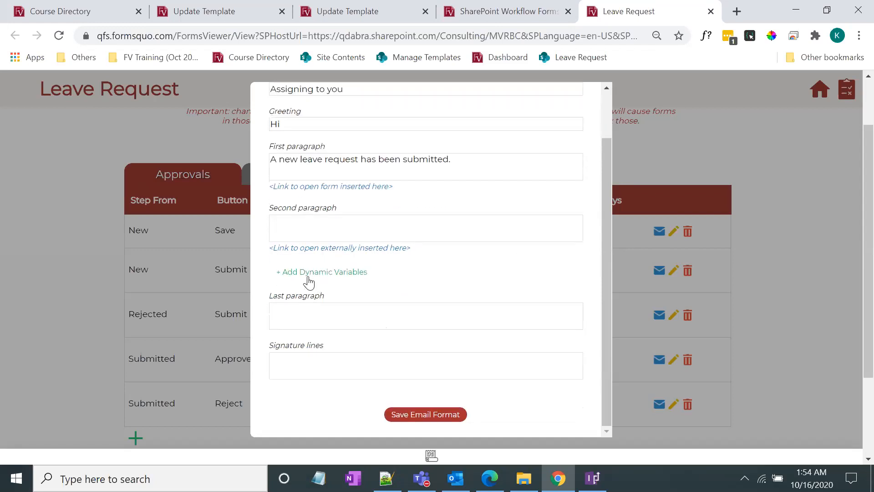
click(348, 276)
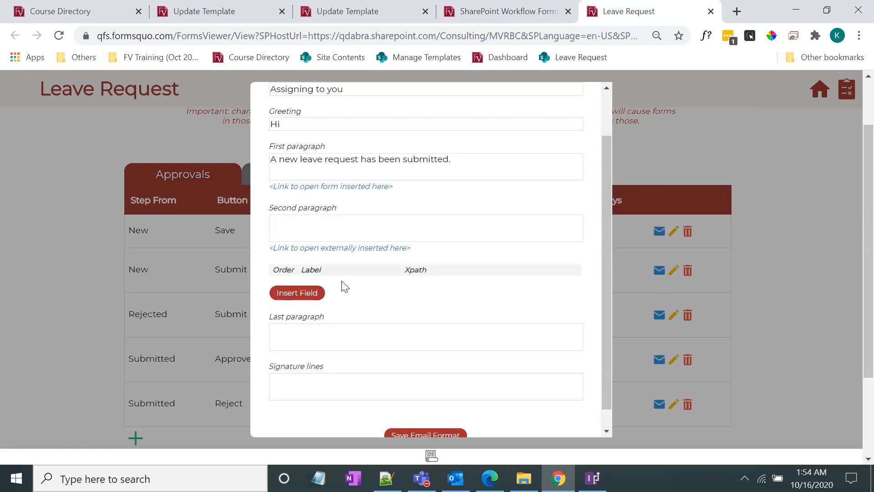
click(311, 294)
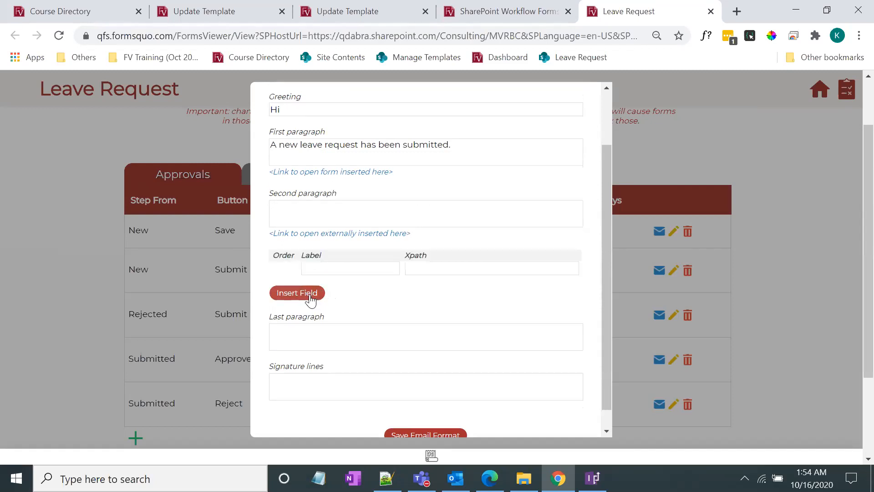
click(335, 269)
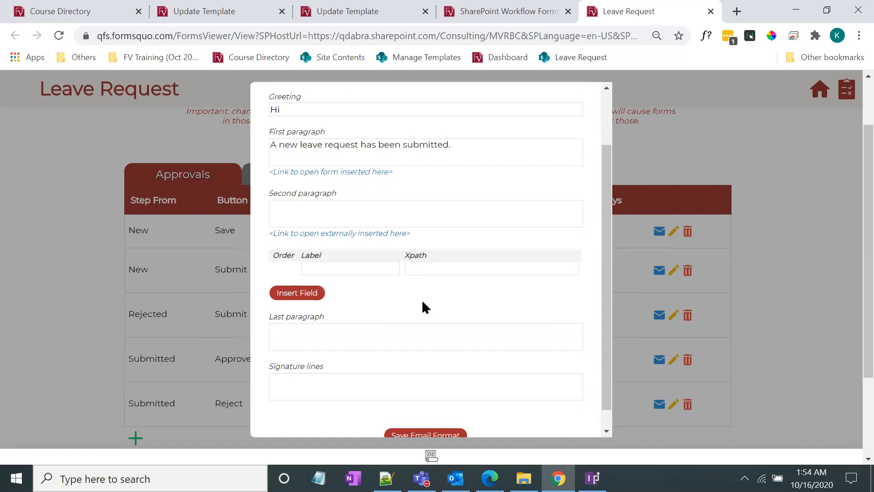
click(592, 478)
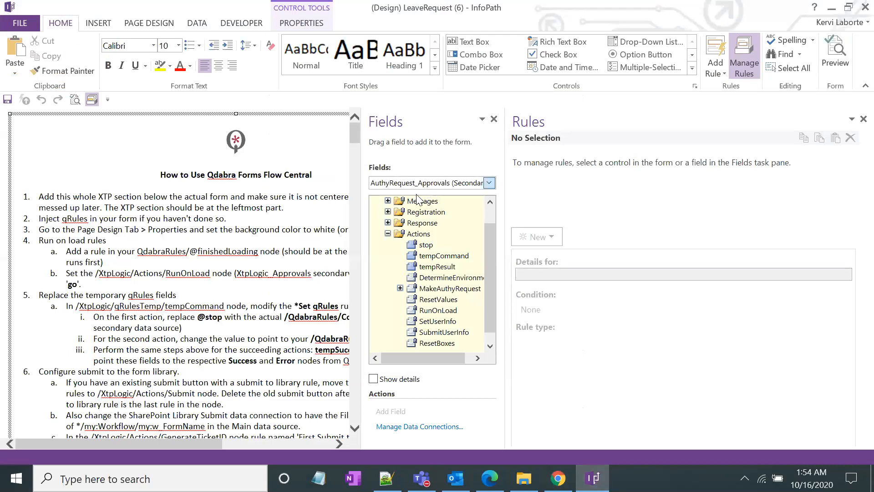
- Fill the first dynamic row with the StartDate XPath copied from InfoPath, labelled Start Date
click(415, 183)
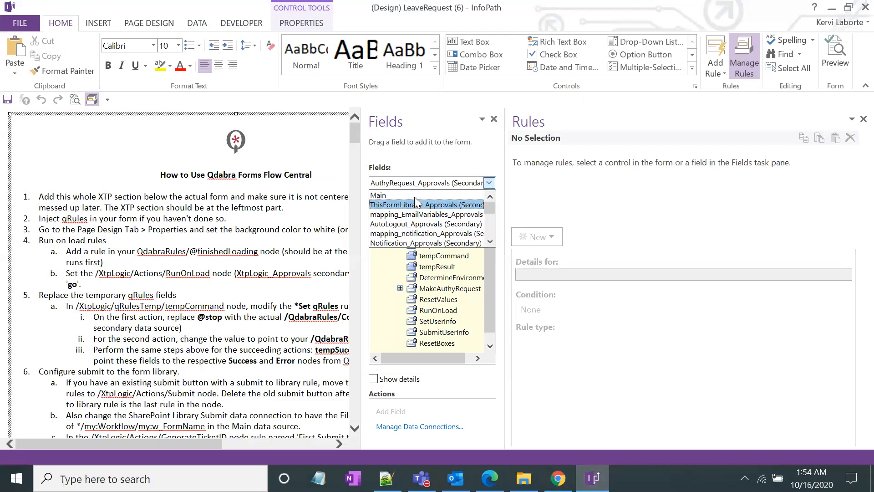
click(401, 193)
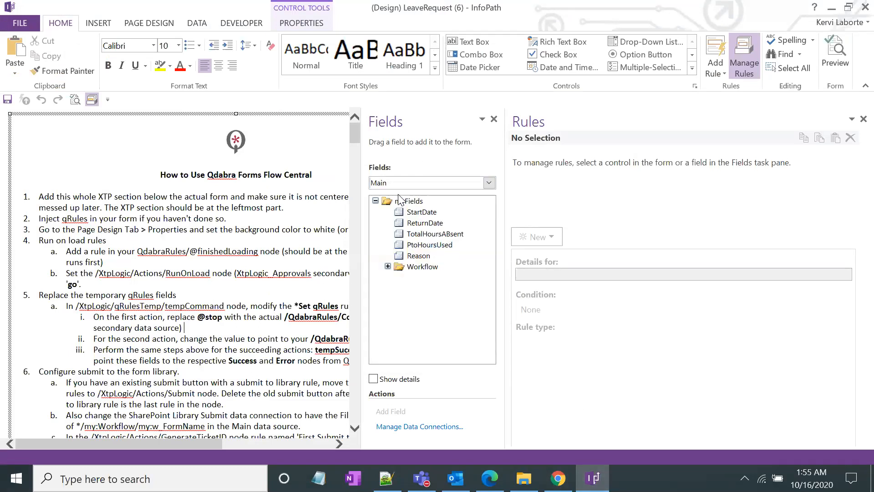
key(alt+Tab)
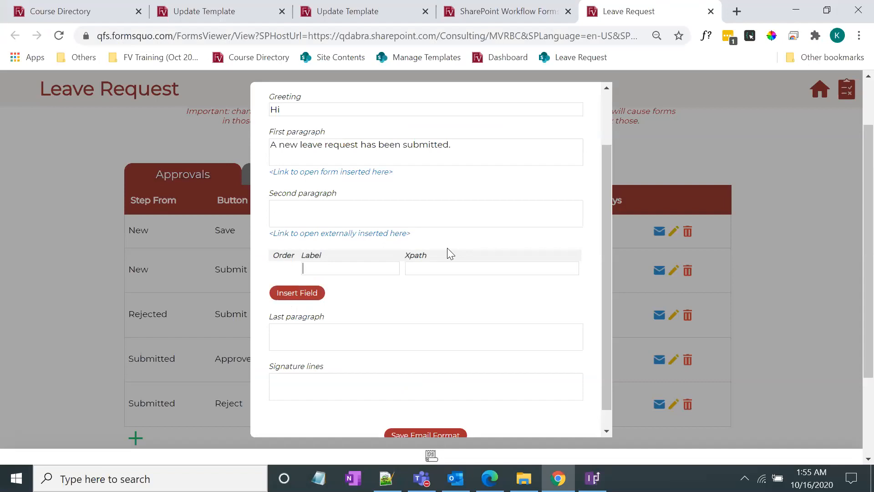
scroll(428, 269, up, 2)
scroll(413, 269, down, 2)
key(alt+Tab)
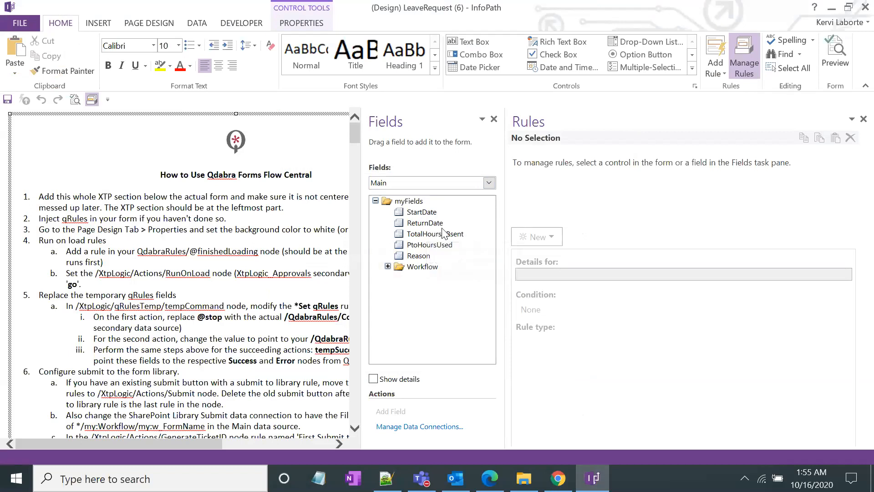
key(alt+Tab)
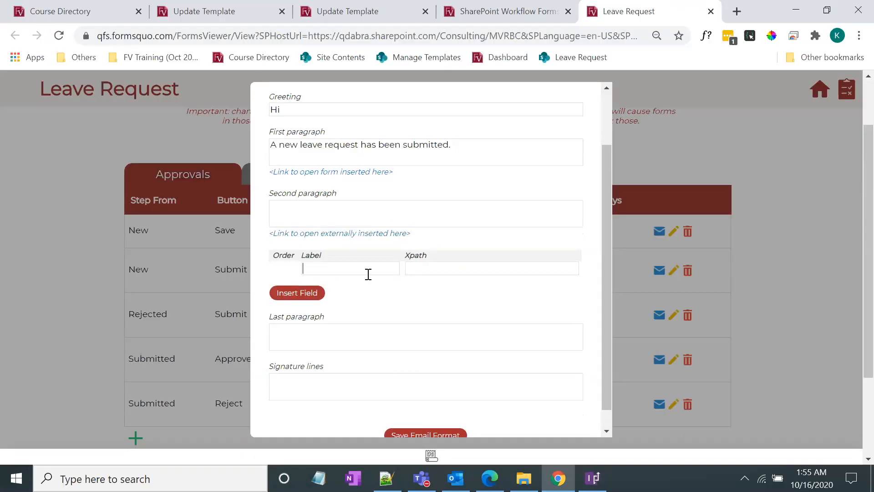
key(alt+Tab)
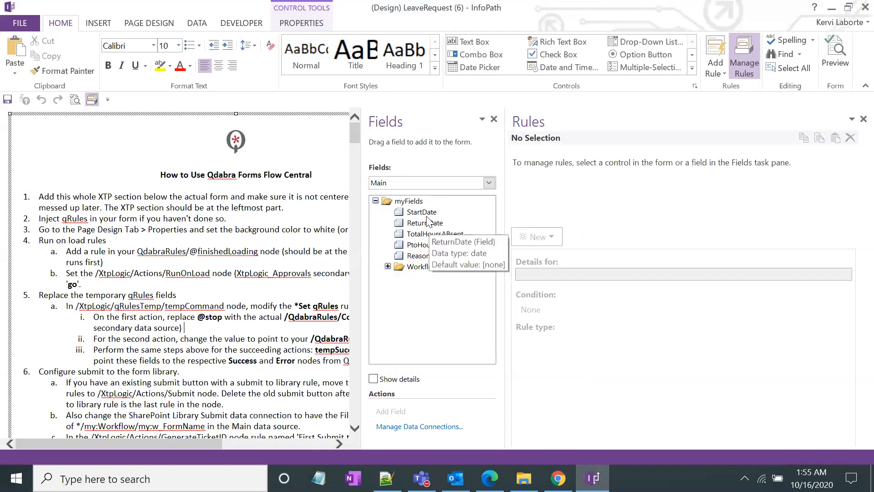
click(425, 213)
right_click(425, 218)
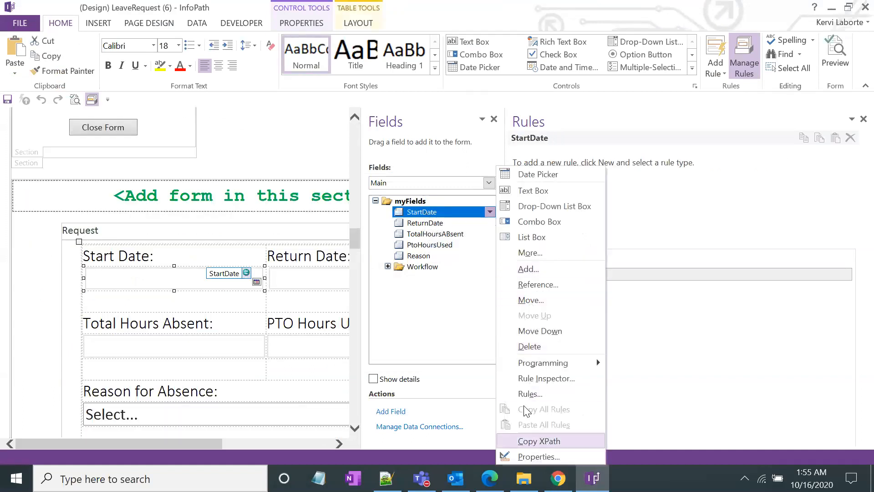
click(546, 442)
key(alt+Tab)
click(423, 269)
key(ctrl+v)
click(394, 268)
text(Start Da)
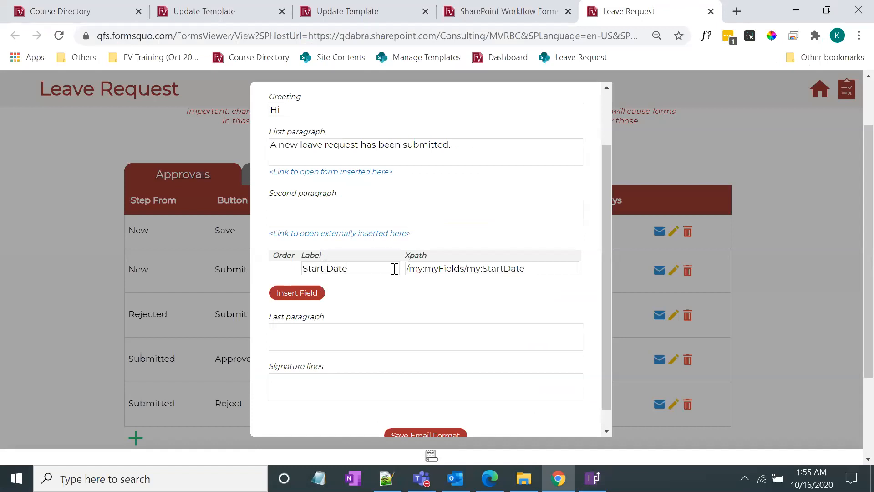
- Add a second dynamic row holding the ReturnDate field's XPath
click(303, 296)
click(340, 273)
key(alt+Tab)
key(alt+Tab)
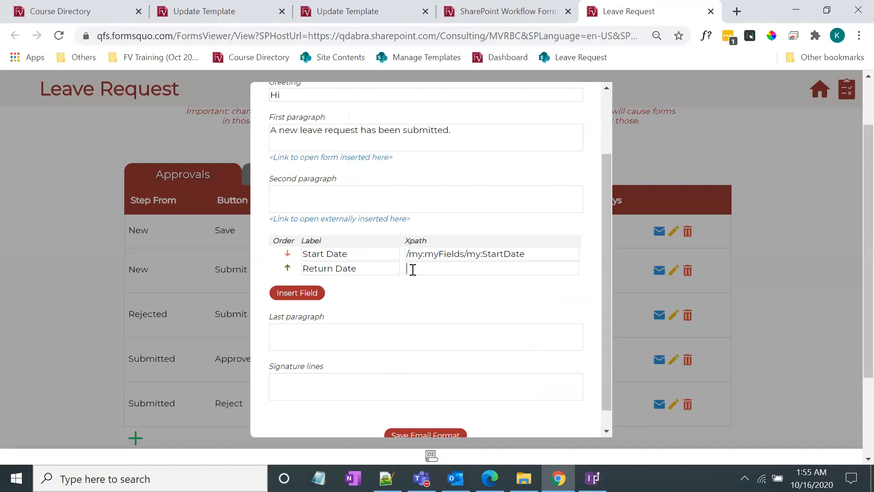
key(alt+Tab)
click(489, 222)
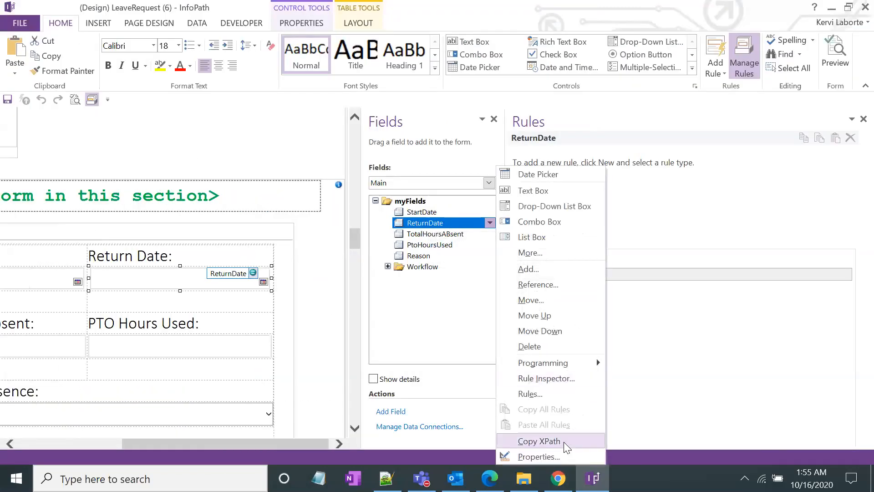
click(539, 440)
key(alt+Tab)
click(430, 268)
key(ctrl+v)
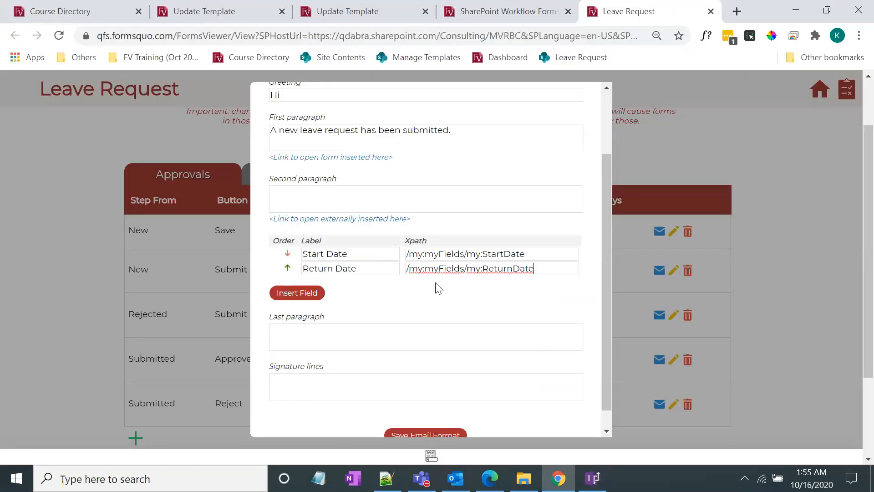
- Add a third row with the Reason XPath and keep the order Start Date, Return Date, Reason
click(291, 293)
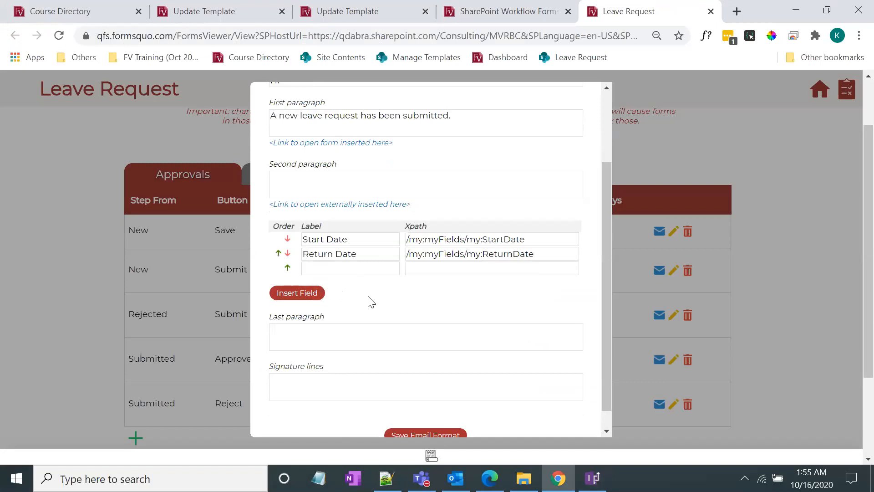
key(alt+Tab)
key(alt+Tab)
key(alt+Tab)
click(489, 256)
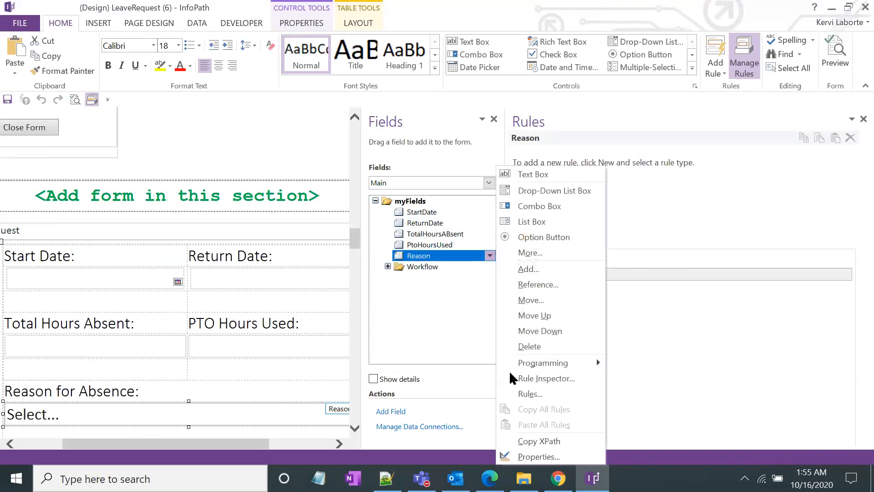
click(538, 441)
key(alt+Tab)
click(434, 265)
key(ctrl+v)
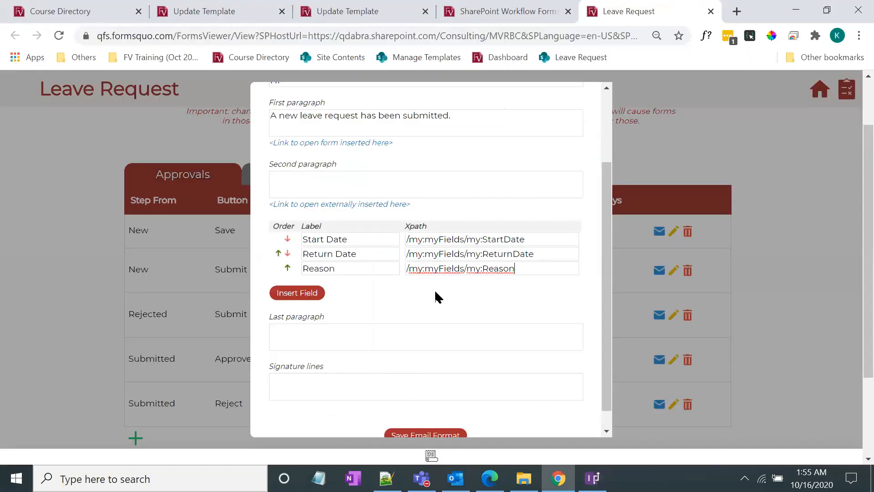
click(287, 268)
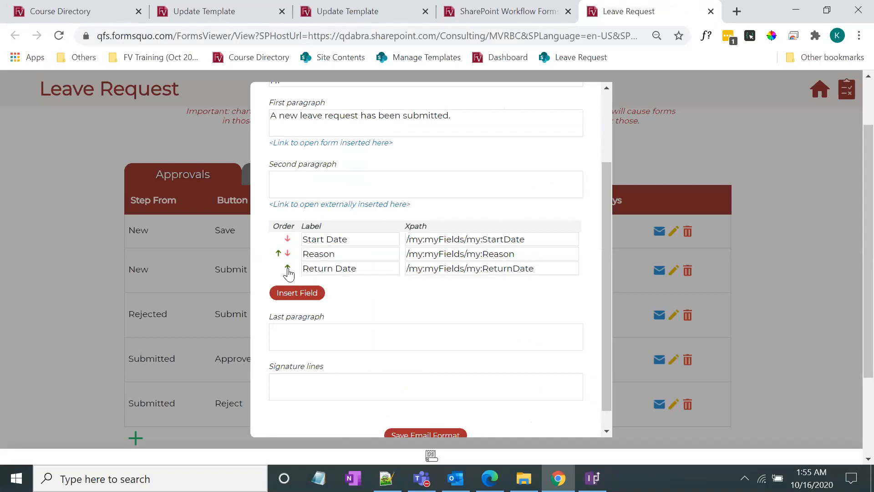
click(287, 268)
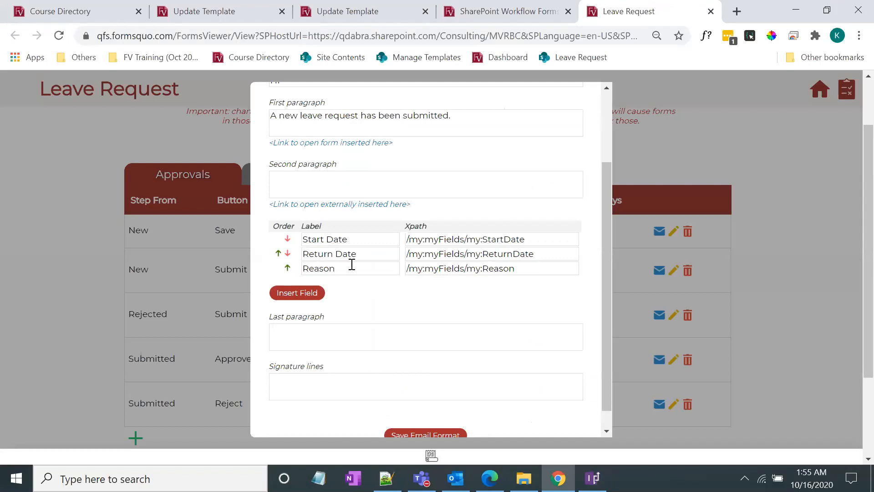
click(287, 268)
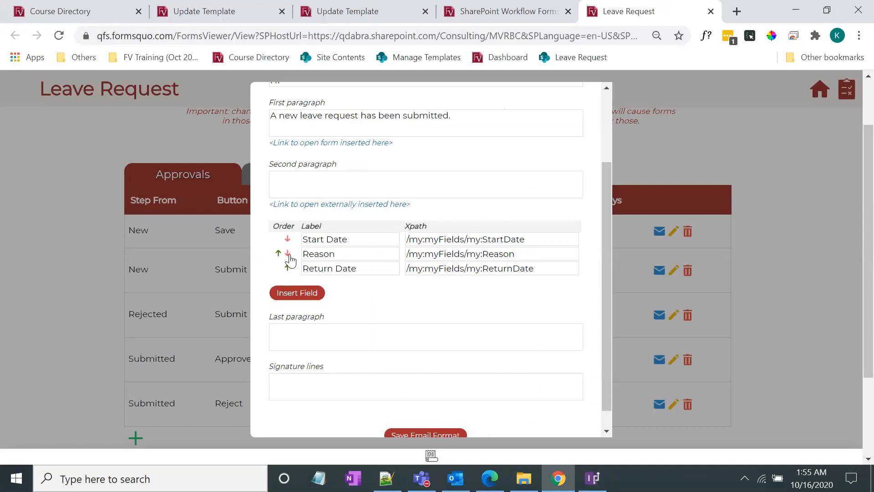
click(288, 254)
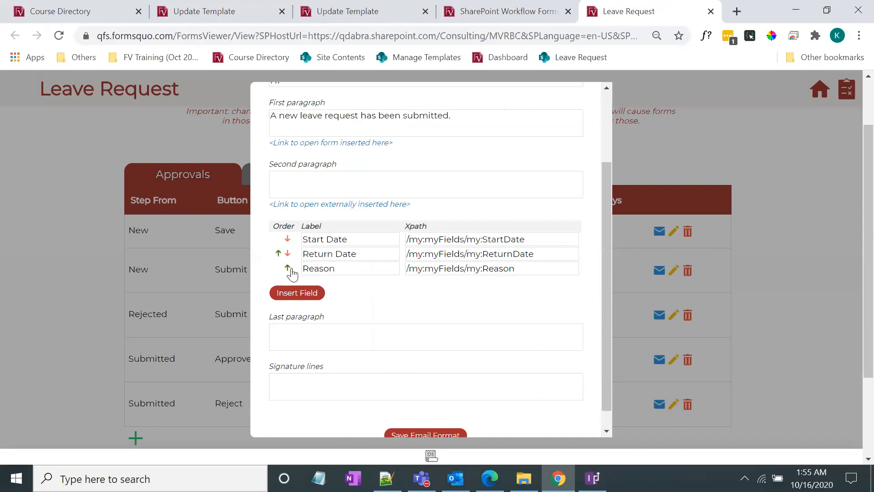
scroll(373, 300, down, 1)
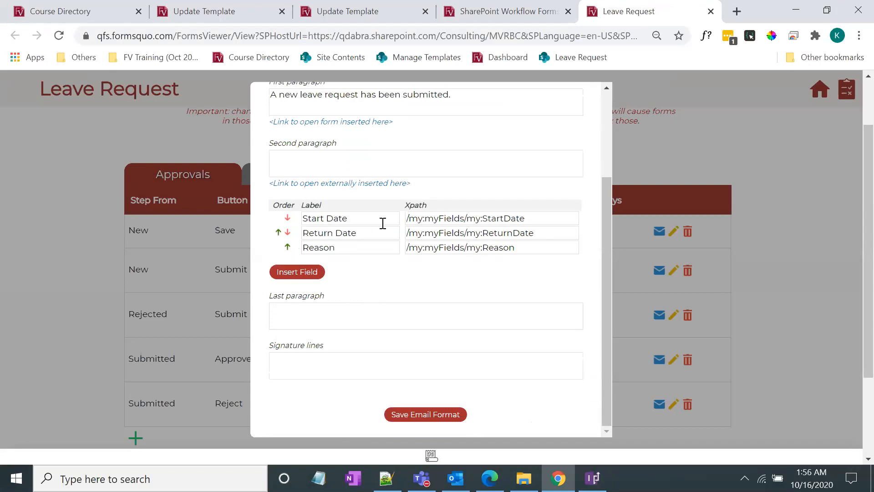
- Enter the signature lines 'Thanks,' and 'Admin' in the custom email
click(327, 365)
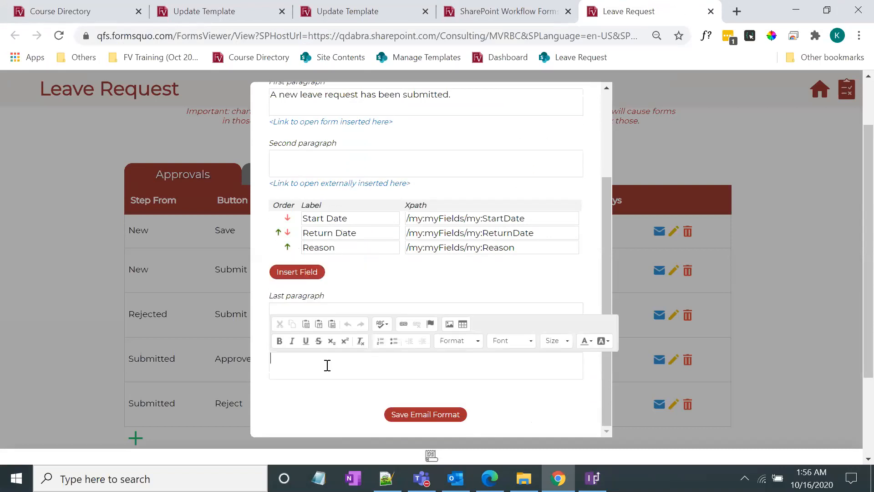
click(365, 307)
click(324, 369)
click(372, 289)
click(328, 317)
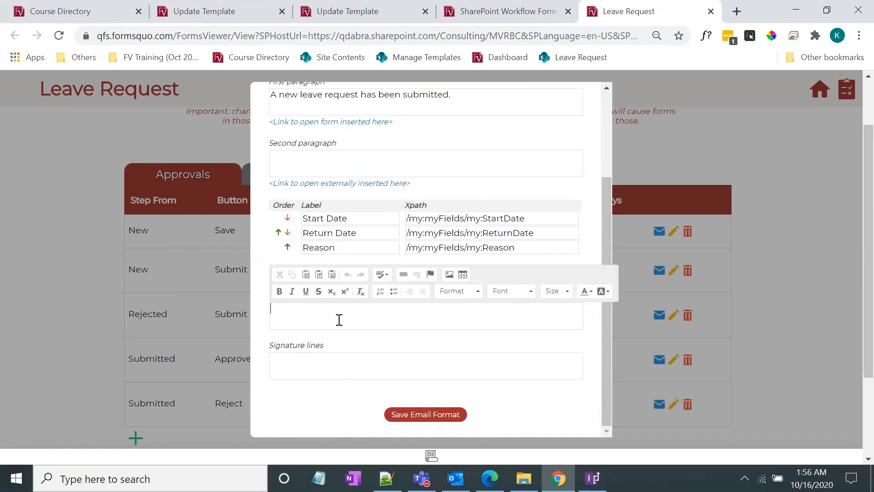
click(342, 366)
click(357, 307)
click(342, 360)
text(Thanks,)
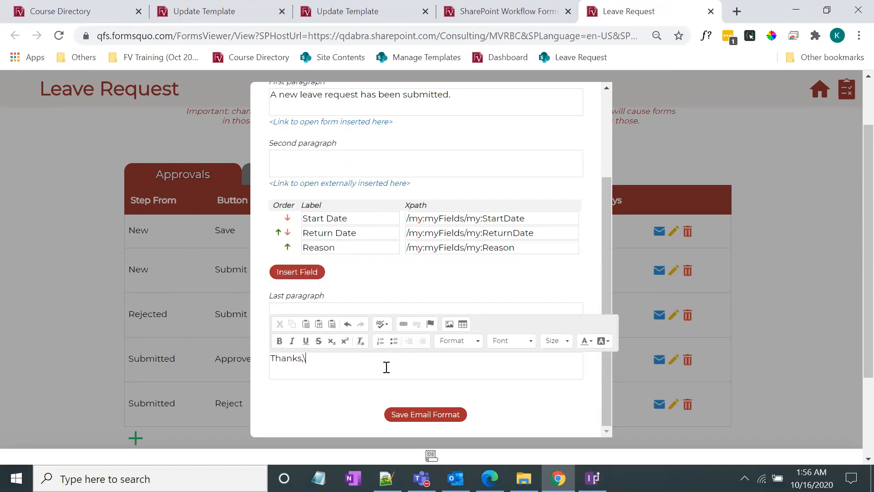
click(343, 384)
- Save the email format and dismiss the Success confirmation
scroll(405, 314, up, 3)
scroll(406, 314, down, 3)
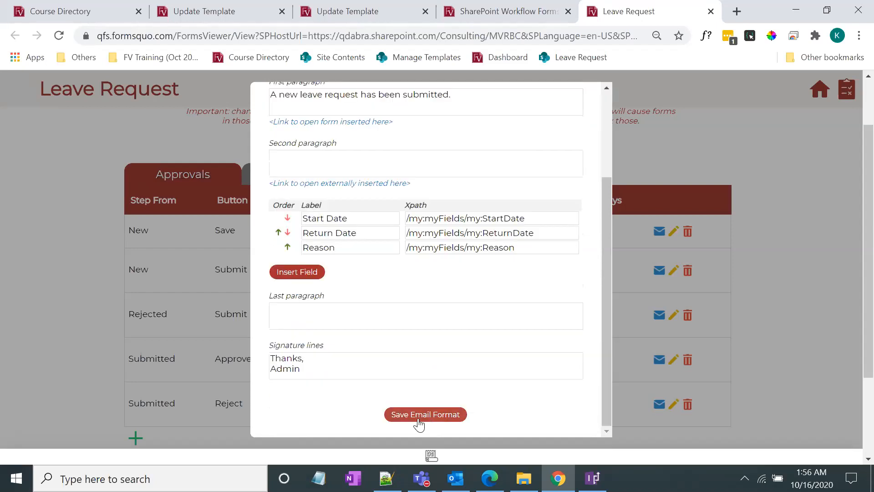
click(437, 416)
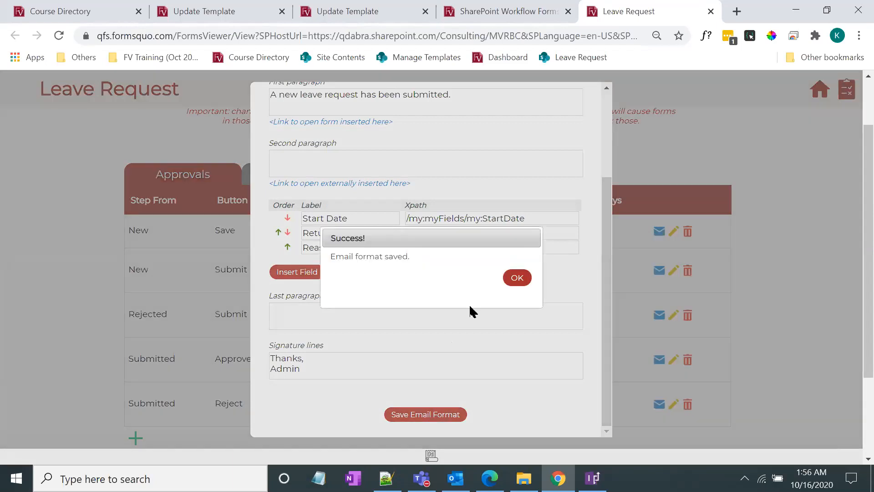
click(522, 280)
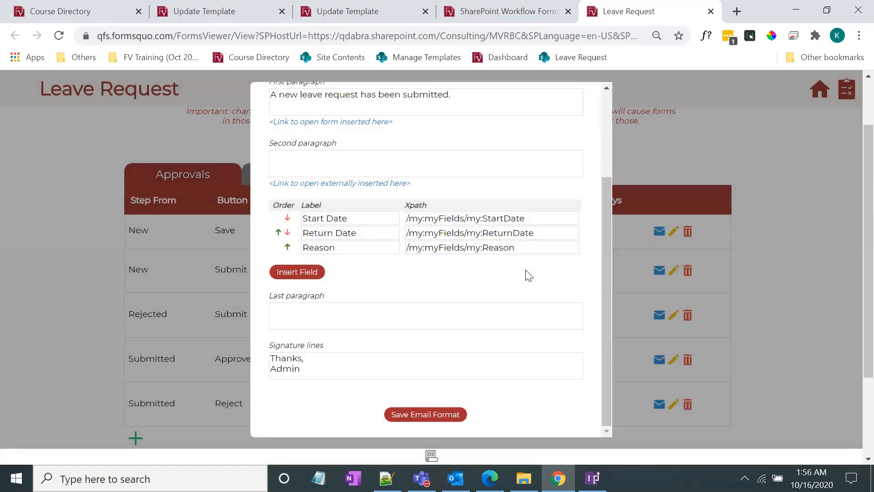
- Open a new Leave Request form with start date 10/12/2020 and return date 10/15/2020
drag(351, 10, 648, 5)
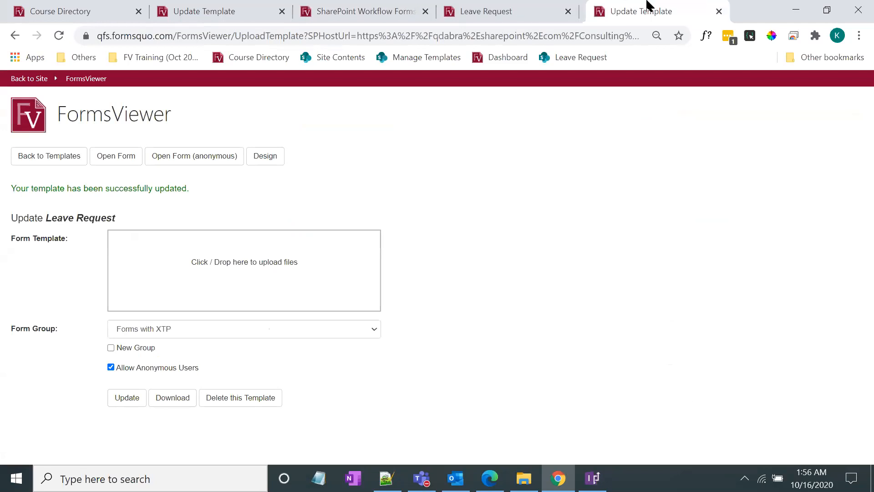
click(119, 155)
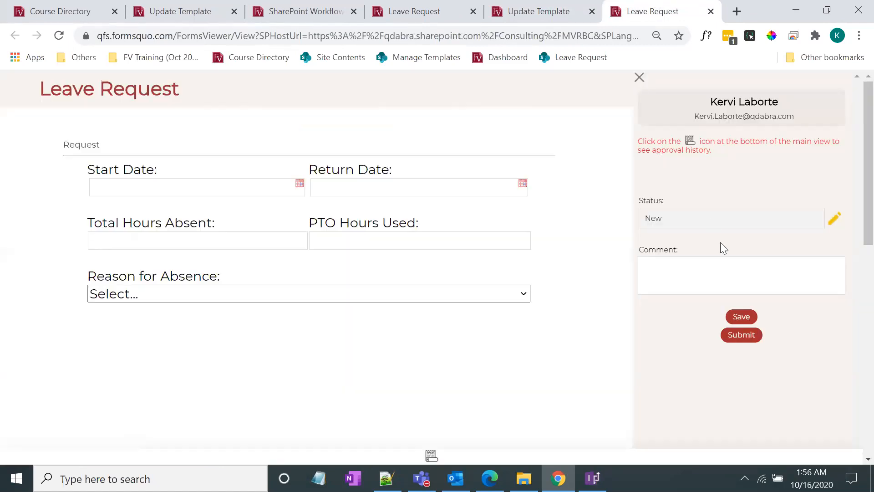
click(301, 185)
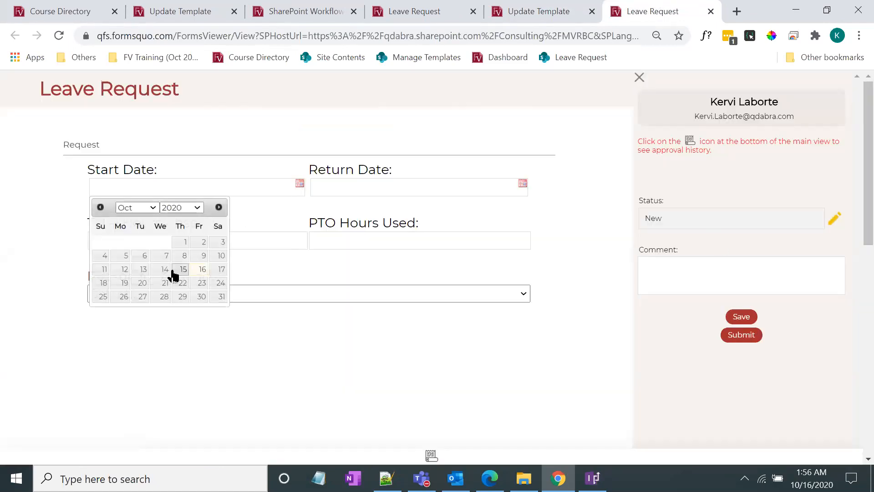
click(130, 267)
click(522, 183)
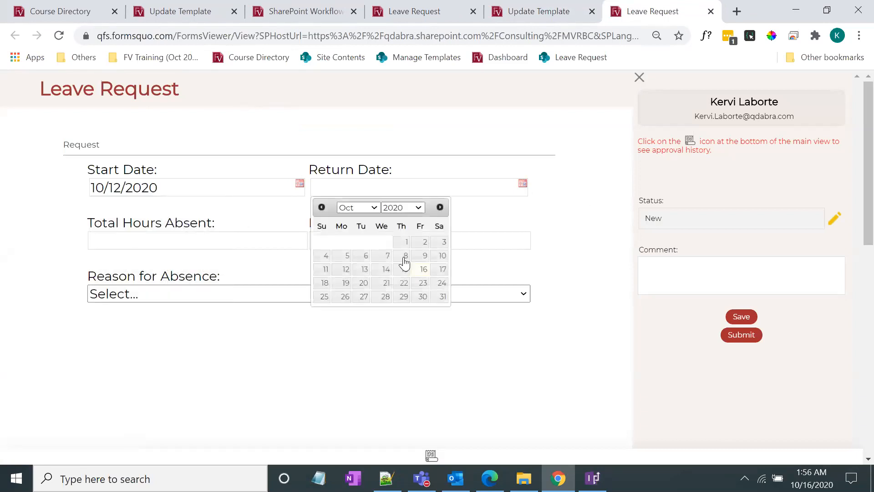
click(398, 273)
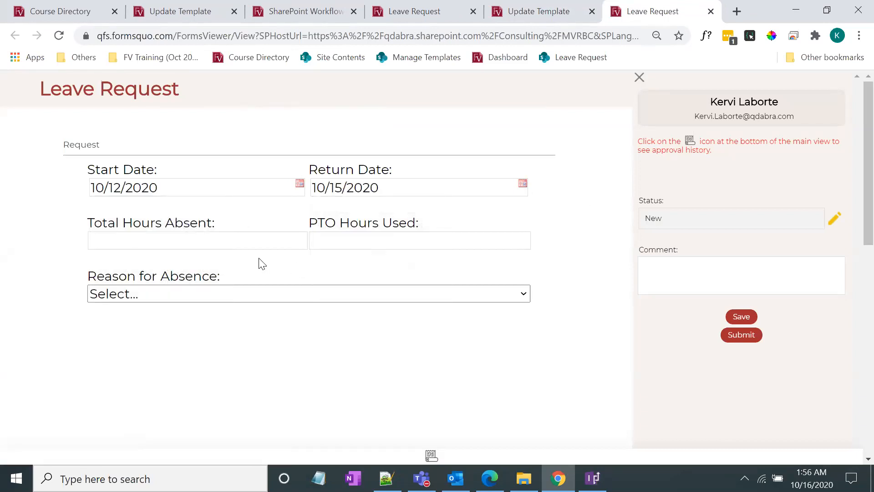
- Enter 0 PTO hours used and 12 total hours absent, with PTO Day as the reason
click(359, 246)
text(0)
click(230, 244)
text(12)
click(211, 295)
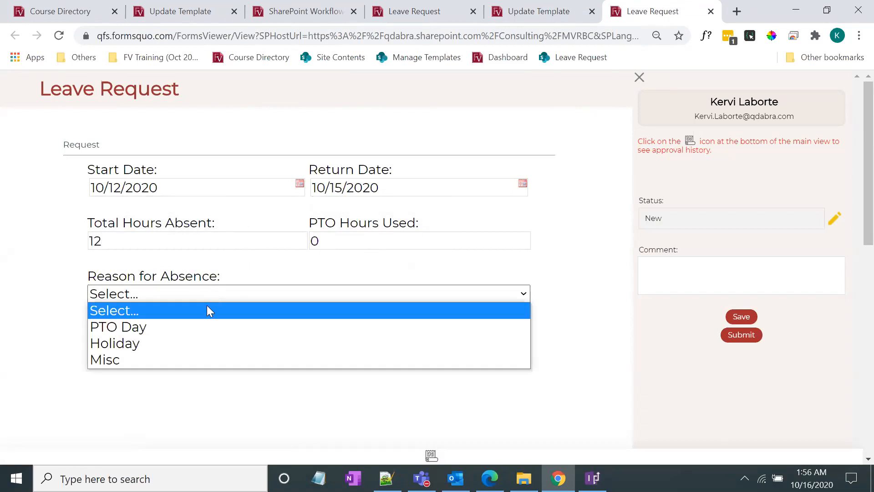
click(203, 332)
- Add the comment 'submitting again.' and submit the leave request
click(707, 276)
text(submitting again.)
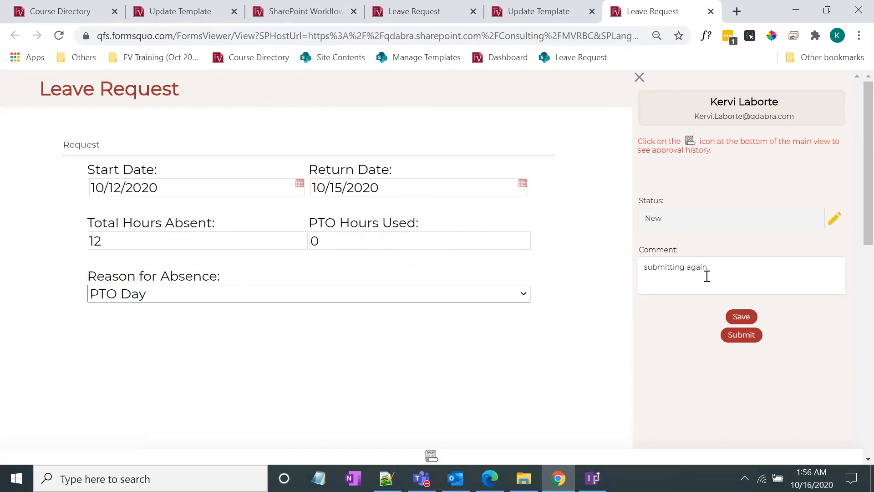
click(743, 335)
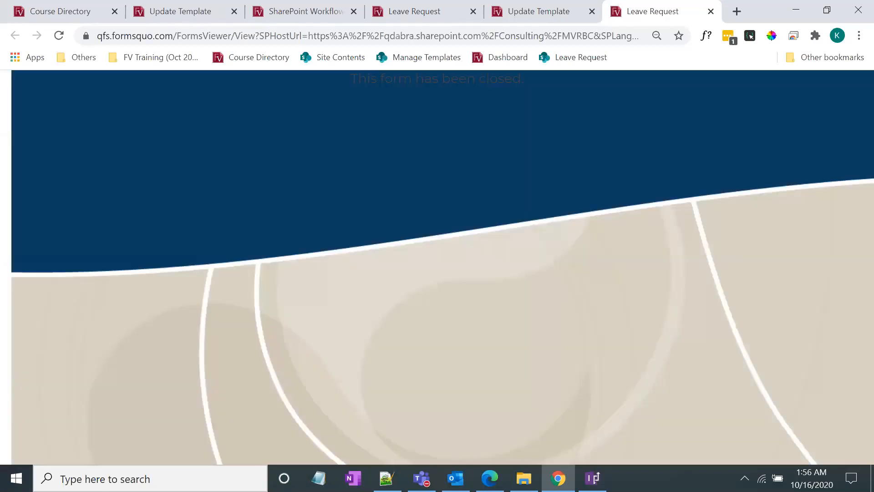
- Read today's Leave Request notification in Outlook, selecting its body text to check the listed fields
key(alt+Tab)
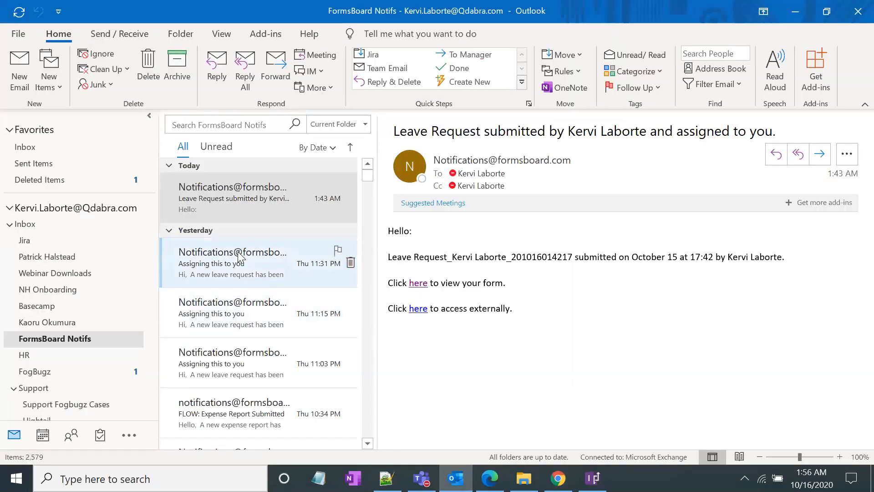
click(250, 211)
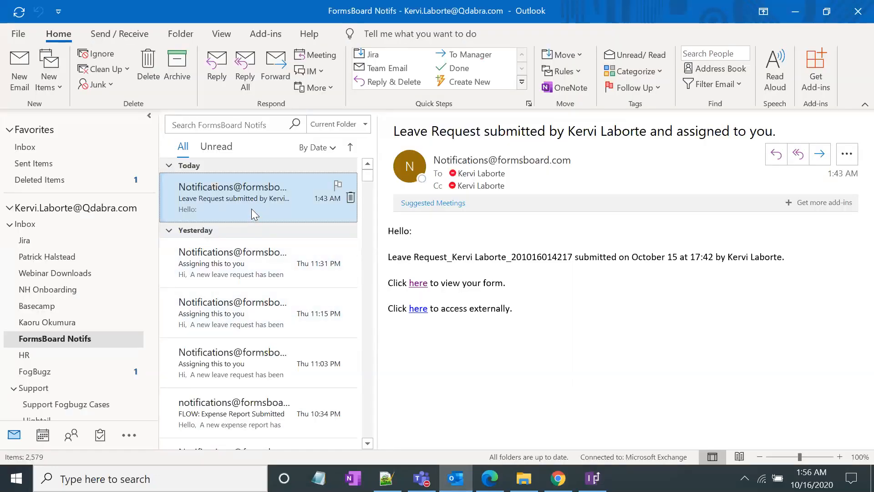
drag(587, 361, 400, 236)
click(439, 232)
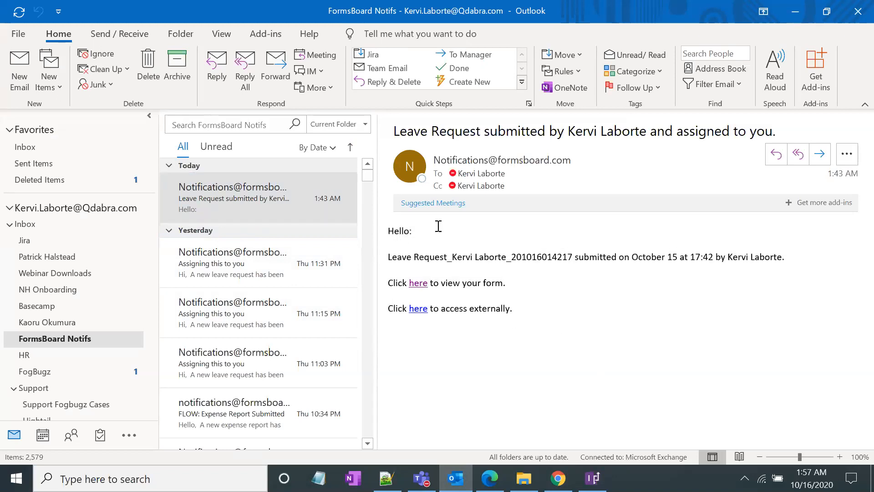
drag(537, 341, 383, 220)
click(444, 245)
- Return to the Leave Request workflow steps and show the Notifications tab
click(558, 478)
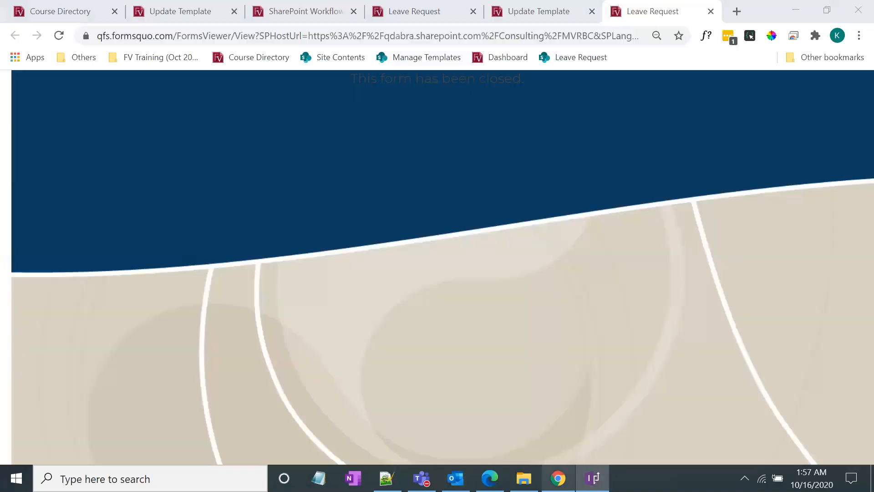
click(537, 8)
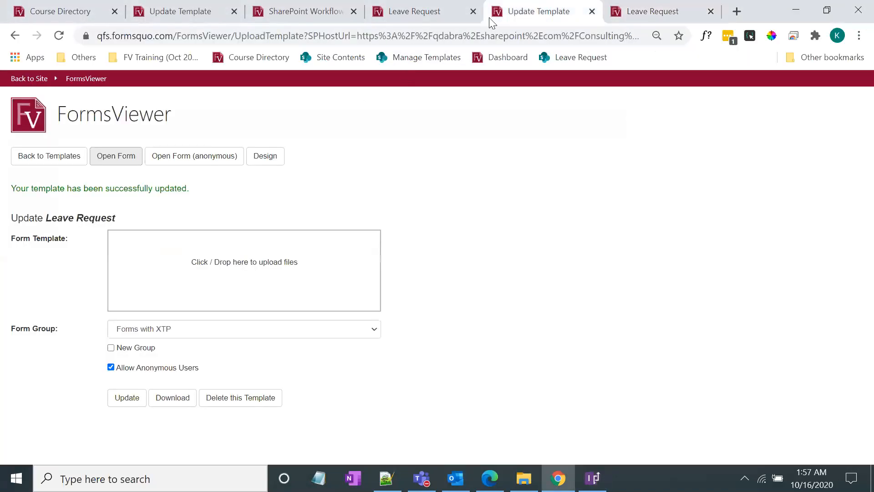
click(416, 14)
scroll(487, 188, up, 2)
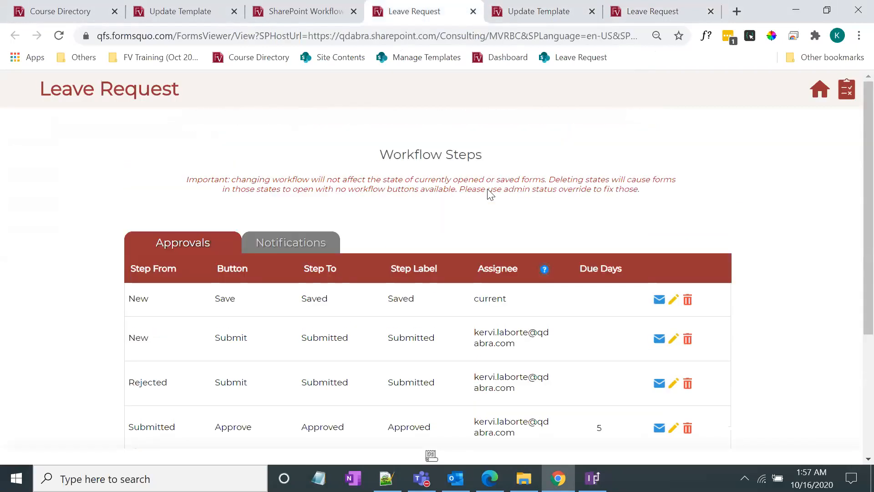
scroll(480, 195, down, 3)
scroll(290, 185, up, 2)
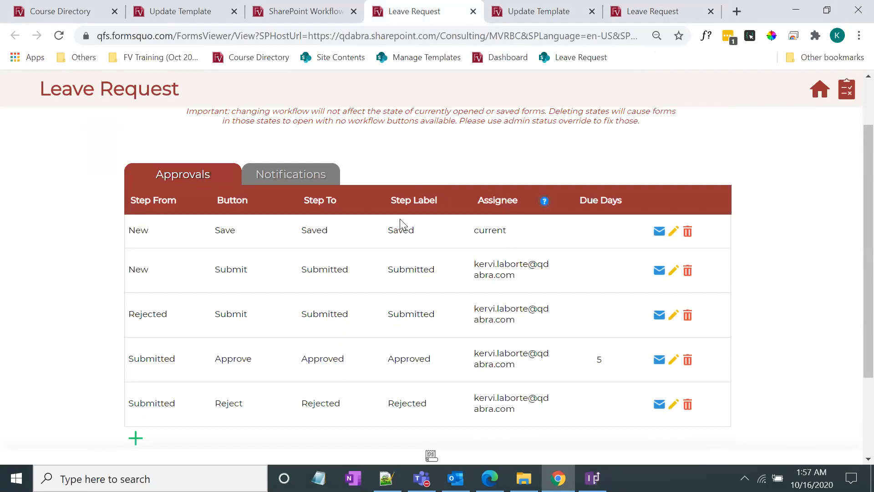
click(288, 182)
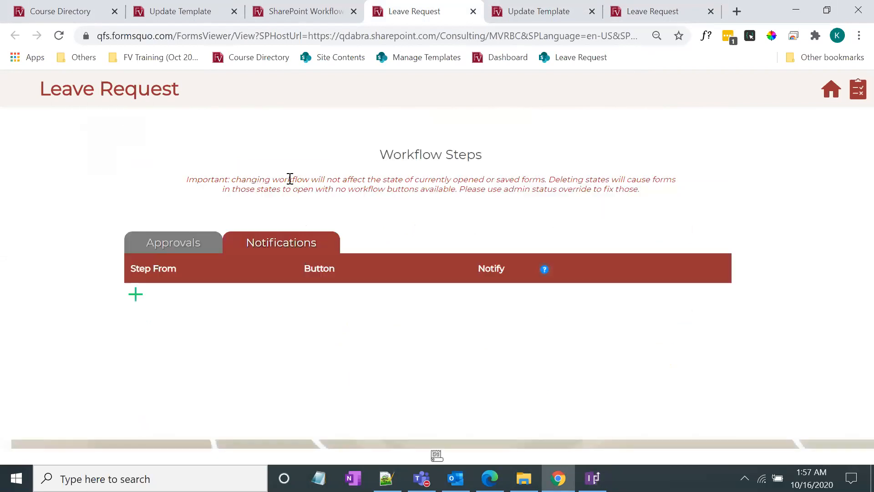
- Add a notification rule row from step New with button Submit
click(135, 294)
click(133, 295)
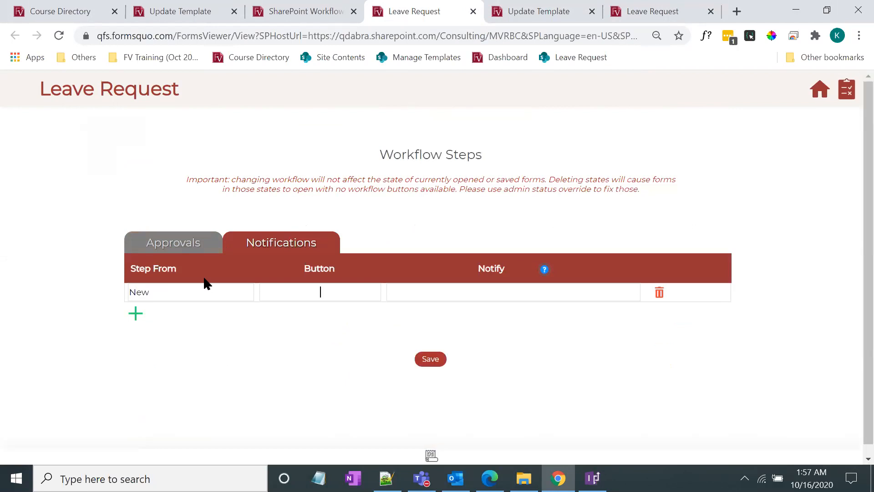
text(Submit)
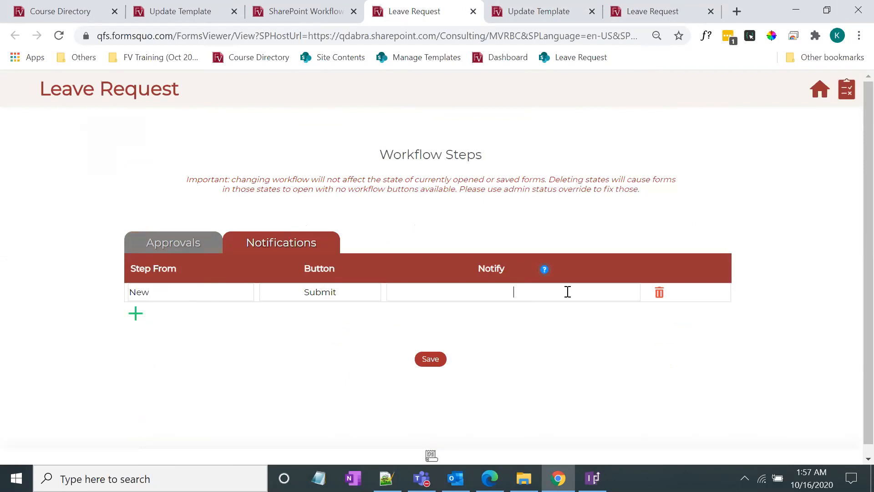
- Enter the user's e-mail address as the New/Submit notification recipient, save it, then show the Approvals steps
click(430, 359)
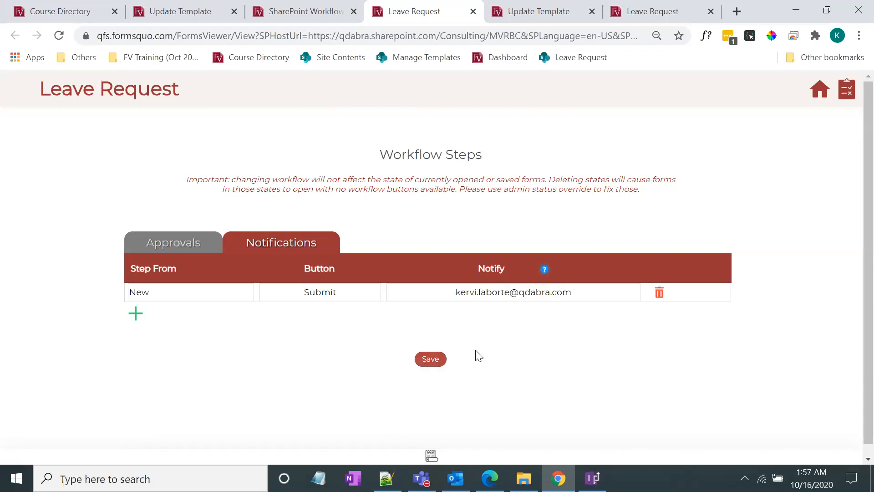
click(517, 277)
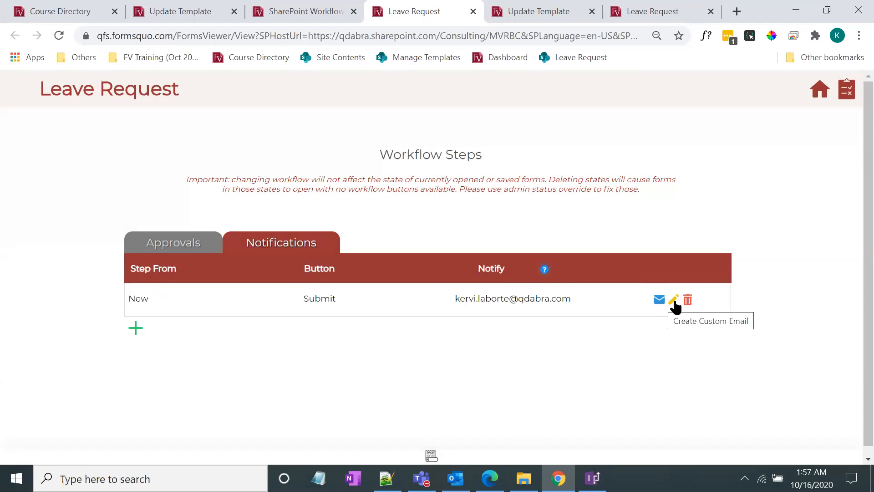
click(190, 250)
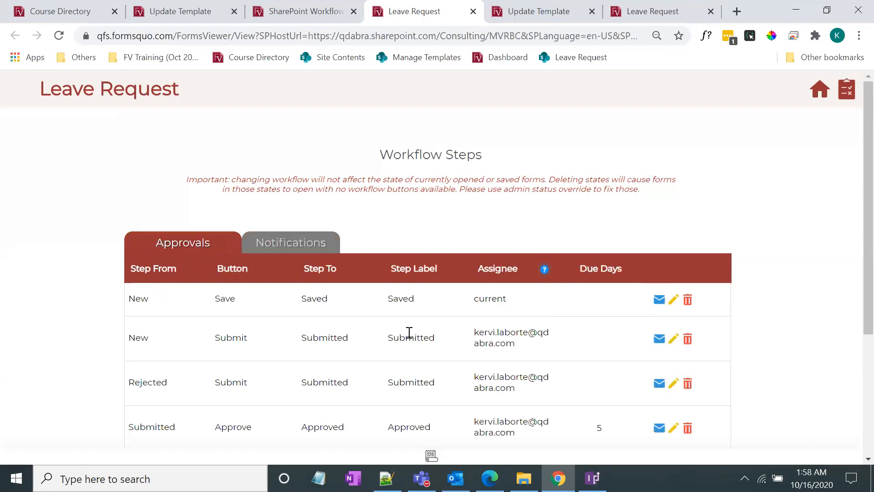
scroll(396, 347, down, 2)
- Read the 1:57 AM 'Assigning to you' Outlook notification announcing a new leave request
click(455, 478)
click(256, 208)
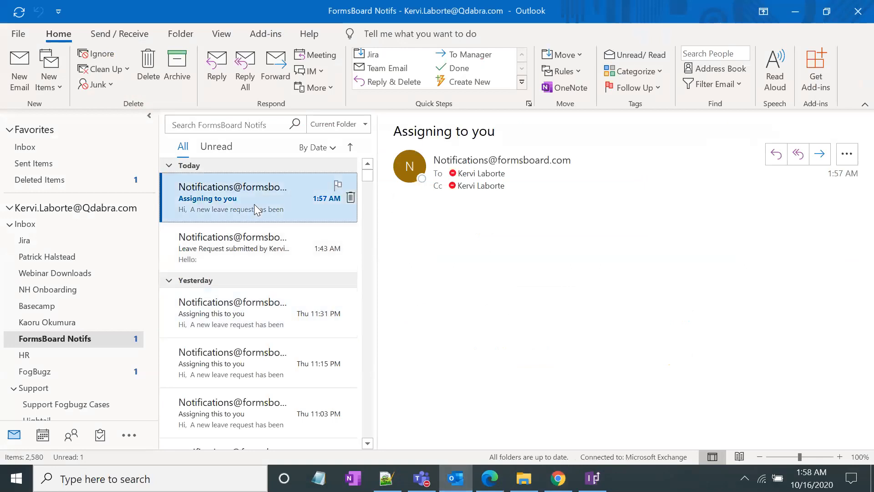
drag(511, 341, 390, 212)
click(457, 232)
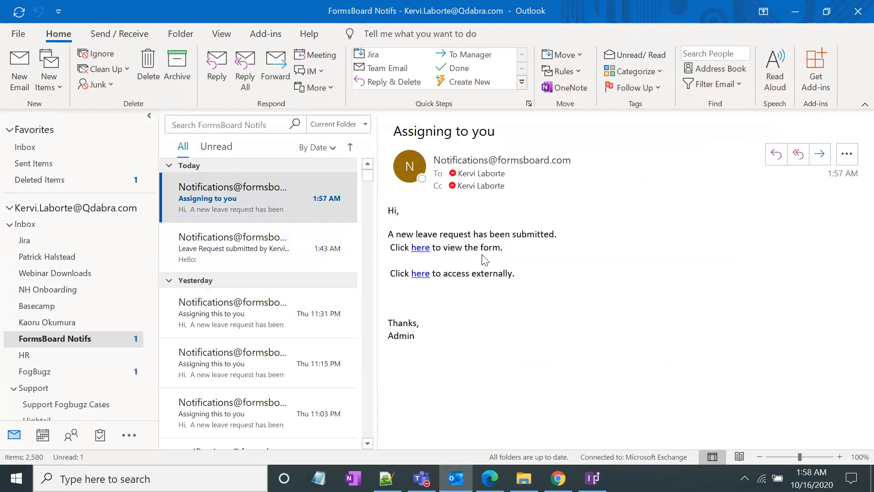
key(alt+Tab)
key(alt+Tab)
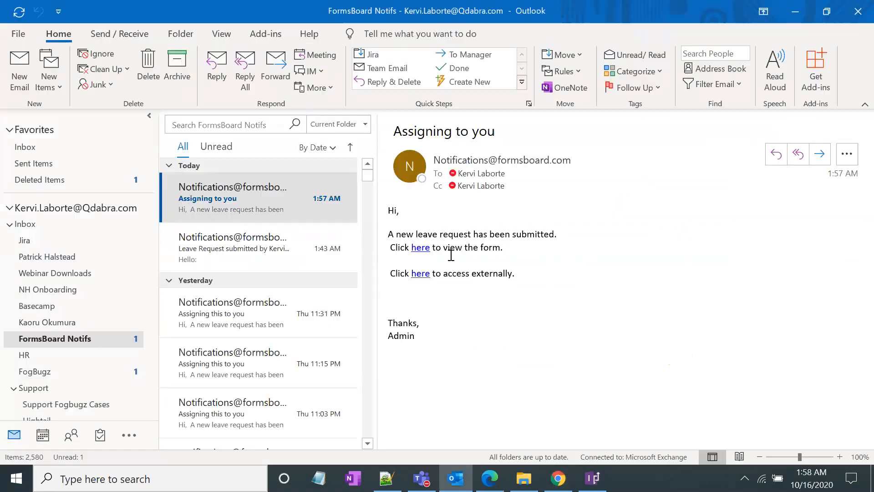
key(alt+Tab)
key(alt+Tab)
key(alt+Tab)
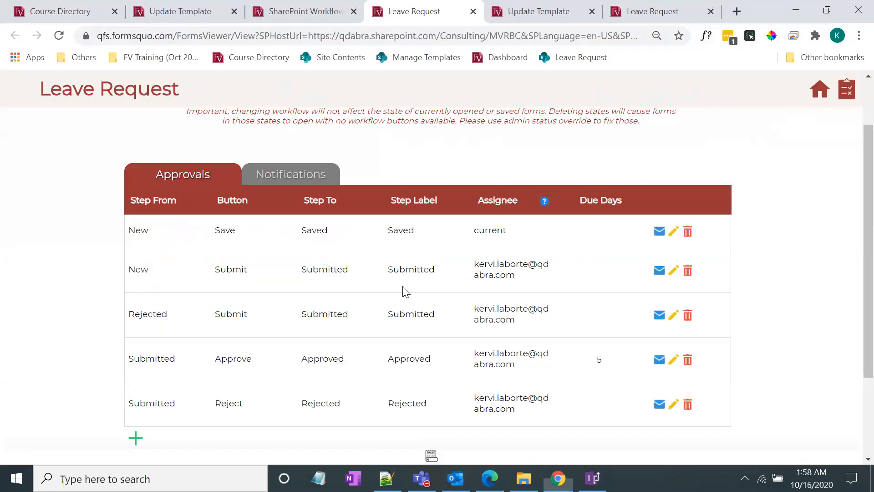
- Inspect the custom email settings for the New/Submit and New/Save steps, then reopen New/Submit's
click(658, 272)
scroll(504, 268, down, 2)
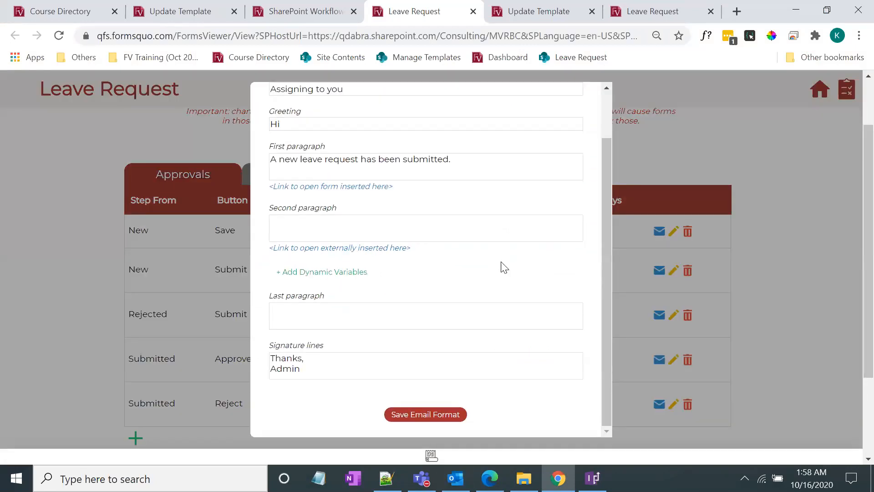
scroll(504, 267, up, 2)
click(587, 93)
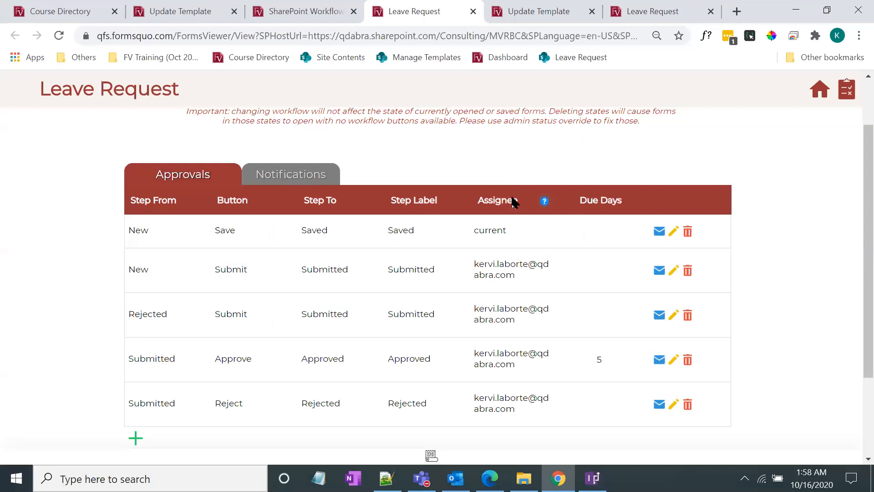
click(659, 232)
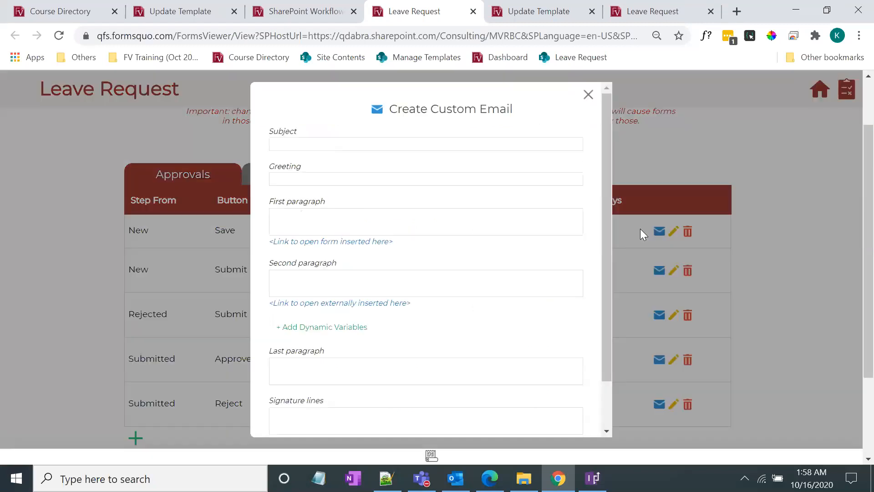
click(588, 95)
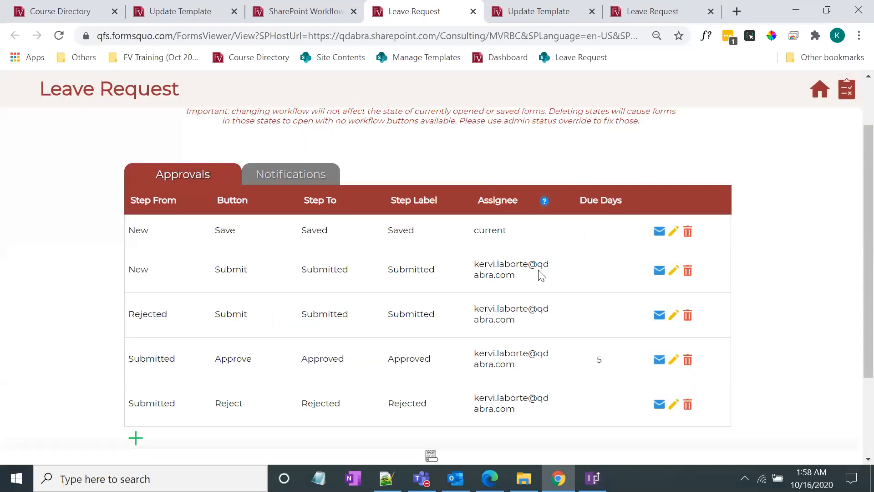
click(660, 272)
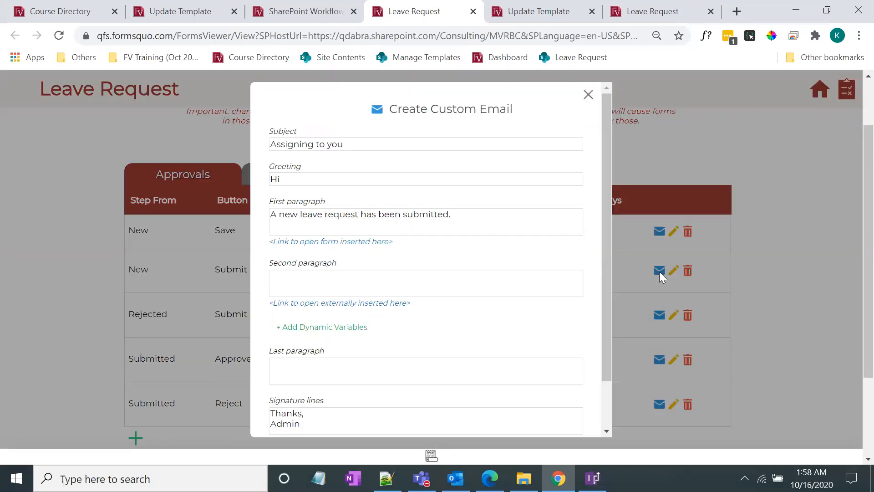
scroll(414, 277, down, 2)
scroll(411, 282, up, 2)
- Add a dynamic variable row and copy the StartDate field's XPath from InfoPath
click(351, 327)
scroll(346, 319, down, 2)
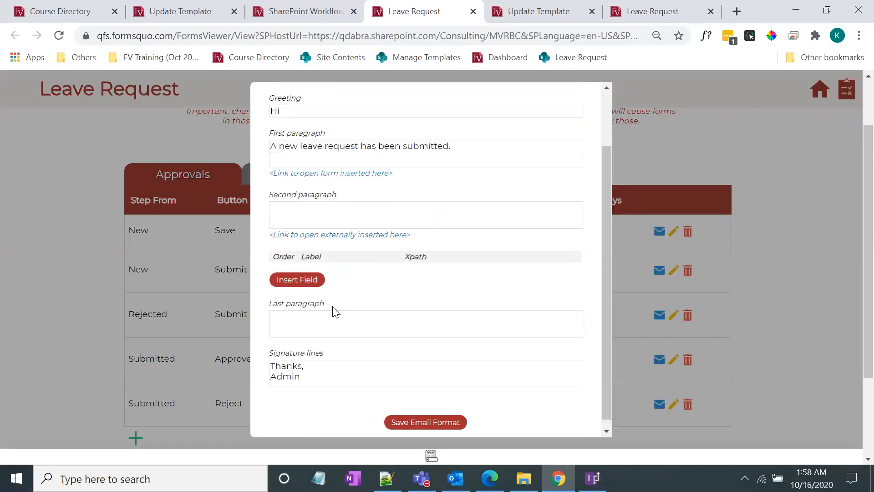
click(322, 279)
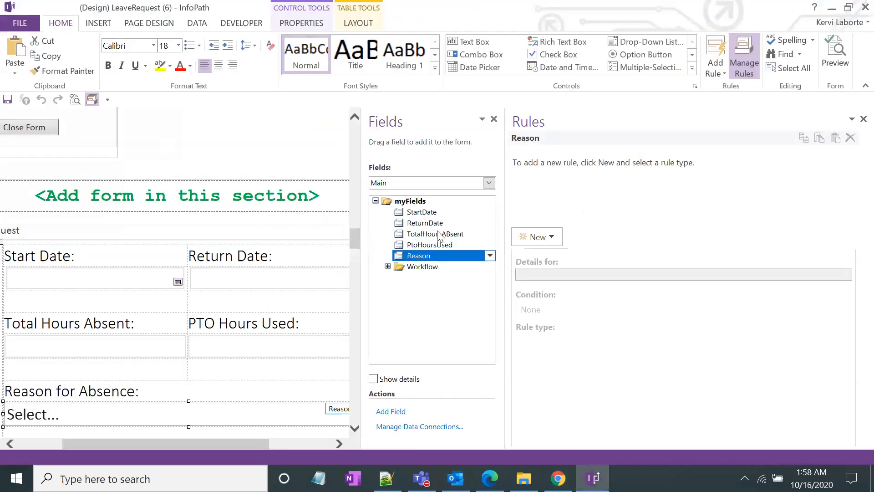
click(427, 212)
click(490, 212)
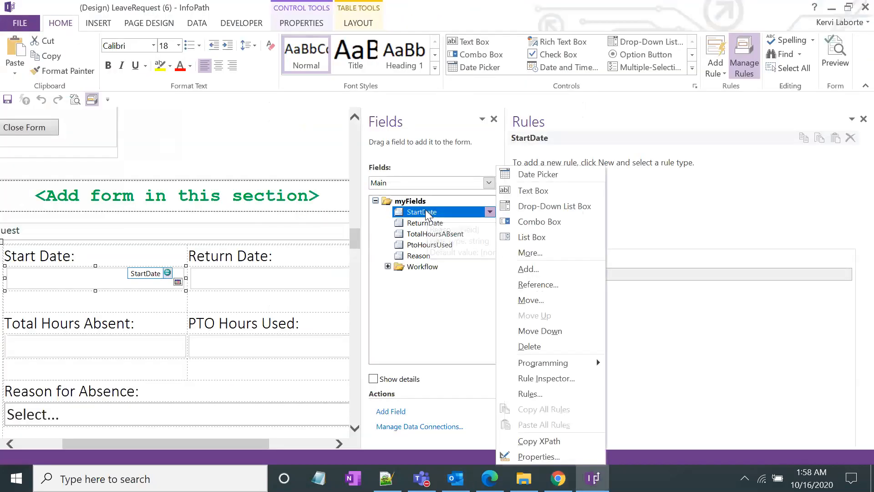
click(528, 453)
click(545, 89)
right_click(431, 212)
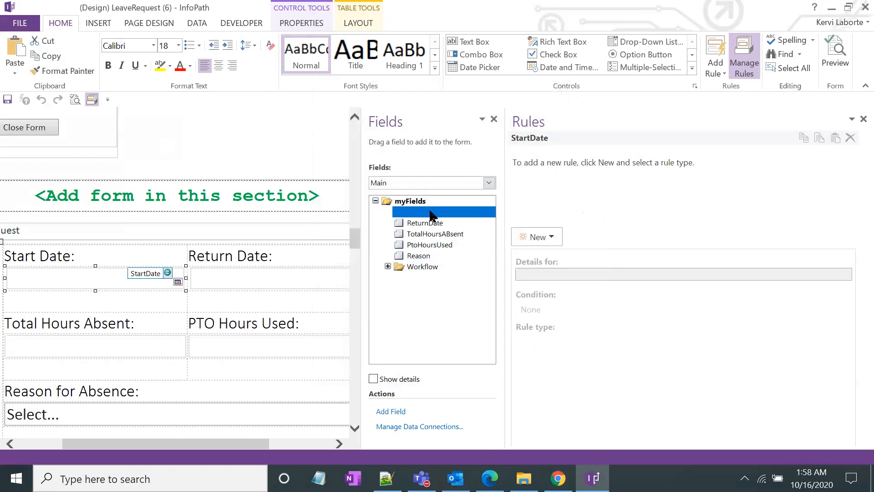
click(538, 440)
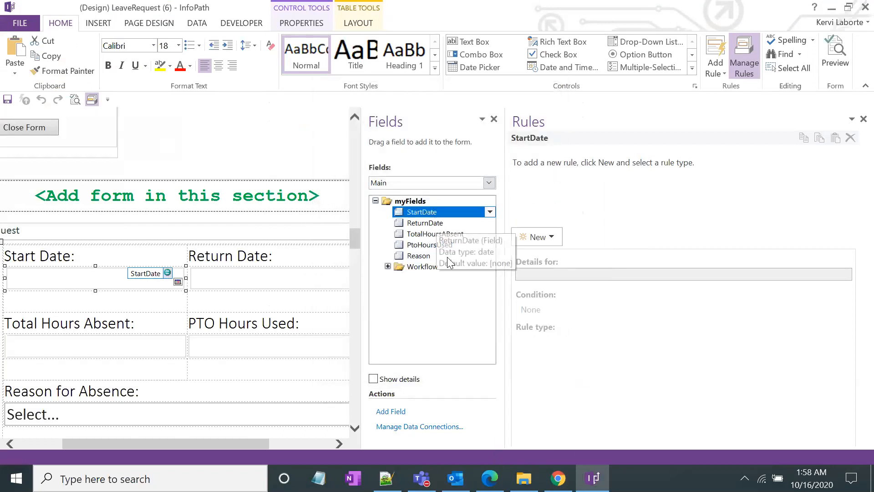
- Paste the /my:myFields/my:StartDate XPath, label it 'Start Date', and save the email format
key(alt+Tab)
text(/my:myFields/my:StartDate)
click(363, 258)
text(Start Date)
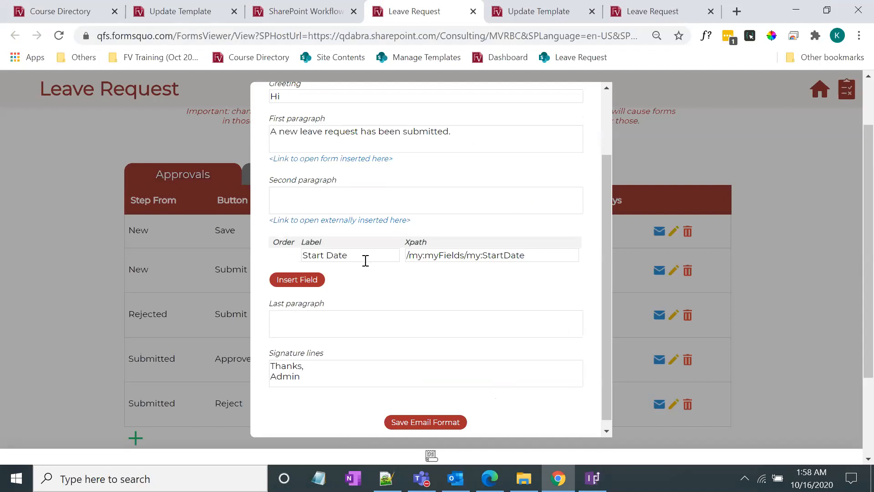
click(318, 283)
click(288, 255)
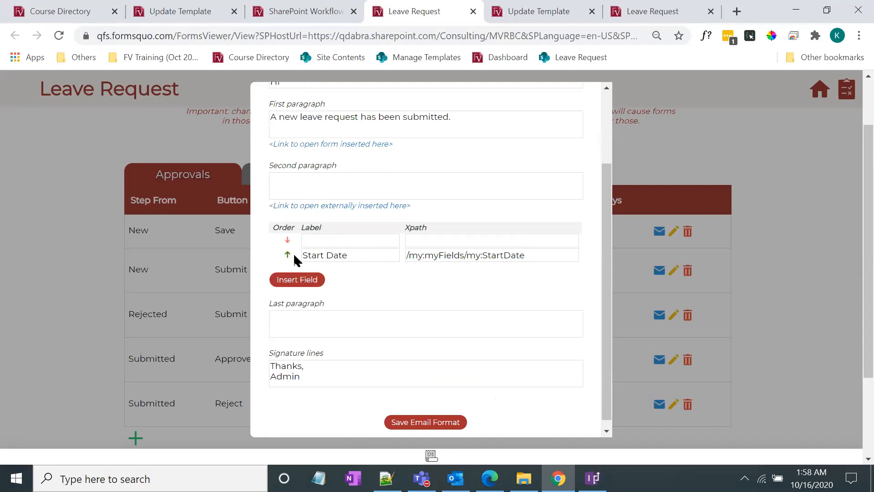
click(288, 242)
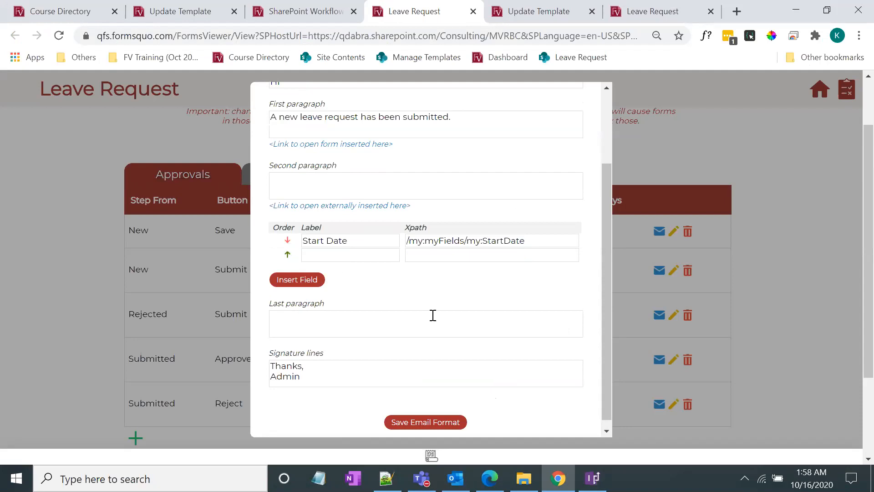
click(434, 422)
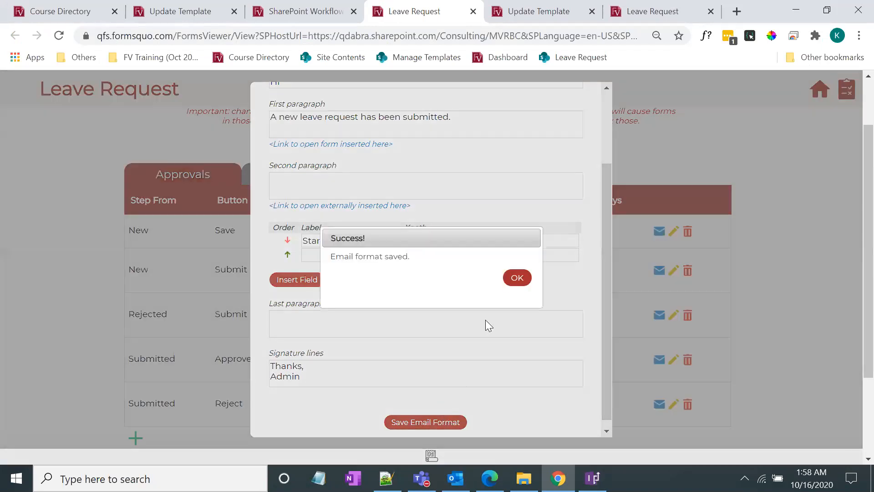
click(511, 278)
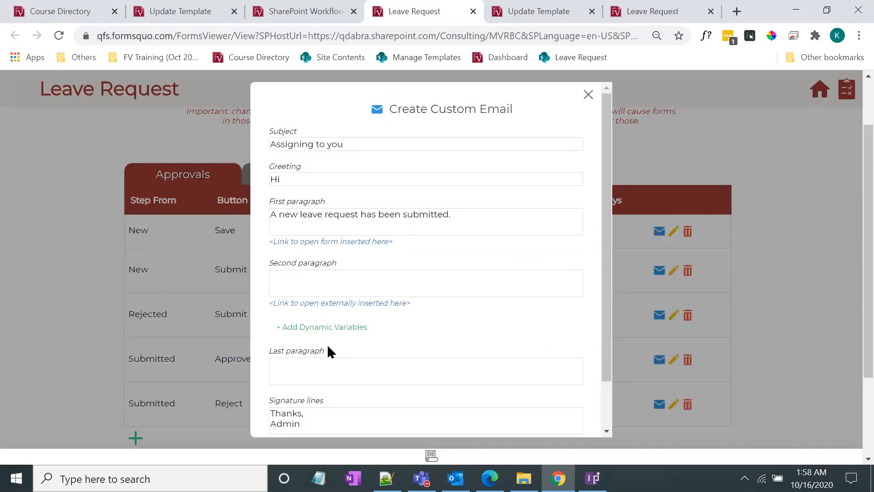
click(587, 95)
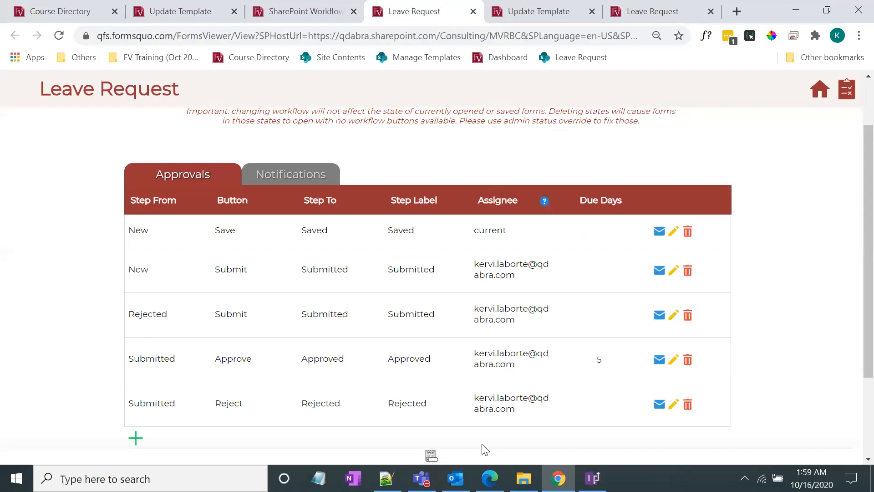
- Recheck the New/Submit custom email, then browse the 1:43 AM, 1:57 AM and Thu 11:31 PM notifications
click(659, 271)
click(588, 95)
click(524, 478)
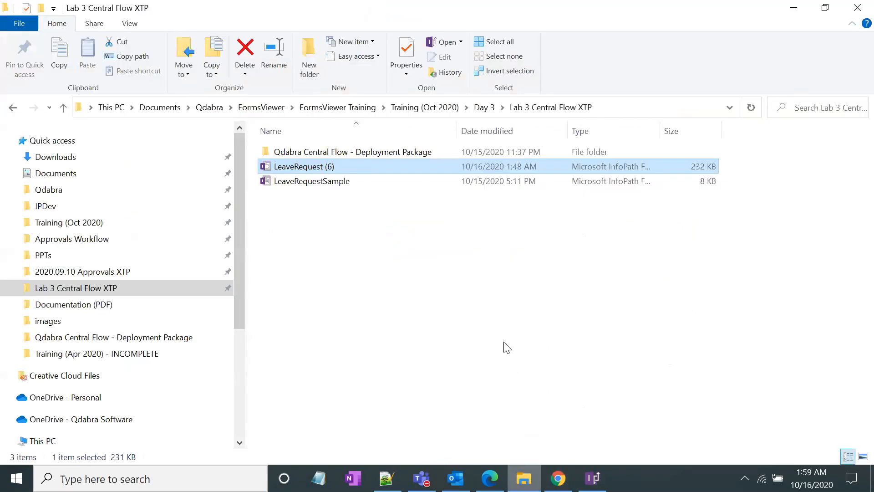
click(456, 478)
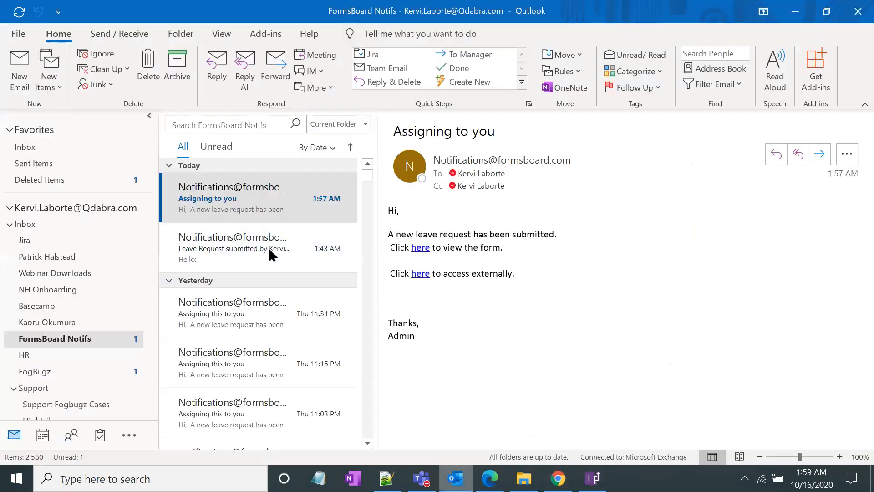
click(272, 246)
click(269, 205)
click(266, 244)
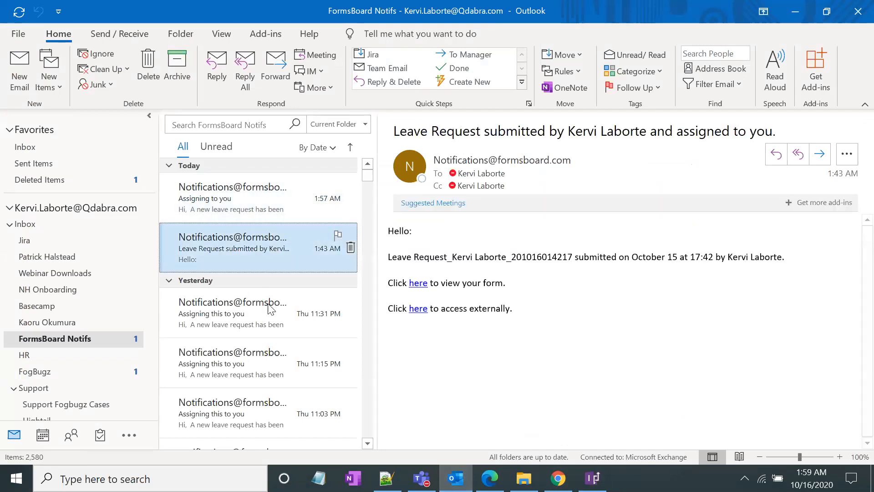
click(267, 308)
- Open the Thu 11:15 PM notification and select its Start Date, Return Date and Reason lines
key(Up)
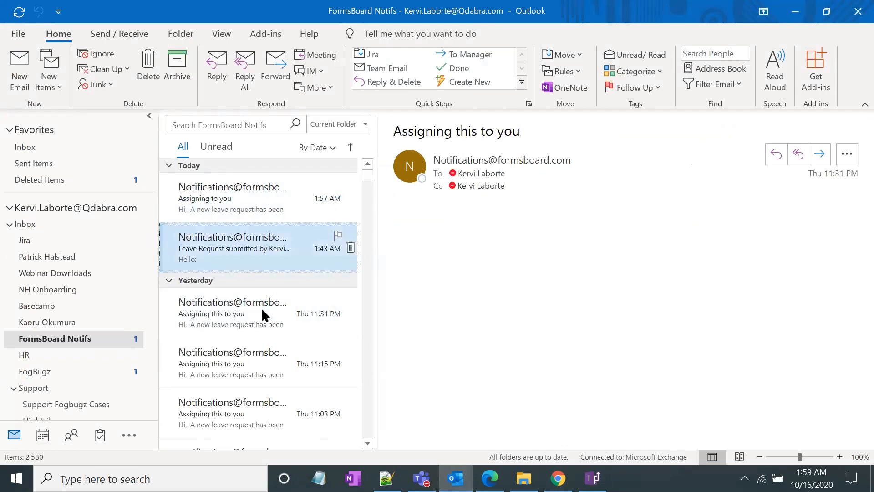
click(269, 357)
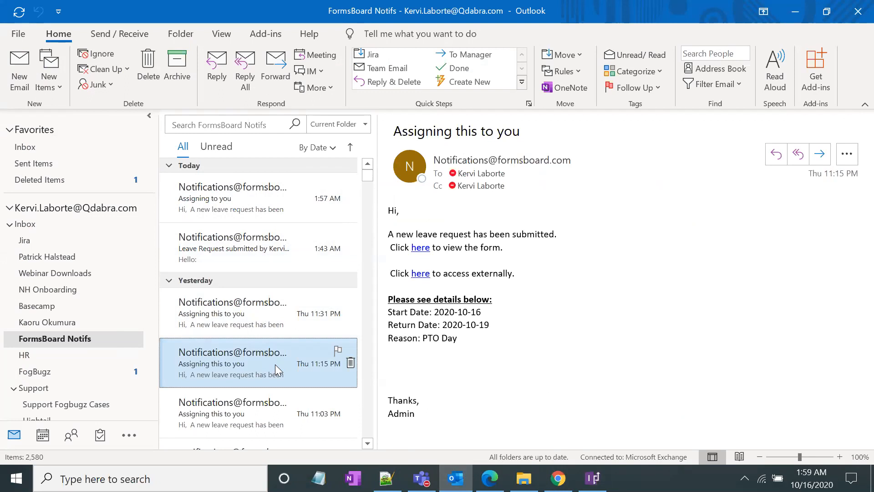
drag(458, 341, 389, 311)
click(484, 354)
triple_click(398, 319)
click(418, 331)
- Highlight the start date value 2020-10-16 and the leave detail lines in that message
click(269, 369)
click(508, 336)
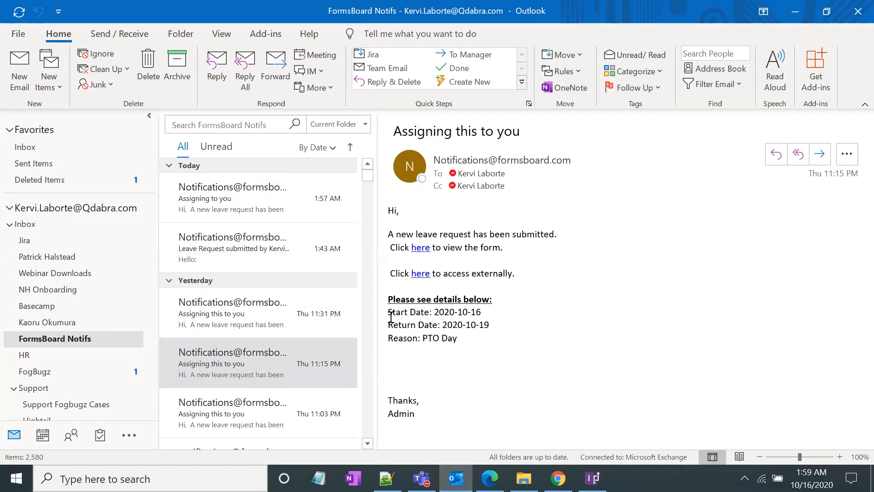
triple_click(448, 315)
click(470, 319)
drag(483, 313, 433, 314)
click(421, 326)
drag(472, 340, 388, 311)
click(459, 328)
- Compare the notification with the workflow page, then show the Lab 3 Central Flow XTP folder
key(alt+Tab)
key(alt+Tab)
key(alt+Tab)
key(alt+Tab)
key(alt+Tab)
key(alt+Tab)
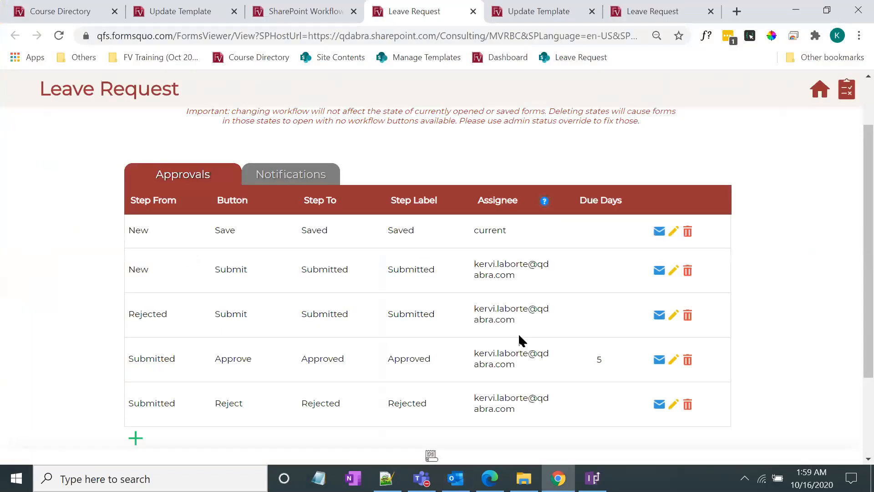
key(alt+Tab)
key(alt+Tab)
key(alt+Tab)
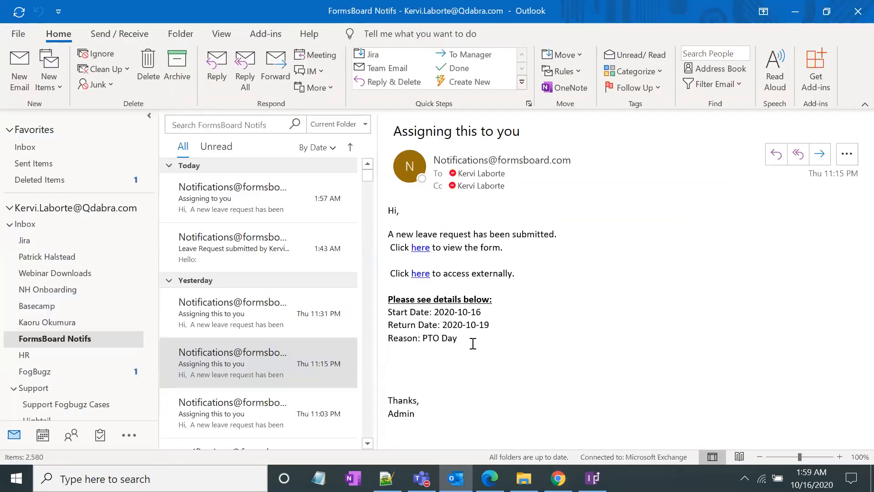
drag(473, 344, 388, 307)
click(443, 334)
key(alt+Tab)
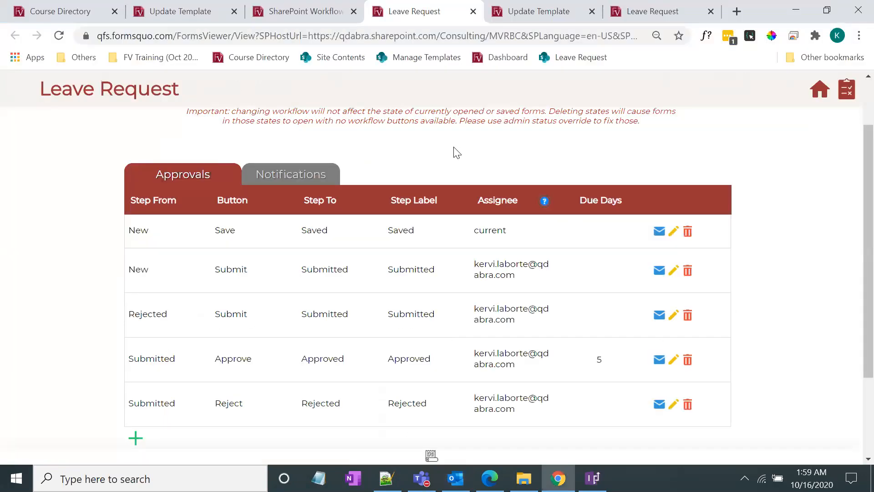
scroll(477, 201, up, 1)
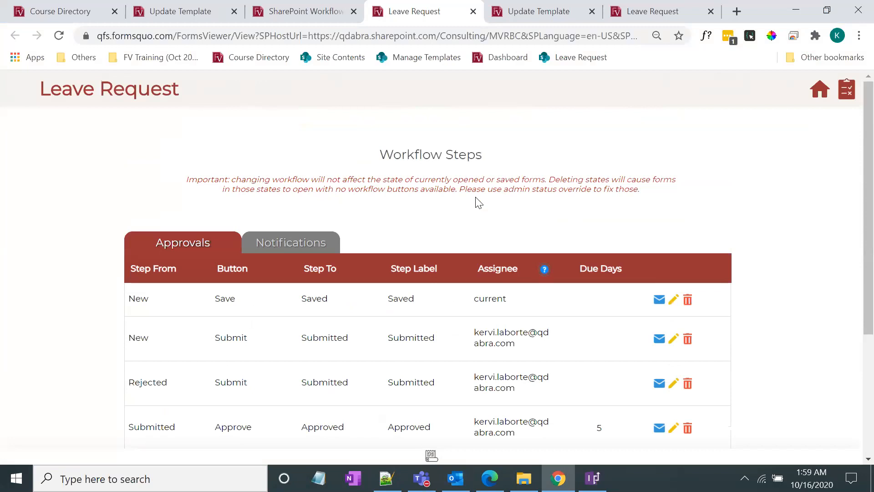
click(524, 478)
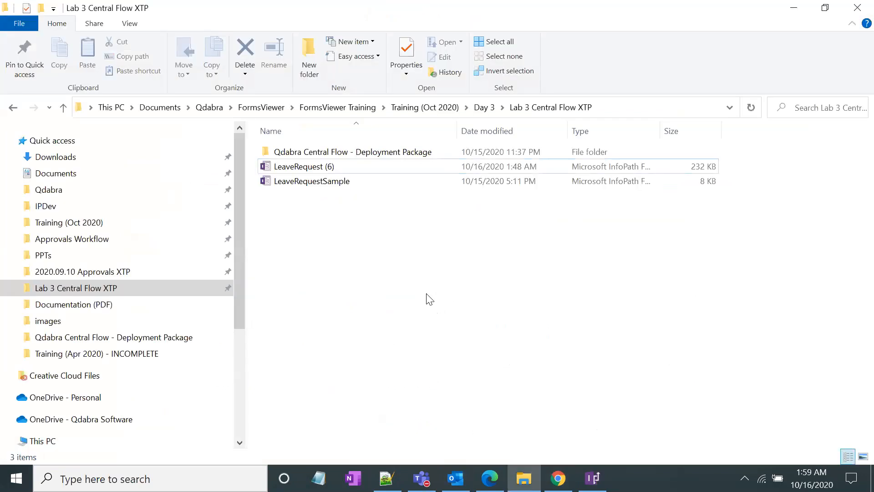
- Open LeaveRequestSample in InfoPath design mode from its right-click Design option
click(339, 186)
click(336, 201)
click(339, 186)
right_click(336, 184)
click(309, 205)
right_click(319, 184)
click(354, 174)
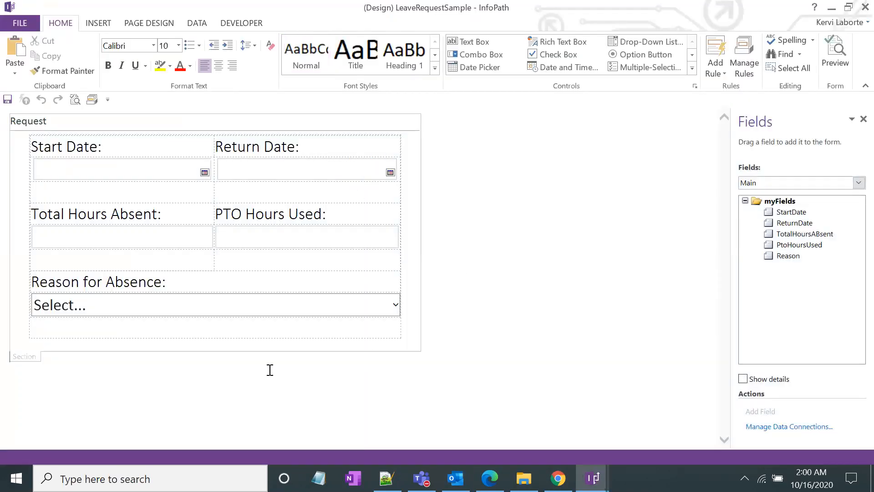
- In Add or Remove Custom Controls, start adding a new template part control
click(692, 68)
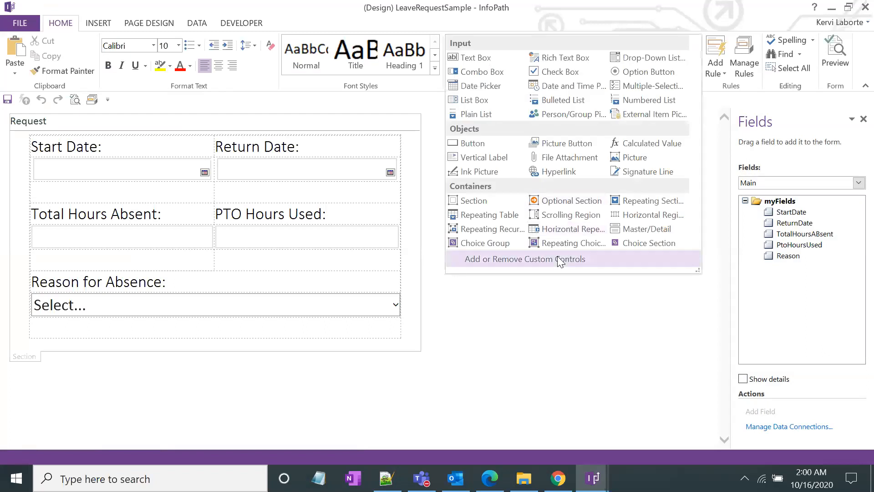
click(592, 321)
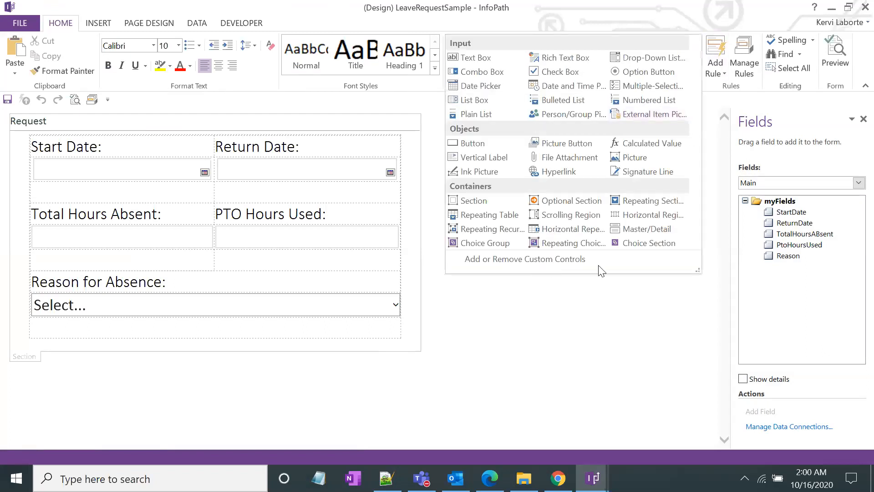
click(599, 269)
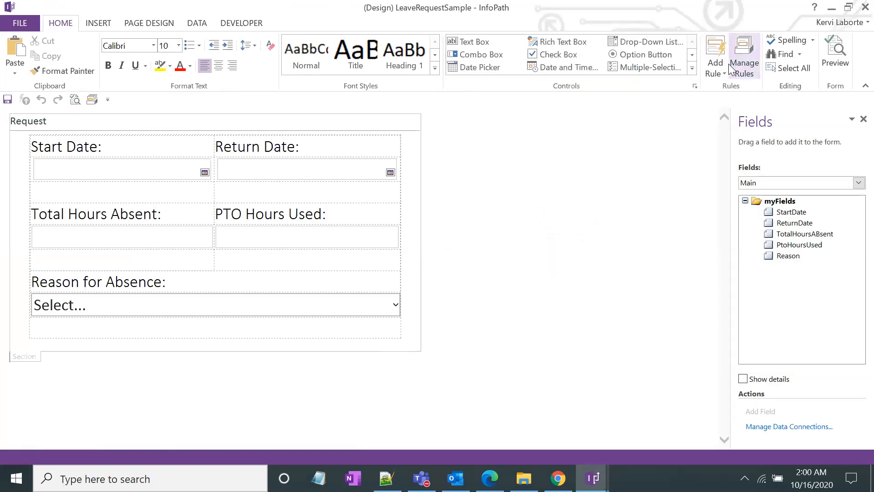
click(691, 69)
click(540, 259)
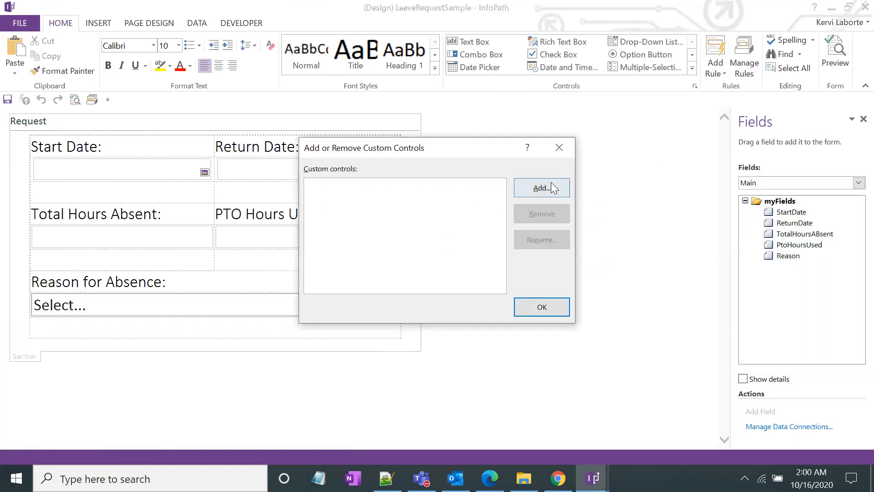
click(551, 186)
click(523, 388)
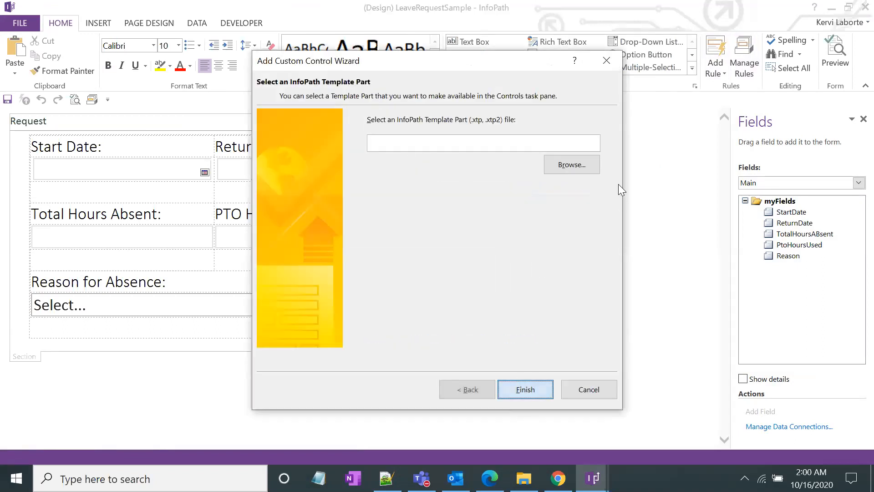
- Load Central Flow XTP.xtp2 as the Approvals custom control and finish the wizard
click(566, 167)
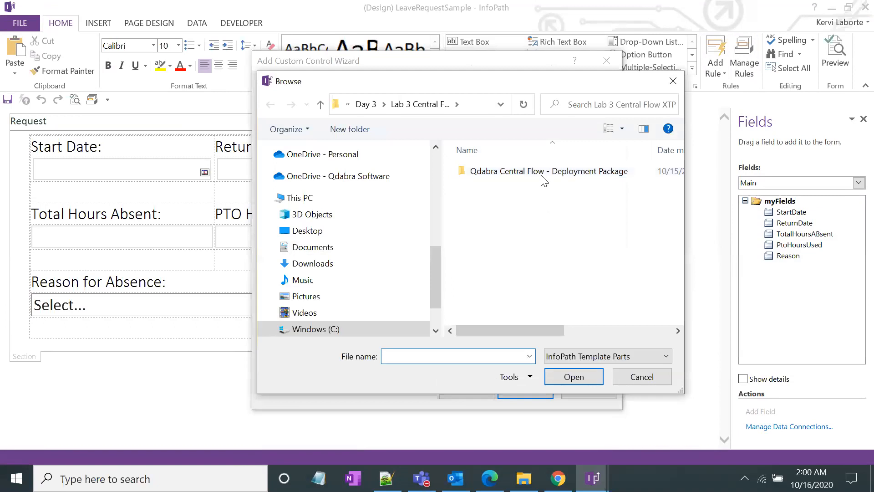
click(510, 213)
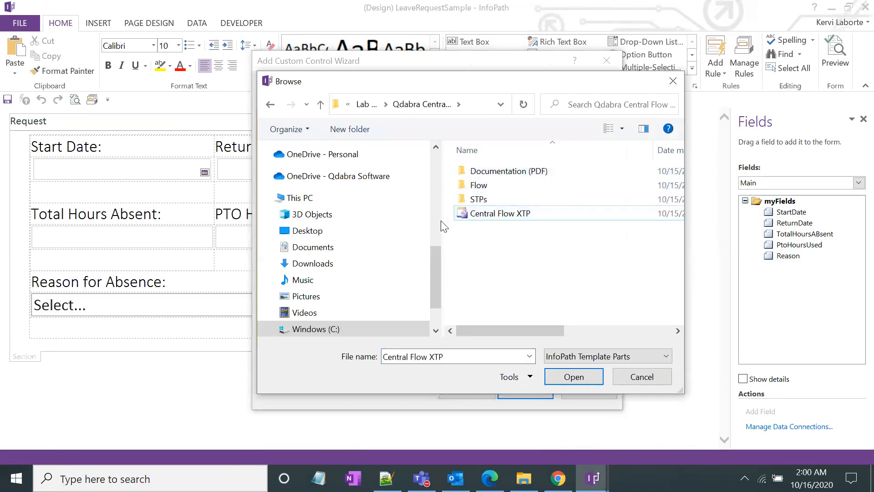
drag(446, 225, 409, 225)
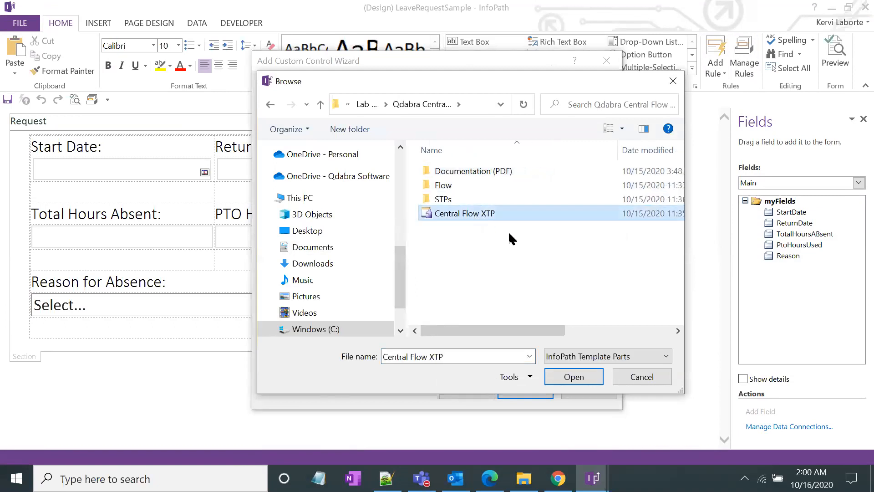
double_click(477, 216)
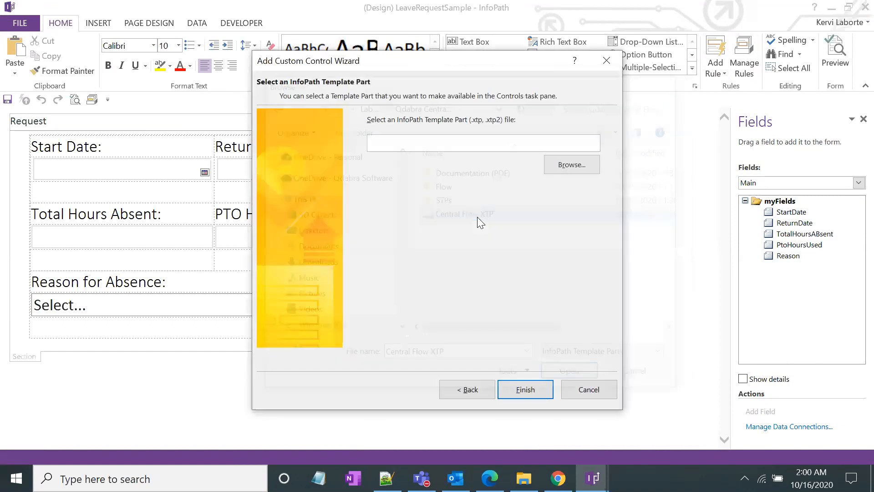
click(537, 390)
click(566, 390)
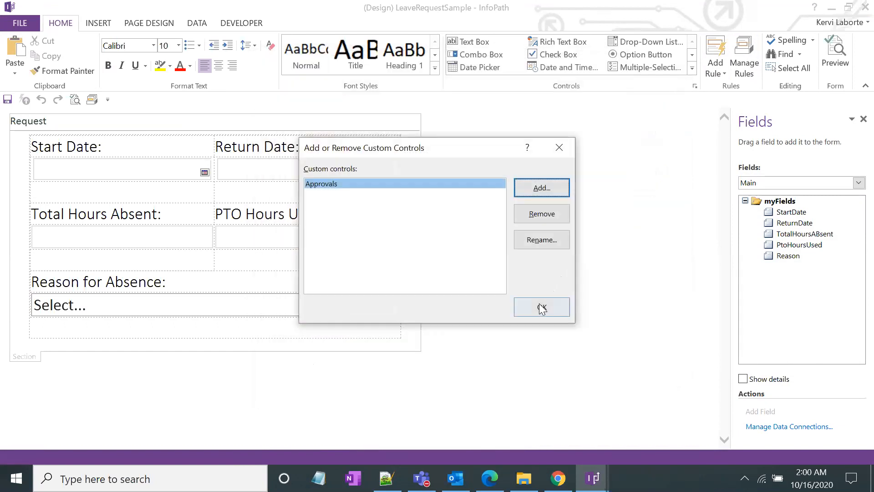
click(412, 191)
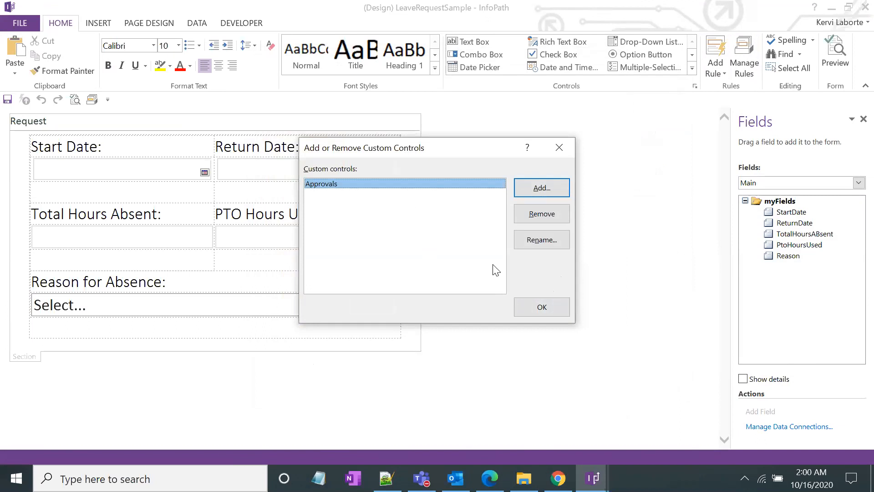
drag(448, 148, 455, 171)
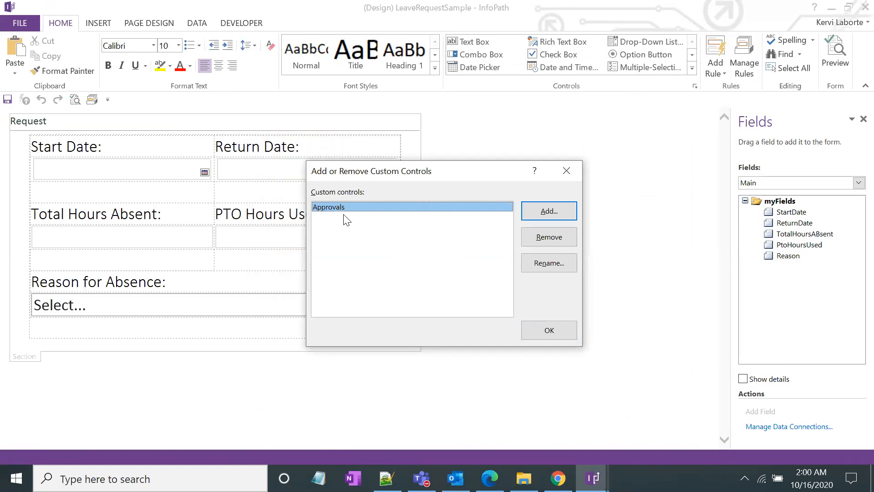
click(557, 328)
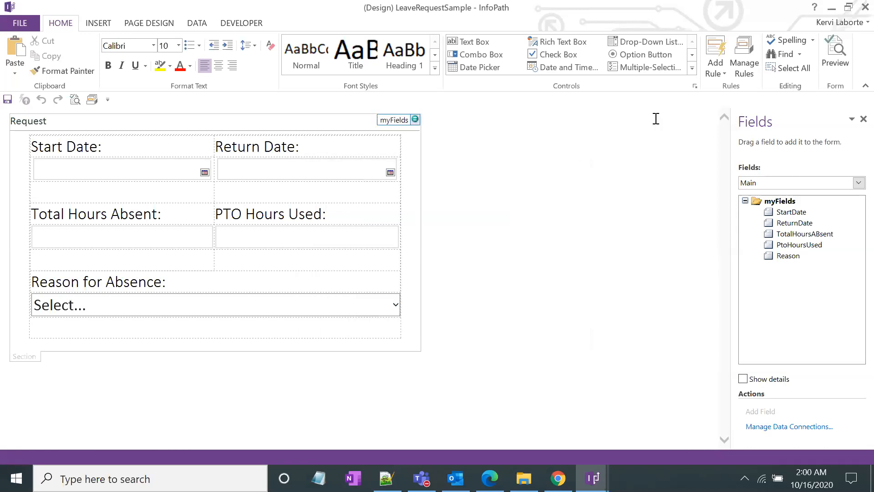
- Insert the Approvals custom control and scroll through its Qdabra Forms Flow Central setup instructions
click(692, 68)
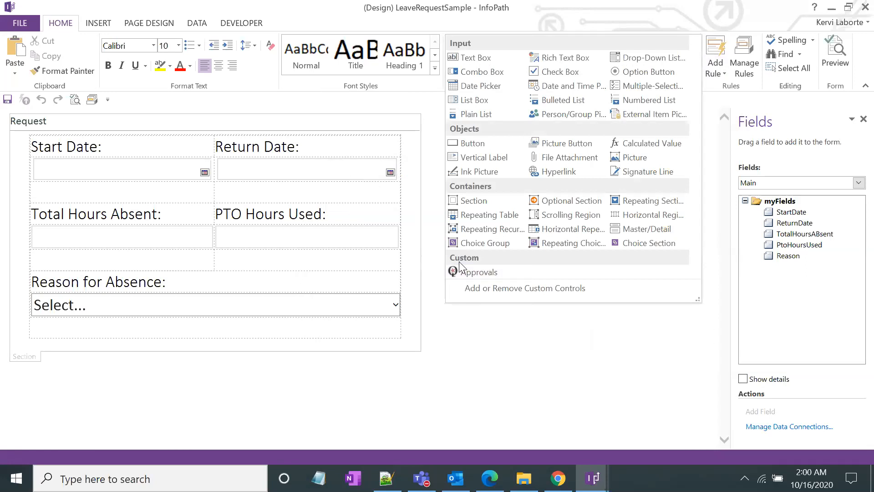
click(479, 272)
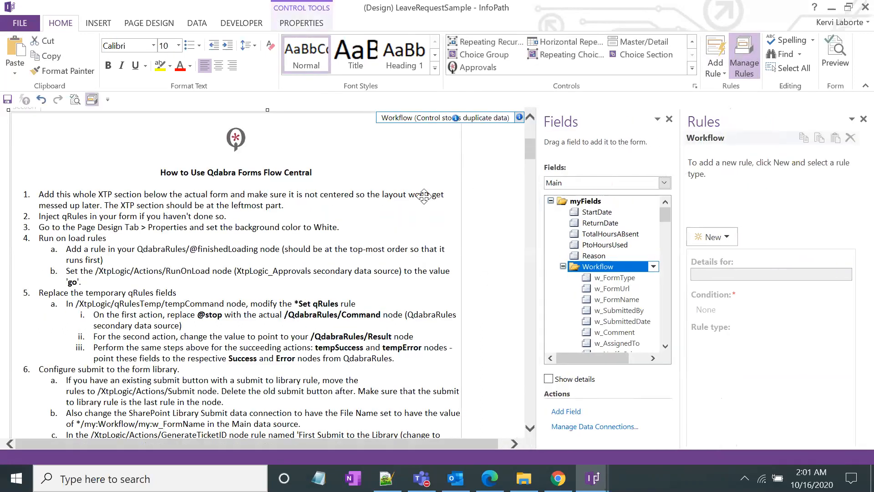
scroll(531, 146, down, 5)
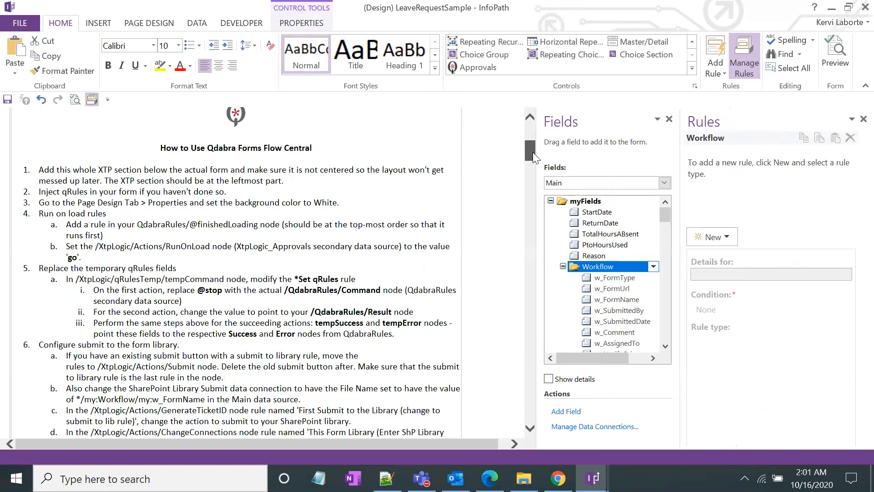
drag(532, 167, 546, 134)
mouse_move(668, 217)
mouse_down()
mouse_move(665, 345)
mouse_move(665, 212)
mouse_up()
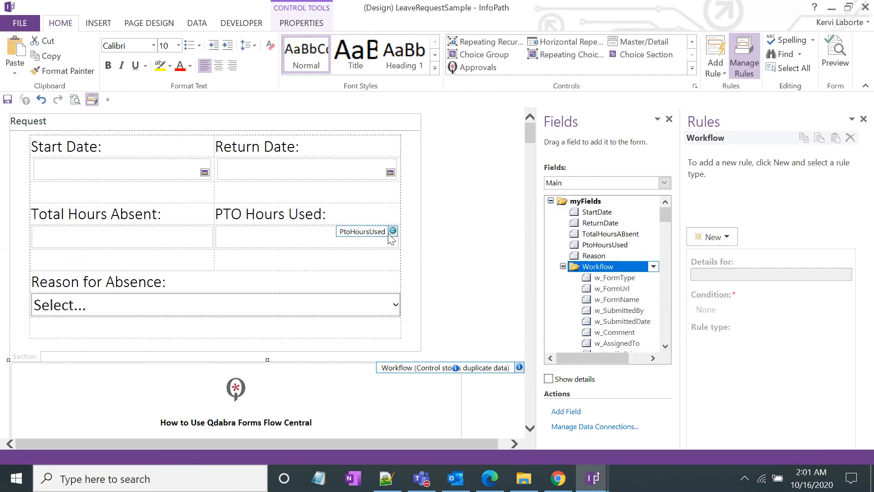
scroll(391, 239, down, 5)
scroll(392, 239, up, 4)
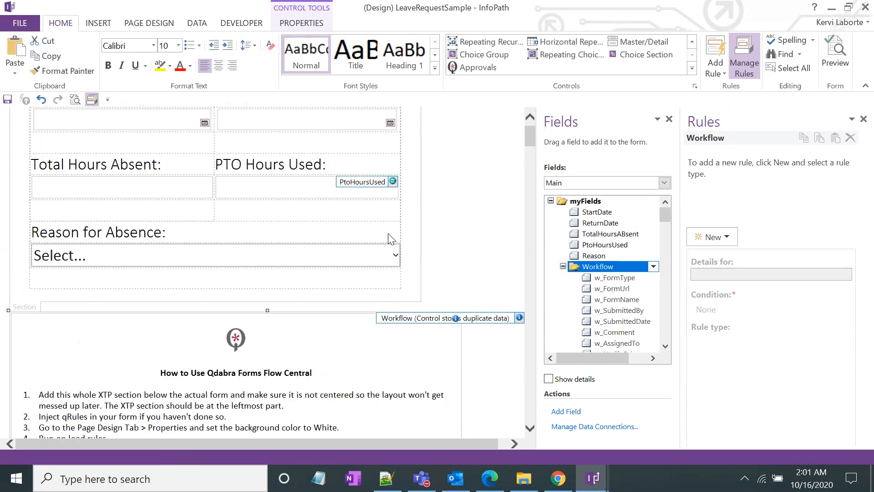
scroll(391, 234, down, 5)
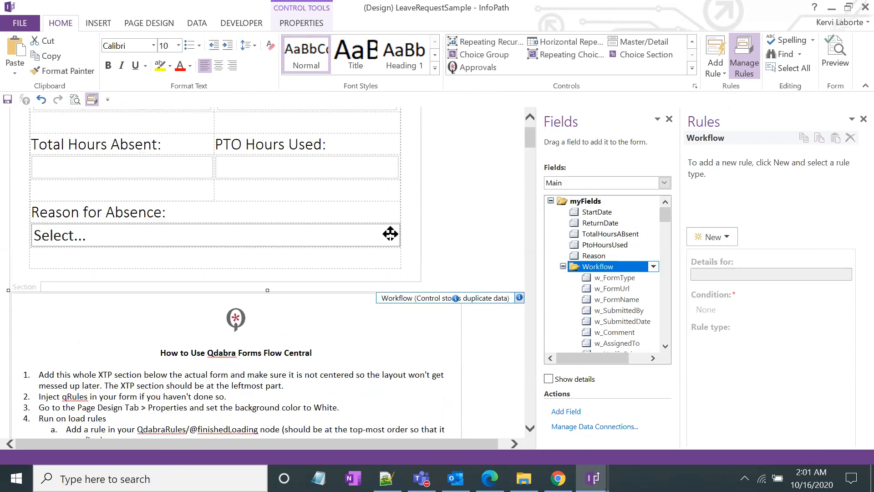
drag(681, 200, 622, 197)
- Create a new Action rule named 'Run on load' on QdabraRules' finishedLoading field
click(581, 185)
scroll(569, 218, down, 3)
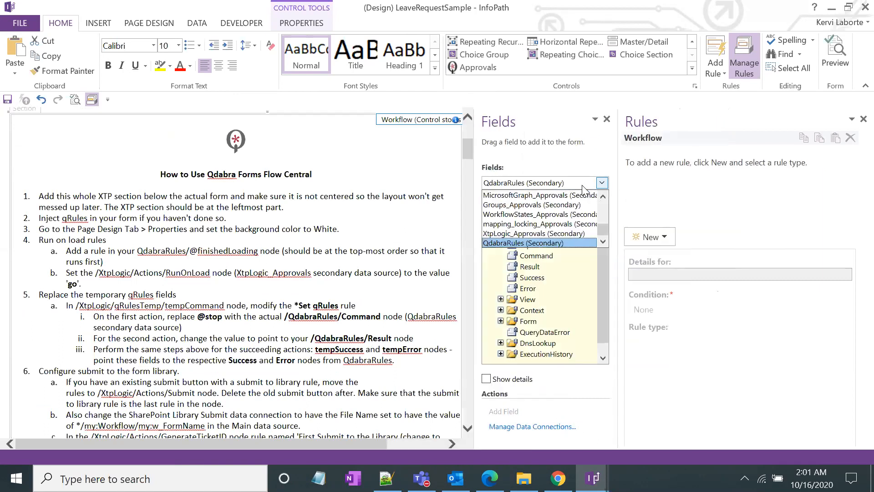
click(554, 242)
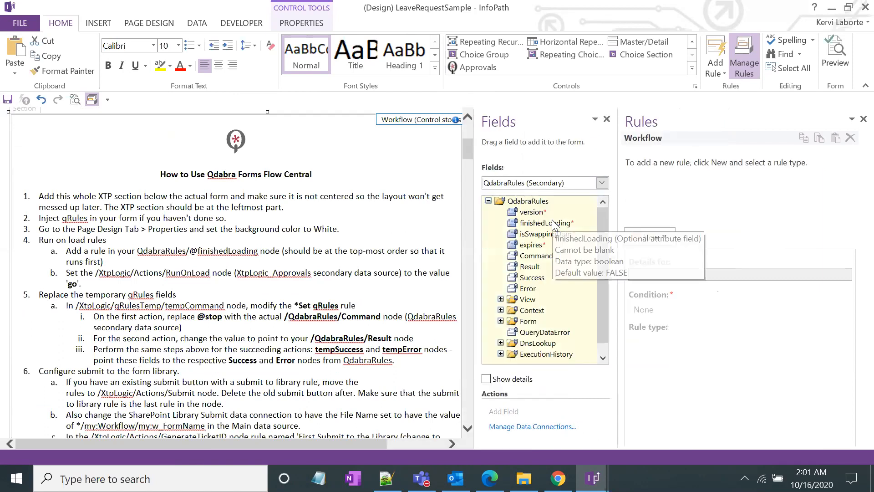
click(548, 223)
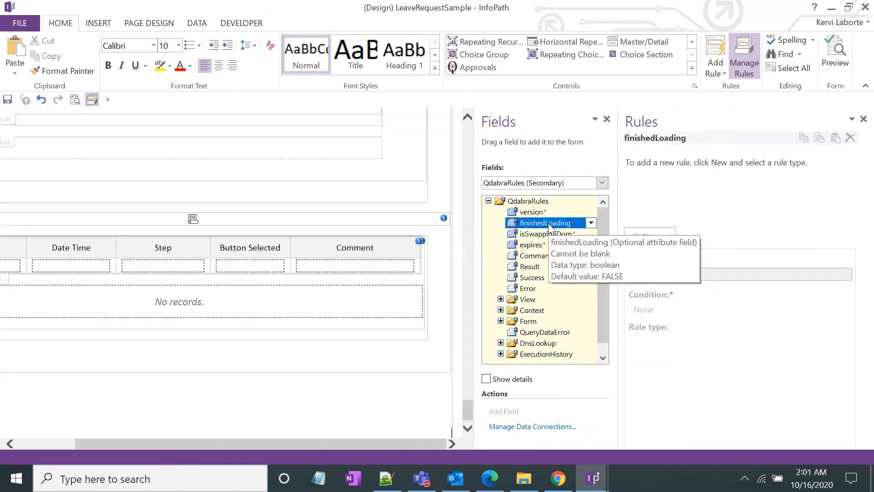
click(669, 235)
click(663, 283)
text(ru)
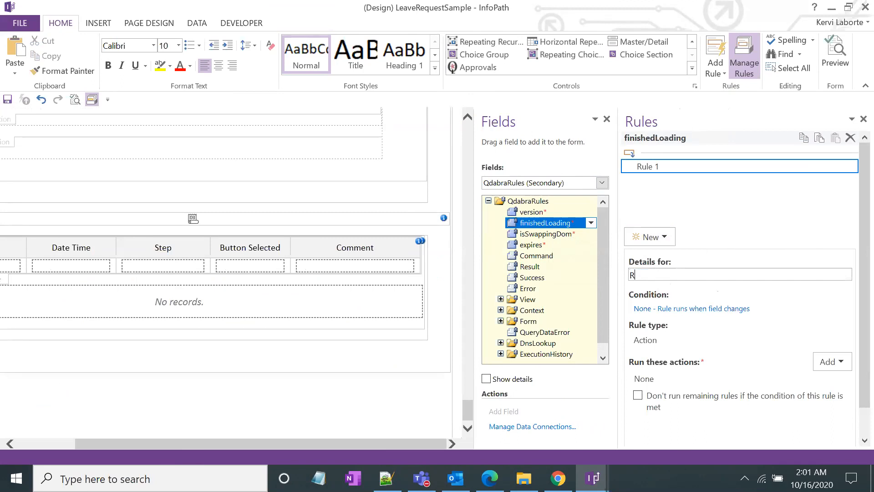
- Add a Set a field's value action assigning RunOnLoad the value "go"
click(842, 365)
click(753, 297)
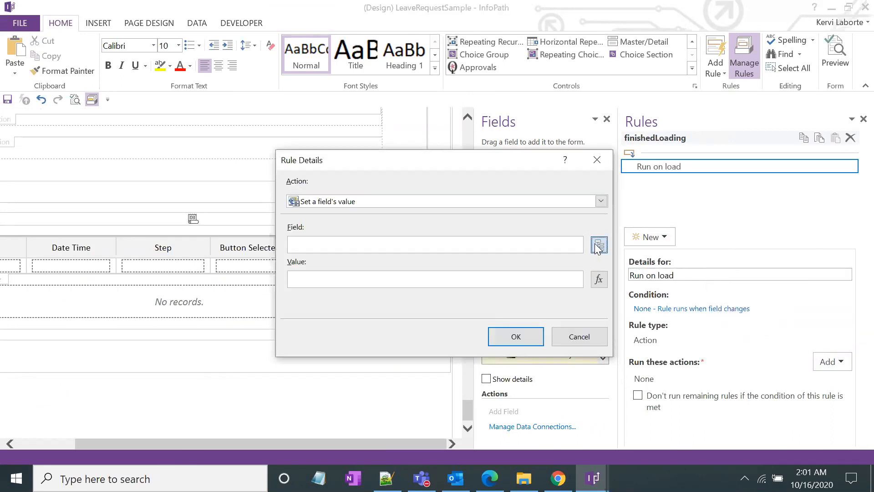
click(599, 244)
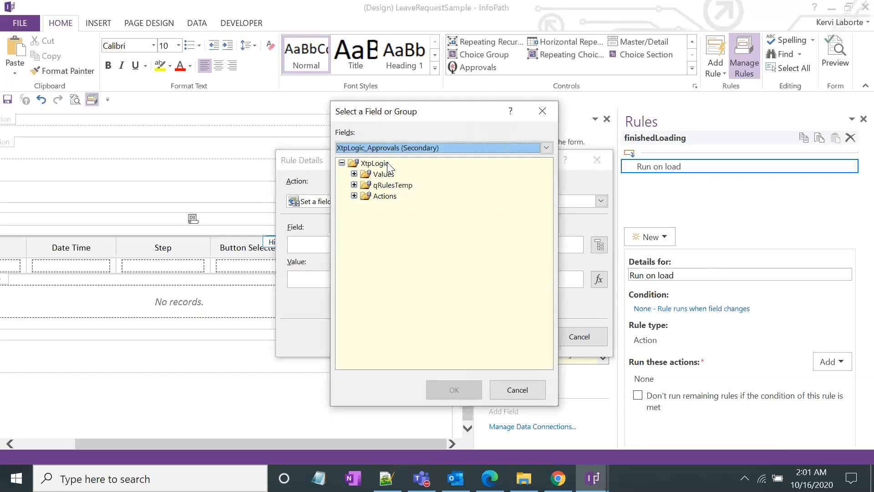
double_click(405, 186)
click(367, 279)
text(go)
key(Return)
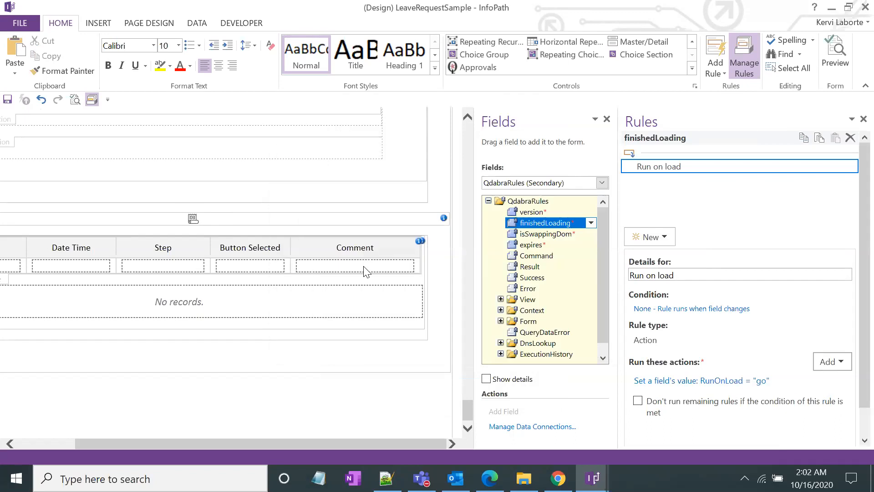
click(601, 183)
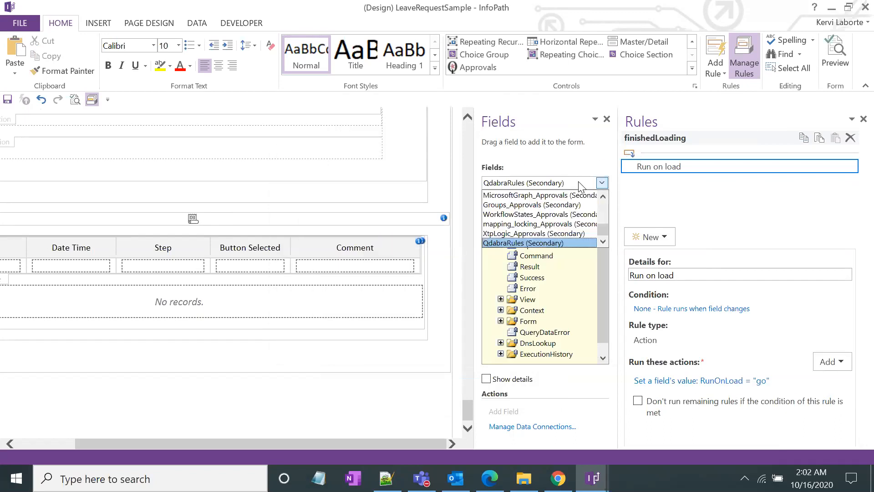
- Show the rules on the qRulesTemp tempCommand field, widening the field and rules panels
click(516, 246)
click(550, 224)
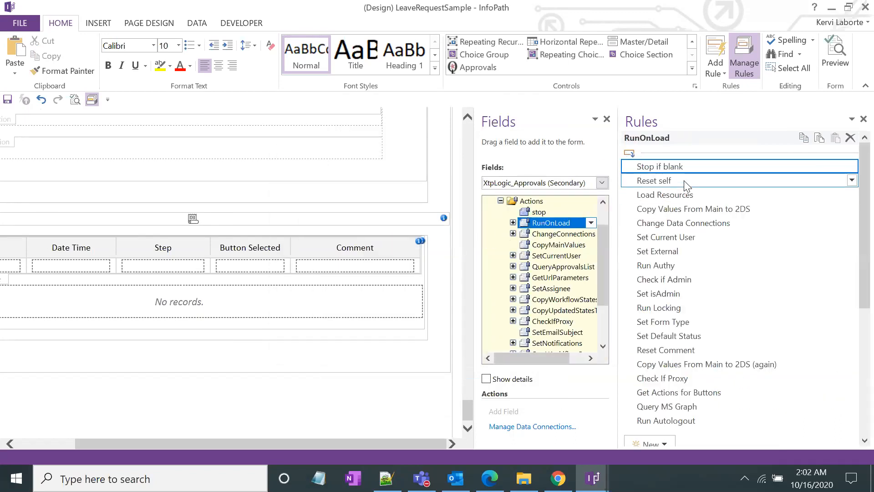
scroll(694, 205, down, 3)
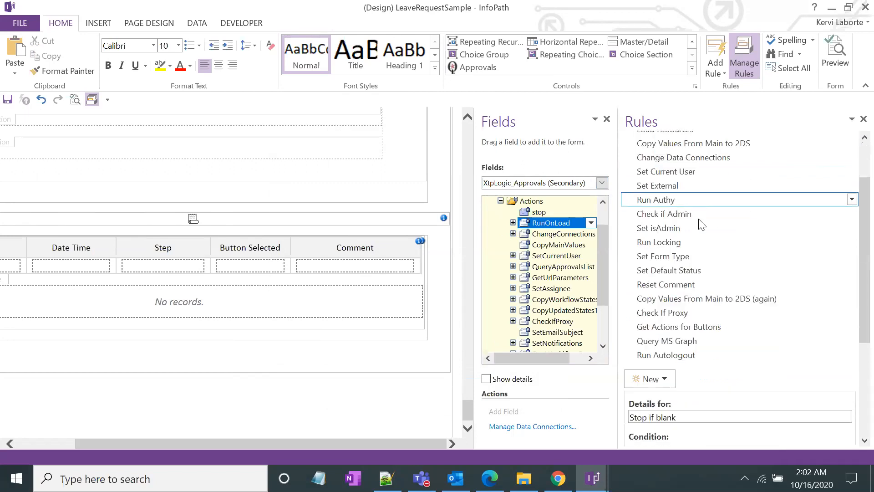
scroll(701, 236, down, 3)
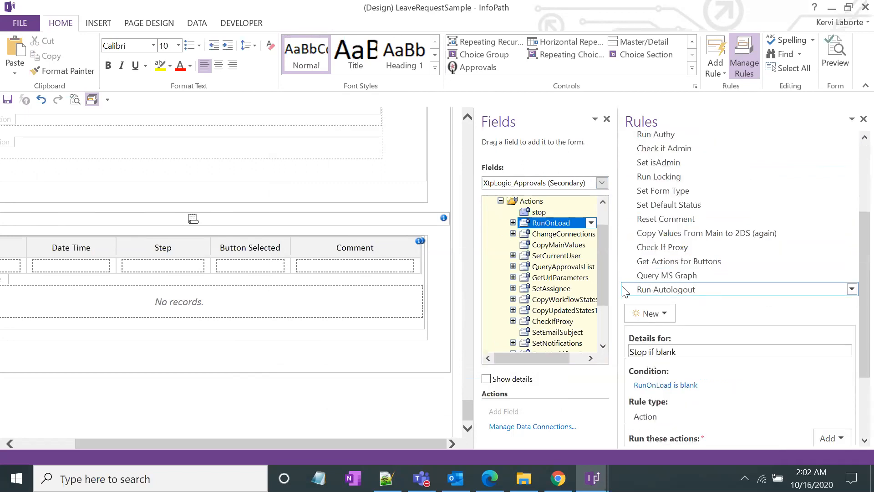
scroll(624, 291, up, 6)
scroll(523, 236, up, 1)
click(501, 223)
click(548, 235)
drag(474, 259, 436, 258)
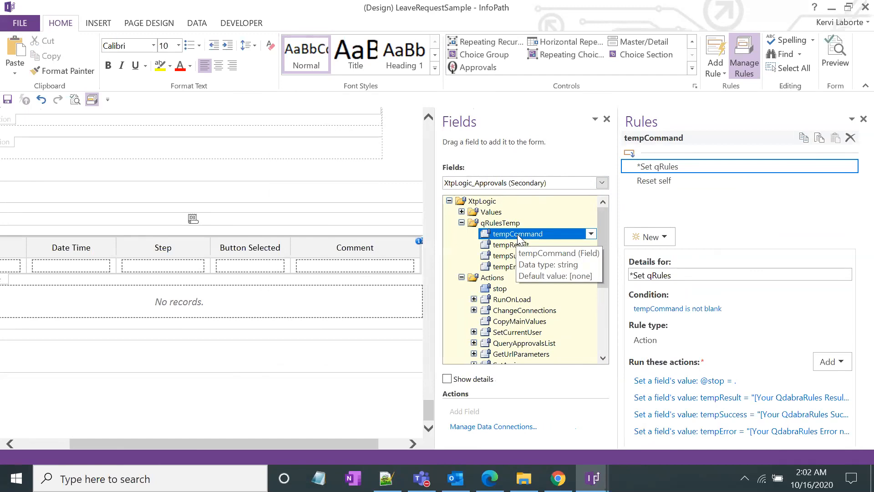
drag(617, 244, 569, 245)
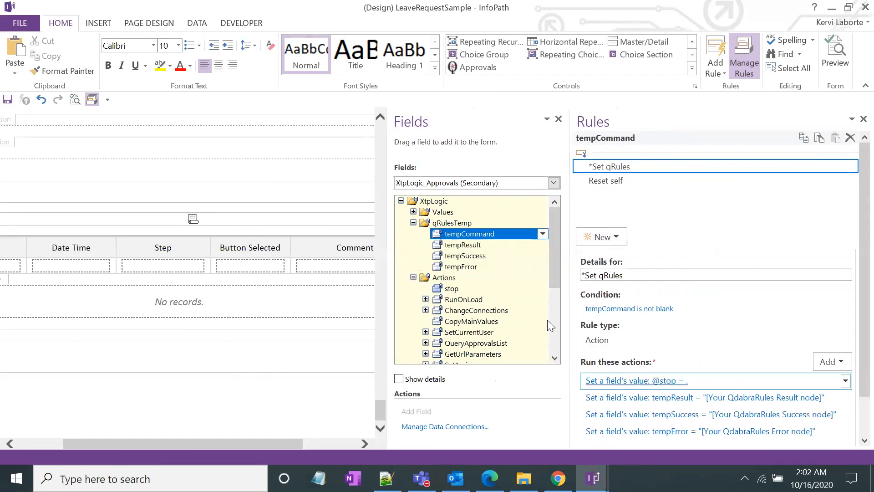
click(636, 380)
click(599, 244)
key(q)
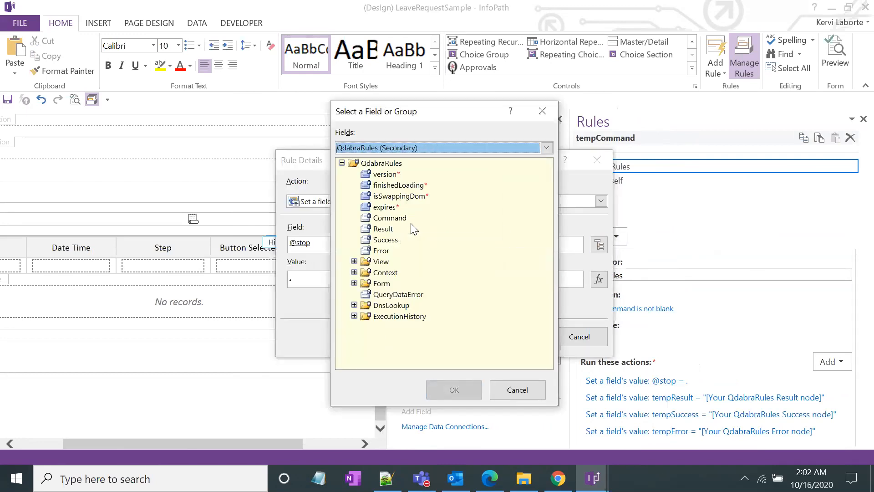
double_click(388, 219)
click(490, 337)
- Set tempResult's value to the QdabraRules Result field
click(488, 334)
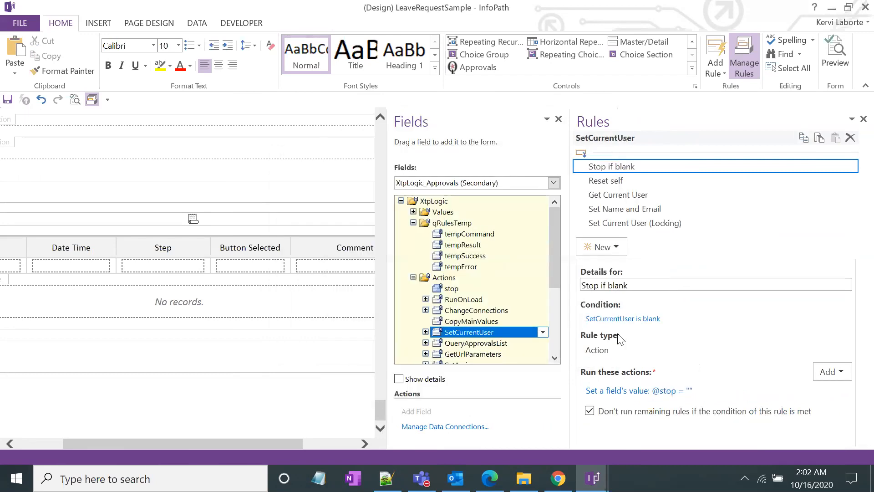
click(469, 234)
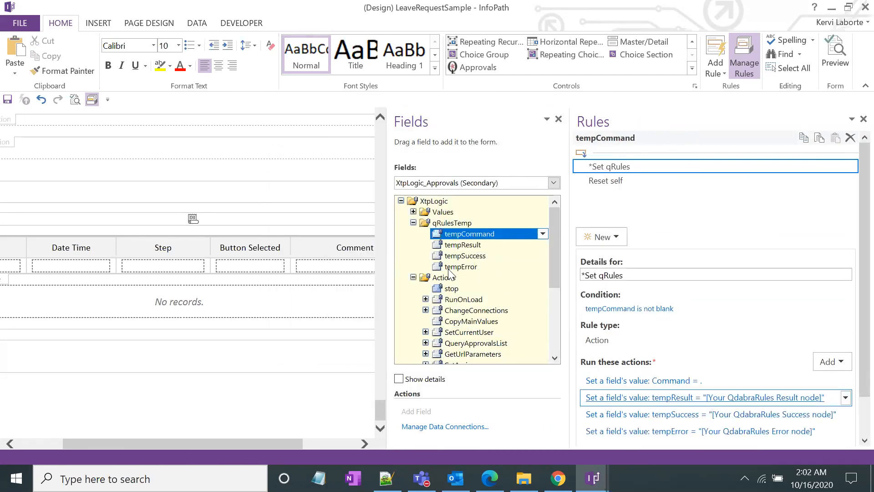
click(425, 277)
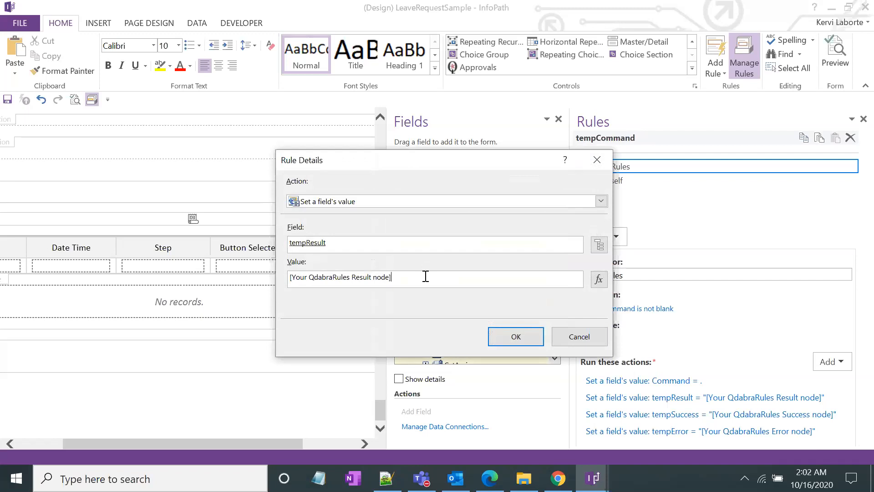
click(597, 278)
click(294, 317)
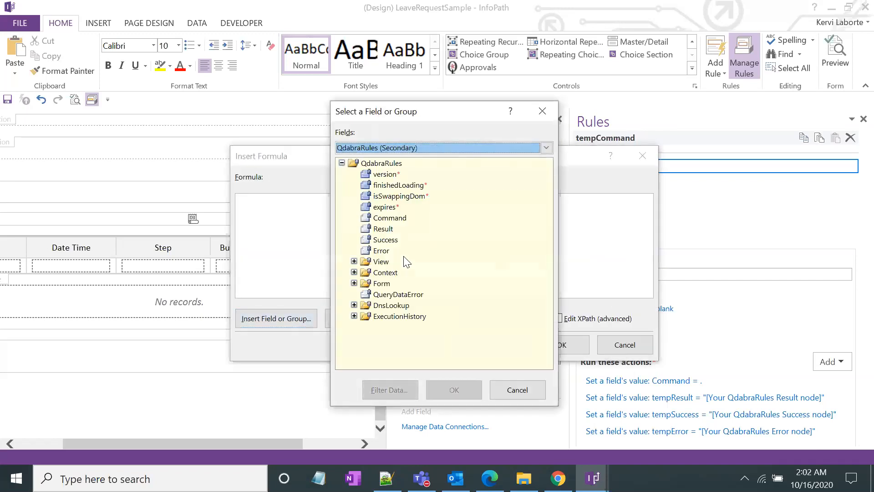
double_click(386, 229)
click(565, 344)
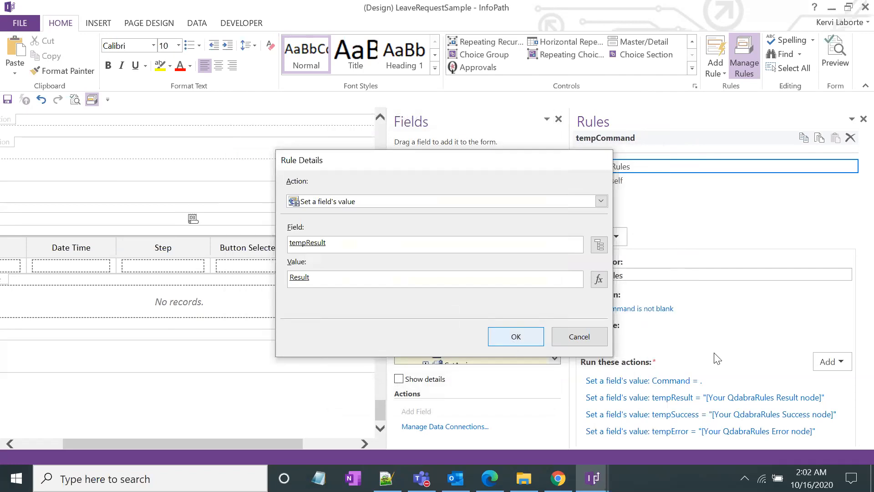
key(Return)
- Set tempSuccess's value to the QdabraRules Success field
click(588, 365)
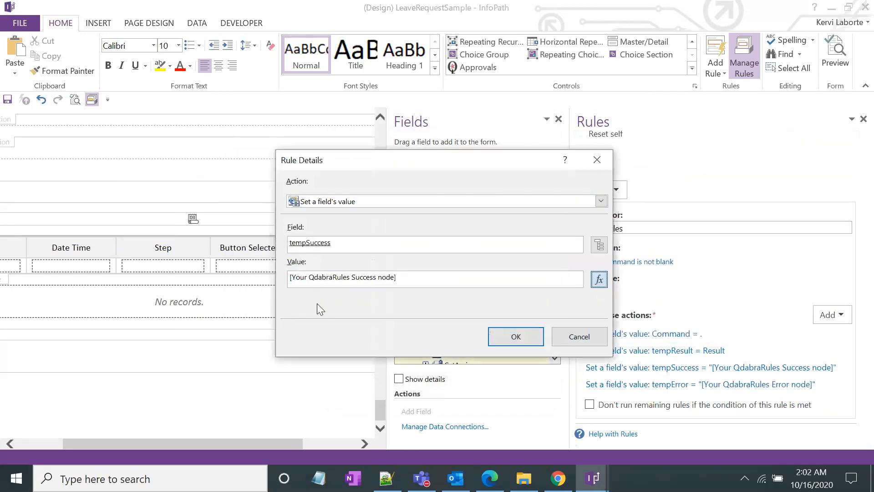
click(597, 278)
click(276, 318)
double_click(371, 235)
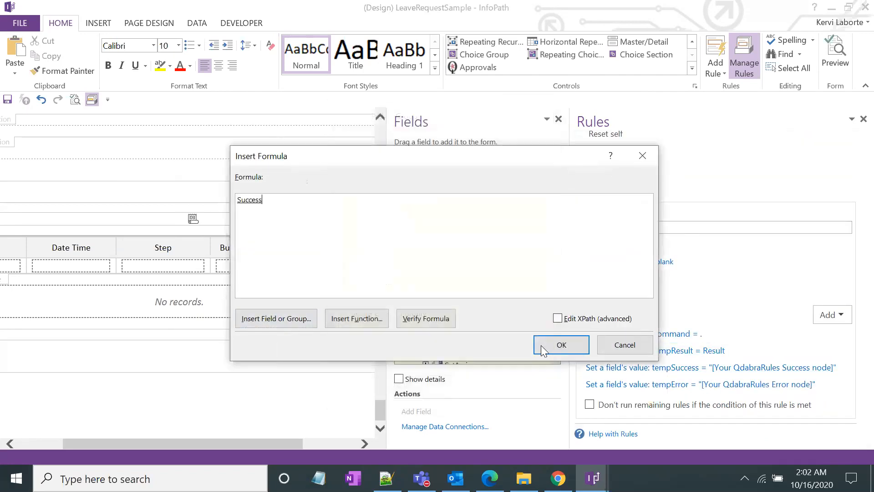
click(546, 345)
click(514, 337)
- Set tempError's value to the QdabraRules Error field and collapse qRulesTemp
click(687, 384)
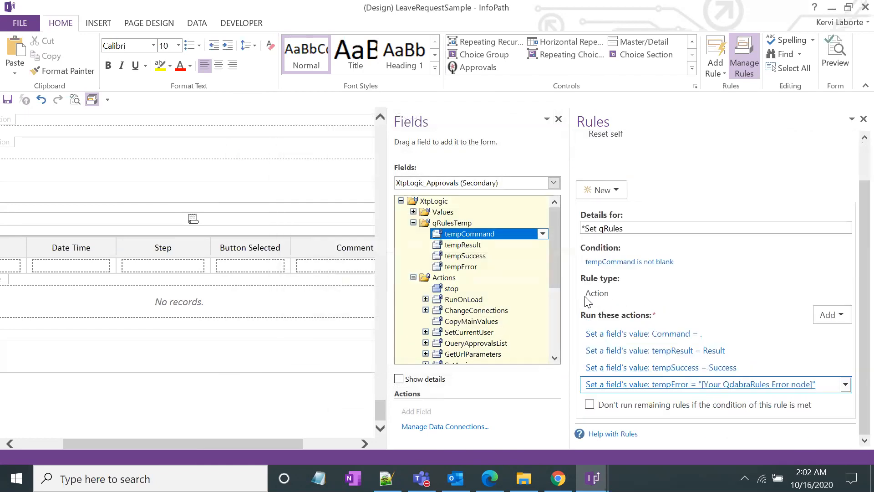
click(599, 278)
click(276, 319)
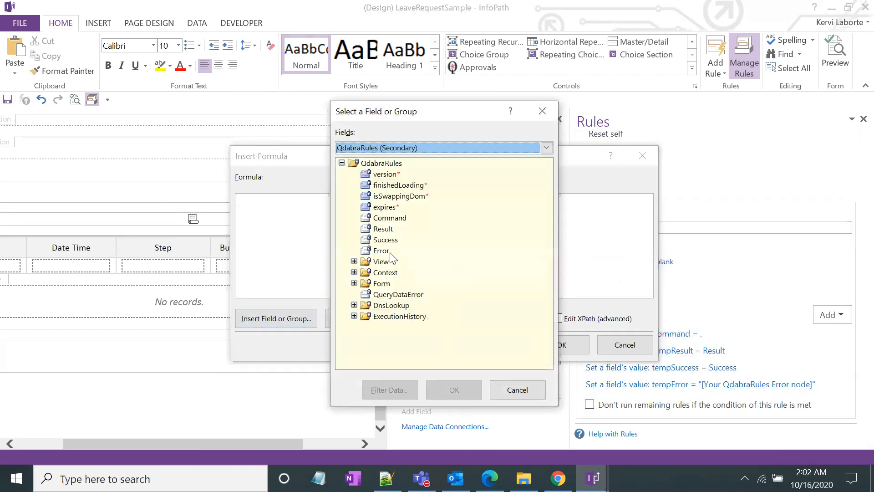
double_click(386, 250)
click(561, 345)
click(526, 336)
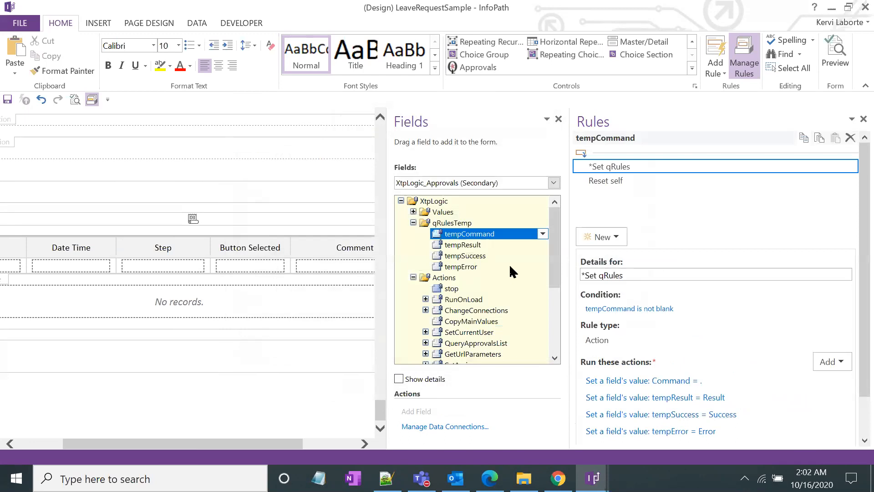
click(413, 223)
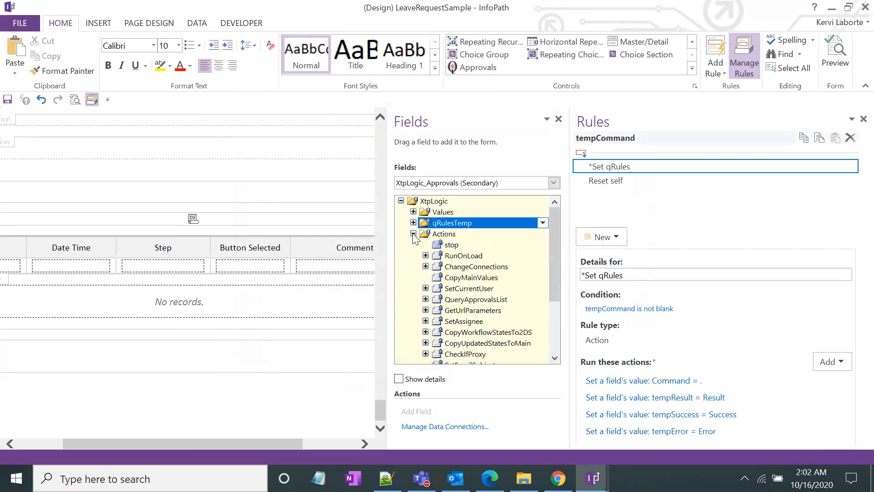
- Show the rules on the WorkflowState group under Values > WorkflowStates
drag(568, 238, 609, 239)
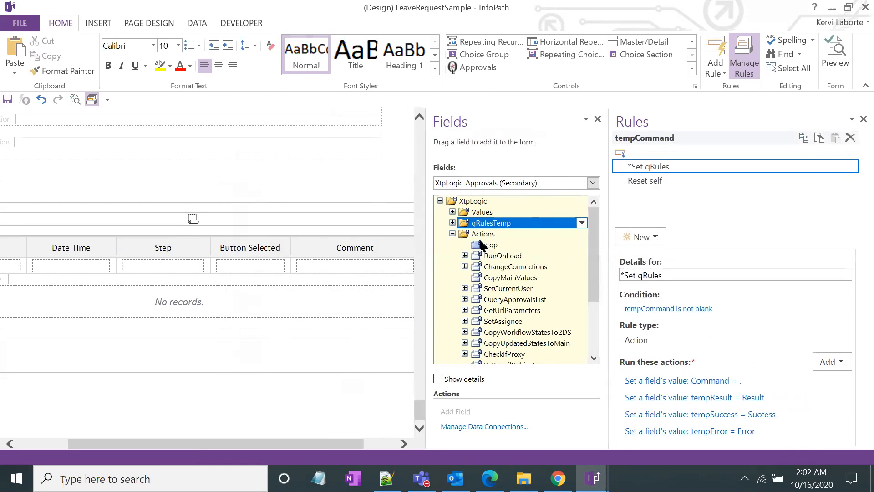
click(453, 212)
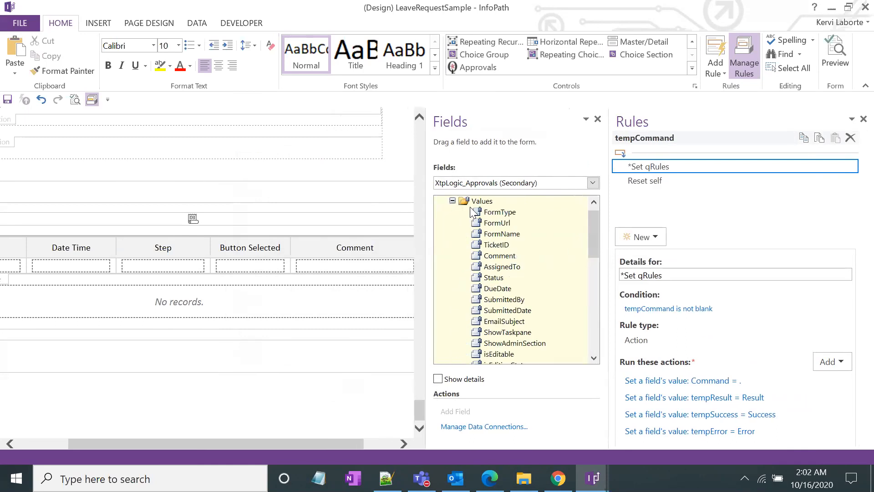
scroll(487, 242, down, 5)
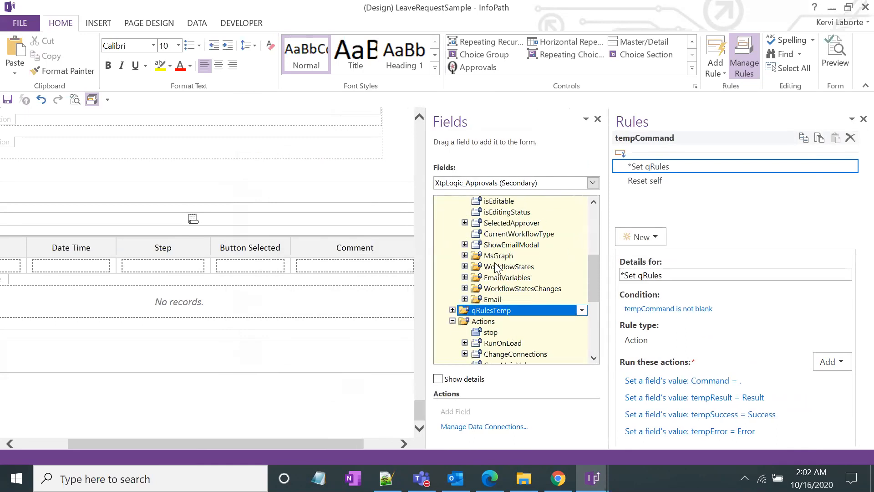
click(465, 266)
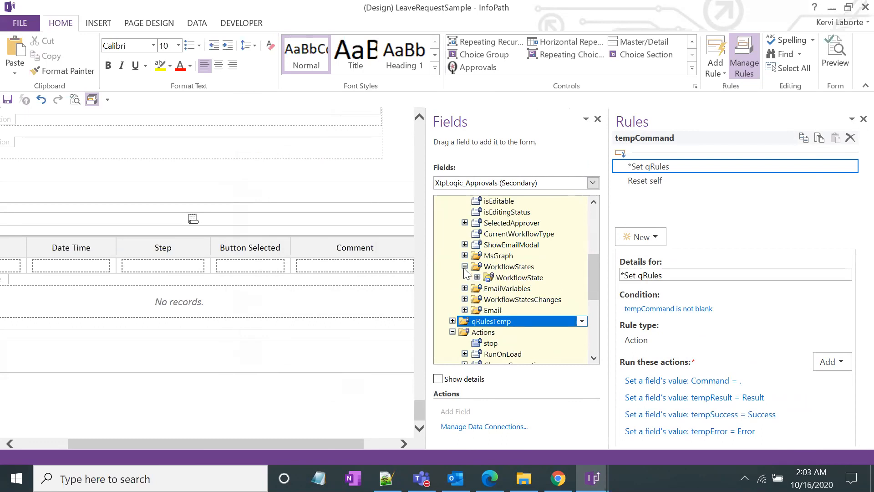
click(507, 278)
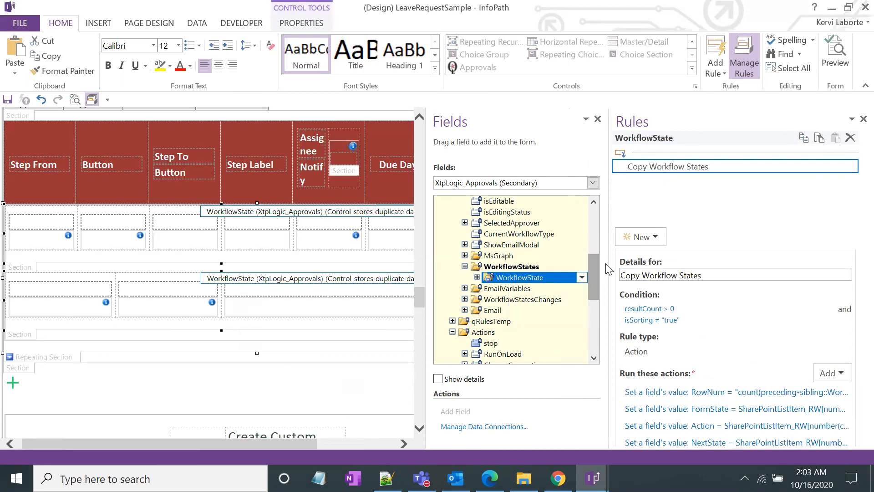
drag(608, 280, 580, 280)
- Re-enter WorkflowState's RowNum value as the pasted counting formula via fx
click(695, 392)
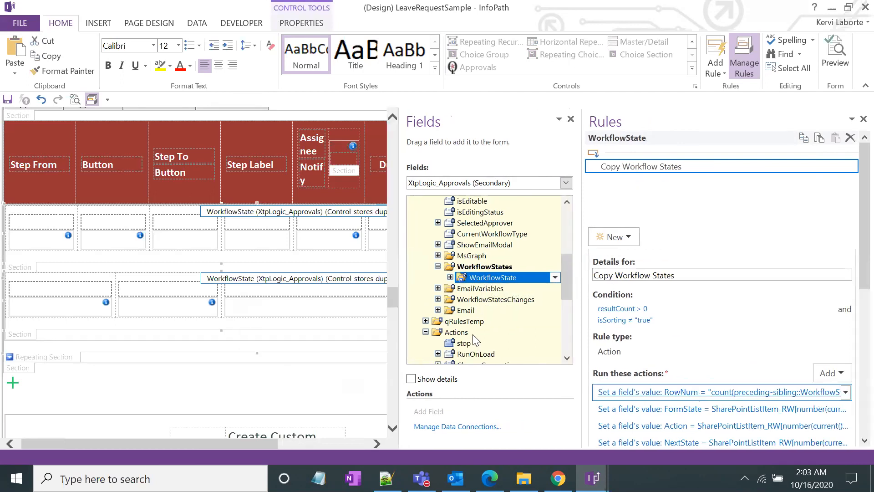
drag(432, 282, 403, 281)
key(ctrl+c)
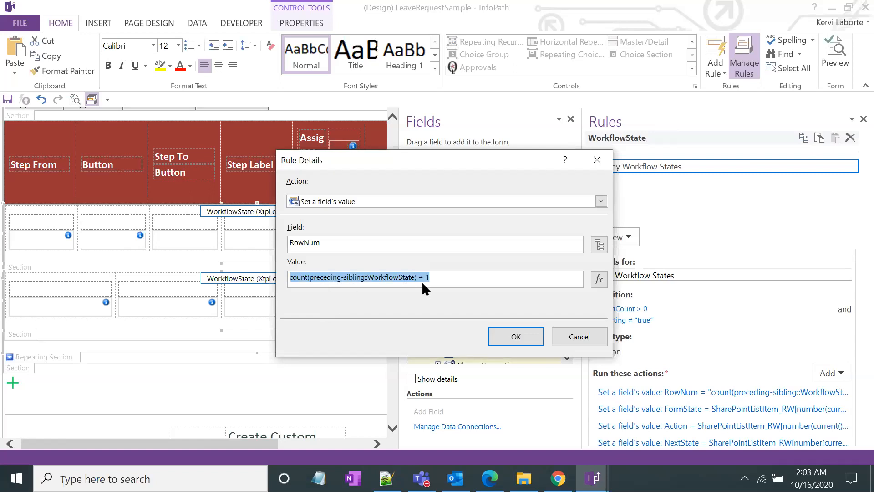
key(BackSpace)
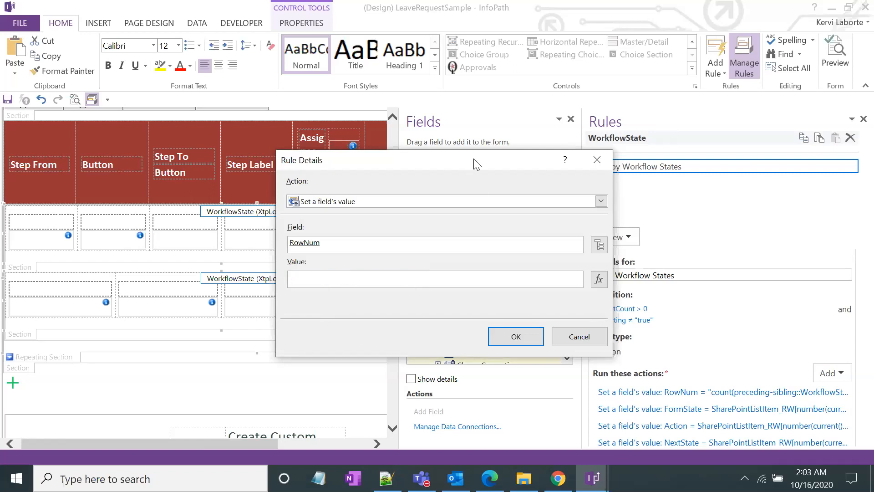
drag(475, 164, 479, 164)
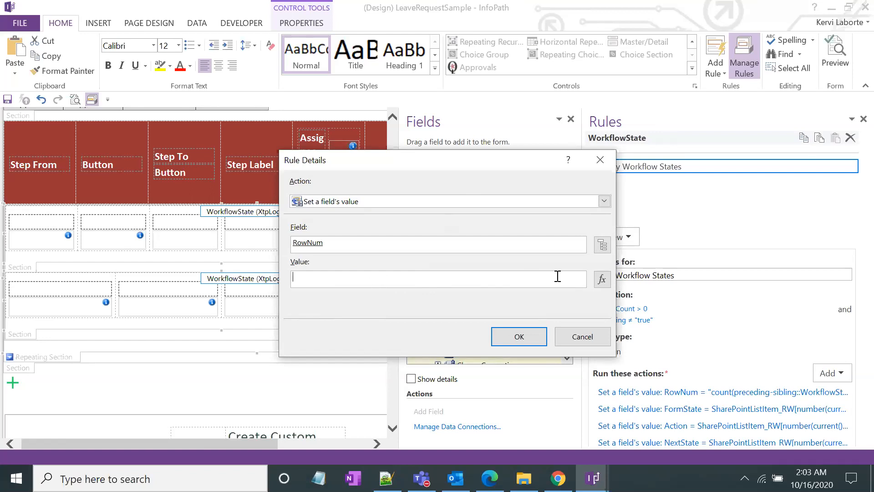
click(602, 279)
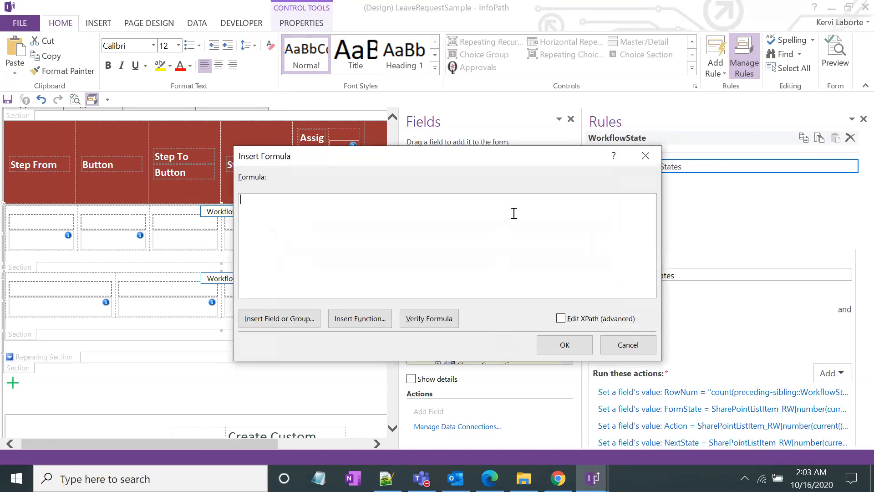
drag(561, 154, 620, 182)
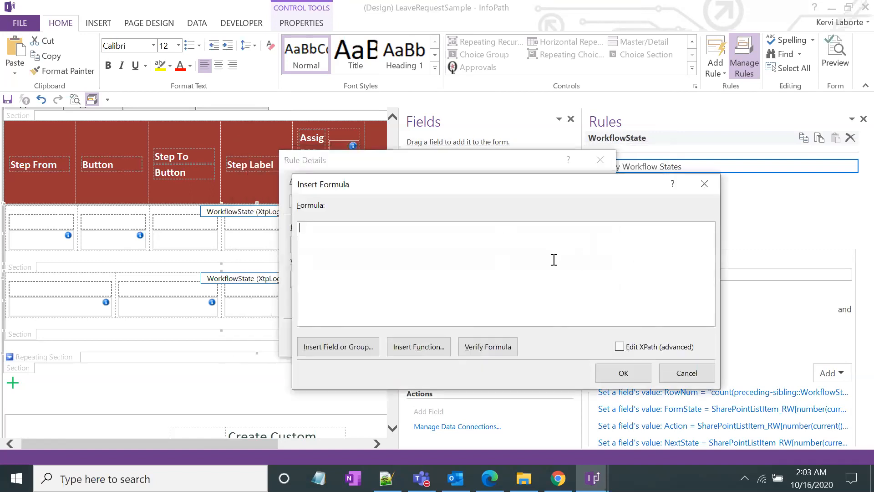
key(ctrl+v)
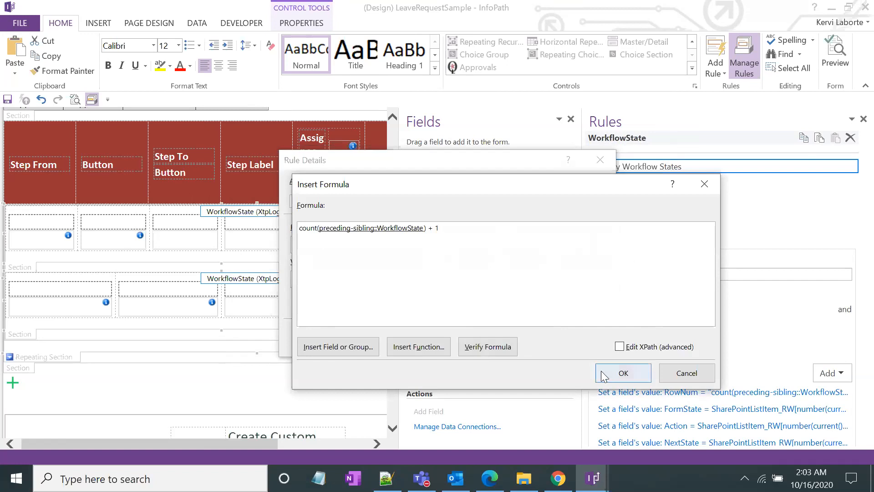
click(600, 370)
click(524, 336)
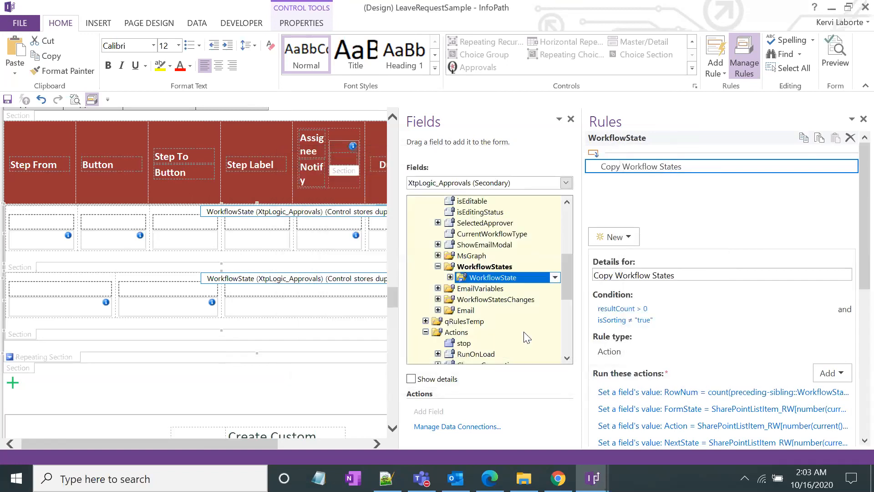
- Make WorkflowStatesChange's RowNum count preceding WorkflowStatesChange siblings plus 1 via fx
click(438, 299)
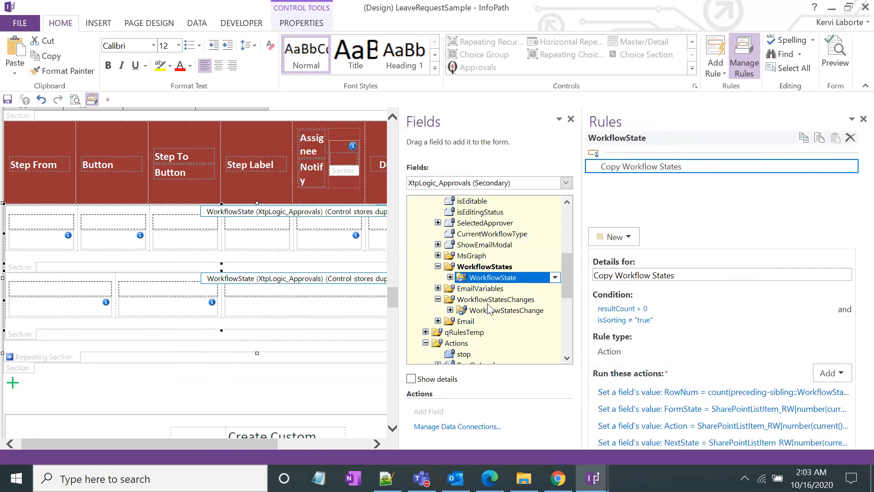
click(496, 310)
drag(586, 291, 566, 290)
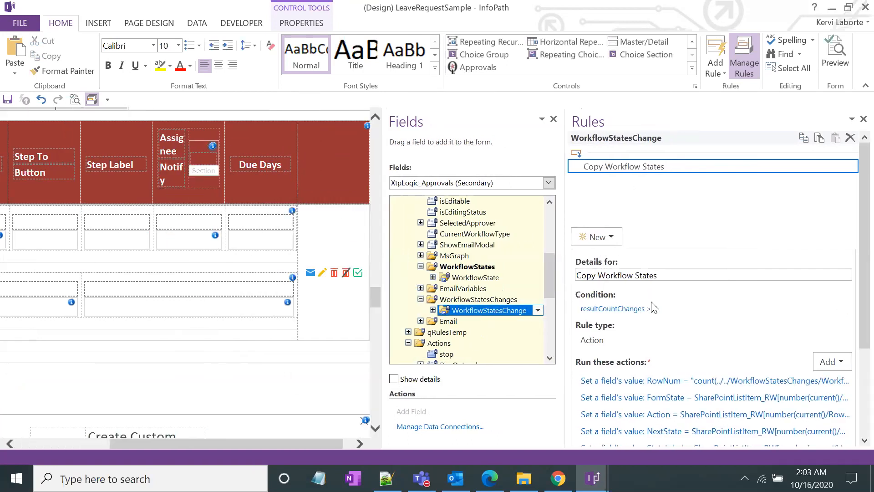
scroll(656, 305, down, 3)
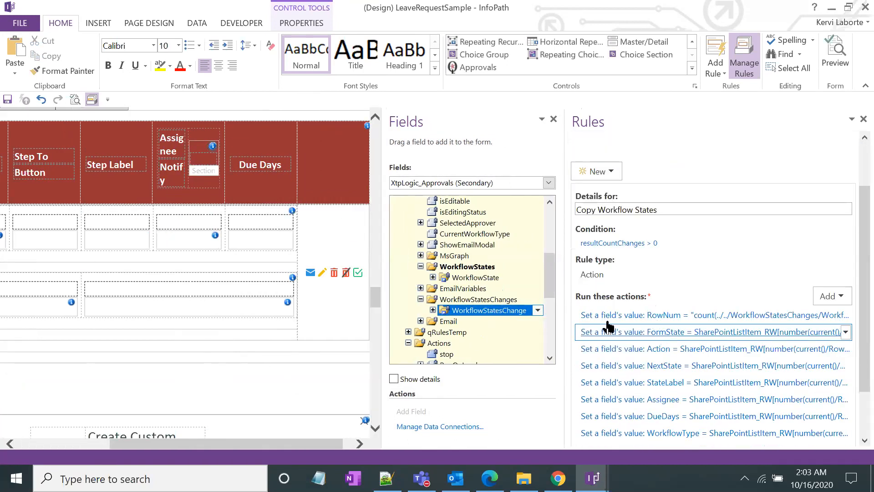
click(466, 301)
key(ctrl+a)
key(ctrl+x)
click(659, 307)
key(ctrl+v)
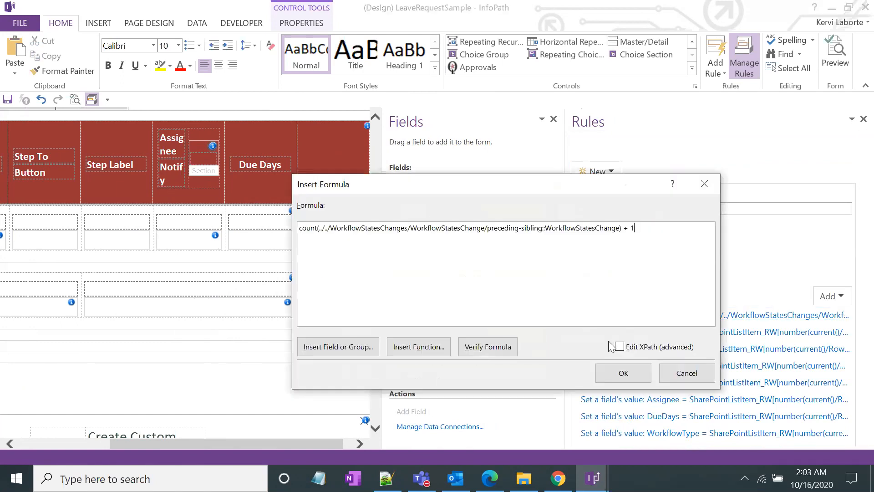
click(615, 371)
key(Return)
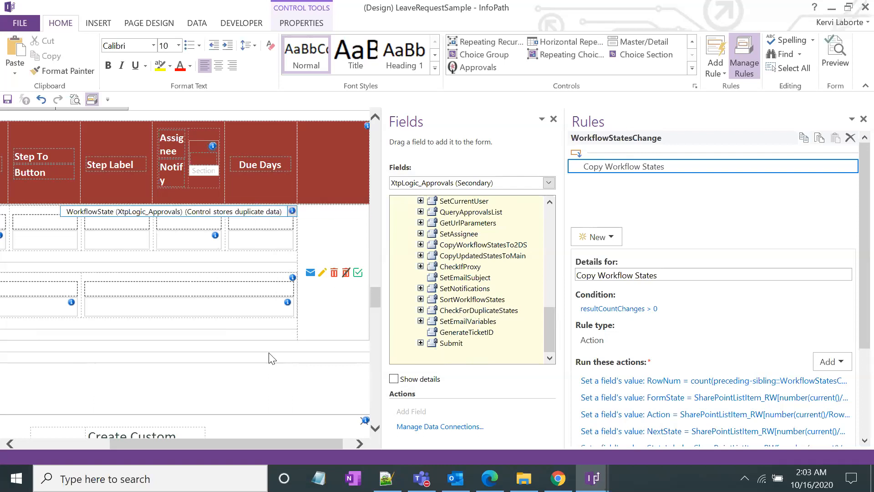
- Select the delete-row picture button in the form
drag(249, 444, 300, 436)
scroll(222, 213, up, 3)
scroll(221, 213, down, 3)
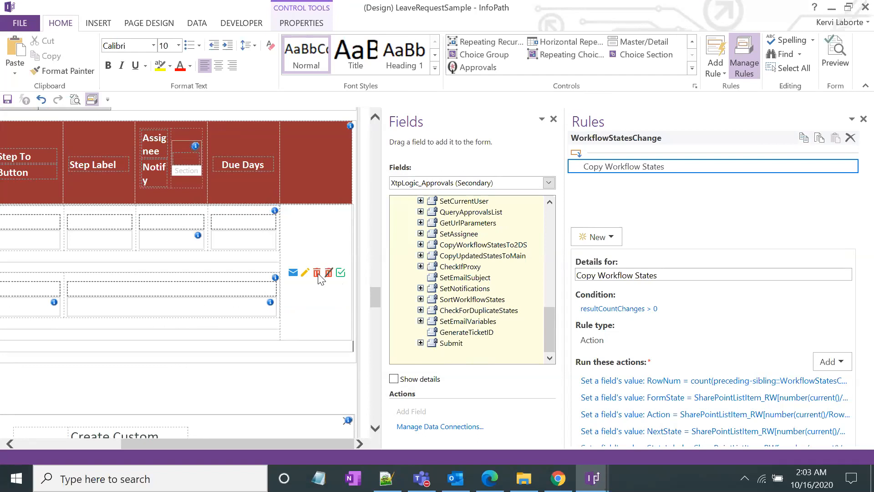
click(317, 275)
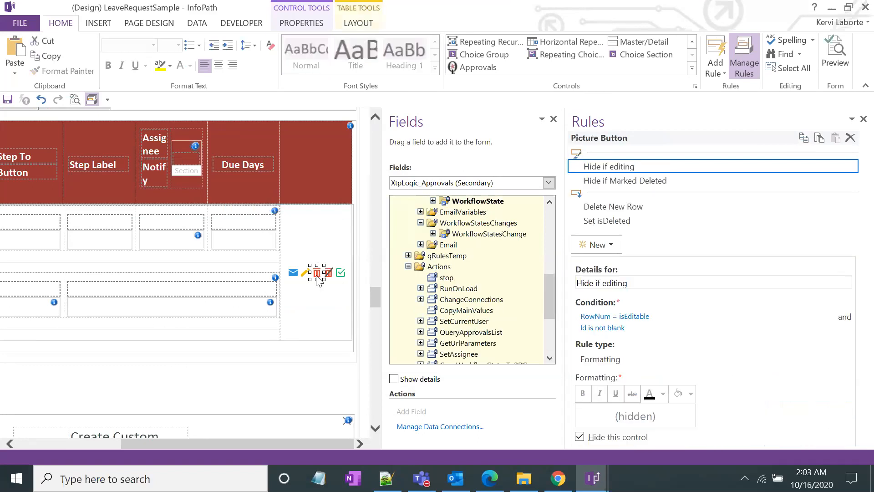
- Replace Delete New Row's tempCommand value with the pasted concat WorkflowState delete formula
click(623, 215)
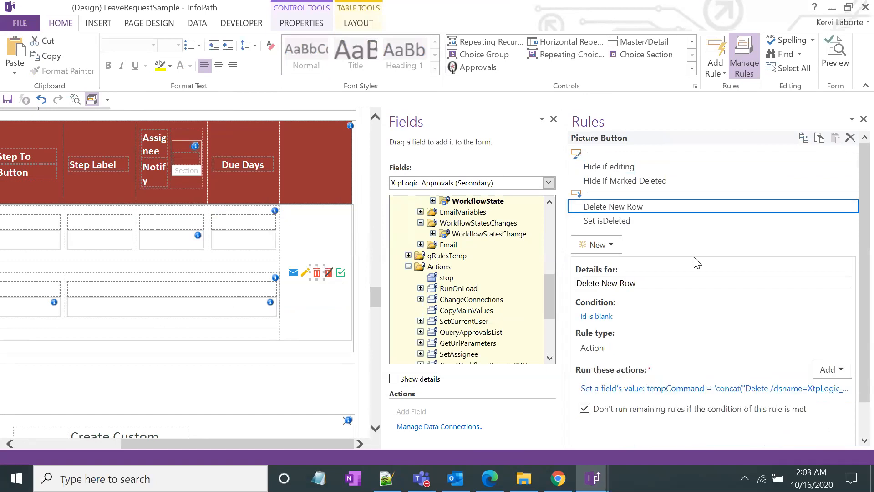
click(727, 388)
key(ctrl+a)
key(Delete)
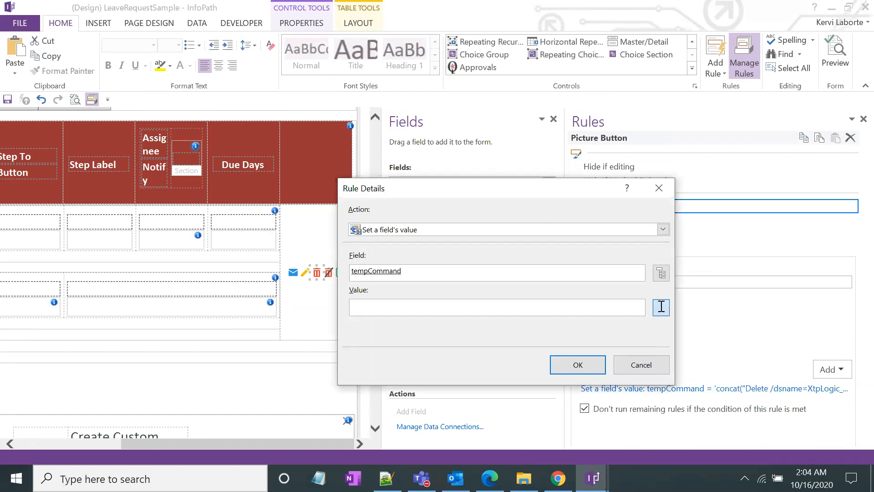
click(661, 306)
key(ctrl+v)
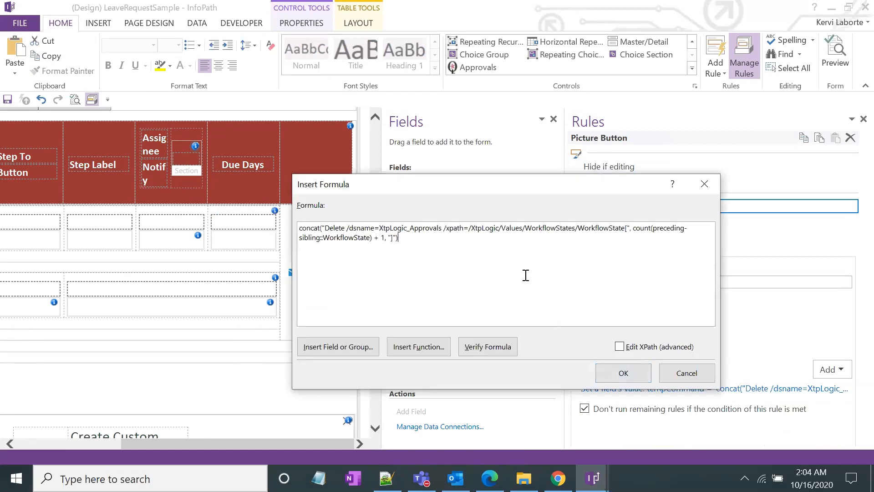
click(622, 373)
click(572, 363)
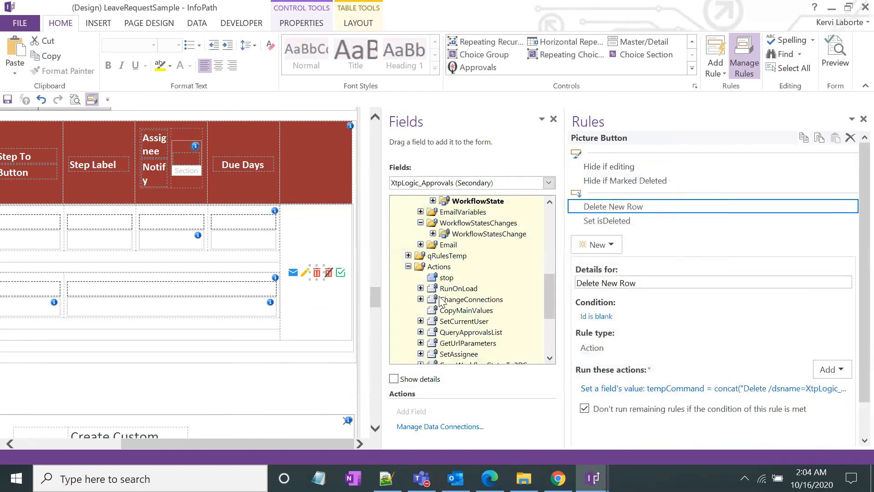
- Show the rules on Main's Workflow > WorkflowStates > WorkflowState group
click(459, 186)
scroll(428, 206, up, 5)
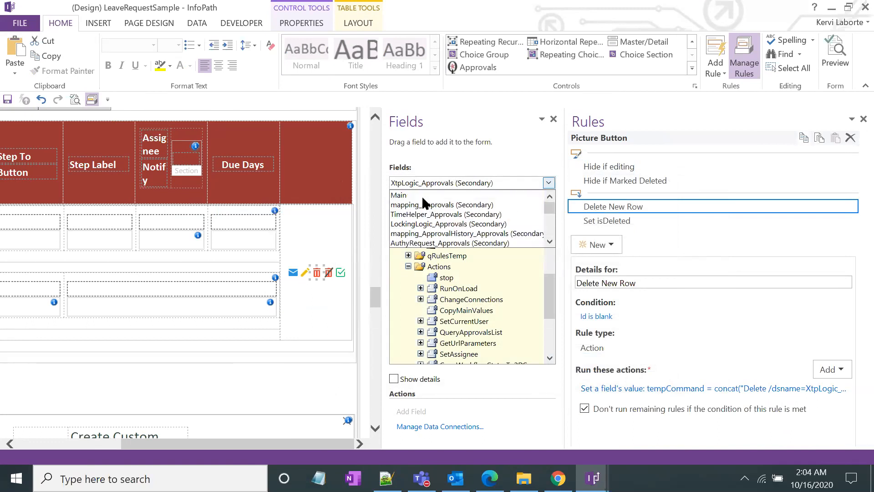
click(401, 195)
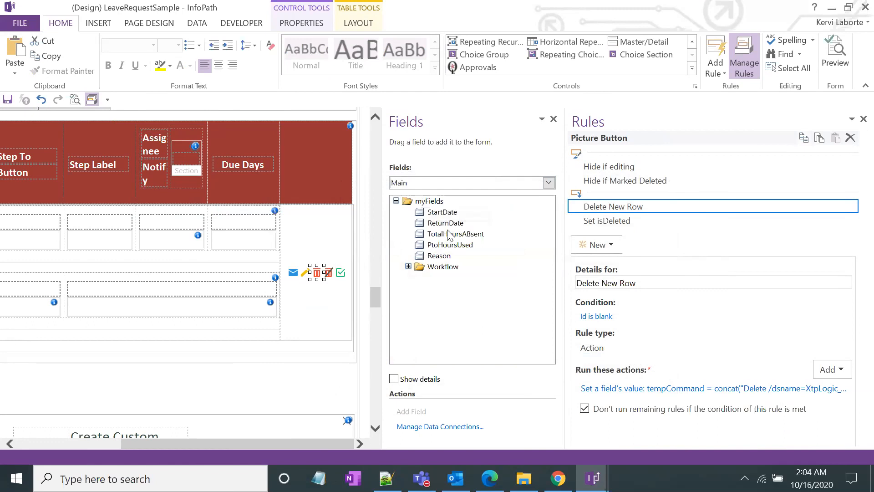
click(408, 267)
scroll(412, 276, down, 3)
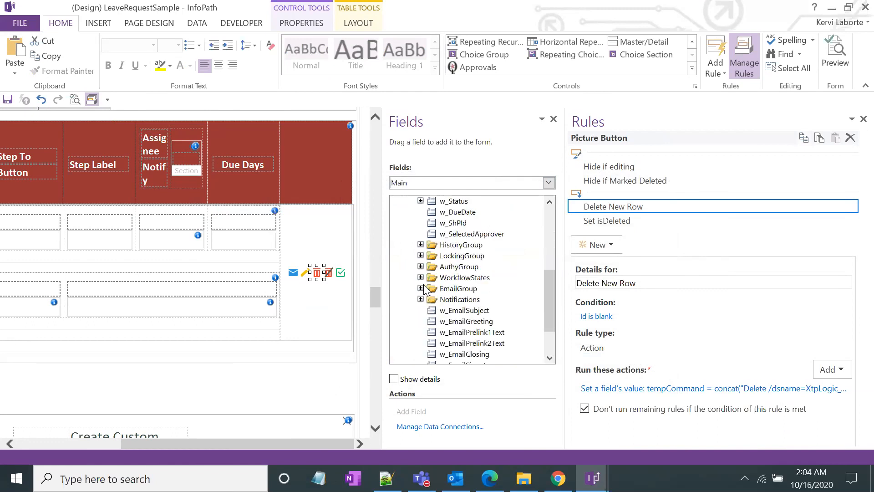
click(420, 278)
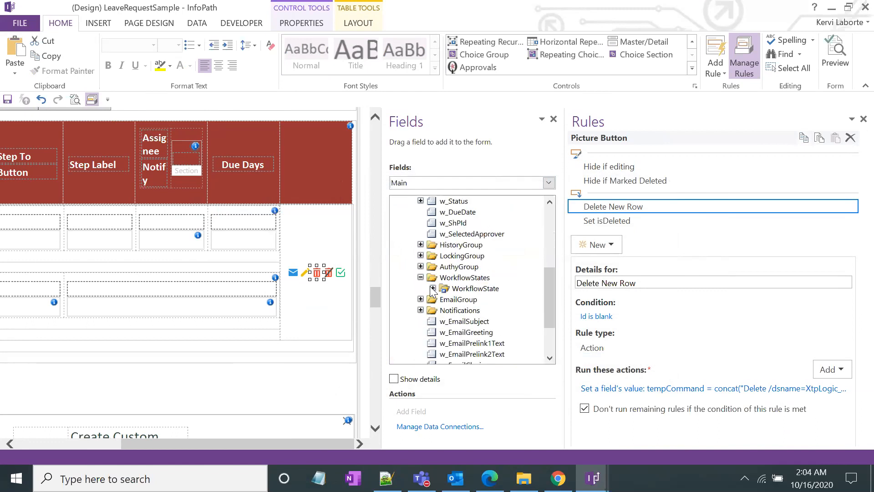
click(433, 288)
scroll(437, 281, up, 2)
click(433, 266)
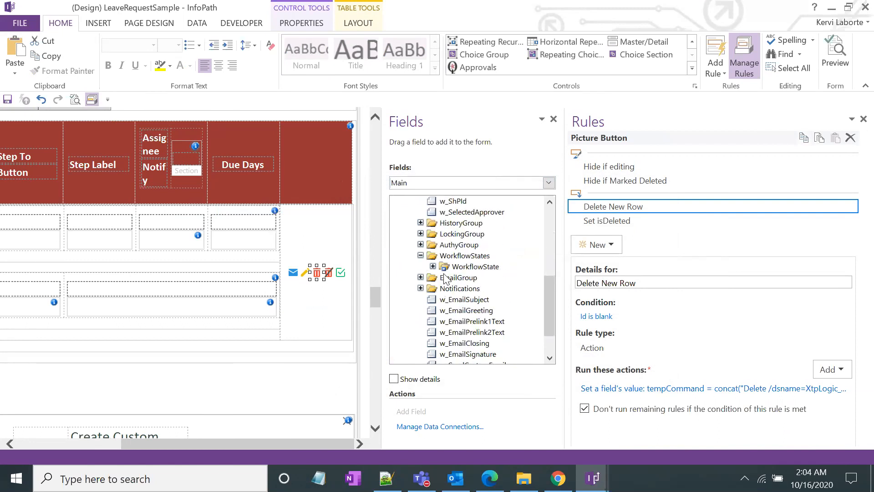
click(464, 267)
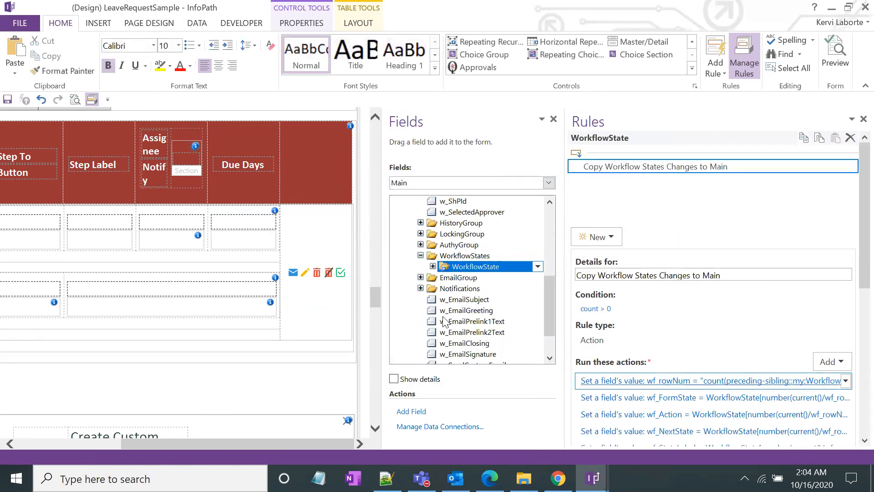
- Set wf_rowNum to count(preceding-sibling::WorkflowState) + 1 in WorkflowState's copy rule
click(710, 381)
triple_click(542, 304)
key(Delete)
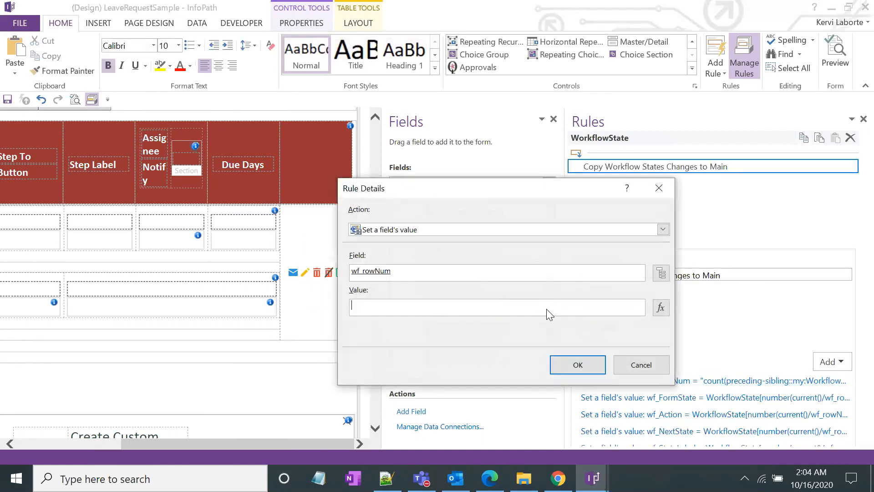
click(661, 309)
key(ctrl+v)
click(622, 366)
click(575, 361)
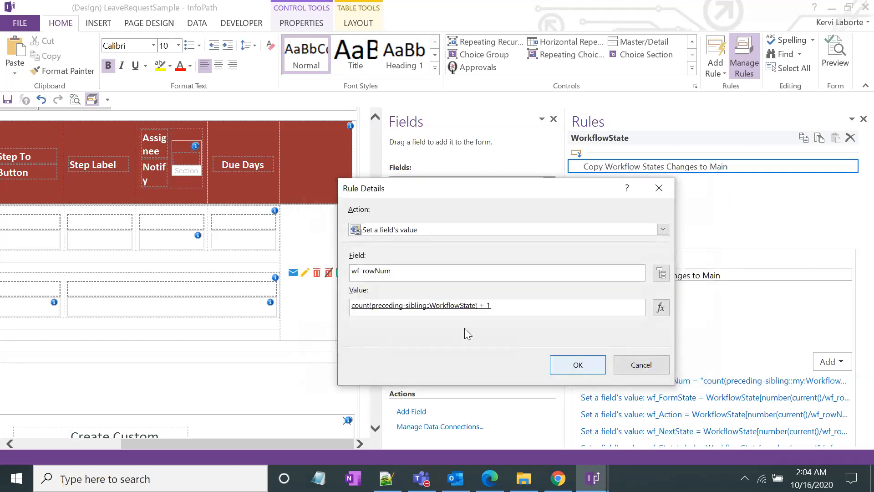
- Set n_RowNum to count(preceding-sibling::Notification) + 1 in 'Copy Notifications to Main'
click(421, 289)
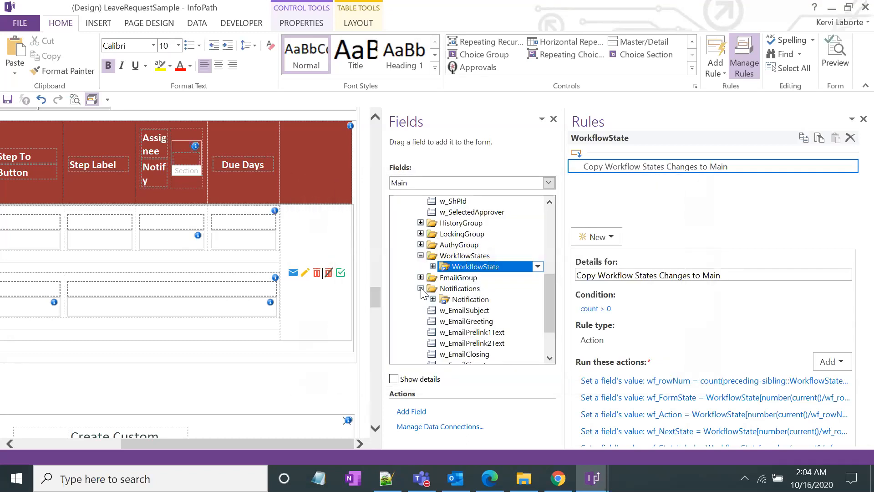
click(470, 299)
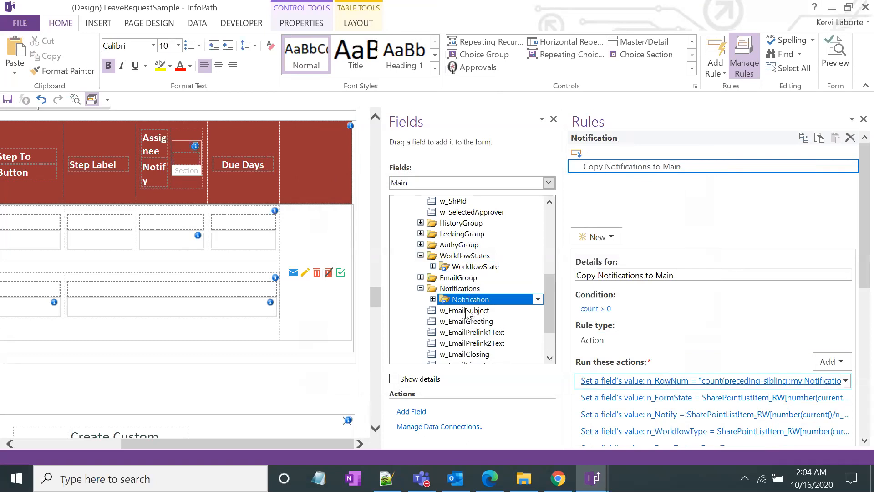
click(459, 305)
key(Delete)
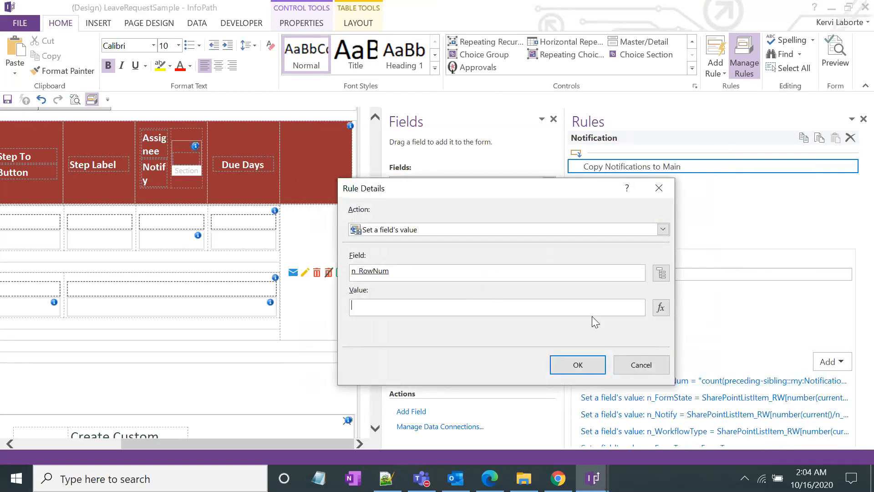
click(661, 307)
key(ctrl+v)
click(623, 369)
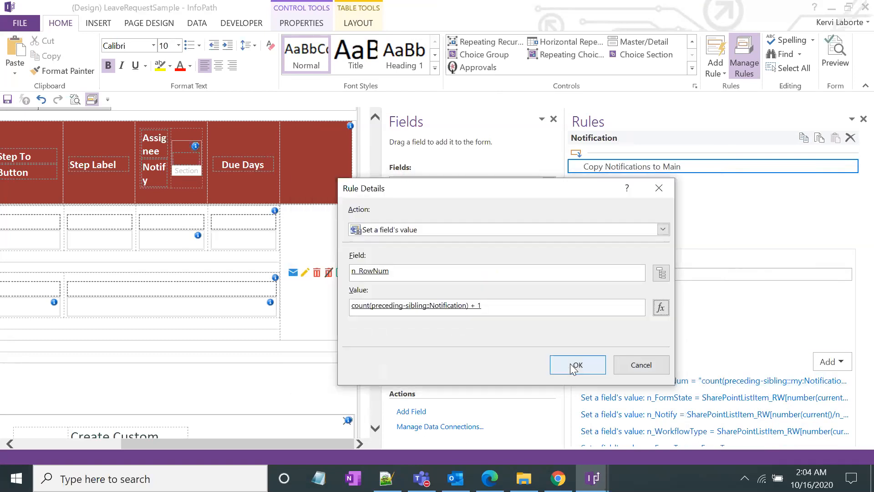
click(574, 367)
scroll(322, 284, down, 5)
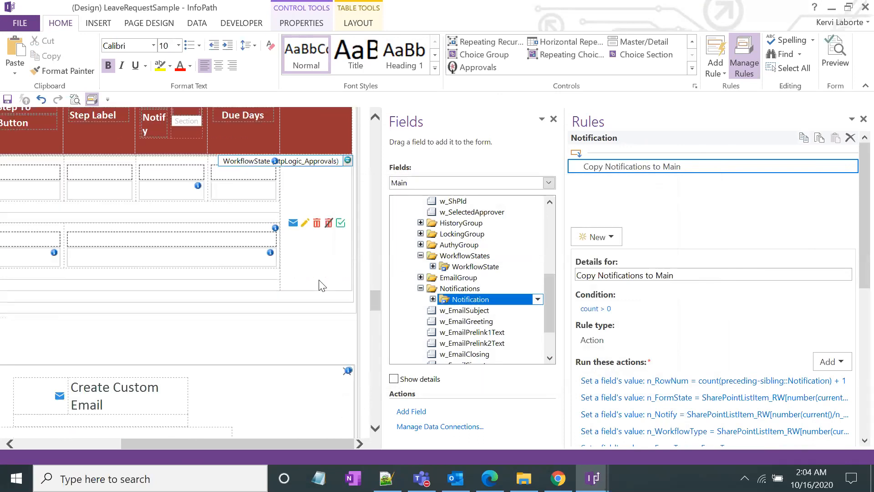
- Scroll to the setup instructions and widen the canvas to read them
scroll(337, 296, up, 15)
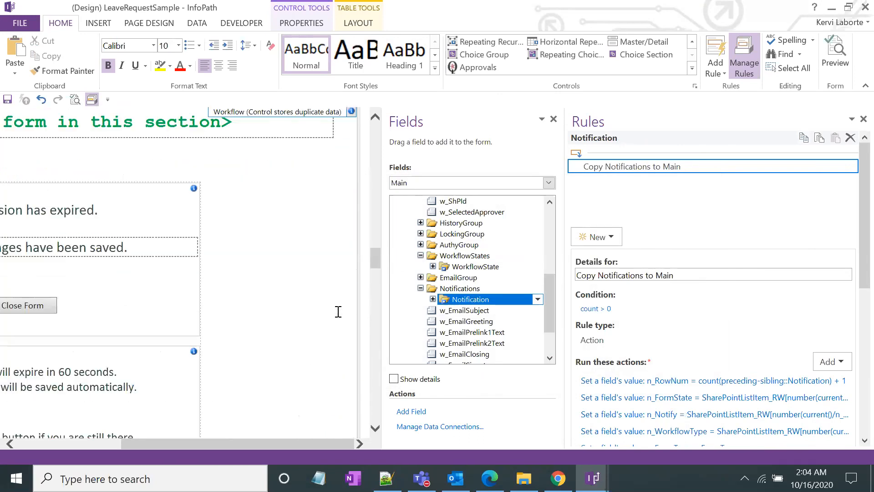
drag(344, 444, 263, 439)
scroll(279, 357, up, 5)
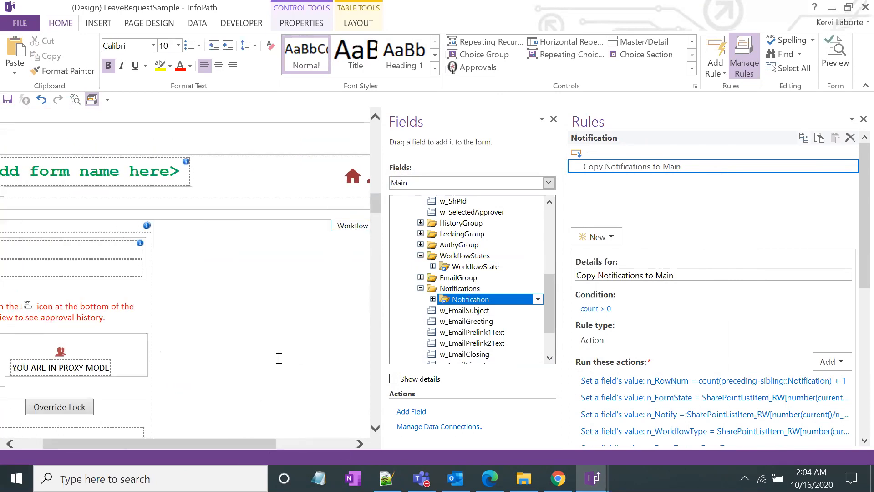
scroll(281, 358, up, 5)
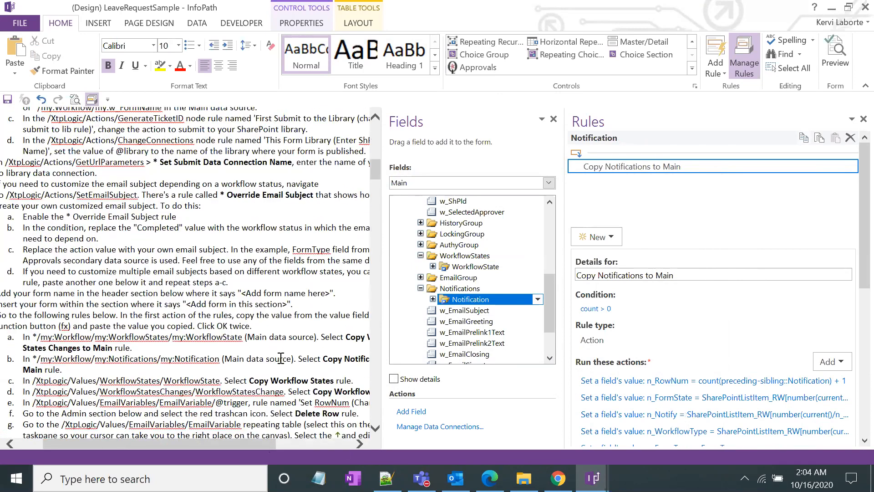
scroll(281, 359, down, 1)
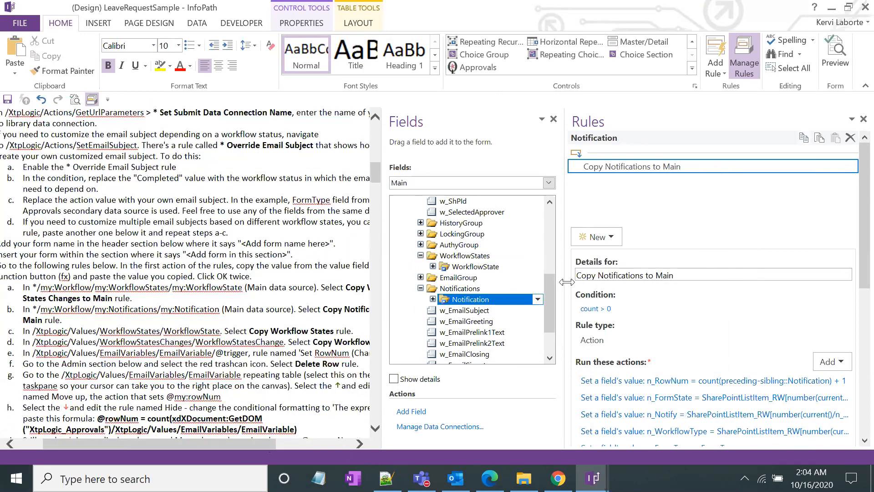
drag(567, 282, 662, 282)
drag(335, 443, 311, 442)
scroll(342, 376, down, 1)
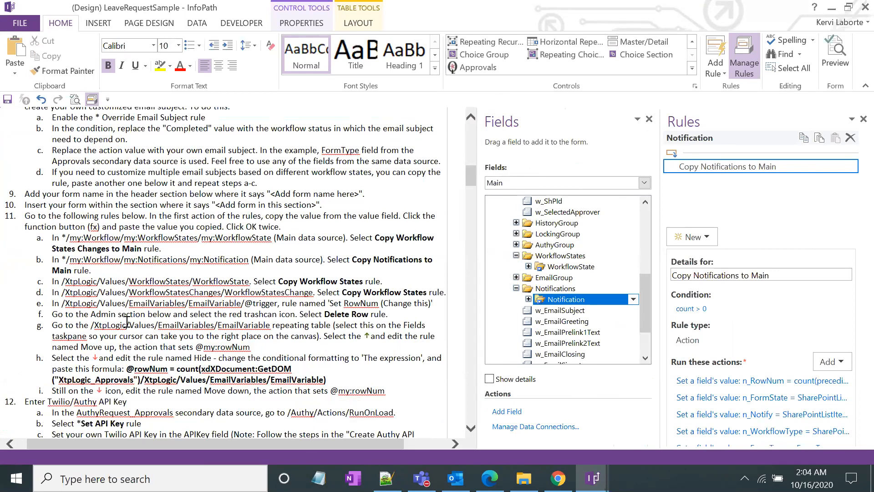
- Select EmailVariable under XtpLogic_Approvals Values > EmailVariables
click(596, 182)
click(535, 249)
click(504, 211)
scroll(519, 296, down, 3)
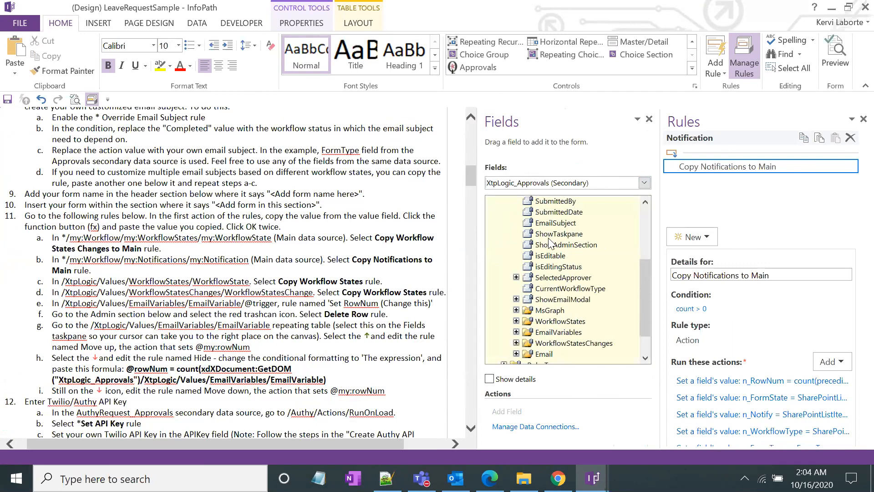
click(516, 299)
click(570, 309)
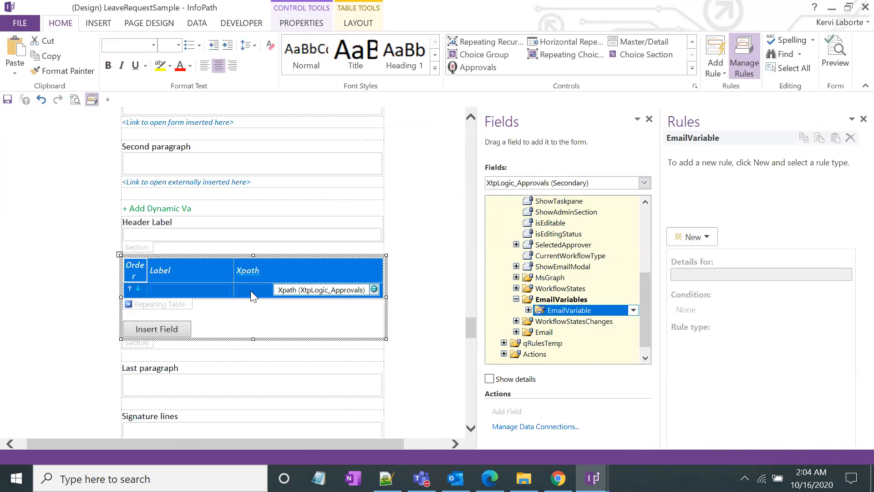
- Make the Move up rule set rowNum to the count(preceding-sibling::EmailVariable) formula
click(197, 289)
click(181, 276)
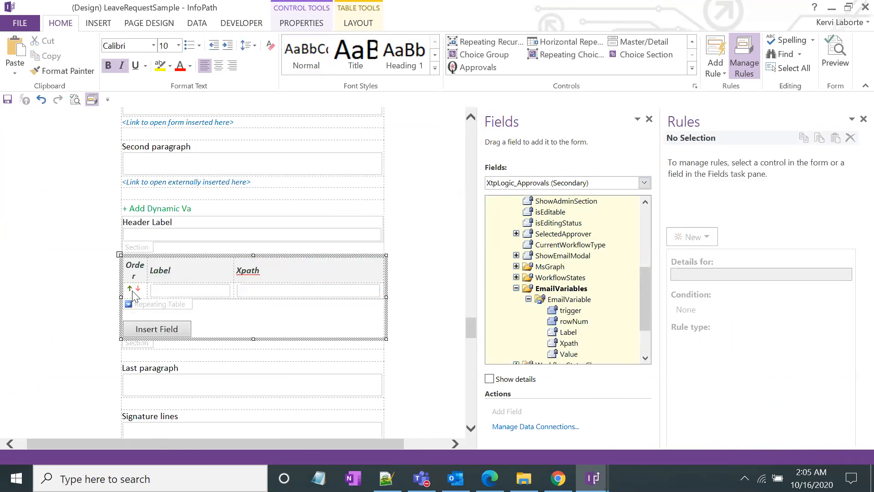
click(132, 291)
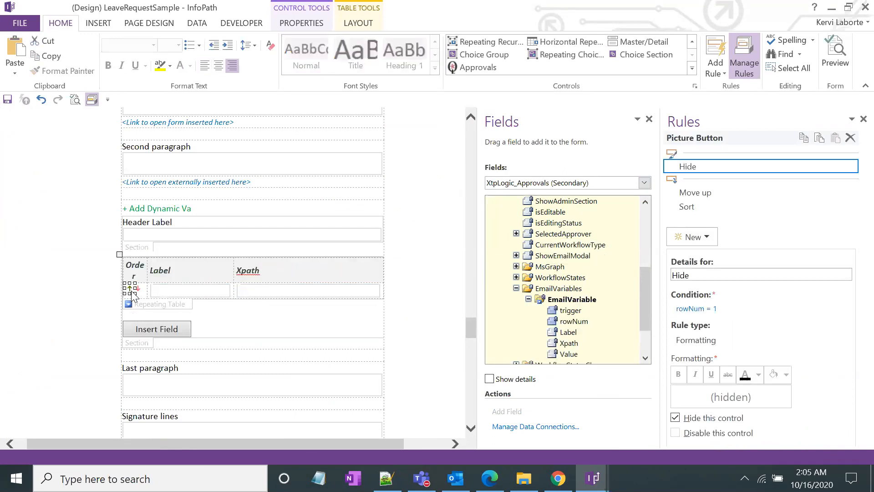
click(712, 192)
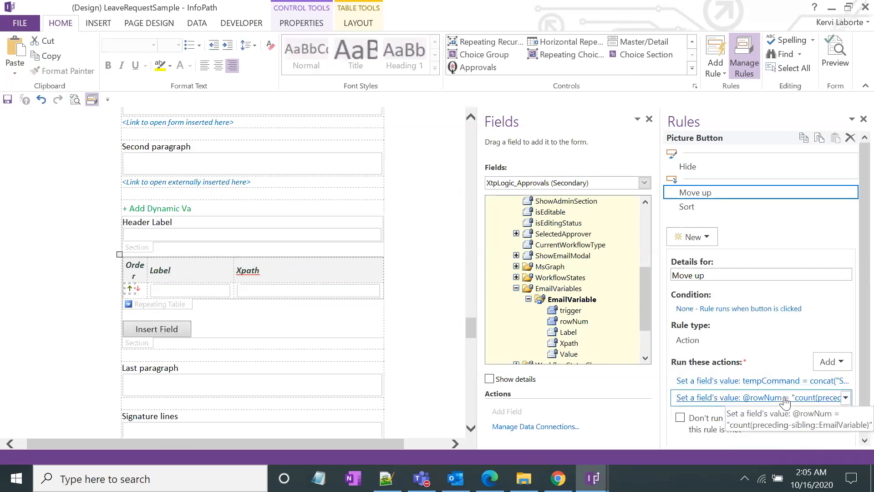
drag(658, 291, 589, 290)
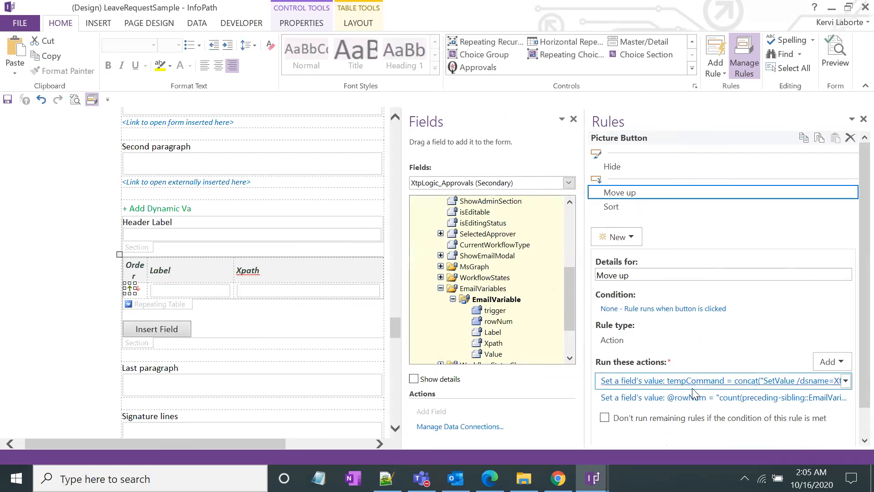
double_click(458, 311)
key(BackSpace)
click(661, 308)
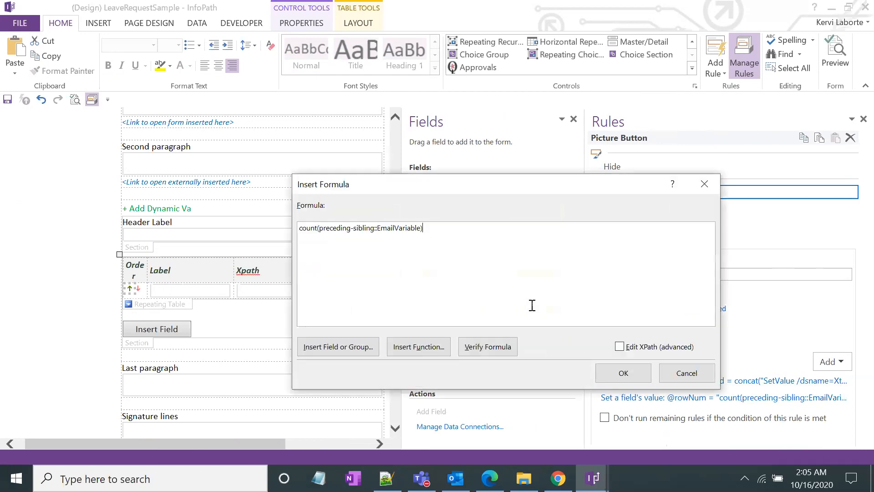
click(607, 372)
click(586, 361)
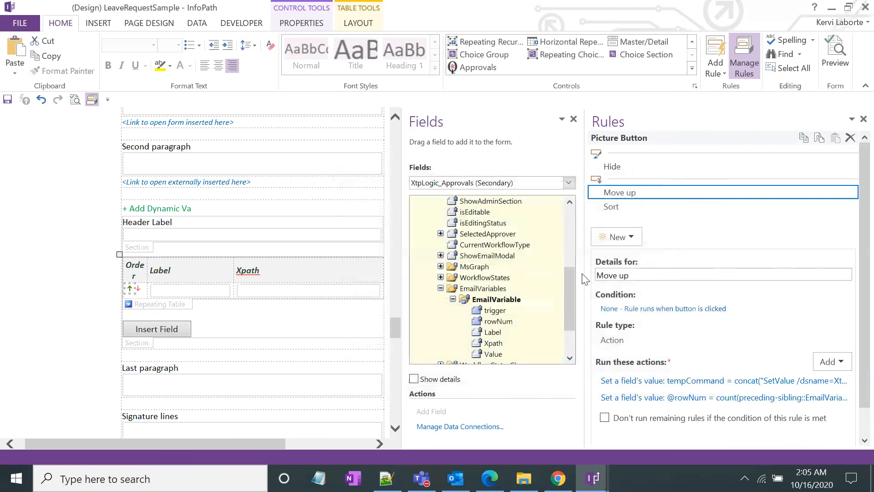
- Review the down arrow's Hide condition and make Move down's rowNum a formula
click(612, 166)
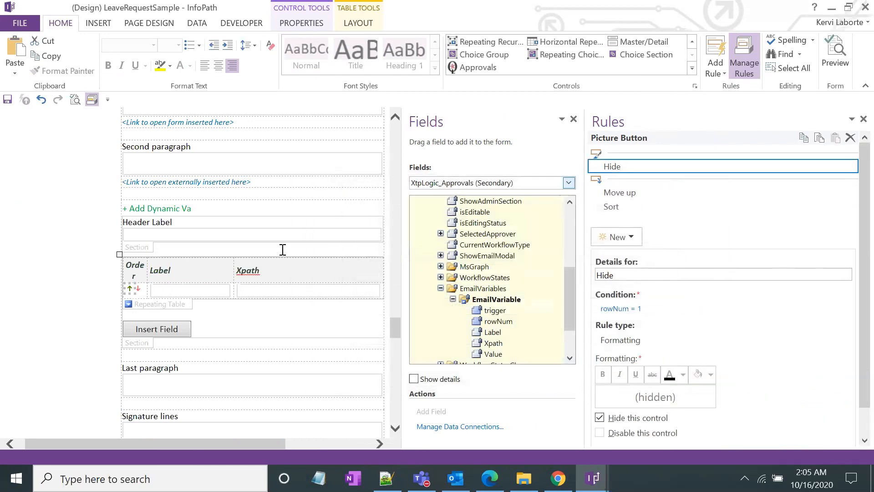
click(138, 289)
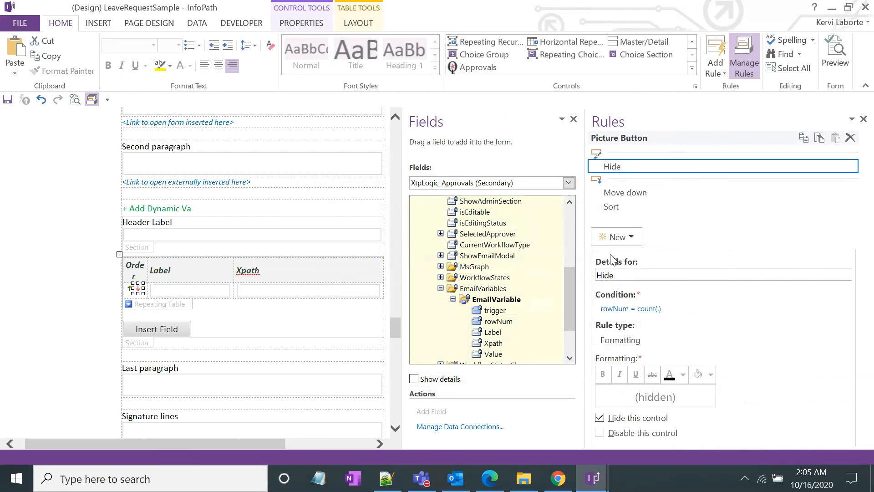
click(652, 309)
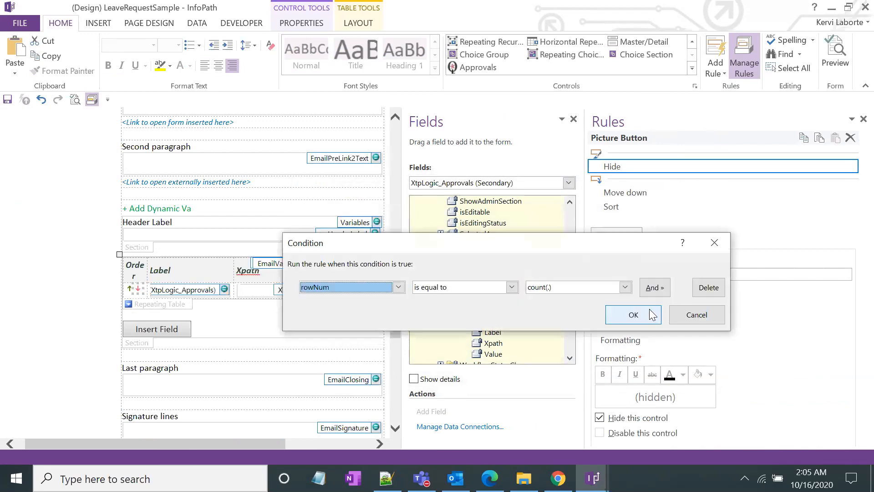
click(652, 313)
click(625, 194)
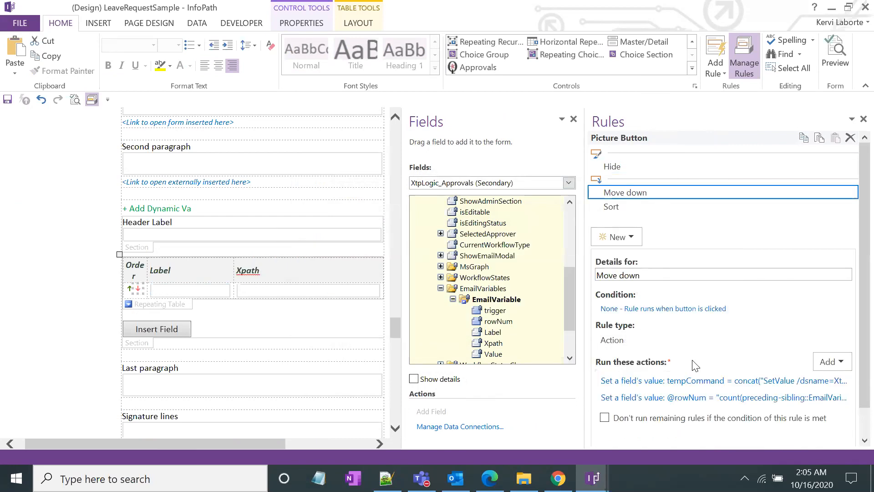
click(682, 398)
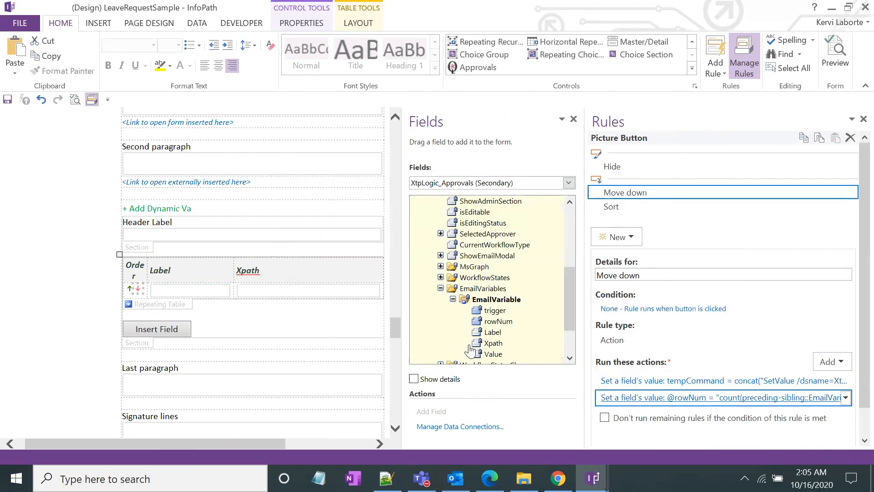
click(660, 307)
click(627, 369)
click(578, 365)
scroll(392, 273, down, 10)
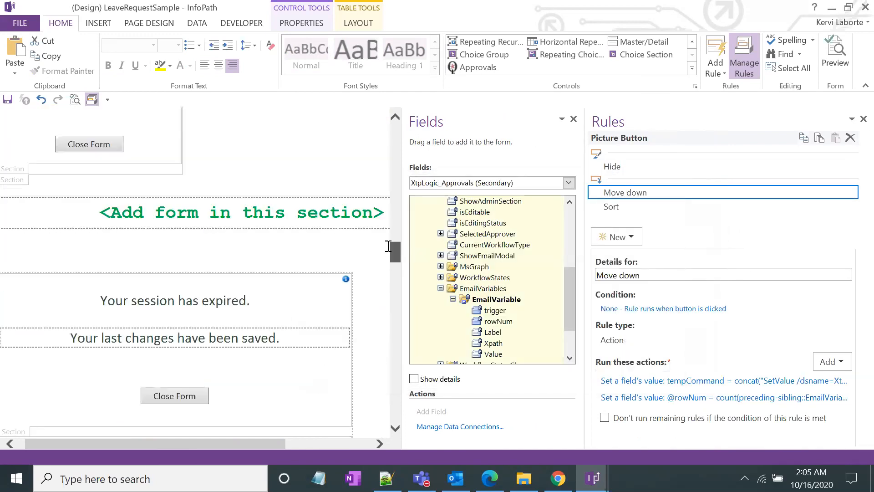
scroll(387, 214, up, 15)
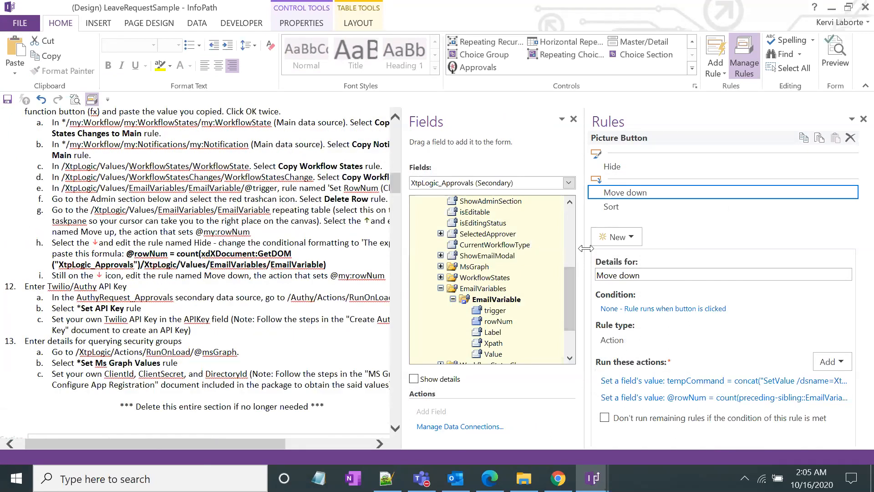
drag(585, 248, 637, 242)
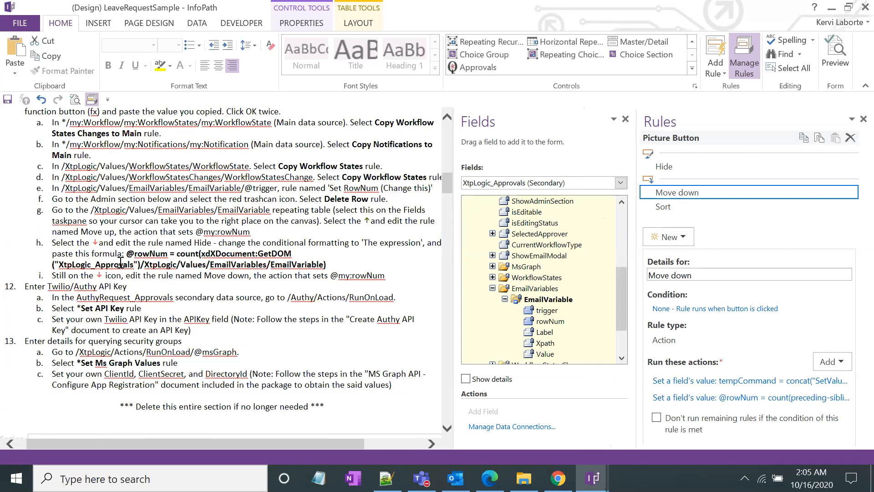
drag(333, 264, 128, 253)
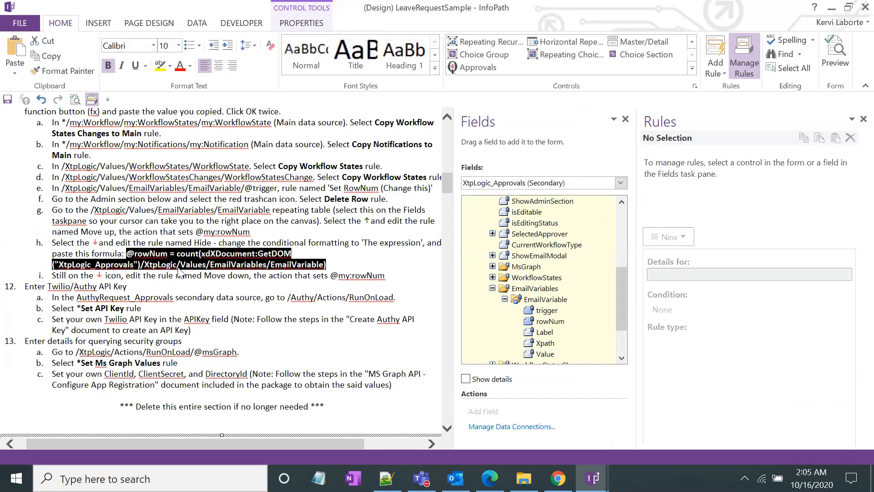
scroll(292, 269, down, 3)
scroll(293, 269, down, 15)
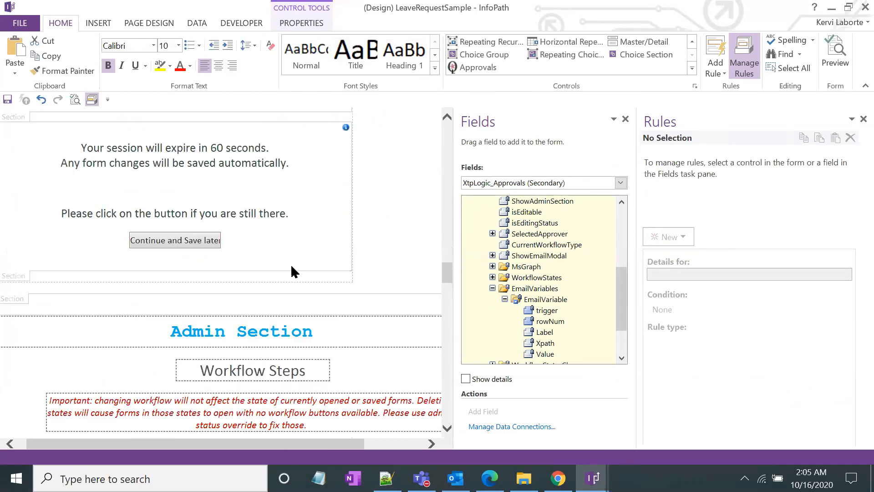
scroll(291, 271, down, 8)
- Replace the down arrow's Hide condition with the pasted expression rowNum = count(EmailVariable)
scroll(291, 272, up, 1)
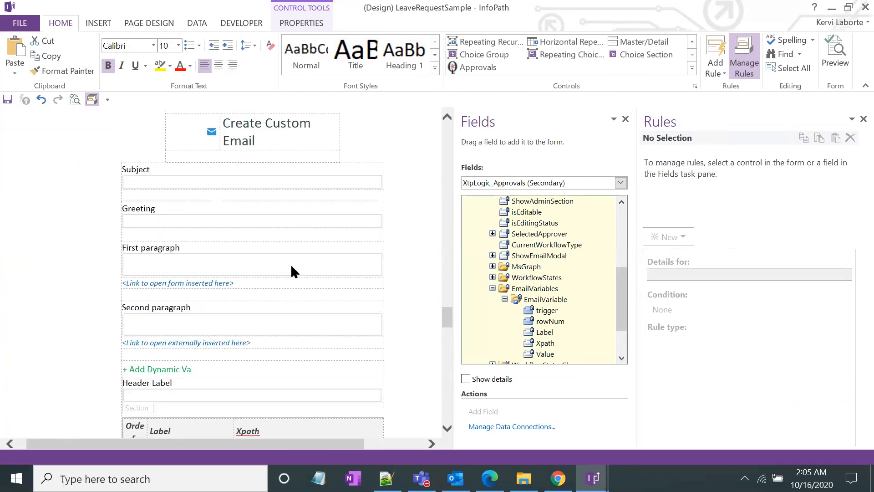
scroll(191, 266, down, 3)
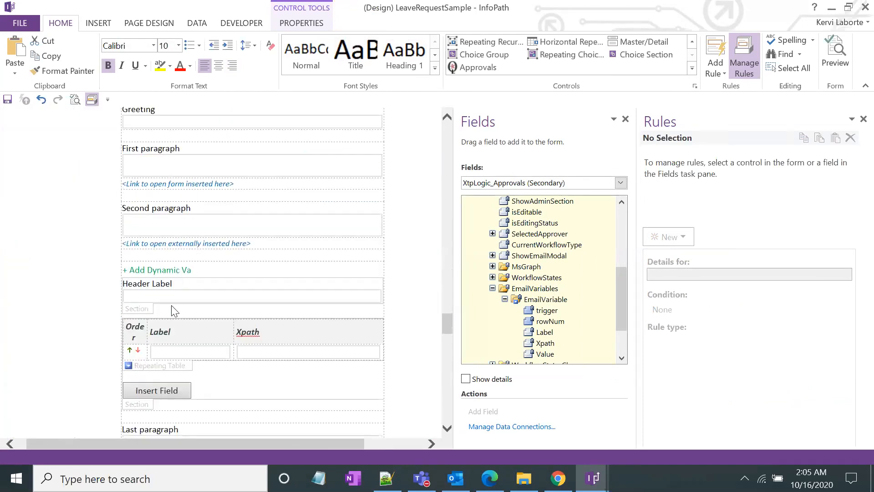
click(138, 349)
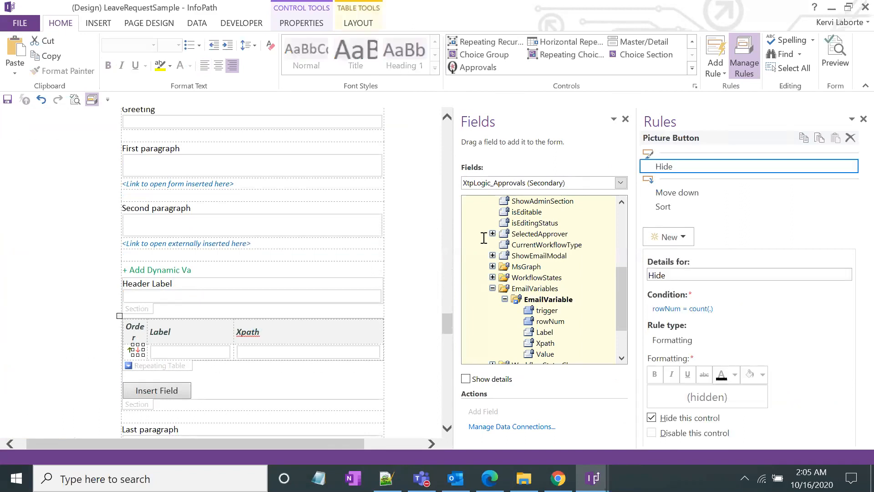
click(683, 169)
click(682, 308)
click(369, 287)
click(348, 347)
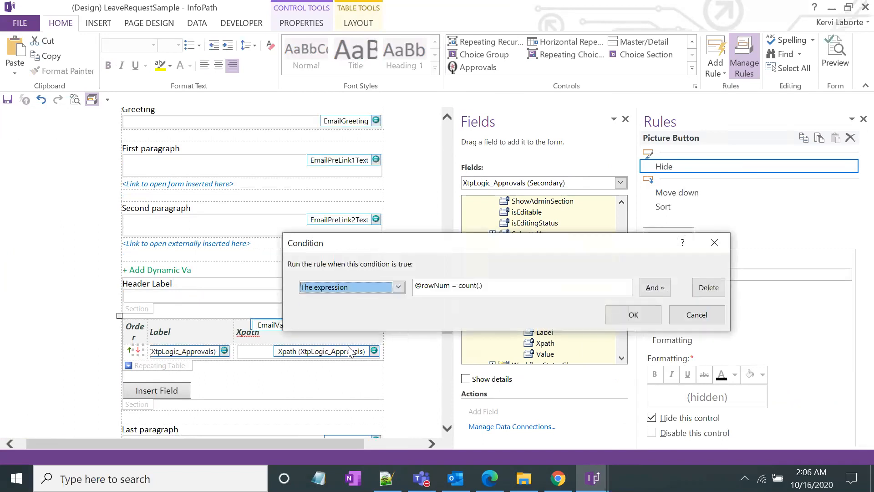
click(453, 287)
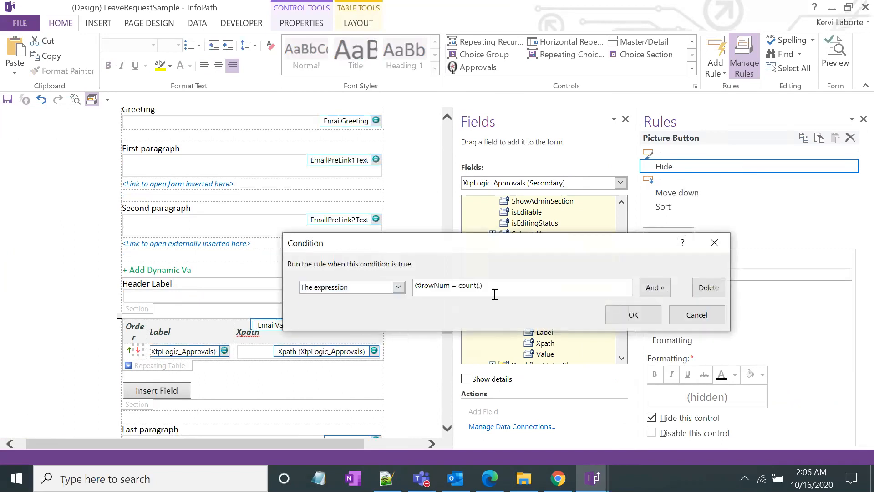
key(ctrl+a)
key(ctrl+v)
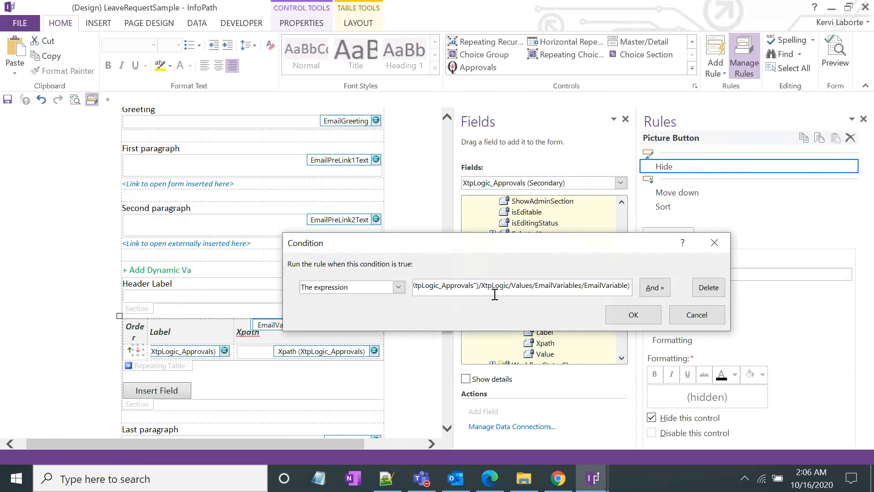
click(633, 314)
- Review guide steps 12–13 on the Authy API key and MS Graph values, then show the Data ribbon
scroll(297, 321, down, 2)
scroll(297, 321, up, 20)
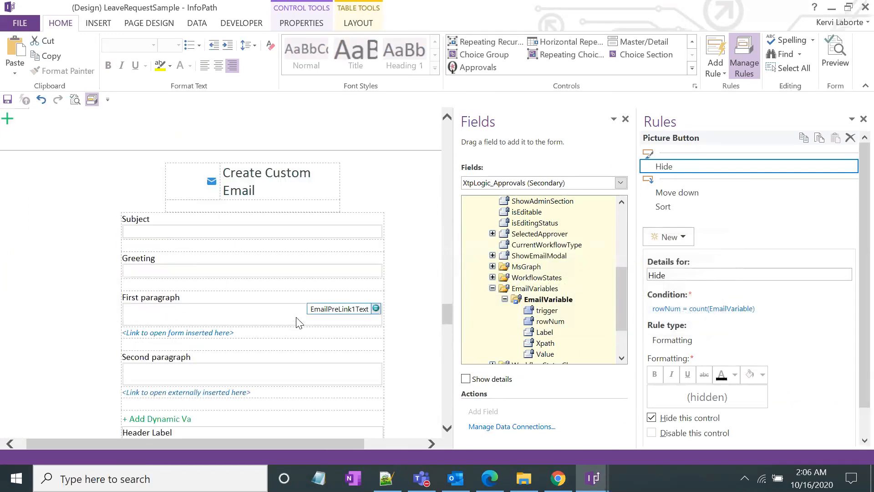
scroll(297, 321, up, 5)
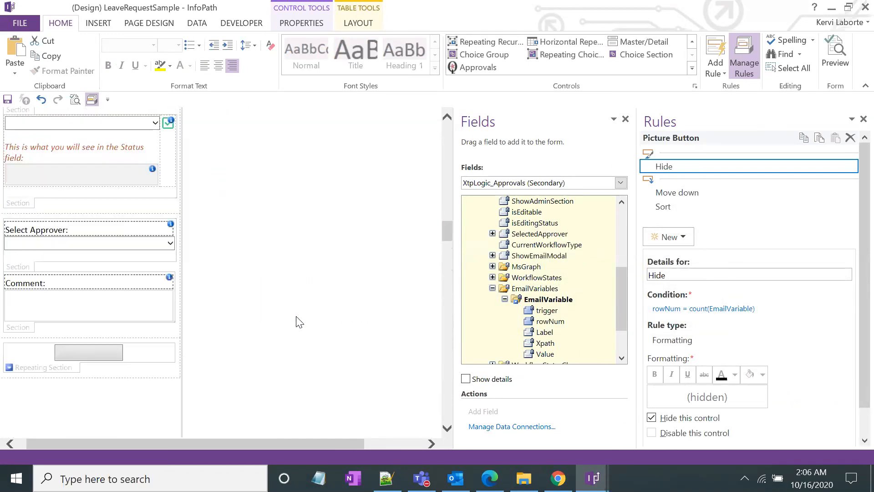
drag(331, 440, 321, 440)
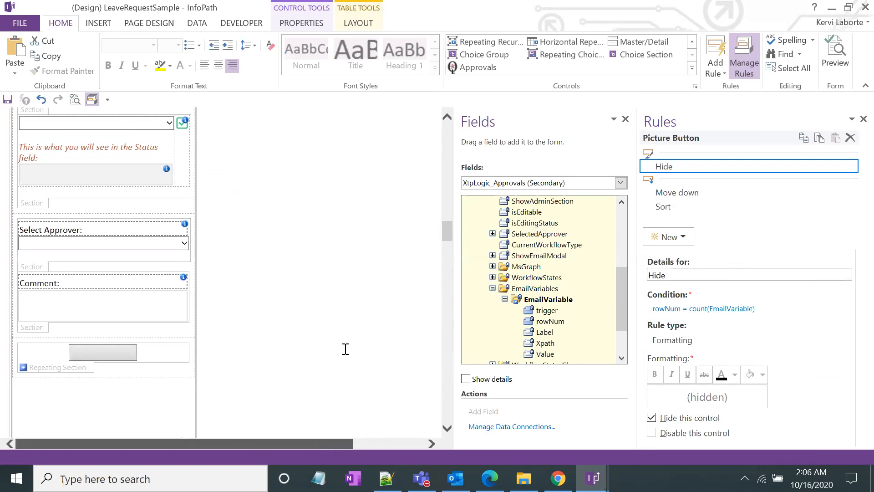
scroll(361, 314, up, 10)
scroll(361, 315, up, 3)
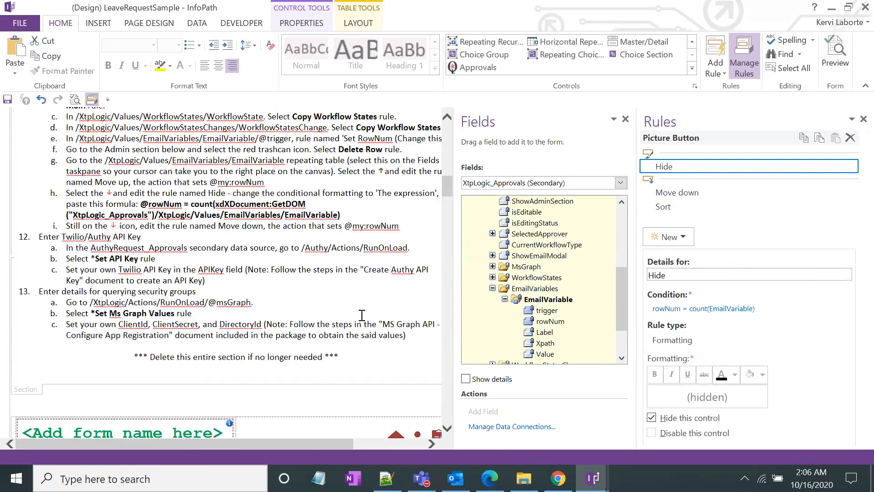
scroll(362, 314, up, 1)
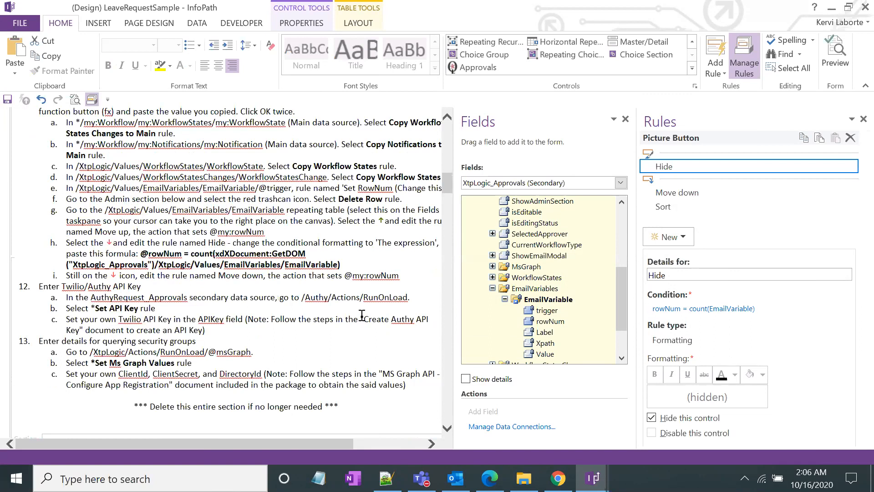
scroll(362, 315, up, 2)
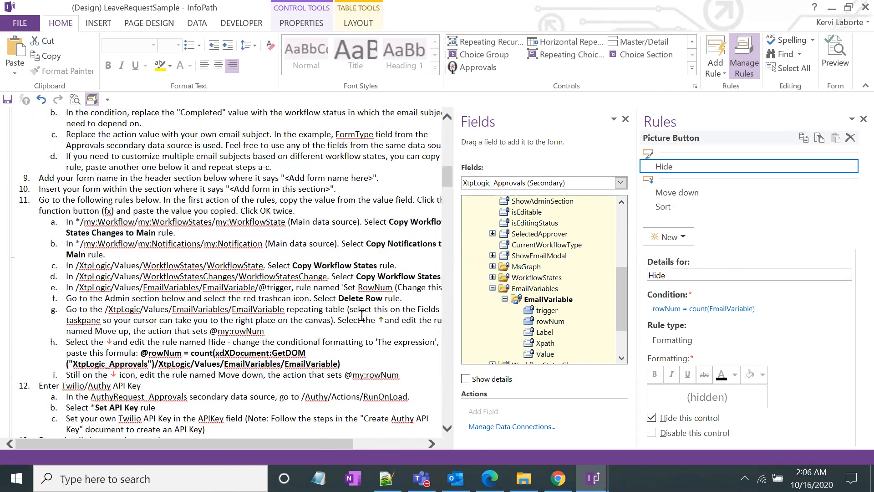
scroll(362, 315, down, 4)
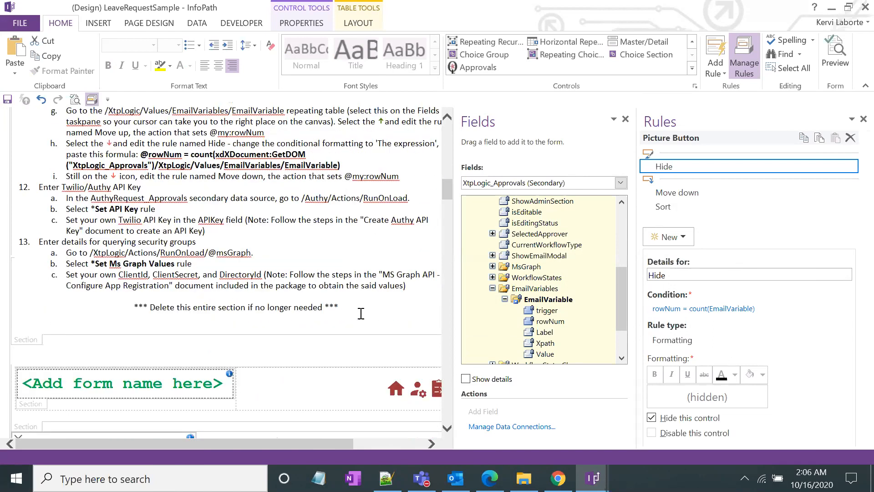
scroll(361, 313, down, 2)
scroll(270, 179, up, 5)
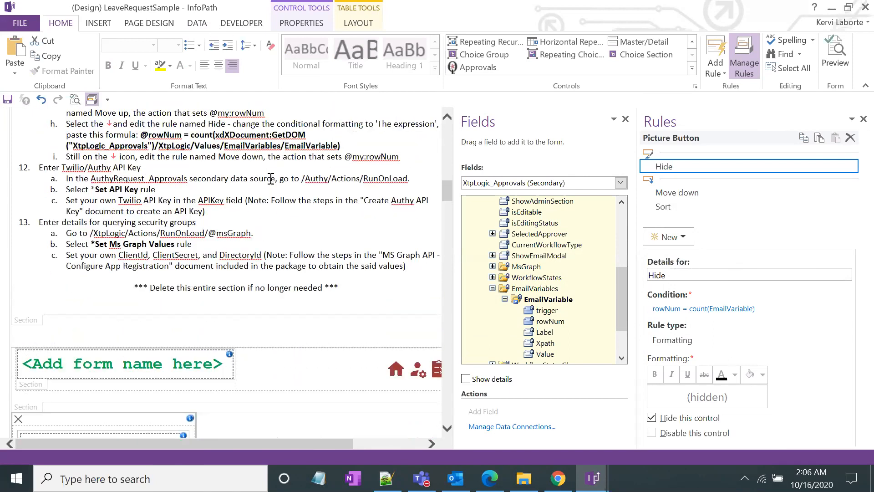
scroll(270, 179, up, 4)
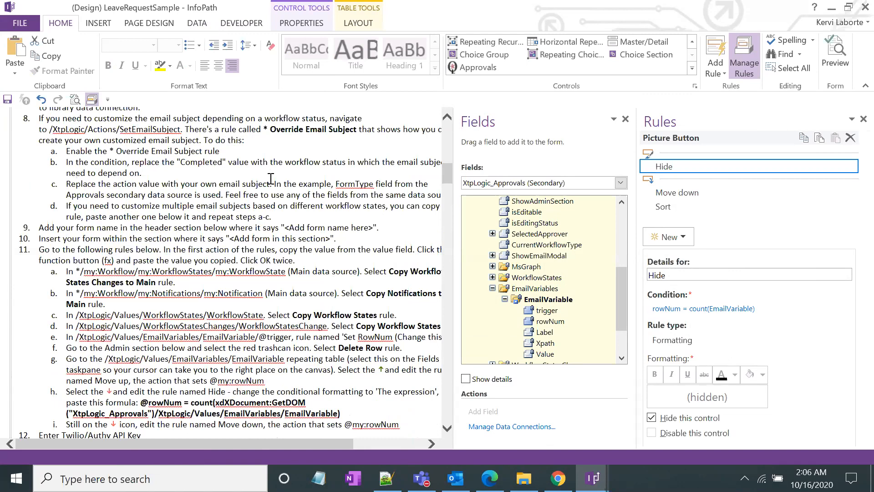
scroll(270, 179, down, 7)
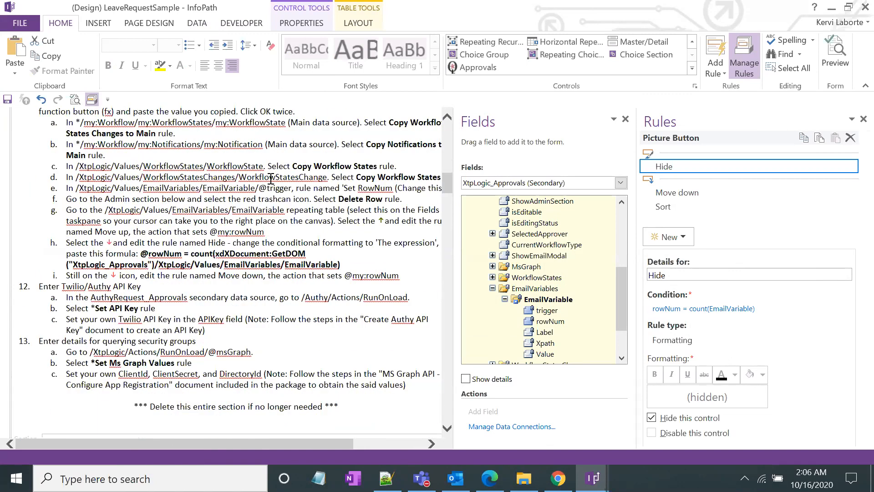
scroll(271, 179, up, 2)
scroll(271, 179, down, 2)
click(197, 23)
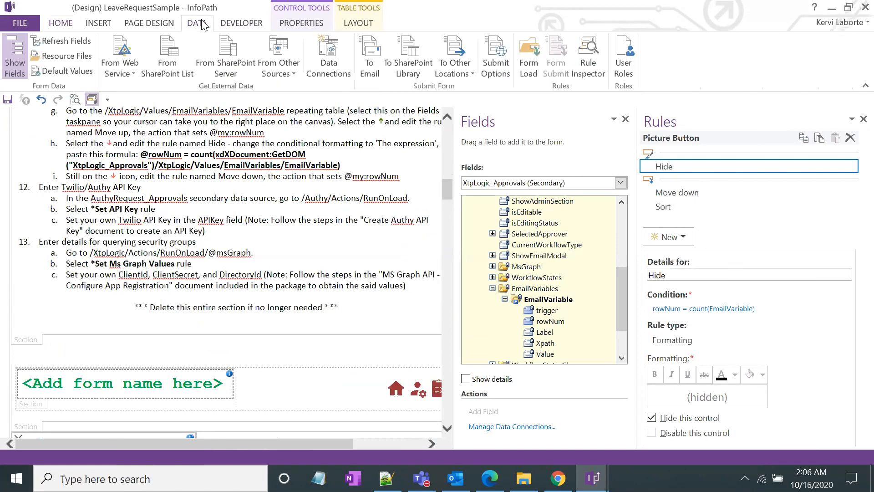
- In Data Connections, add a new connection of type Submit data
click(339, 65)
drag(413, 91, 374, 86)
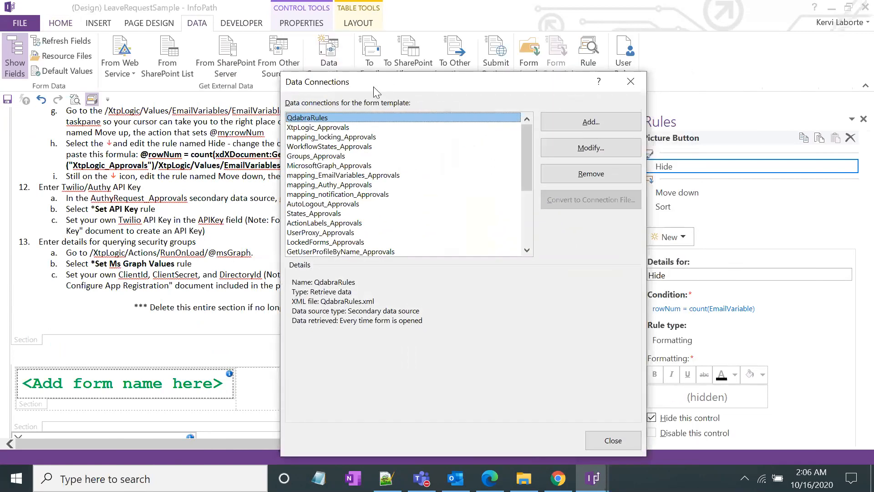
click(588, 128)
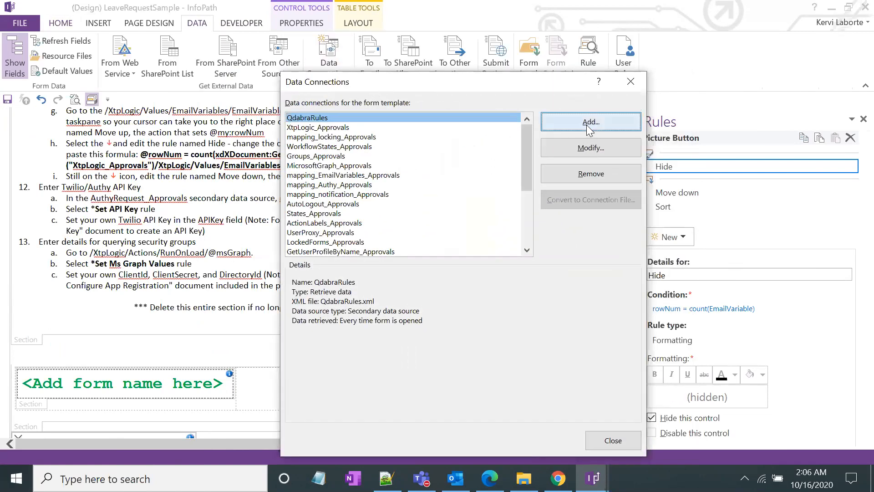
click(399, 195)
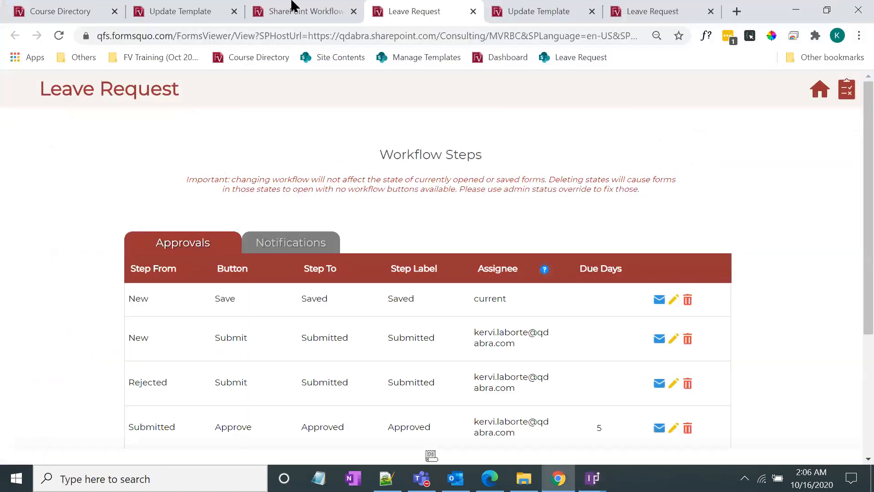
- Open the Leave Request library from the FV Training bookmarks in a new Chrome tab
click(291, 9)
click(651, 11)
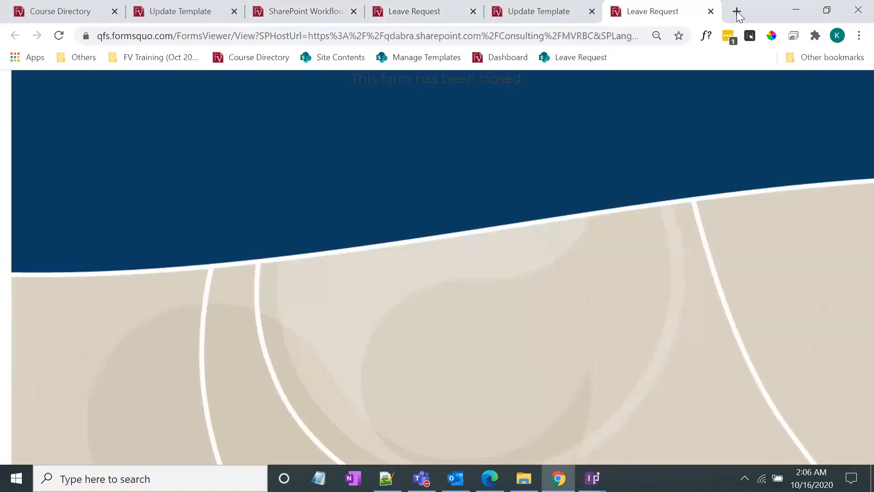
click(737, 11)
click(156, 57)
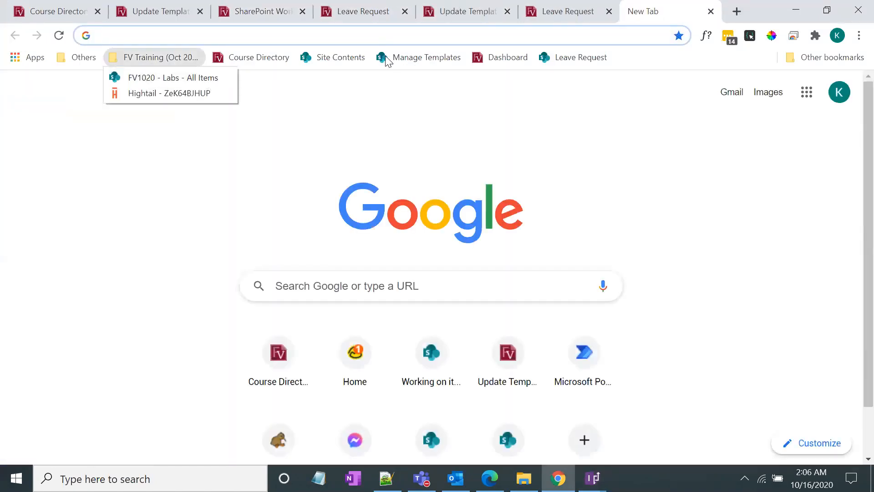
mouse_move(82, 63)
mouse_move(85, 92)
click(215, 106)
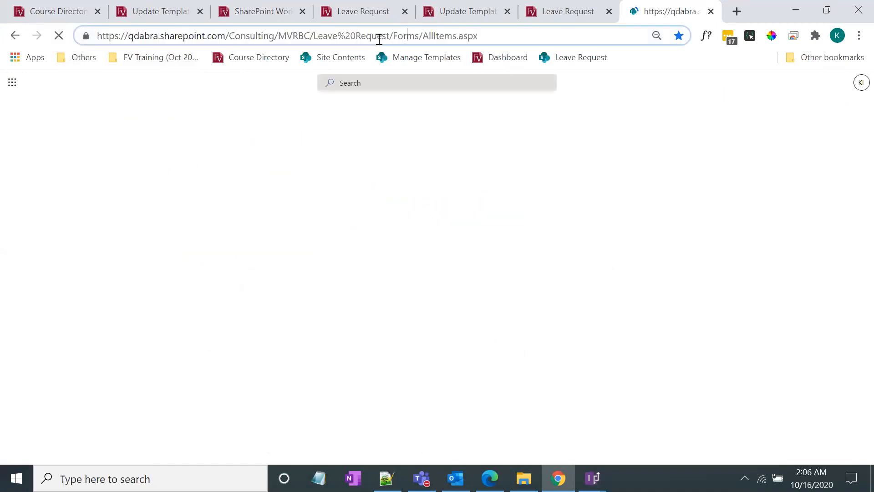
- Copy the library's web address and make the connection submit to a SharePoint document library
drag(391, 35, 20, 37)
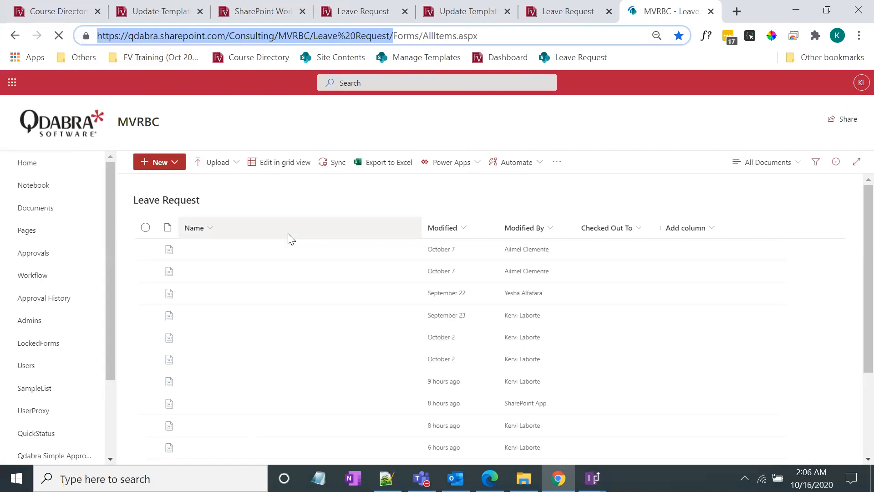
key(alt+Tab)
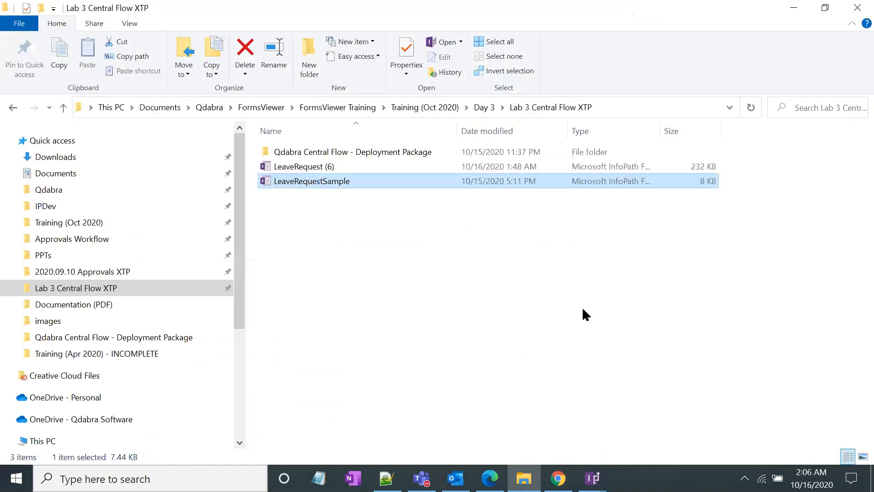
key(alt+Tab)
click(437, 208)
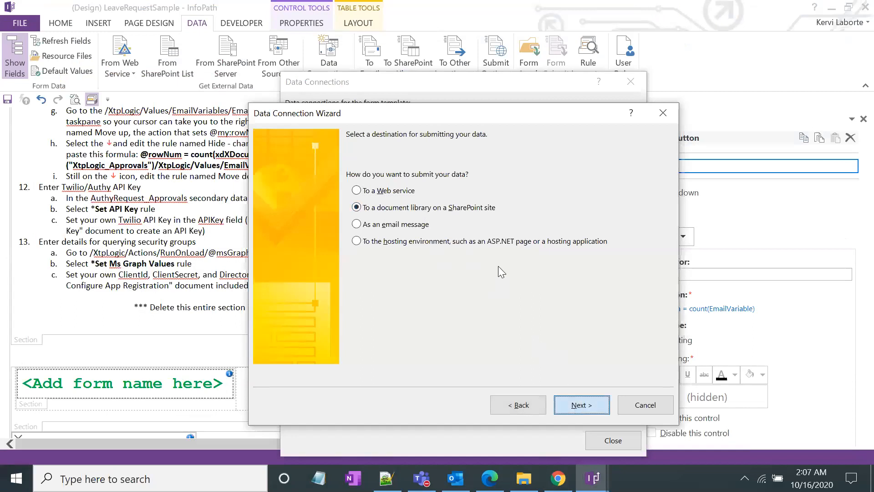
- Set the submitted file name formula to the w_FormName field from the Workflow group
click(576, 405)
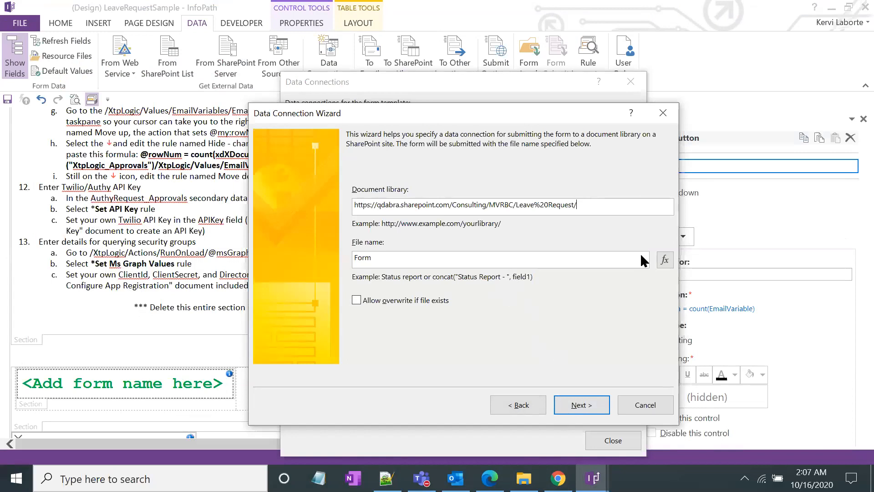
click(664, 260)
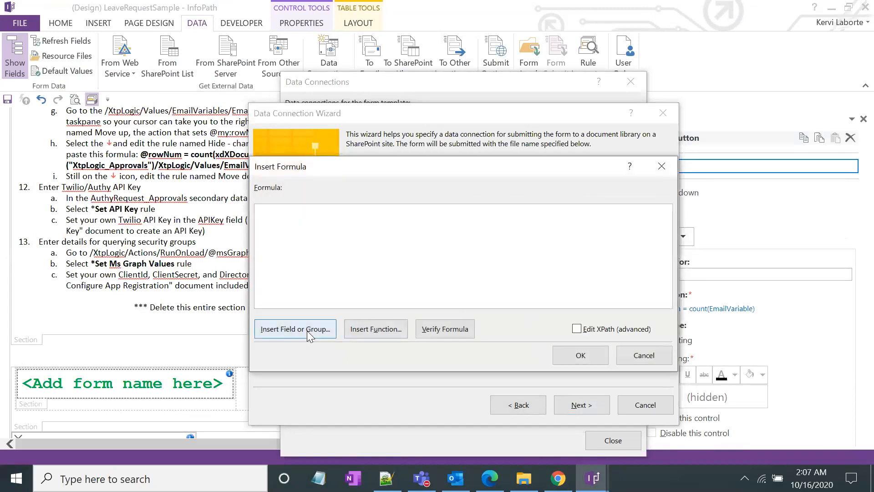
click(373, 239)
click(429, 209)
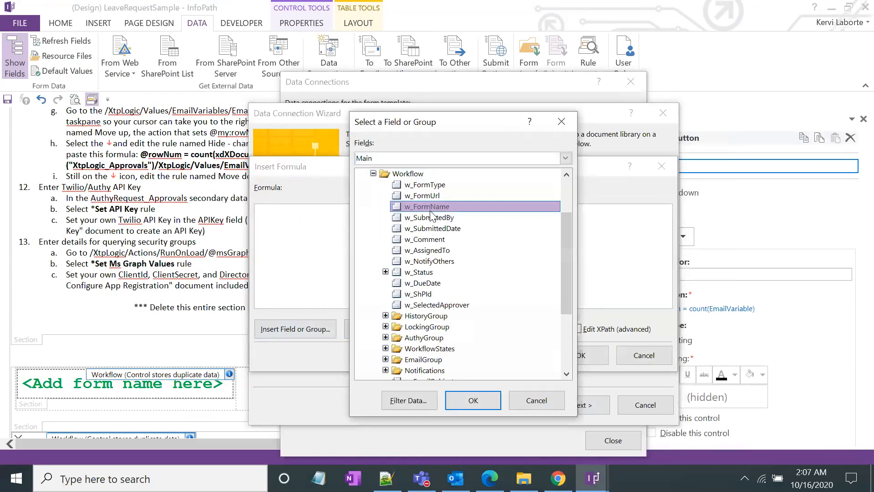
scroll(438, 222, up, 2)
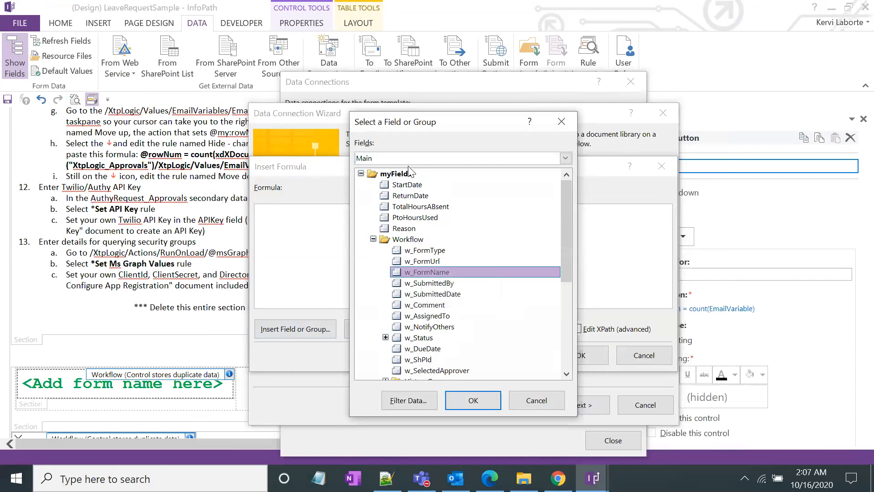
double_click(432, 270)
click(592, 355)
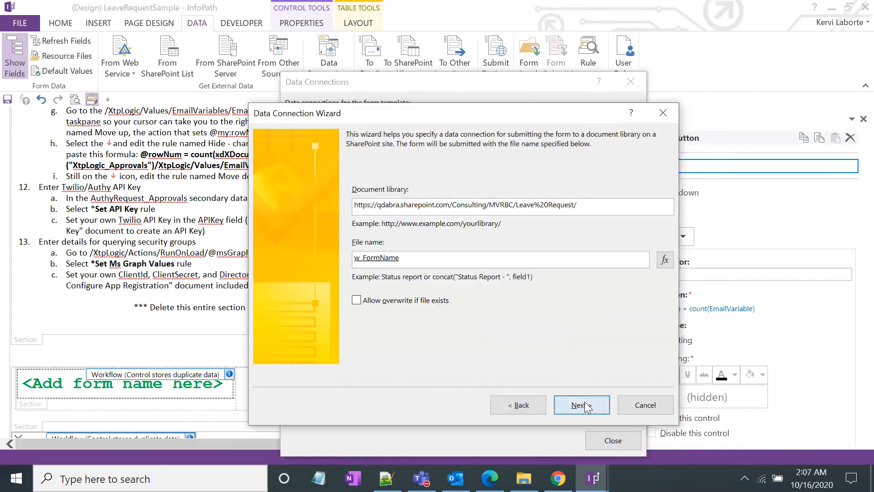
- Allow overwriting an existing file in the Leave Request library
click(587, 408)
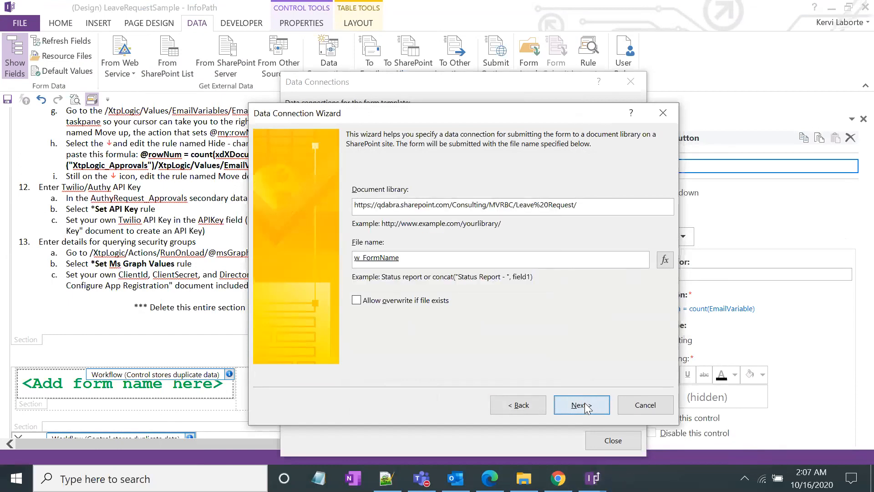
click(587, 405)
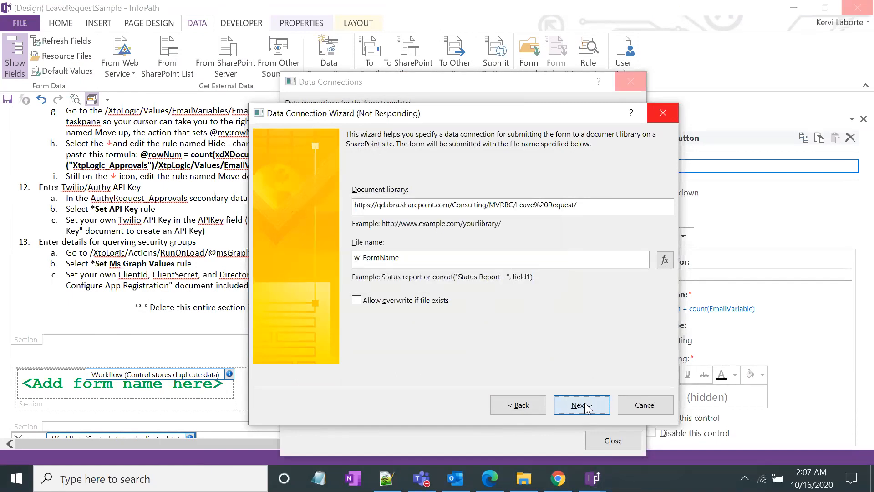
text(Submit)
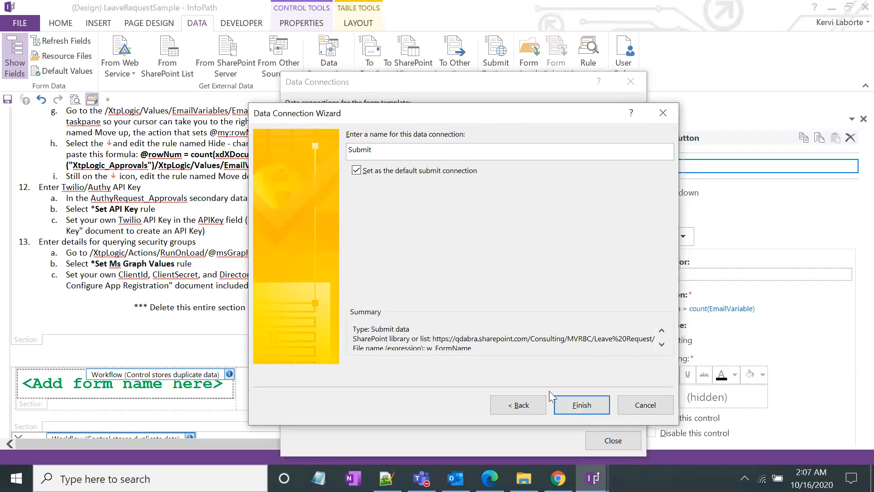
click(529, 397)
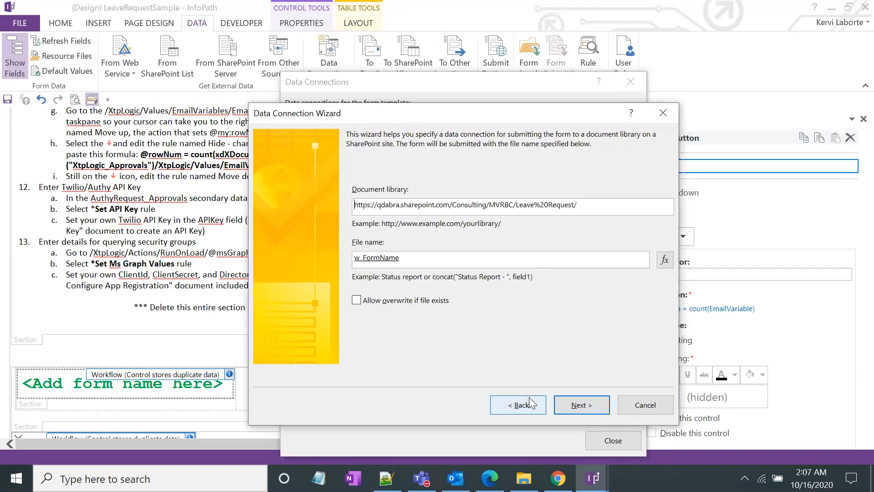
click(358, 301)
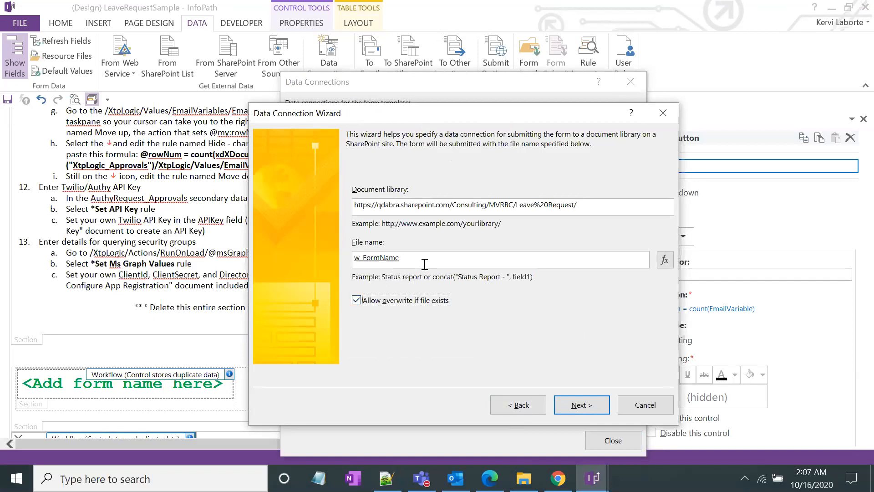
click(590, 406)
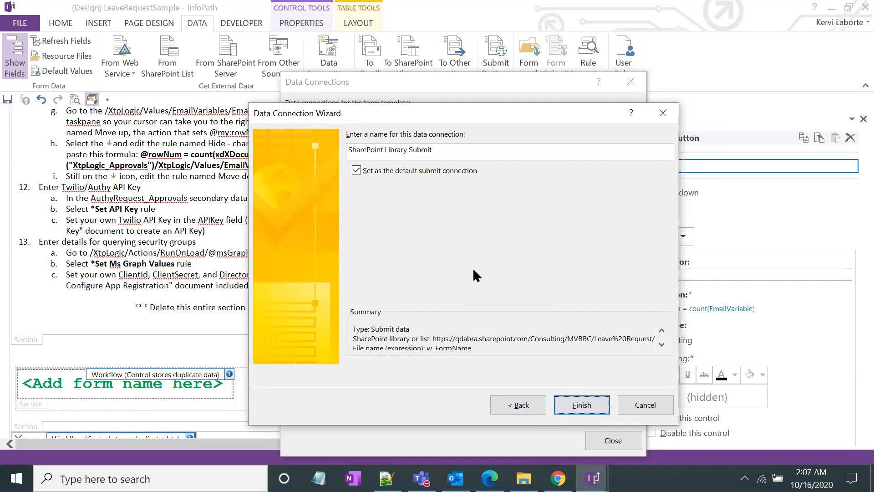
- Name the connection Submit, finish the wizard and close Data Connections
click(449, 152)
key(ctrl+a)
text(Submi)
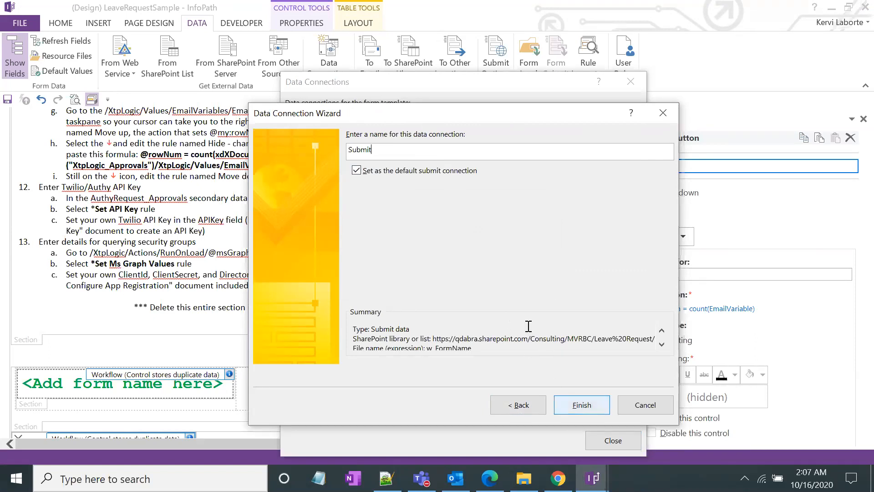
click(577, 404)
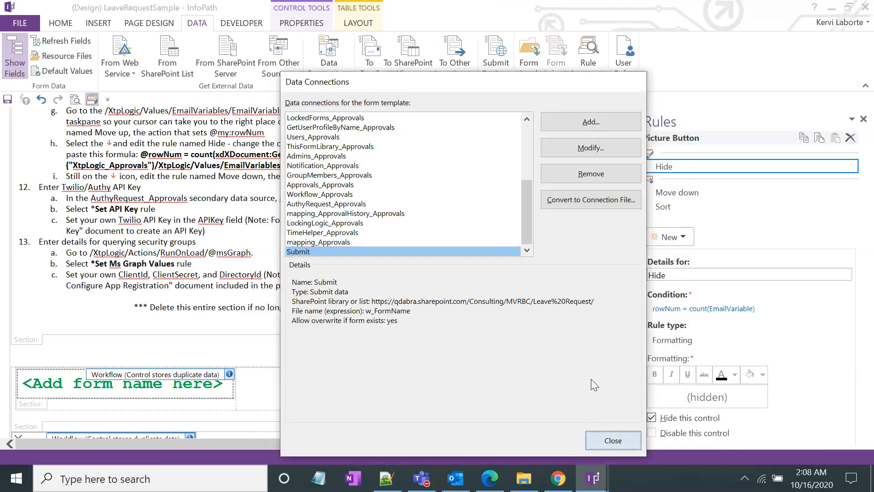
click(627, 442)
- Select the Submit field in the XtpLogic_Approvals data source
click(540, 184)
click(538, 283)
click(540, 181)
click(527, 289)
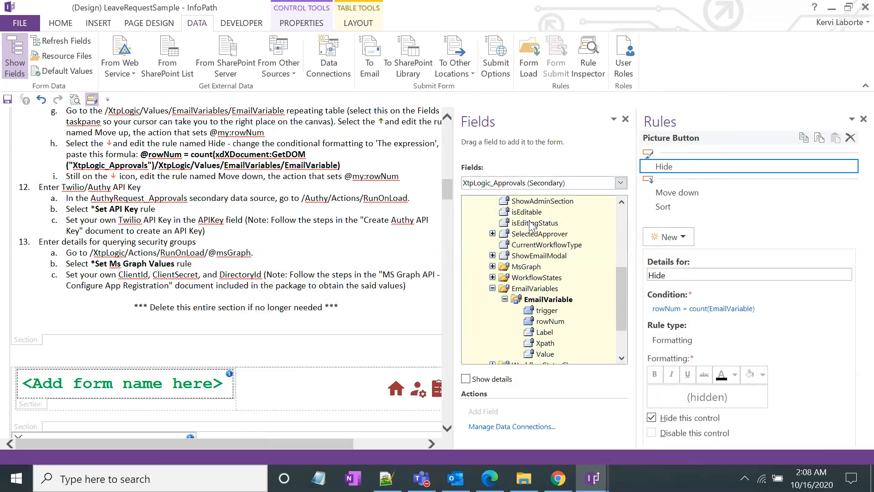
scroll(527, 291, down, 1)
scroll(529, 296, down, 3)
scroll(529, 295, down, 1)
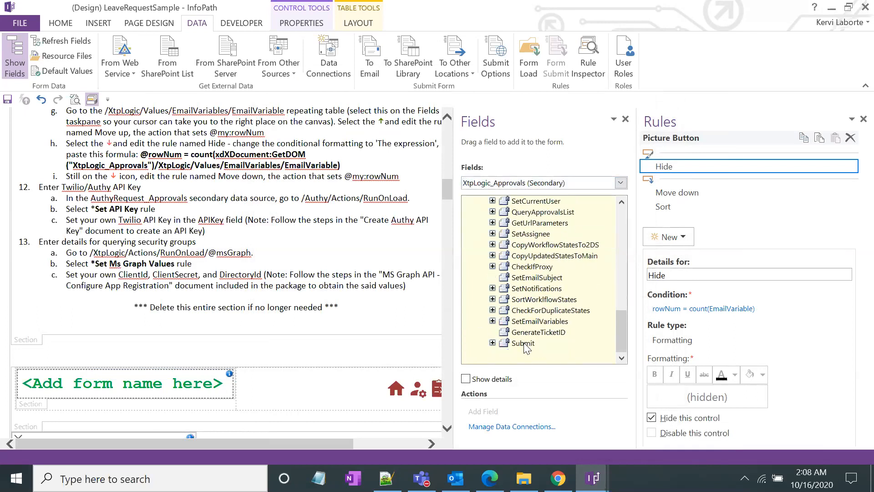
click(526, 344)
drag(639, 289, 602, 288)
- Add an action rule 'Submit to Library' that submits data using the Submit connection
click(632, 205)
click(650, 253)
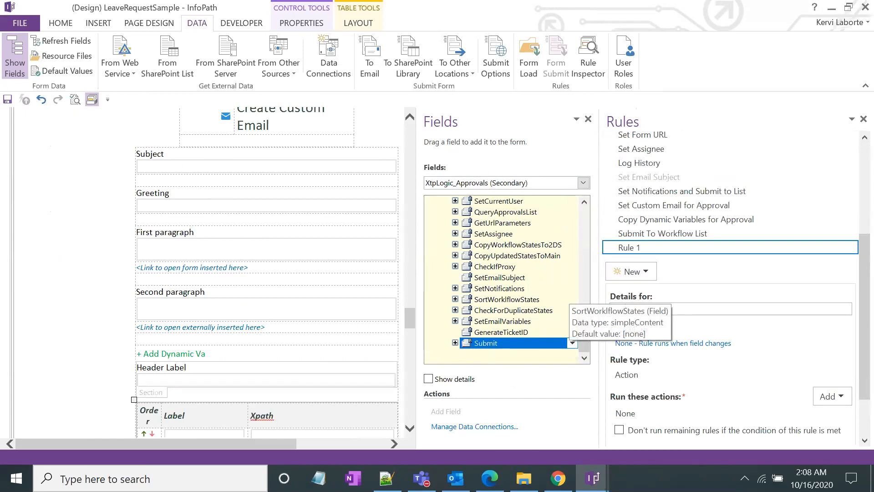
text(Submit to Library)
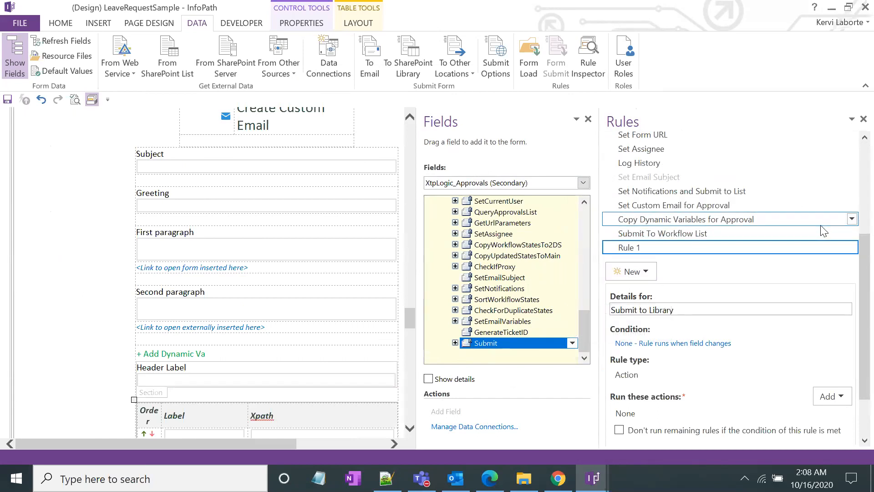
click(832, 396)
click(775, 363)
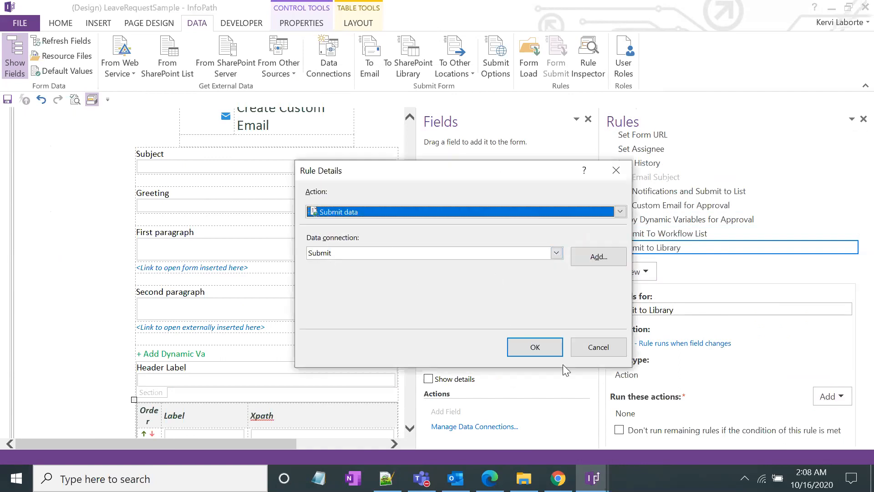
click(547, 348)
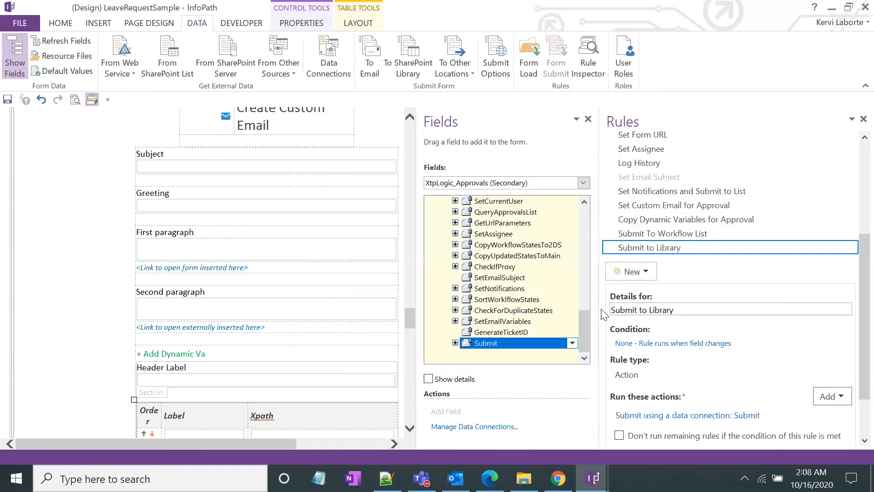
scroll(319, 274, up, 15)
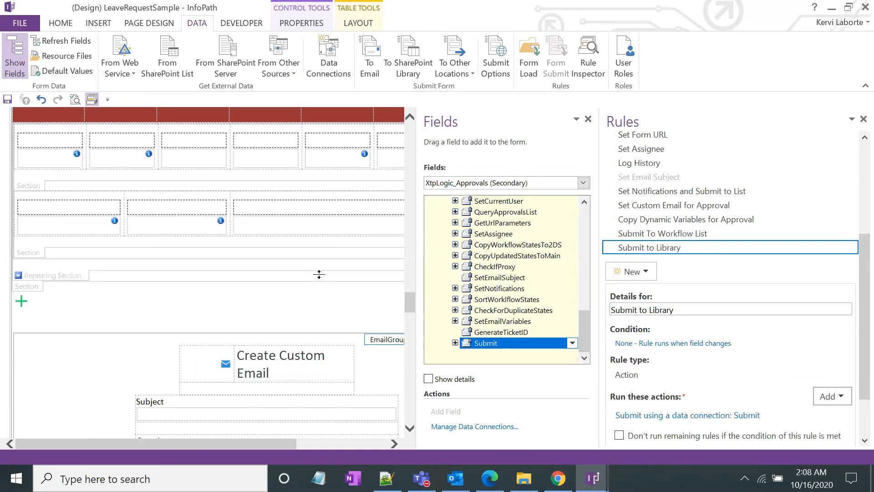
scroll(321, 274, up, 20)
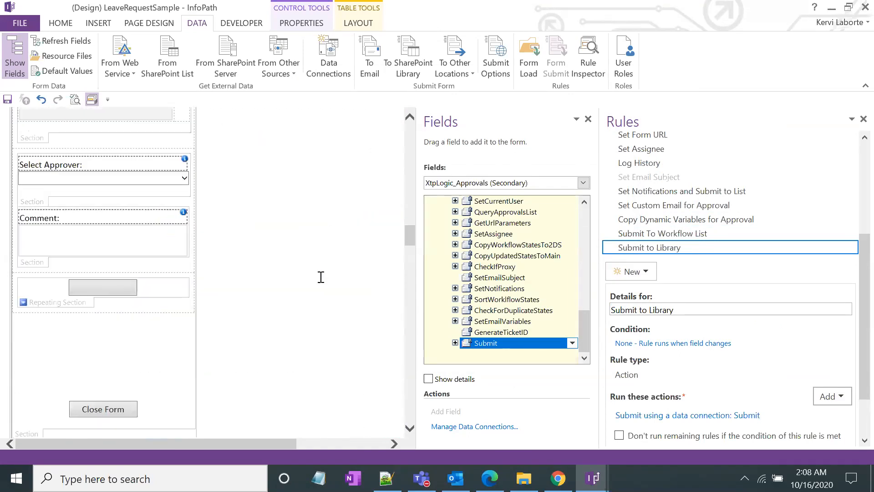
- Display the *Set API Key rule on RunOnLoad under AuthyRequest_Approvals' Actions group
scroll(321, 280, up, 4)
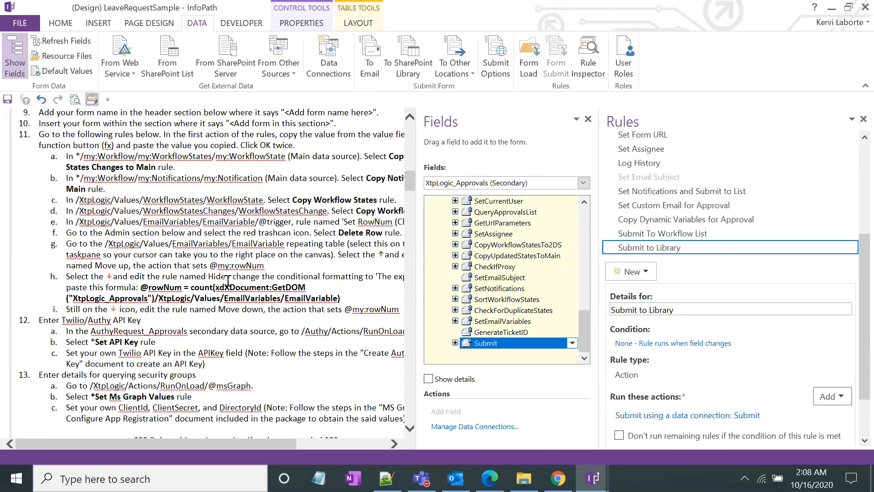
scroll(100, 253, down, 1)
click(85, 221)
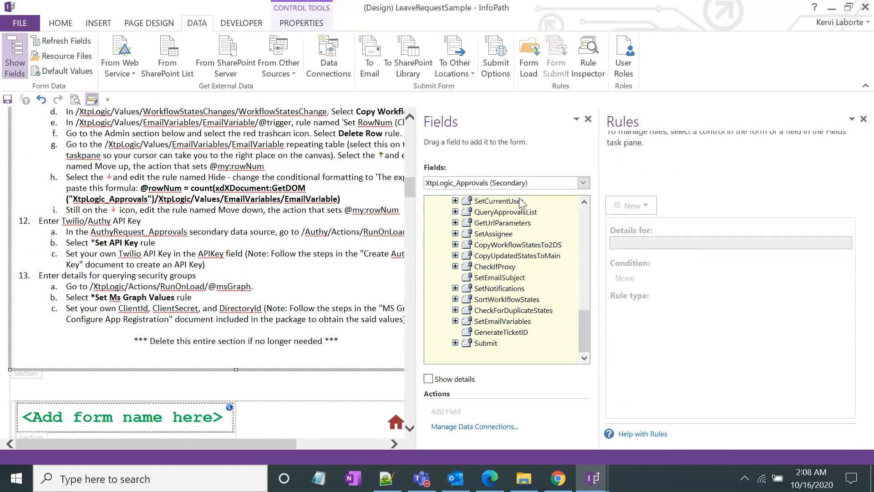
click(500, 184)
scroll(501, 209, up, 3)
click(501, 193)
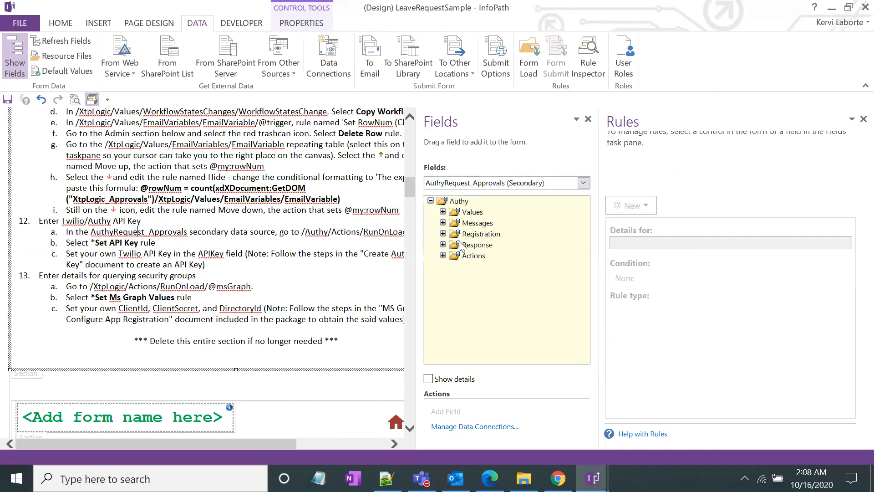
click(443, 256)
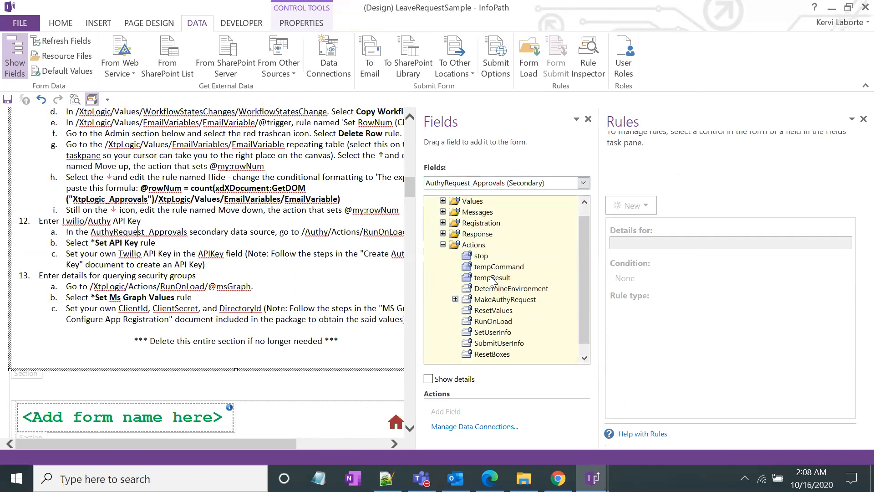
click(494, 321)
click(656, 197)
click(604, 210)
click(607, 197)
drag(599, 214, 485, 216)
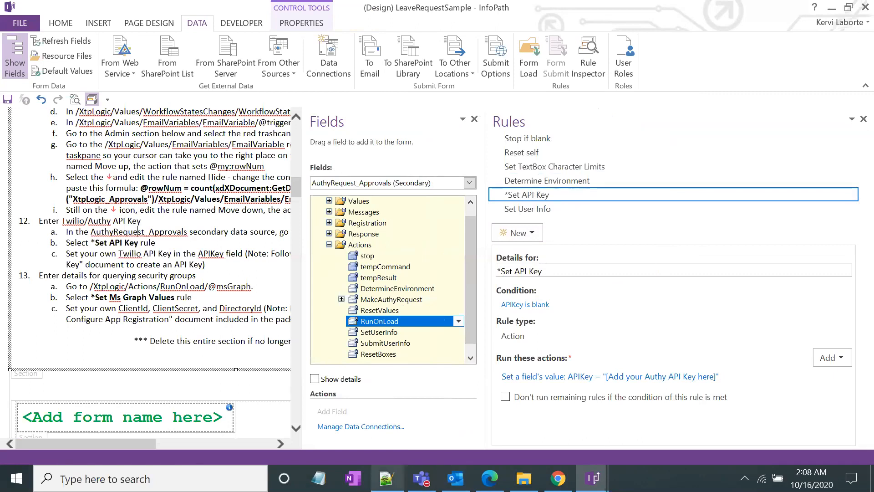
- Copy the Authy API key from the Notepad++ note
click(386, 478)
click(232, 241)
click(160, 228)
drag(366, 249, 28, 250)
key(ctrl+c)
click(106, 271)
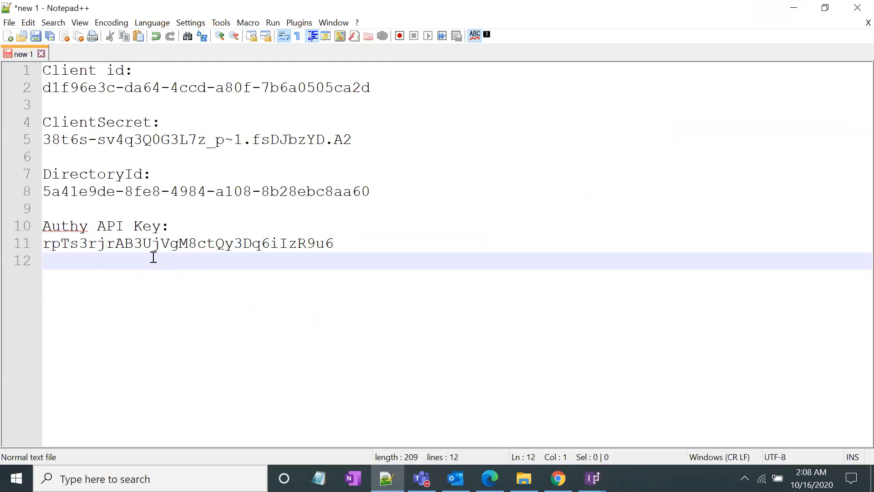
- Paste the key as the APIKey action's value, then open the Qdabra Central Flow deployment package folder
key(alt+Tab)
click(622, 377)
triple_click(367, 290)
key(ctrl+v)
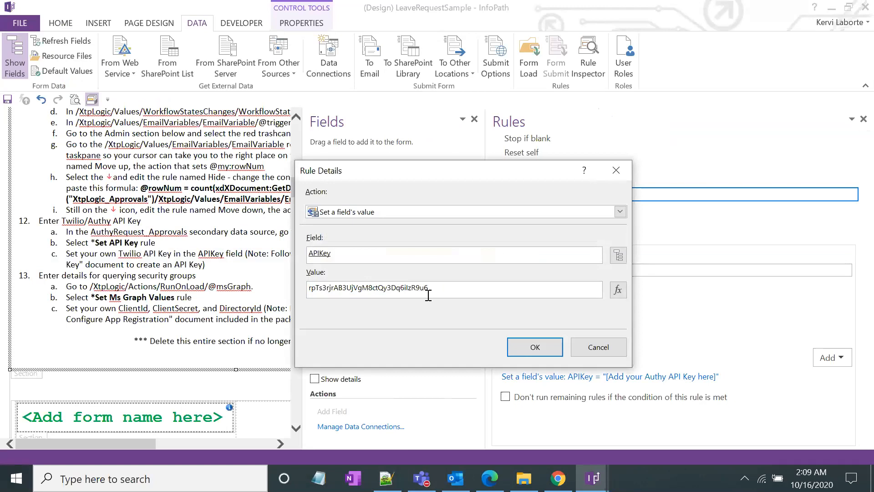
drag(442, 292, 319, 293)
click(357, 290)
click(533, 347)
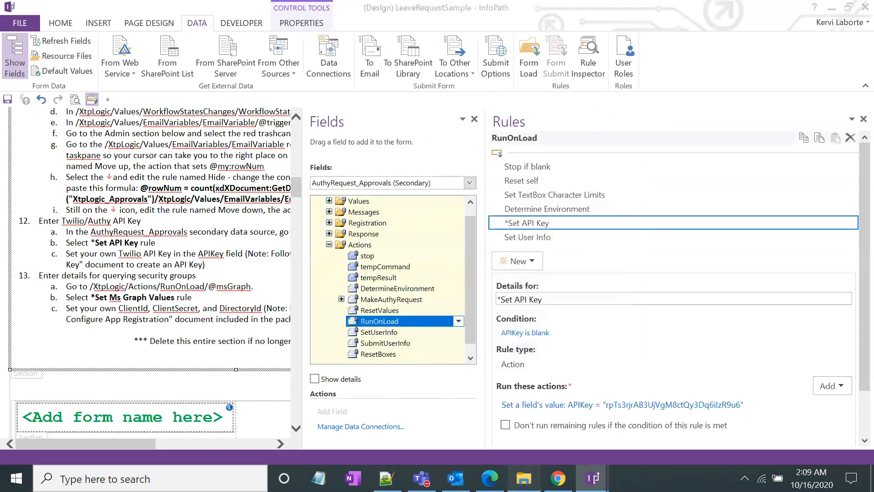
key(alt+Tab)
double_click(394, 156)
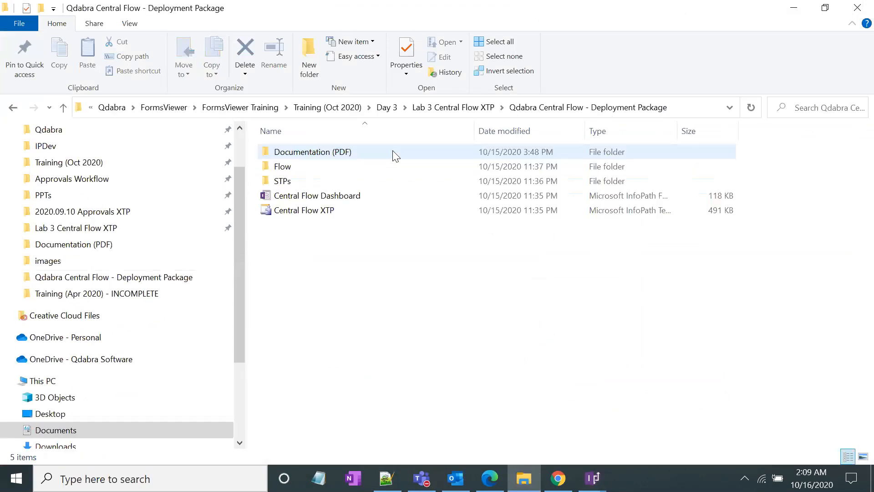
- Open Create Authy API Key.pdf from Documentation (PDF) and read through to the Production API Key step
double_click(351, 152)
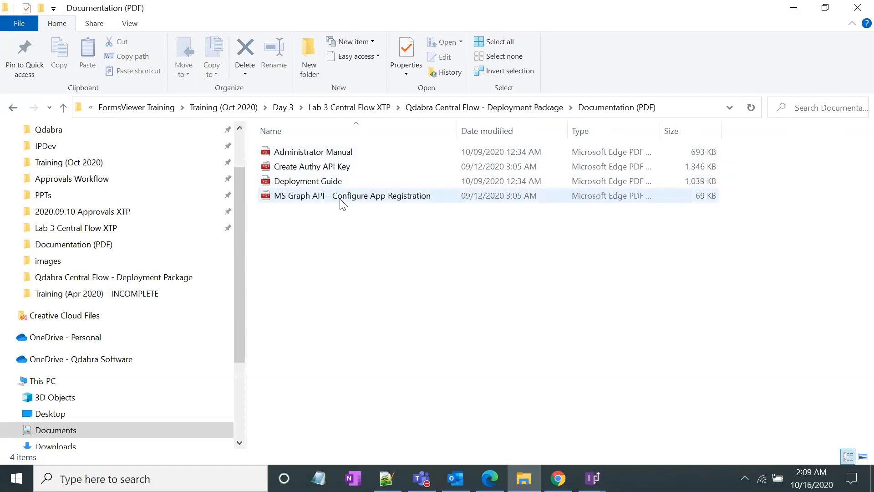
double_click(317, 171)
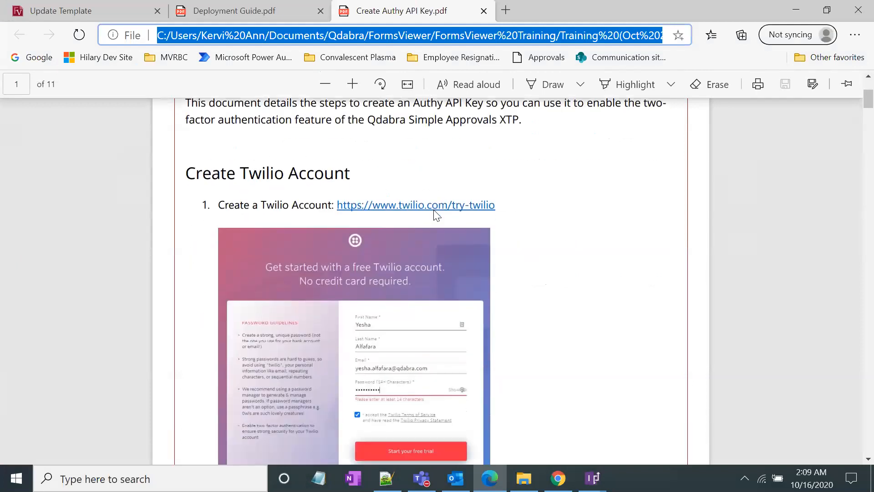
scroll(434, 210, down, 1)
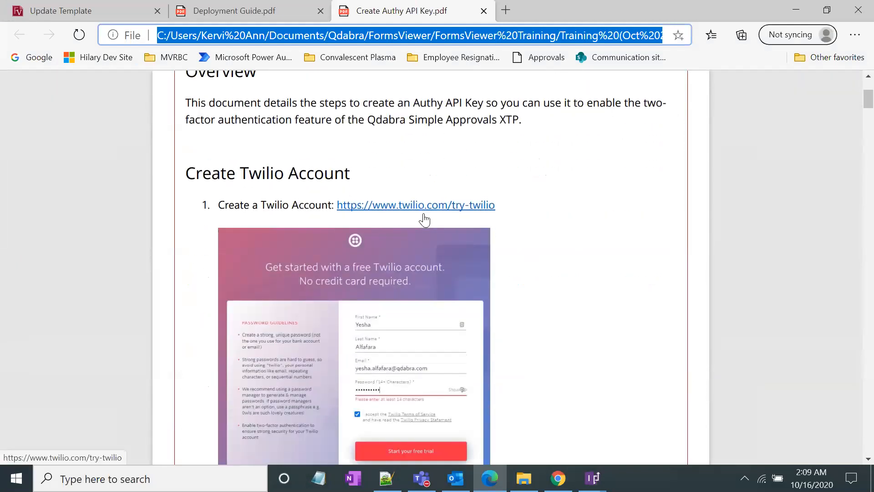
scroll(449, 218, down, 10)
scroll(450, 214, down, 20)
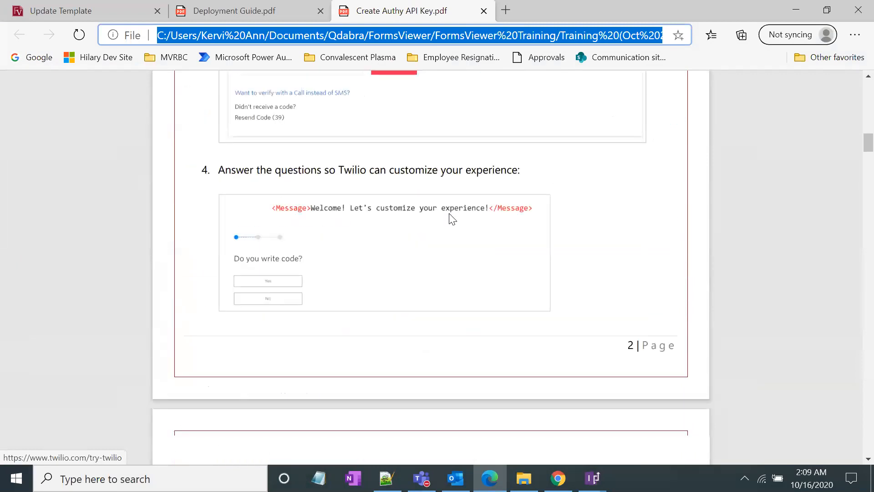
scroll(490, 233, down, 15)
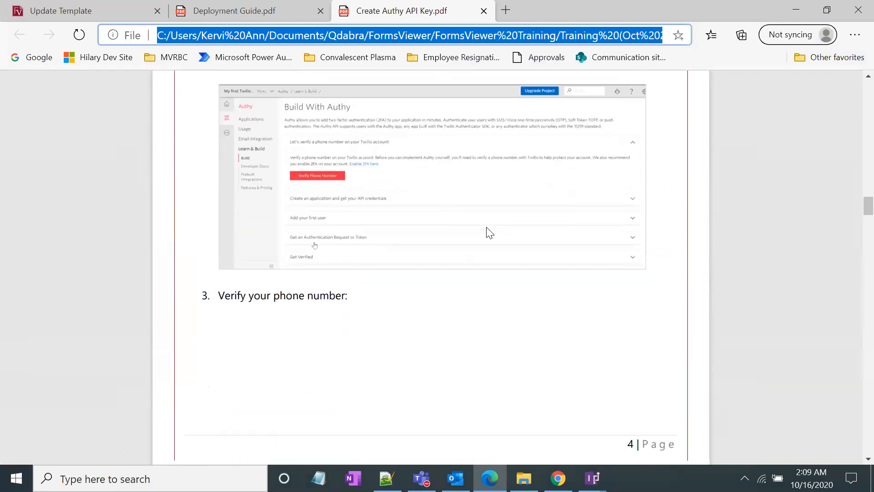
scroll(485, 226, down, 10)
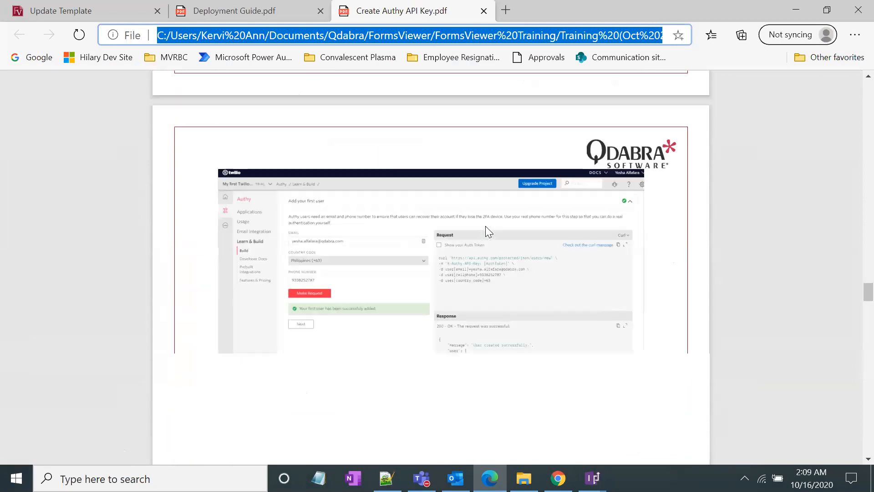
scroll(474, 249, down, 10)
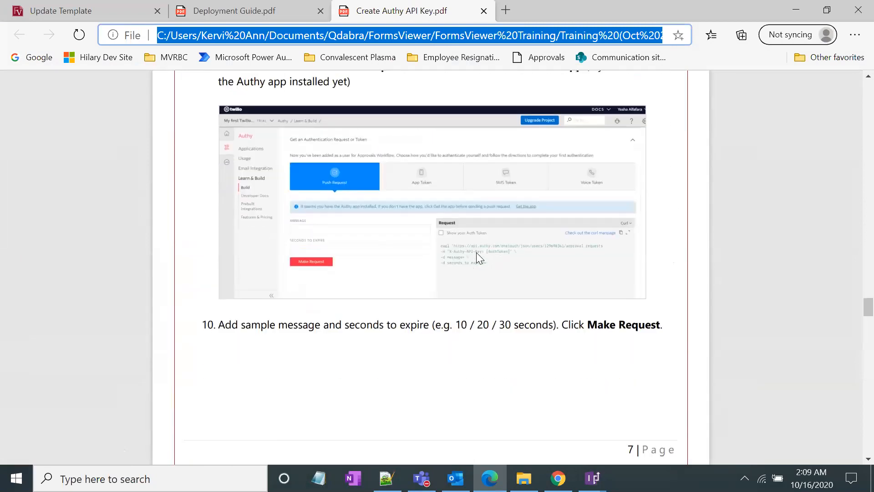
scroll(477, 253, down, 12)
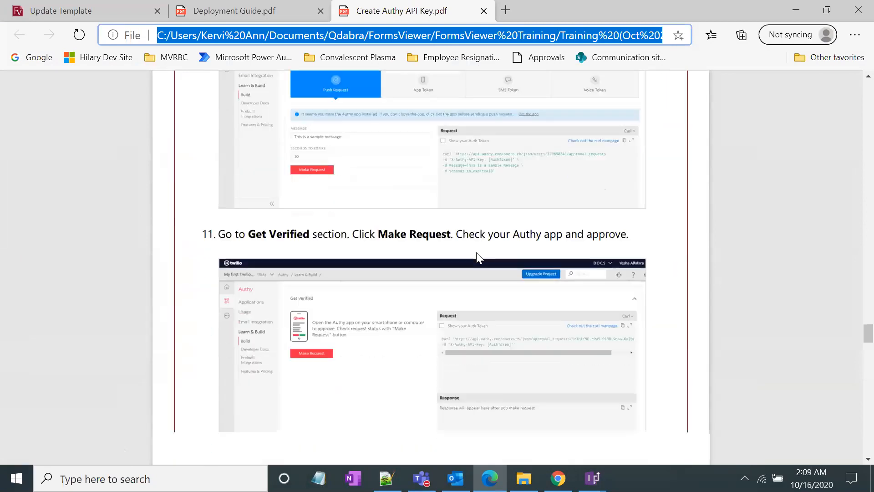
scroll(476, 254, up, 4)
scroll(476, 254, down, 8)
scroll(479, 255, down, 2)
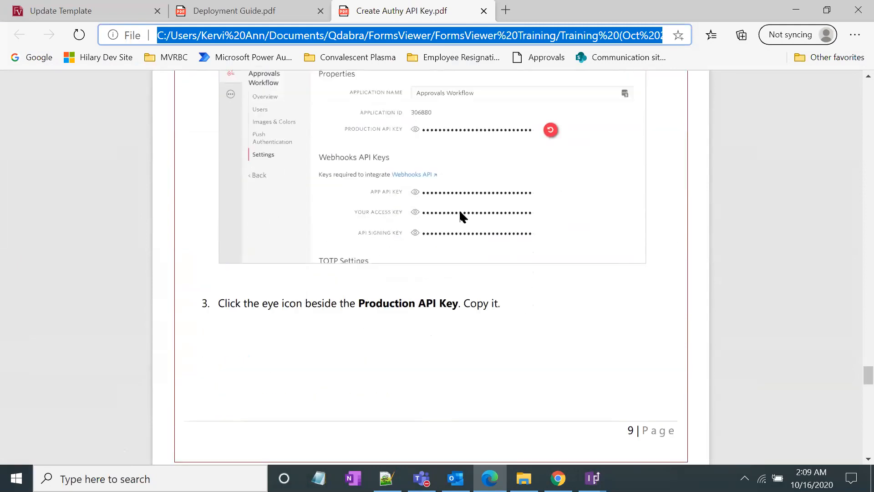
scroll(452, 172, up, 1)
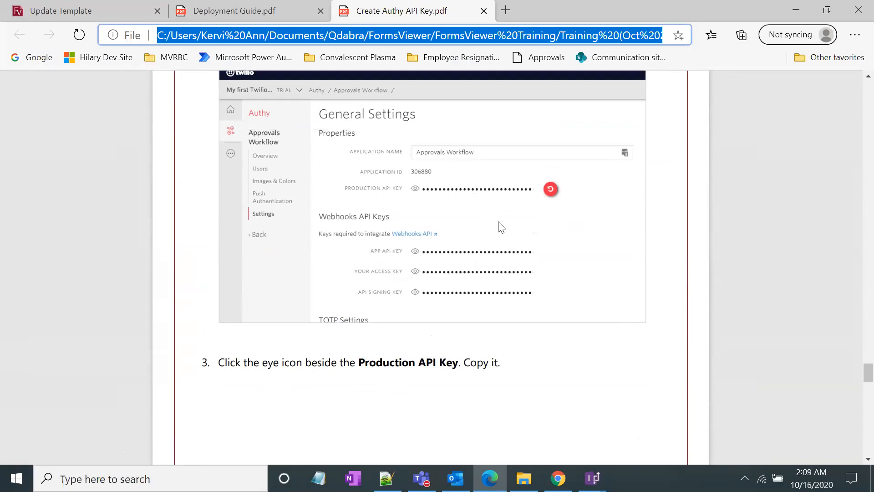
key(alt+Tab)
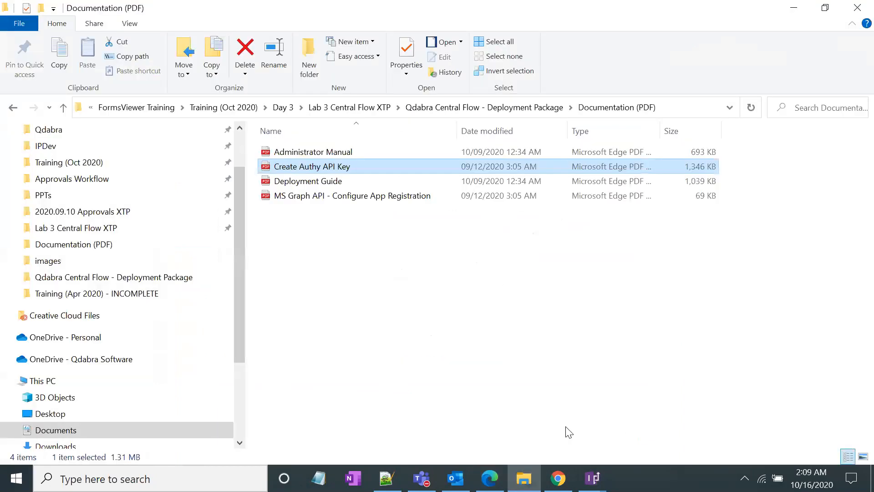
- Return to the LeaveRequestSample form designer and restore the form area's width
mouse_move(592, 477)
click(638, 415)
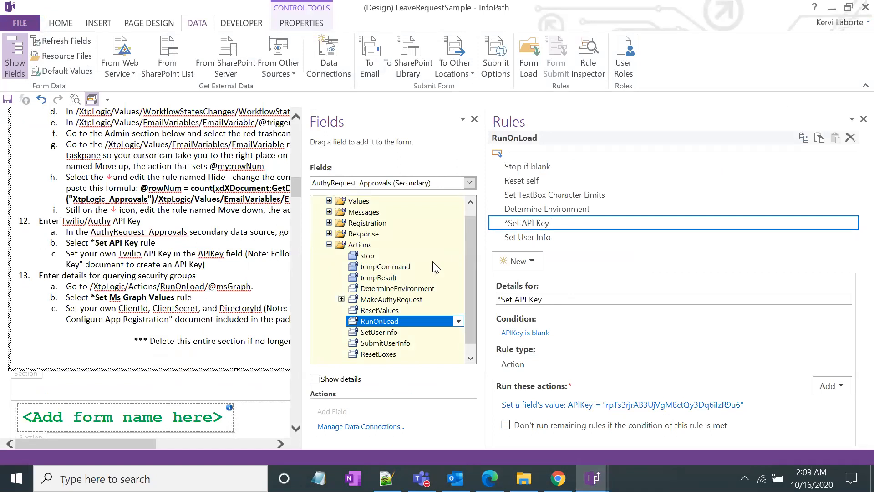
click(179, 276)
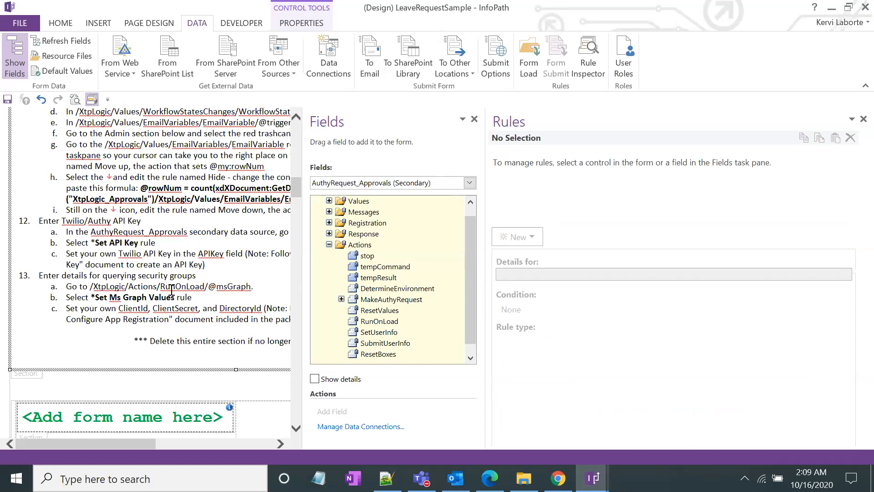
drag(485, 238, 624, 238)
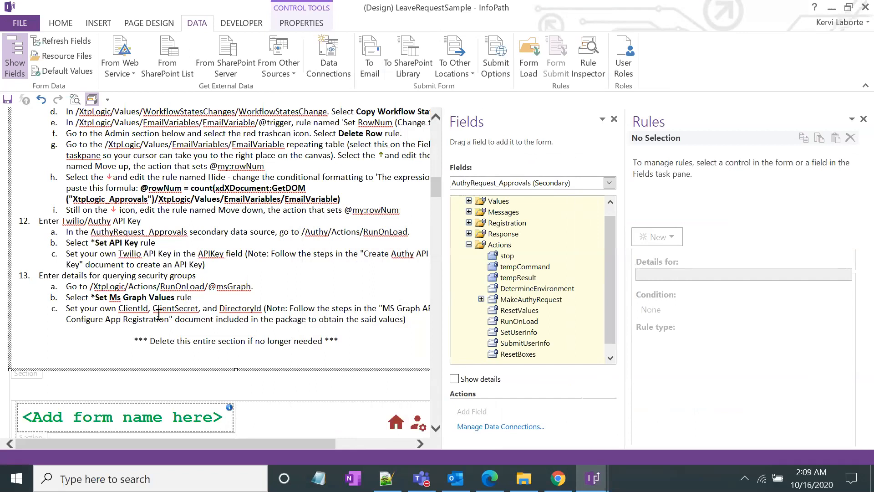
- Show the *Set Ms Graph Values rule on msGraph under XtpLogic_Approvals' Actions > RunOnLoad
click(522, 186)
click(507, 242)
click(469, 234)
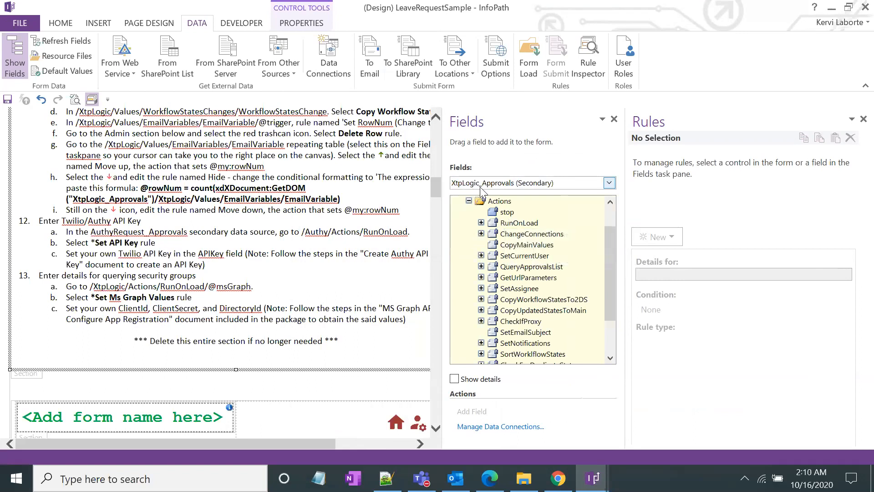
click(481, 222)
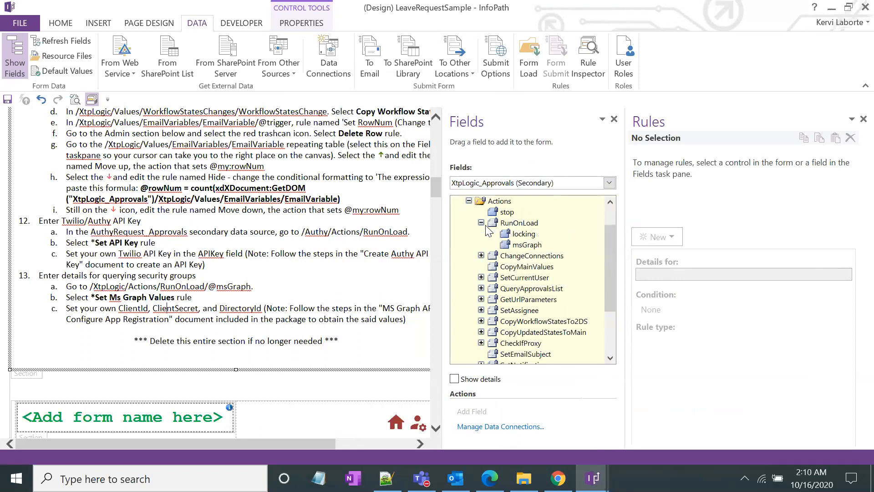
click(528, 245)
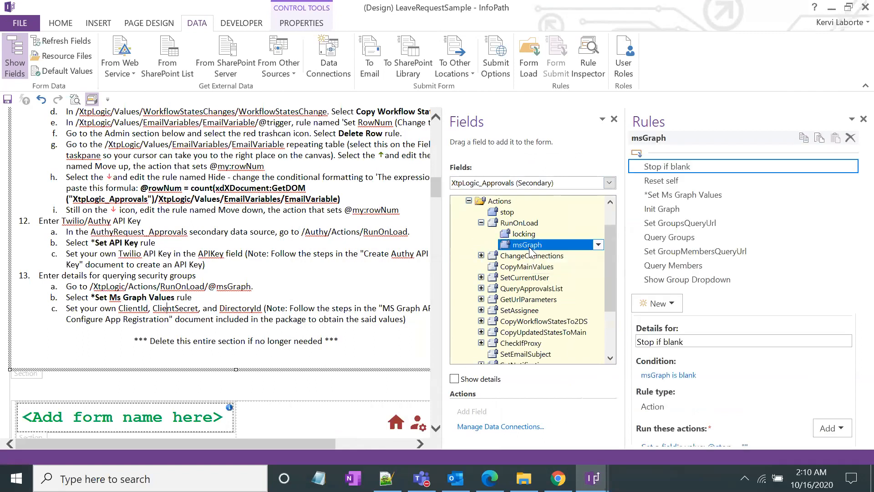
drag(625, 252, 533, 259)
click(631, 196)
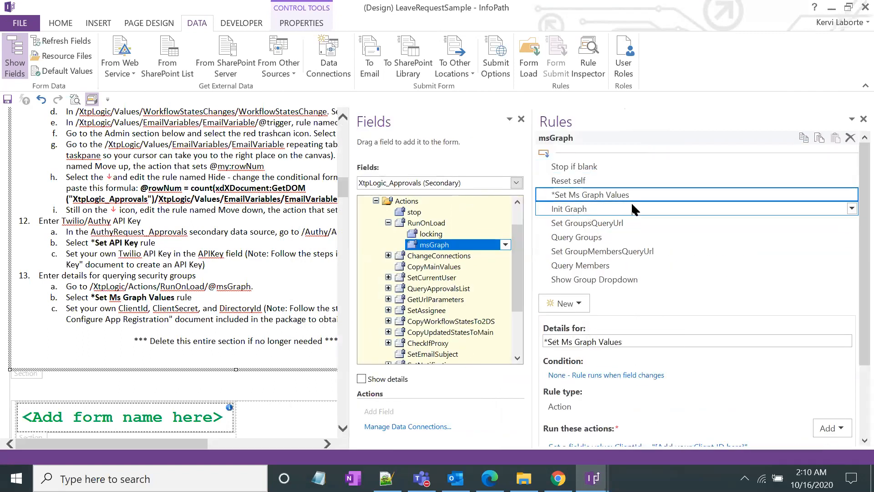
scroll(630, 202, down, 3)
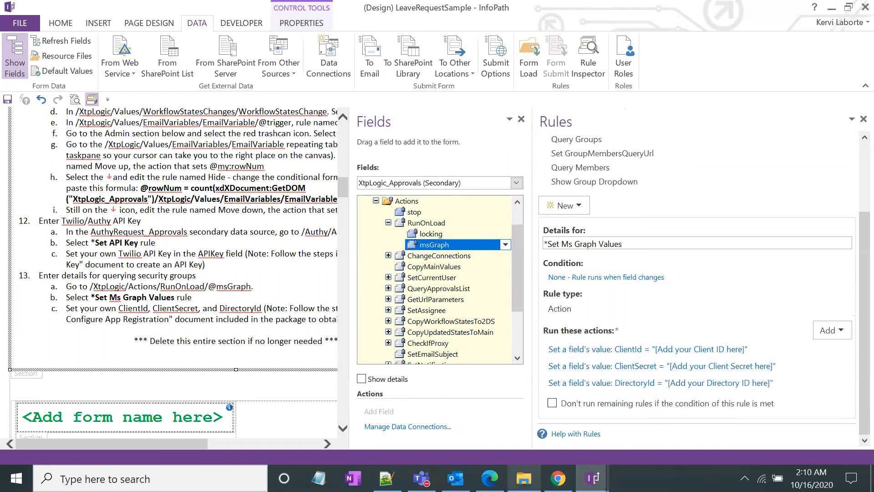
click(524, 477)
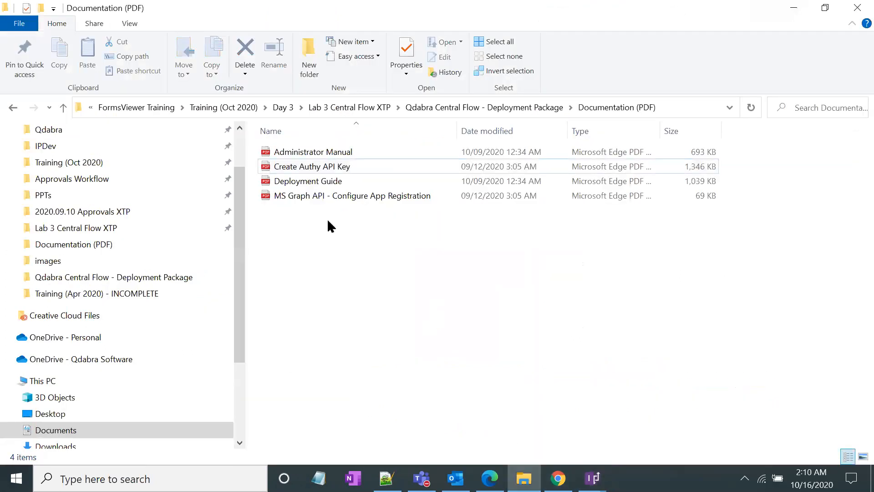
- Open the MS Graph API - Configure App Registration guide in Edge, read it, then return to InfoPath
double_click(328, 197)
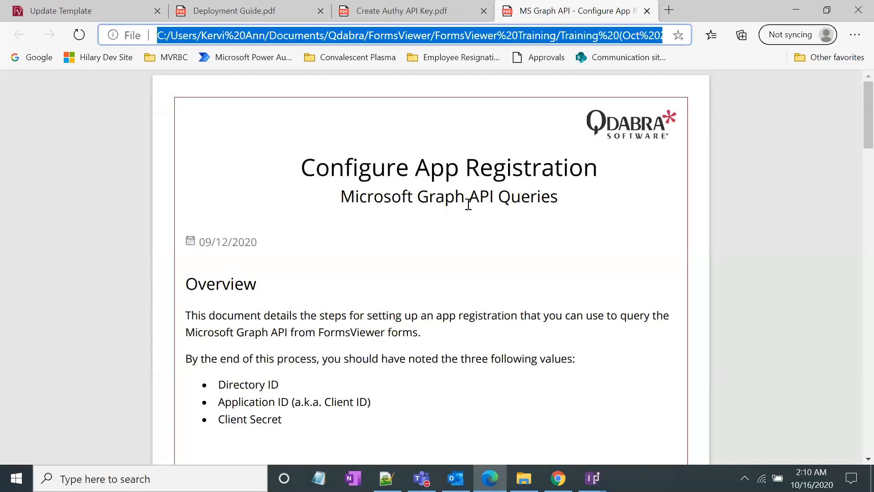
scroll(489, 207, down, 8)
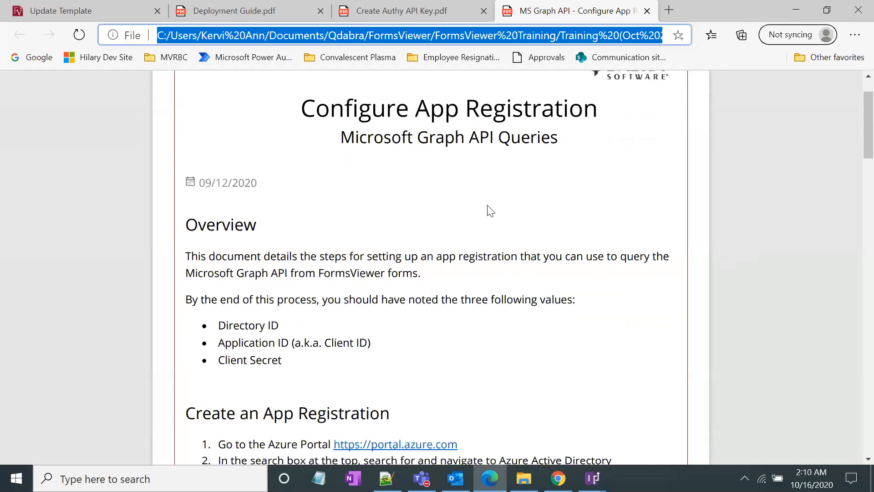
scroll(488, 209, up, 4)
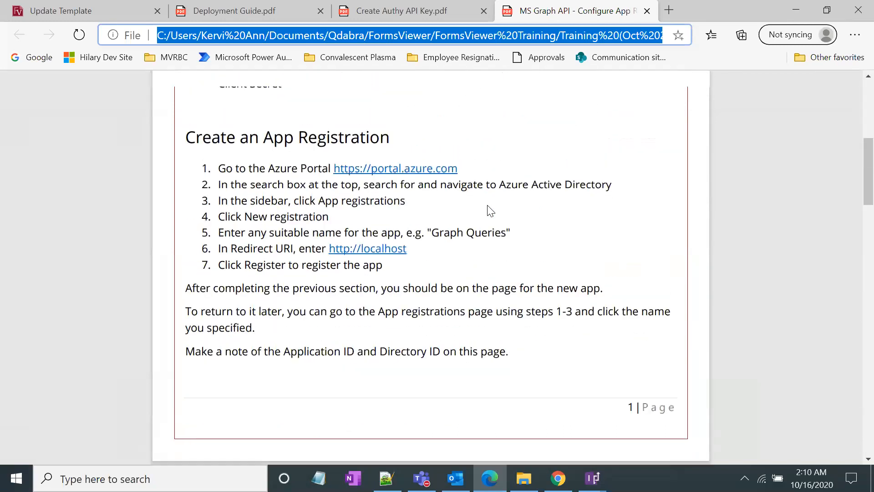
scroll(310, 299, down, 5)
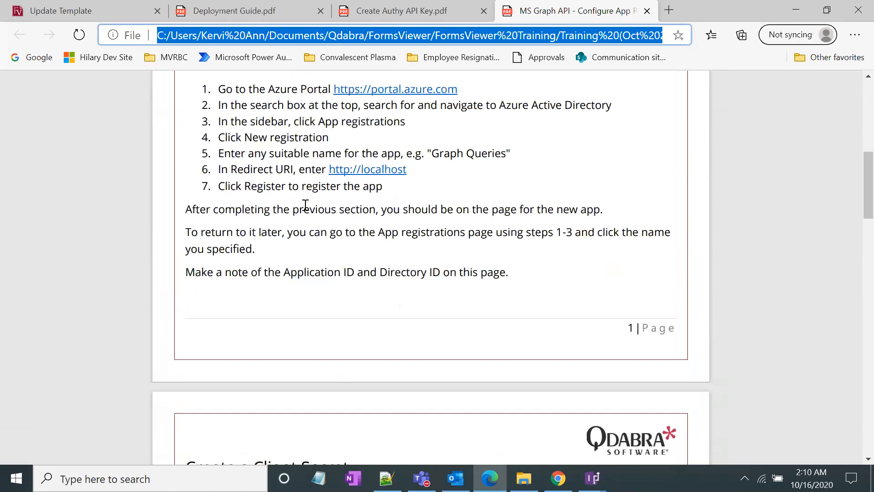
scroll(327, 230, down, 9)
scroll(310, 214, up, 3)
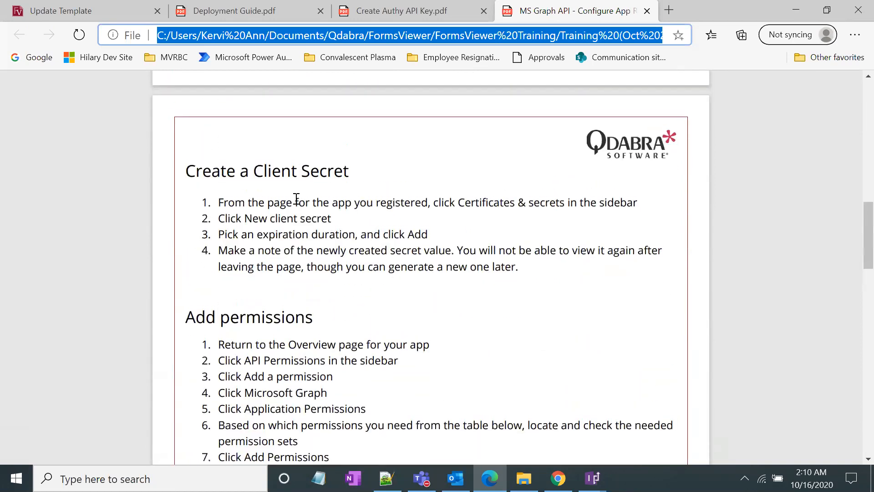
scroll(340, 201, down, 7)
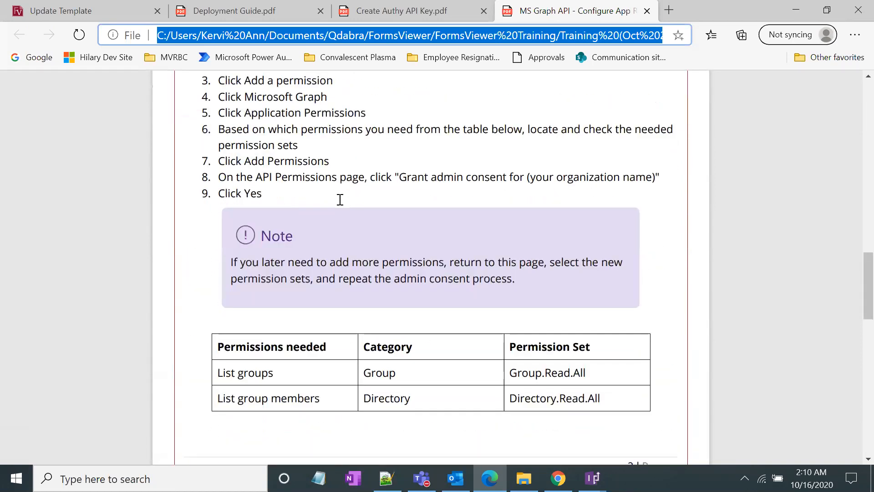
scroll(342, 201, up, 3)
scroll(341, 201, down, 15)
scroll(342, 207, up, 14)
scroll(349, 214, up, 14)
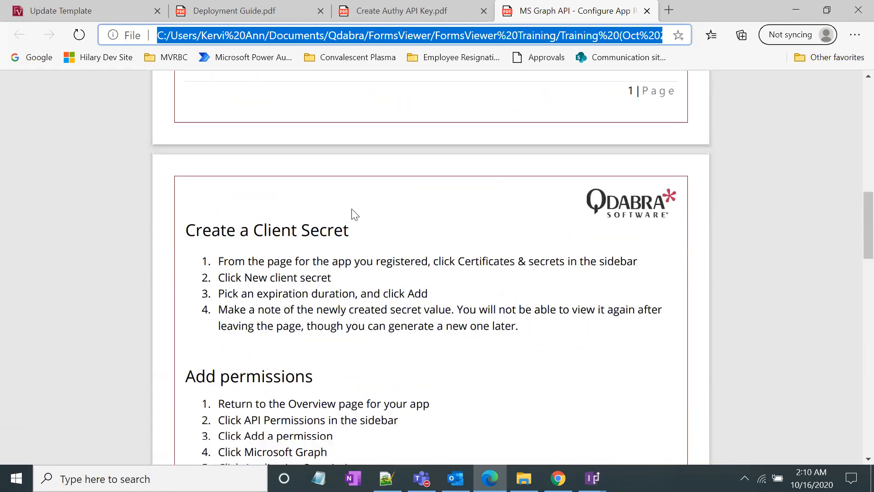
scroll(353, 214, up, 6)
scroll(354, 214, down, 1)
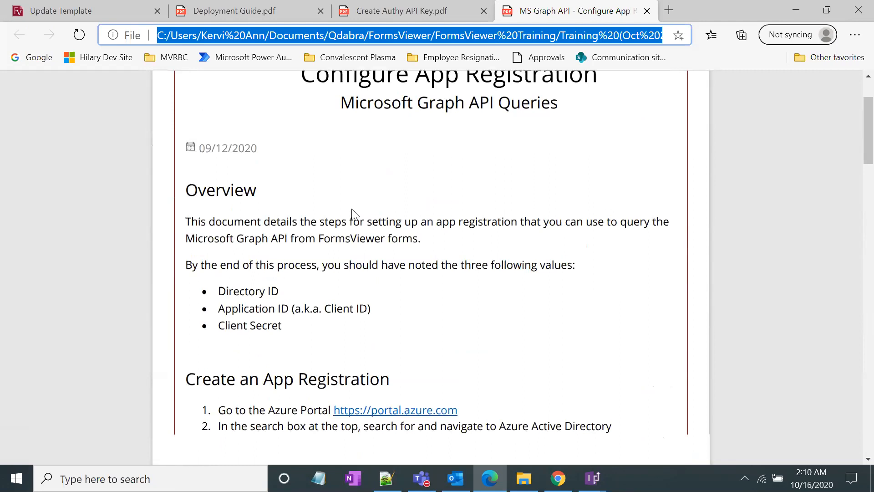
scroll(353, 214, up, 3)
scroll(439, 203, down, 1)
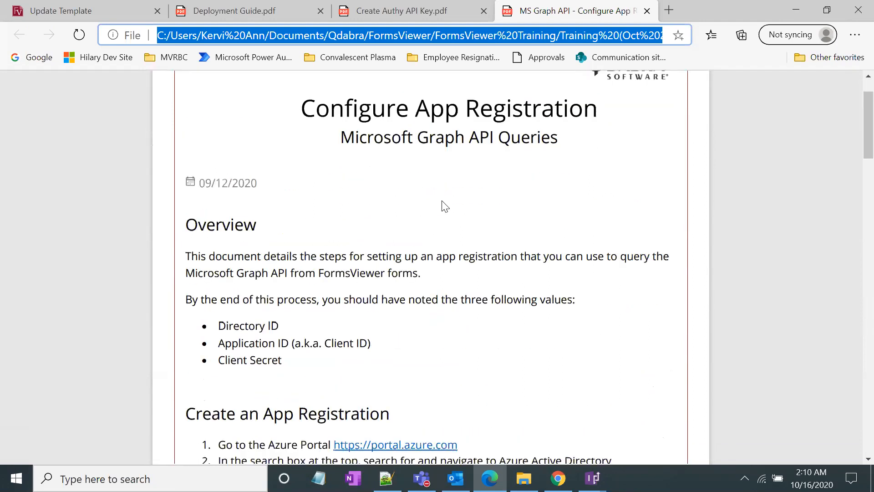
key(alt+Tab)
click(592, 478)
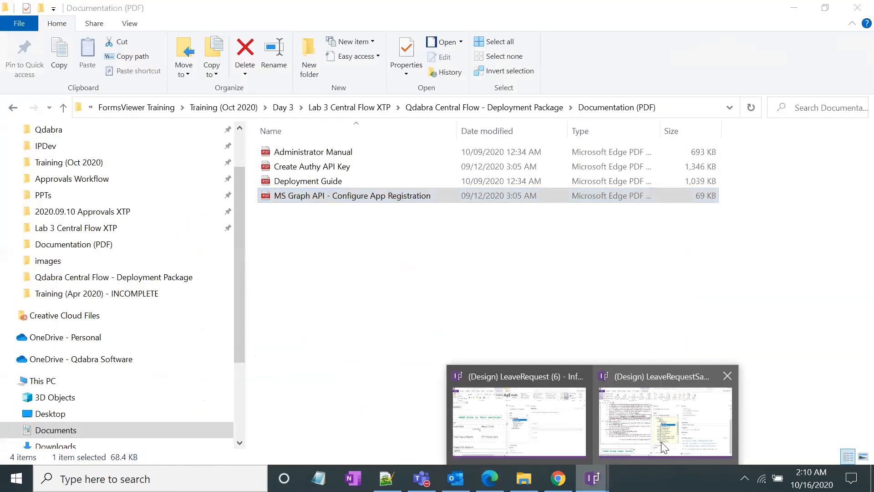
- Replace the ClientId action's placeholder value with the client ID copied from the notes
click(673, 373)
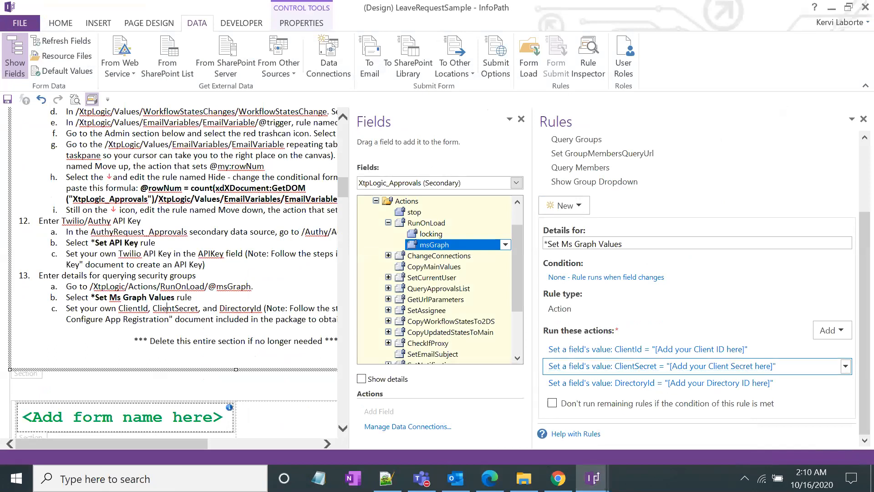
key(alt+Tab)
drag(371, 88, 12, 94)
click(245, 146)
key(alt+Tab)
click(622, 351)
triple_click(396, 285)
key(ctrl+v)
click(530, 347)
- Replace the ClientSecret action's placeholder value with the copied client secret
key(alt+Tab)
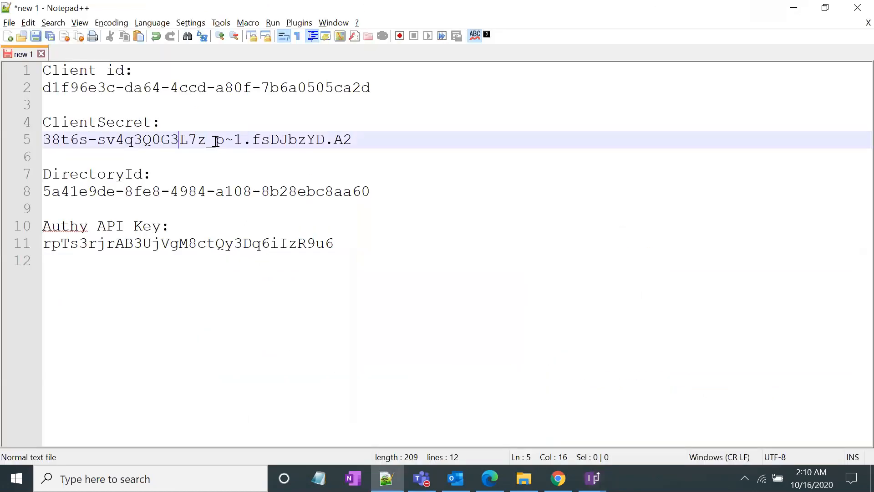
drag(351, 140, 37, 138)
key(ctrl+c)
key(alt+Tab)
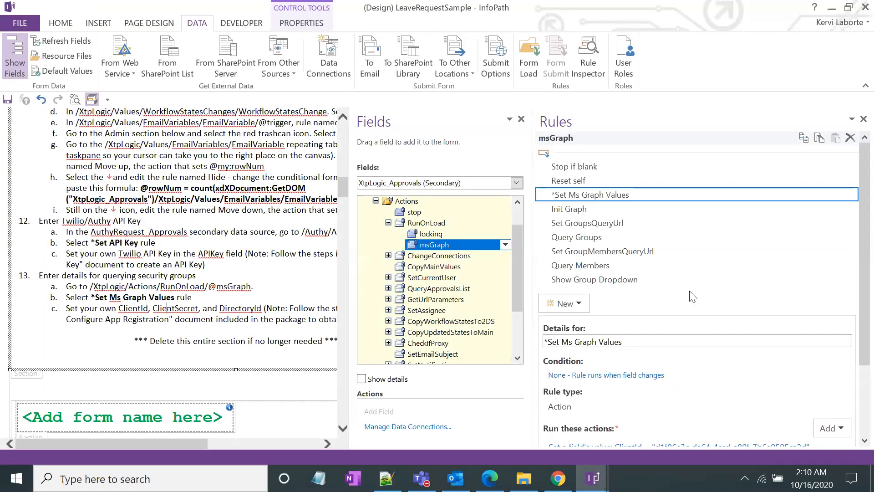
click(683, 366)
triple_click(399, 287)
key(ctrl+v)
click(535, 347)
- Replace the DirectoryId action's placeholder value with the copied directory ID
key(alt+Tab)
drag(392, 191, 43, 192)
key(alt+Tab)
click(663, 384)
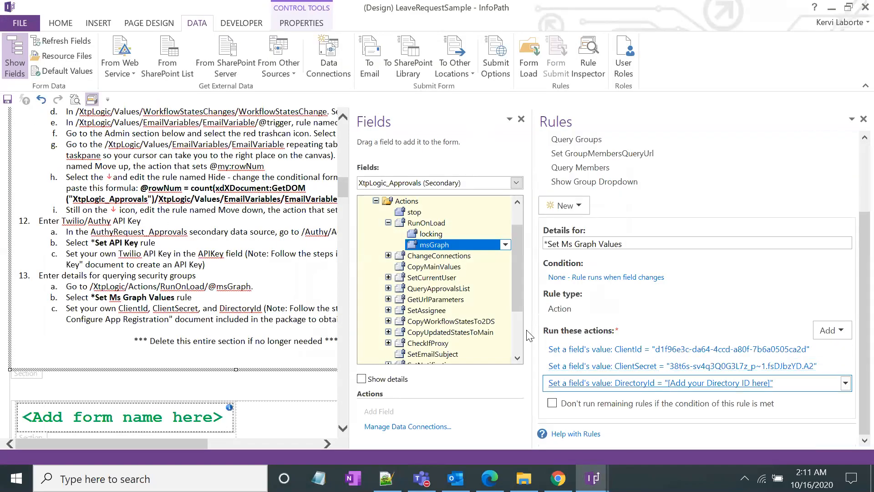
triple_click(418, 288)
key(ctrl+v)
click(535, 347)
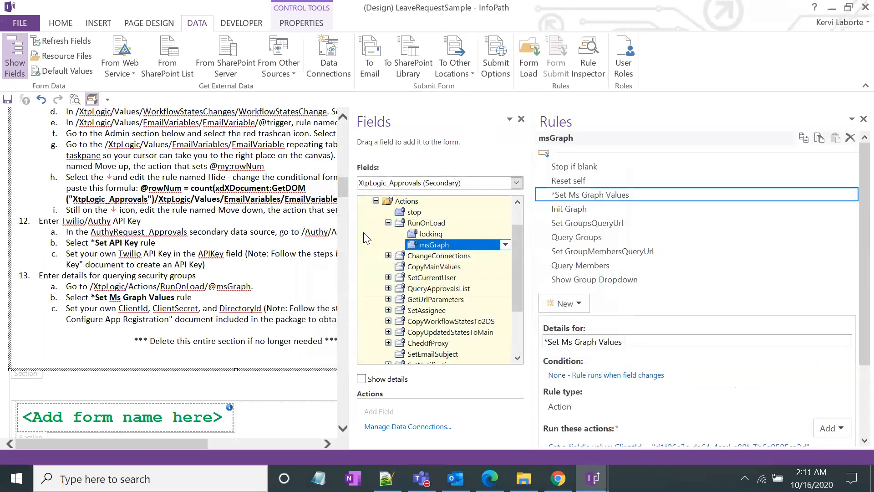
scroll(298, 239, up, 8)
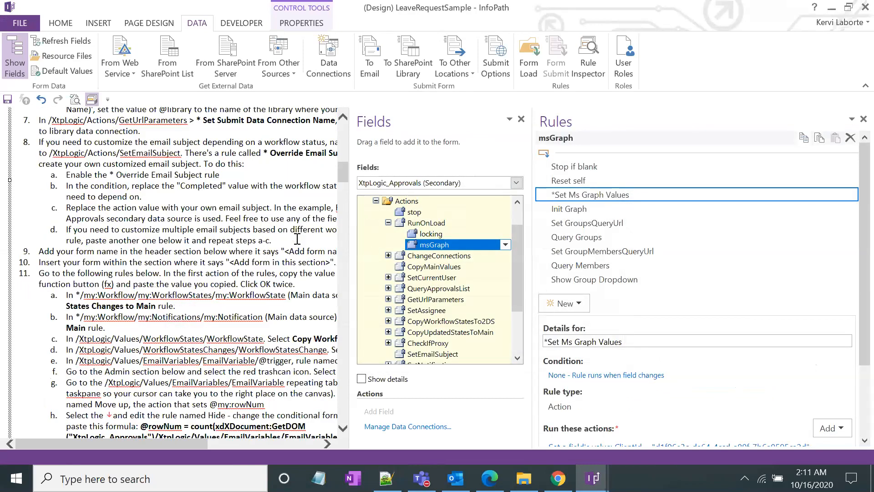
drag(531, 242, 556, 240)
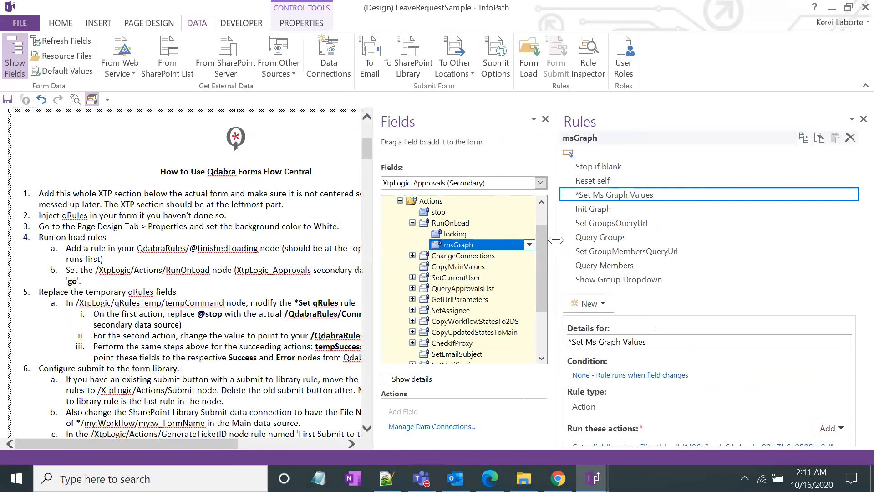
- Cut the Request section from the form's top and paste it into the '<Add form in this section>' section
click(287, 244)
scroll(287, 245, down, 3)
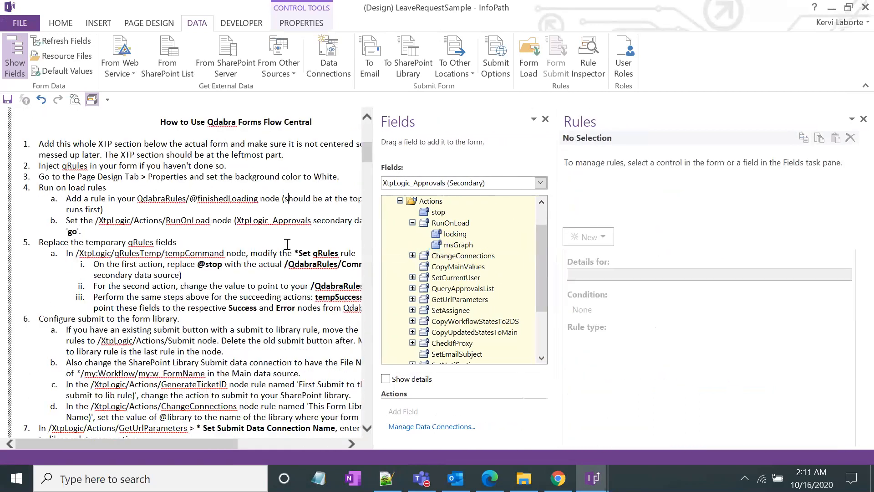
scroll(287, 245, up, 6)
drag(553, 236, 707, 236)
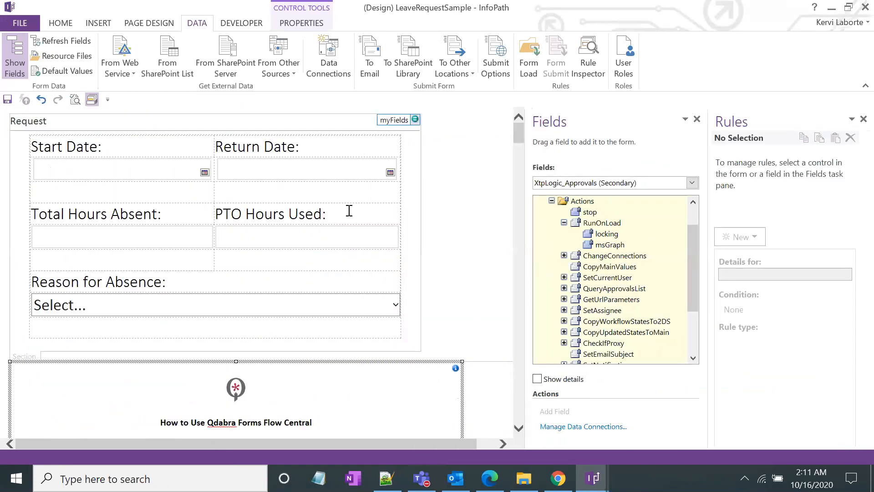
click(34, 351)
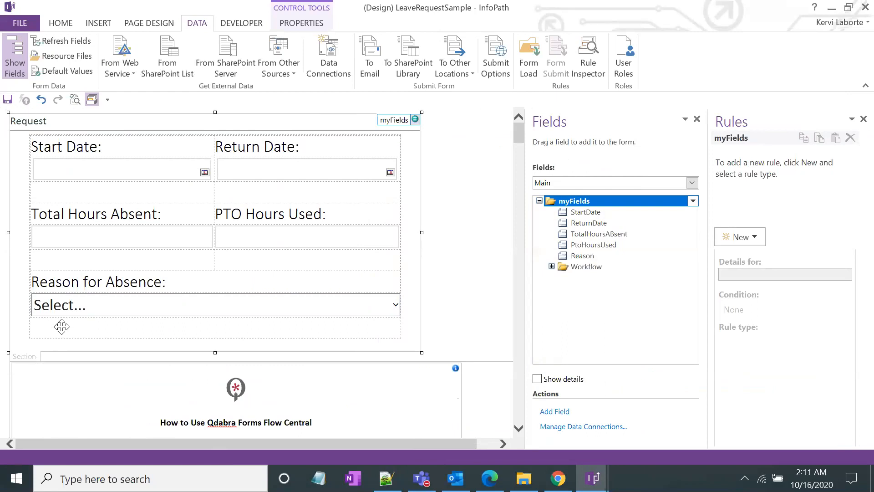
click(89, 258)
scroll(89, 258, down, 5)
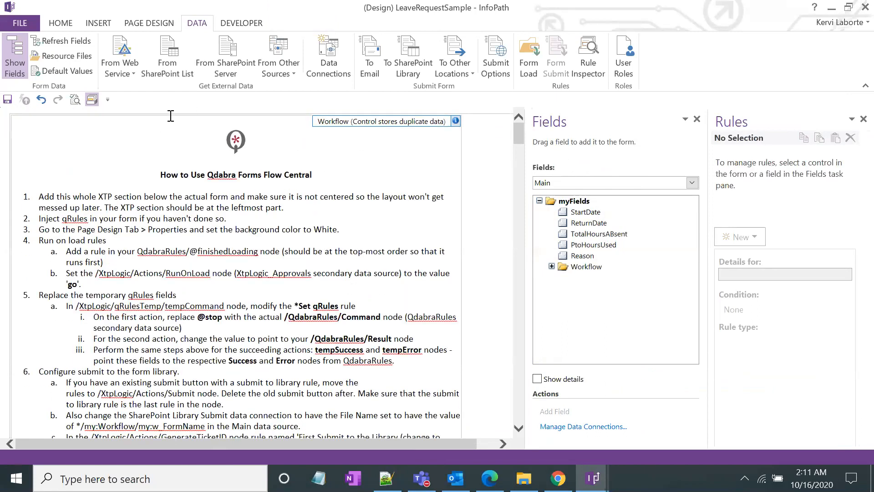
scroll(232, 159, down, 10)
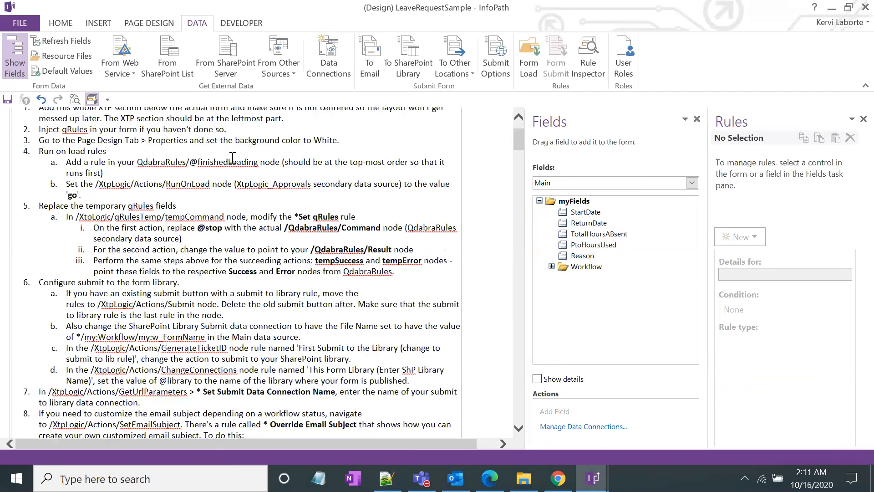
scroll(225, 270, up, 1)
scroll(225, 269, down, 15)
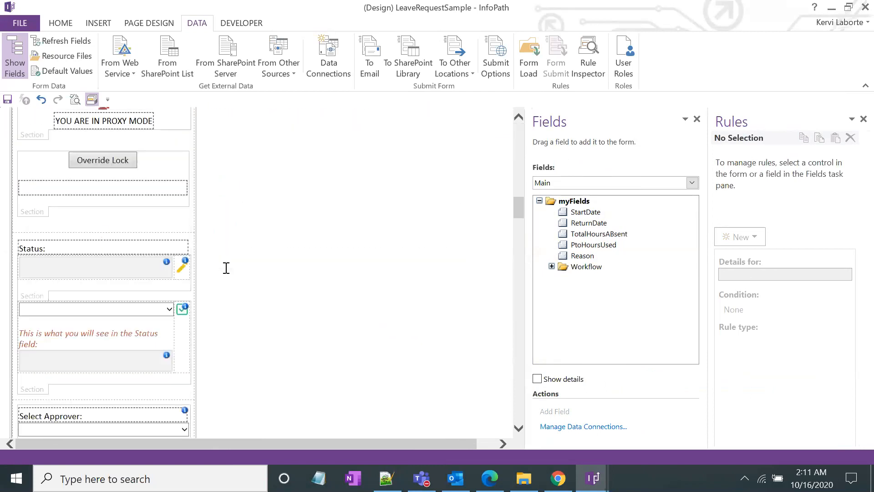
click(174, 190)
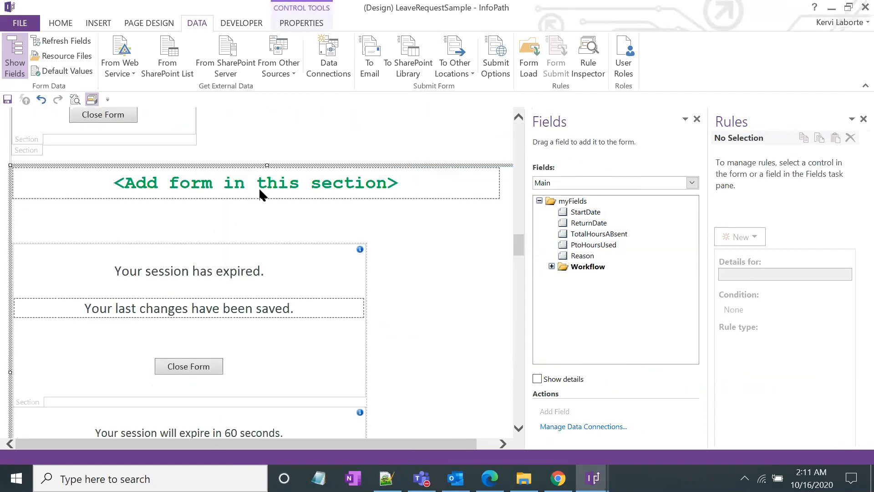
key(ctrl+v)
scroll(92, 260, down, 4)
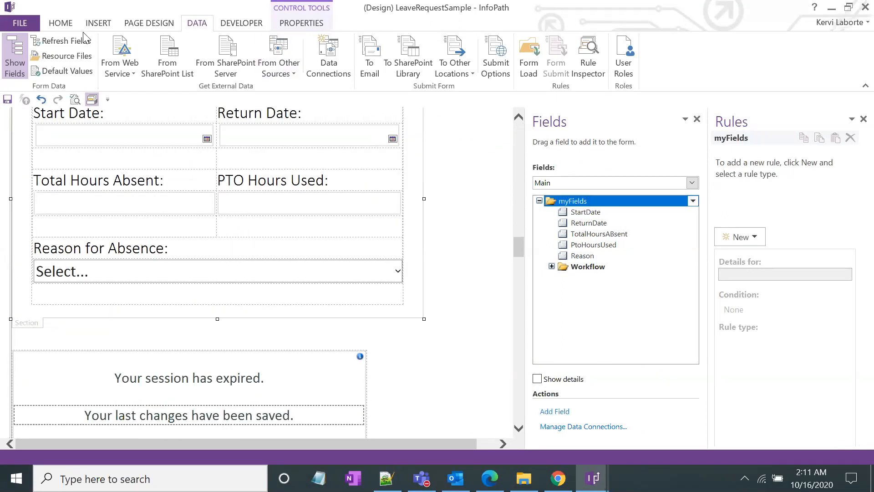
- Centre the Request table within its Workflow section
click(60, 23)
click(218, 66)
scroll(401, 236, up, 15)
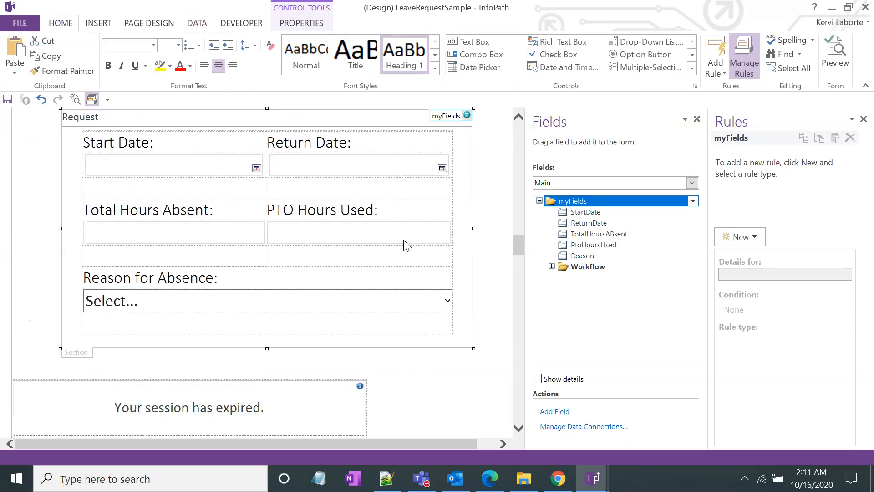
scroll(401, 236, up, 3)
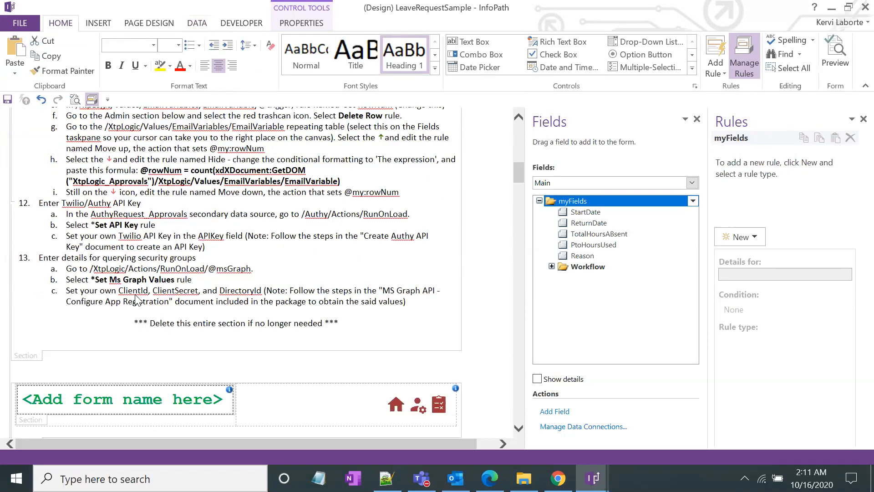
scroll(137, 300, down, 3)
click(137, 300)
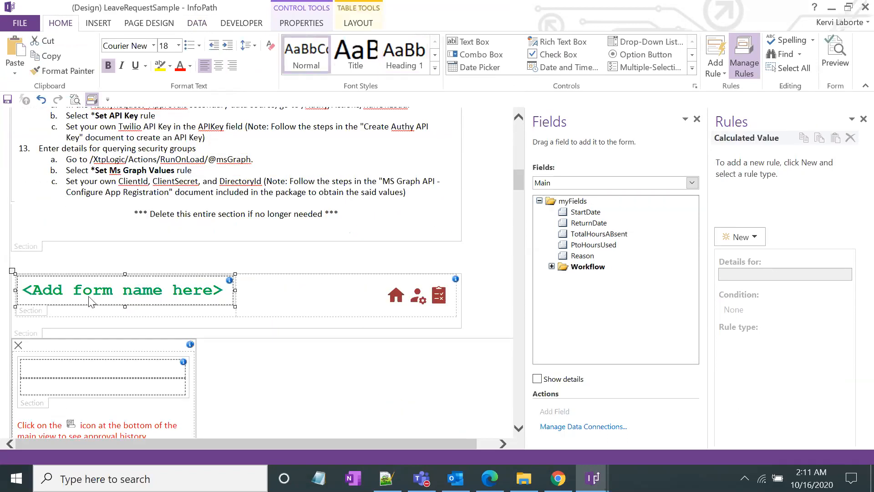
- Change the form title box from '<Add form name here>' to 'Leave Request'
right_click(144, 303)
click(237, 429)
text(Leave Request)
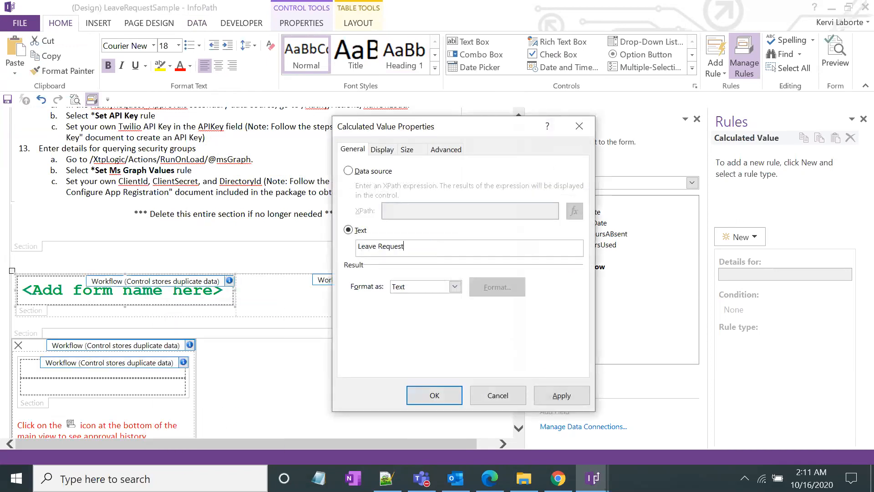
key(Return)
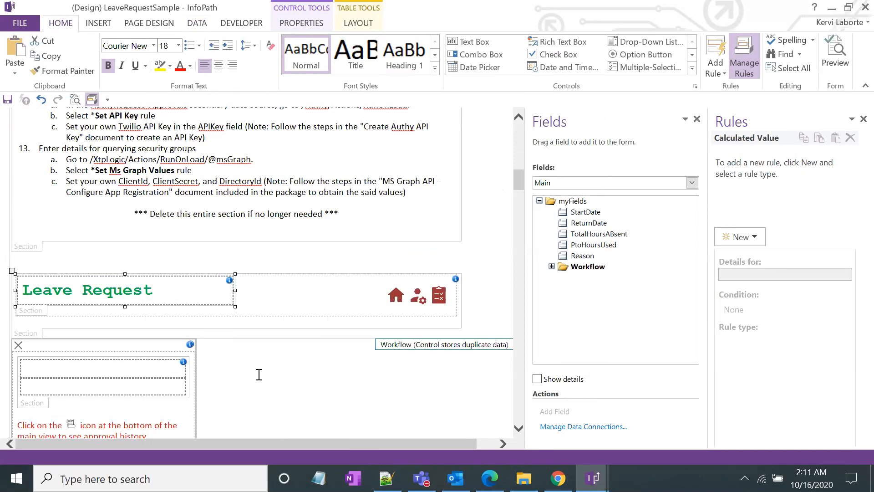
click(242, 293)
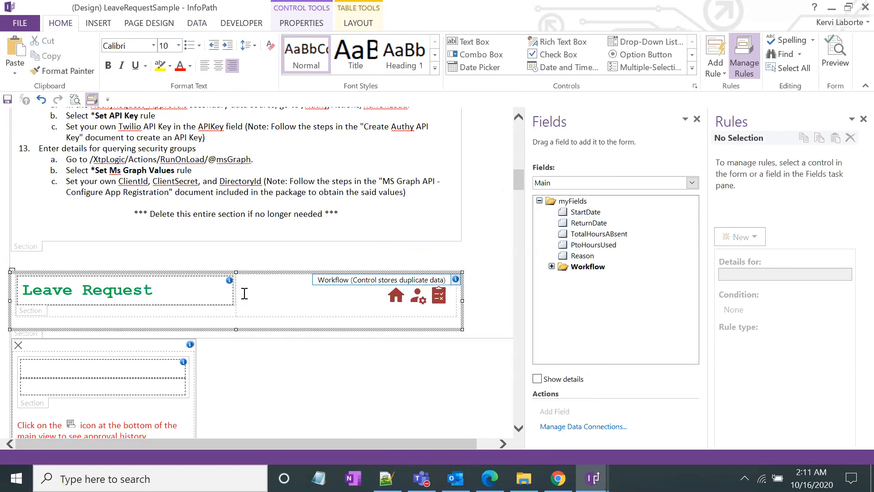
- Review the setup instructions down to the Leave Request header and widen the Fields and Rules panes
scroll(243, 293, up, 3)
scroll(244, 292, up, 12)
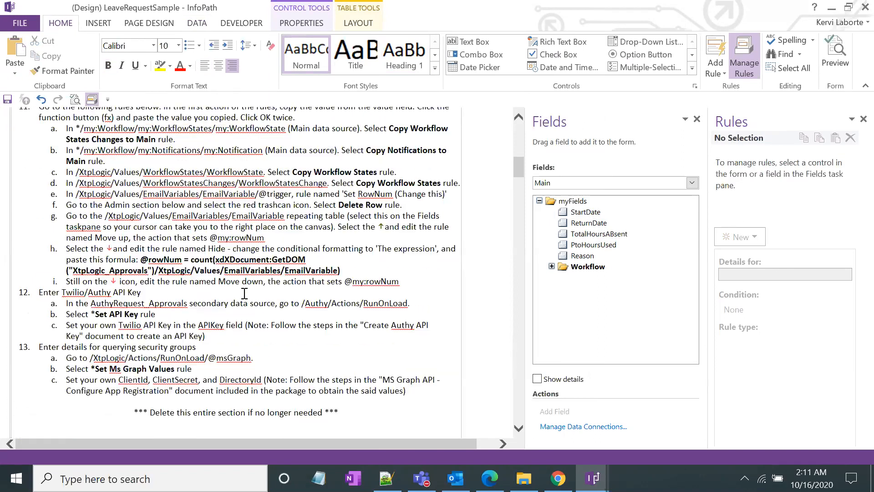
scroll(244, 292, up, 14)
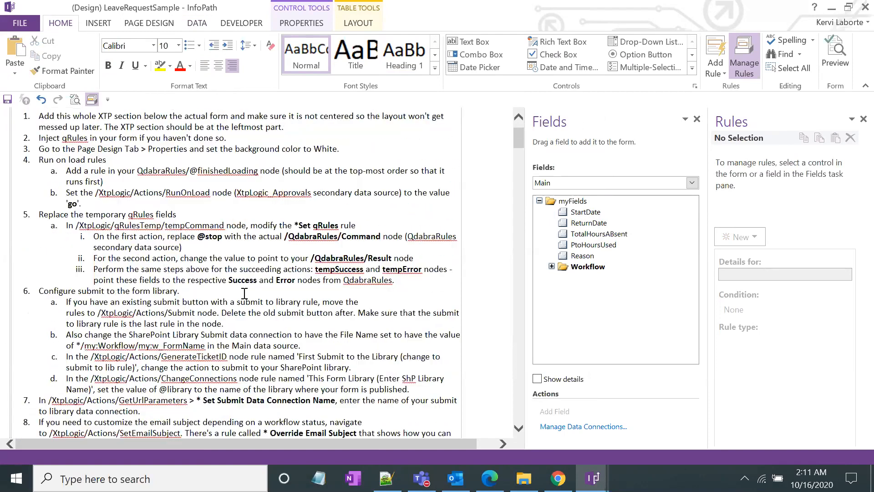
scroll(244, 292, down, 12)
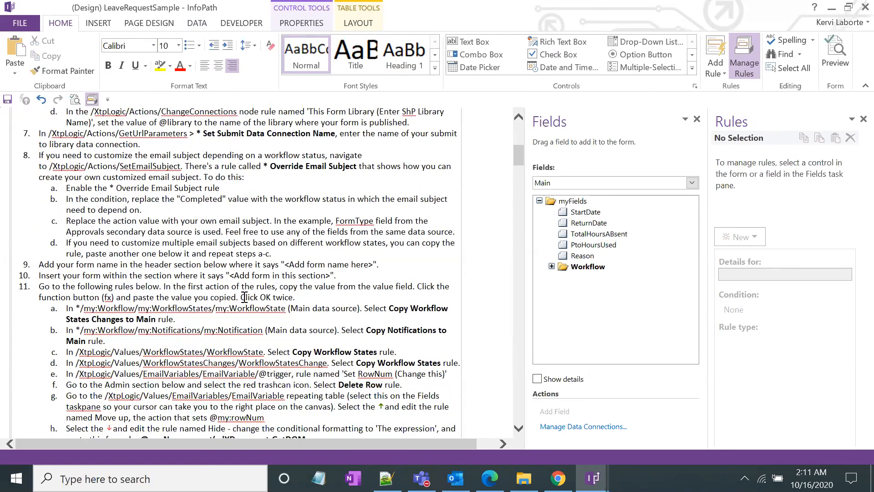
click(242, 298)
scroll(248, 314, down, 9)
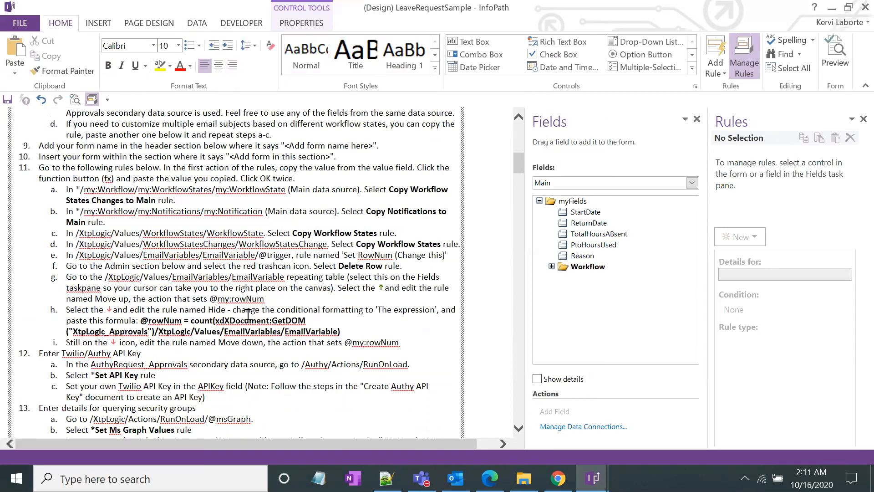
scroll(248, 314, down, 2)
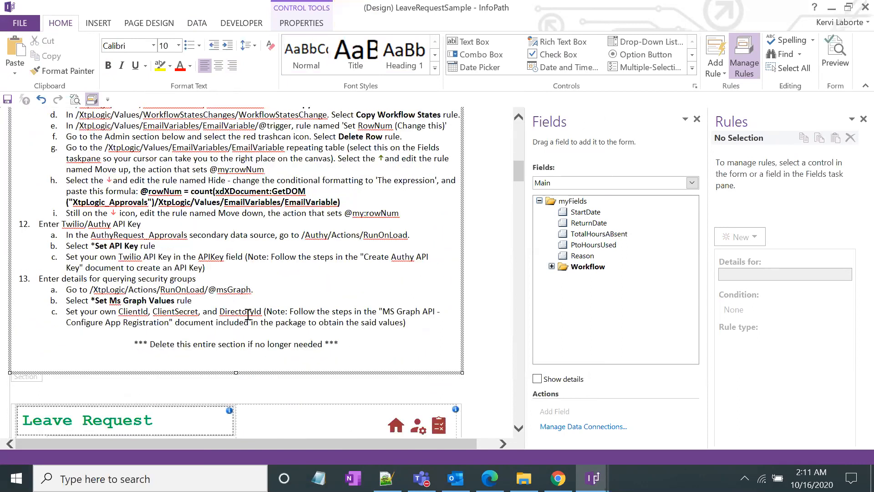
scroll(248, 315, down, 10)
scroll(439, 369, down, 5)
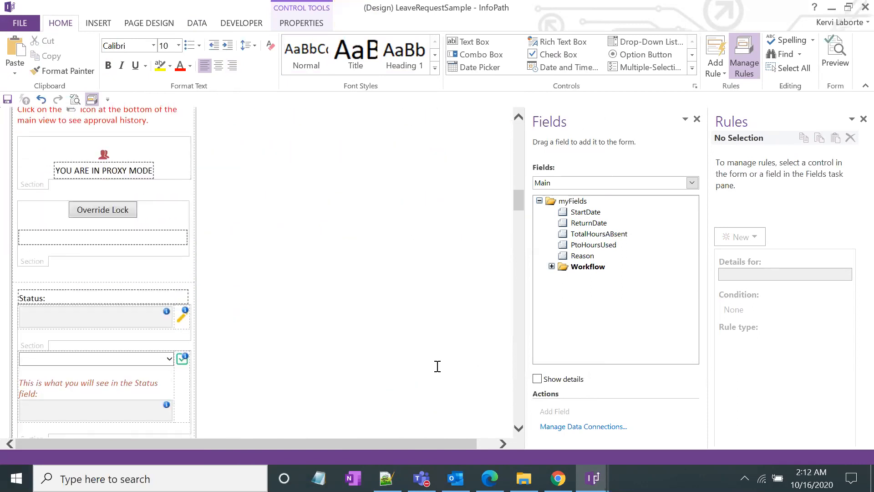
drag(708, 236, 676, 234)
scroll(390, 294, up, 6)
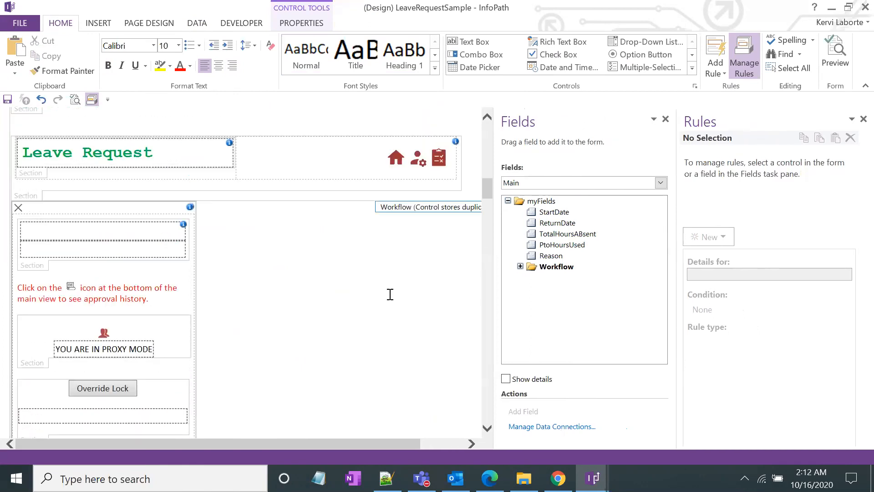
click(524, 478)
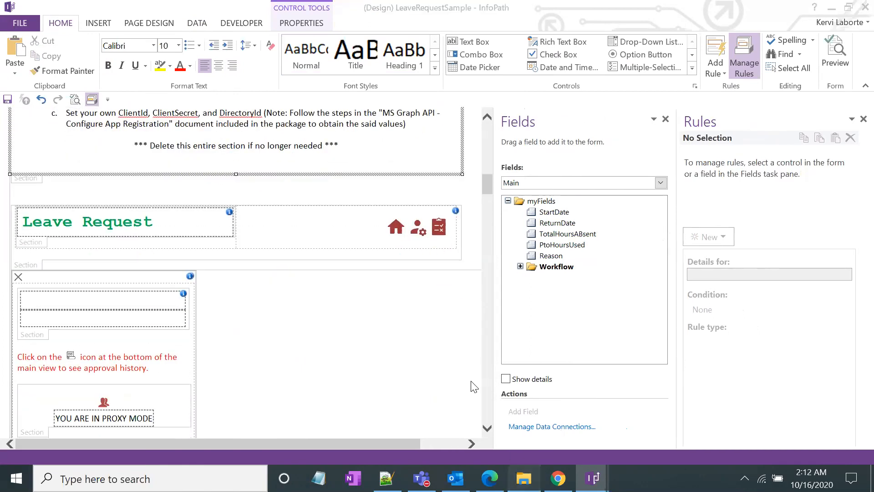
- Open Deployment Guide from the Deployment Package's Documentation (PDF) folder
click(538, 109)
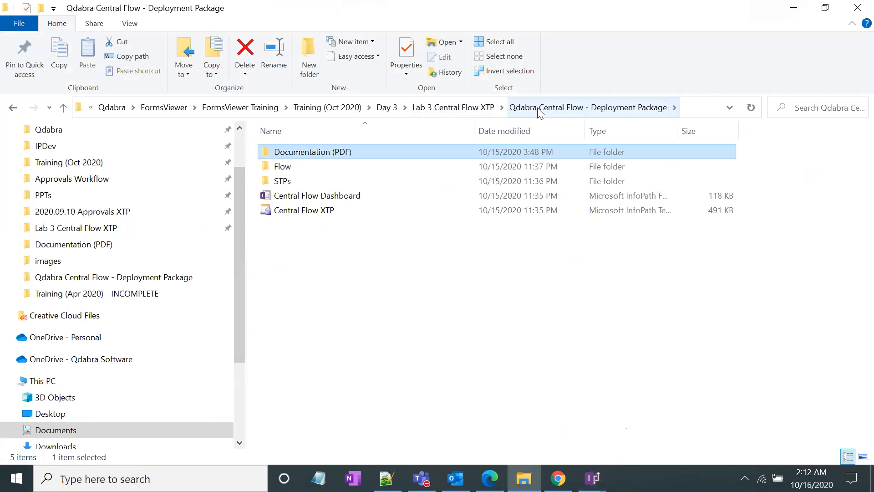
click(416, 246)
double_click(330, 153)
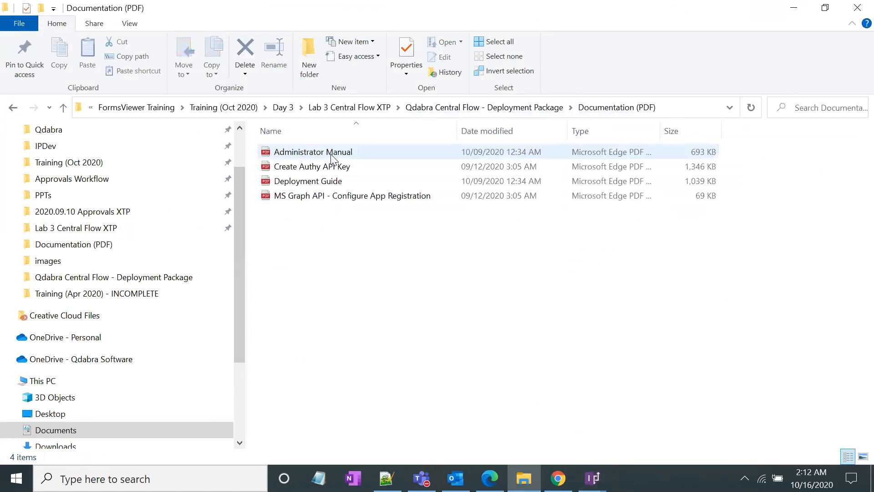
click(337, 183)
double_click(337, 185)
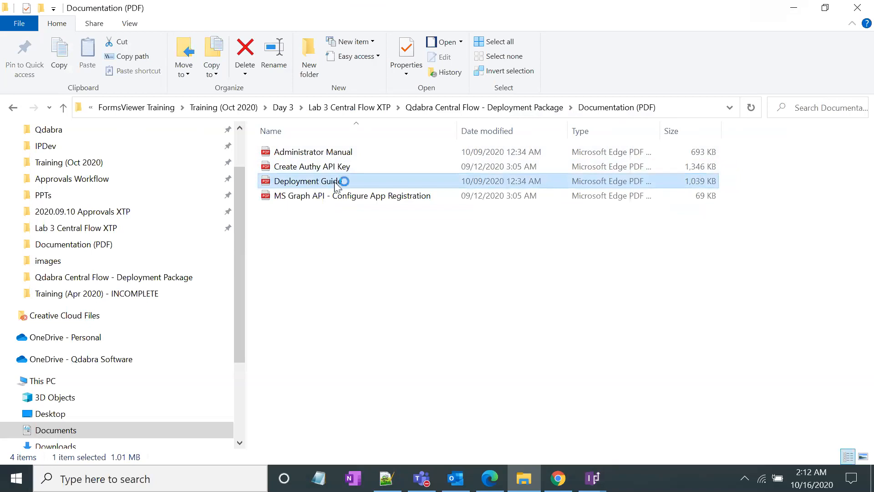
- Scroll the Deployment Guide to the Create the SharePoint lists section and its Site Settings screenshot
scroll(499, 220, down, 3)
scroll(499, 220, down, 3)
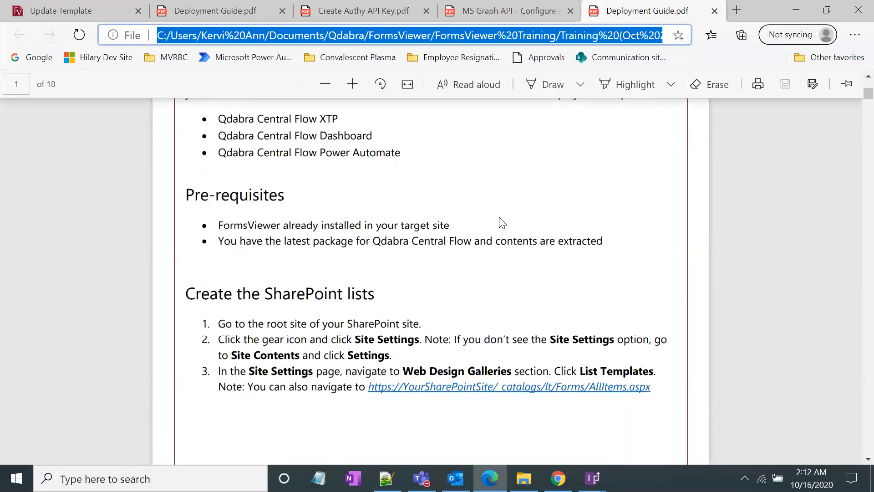
scroll(346, 263, down, 2)
scroll(385, 254, down, 4)
scroll(382, 250, down, 12)
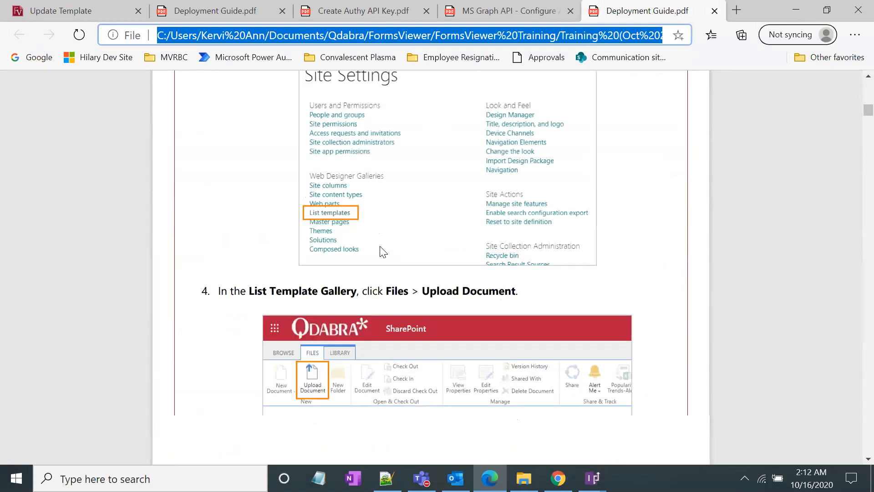
scroll(382, 248, up, 5)
scroll(396, 246, up, 9)
scroll(397, 244, down, 6)
key(alt+Tab)
- Open the Deployment Package's STPs folder and select all seven Approvals .stp list templates
click(537, 114)
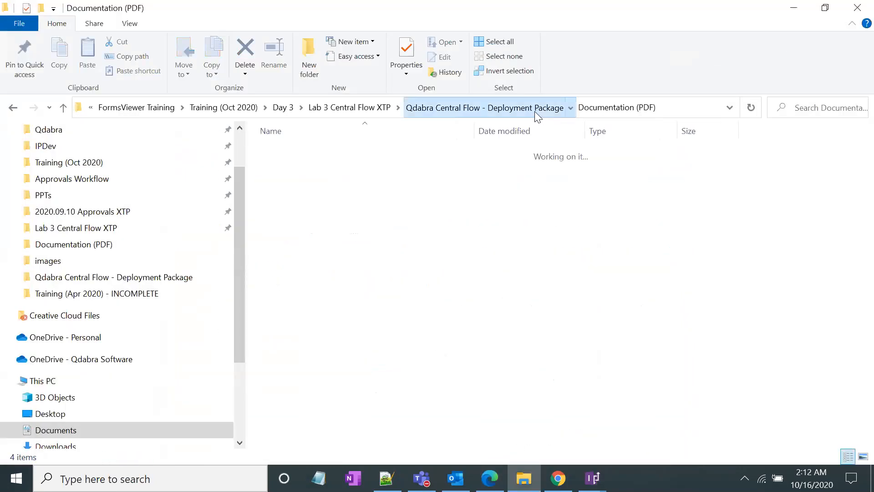
double_click(286, 181)
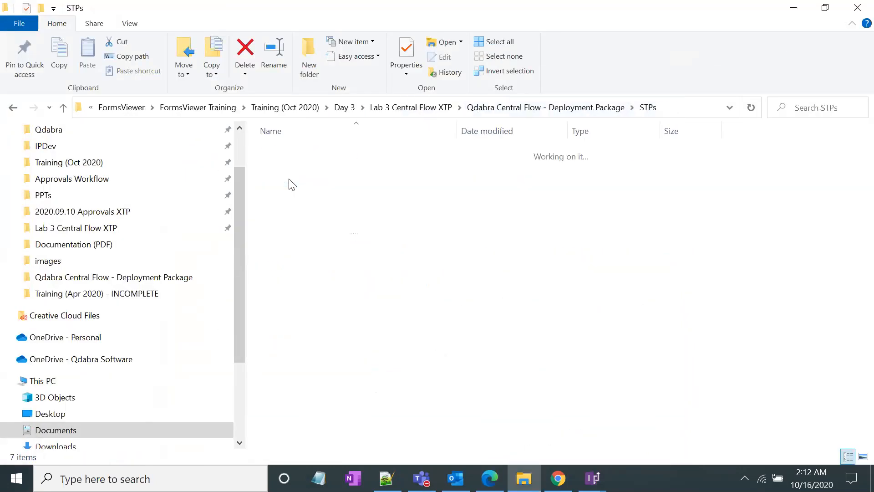
key(ctrl+a)
click(341, 151)
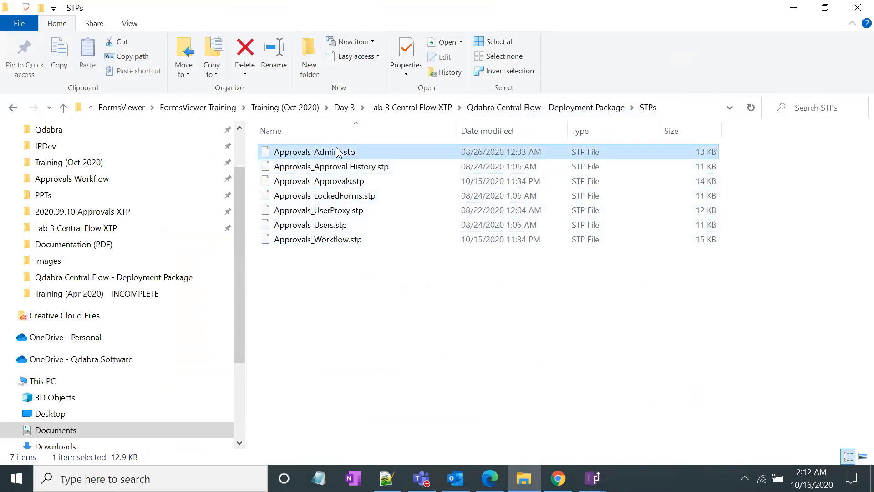
click(345, 169)
key(ctrl+a)
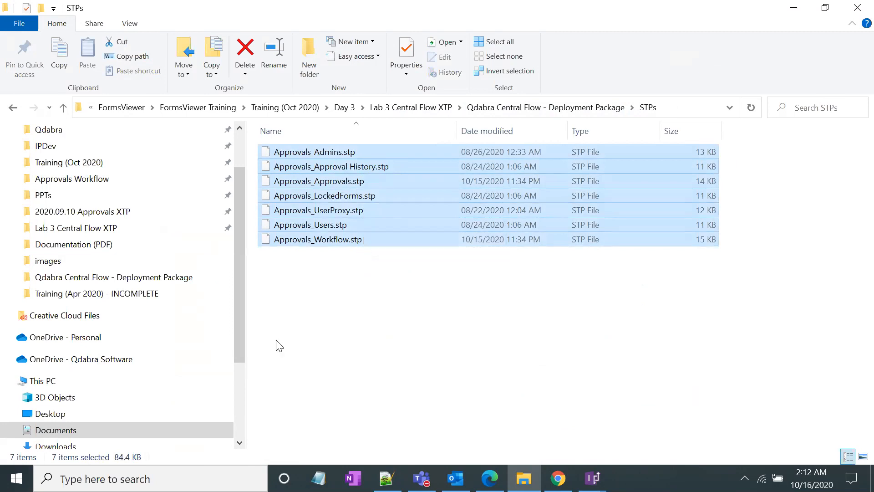
click(299, 354)
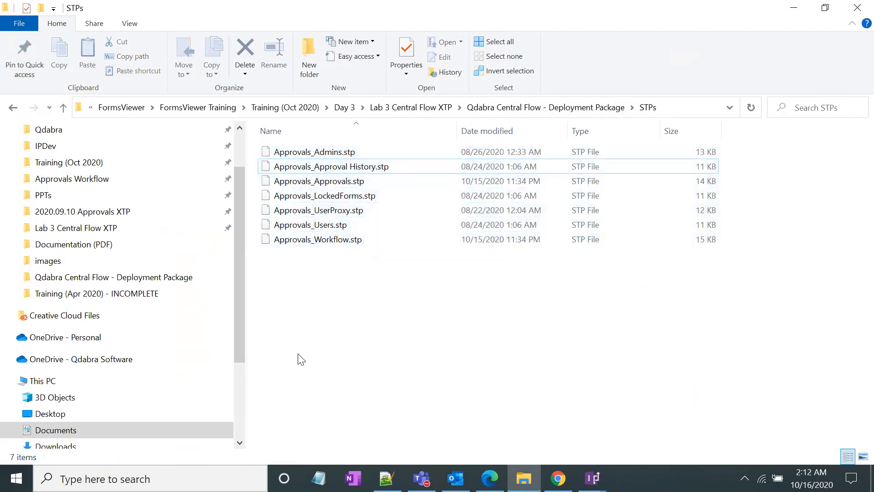
key(alt+Tab)
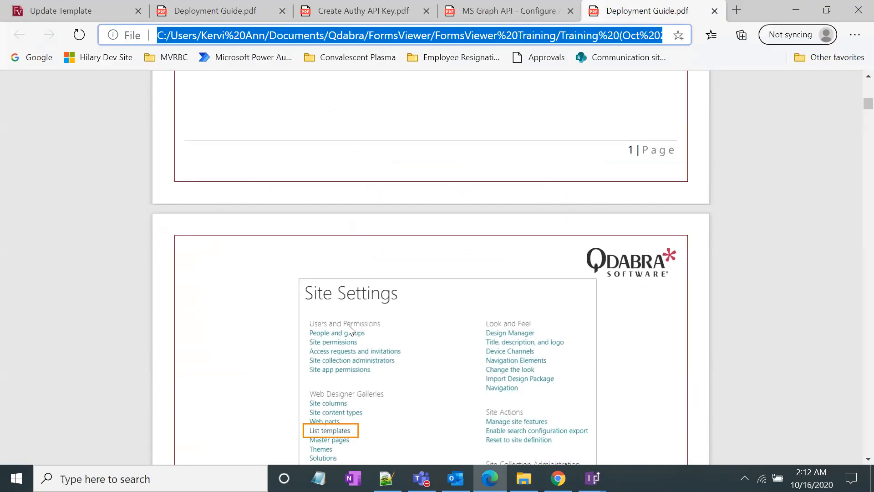
- Read the Deployment Guide's STP upload steps down to page 8, 'Upload the form to FormsViewer'
key(alt+Tab)
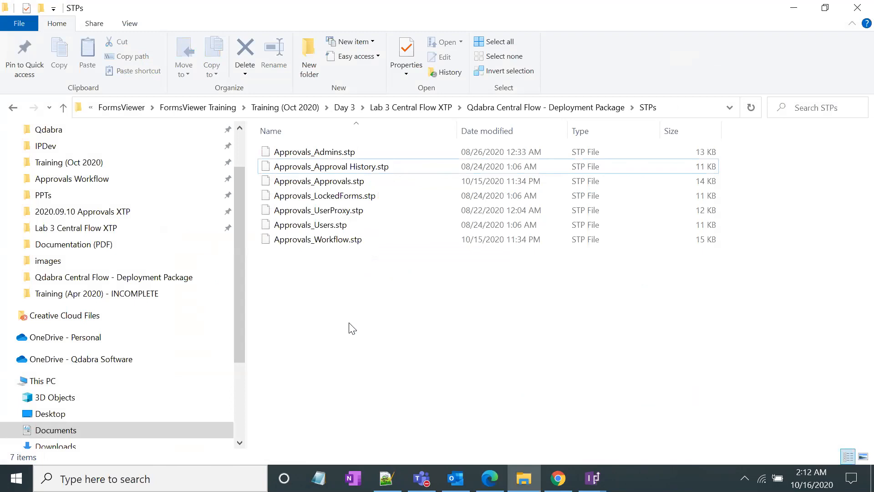
key(alt+Tab)
scroll(351, 318, down, 12)
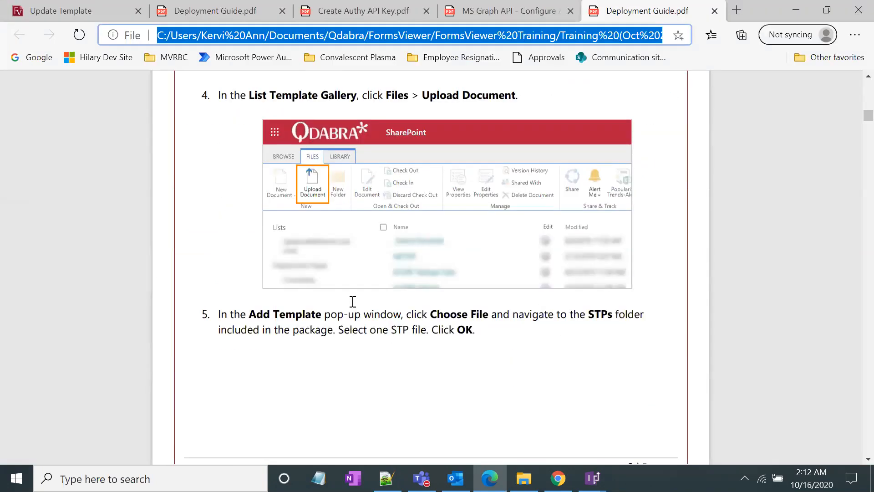
scroll(353, 301, up, 2)
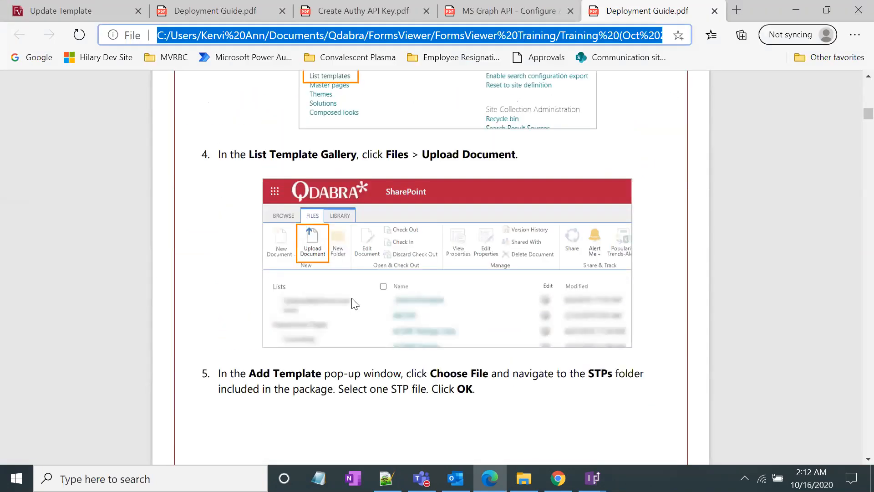
scroll(354, 303, down, 14)
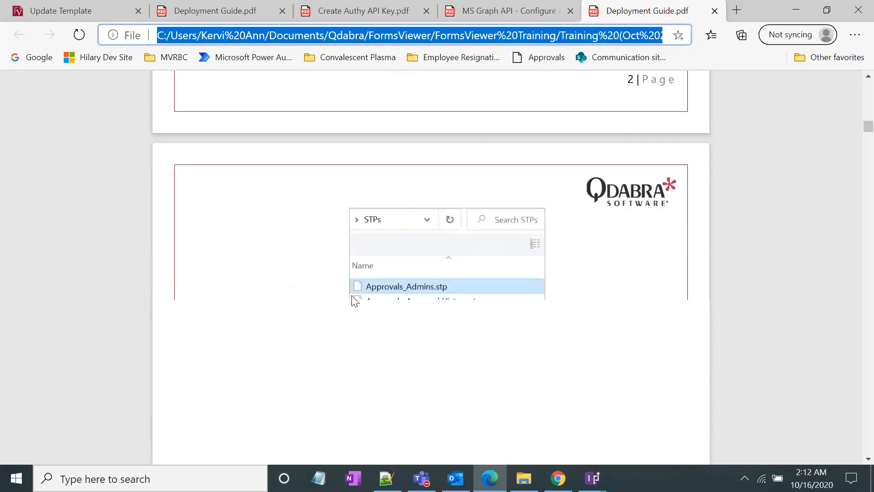
scroll(354, 301, down, 12)
scroll(355, 296, down, 20)
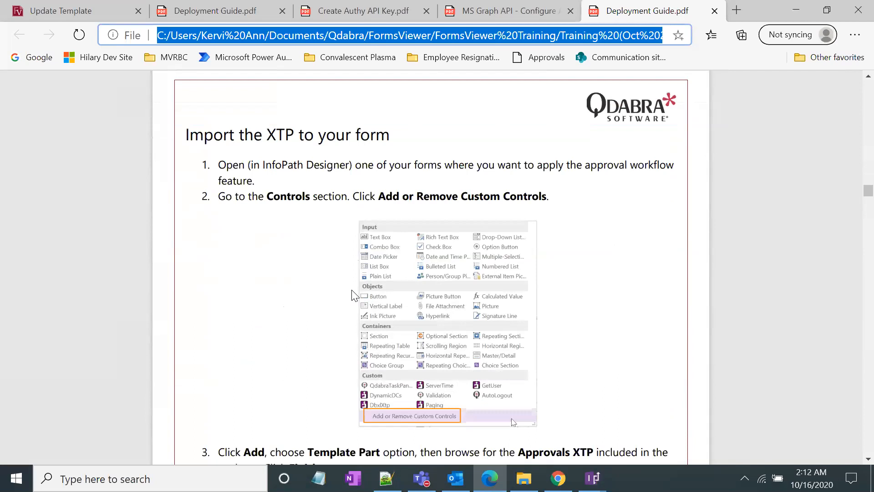
scroll(355, 295, down, 20)
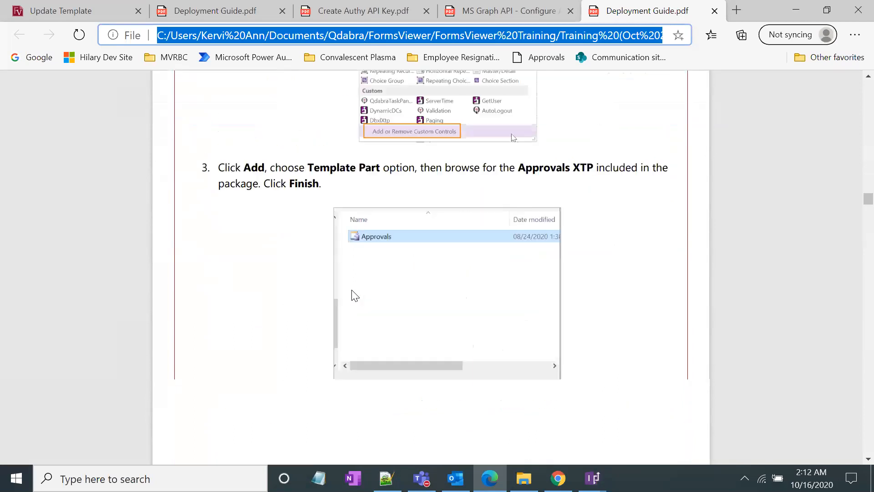
scroll(355, 296, down, 15)
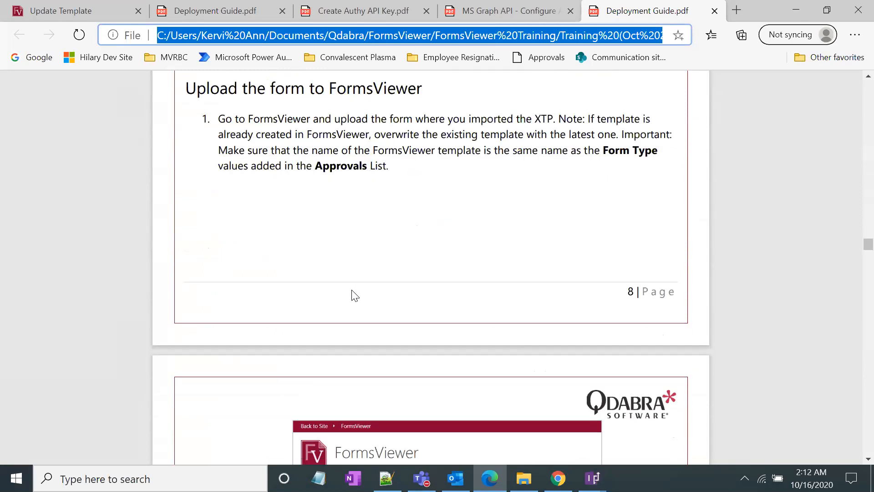
scroll(352, 290, up, 1)
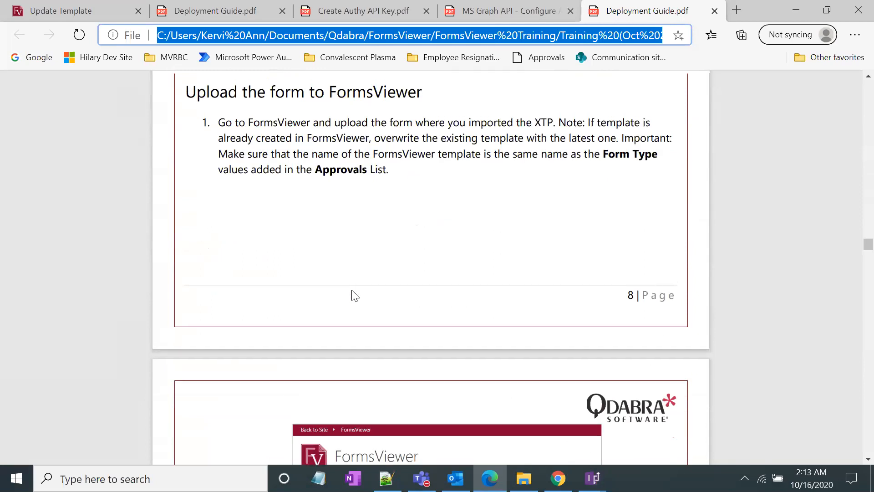
scroll(355, 293, down, 1)
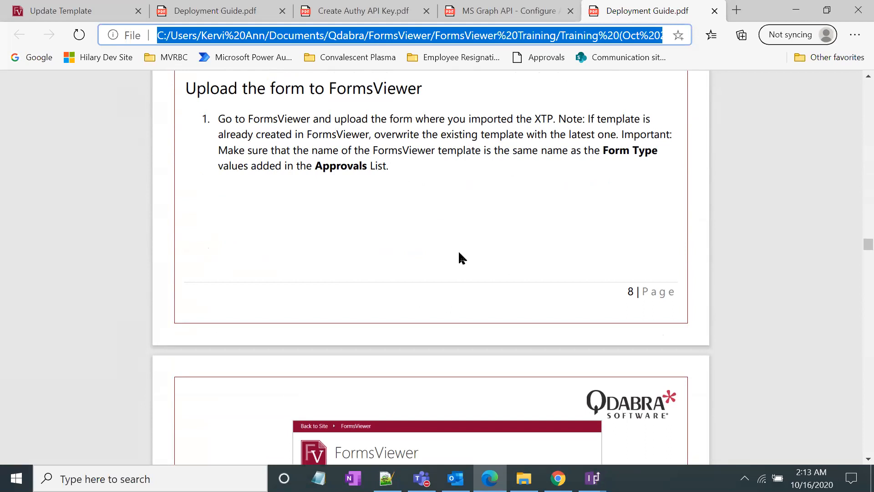
scroll(459, 253, down, 1)
scroll(459, 253, up, 1)
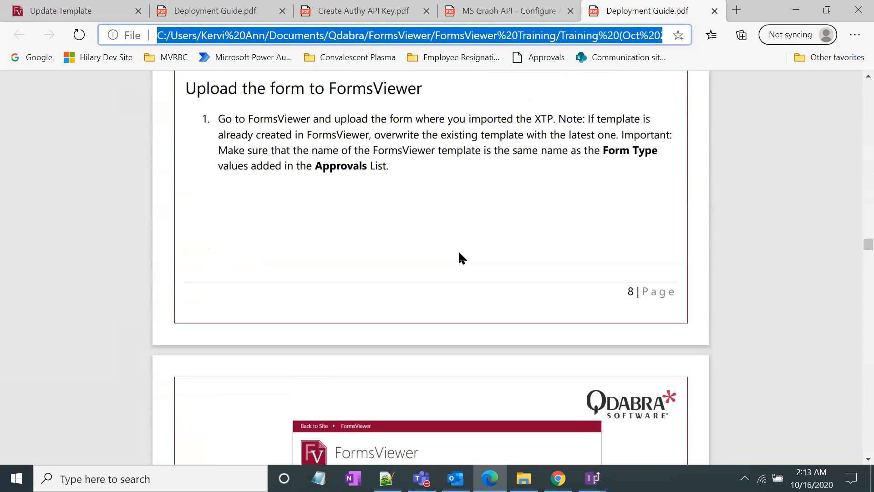
key(alt+Tab)
key(alt+Tab)
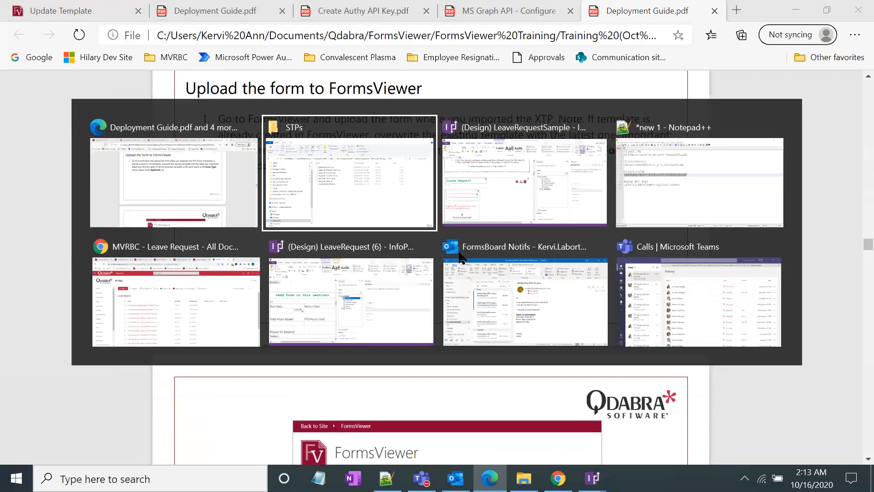
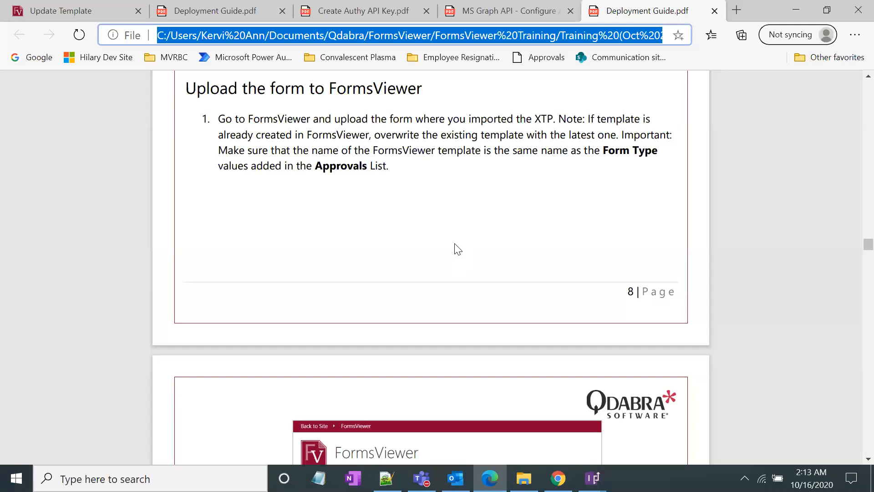
- Scroll the Deployment Guide onward from page 8, Upload the form to FormsViewer
scroll(452, 256, up, 8)
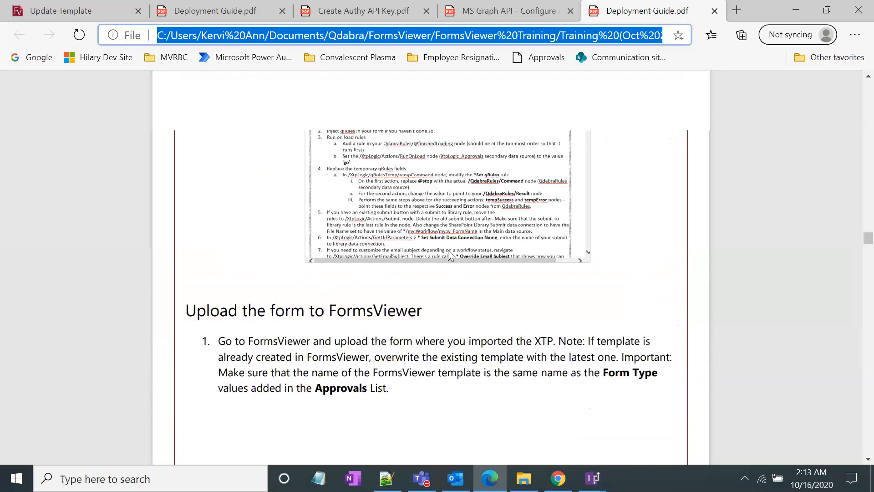
scroll(449, 254, up, 4)
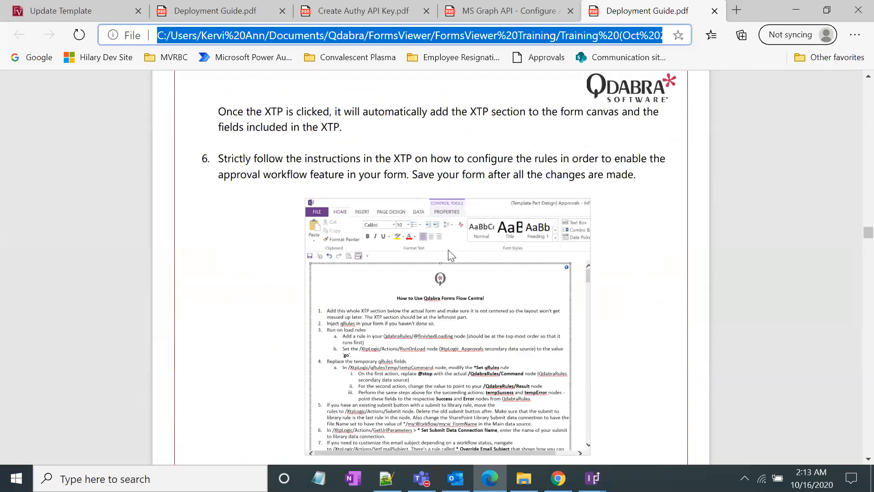
scroll(448, 253, down, 4)
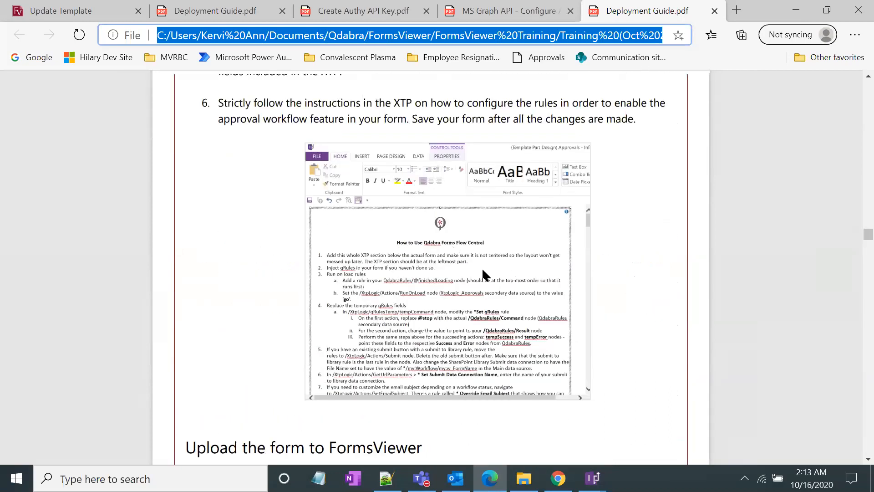
scroll(482, 267, up, 6)
scroll(455, 273, down, 10)
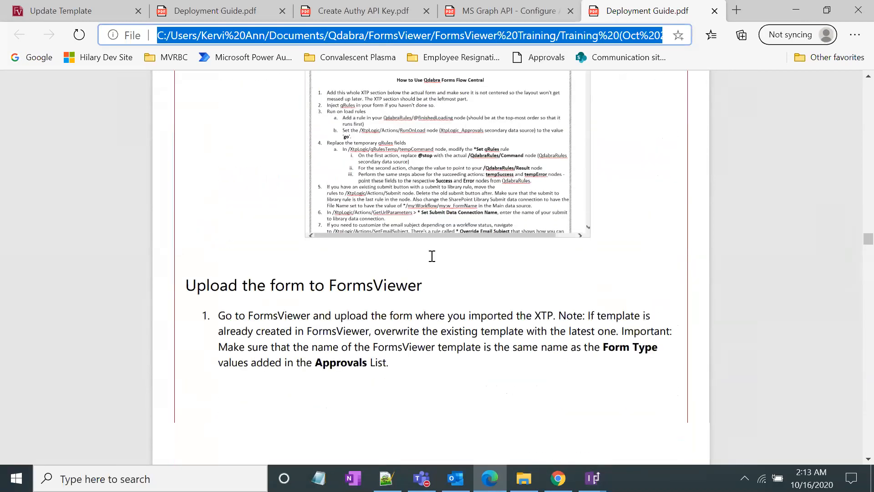
scroll(431, 256, down, 2)
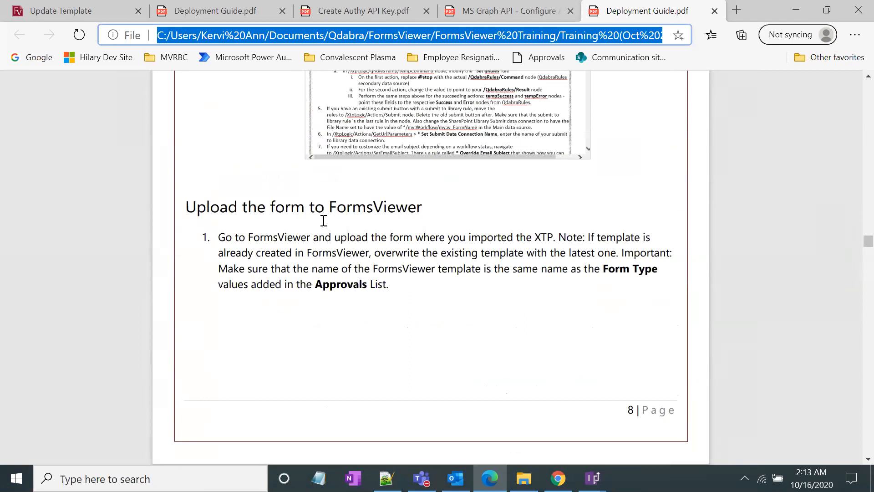
scroll(412, 239, down, 10)
scroll(412, 239, down, 4)
scroll(412, 239, up, 6)
scroll(412, 239, down, 15)
scroll(411, 234, down, 4)
scroll(411, 234, up, 10)
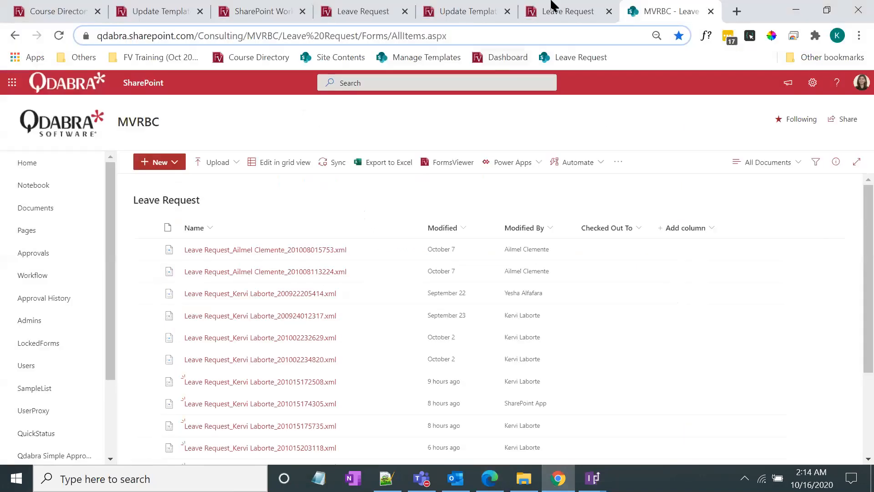
- Look over the Leave Request workflow steps page in the browser
click(553, 5)
click(375, 6)
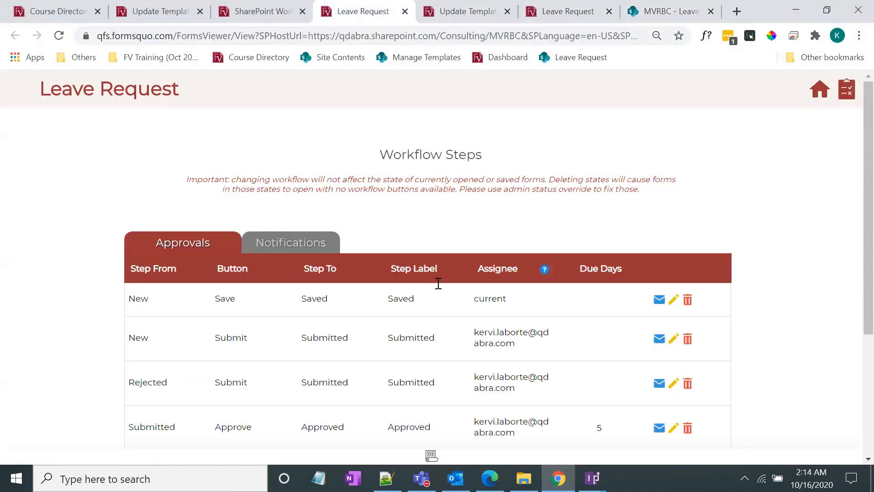
scroll(476, 337, down, 1)
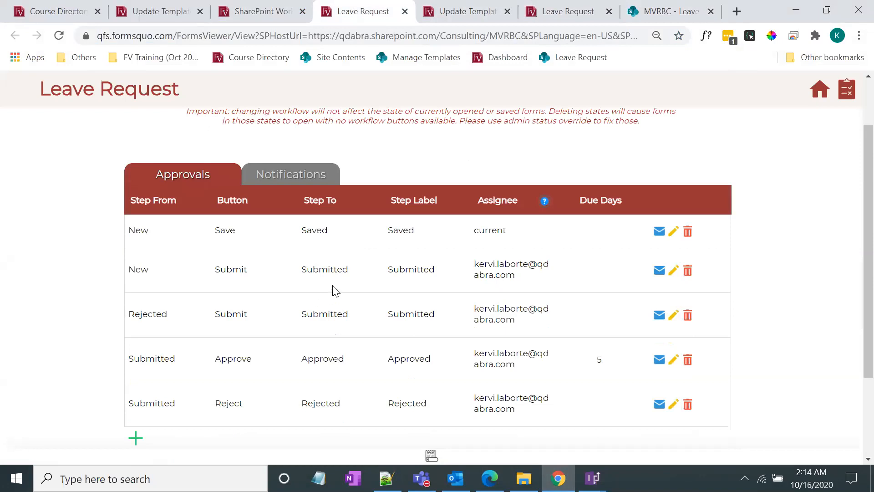
- Back in the Deployment Guide, highlight 'users' and part of the Admins List heading
key(alt+Tab)
scroll(367, 276, up, 1)
scroll(369, 275, down, 6)
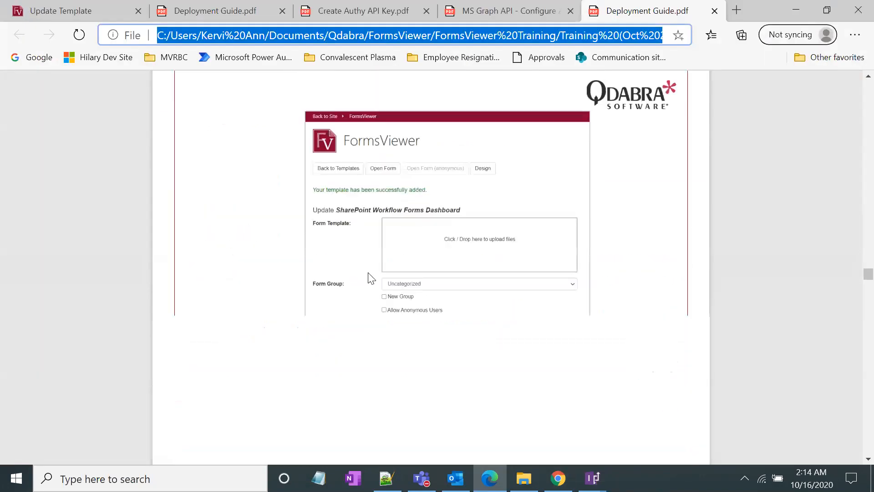
double_click(238, 150)
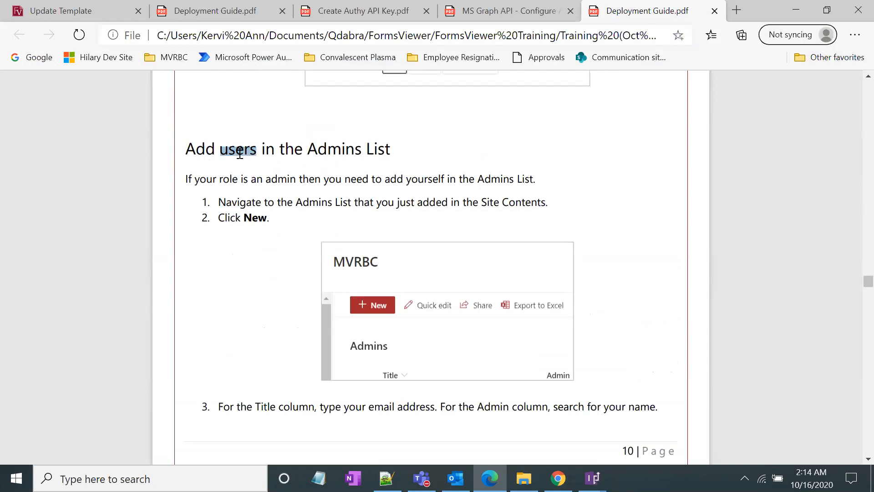
double_click(236, 153)
drag(316, 152, 382, 152)
- Scroll to page 14 and highlight the Import the Power Automate Flows heading
scroll(439, 141, down, 1)
scroll(440, 141, down, 12)
scroll(440, 139, down, 15)
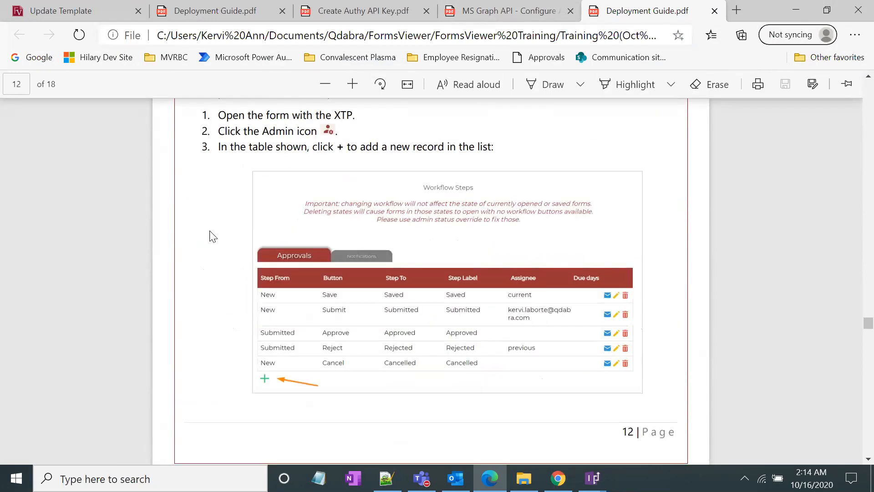
scroll(318, 208, up, 4)
scroll(441, 218, down, 7)
scroll(423, 200, up, 1)
scroll(422, 201, down, 18)
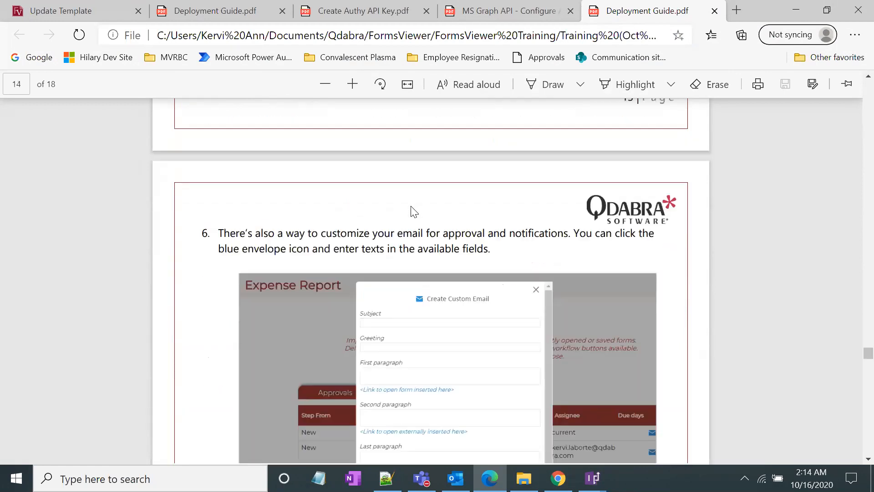
scroll(413, 212, down, 8)
drag(227, 224, 381, 219)
click(430, 220)
drag(438, 218, 275, 233)
click(334, 216)
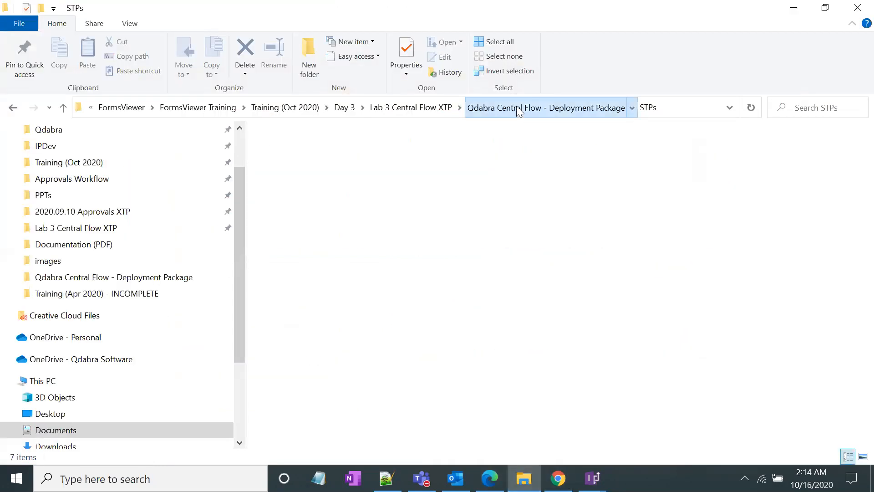
- Open the Flow folder and select the OverdueWorkflowNotifications and WorkflowNotifications zip packages
click(519, 109)
double_click(295, 168)
click(320, 155)
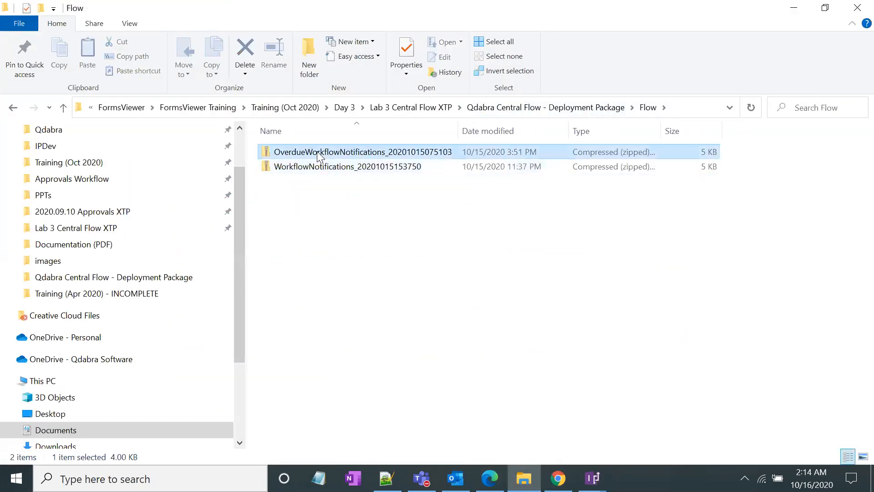
click(319, 167)
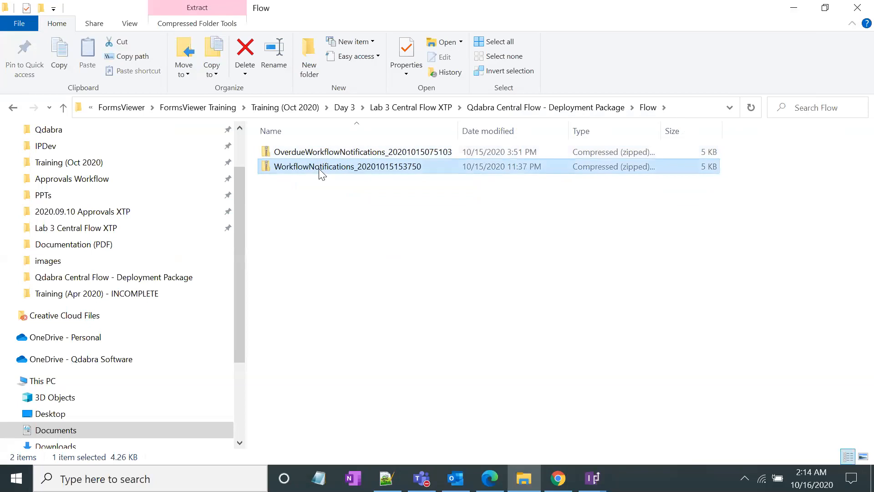
click(340, 183)
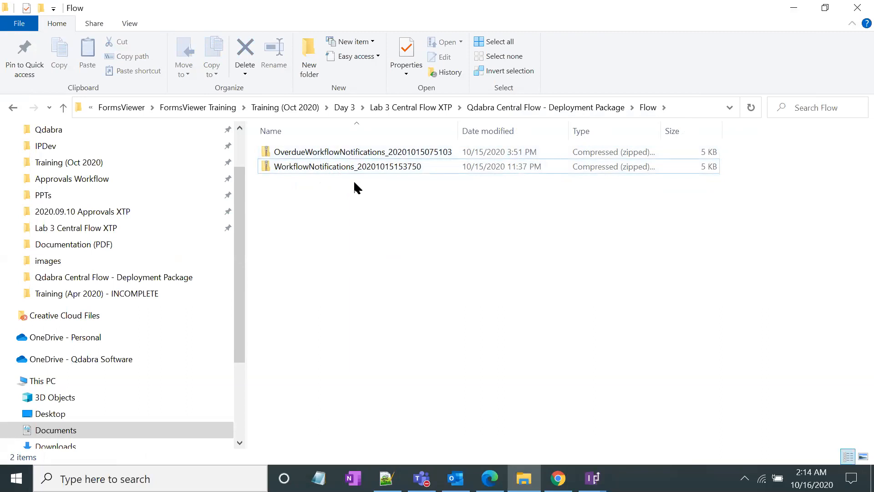
- Check the Leave Request workflow page and the LeaveRequest (6) form design window
click(558, 477)
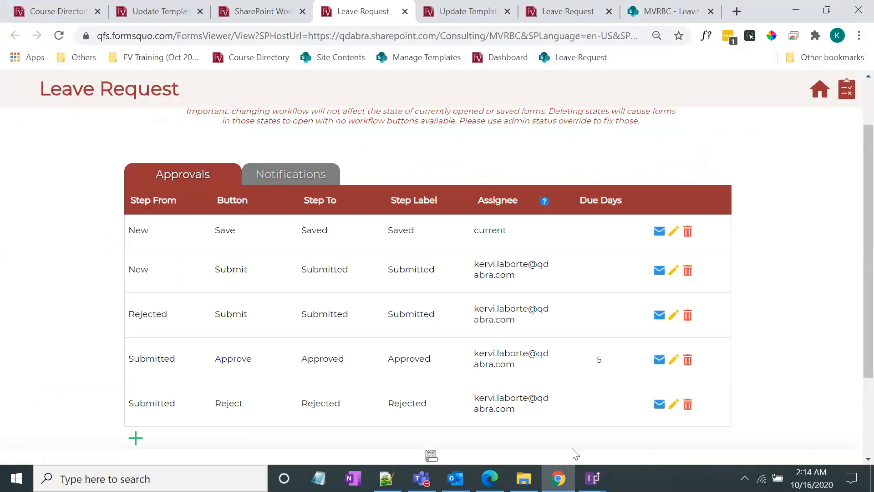
mouse_move(592, 477)
click(643, 427)
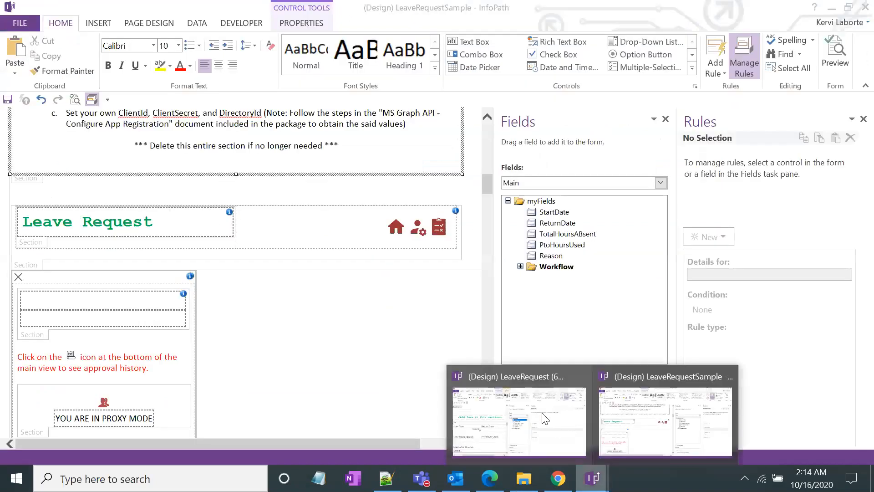
click(545, 418)
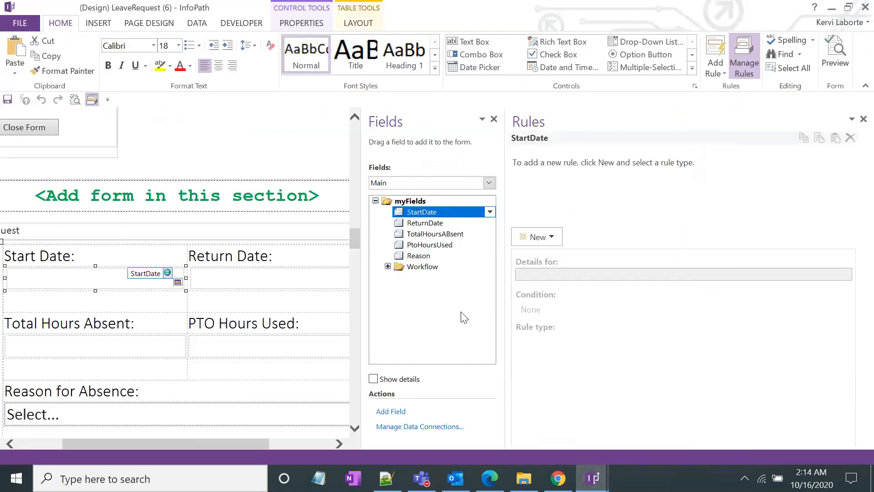
- Return from the Flow folder to the Central Flow deployment package folder, with Teams now in front
click(523, 478)
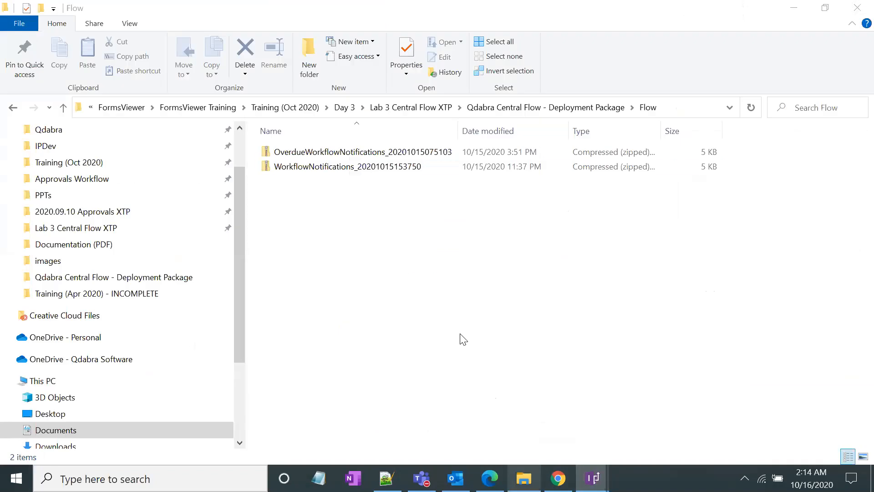
click(552, 109)
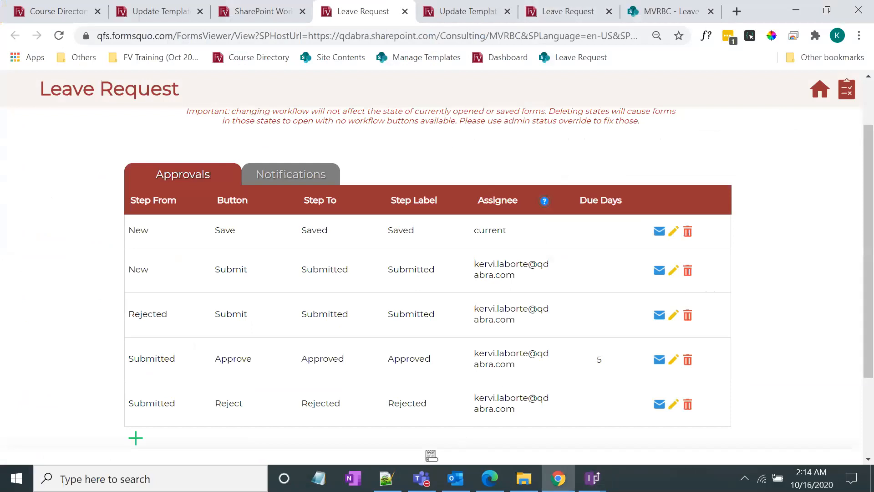
click(421, 478)
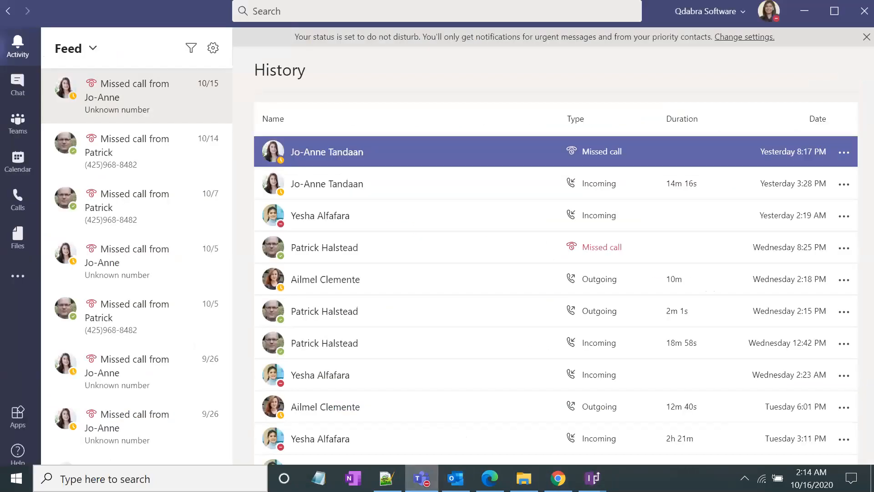
- Minimize Microsoft Teams from the taskbar to uncover the Leave Request page
click(421, 478)
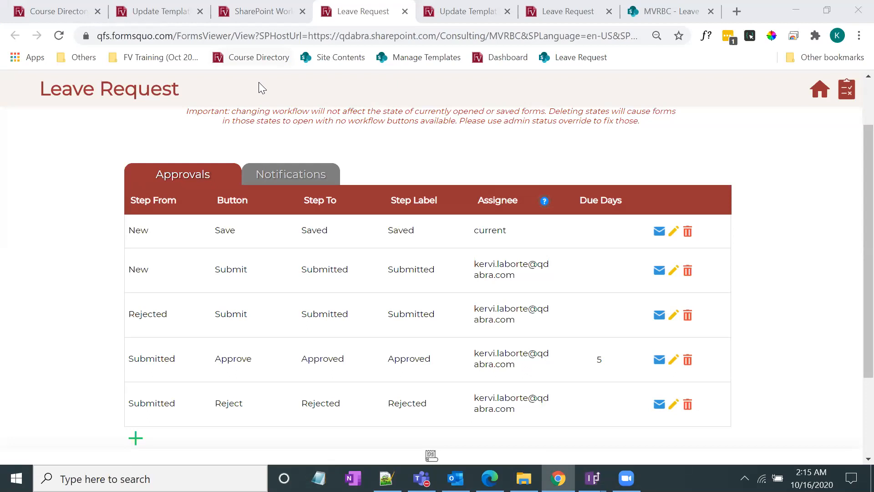
click(282, 14)
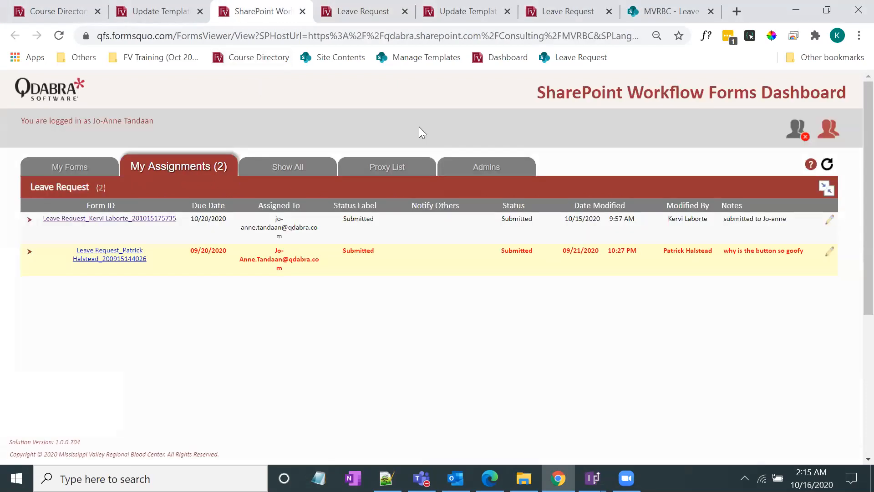
click(89, 171)
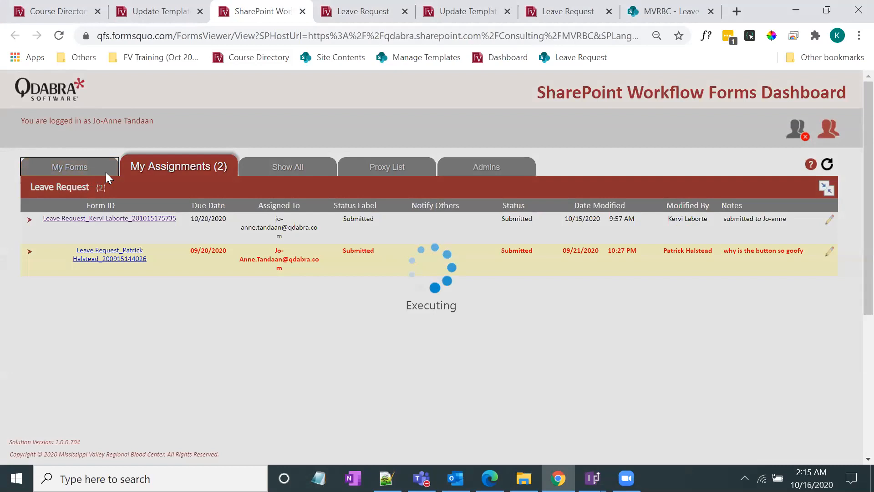
click(264, 169)
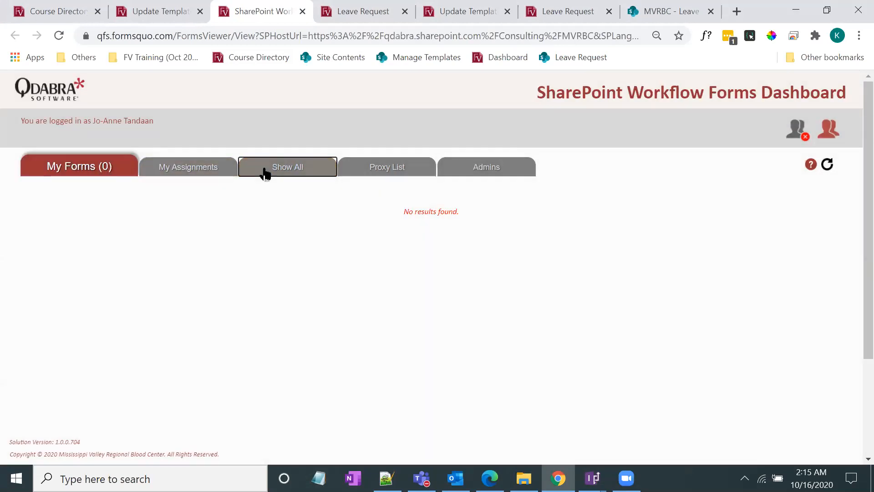
scroll(301, 196, down, 4)
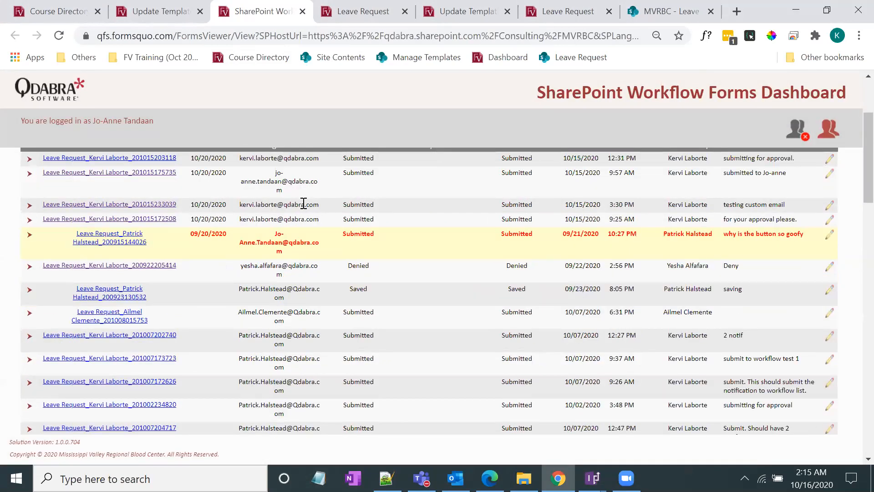
scroll(304, 203, down, 5)
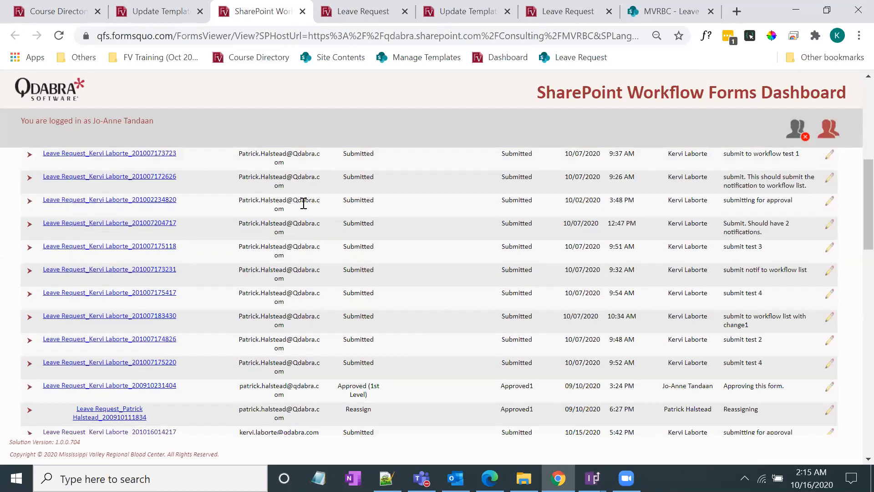
scroll(304, 203, down, 6)
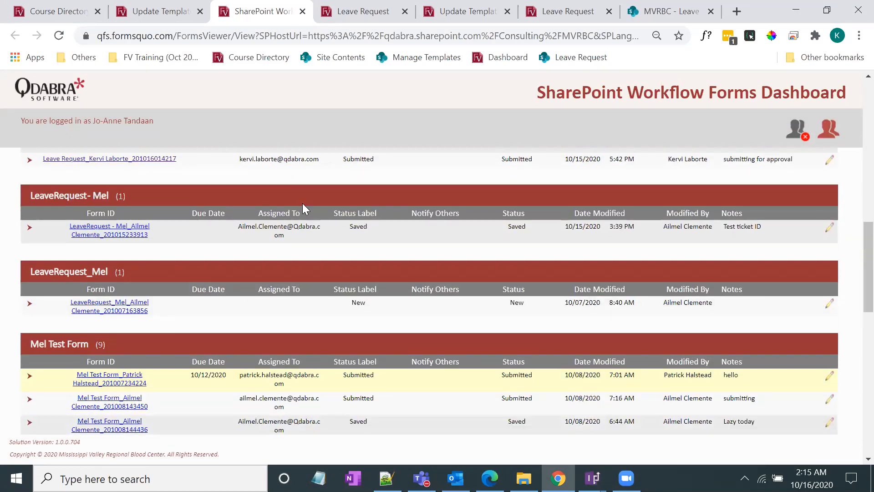
scroll(303, 204, down, 1)
scroll(303, 207, down, 3)
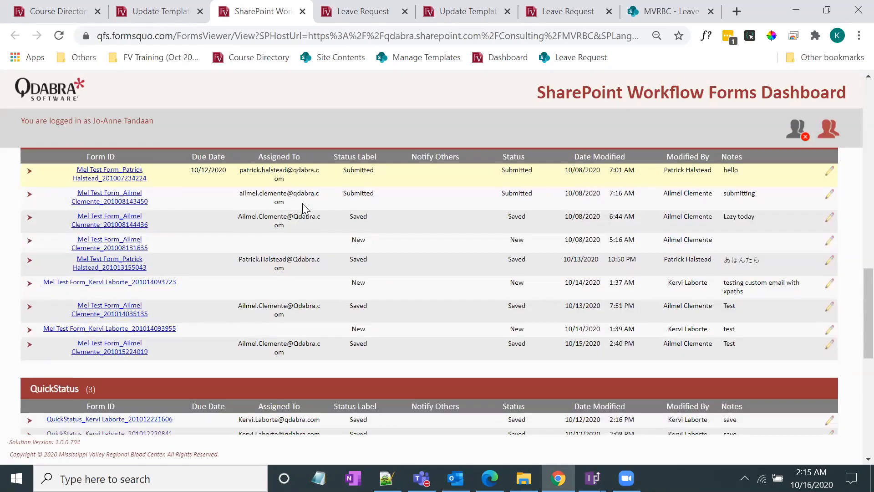
scroll(302, 203, down, 3)
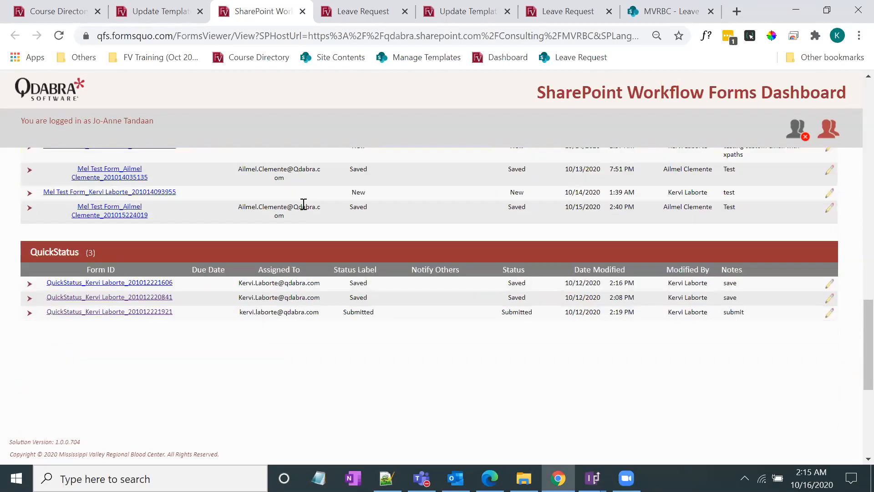
scroll(303, 204, up, 1)
scroll(303, 204, up, 9)
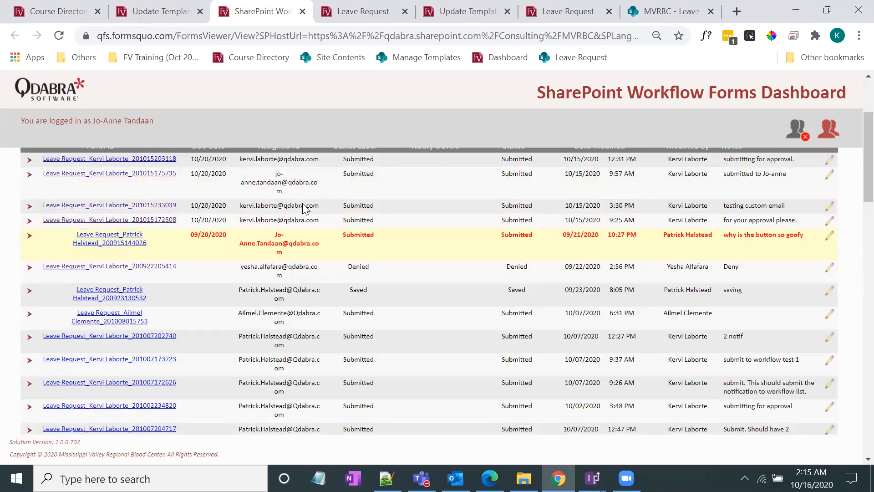
scroll(304, 209, up, 3)
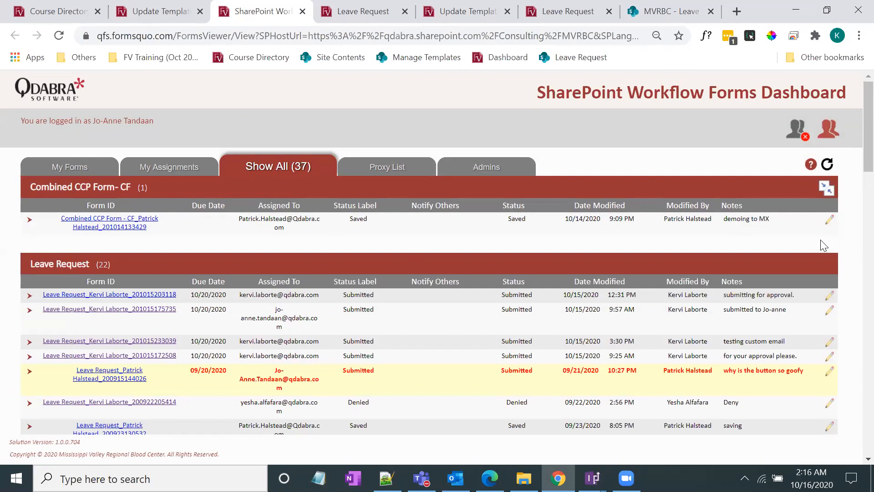
- Save the note 'sample comment..' on the Combined CCP form and expand its five-entry workflow history
click(829, 220)
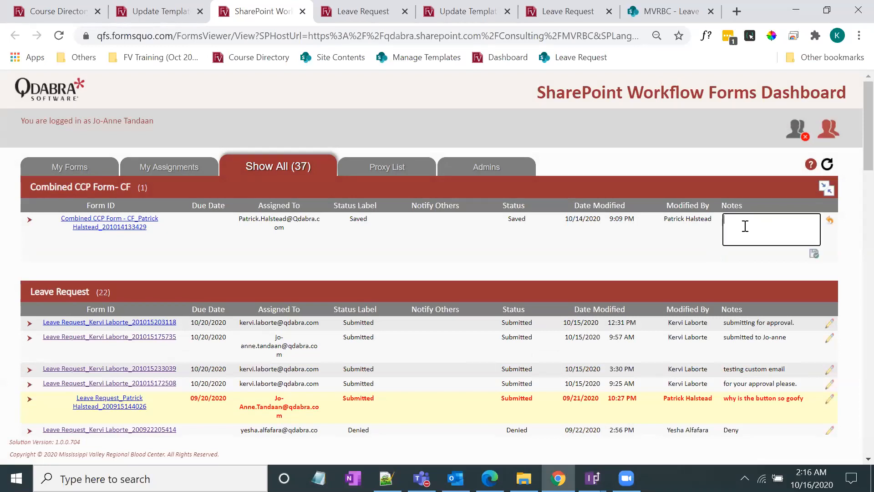
text(sample comment..)
click(814, 253)
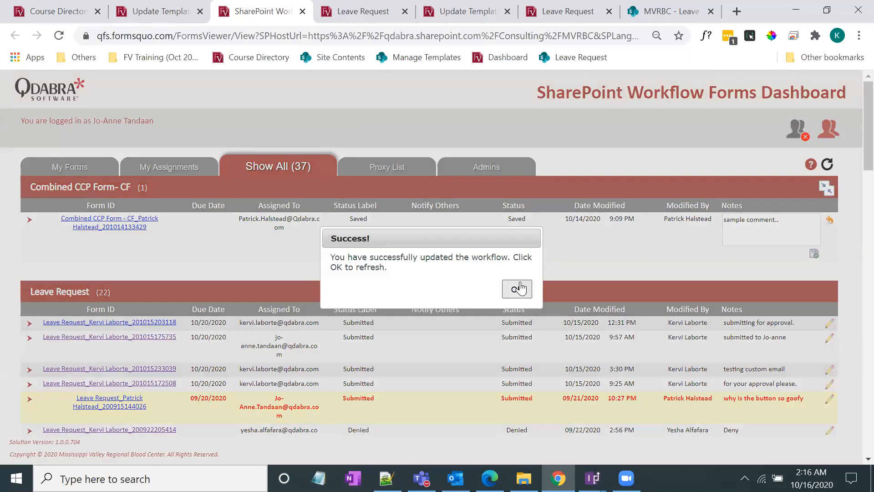
click(519, 288)
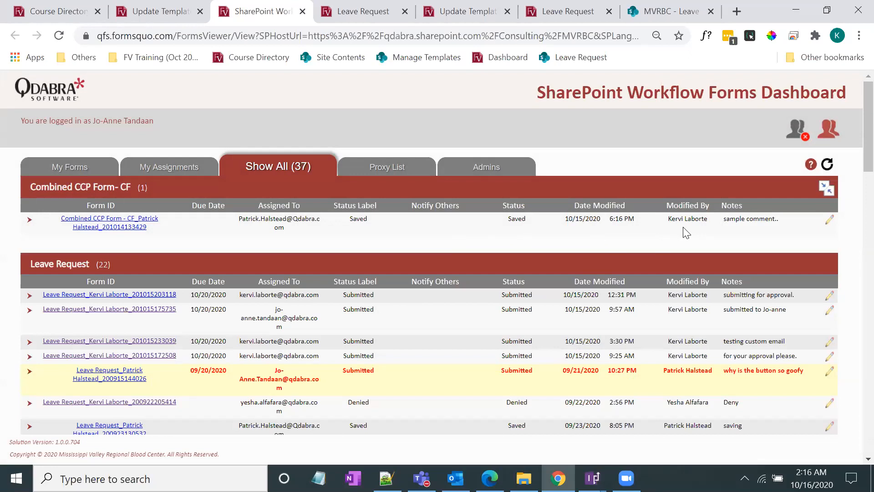
click(29, 220)
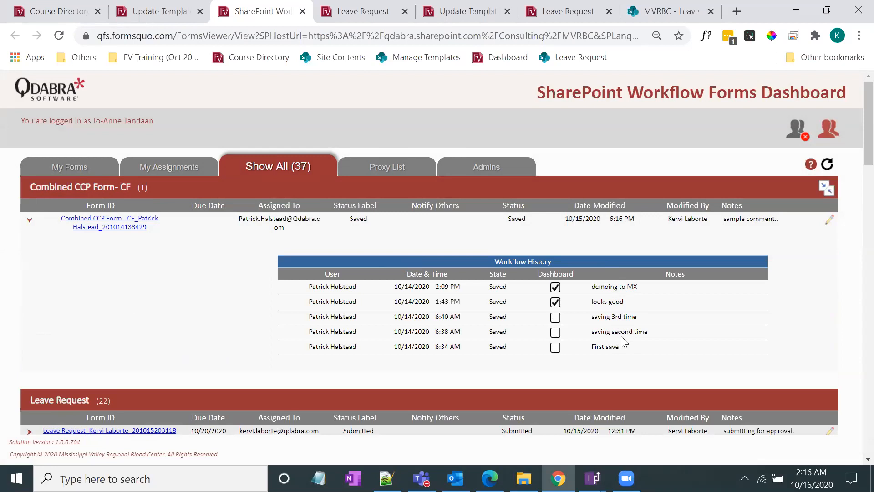
scroll(621, 336, down, 2)
scroll(620, 335, up, 2)
- Show the Proxy List, check the Proxy User dialog, and remove the active proxy
click(410, 175)
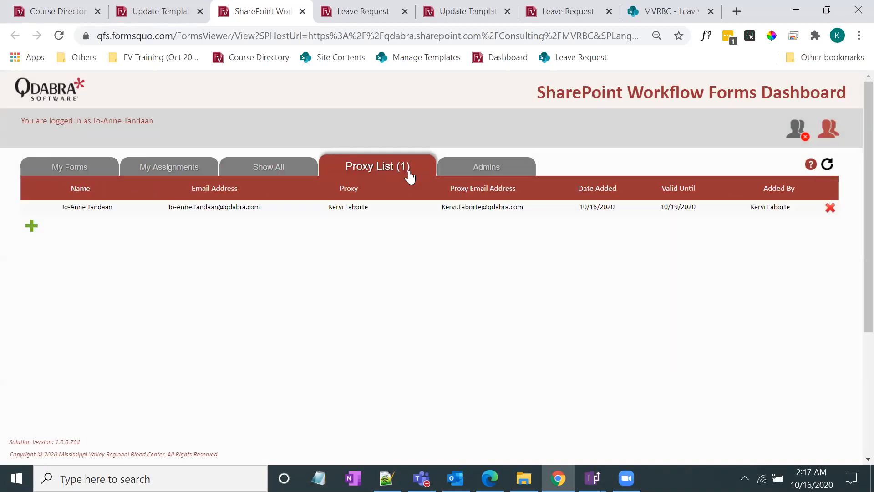
click(832, 132)
click(617, 182)
click(796, 129)
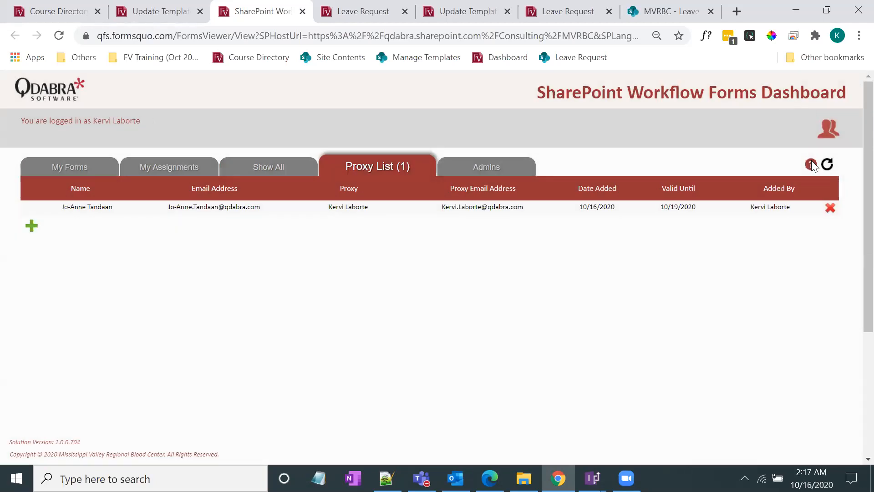
- Adjust the dashboard header area, then reopen and close the Proxy User dialog
click(135, 121)
drag(135, 120, 22, 116)
click(81, 119)
click(309, 112)
click(830, 129)
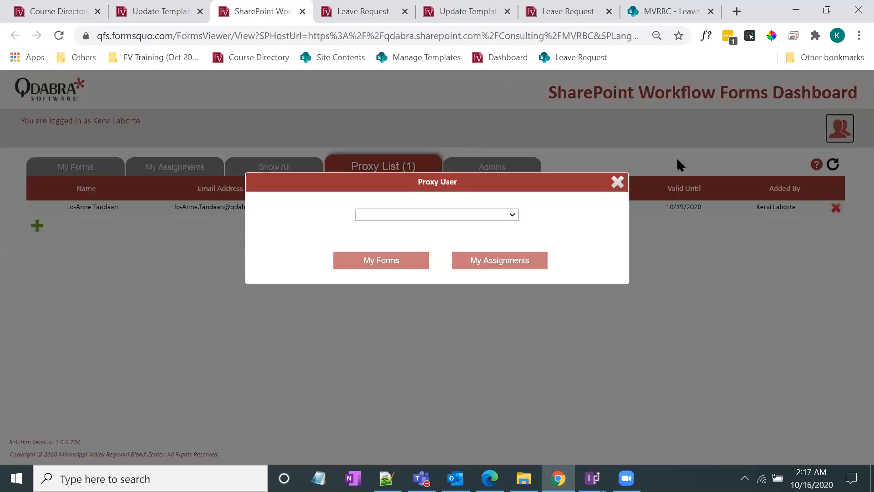
click(615, 179)
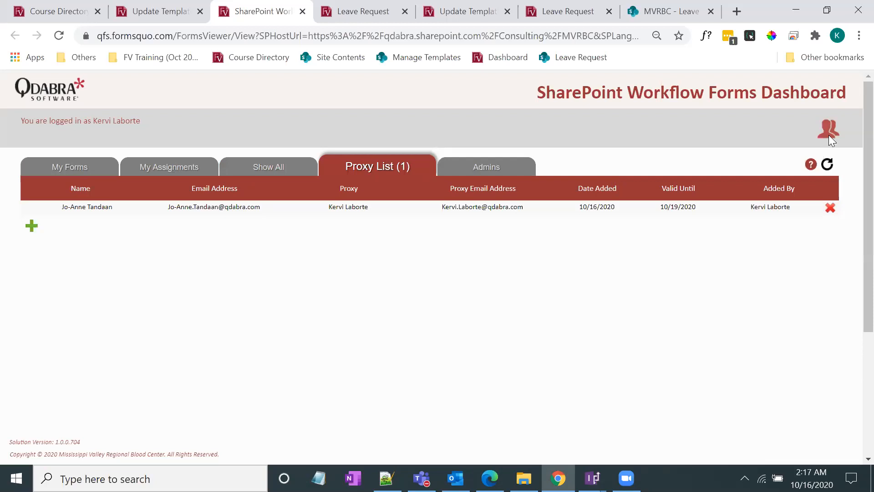
click(811, 165)
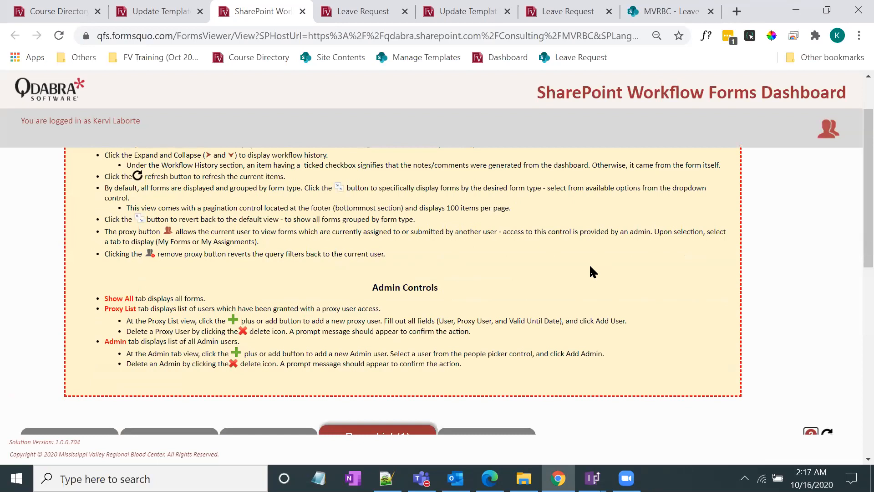
scroll(592, 272, down, 2)
scroll(516, 277, down, 2)
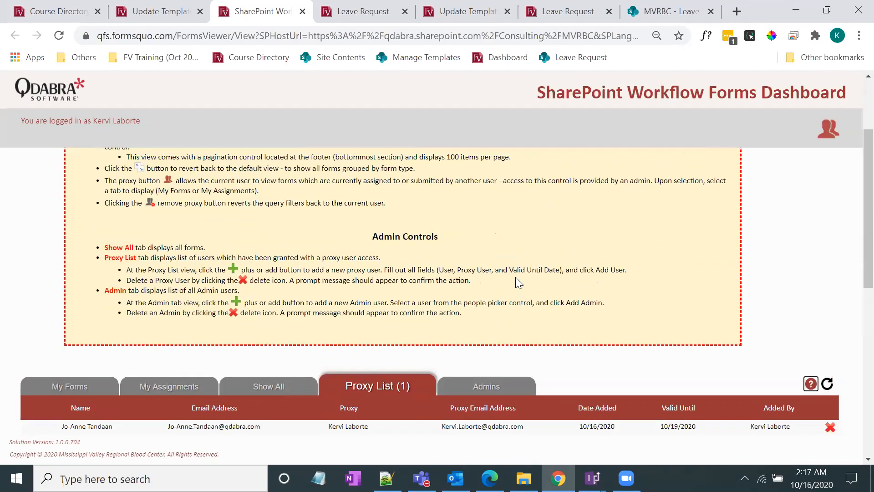
scroll(515, 276, up, 4)
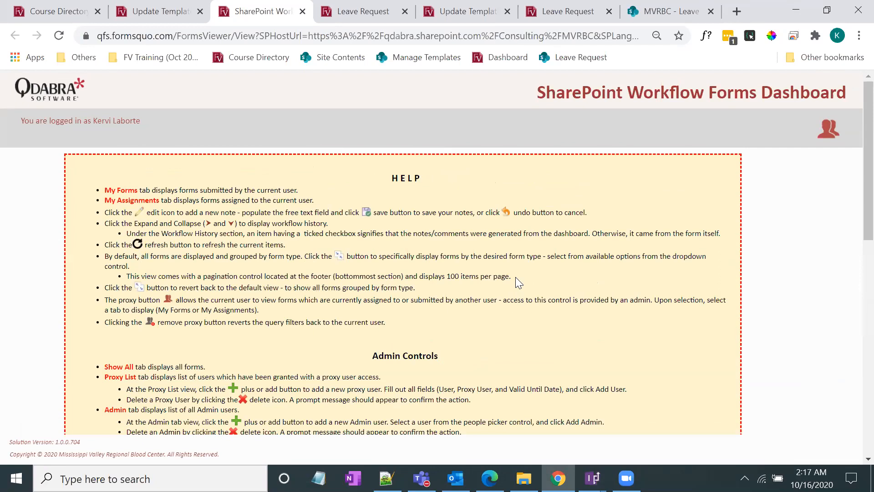
scroll(516, 277, down, 2)
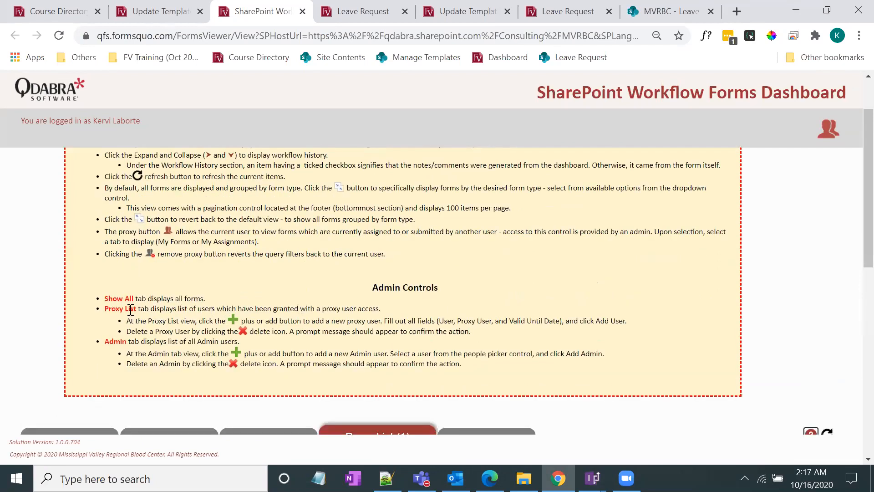
scroll(152, 327, up, 2)
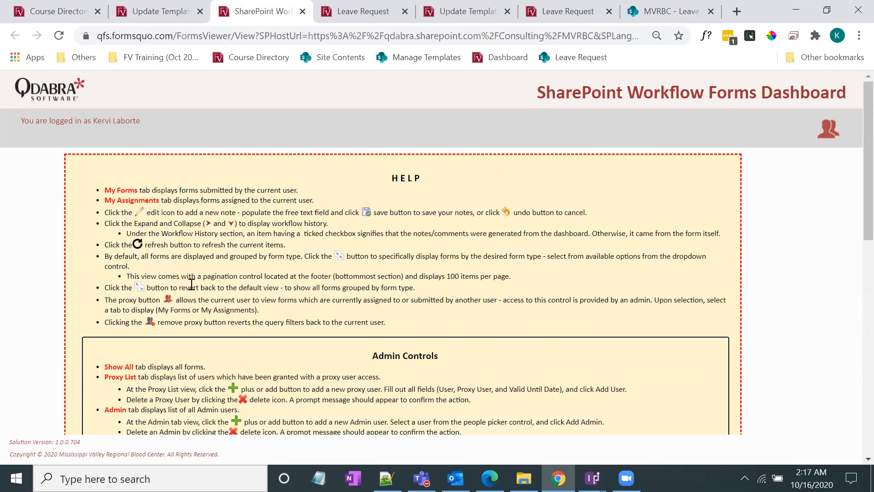
scroll(192, 284, down, 2)
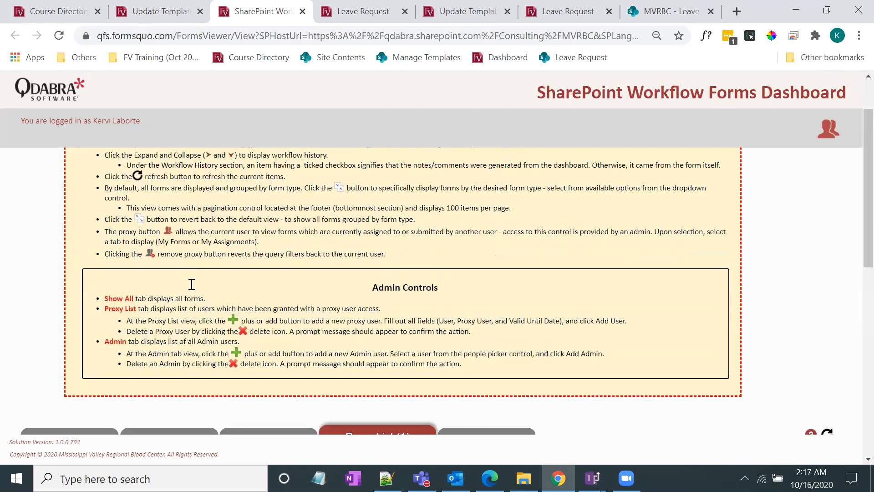
scroll(189, 282, up, 2)
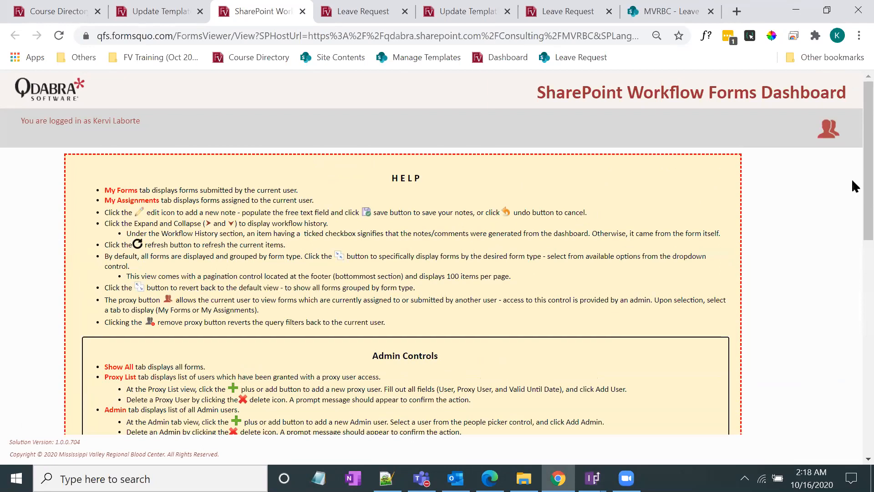
scroll(687, 225, down, 2)
scroll(696, 229, up, 2)
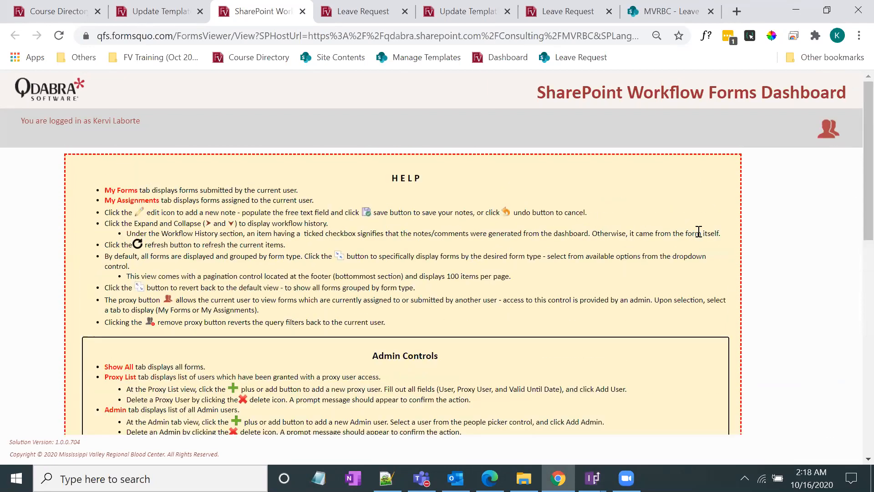
scroll(777, 250, down, 3)
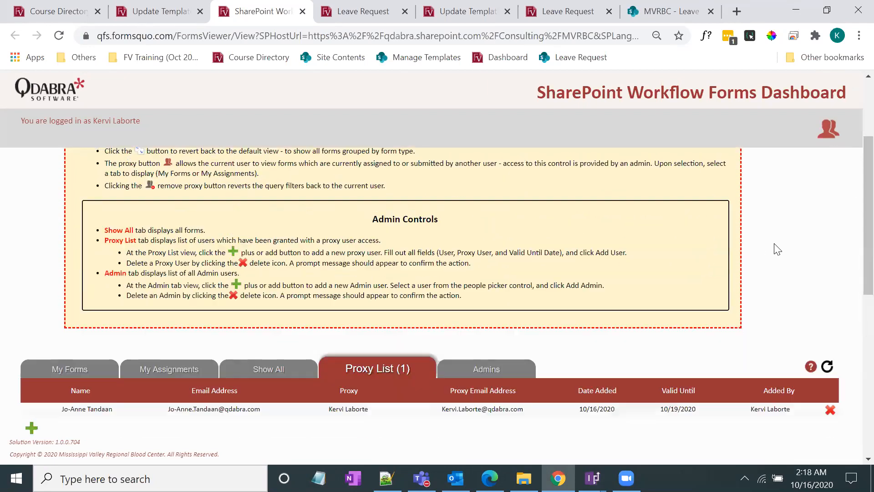
click(811, 366)
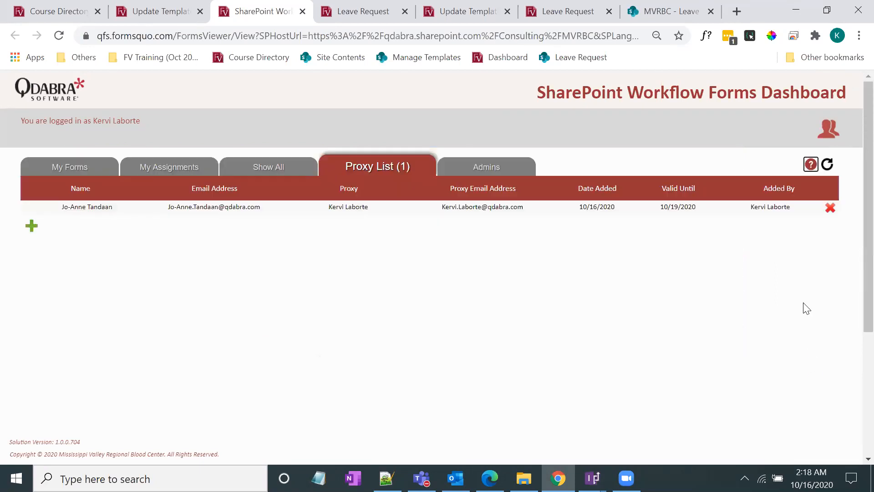
click(811, 167)
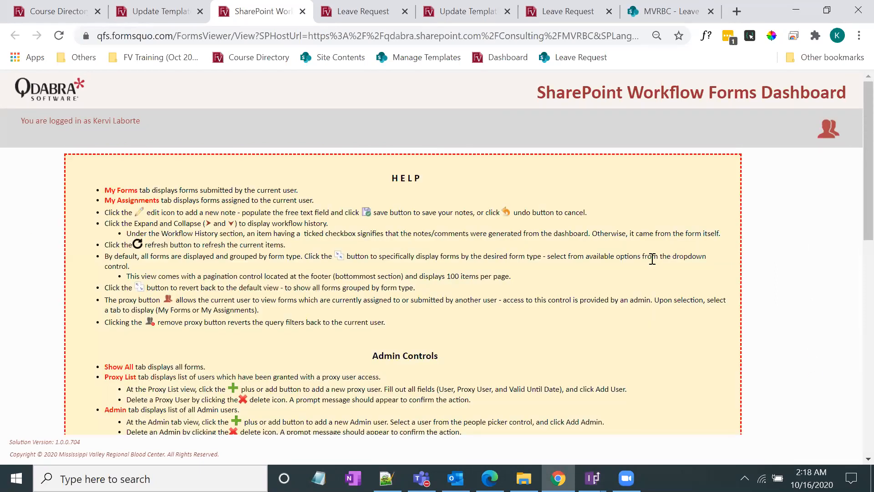
scroll(652, 255, down, 2)
scroll(652, 259, down, 2)
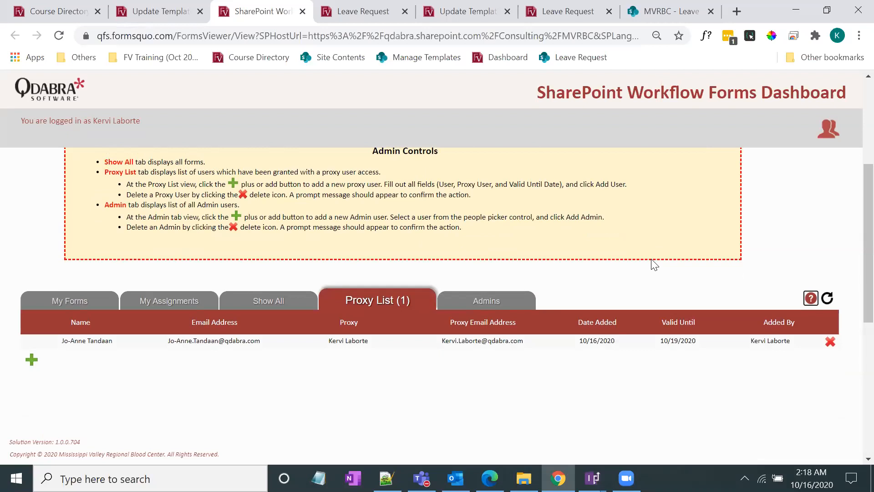
scroll(652, 258, up, 3)
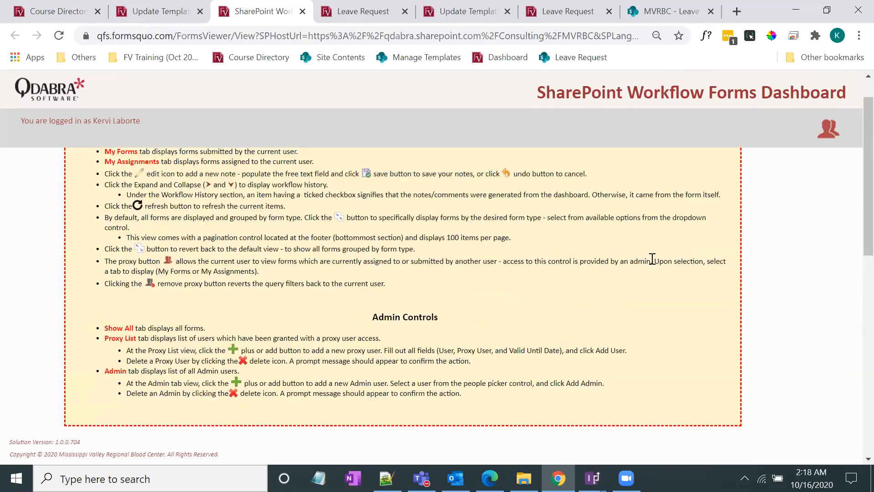
scroll(652, 258, down, 3)
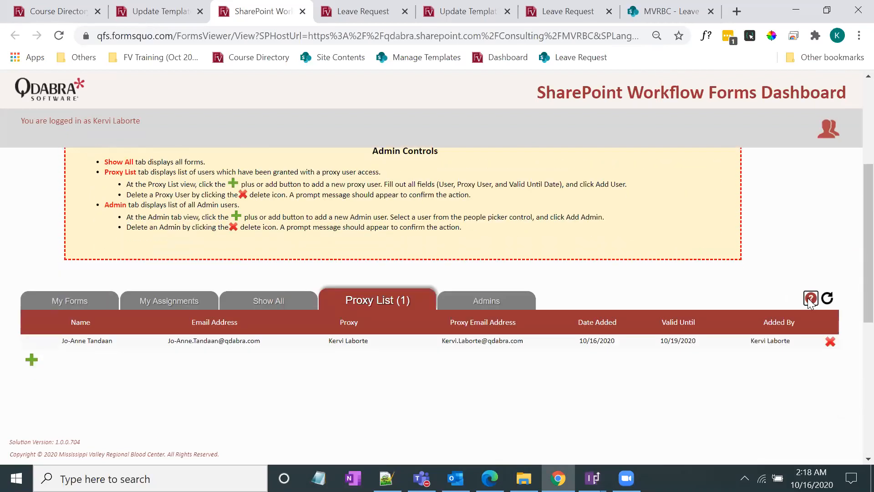
click(810, 300)
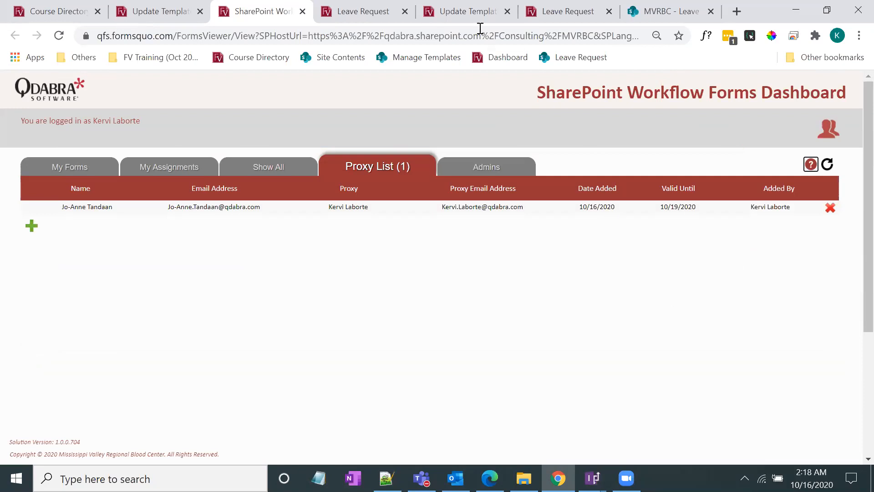
- Review the proxy delegation valid 10/16/2020 to 10/19/2020, then open a new browser tab
click(385, 210)
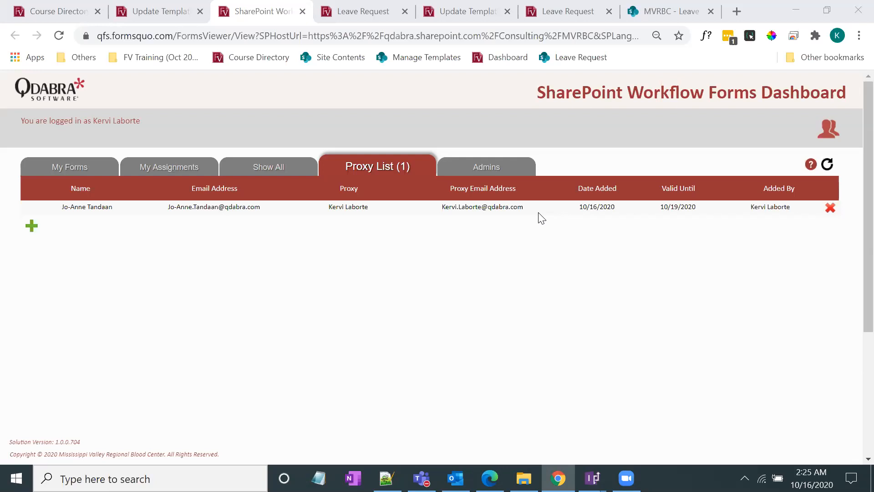
click(737, 11)
- Search Google for 'flow licensing' and open the Power Automate pricing page
text(flow licens)
key(Return)
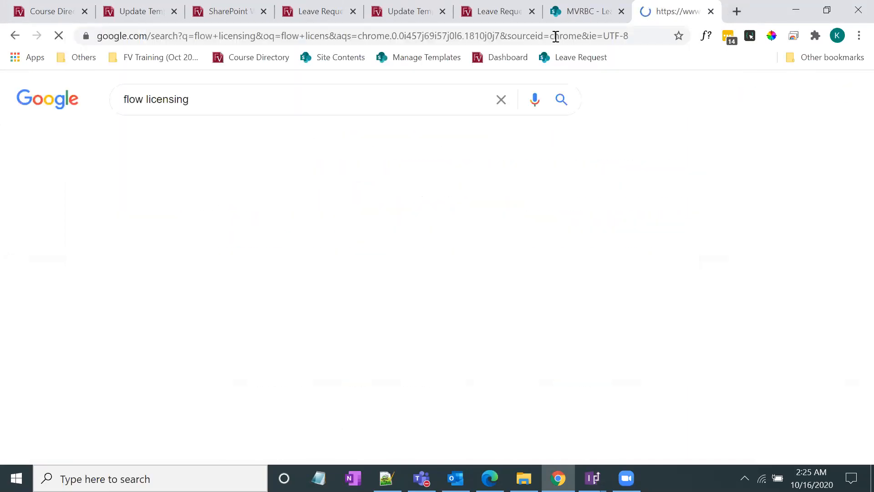
click(330, 213)
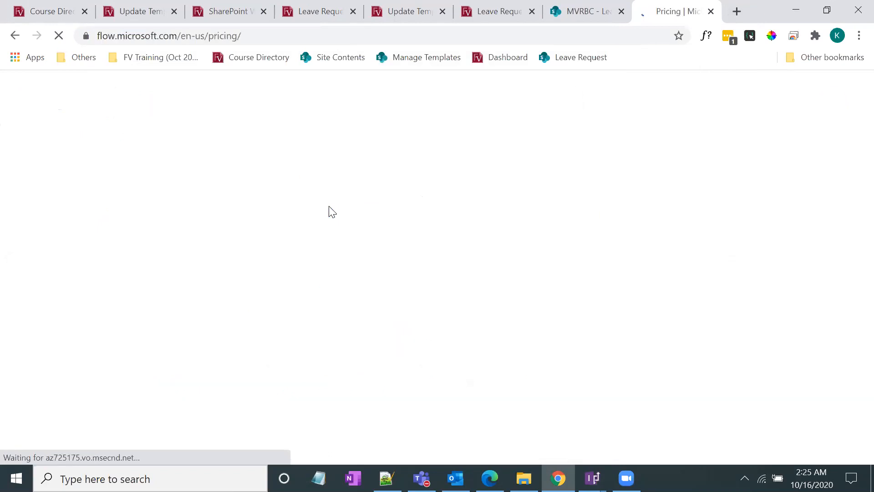
- Compare the $15 per-user, $40 attended-RPA and $500 per-flow plans, then find 'ada' on the page
scroll(329, 205, down, 3)
scroll(329, 206, down, 2)
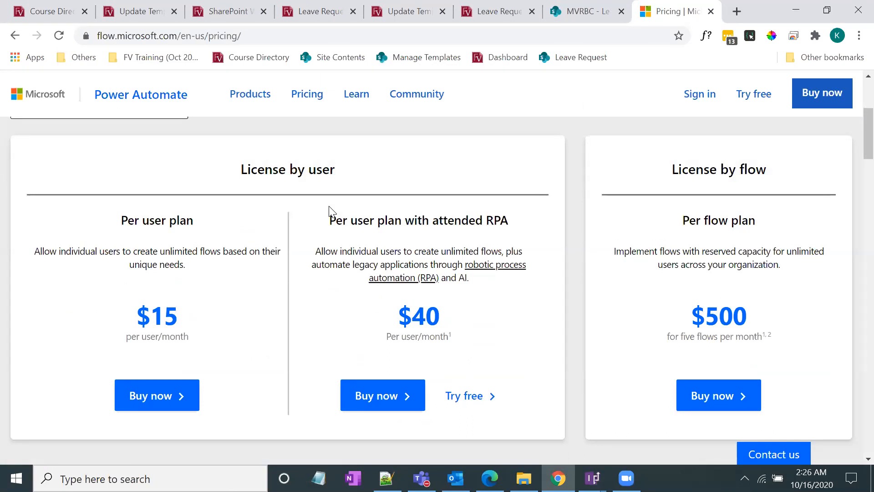
scroll(331, 211, down, 1)
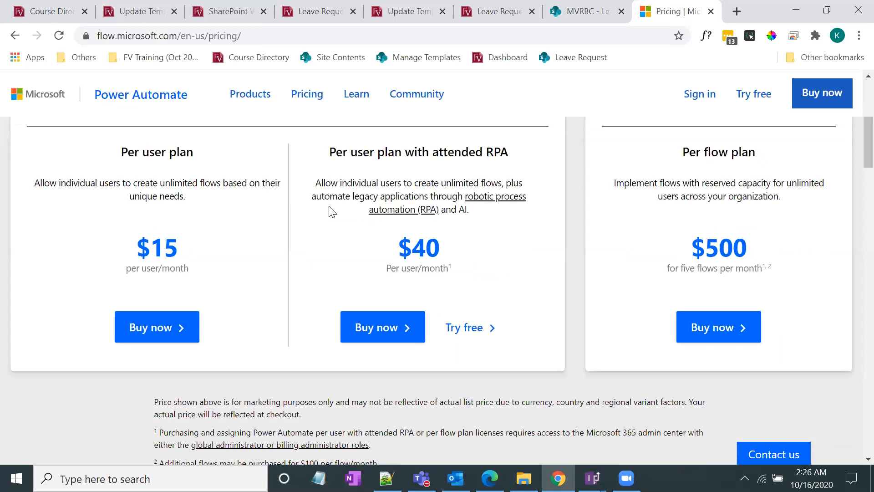
scroll(331, 212, up, 1)
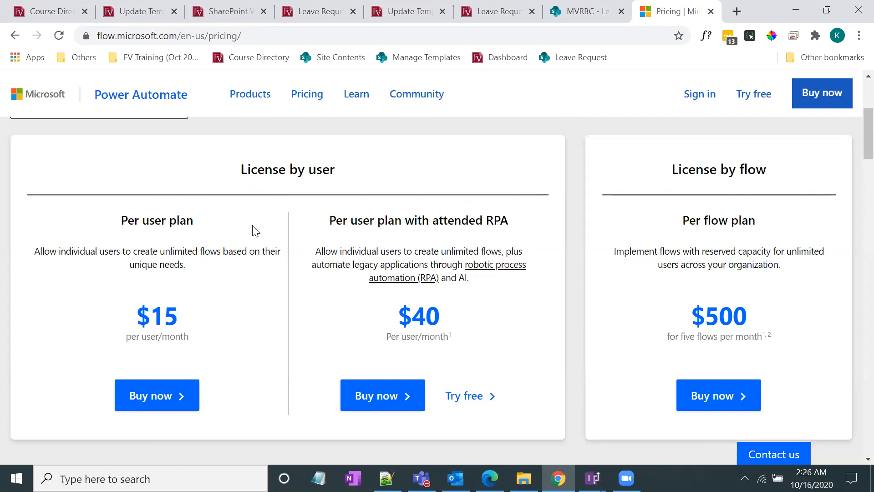
scroll(367, 136, down, 8)
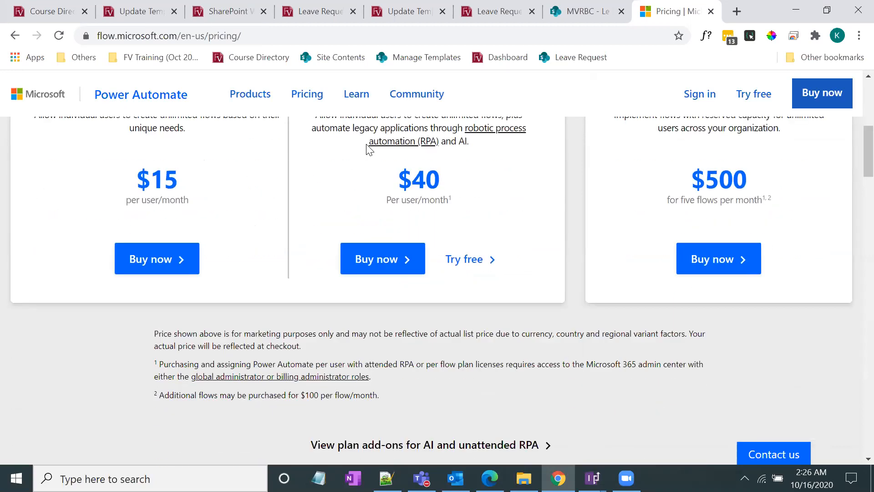
scroll(366, 143, down, 6)
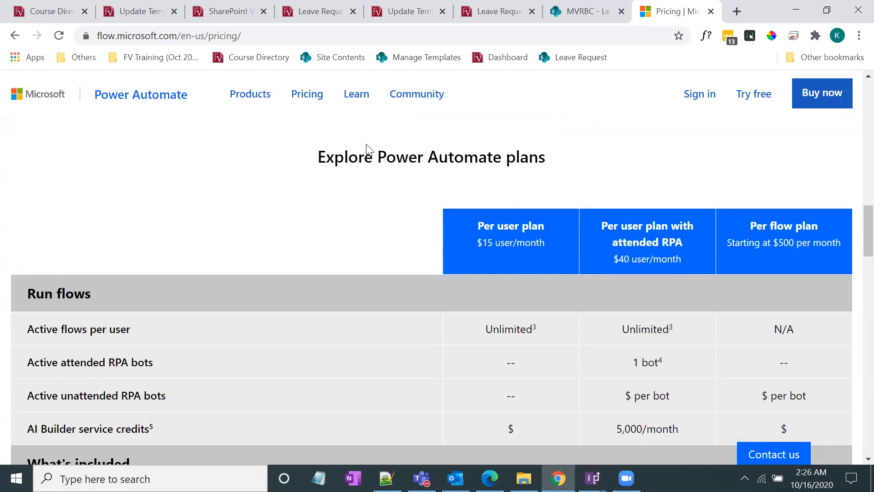
scroll(367, 144, down, 2)
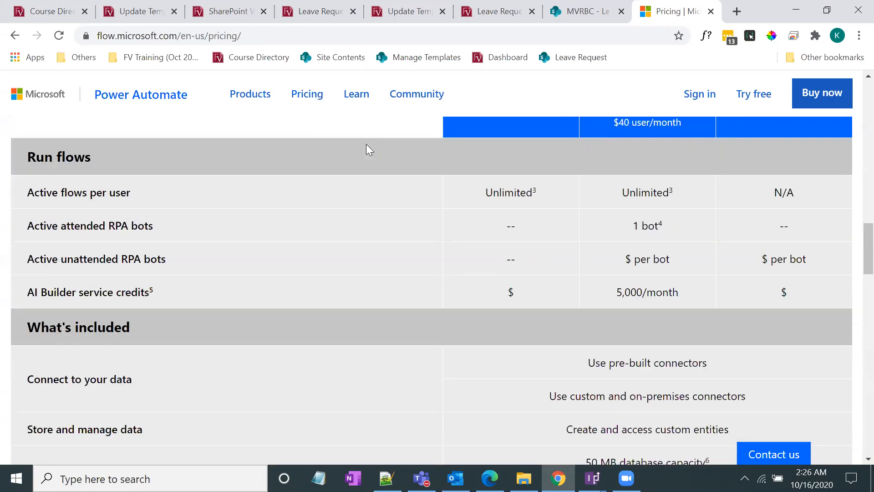
key(ctrl+f)
text(ada)
key(BackSpace)
key(BackSpace)
key(BackSpace)
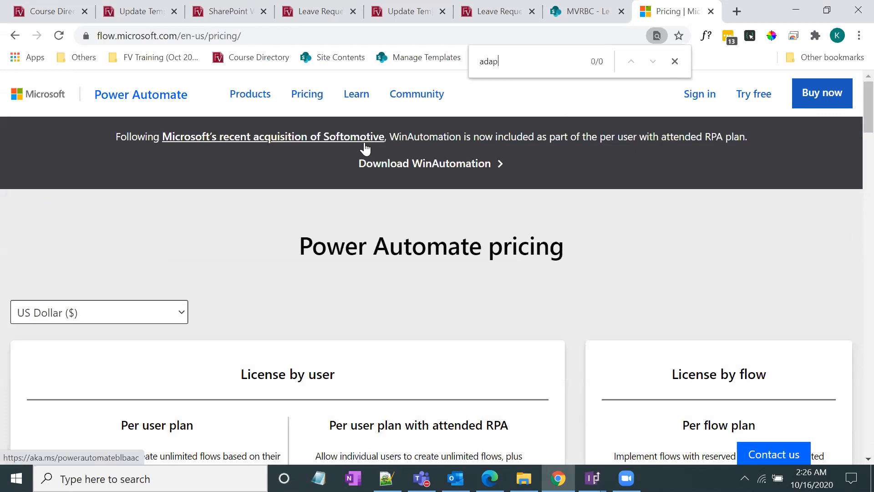
scroll(378, 253, down, 15)
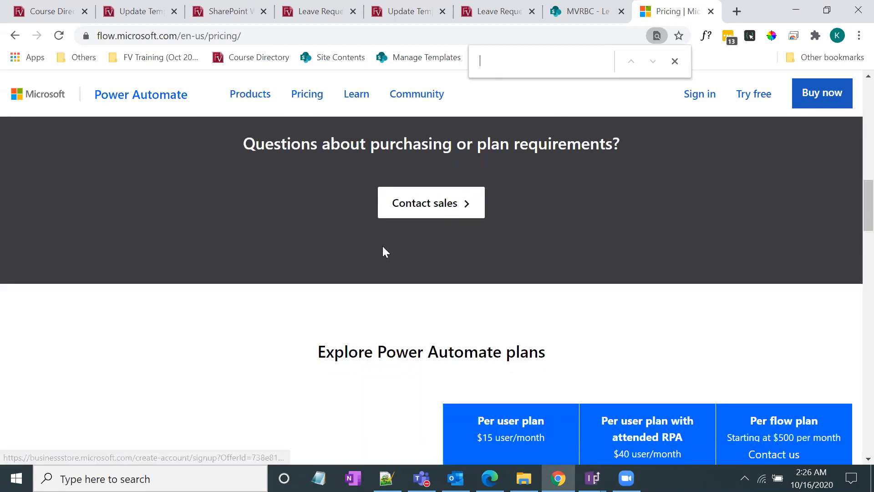
scroll(382, 253, down, 3)
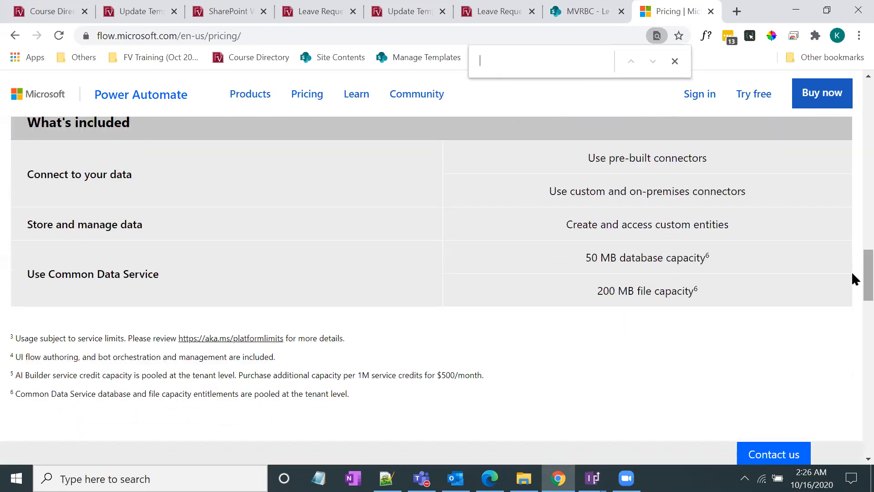
scroll(852, 282, down, 7)
drag(852, 312, 853, 236)
scroll(852, 236, up, 2)
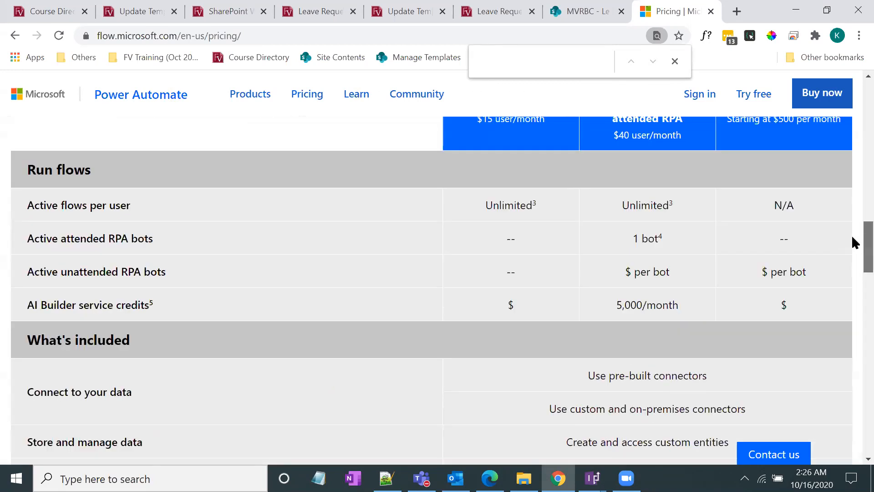
scroll(851, 231, up, 1)
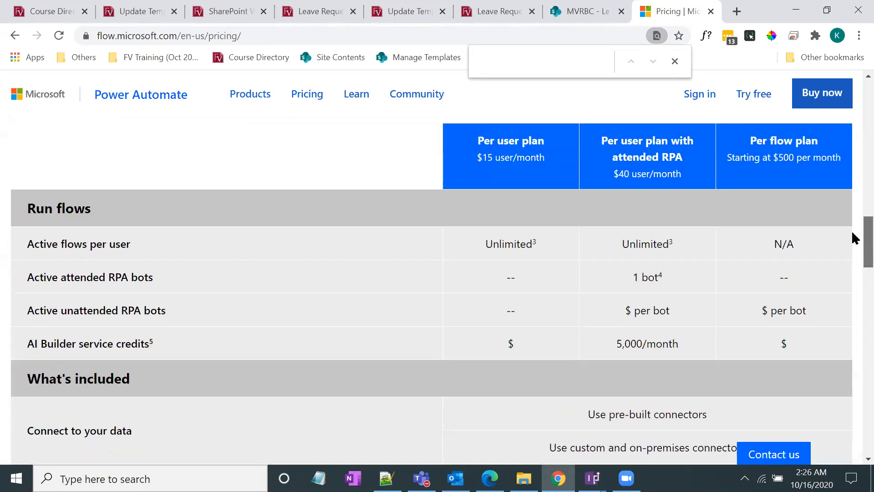
scroll(852, 246, down, 2)
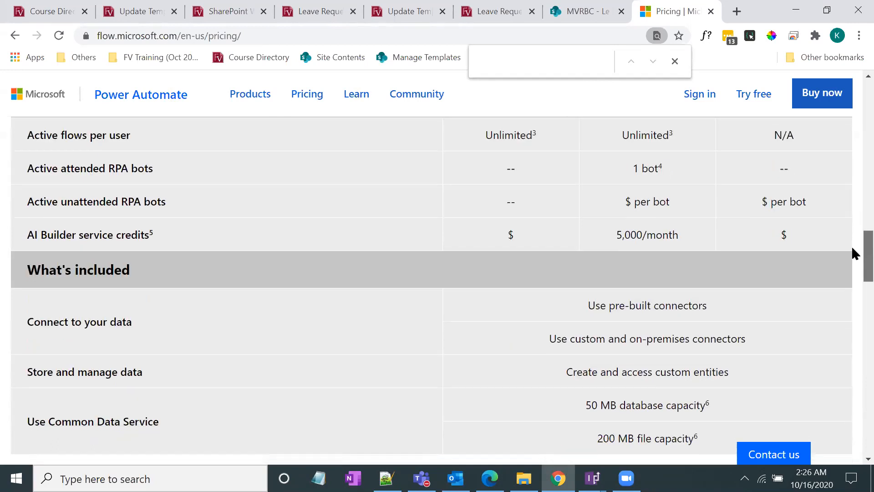
scroll(852, 248, down, 1)
drag(710, 256, 599, 257)
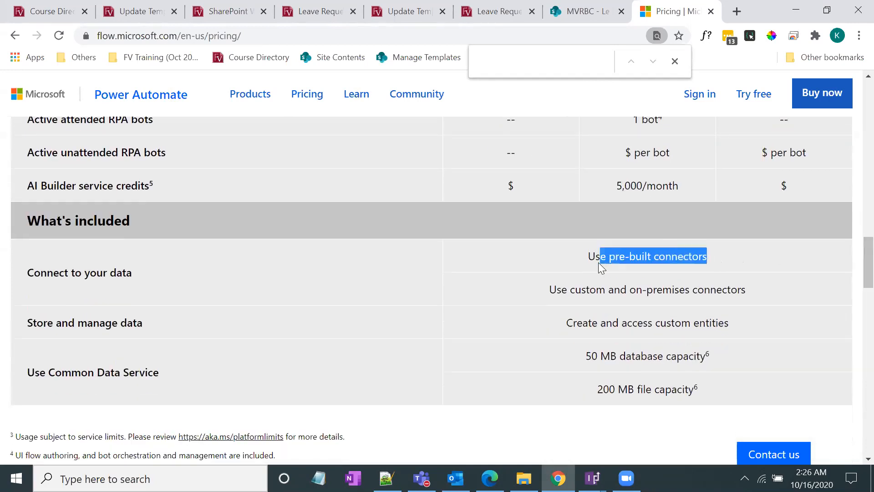
click(606, 286)
drag(598, 288, 729, 322)
scroll(730, 322, up, 1)
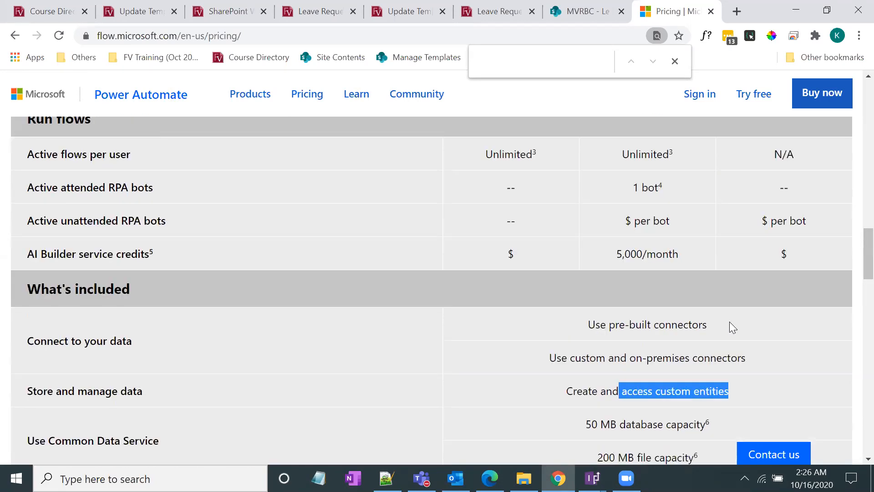
scroll(729, 322, up, 3)
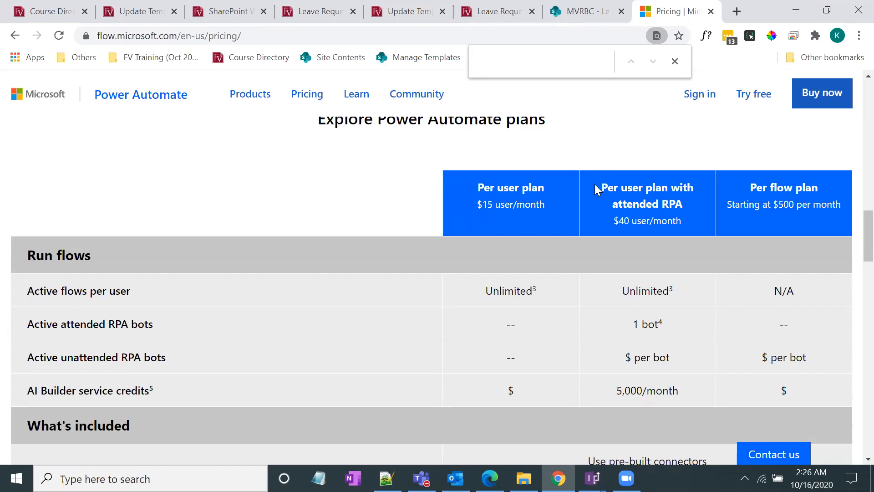
scroll(854, 209, up, 3)
scroll(852, 205, up, 10)
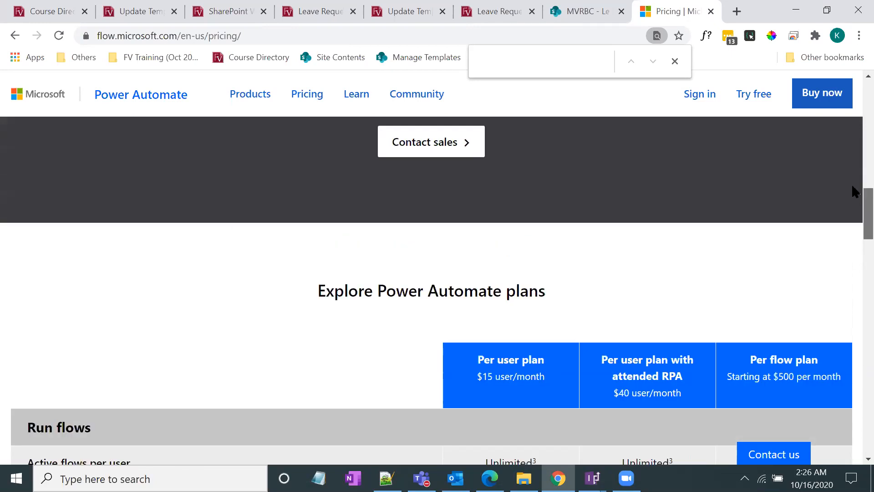
scroll(851, 128, up, 1)
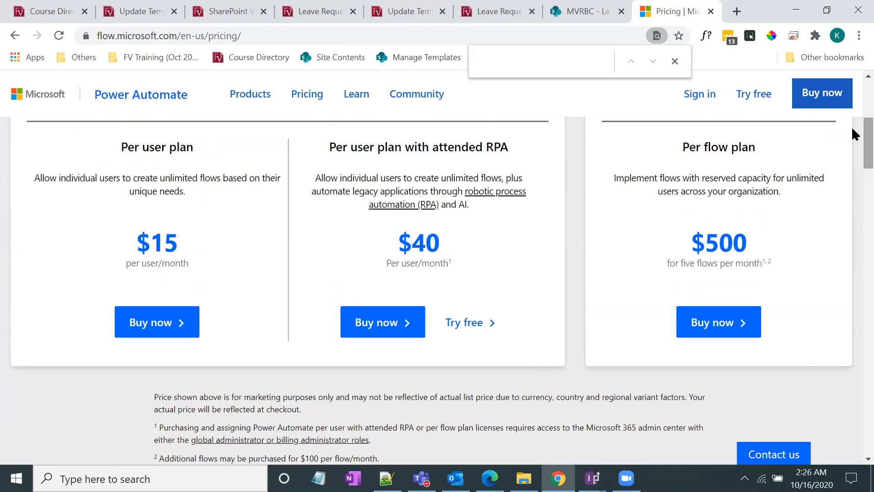
scroll(695, 226, up, 3)
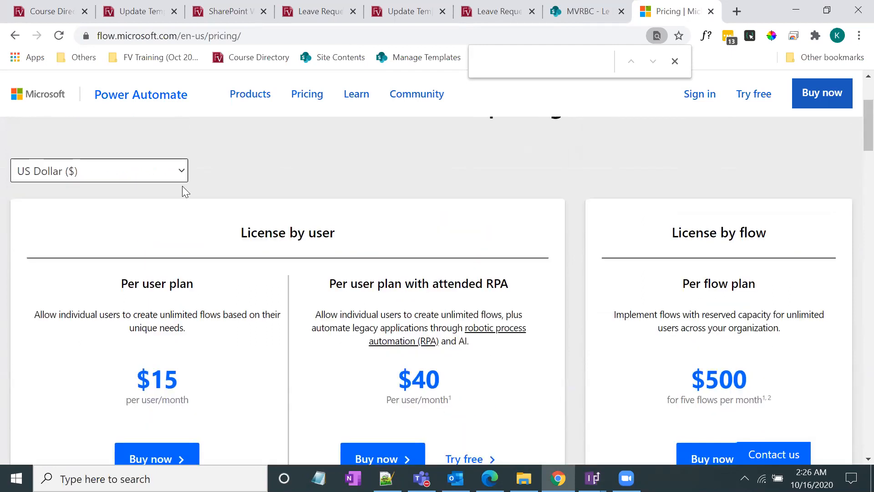
scroll(494, 205, up, 3)
scroll(495, 207, up, 1)
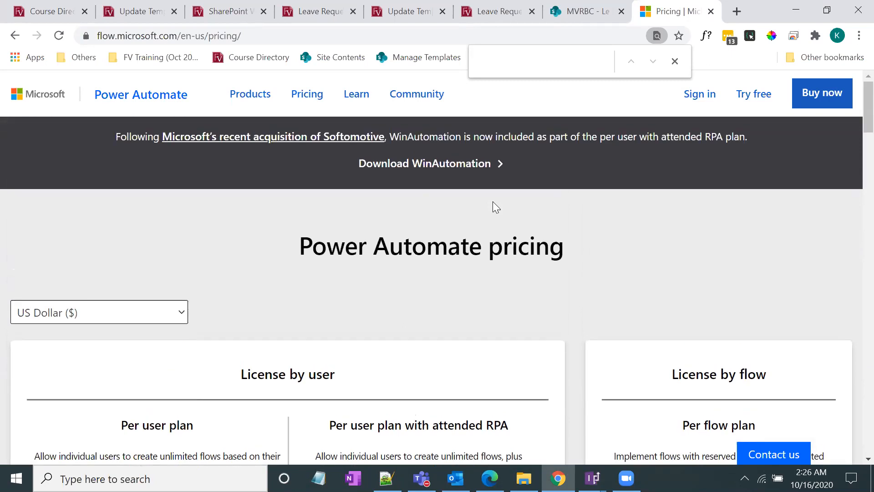
scroll(496, 207, down, 5)
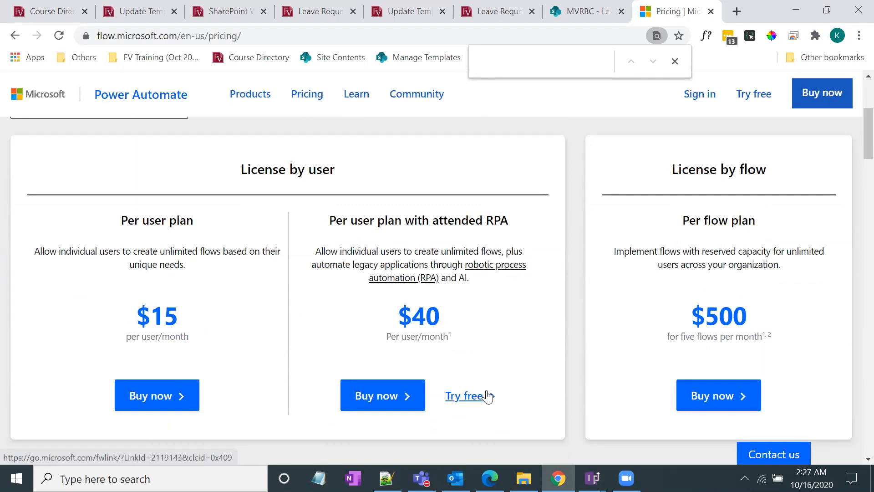
scroll(500, 382, down, 1)
scroll(502, 378, down, 3)
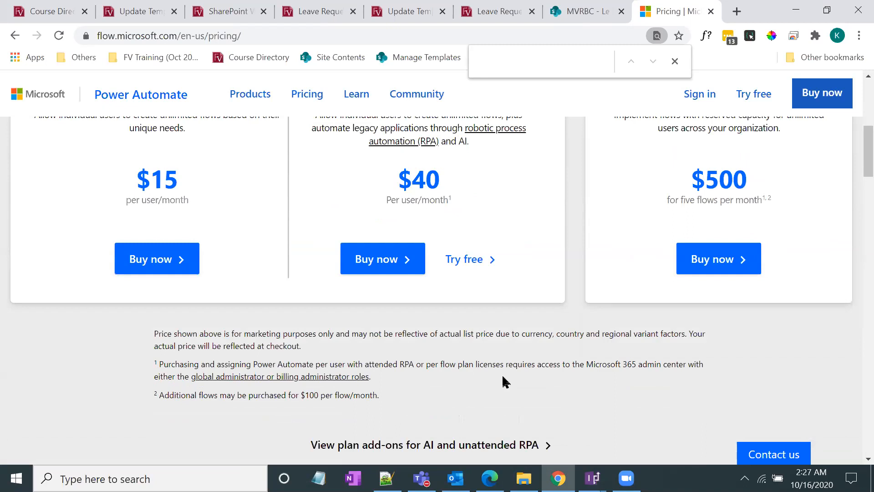
scroll(505, 383, up, 2)
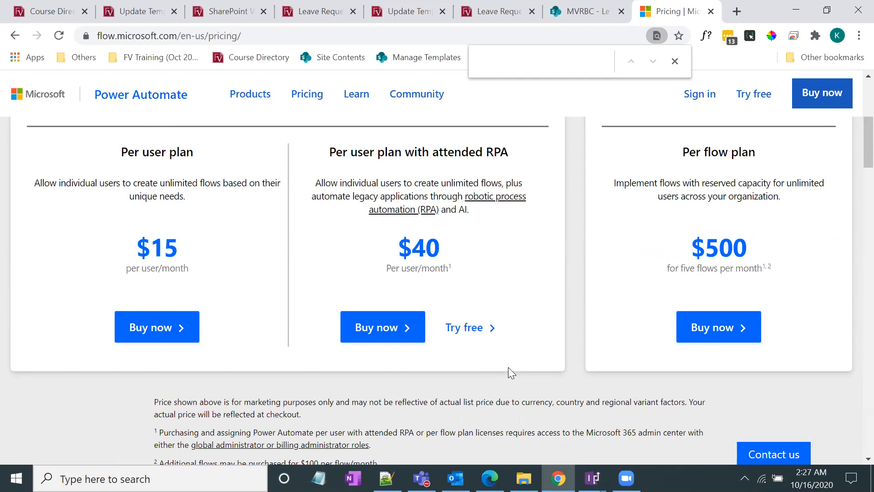
scroll(507, 367, up, 1)
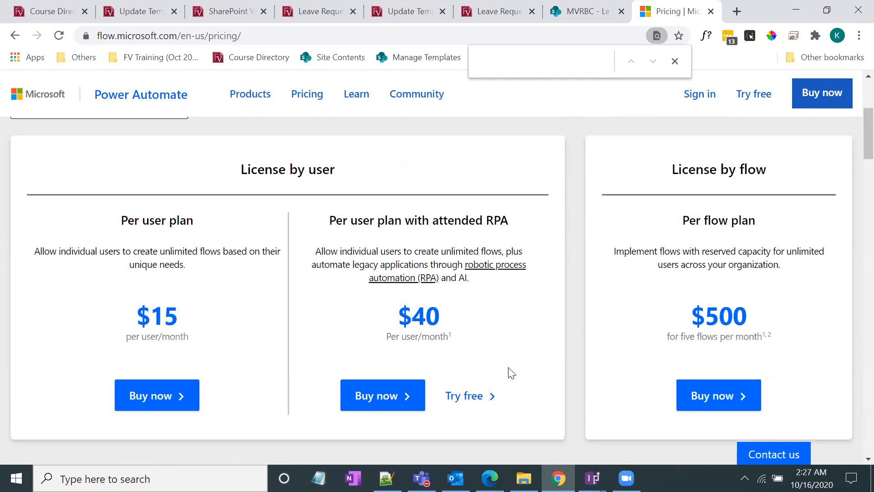